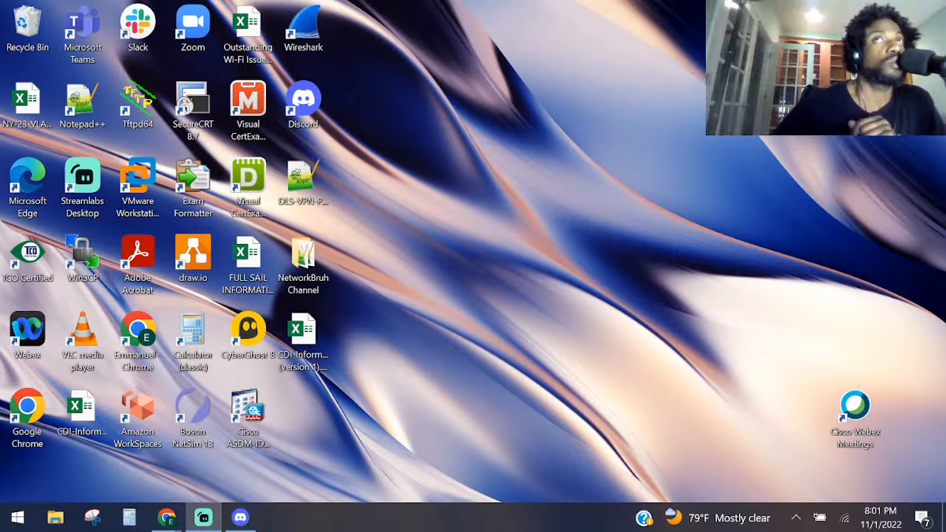
Step: Launch Boson NetSim 13 from its desktop shortcut
{"action": "left_click", "coordinate": [196, 427]}
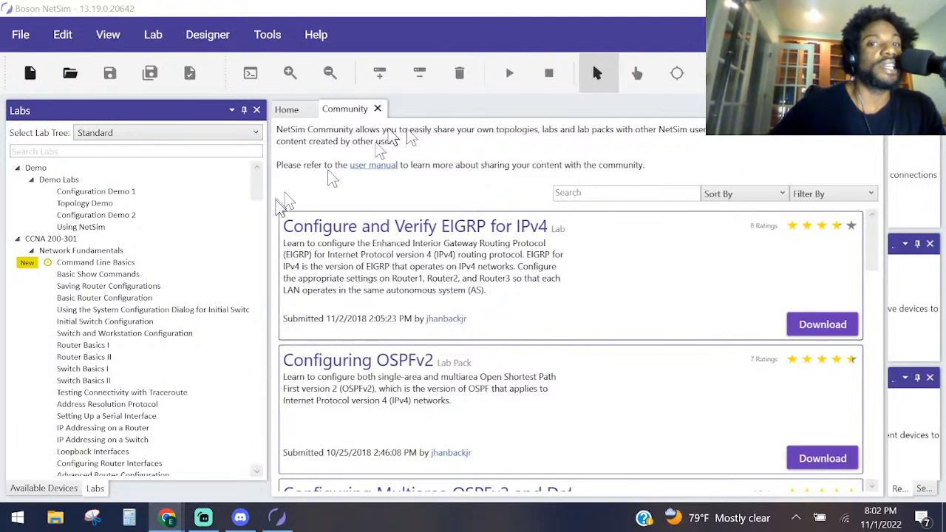
Step: Scroll the Labs tree to Security and select the Configuring Network Device Management lab
{"action": "scroll", "coordinate": [74, 255], "scroll_direction": "down", "scroll_amount": 1}
{"action": "scroll", "coordinate": [73, 255], "scroll_direction": "down", "scroll_amount": 20}
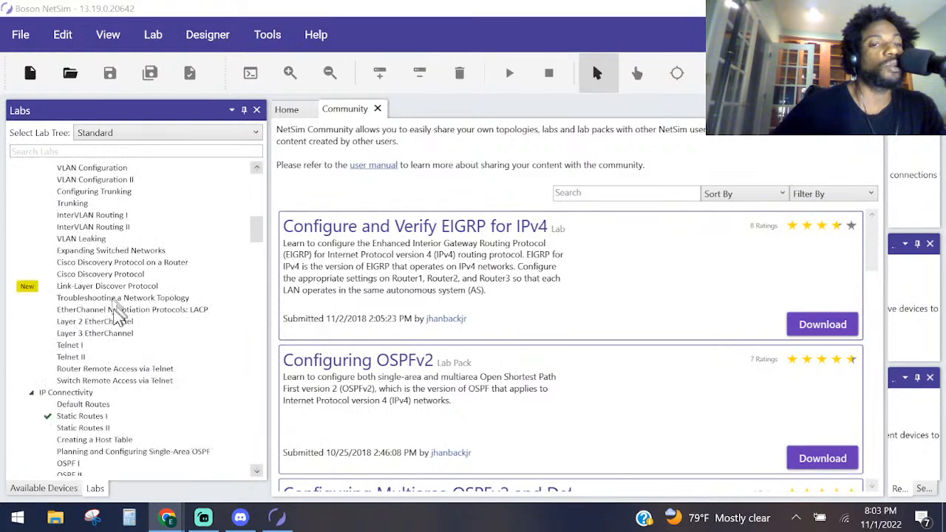
{"action": "scroll", "coordinate": [111, 344], "scroll_direction": "down", "scroll_amount": 10}
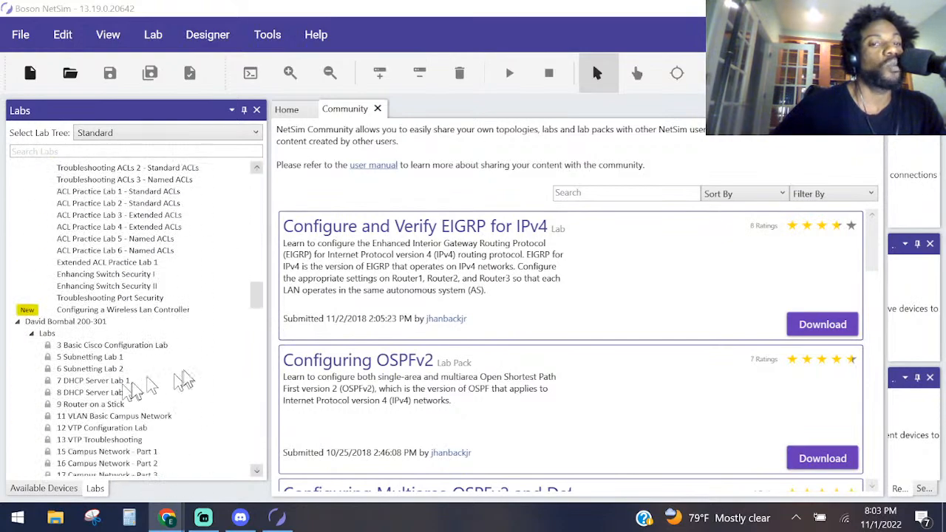
{"action": "left_click_drag", "start_coordinate": [247, 302], "coordinate": [254, 407]}
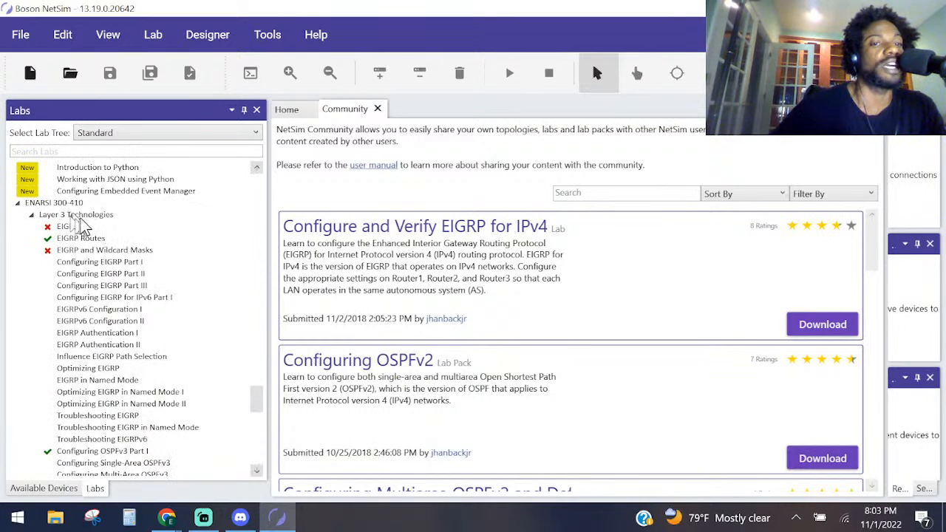
{"action": "scroll", "coordinate": [77, 222], "scroll_direction": "up", "scroll_amount": 4}
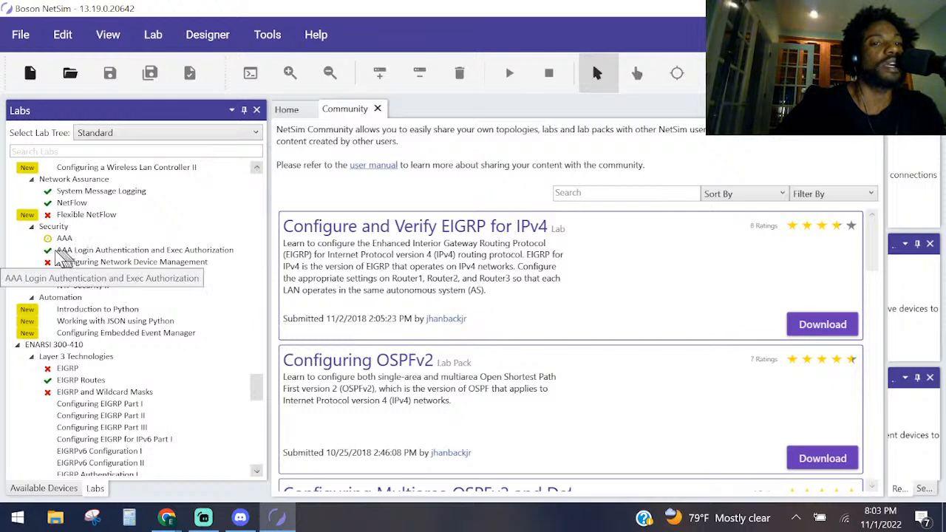
{"action": "left_click", "coordinate": [77, 263]}
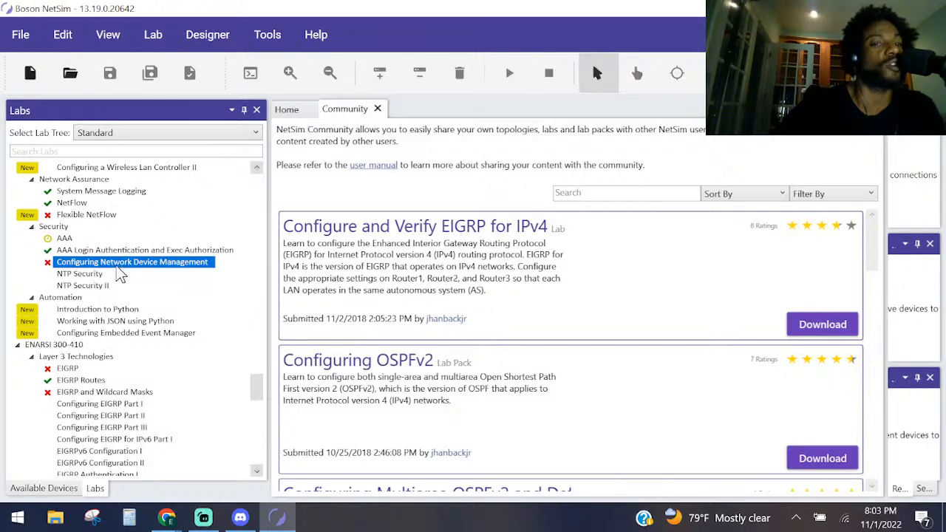
Step: Load the Configuring Network Device Management lab and close the loading notice once it reports Done
{"action": "double_click", "coordinate": [138, 264]}
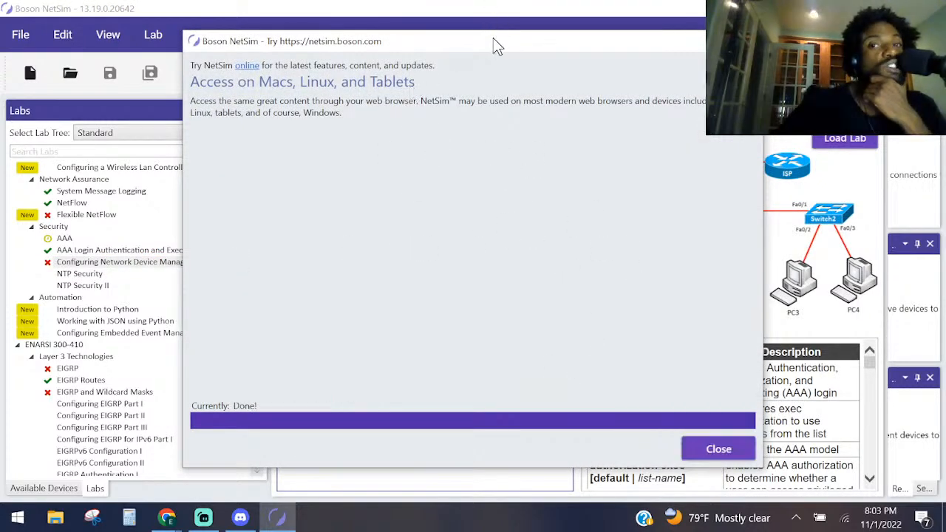
{"action": "left_click_drag", "start_coordinate": [497, 46], "coordinate": [432, 284]}
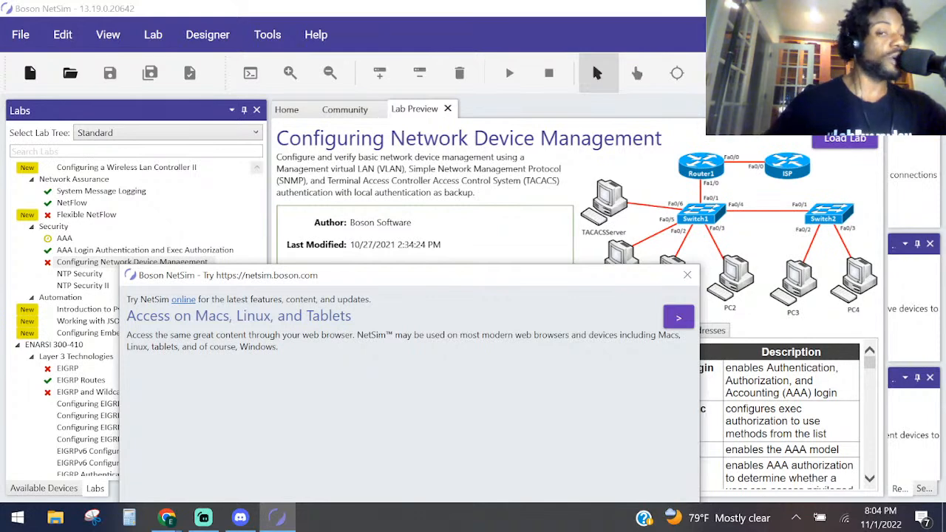
{"action": "left_click_drag", "start_coordinate": [325, 274], "coordinate": [414, 30]}
{"action": "left_click", "coordinate": [741, 437]}
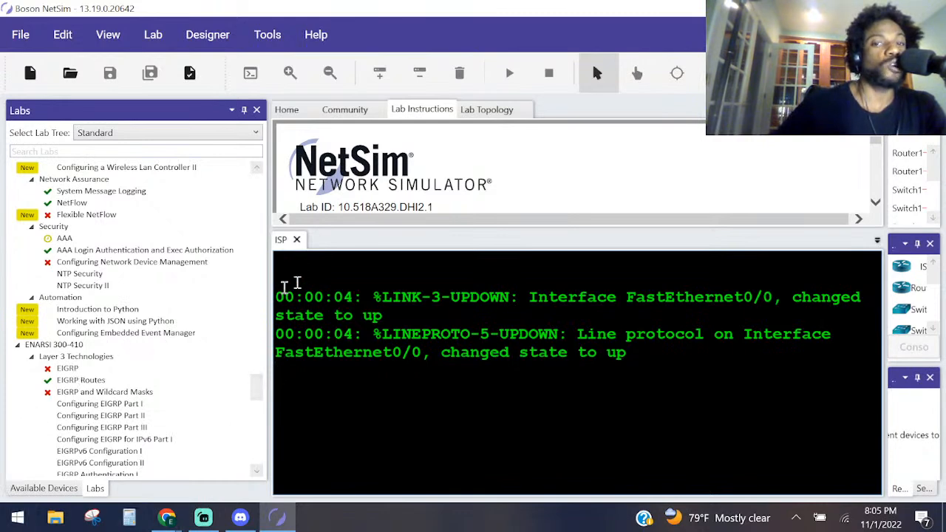
Step: Scroll the Lab Instructions until the whole Lab Topology diagram is visible
{"action": "left_click_drag", "start_coordinate": [368, 227], "coordinate": [368, 311]}
{"action": "scroll", "coordinate": [452, 209], "scroll_direction": "down", "scroll_amount": 1}
{"action": "scroll", "coordinate": [452, 209], "scroll_direction": "down", "scroll_amount": 3}
{"action": "scroll", "coordinate": [443, 200], "scroll_direction": "up", "scroll_amount": 2}
{"action": "scroll", "coordinate": [429, 184], "scroll_direction": "down", "scroll_amount": 2}
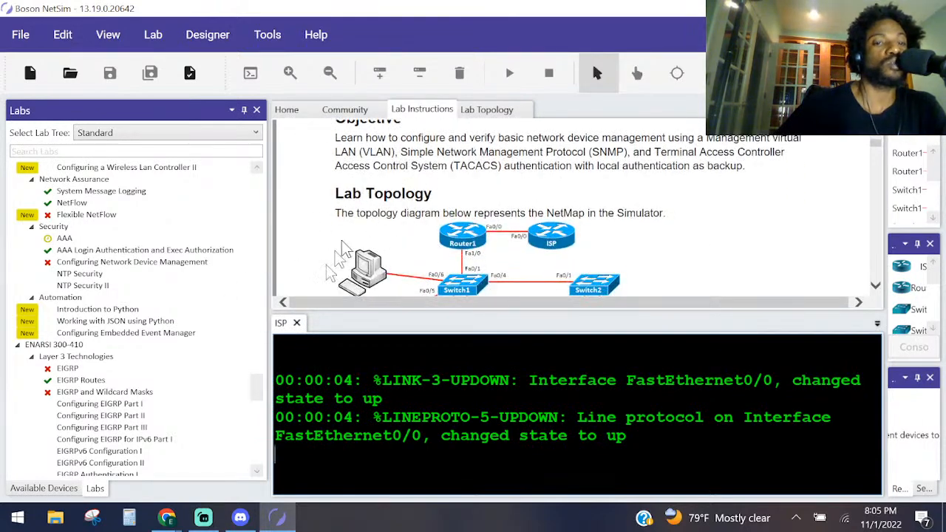
{"action": "scroll", "coordinate": [473, 193], "scroll_direction": "down", "scroll_amount": 3}
{"action": "scroll", "coordinate": [518, 200], "scroll_direction": "up", "scroll_amount": 4}
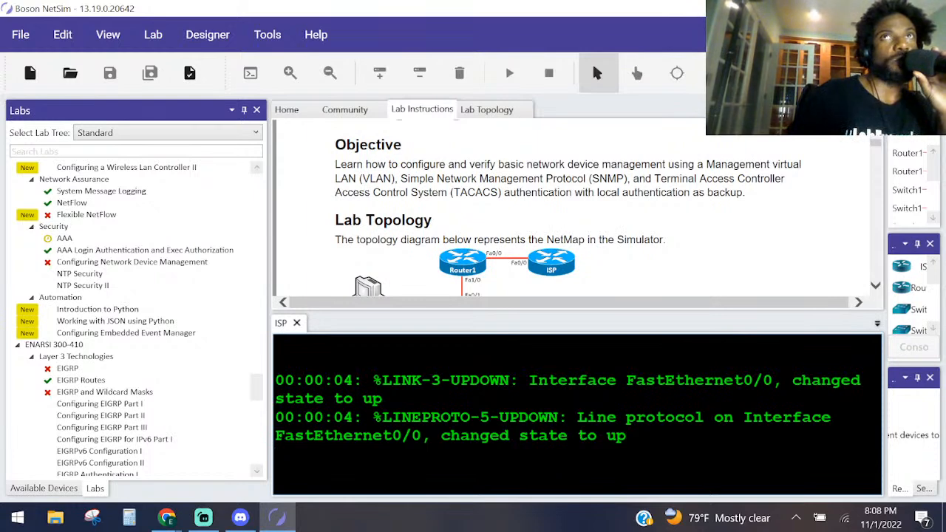
{"action": "key", "text": "alt+Tab"}
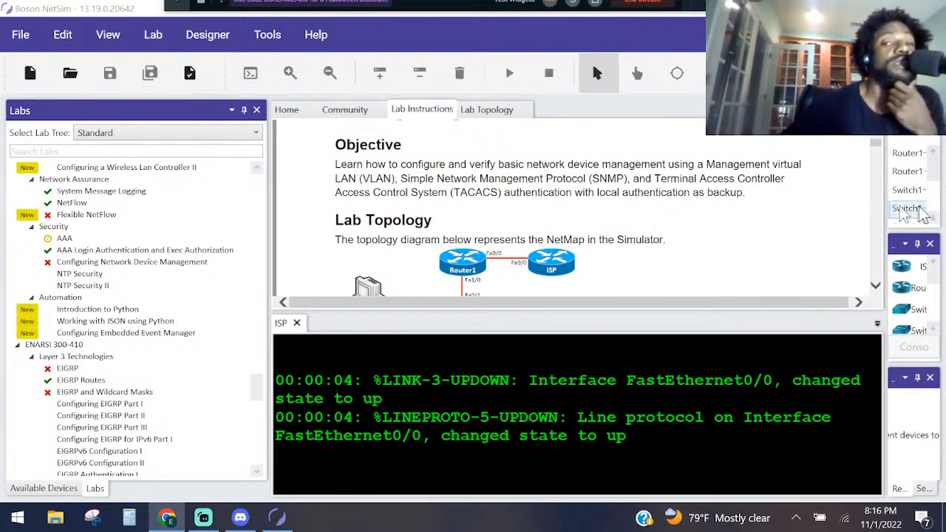
{"action": "scroll", "coordinate": [454, 173], "scroll_direction": "down", "scroll_amount": 3}
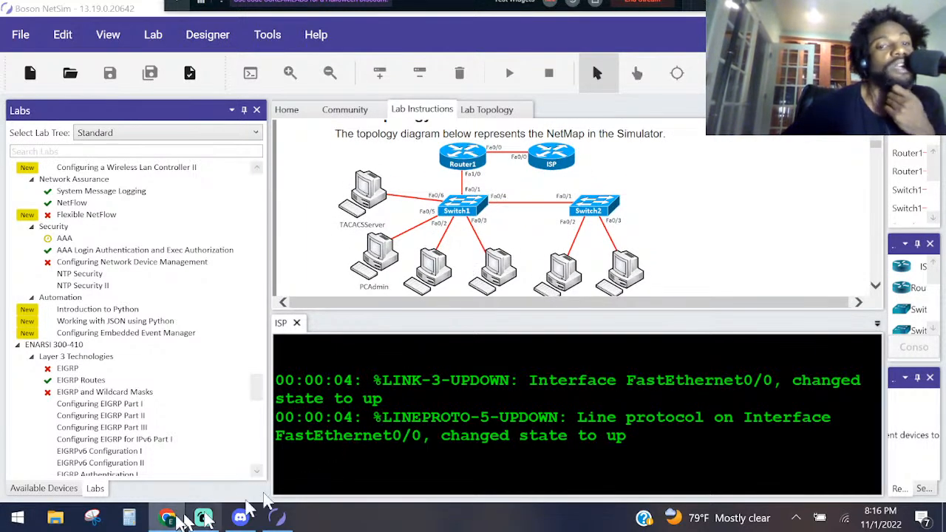
Step: Snip the Router1/ISP/Switch1/Switch2 topology diagram with Snipping Tool and copy it to the clipboard
{"action": "left_click", "coordinate": [92, 517]}
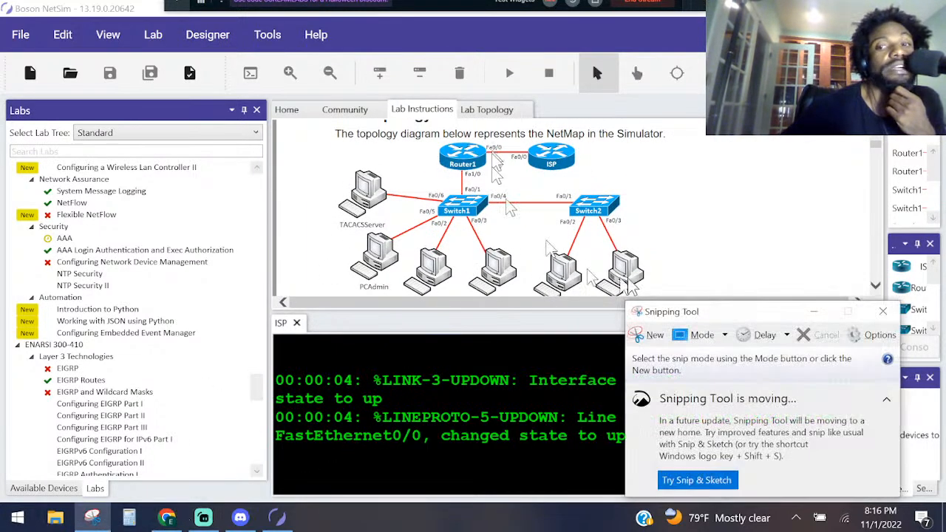
{"action": "left_click", "coordinate": [647, 334]}
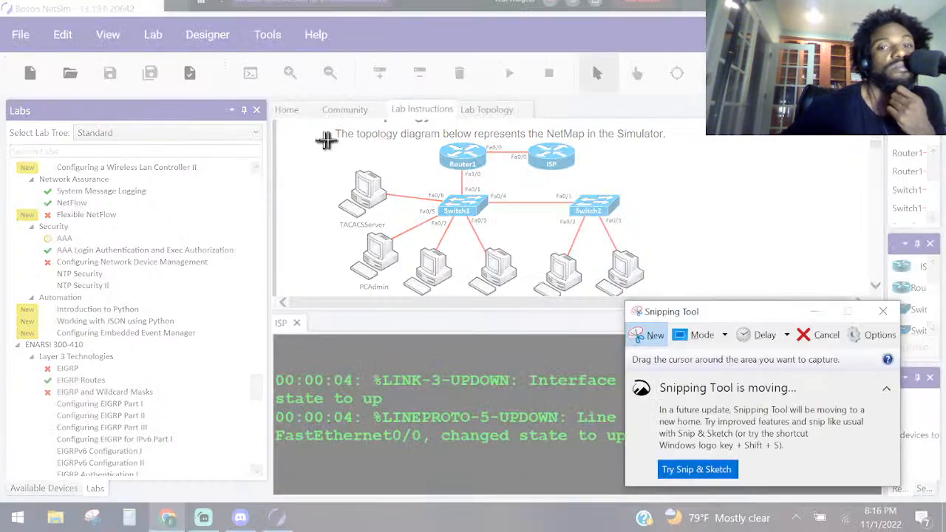
{"action": "left_click_drag", "start_coordinate": [329, 139], "coordinate": [669, 299]}
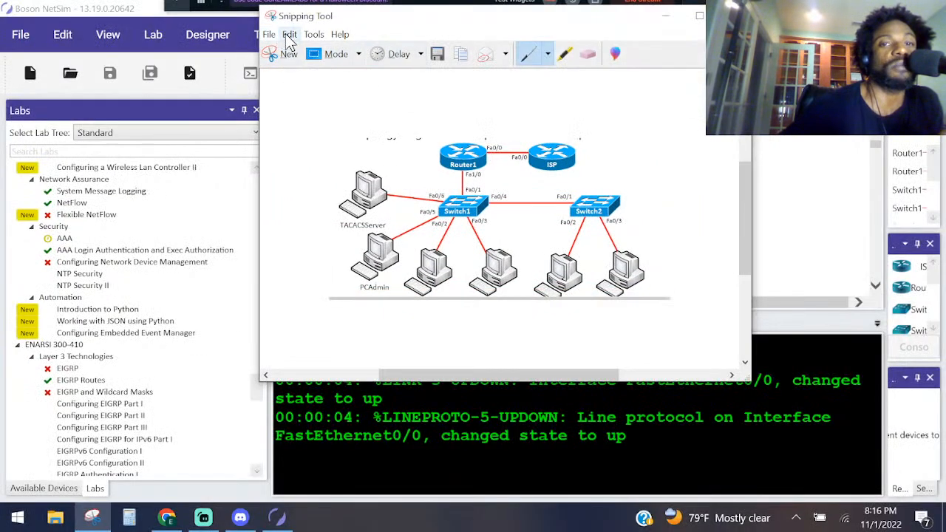
{"action": "left_click", "coordinate": [287, 37]}
{"action": "left_click", "coordinate": [305, 51]}
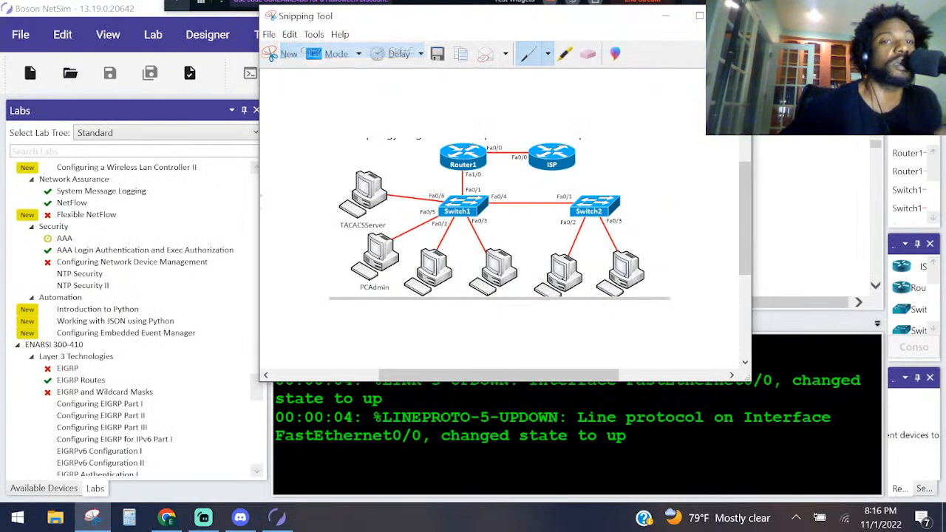
Step: Launch Paint, enlarge its window, and paste the topology snip onto the canvas
{"action": "left_click", "coordinate": [17, 517]}
{"action": "type", "text": "PA"}
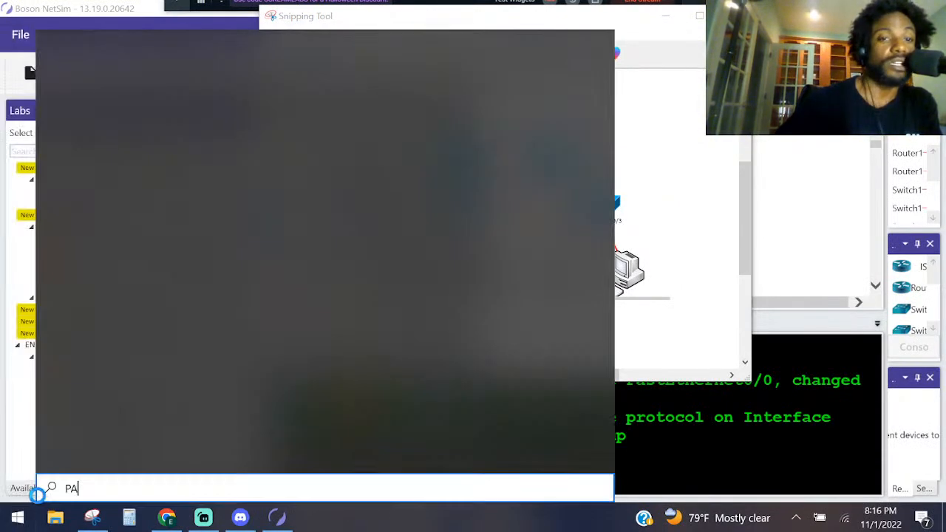
{"action": "type", "text": "INT"}
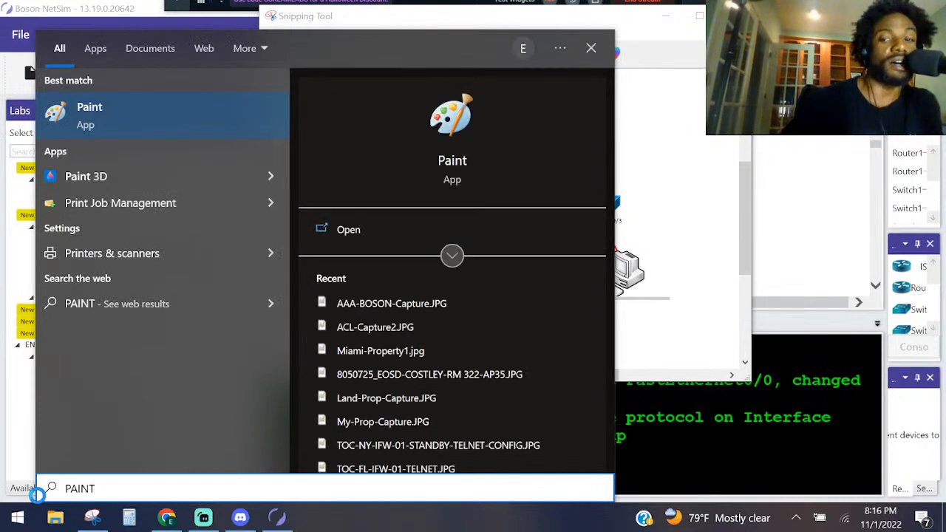
{"action": "key", "text": "Return"}
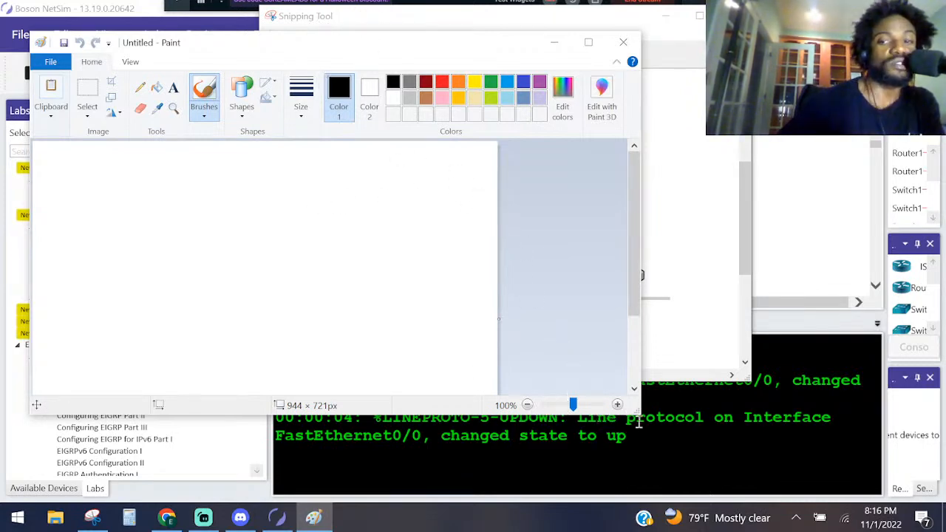
{"action": "mouse_move", "coordinate": [637, 412]}
{"action": "left_mouse_down"}
{"action": "mouse_move", "coordinate": [672, 446]}
{"action": "mouse_move", "coordinate": [751, 480]}
{"action": "left_mouse_up"}
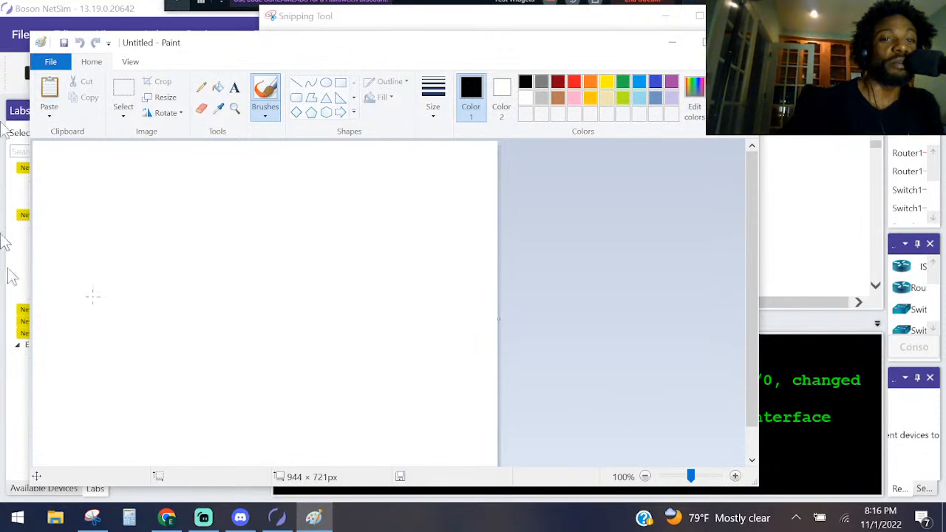
{"action": "key", "text": "ctrl+v"}
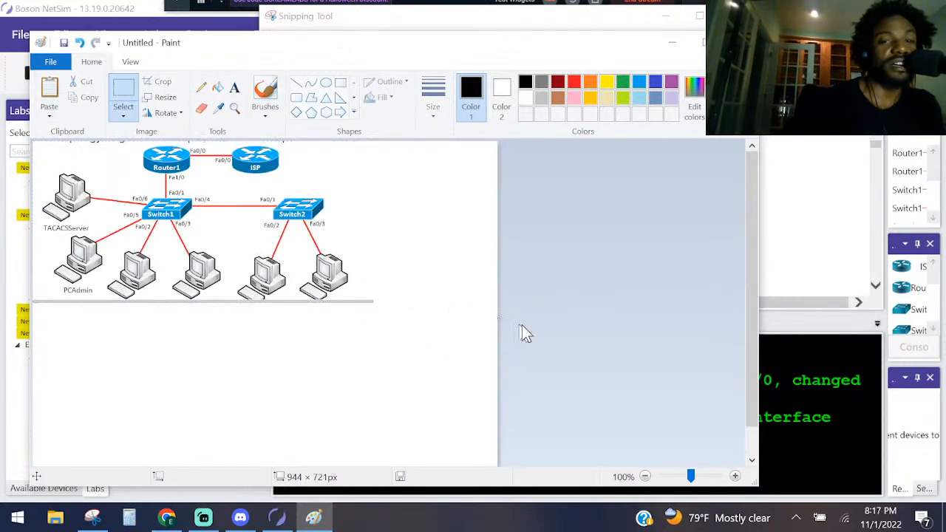
Step: Trim the Paint canvas down to the diagram's size, 773 × 391 px
{"action": "scroll", "coordinate": [517, 332], "scroll_direction": "down", "scroll_amount": 1}
{"action": "left_click_drag", "start_coordinate": [498, 462], "coordinate": [413, 301]}
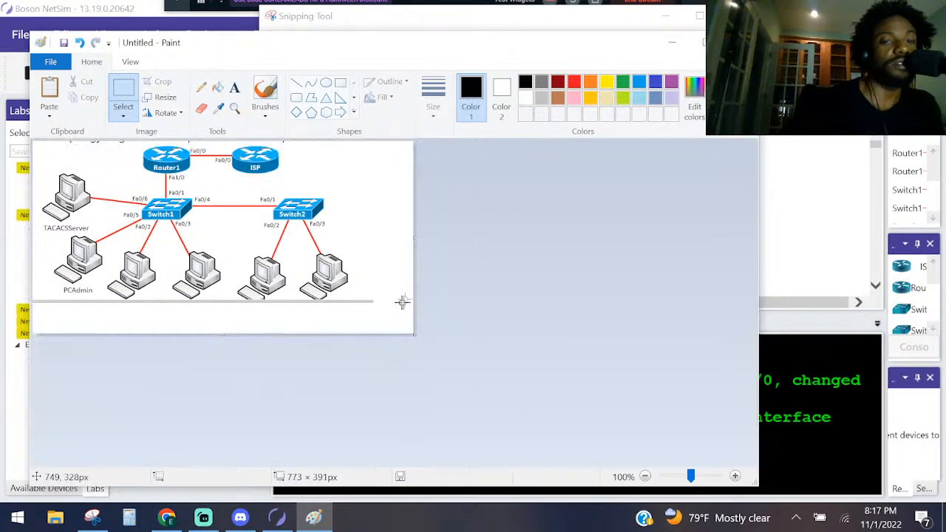
{"action": "scroll", "coordinate": [402, 301], "scroll_direction": "up", "scroll_amount": 2}
{"action": "scroll", "coordinate": [397, 299], "scroll_direction": "down", "scroll_amount": 2}
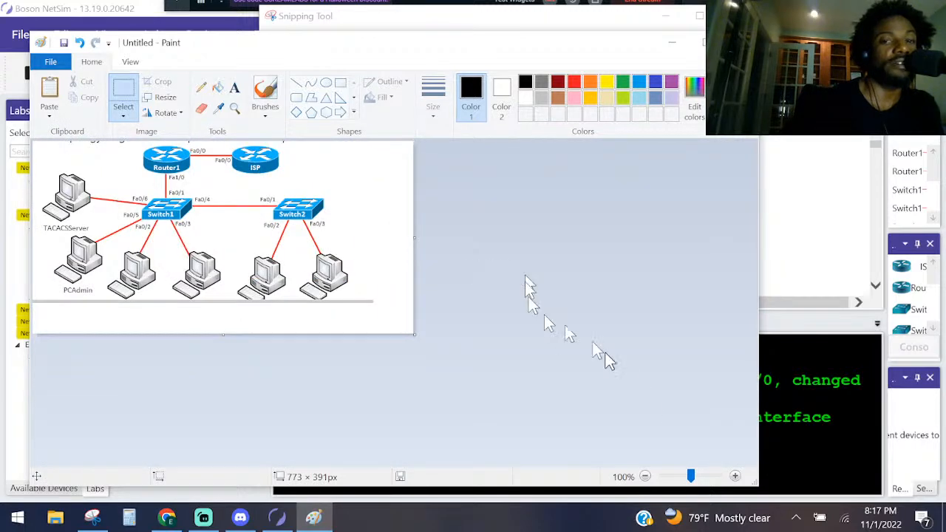
Step: Zoom the diagram to 200% to inspect it, then return to Boson NetSim
{"action": "left_click", "coordinate": [734, 476]}
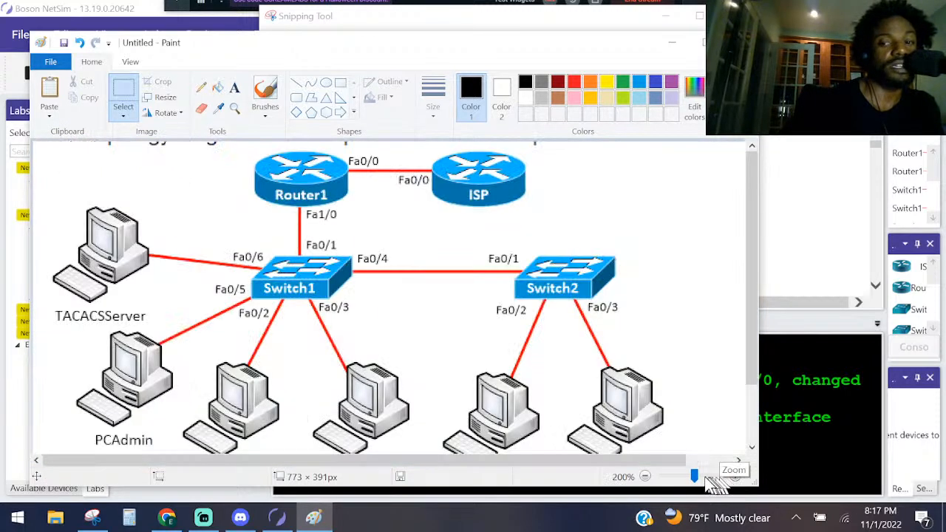
{"action": "left_click_drag", "start_coordinate": [694, 475], "coordinate": [694, 475]}
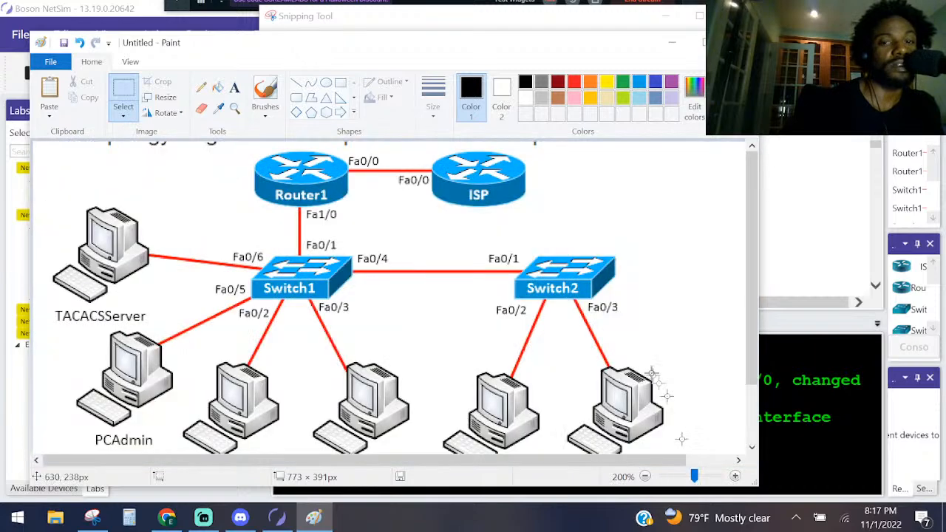
{"action": "scroll", "coordinate": [544, 274], "scroll_direction": "down", "scroll_amount": 1}
{"action": "scroll", "coordinate": [543, 271], "scroll_direction": "up", "scroll_amount": 1}
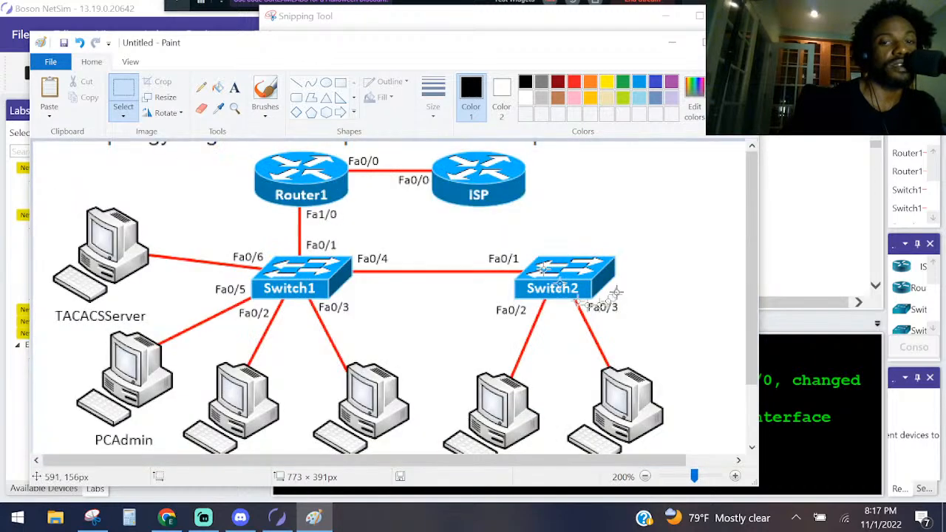
{"action": "left_click", "coordinate": [810, 181]}
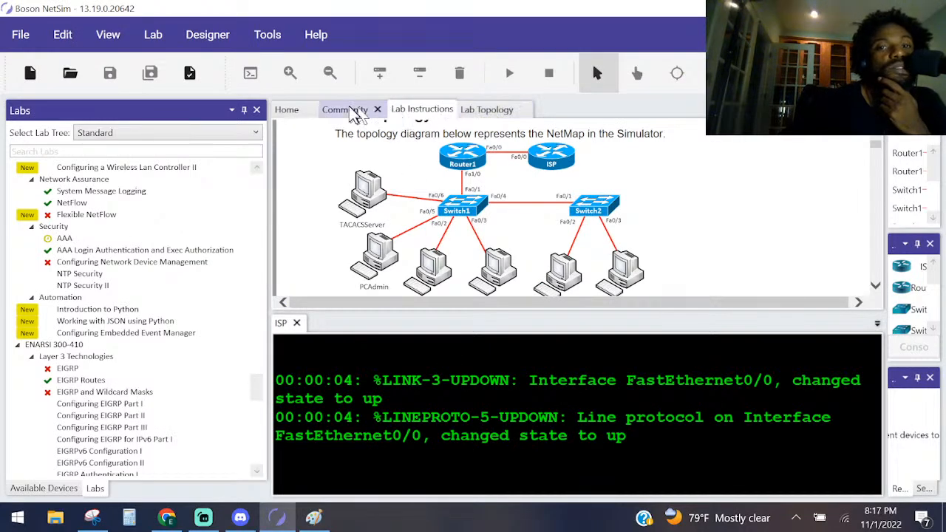
Step: Float the Lab Instructions into a taller window and scroll to Task 1: Configure the Management VLAN
{"action": "right_click", "coordinate": [429, 112]}
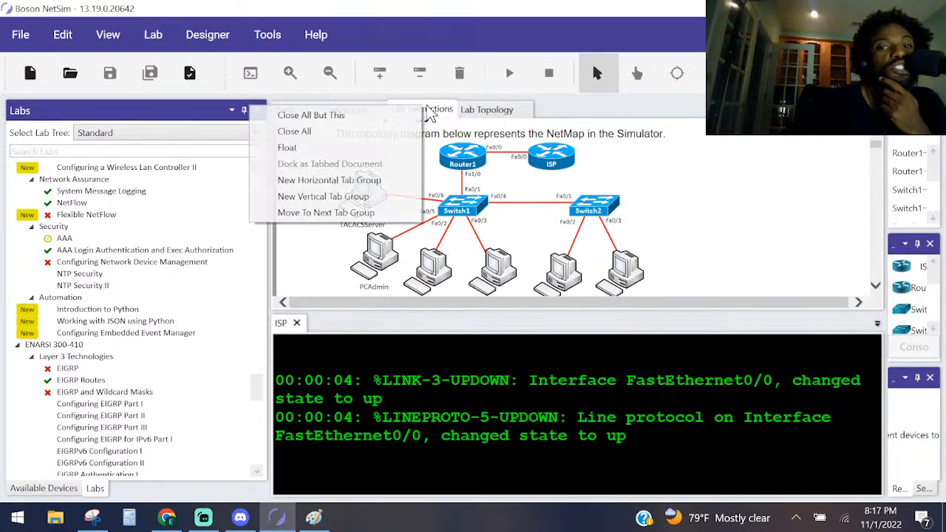
{"action": "left_click", "coordinate": [362, 147]}
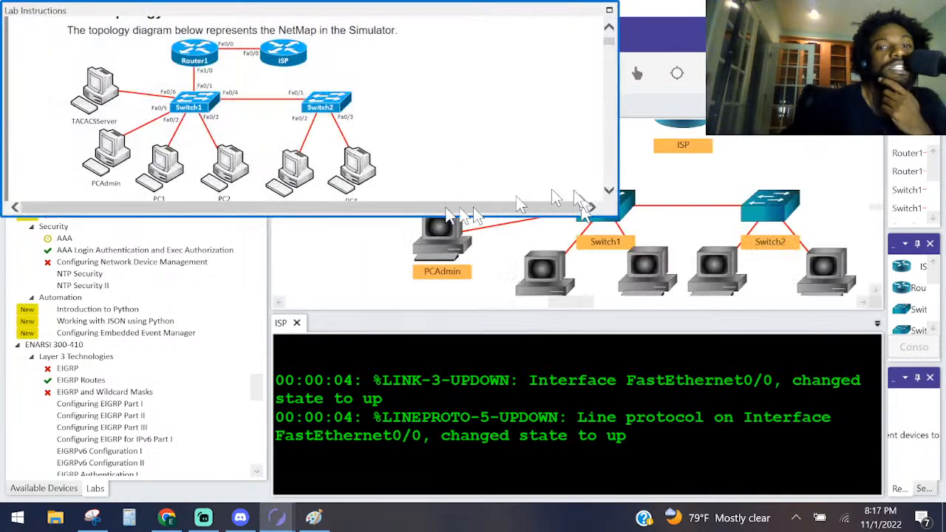
{"action": "left_click_drag", "start_coordinate": [612, 214], "coordinate": [604, 437]}
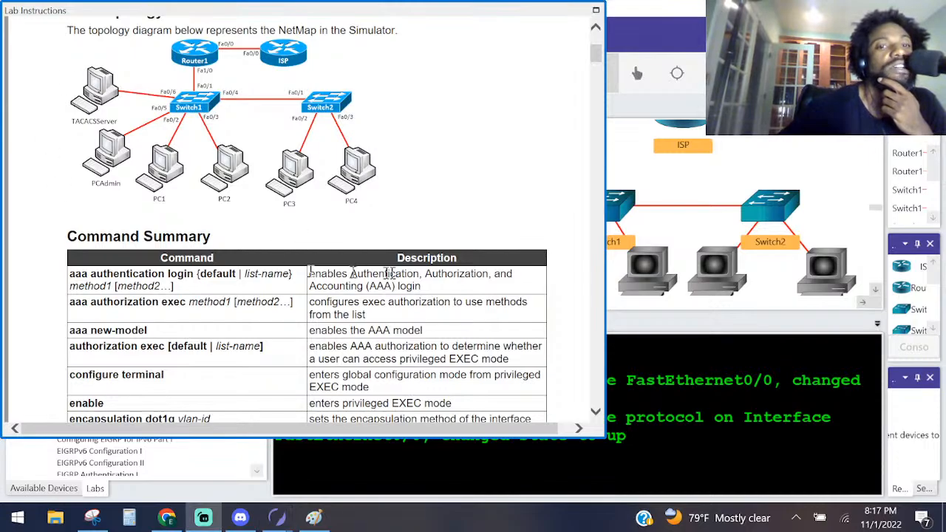
{"action": "scroll", "coordinate": [294, 153], "scroll_direction": "down", "scroll_amount": 10}
{"action": "scroll", "coordinate": [293, 153], "scroll_direction": "down", "scroll_amount": 12}
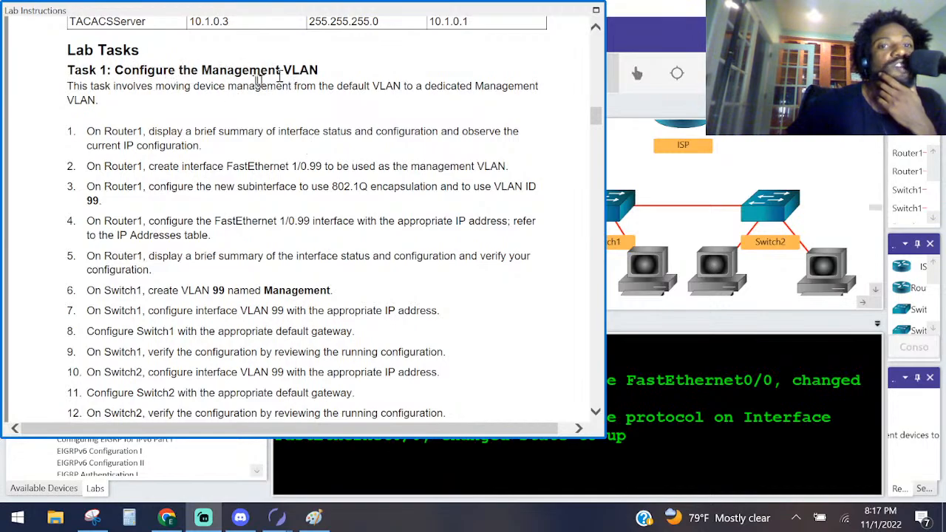
{"action": "scroll", "coordinate": [270, 89], "scroll_direction": "down", "scroll_amount": 6}
{"action": "scroll", "coordinate": [266, 93], "scroll_direction": "up", "scroll_amount": 1}
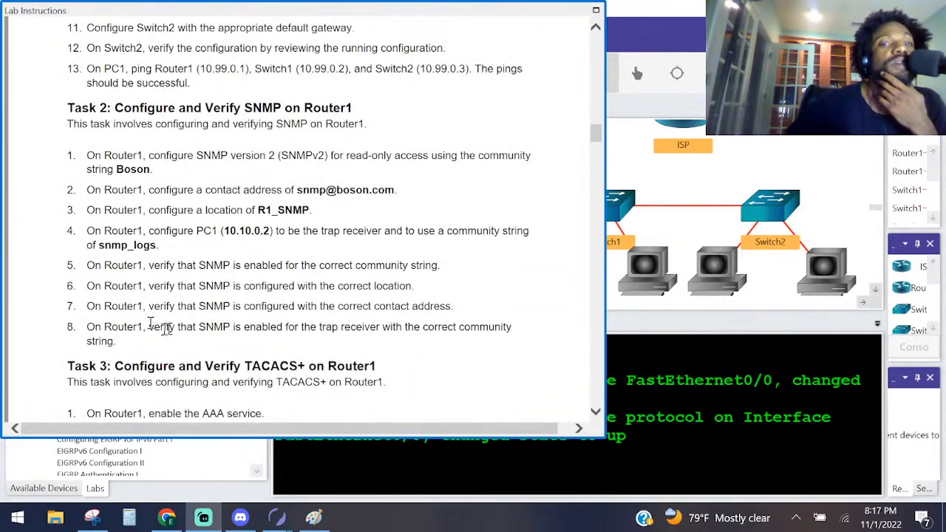
{"action": "scroll", "coordinate": [215, 310], "scroll_direction": "down", "scroll_amount": 1}
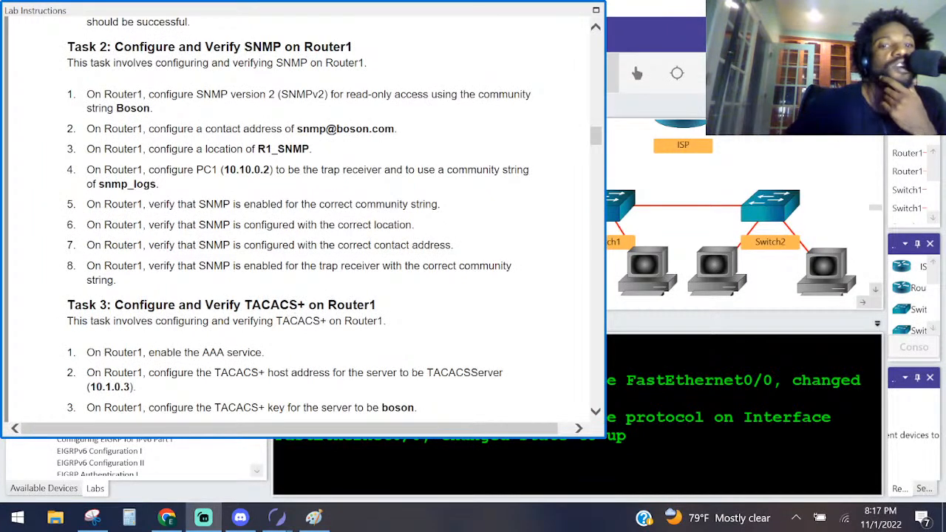
{"action": "scroll", "coordinate": [295, 305], "scroll_direction": "down", "scroll_amount": 6}
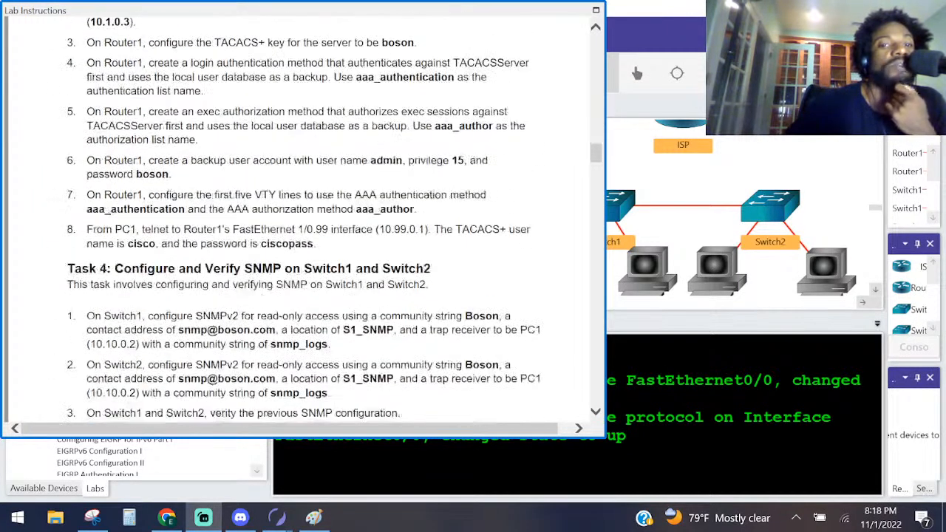
{"action": "scroll", "coordinate": [268, 279], "scroll_direction": "down", "scroll_amount": 4}
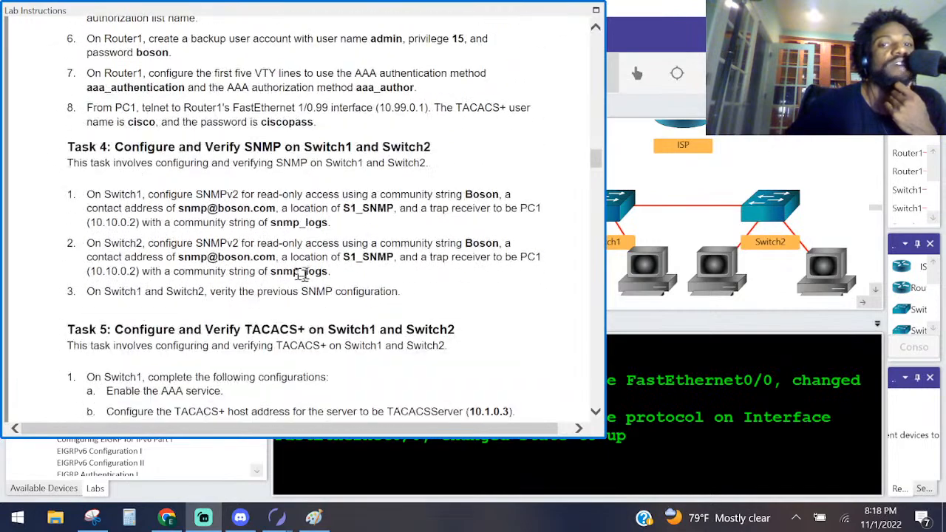
{"action": "scroll", "coordinate": [278, 226], "scroll_direction": "down", "scroll_amount": 4}
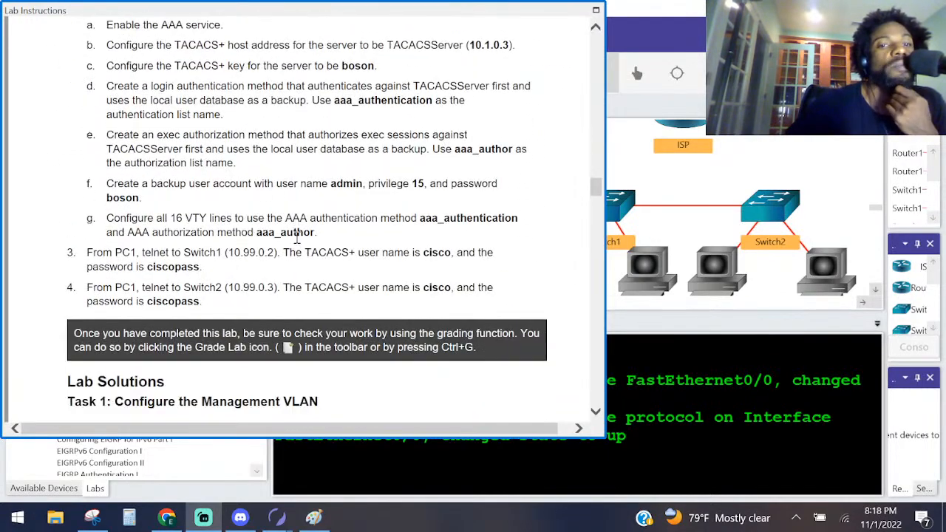
{"action": "scroll", "coordinate": [278, 252], "scroll_direction": "down", "scroll_amount": 1}
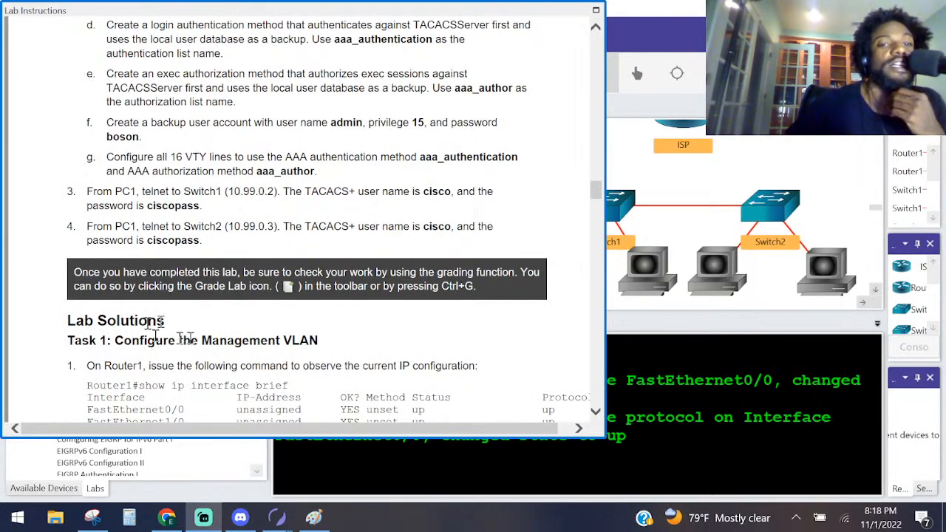
{"action": "scroll", "coordinate": [158, 319], "scroll_direction": "up", "scroll_amount": 10}
{"action": "scroll", "coordinate": [238, 298], "scroll_direction": "up", "scroll_amount": 10}
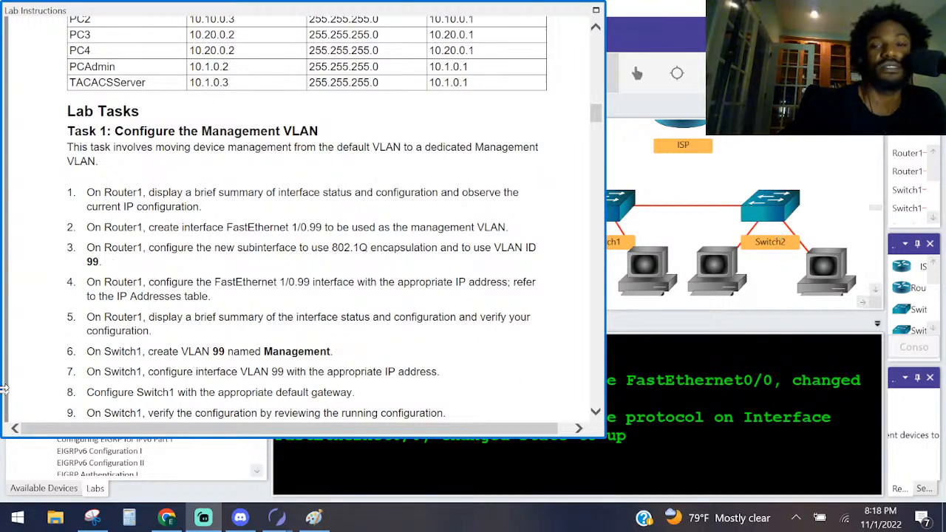
{"action": "left_click", "coordinate": [170, 196]}
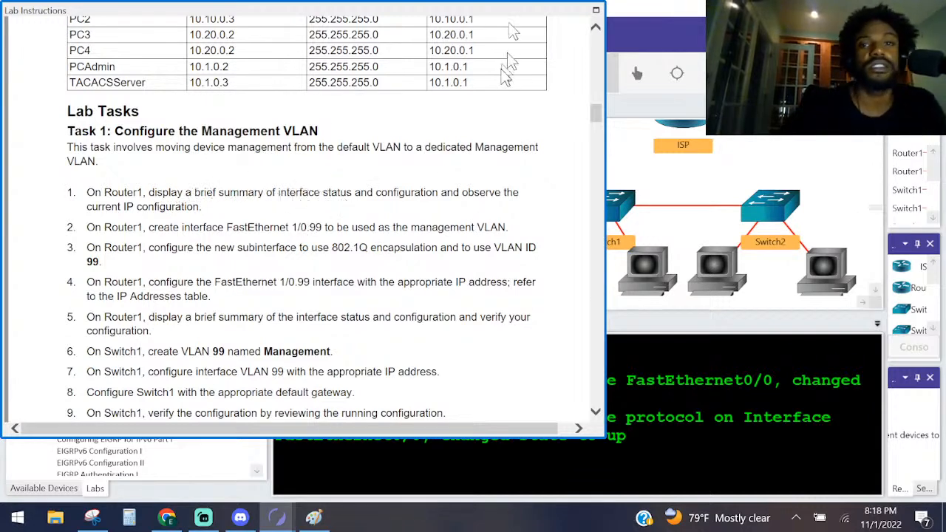
{"action": "left_click_drag", "start_coordinate": [313, 2], "coordinate": [805, 0]}
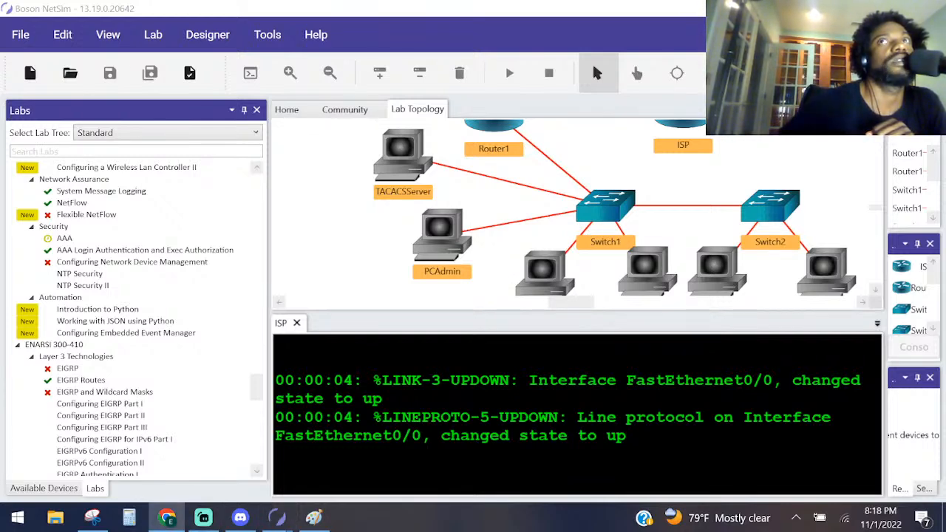
Step: Refresh the ISP console prompt and open a Router1 console from the Lab Topology
{"action": "left_click", "coordinate": [444, 435]}
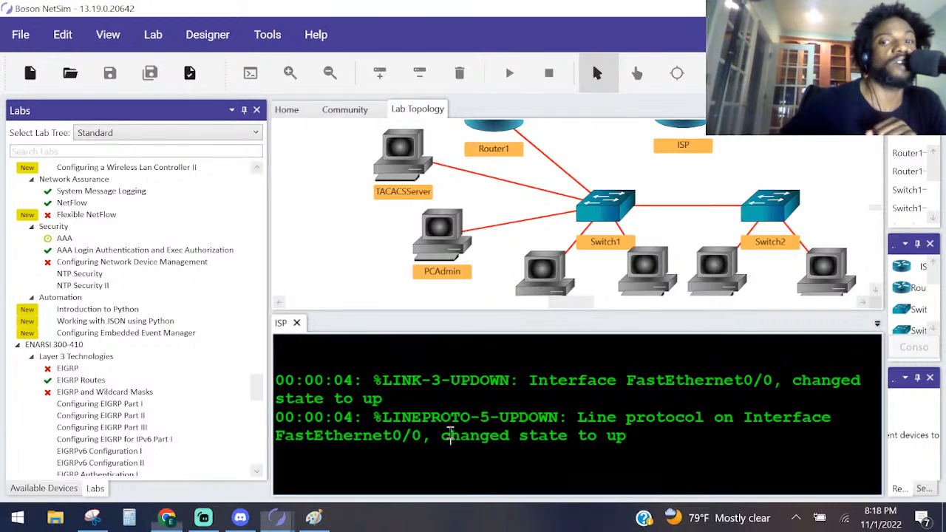
{"action": "key", "text": "Return"}
{"action": "key", "text": "Return"}
{"action": "key", "text": "Return"}
{"action": "key", "text": "Return"}
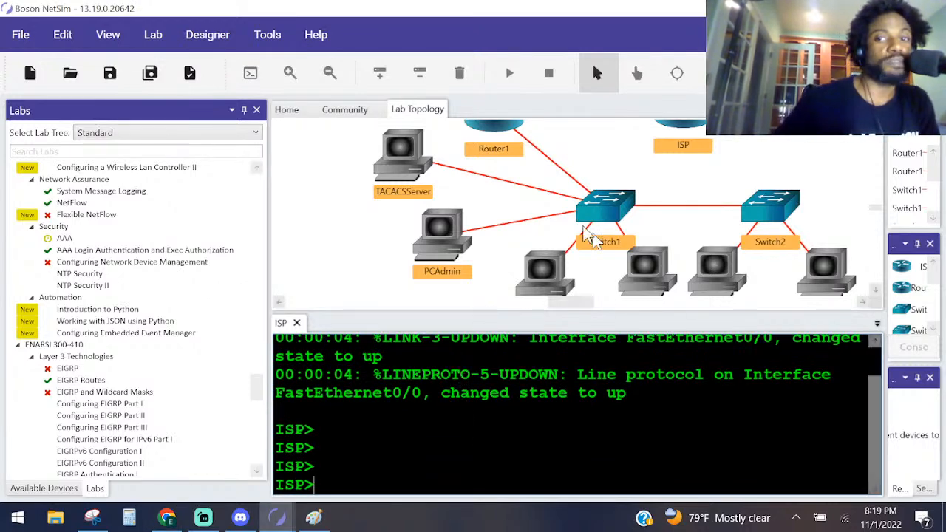
{"action": "double_click", "coordinate": [506, 133]}
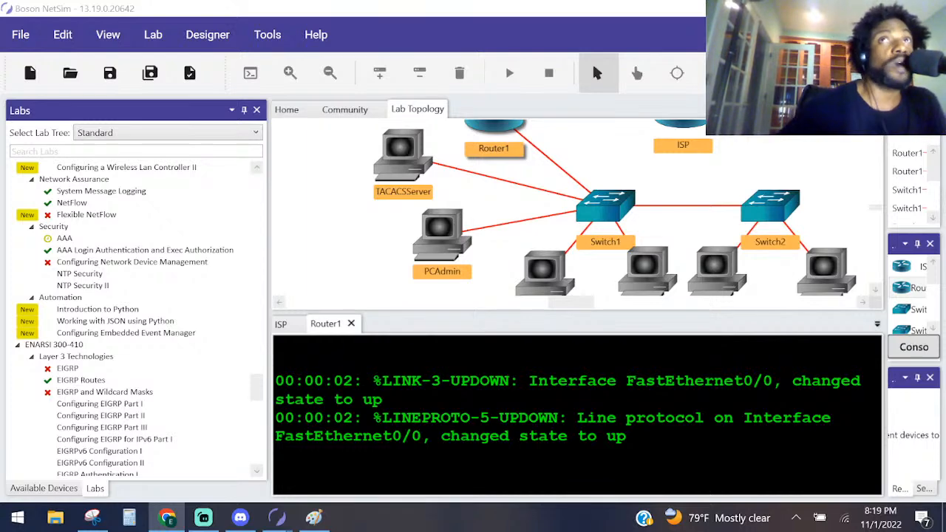
{"action": "key", "text": "Return"}
{"action": "key", "text": "Return"}
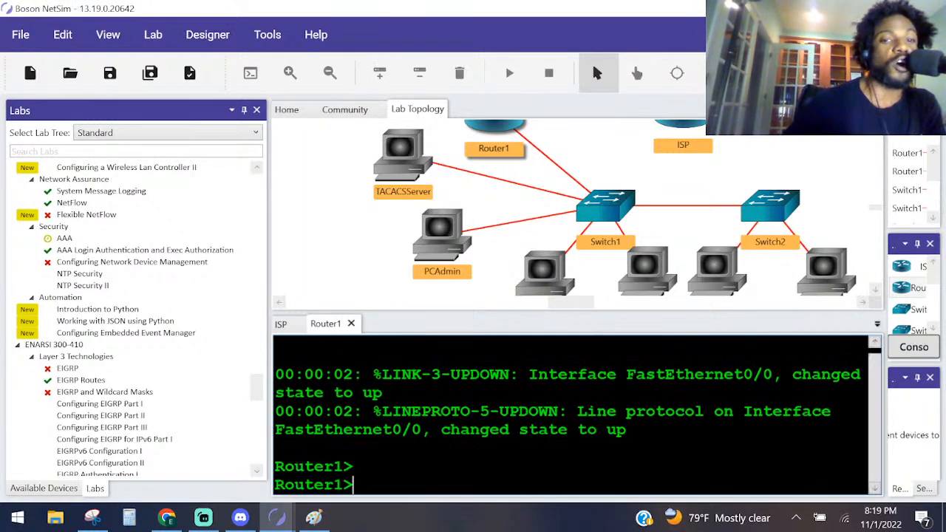
{"action": "key", "text": "Return"}
{"action": "key", "text": "Return"}
{"action": "type", "text": "ENA"}
{"action": "key", "text": "Return"}
{"action": "type", "text": "SHO IP INTER BRIEF"}
{"action": "key", "text": "Return"}
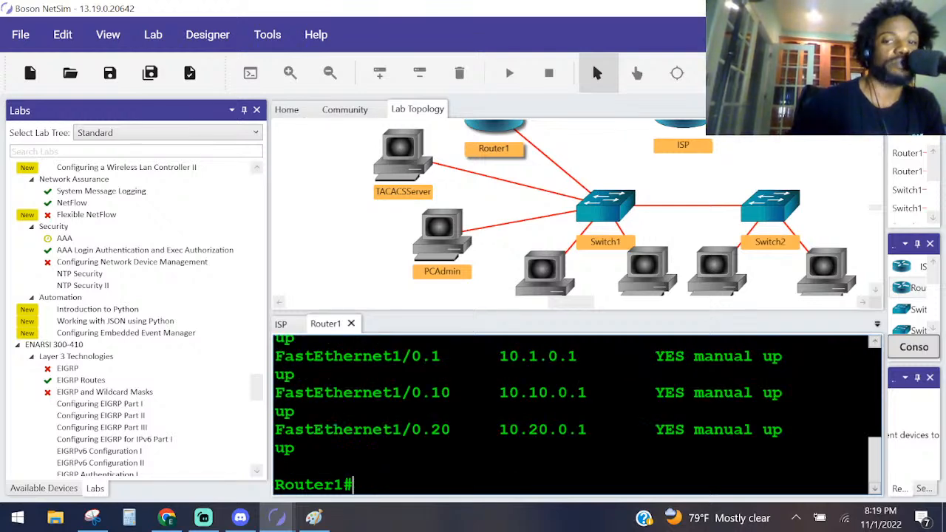
{"action": "left_click_drag", "start_coordinate": [270, 211], "coordinate": [117, 211]}
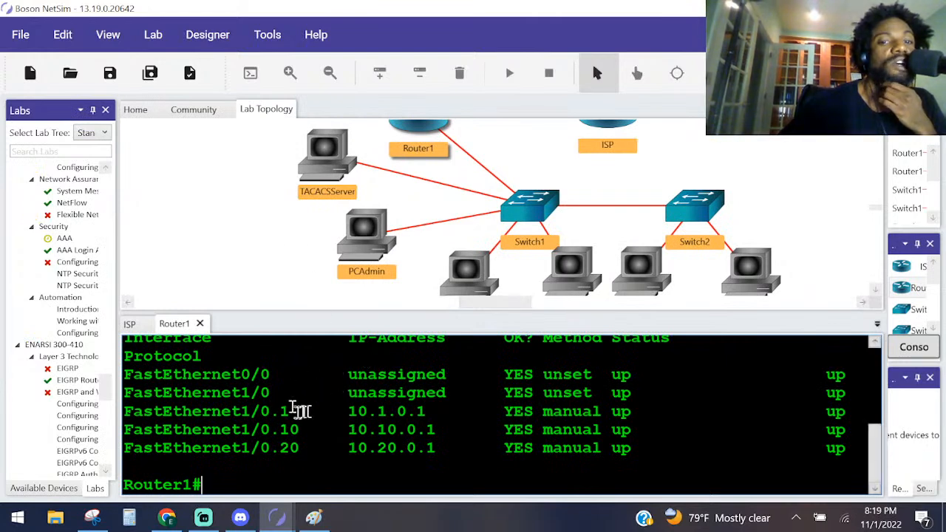
{"action": "scroll", "coordinate": [292, 427], "scroll_direction": "up", "scroll_amount": 2}
{"action": "scroll", "coordinate": [326, 425], "scroll_direction": "down", "scroll_amount": 2}
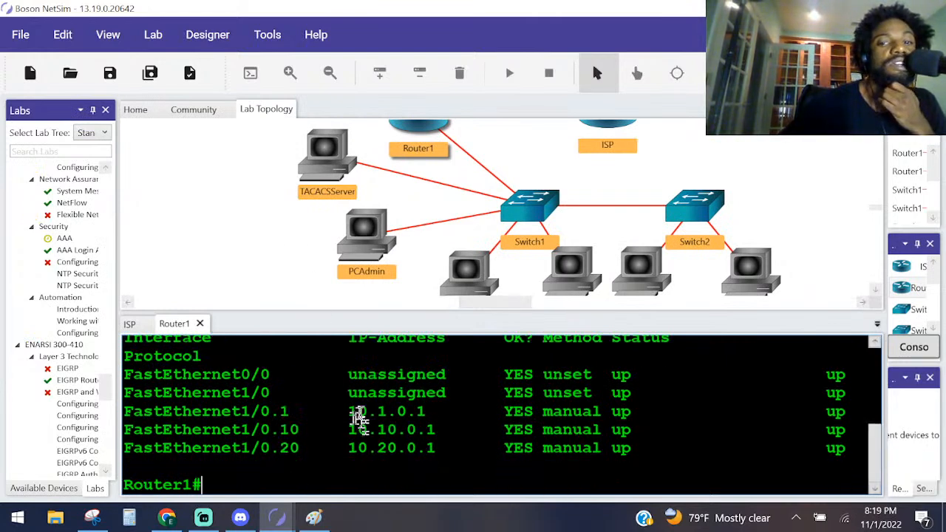
{"action": "scroll", "coordinate": [370, 392], "scroll_direction": "up", "scroll_amount": 2}
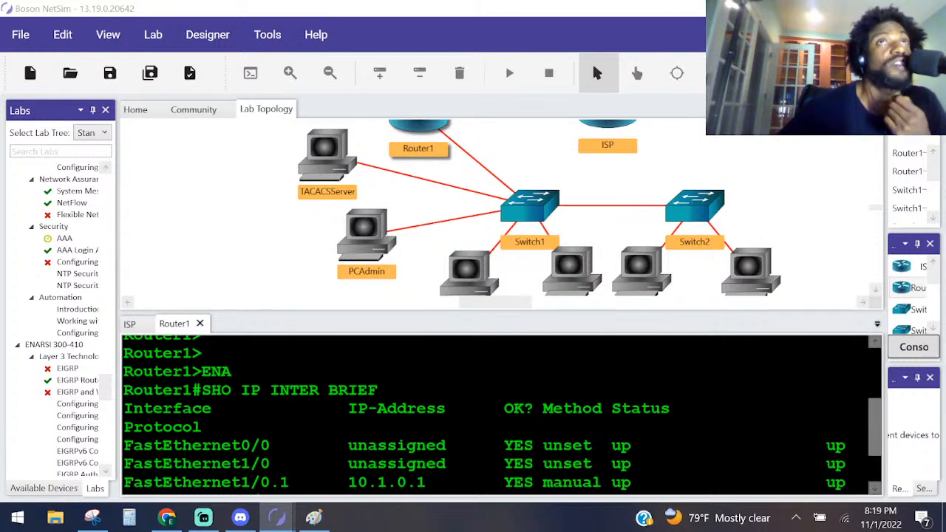
Step: Enter global configuration mode on Router1 with 'configure terminal'
{"action": "left_click", "coordinate": [475, 456]}
{"action": "key", "text": "Return"}
{"action": "key", "text": "Return"}
{"action": "key", "text": "Return"}
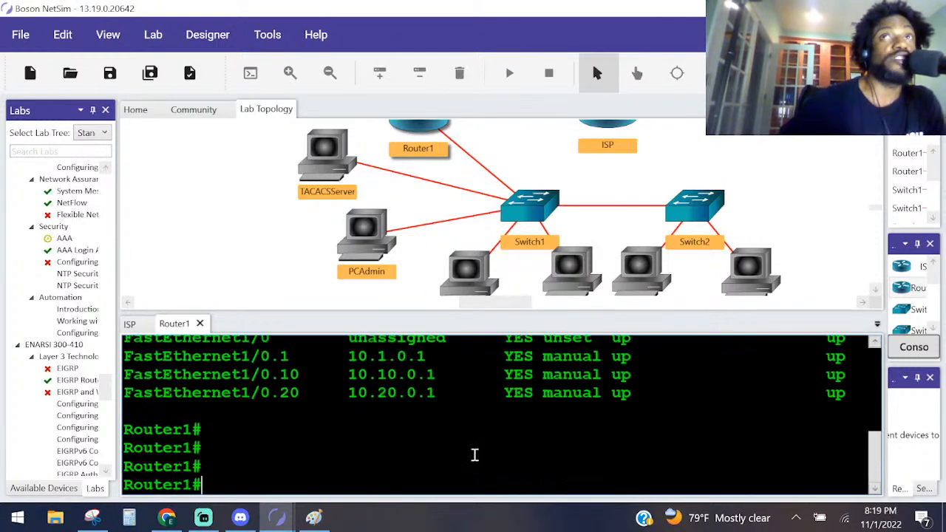
{"action": "type", "text": "CONF"}
{"action": "key", "text": "Tab"}
{"action": "type", "text": "T"}
Step: Try 'interface FastEthernet 1/0.99 255.255.255.0', which Router1 rejects as invalid input
{"action": "key", "text": "Tab"}
{"action": "key", "text": "Return"}
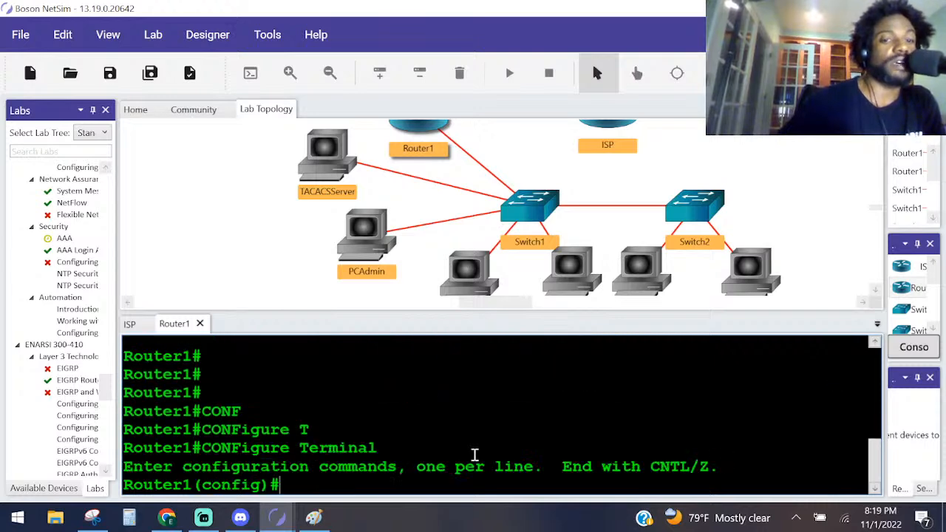
{"action": "type", "text": "IN"}
{"action": "key", "text": "Tab"}
{"action": "type", "text": "FA"}
{"action": "key", "text": "Tab"}
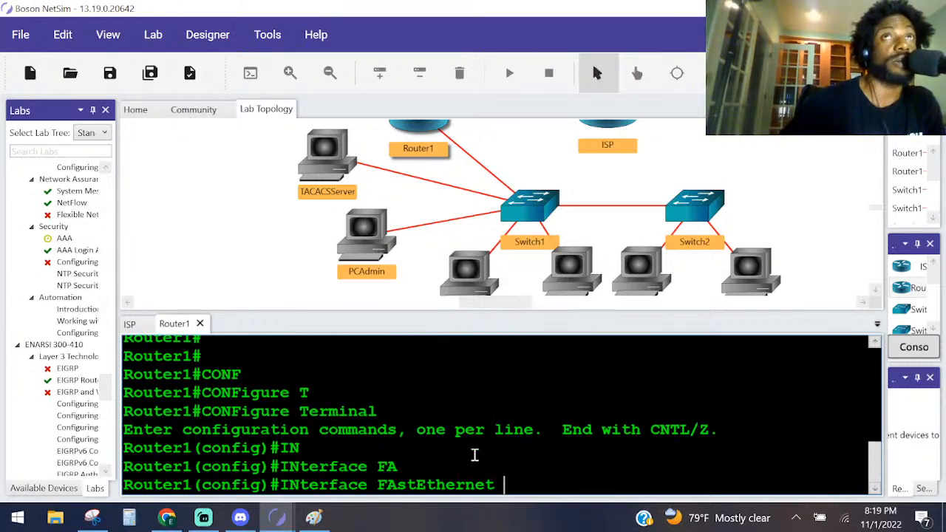
{"action": "type", "text": "1/0"}
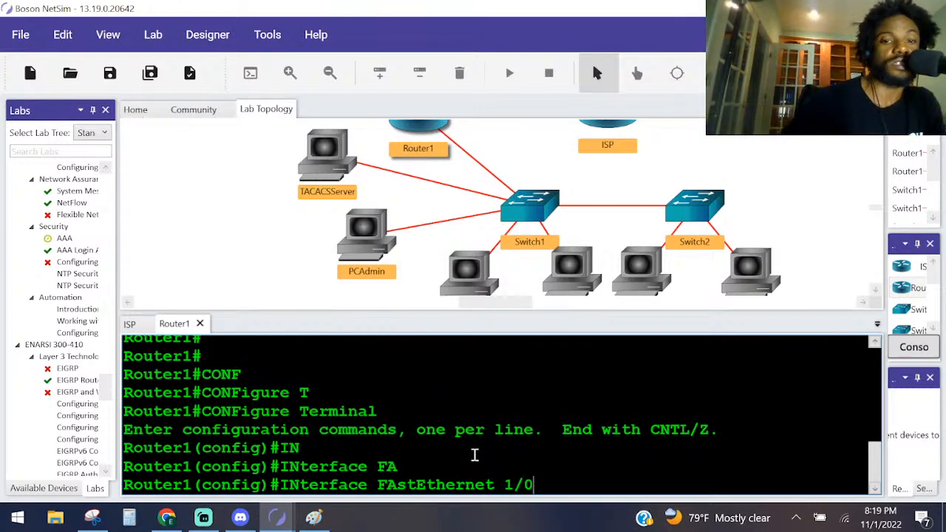
{"action": "type", "text": "."}
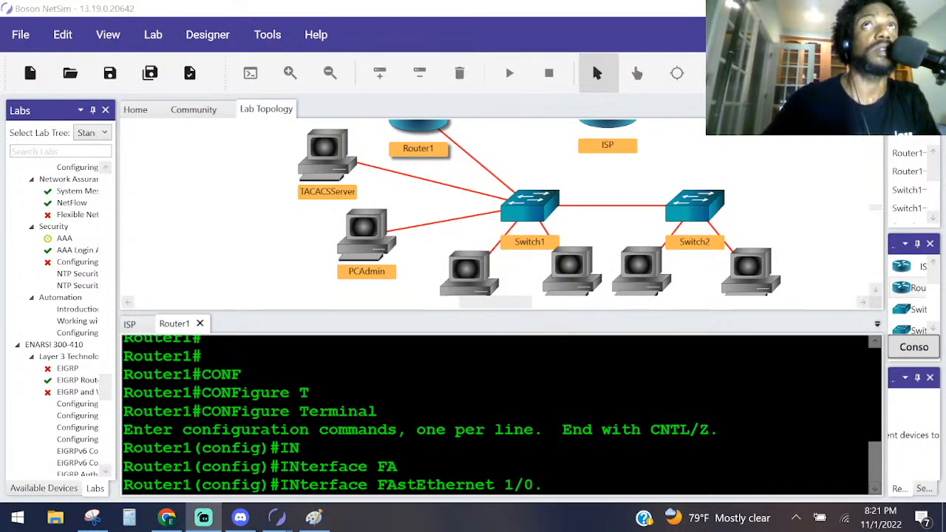
{"action": "key", "text": "alt+Tab"}
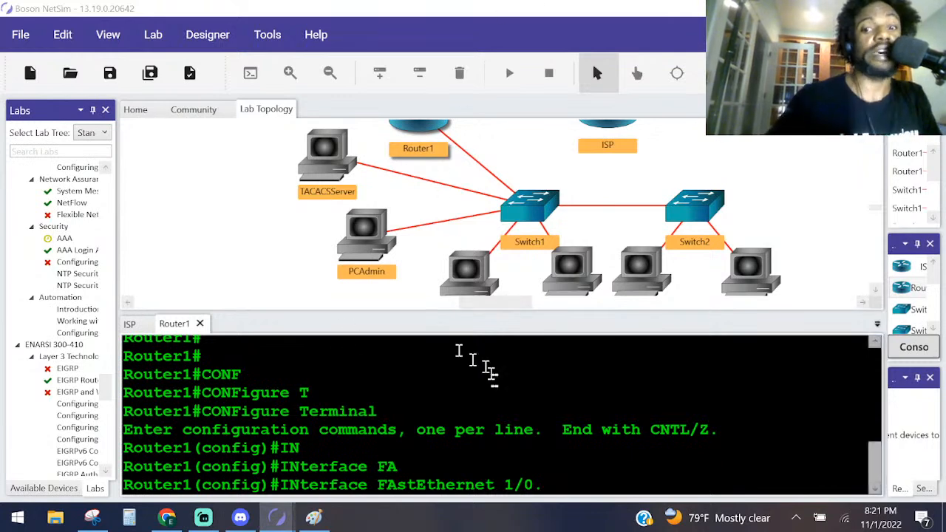
{"action": "type", "text": "99"}
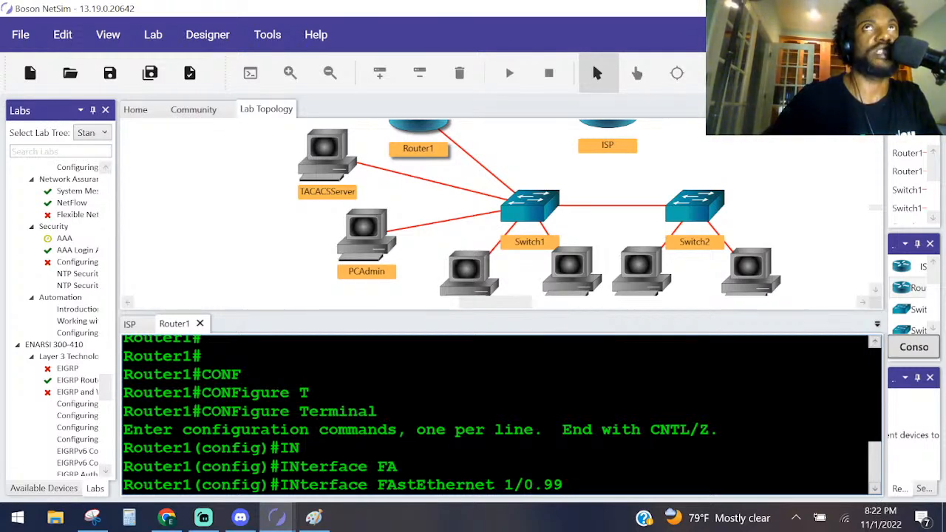
{"action": "type", "text": "25"}
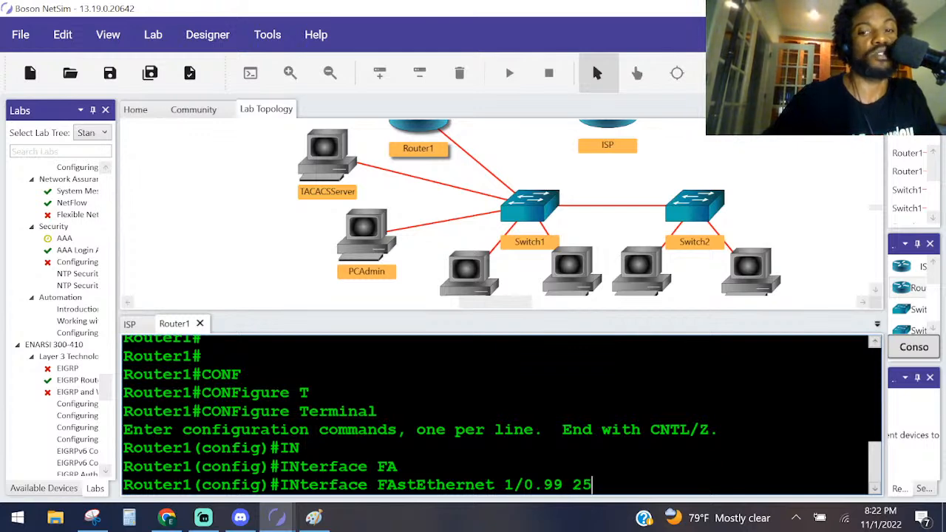
{"action": "type", "text": "5.255.255.0"}
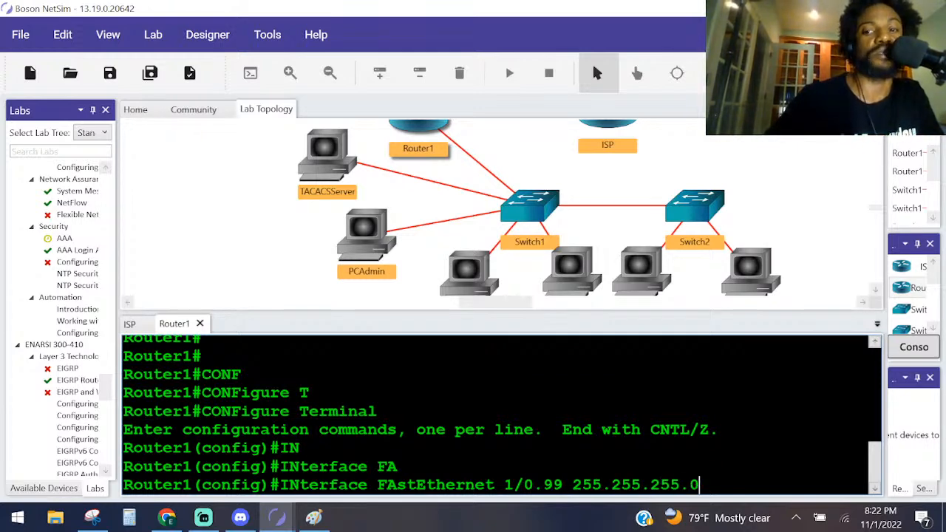
{"action": "key", "text": "Return"}
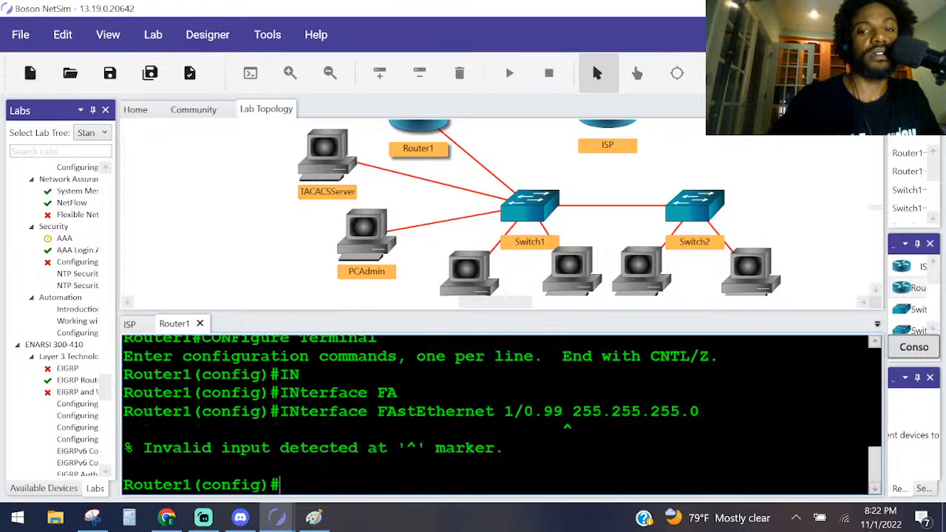
Step: Recall the rejected command, drop the mask, and create subinterface FastEthernet 1/0.99
{"action": "key", "text": "Up"}
{"action": "key", "text": "BackSpace"}
{"action": "key", "text": "BackSpace"}
{"action": "key", "text": "BackSpace"}
{"action": "key", "text": "BackSpace"}
{"action": "key", "text": "BackSpace"}
{"action": "key", "text": "BackSpace"}
{"action": "key", "text": "BackSpace"}
{"action": "key", "text": "BackSpace"}
{"action": "key", "text": "BackSpace"}
{"action": "key", "text": "BackSpace"}
{"action": "key", "text": "BackSpace"}
{"action": "key", "text": "BackSpace"}
{"action": "key", "text": "BackSpace"}
{"action": "key", "text": "BackSpace"}
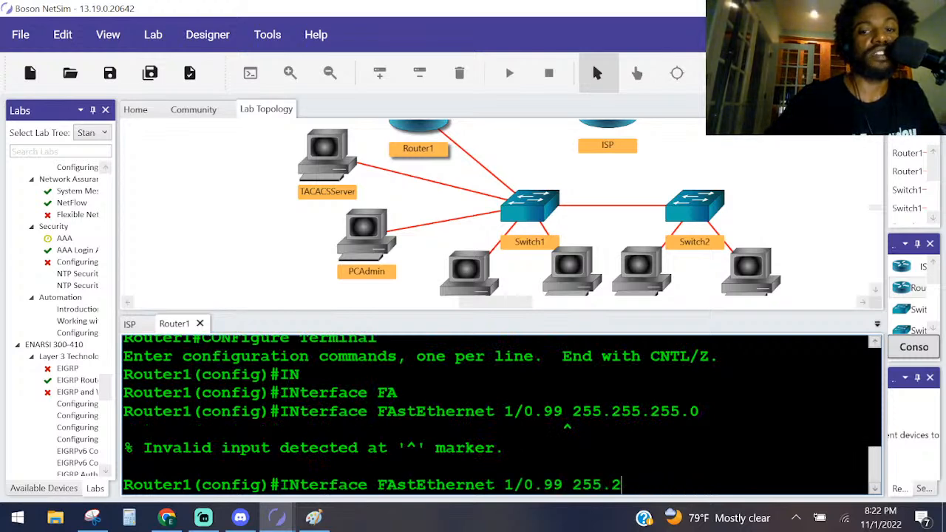
{"action": "type", "text": "?"}
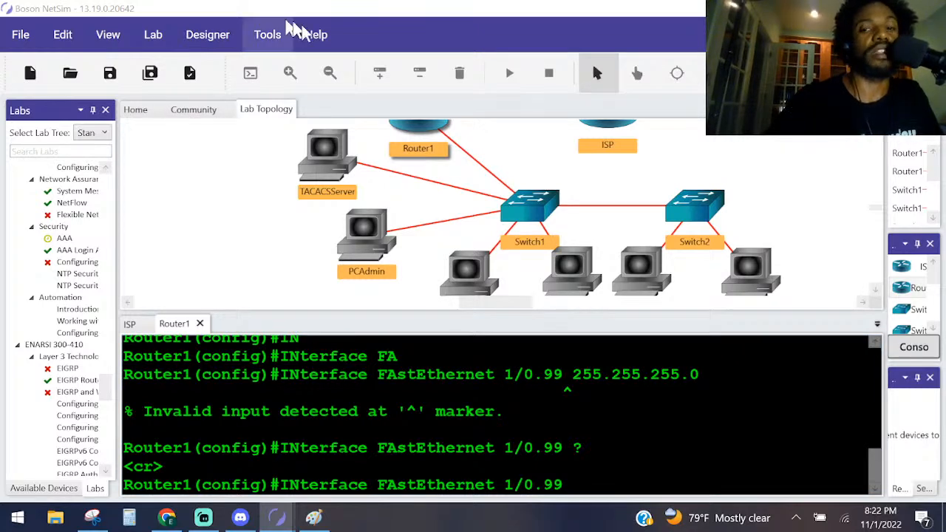
{"action": "key", "text": "Return"}
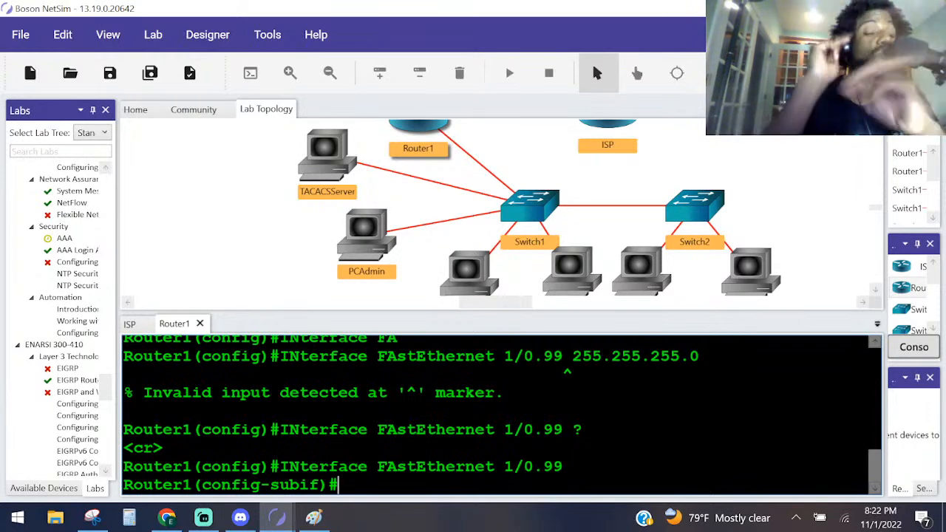
Step: Set the subinterface to 'encapsulation dot1q 99' for VLAN 99
{"action": "type", "text": "EN"}
{"action": "key", "text": "Tab"}
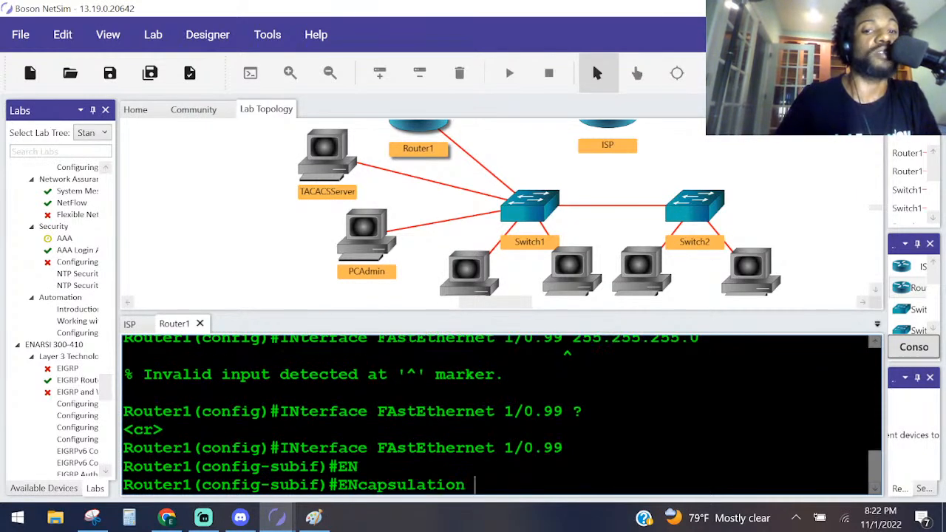
{"action": "type", "text": "D"}
{"action": "key", "text": "Tab"}
{"action": "type", "text": "?"}
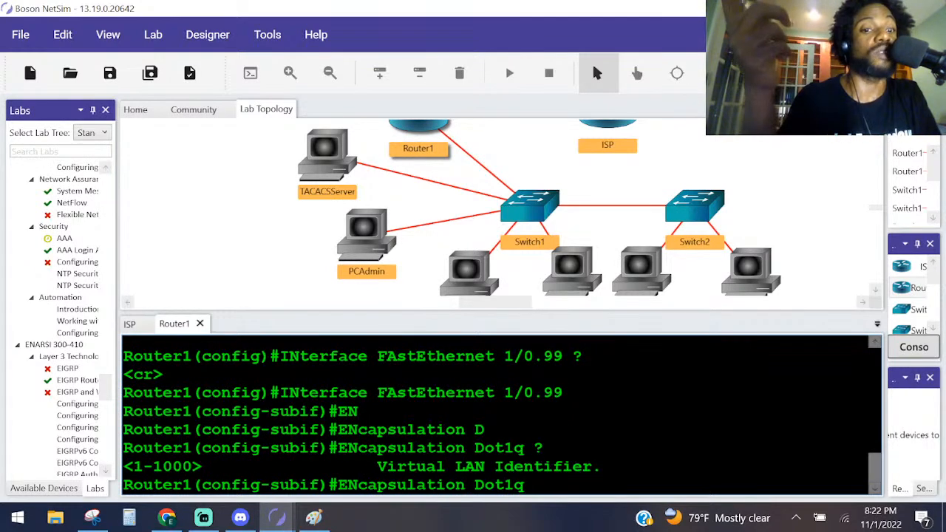
{"action": "type", "text": "99 ?"}
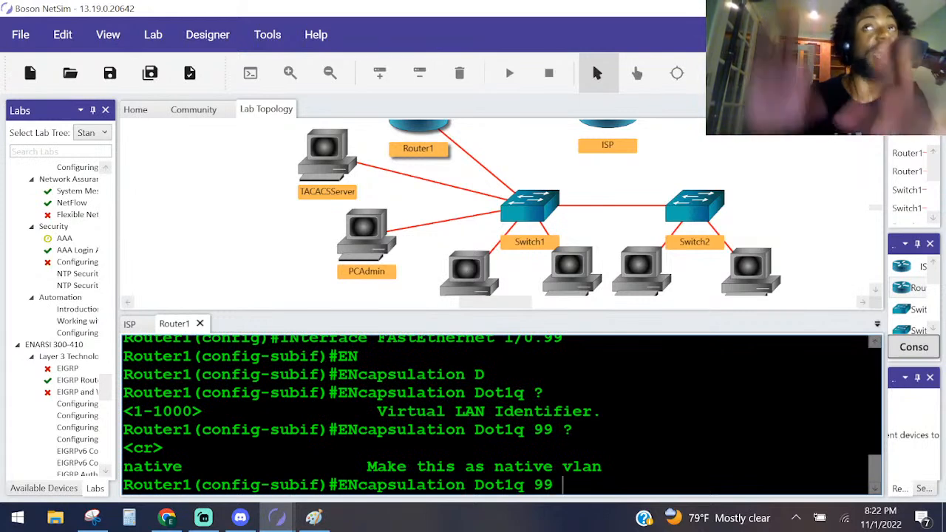
{"action": "key", "text": "Return"}
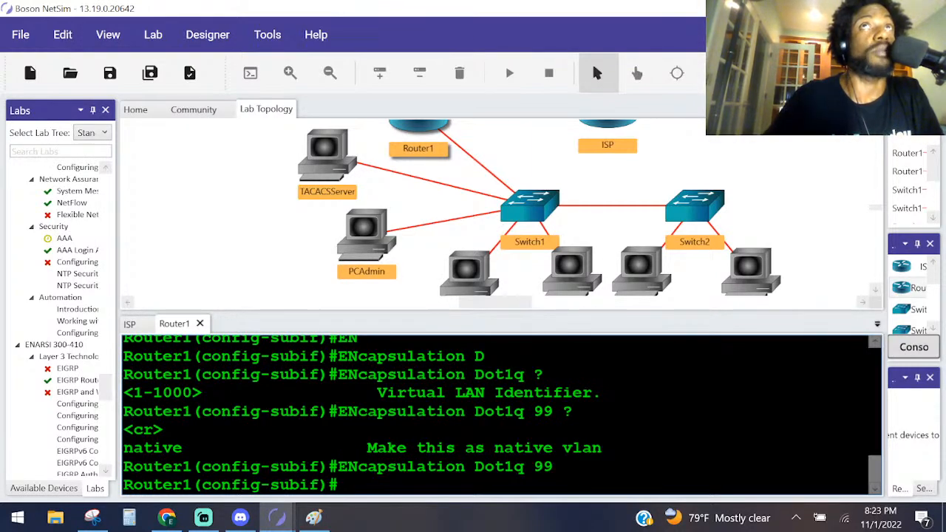
{"action": "left_click_drag", "start_coordinate": [510, 0], "coordinate": [363, 133]}
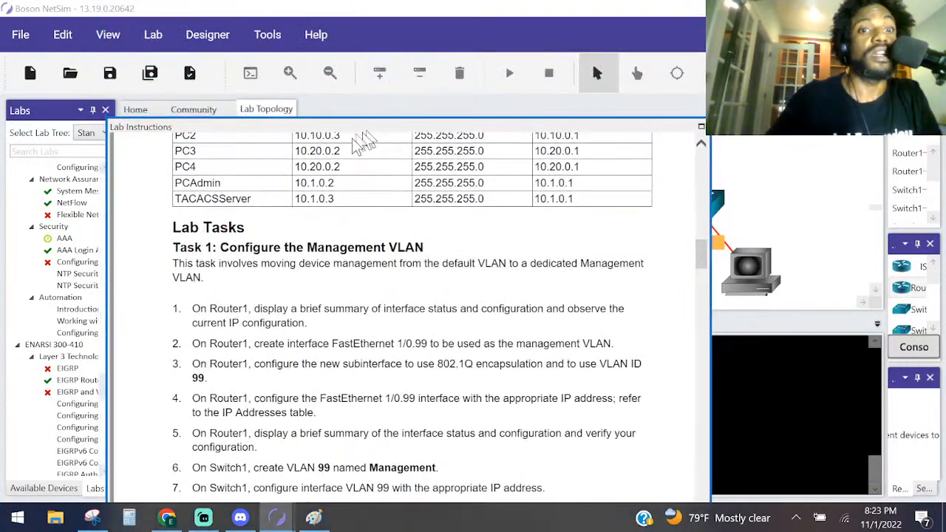
{"action": "scroll", "coordinate": [243, 306], "scroll_direction": "up", "scroll_amount": 1}
{"action": "scroll", "coordinate": [218, 262], "scroll_direction": "up", "scroll_amount": 3}
{"action": "scroll", "coordinate": [218, 266], "scroll_direction": "up", "scroll_amount": 1}
{"action": "scroll", "coordinate": [217, 314], "scroll_direction": "down", "scroll_amount": 3}
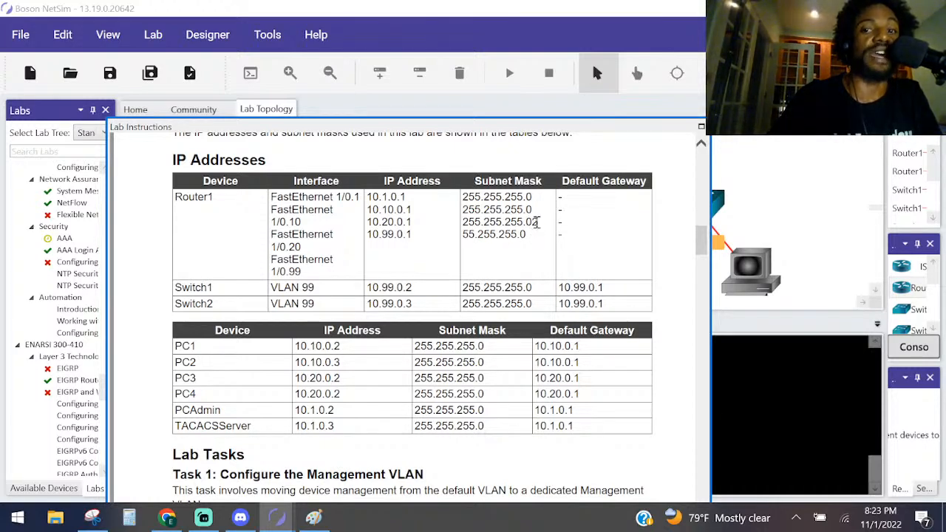
Step: Assign 10.99.0.1 255.255.255.0 to Router1's FastEthernet 1/0.99 subinterface
{"action": "left_click", "coordinate": [767, 412]}
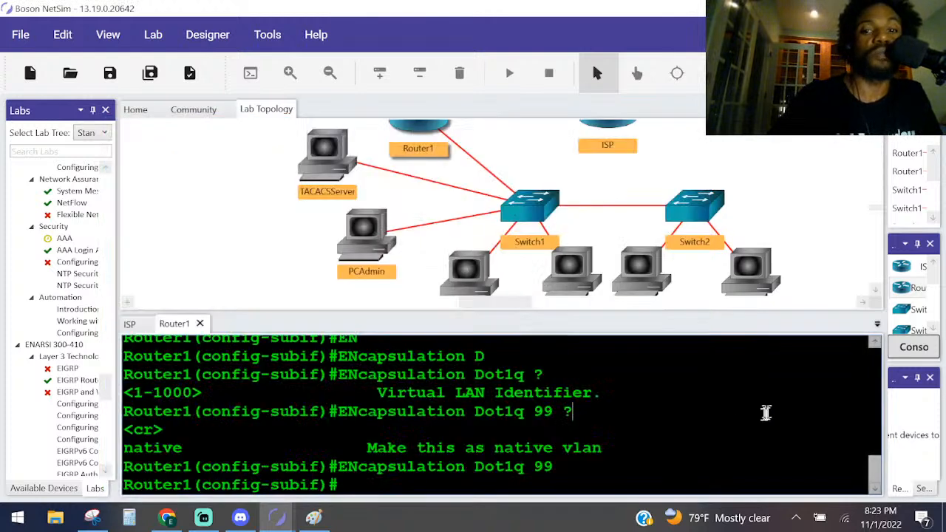
{"action": "type", "text": "IPA"}
{"action": "key", "text": "BackSpace"}
{"action": "type", "text": "ADD"}
{"action": "key", "text": "Tab"}
{"action": "type", "text": "1"}
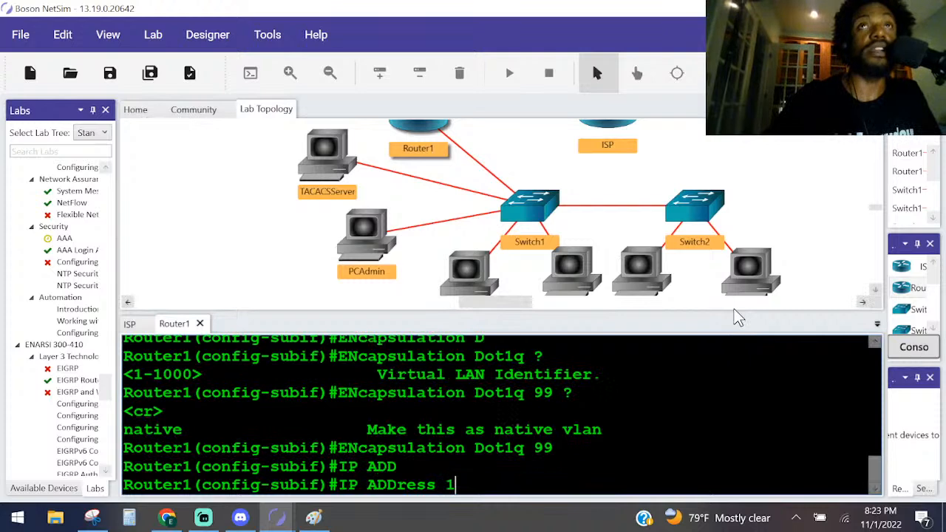
{"action": "key", "text": "alt+Tab"}
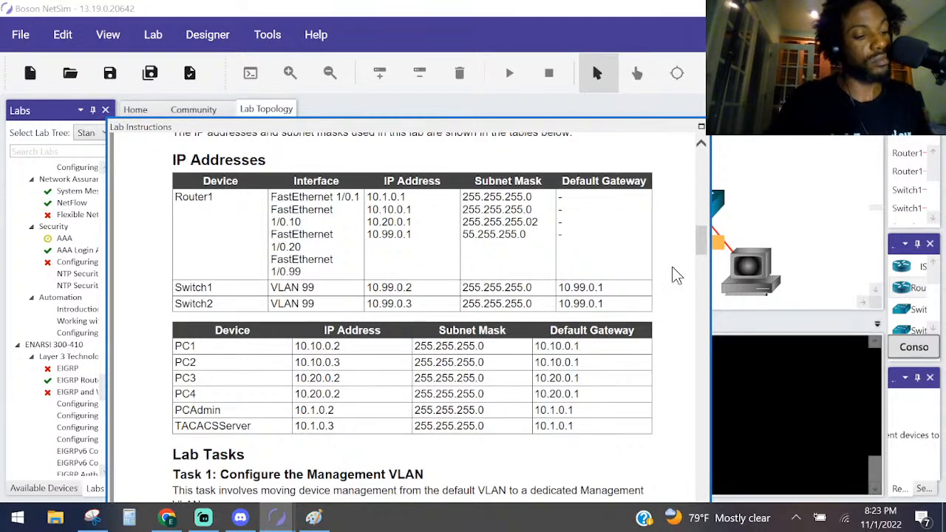
{"action": "left_click_drag", "start_coordinate": [489, 127], "coordinate": [797, 0]}
{"action": "key", "text": "alt+Tab"}
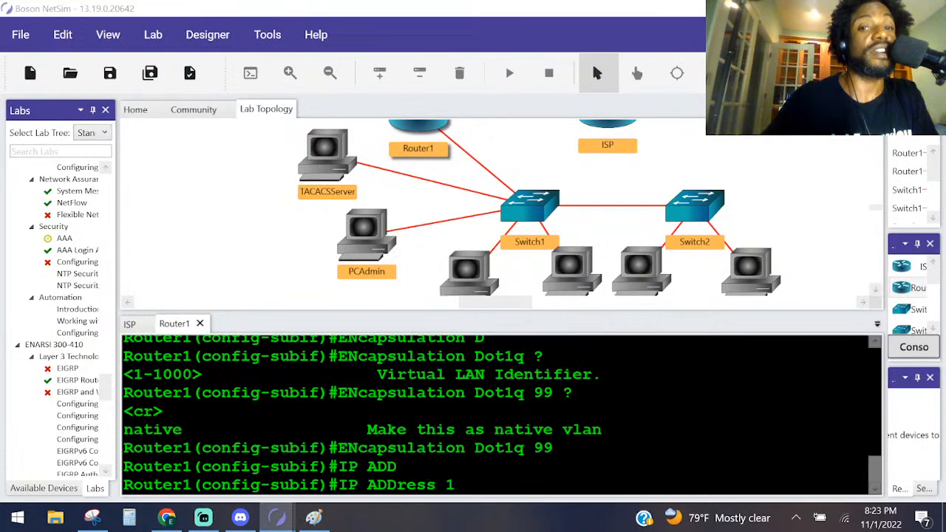
{"action": "type", "text": "0.99.0.1 255"}
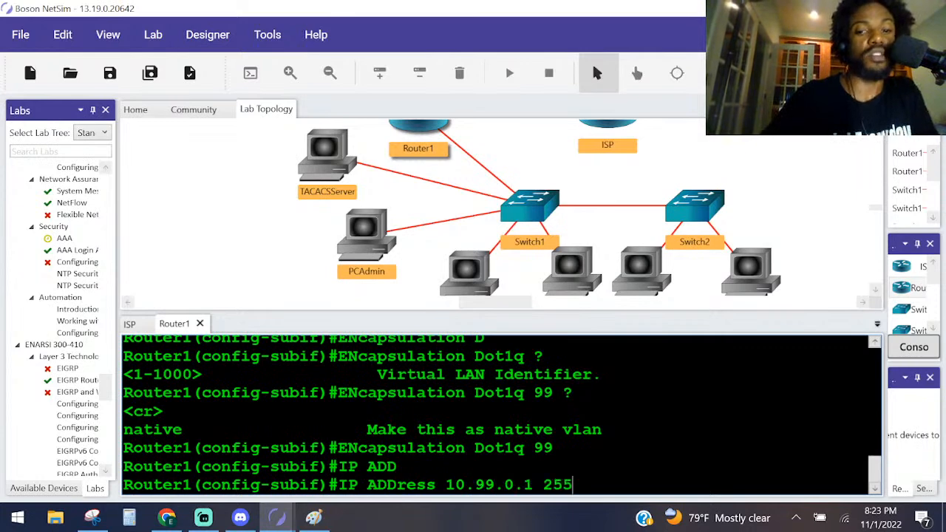
{"action": "type", "text": ".255.255.0"}
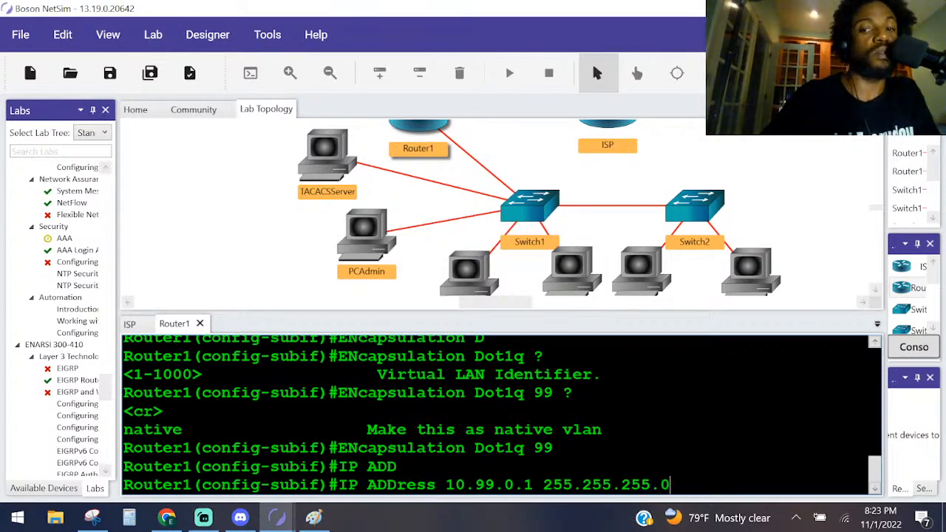
{"action": "key", "text": "Return"}
Step: Bring the subinterface up with no shutdown
{"action": "type", "text": "NO SHUT"}
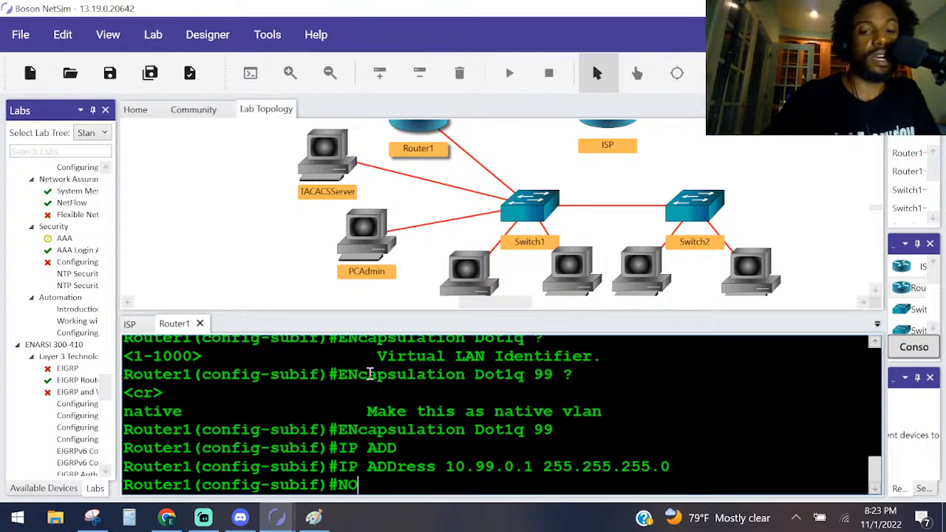
{"action": "key", "text": "Return"}
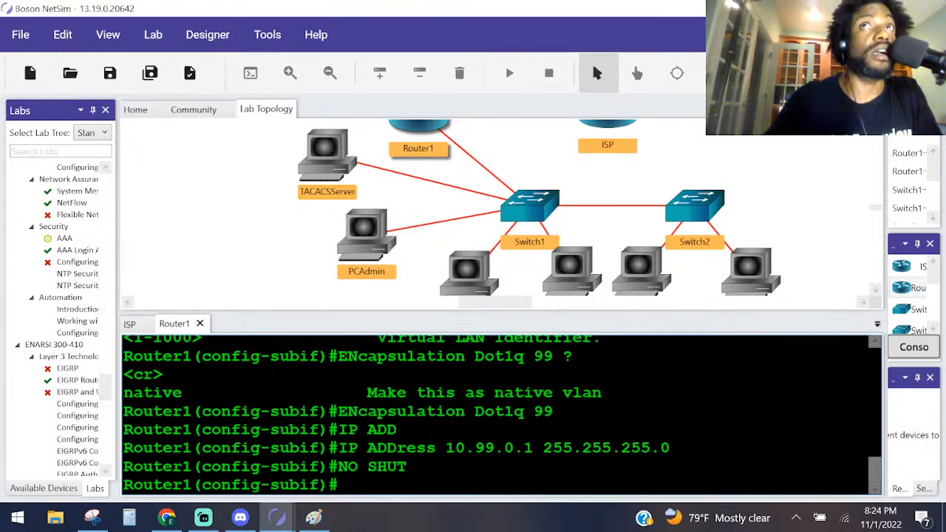
{"action": "key", "text": "alt+Tab"}
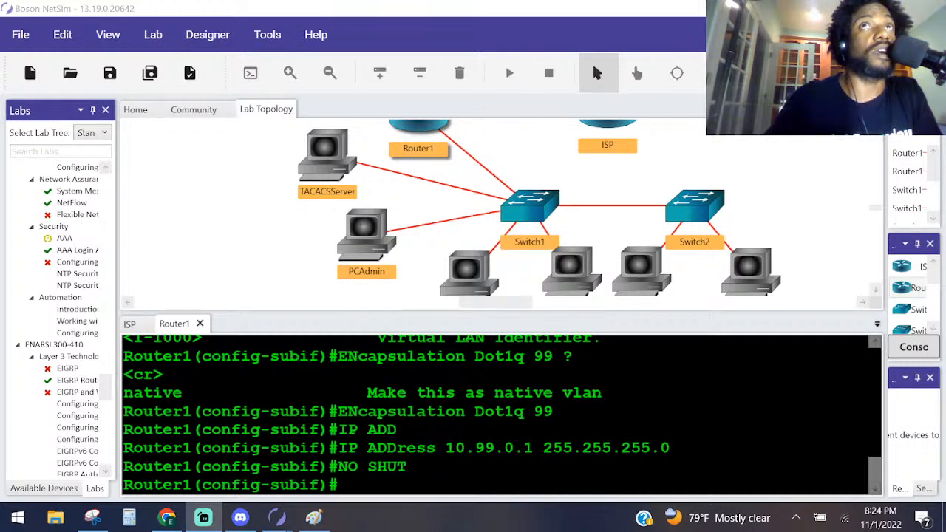
{"action": "key", "text": "alt+Tab"}
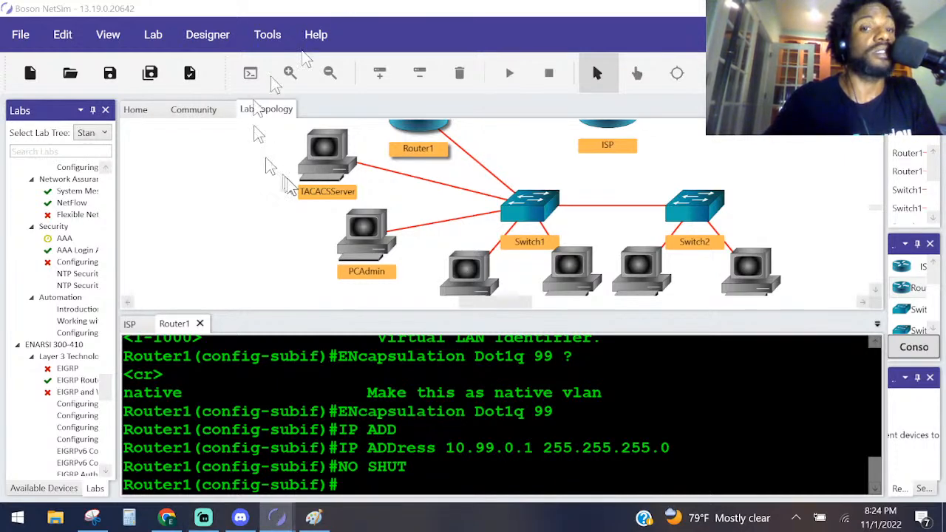
Step: Run show ip interface brief on Router1 and highlight the FastEthernet1/0.99 row at 10.99.0.1
{"action": "key", "text": "ctrl+z"}
{"action": "type", "text": "SHO IP INTER B"}
{"action": "key", "text": "Return"}
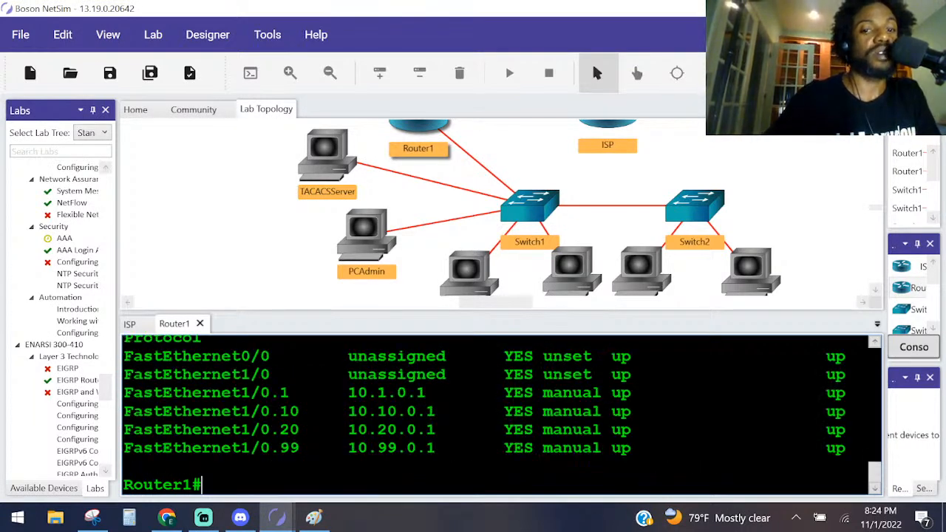
{"action": "left_click_drag", "start_coordinate": [442, 446], "coordinate": [133, 448]}
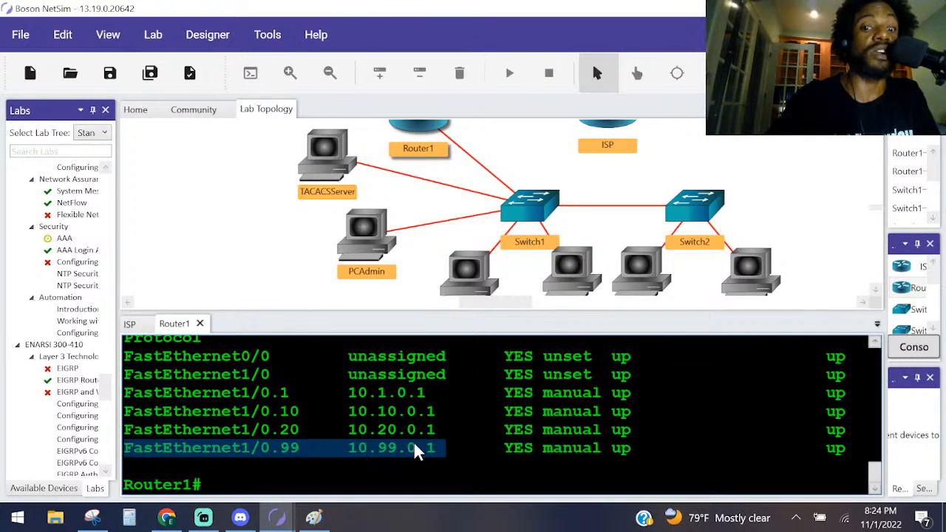
{"action": "left_click", "coordinate": [564, 388]}
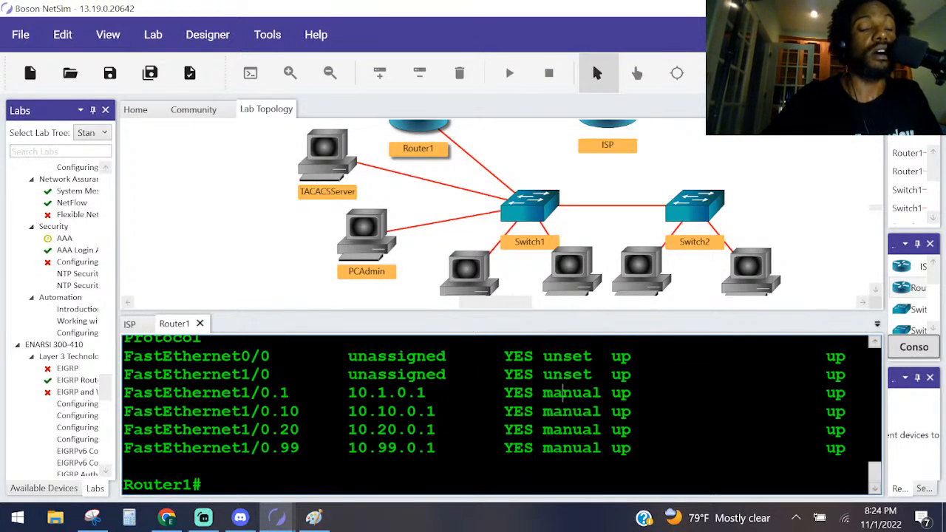
Step: Run copy run start on Router1, accepting startup-config as the destination
{"action": "type", "text": "S"}
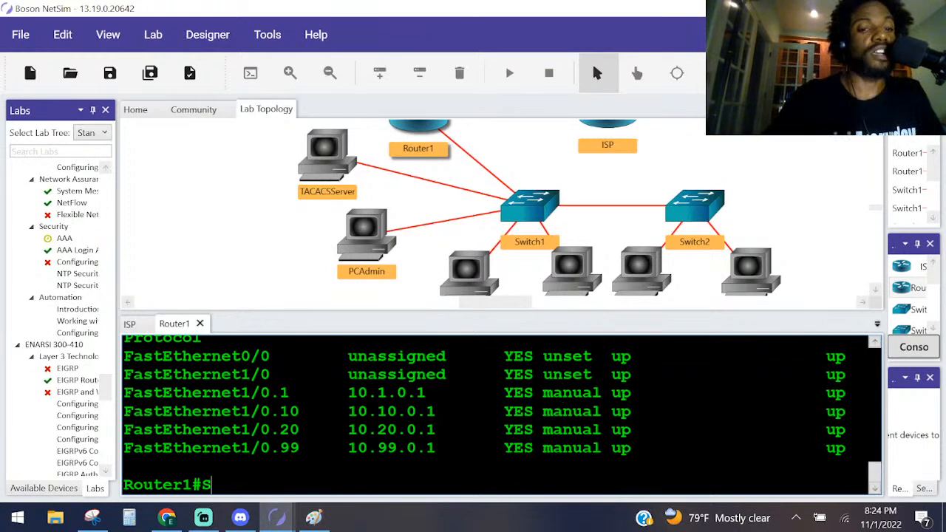
{"action": "key", "text": "BackSpace"}
{"action": "type", "text": "COPY RUN START"}
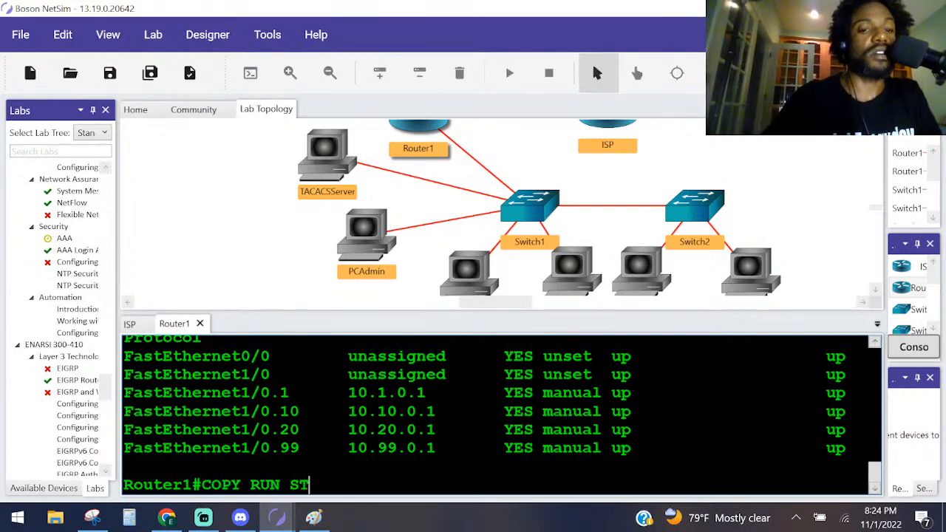
{"action": "key", "text": "Return"}
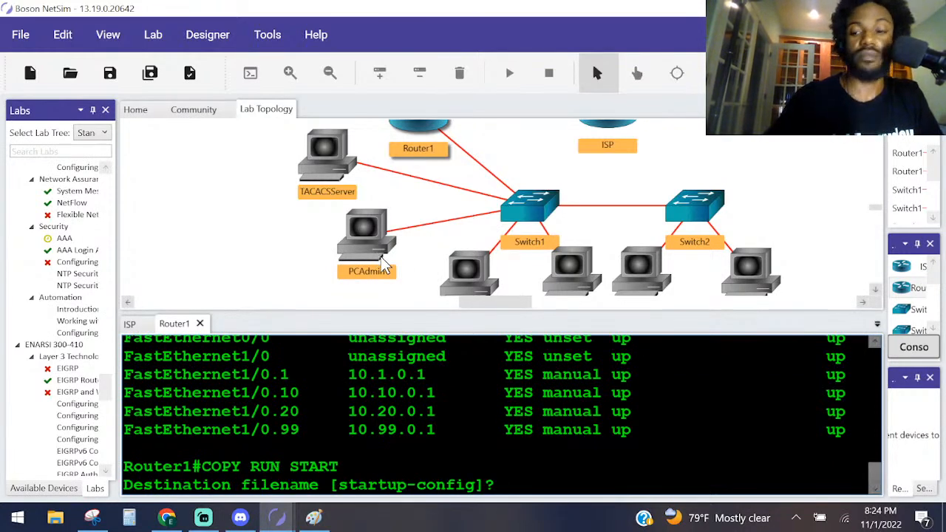
{"action": "key", "text": "Return"}
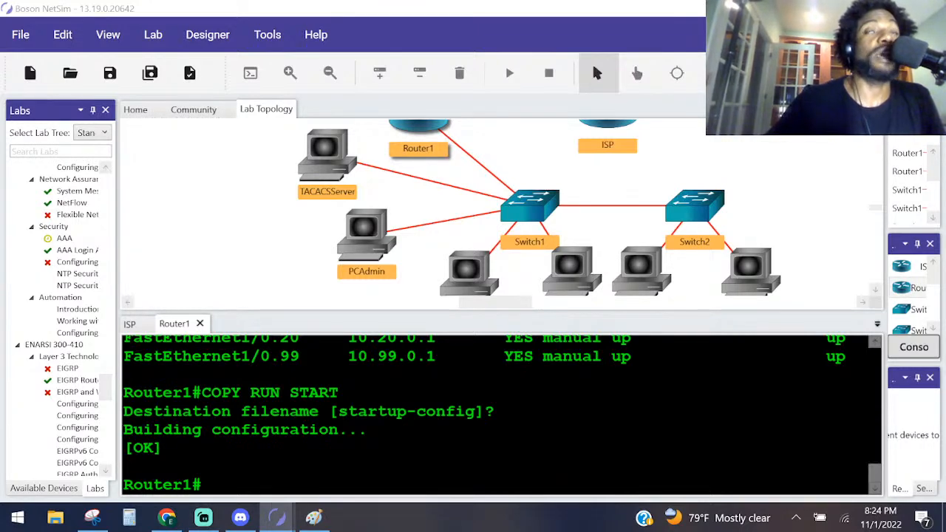
Step: Open Switch1's console and enter privileged then global configuration mode
{"action": "double_click", "coordinate": [527, 209]}
{"action": "key", "text": "Return"}
{"action": "type", "text": "ENA"}
{"action": "key", "text": "Return"}
{"action": "type", "text": "CONF"}
{"action": "key", "text": "Tab"}
{"action": "type", "text": "T"}
{"action": "key", "text": "Tab"}
{"action": "key", "text": "Return"}
Step: Create VLAN 99 and name it Management
{"action": "type", "text": "VL"}
{"action": "key", "text": "Tab"}
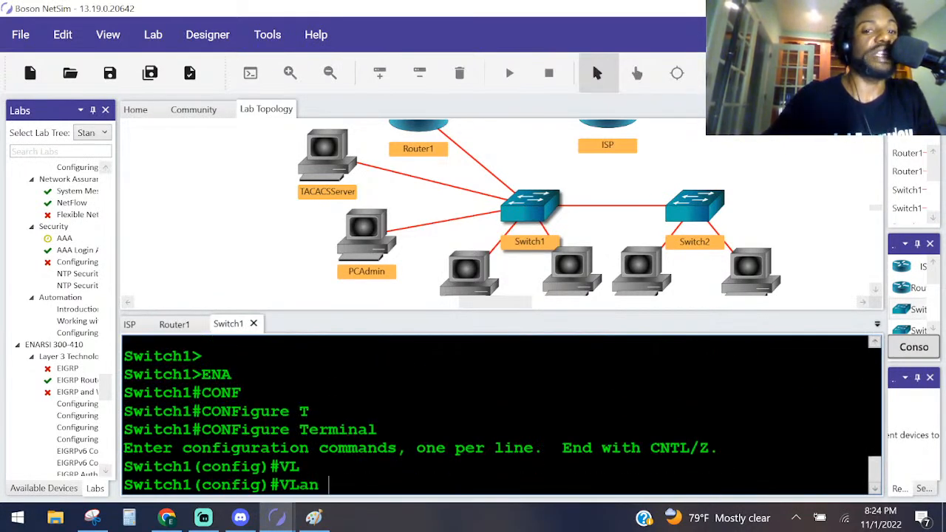
{"action": "type", "text": "99"}
{"action": "key", "text": "Return"}
{"action": "type", "text": "NA"}
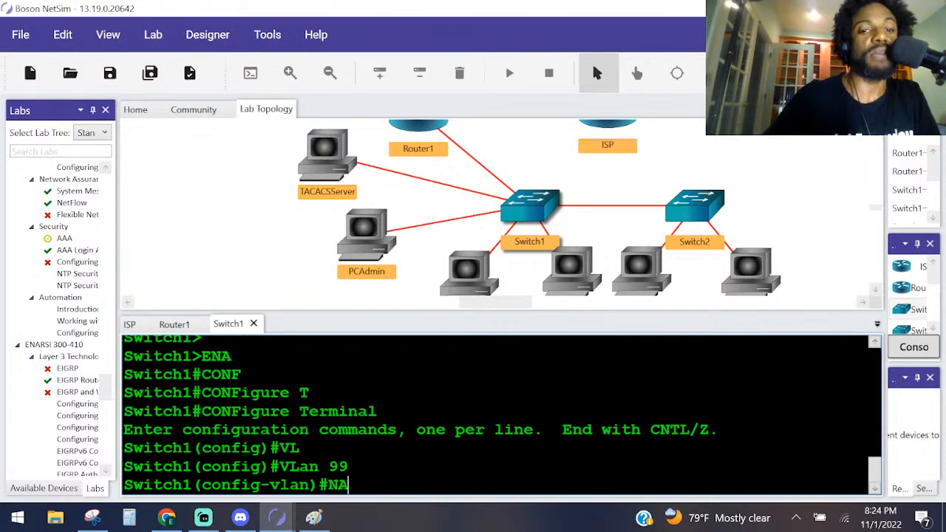
{"action": "key", "text": "Tab"}
{"action": "key", "text": "Caps_Lock"}
{"action": "type", "text": "M"}
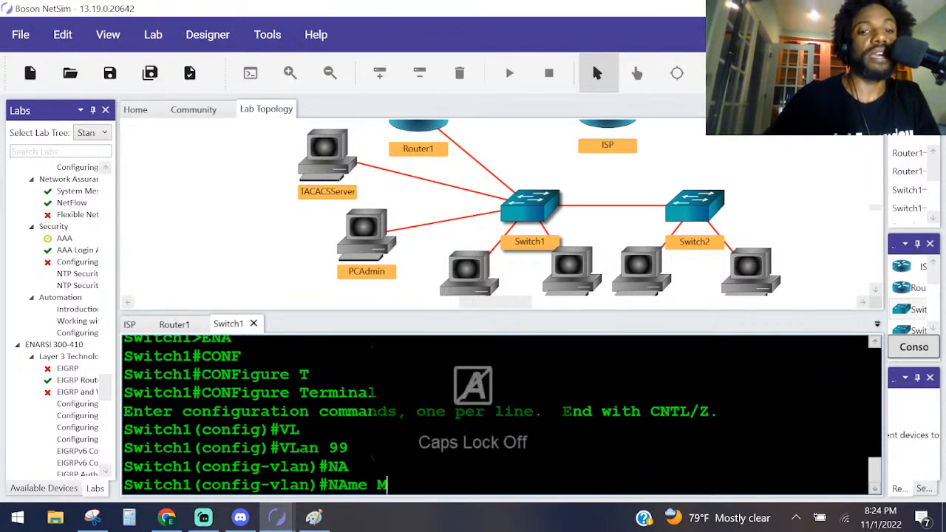
{"action": "type", "text": "anag"}
{"action": "key", "text": "BackSpace"}
{"action": "type", "text": "agement"}
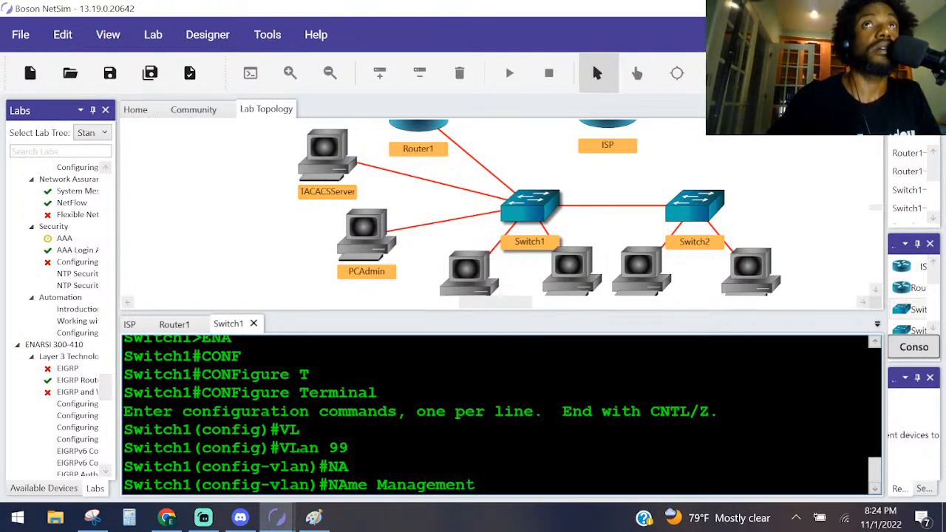
{"action": "key", "text": "Return"}
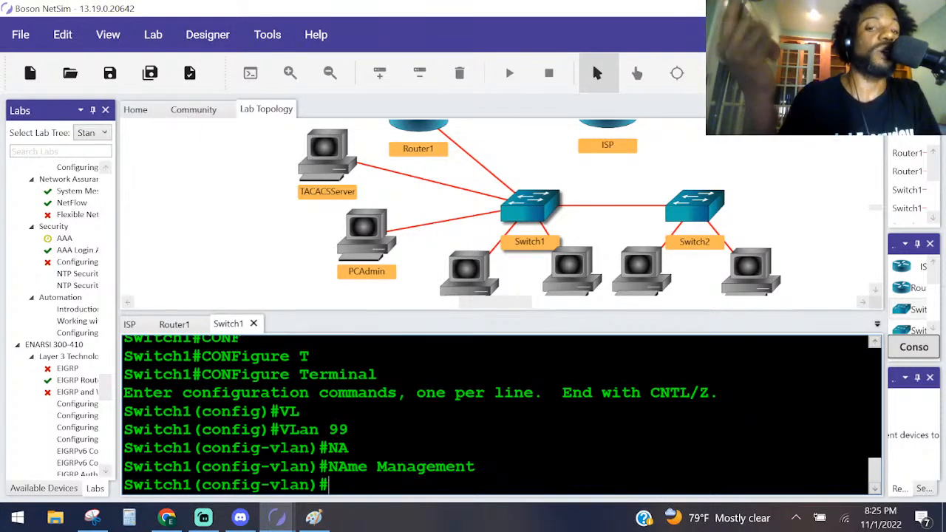
Step: Exit VLAN configuration and enter interface vlan 99
{"action": "type", "text": "exit"}
{"action": "key", "text": "Return"}
{"action": "type", "text": "int"}
{"action": "key", "text": "Tab"}
{"action": "type", "text": "vl"}
{"action": "key", "text": "Tab"}
{"action": "type", "text": "99"}
{"action": "key", "text": "Return"}
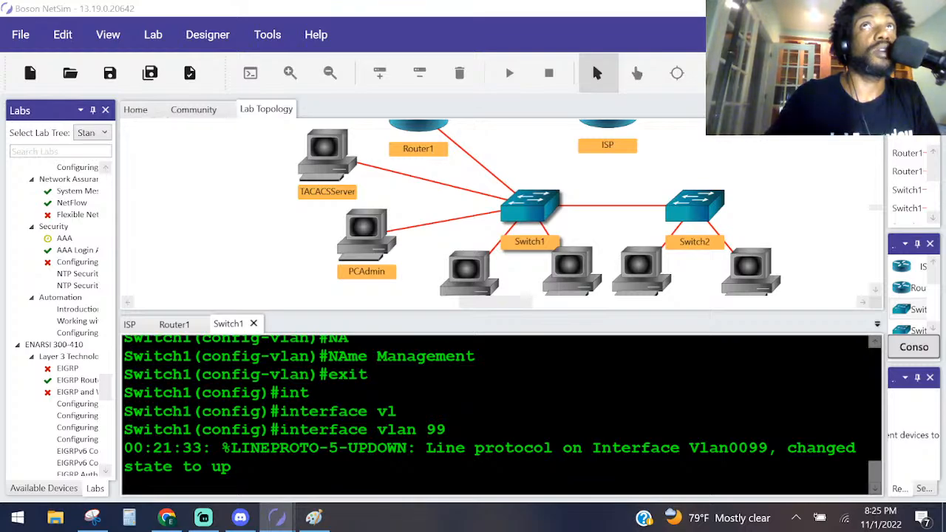
{"action": "left_click_drag", "start_coordinate": [396, 0], "coordinate": [385, 46]}
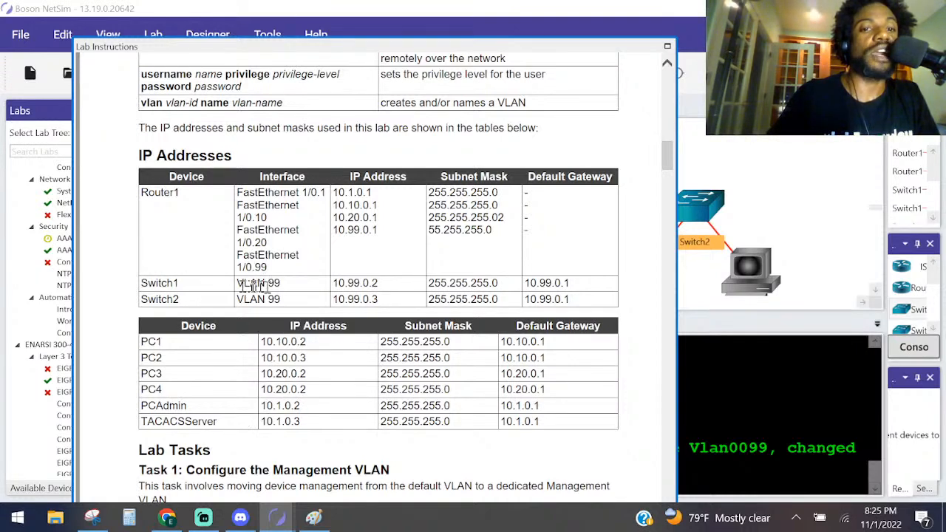
{"action": "left_click_drag", "start_coordinate": [378, 46], "coordinate": [396, 0]}
{"action": "left_click", "coordinate": [381, 468]}
Step: Assign 10.99.0.2 255.255.255.0 to Switch1's VLAN 99 interface
{"action": "key", "text": "Return"}
{"action": "key", "text": "Return"}
{"action": "key", "text": "Return"}
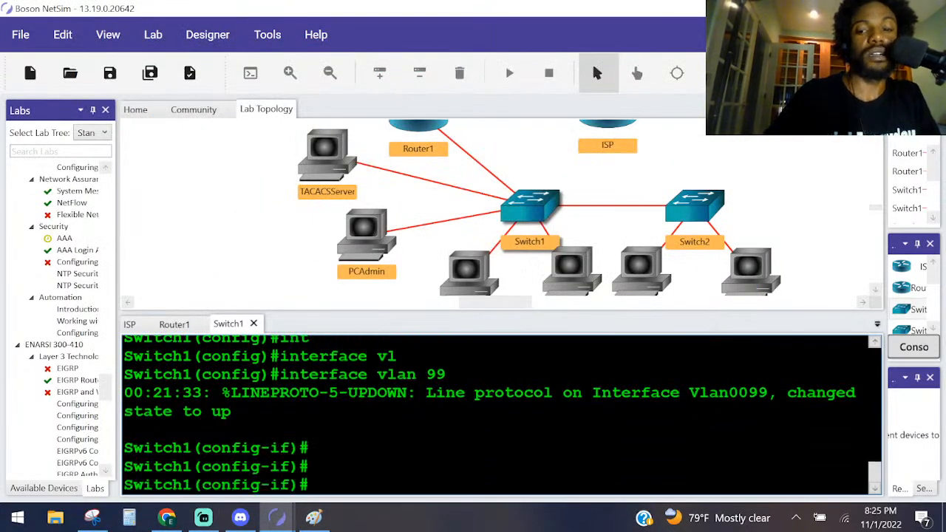
{"action": "type", "text": "in"}
{"action": "key", "text": "BackSpace"}
{"action": "key", "text": "BackSpace"}
{"action": "type", "text": "ip add"}
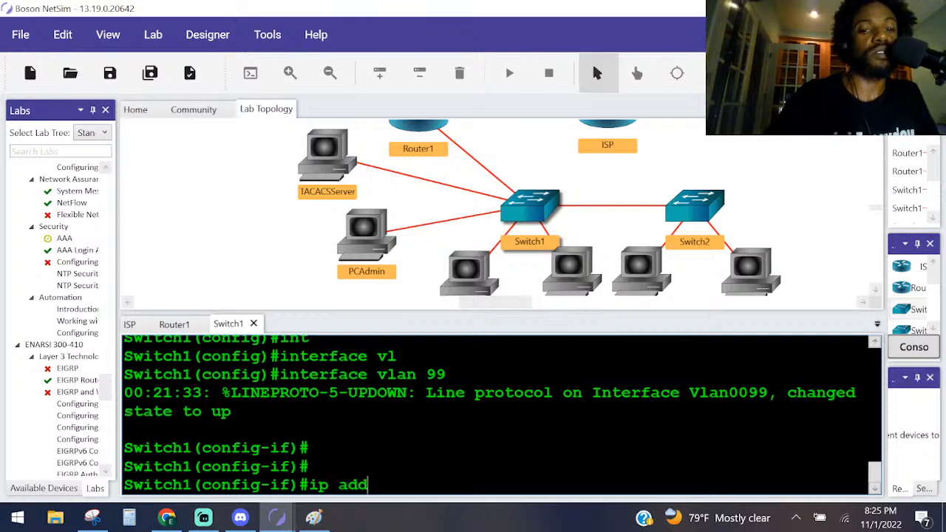
{"action": "key", "text": "Tab"}
{"action": "type", "text": "10."}
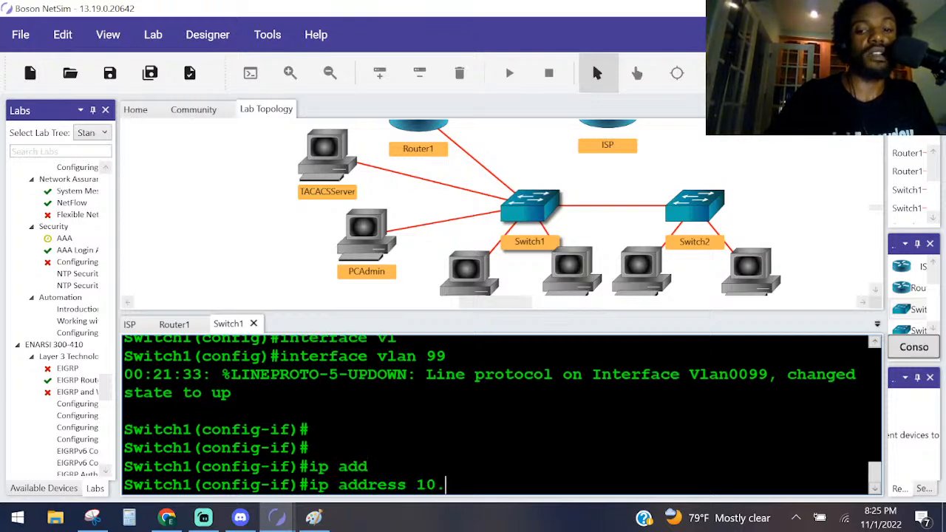
{"action": "type", "text": "99.0.2 "}
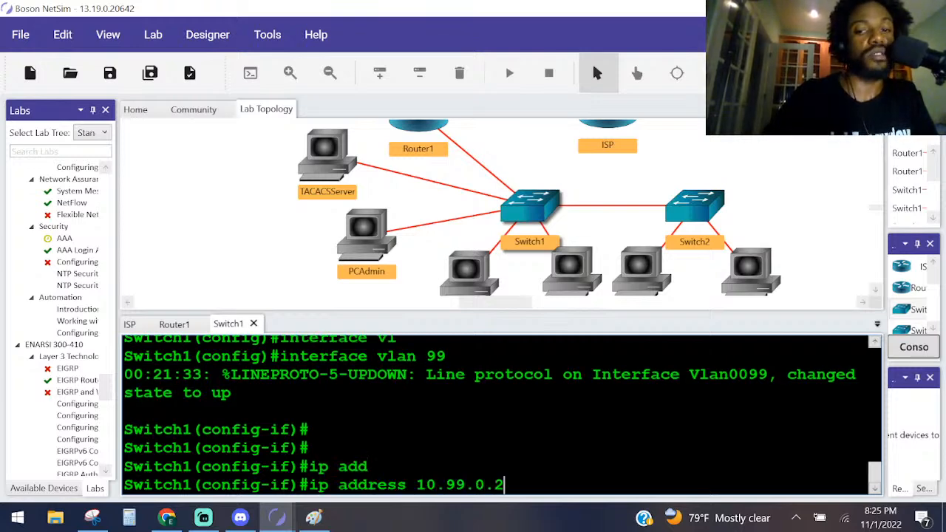
{"action": "type", "text": "255.55"}
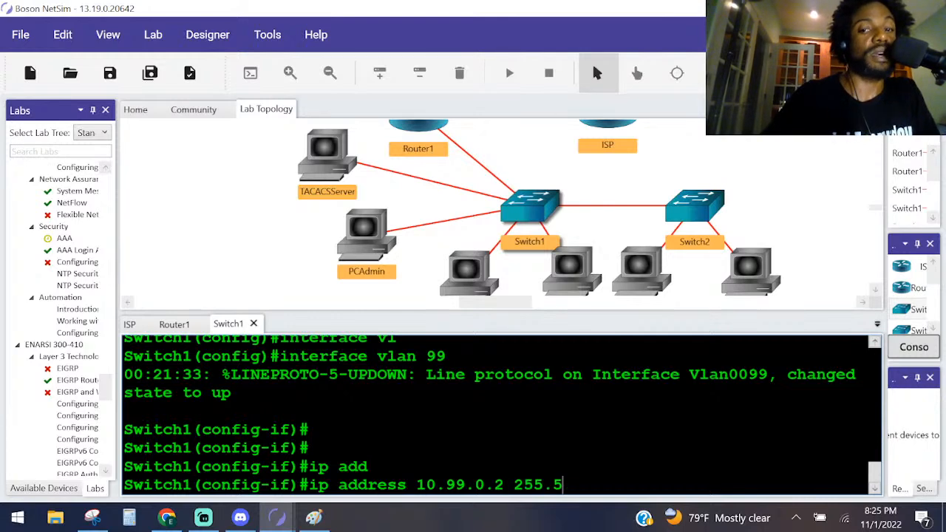
{"action": "key", "text": "BackSpace"}
{"action": "key", "text": "BackSpace"}
{"action": "type", "text": "255."}
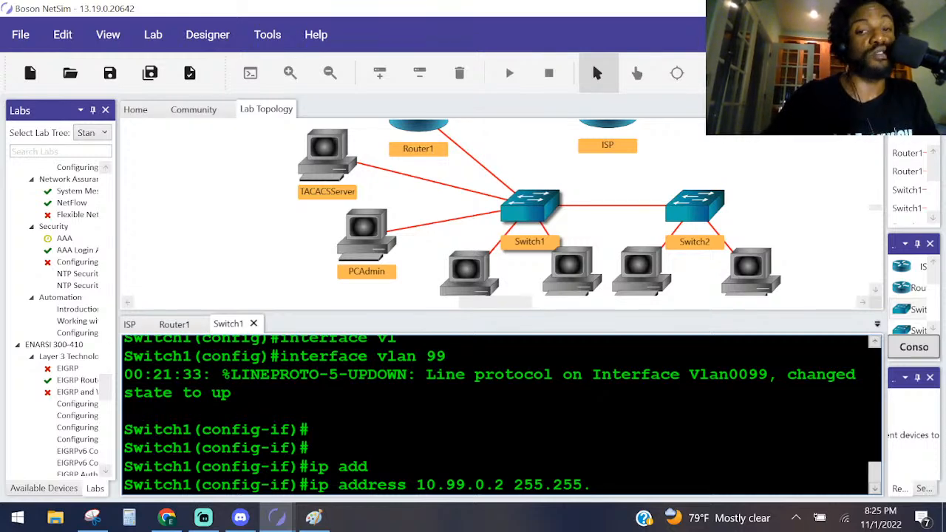
{"action": "type", "text": "255.0"}
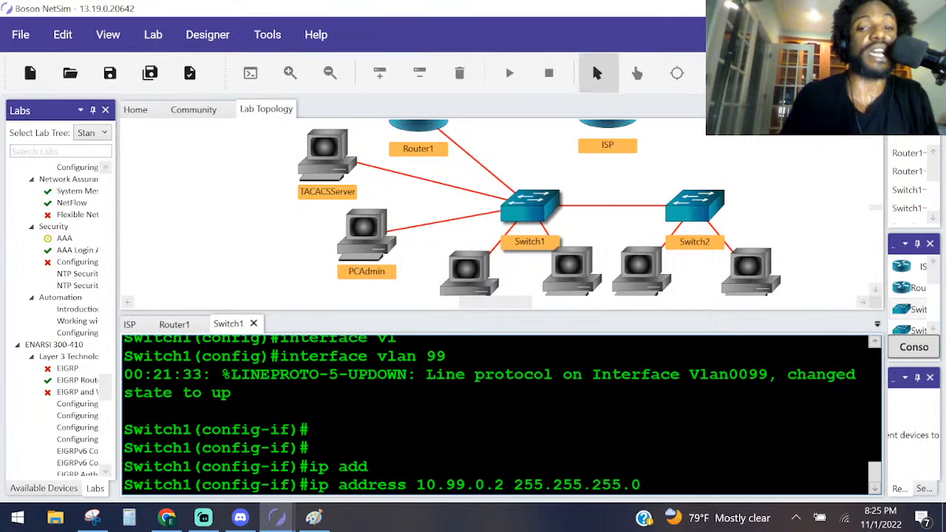
{"action": "key", "text": "Return"}
Step: Enable the interface with no shut and exit back to global configuration
{"action": "type", "text": "no shut"}
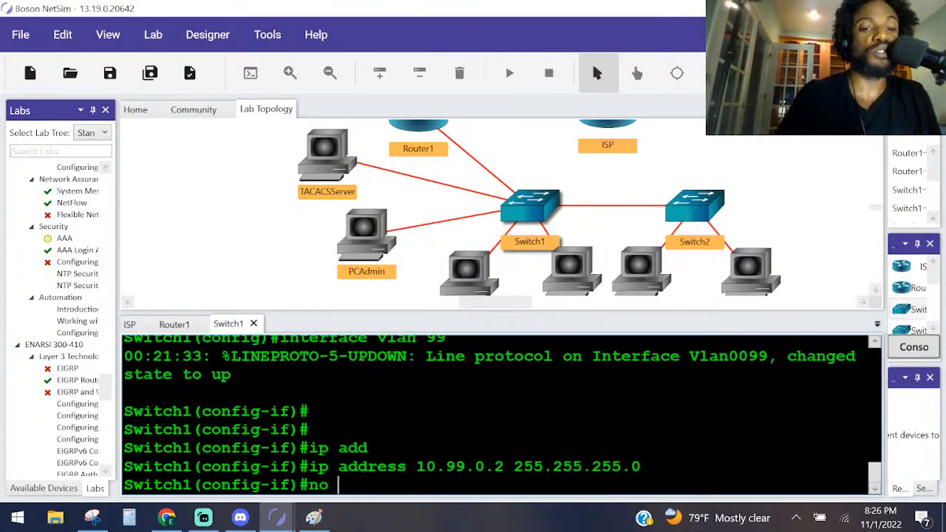
{"action": "key", "text": "Return"}
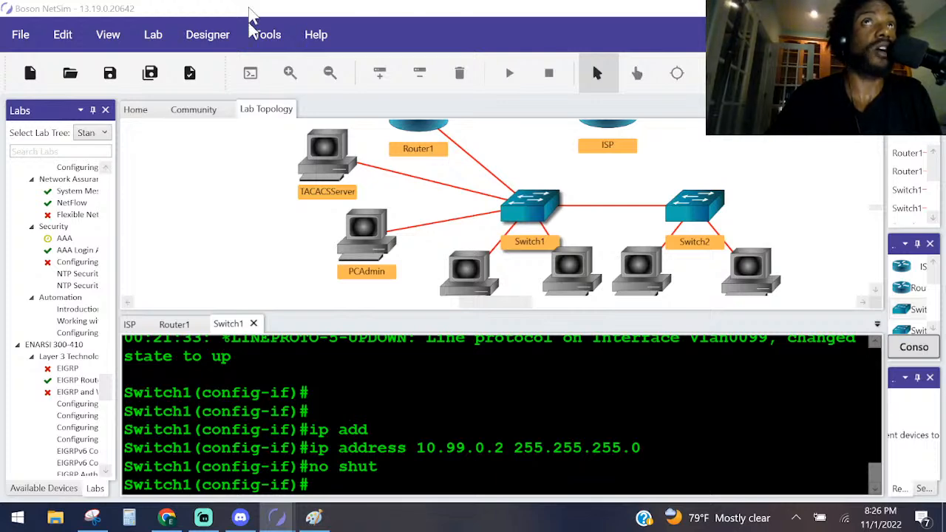
{"action": "type", "text": "exi"}
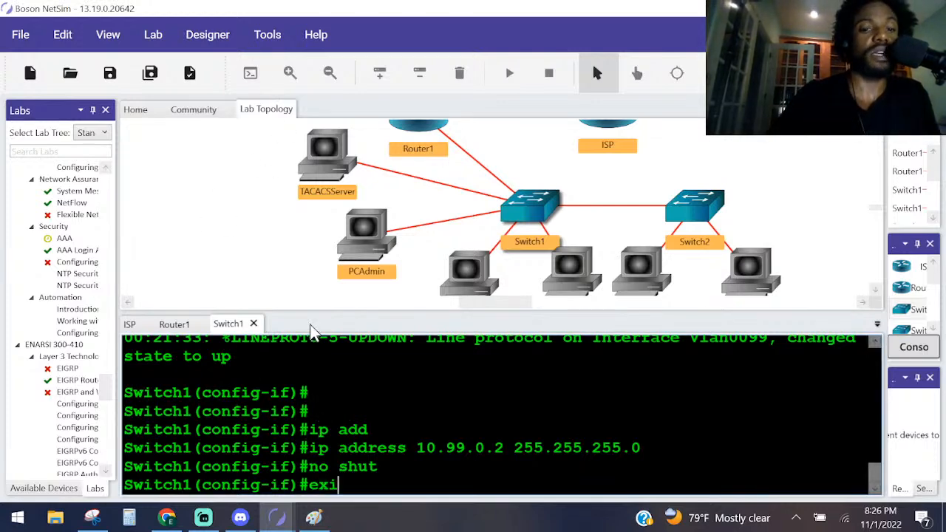
{"action": "key", "text": "Return"}
Step: Configure ip default-gateway 10.99.0.1 on Switch1, then exit configuration mode with Ctrl+Z
{"action": "type", "text": "ip de"}
{"action": "key", "text": "Tab"}
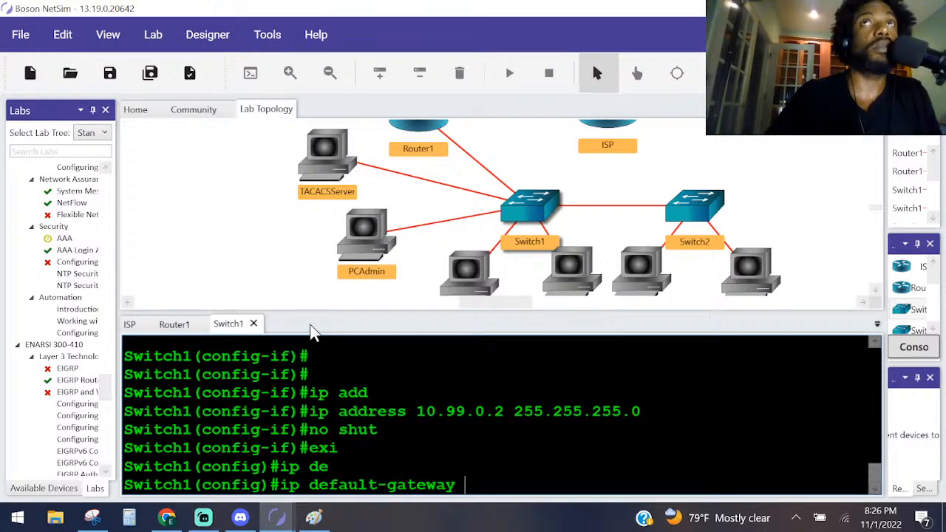
{"action": "type", "text": "10.9"}
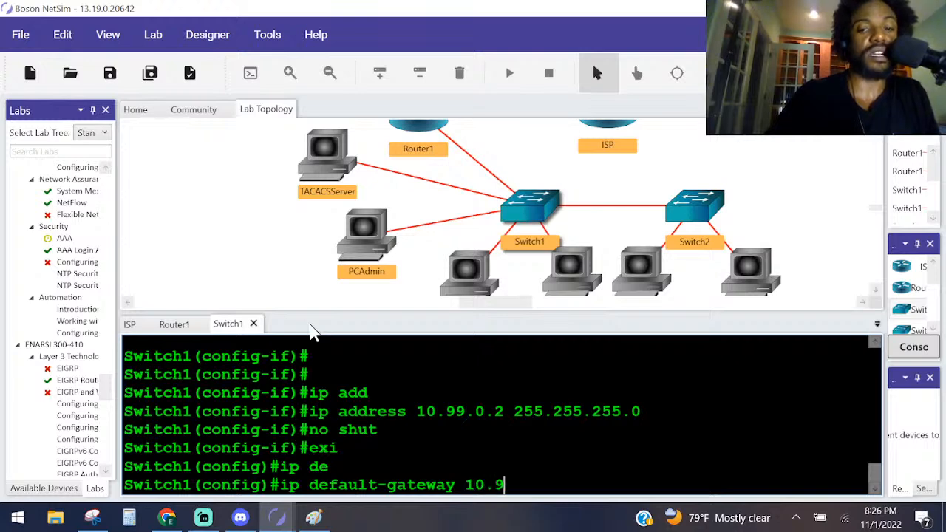
{"action": "type", "text": "9.0.1"}
{"action": "key", "text": "Return"}
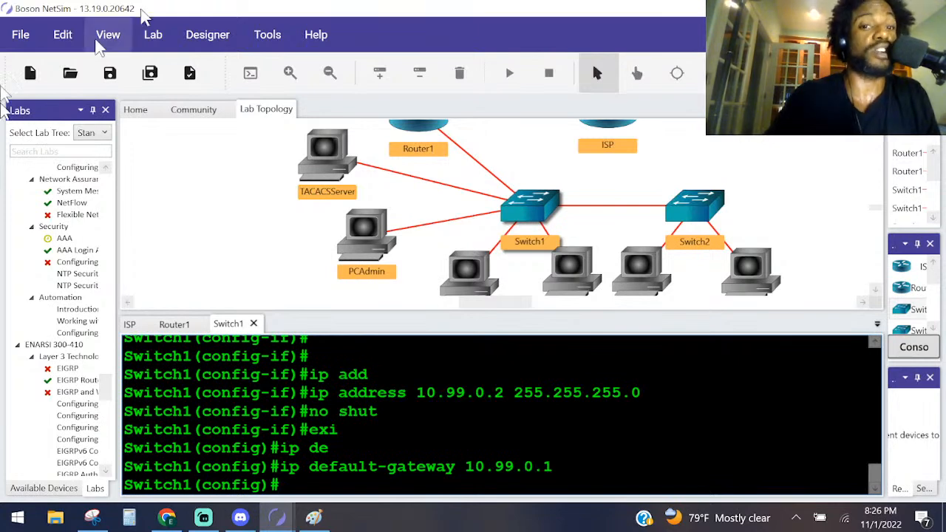
{"action": "key", "text": "ctrl+z"}
Step: Page through Switch1's show run output and scroll back to the Vlan0099 10.99.0.2 lines
{"action": "type", "text": "sho run"}
{"action": "key", "text": "Return"}
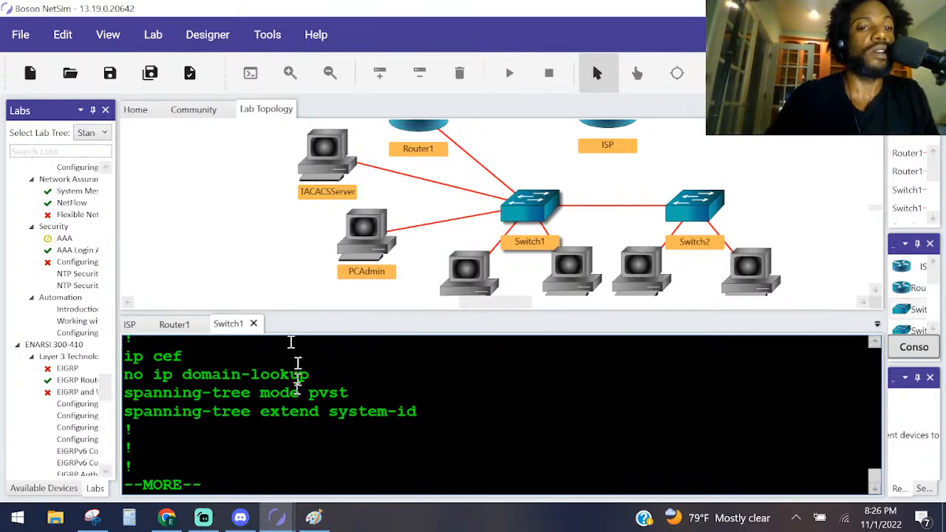
{"action": "key", "text": "space"}
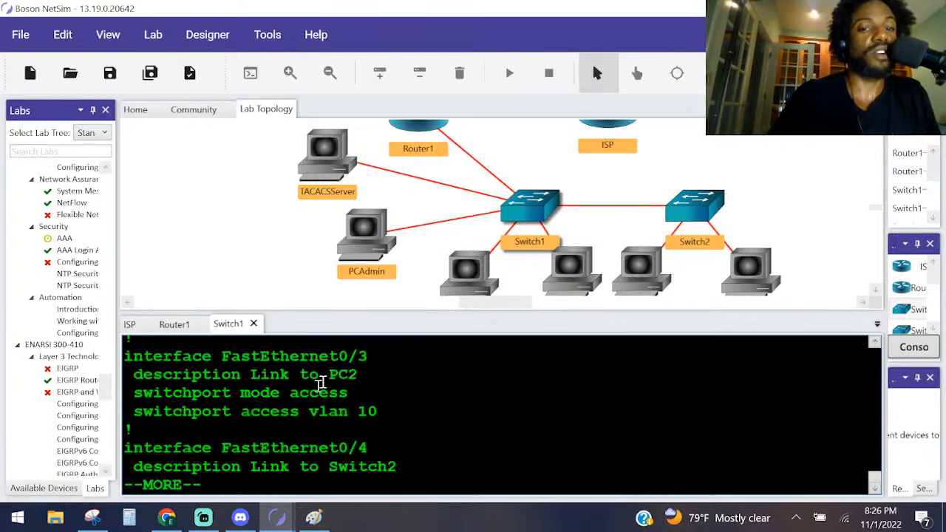
{"action": "key", "text": "space"}
{"action": "key", "text": "space"}
{"action": "key", "text": "space"}
{"action": "scroll", "coordinate": [324, 402], "scroll_direction": "up", "scroll_amount": 5}
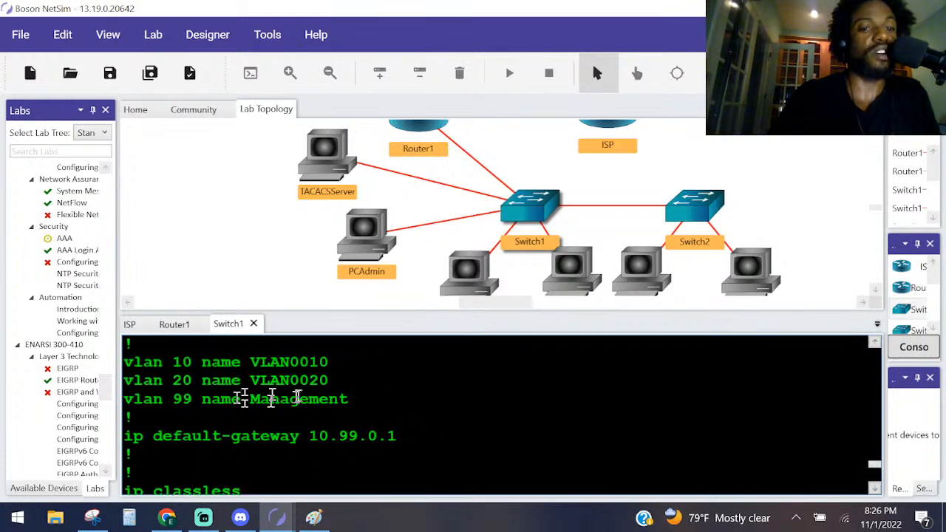
{"action": "scroll", "coordinate": [204, 399], "scroll_direction": "up", "scroll_amount": 2}
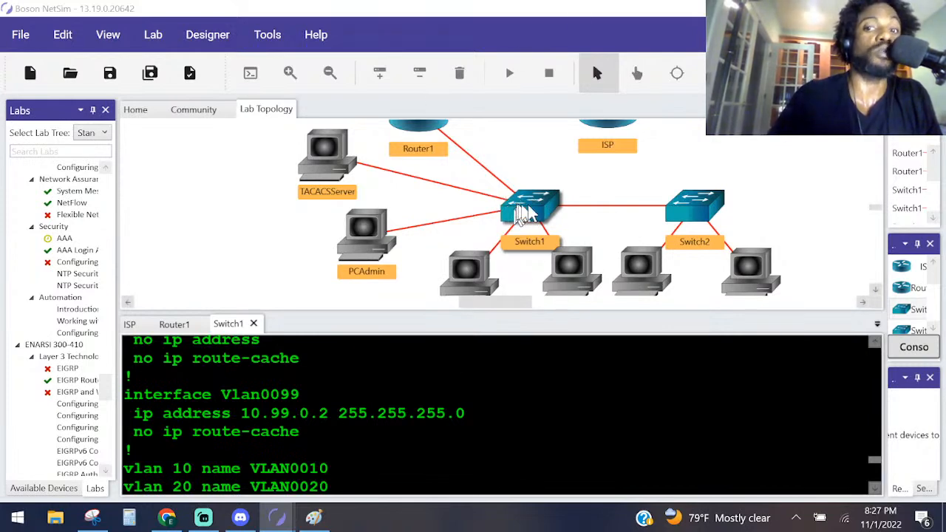
Step: Open Switch2's console and enter privileged then global configuration mode
{"action": "double_click", "coordinate": [702, 207]}
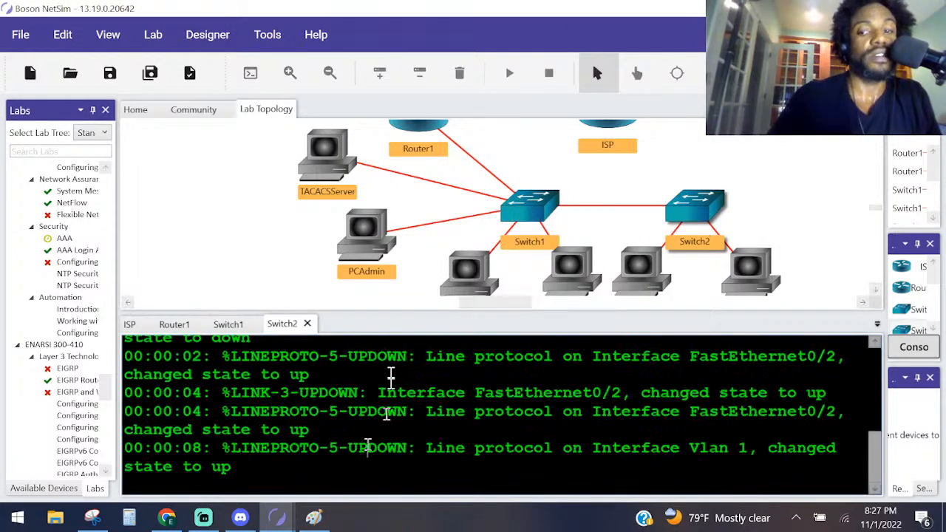
{"action": "key", "text": "Return"}
{"action": "key", "text": "Return"}
{"action": "key", "text": "Return"}
{"action": "key", "text": "Return"}
{"action": "type", "text": "ena"}
{"action": "key", "text": "Return"}
{"action": "type", "text": "conf"}
{"action": "key", "text": "Tab"}
{"action": "type", "text": "tr"}
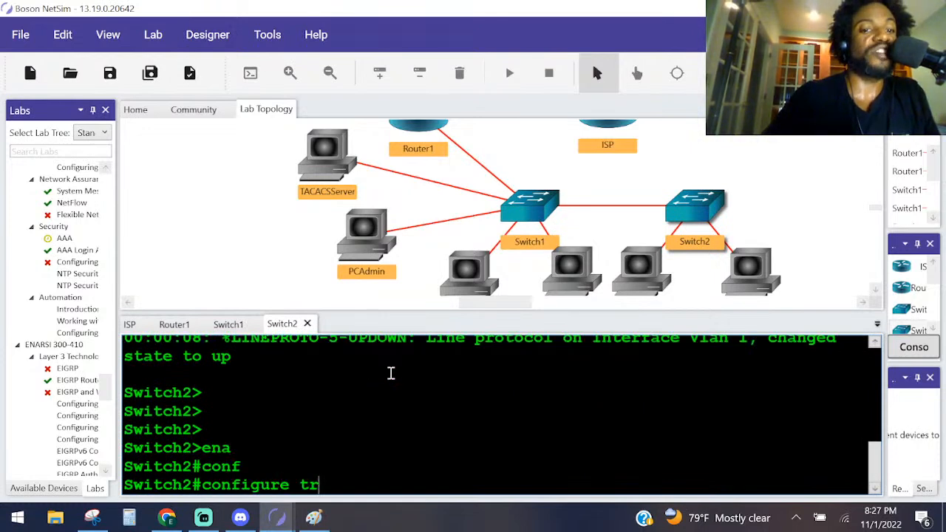
{"action": "key", "text": "Tab"}
{"action": "key", "text": "Return"}
{"action": "type", "text": "i"}
{"action": "type", "text": "co"}
{"action": "key", "text": "BackSpace"}
{"action": "key", "text": "BackSpace"}
{"action": "key", "text": "BackSpace"}
{"action": "type", "text": "conf"}
{"action": "key", "text": "Tab"}
{"action": "type", "text": "t"}
{"action": "key", "text": "Tab"}
{"action": "key", "text": "Return"}
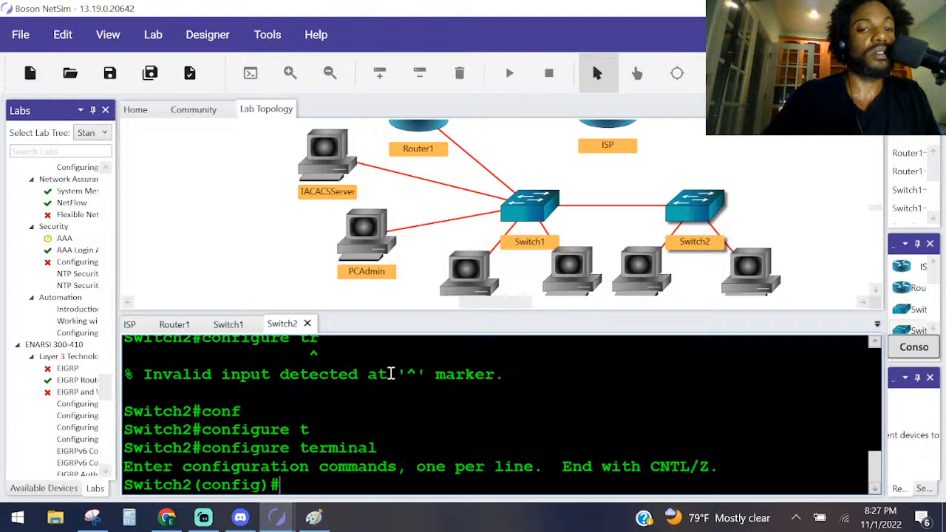
Step: Enter interface vlan 99 on Switch2
{"action": "type", "text": "interface"}
{"action": "key", "text": "Tab"}
{"action": "type", "text": "vl"}
{"action": "key", "text": "Tab"}
{"action": "type", "text": "99"}
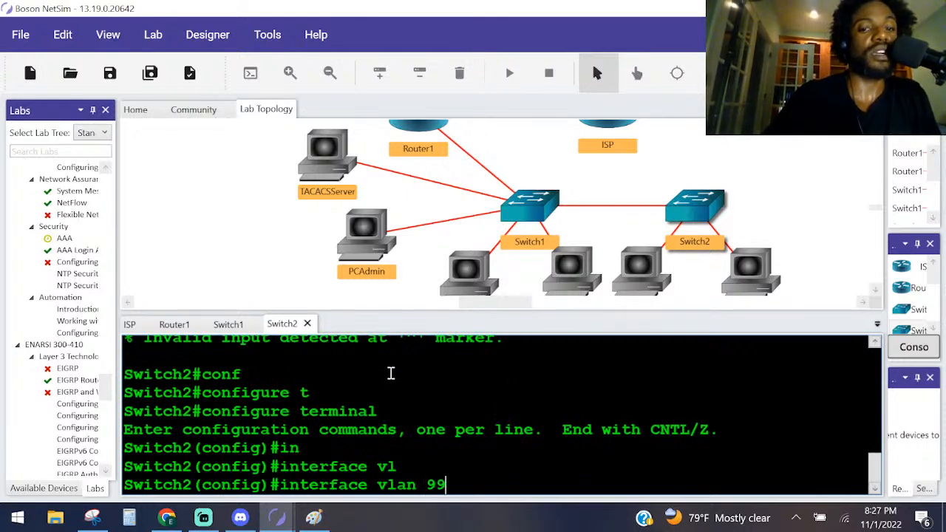
{"action": "key", "text": "Return"}
Step: Assign 10.99.0.2 255.255.255.0 to VLAN 99, type no shut, and highlight the line-protocol message
{"action": "type", "text": "ip add"}
{"action": "key", "text": "Tab"}
{"action": "type", "text": "0.99."}
{"action": "key", "text": "BackSpace"}
{"action": "key", "text": "BackSpace"}
{"action": "key", "text": "BackSpace"}
{"action": "key", "text": "BackSpace"}
{"action": "key", "text": "BackSpace"}
{"action": "key", "text": "BackSpace"}
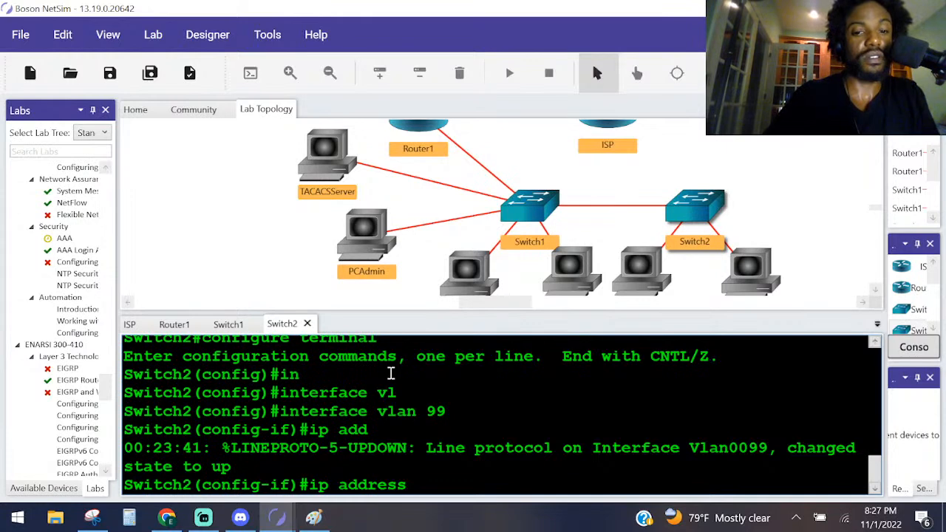
{"action": "type", "text": "10.99."}
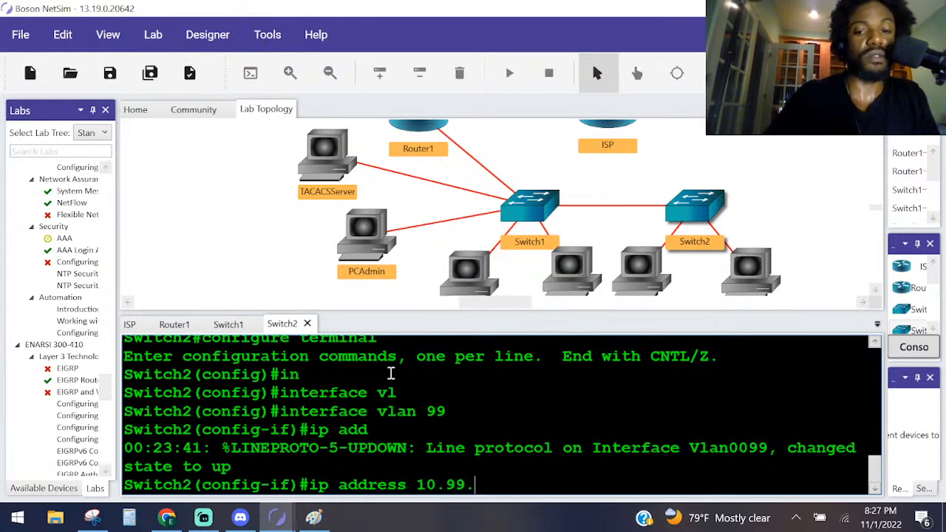
{"action": "type", "text": "0"}
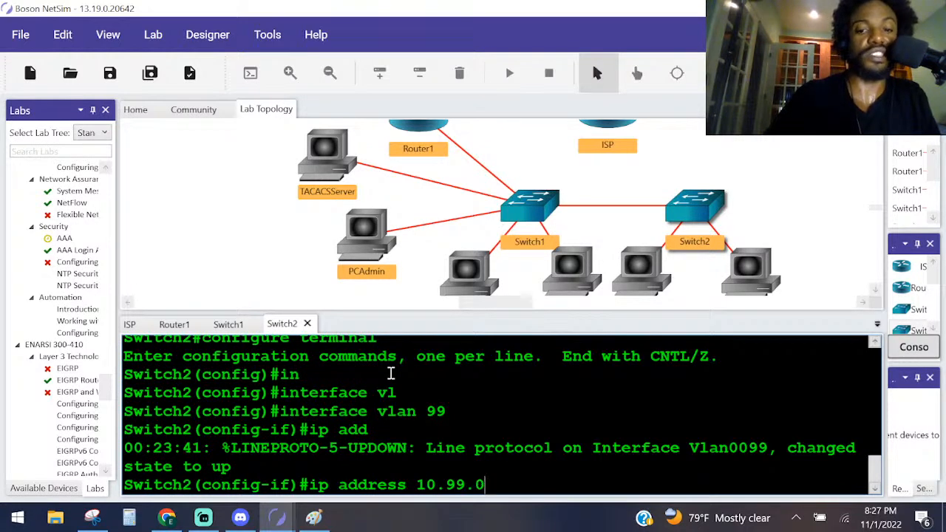
{"action": "type", "text": ".2 255.2"}
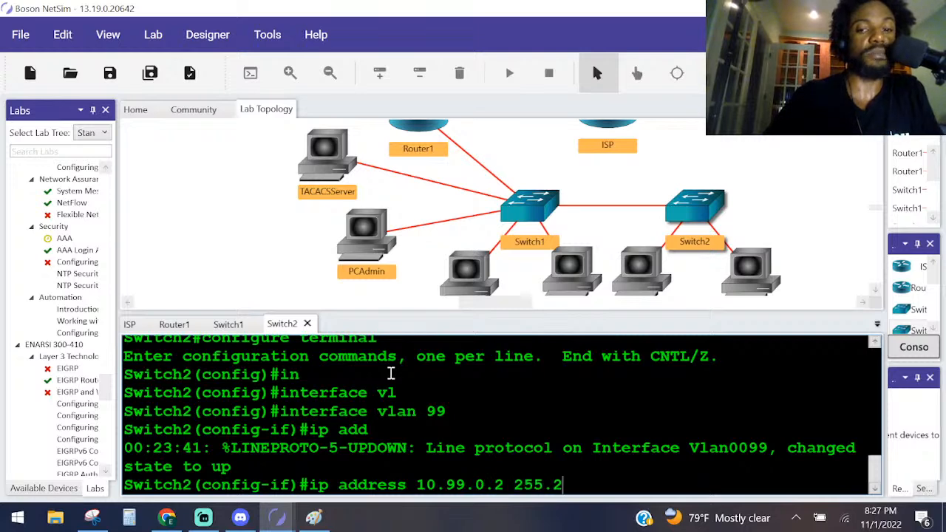
{"action": "type", "text": "55.255.0"}
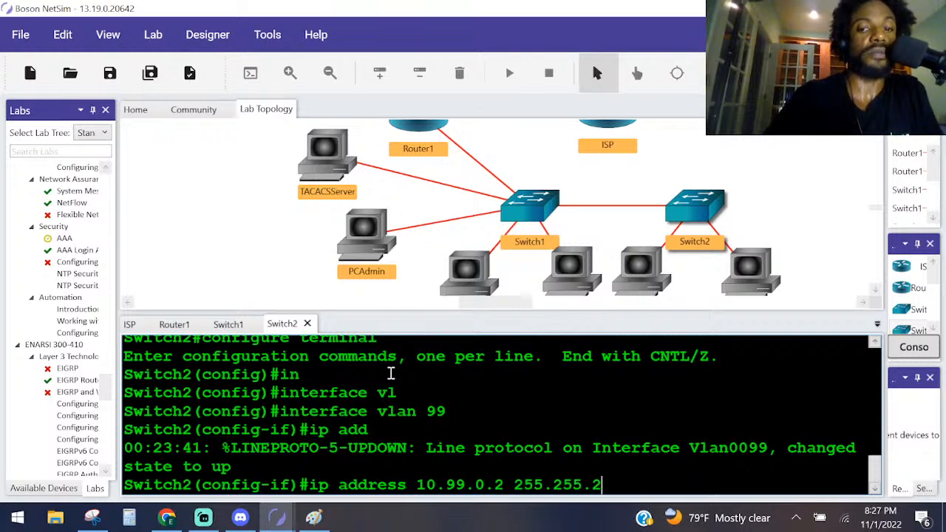
{"action": "key", "text": "Return"}
{"action": "type", "text": "no shut"}
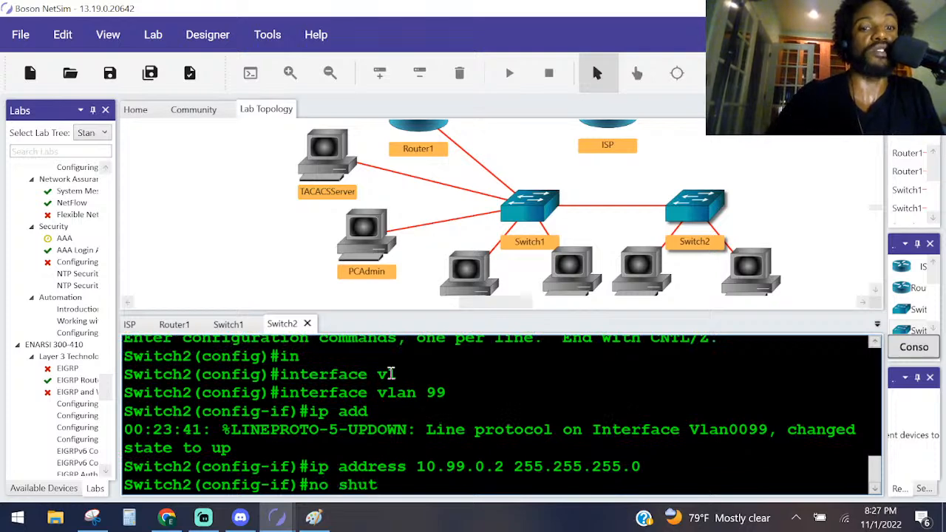
{"action": "left_click_drag", "start_coordinate": [333, 443], "coordinate": [101, 442]}
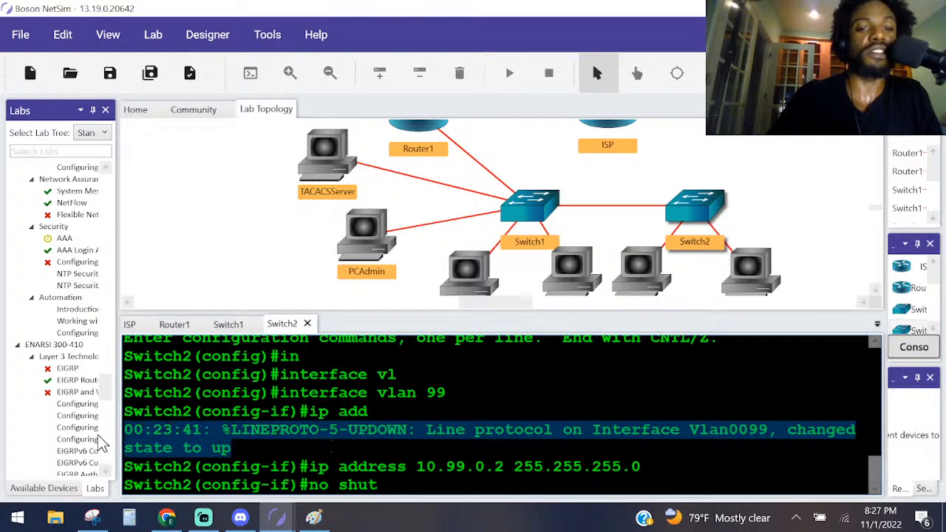
Step: Execute no shut on Switch2's VLAN 99 interface so it comes up
{"action": "left_click", "coordinate": [429, 432]}
{"action": "key", "text": "Return"}
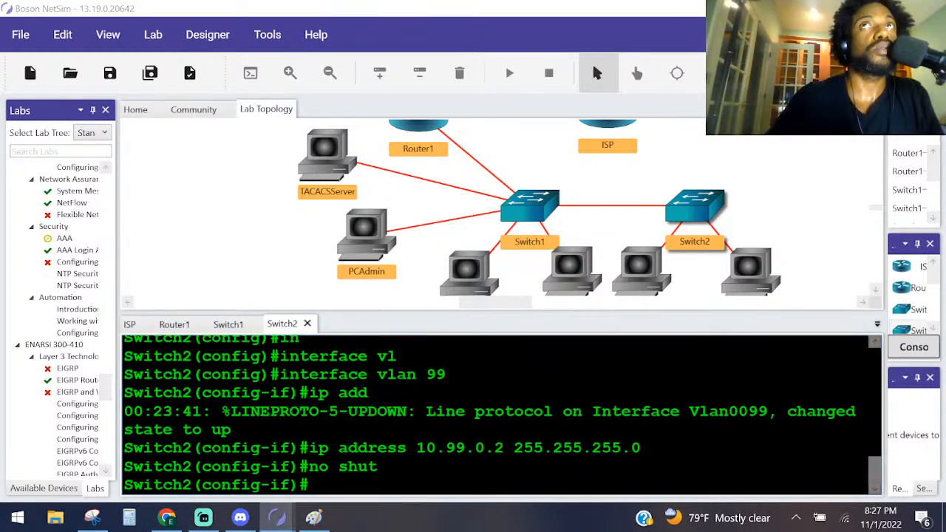
{"action": "key", "text": "alt+Tab"}
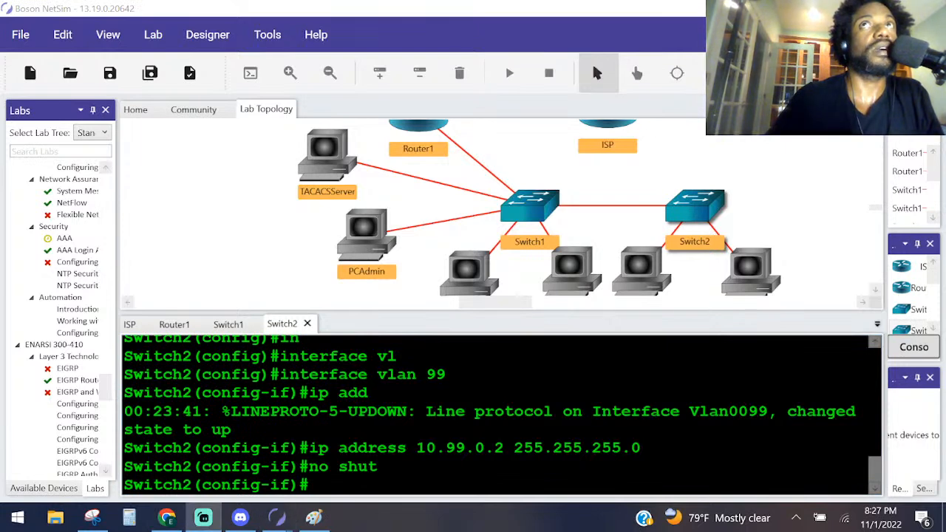
{"action": "key", "text": "alt+Tab"}
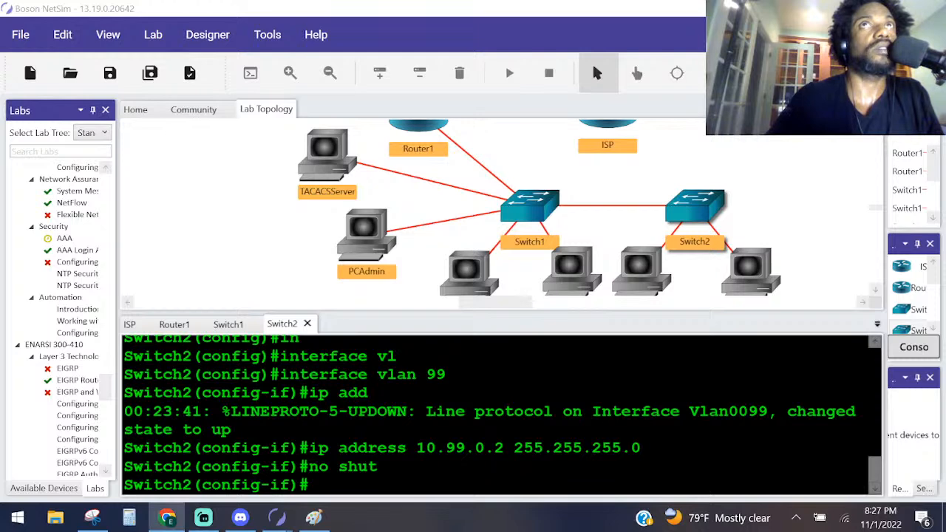
{"action": "key", "text": "alt+Tab"}
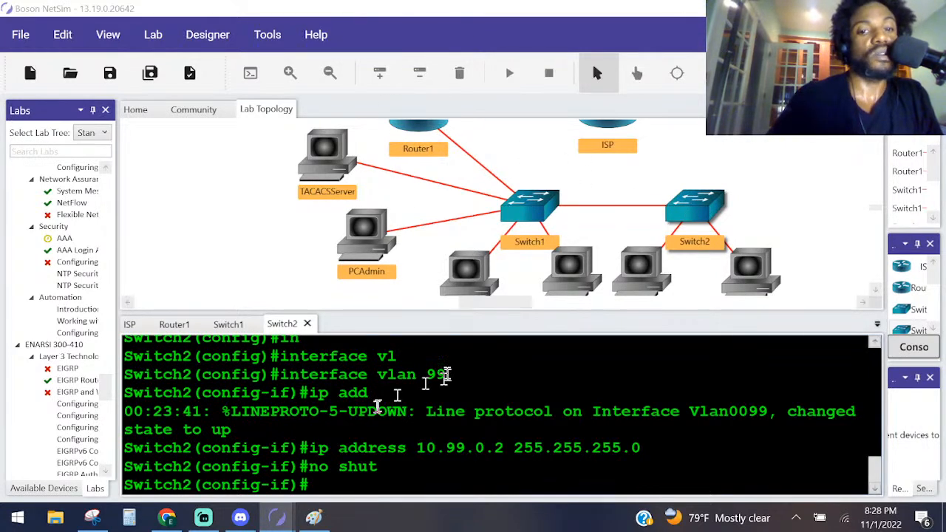
Step: Exit interface mode and set Switch2's default gateway to 10.99.0.1
{"action": "key", "text": "Return"}
{"action": "key", "text": "Return"}
{"action": "type", "text": "ip de"}
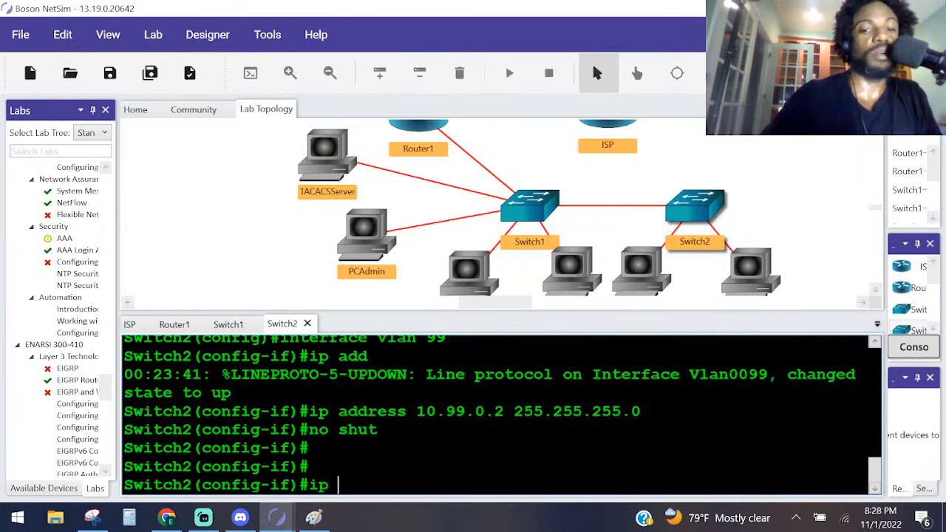
{"action": "key", "text": "Tab"}
{"action": "type", "text": "fa"}
{"action": "key", "text": "Tab"}
{"action": "key", "text": "BackSpace"}
{"action": "key", "text": "BackSpace"}
{"action": "key", "text": "BackSpace"}
{"action": "key", "text": "BackSpace"}
{"action": "key", "text": "BackSpace"}
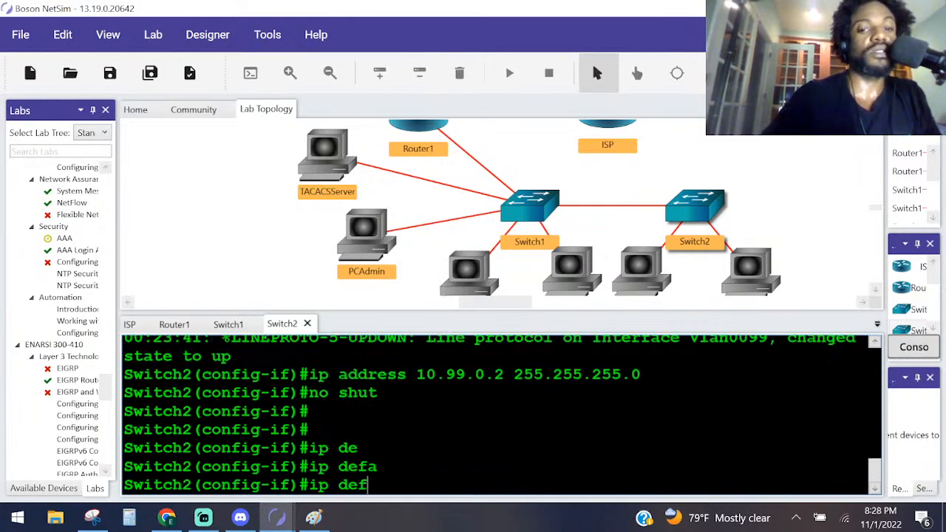
{"action": "type", "text": "ex"}
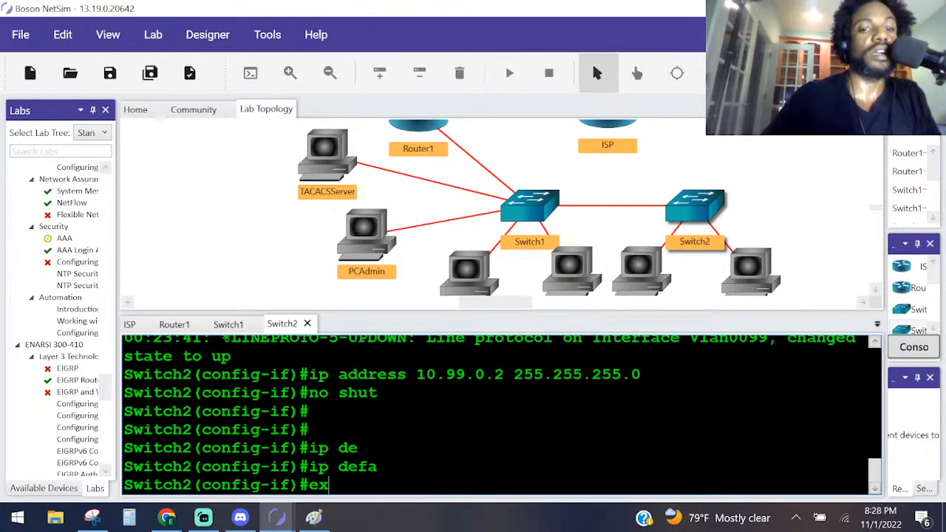
{"action": "key", "text": "Return"}
{"action": "type", "text": "ip de"}
{"action": "key", "text": "Tab"}
{"action": "type", "text": "fa"}
{"action": "key", "text": "Tab"}
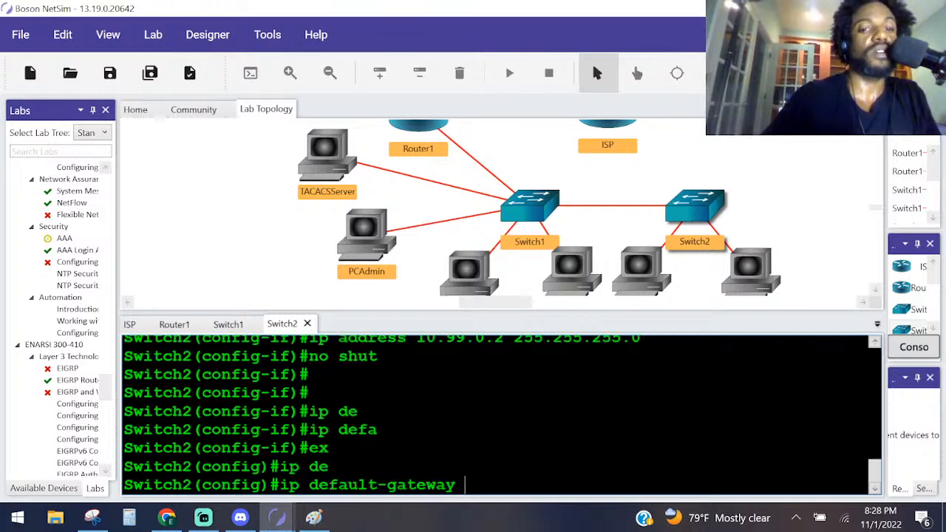
{"action": "type", "text": "10.9"}
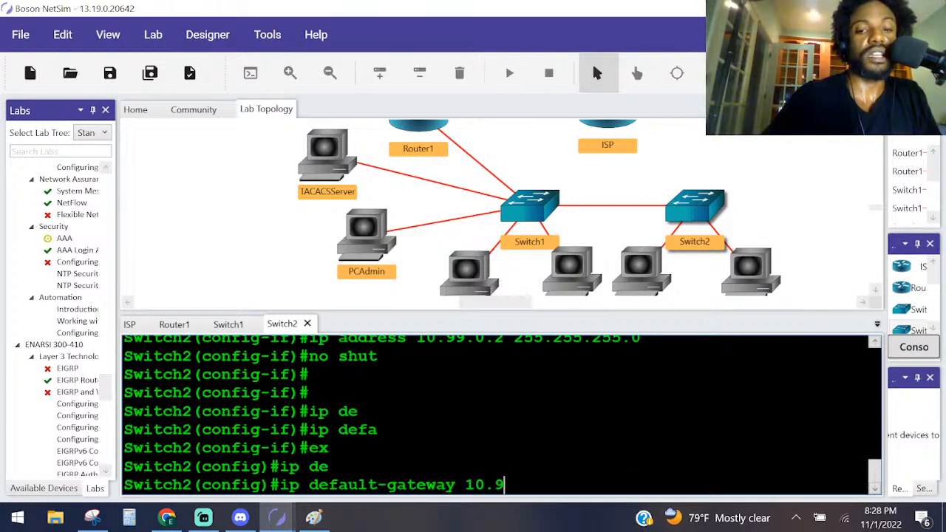
{"action": "type", "text": "9.0.1"}
{"action": "key", "text": "Return"}
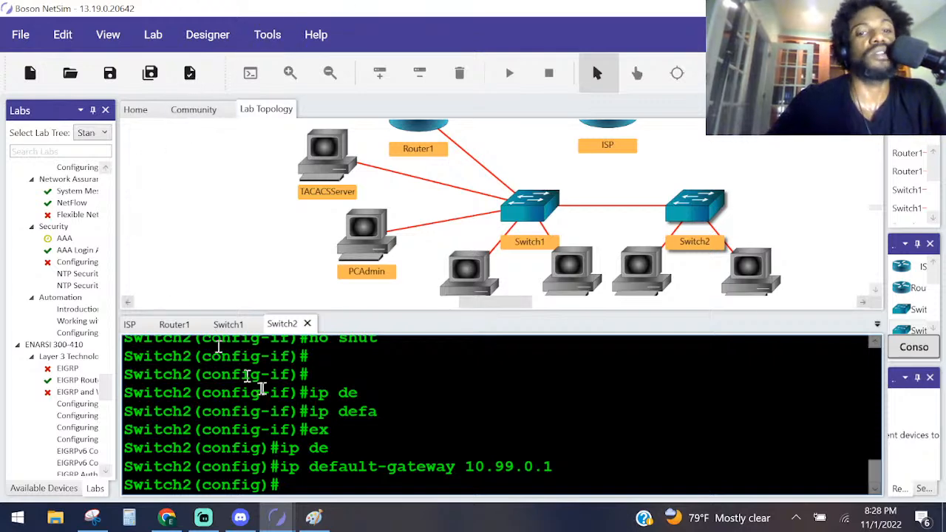
Step: Leave configuration mode and page show run down to interface Vlan0099 at 10.99.0.2
{"action": "key", "text": "ctrl+z"}
{"action": "type", "text": "sho run"}
{"action": "key", "text": "Return"}
{"action": "key", "text": "space"}
{"action": "key", "text": "space"}
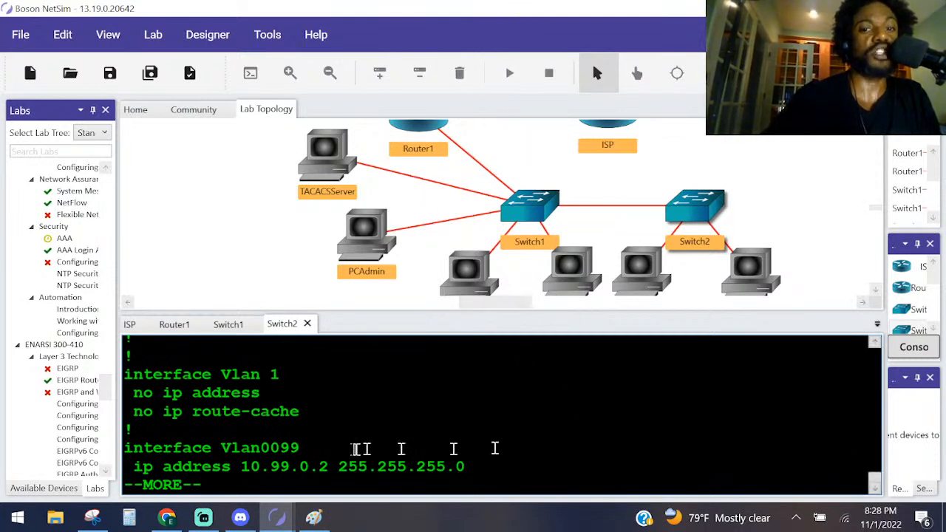
Step: Check that Switch1 and Switch2 both use 10.99.0.2 on VLAN 99, then show the rest of Switch2's config
{"action": "left_click_drag", "start_coordinate": [338, 466], "coordinate": [240, 466]}
{"action": "left_click", "coordinate": [400, 414]}
{"action": "left_click", "coordinate": [231, 323]}
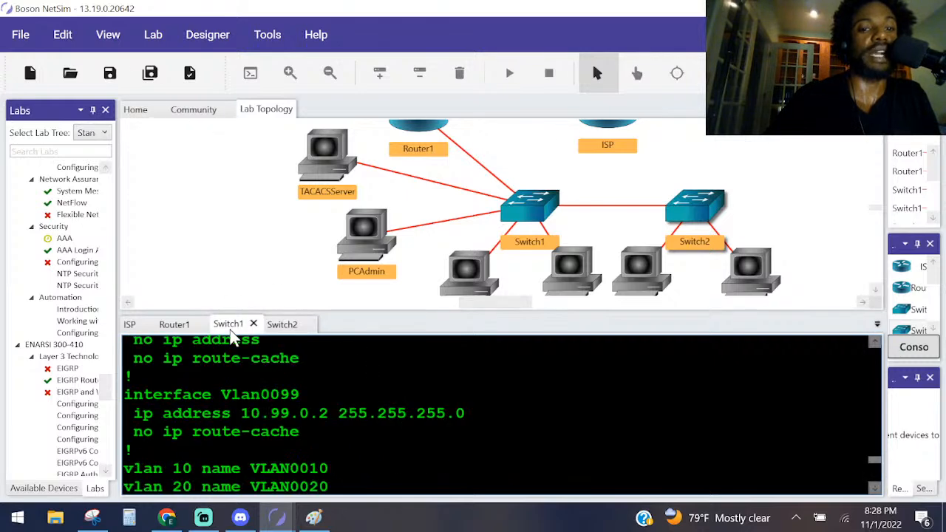
{"action": "left_click_drag", "start_coordinate": [329, 413], "coordinate": [241, 413]}
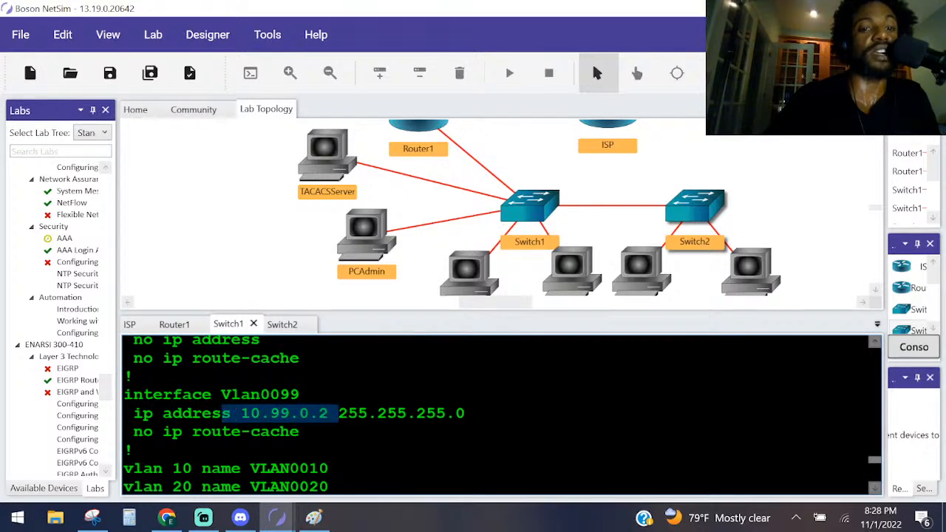
{"action": "left_click", "coordinate": [281, 323]}
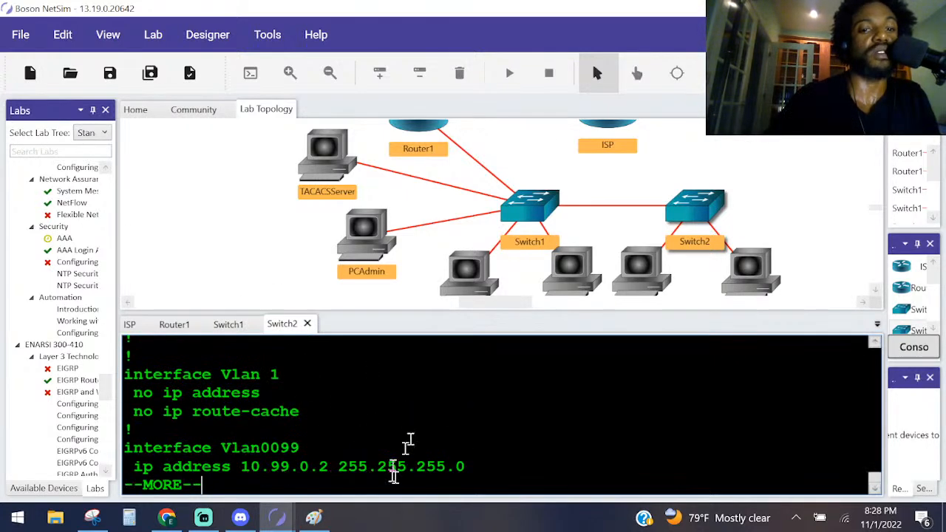
{"action": "key", "text": "Return"}
{"action": "key", "text": "Return"}
{"action": "key", "text": "Return"}
{"action": "key", "text": "Return"}
Step: On Switch2, enter 'configure terminal' and then 'interface vlan 99'
{"action": "type", "text": "q"}
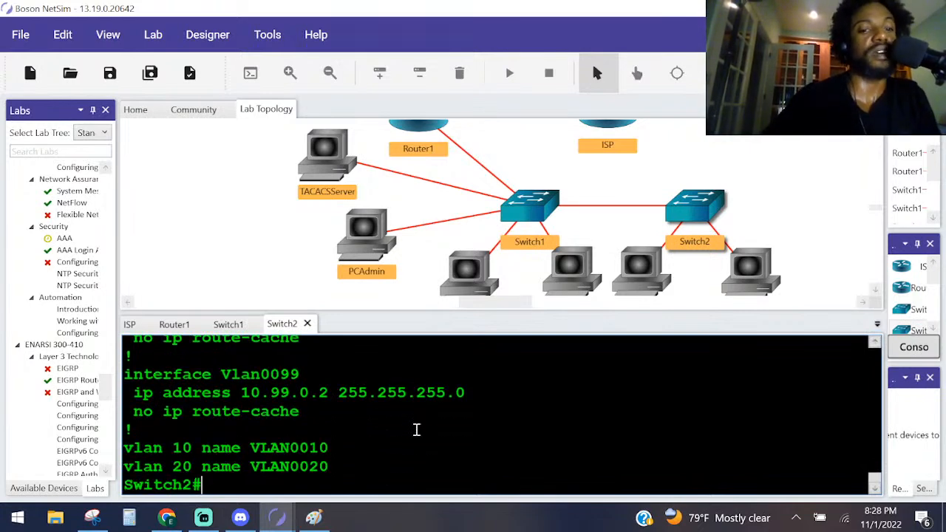
{"action": "type", "text": "conf"}
{"action": "key", "text": "Tab"}
{"action": "type", "text": "t"}
{"action": "key", "text": "Tab"}
{"action": "key", "text": "Return"}
{"action": "type", "text": "in"}
{"action": "key", "text": "Tab"}
{"action": "type", "text": "vl"}
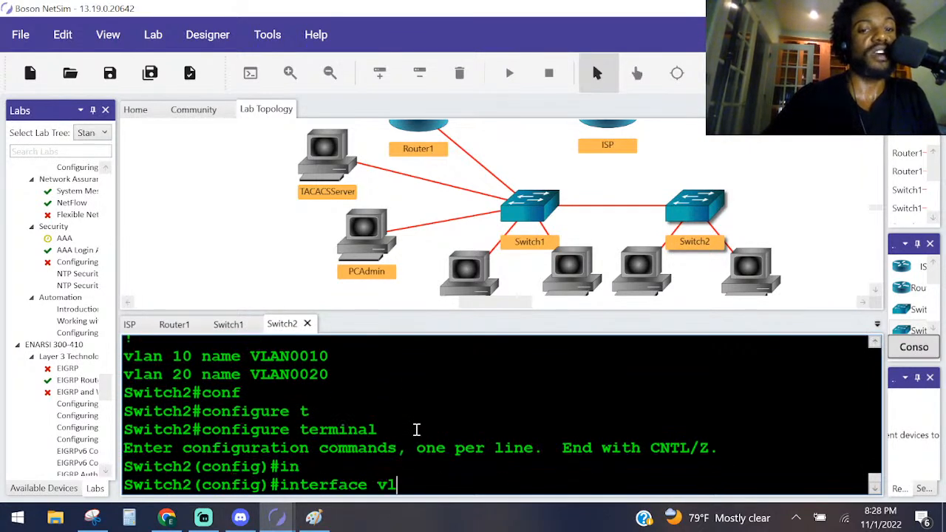
{"action": "key", "text": "Tab"}
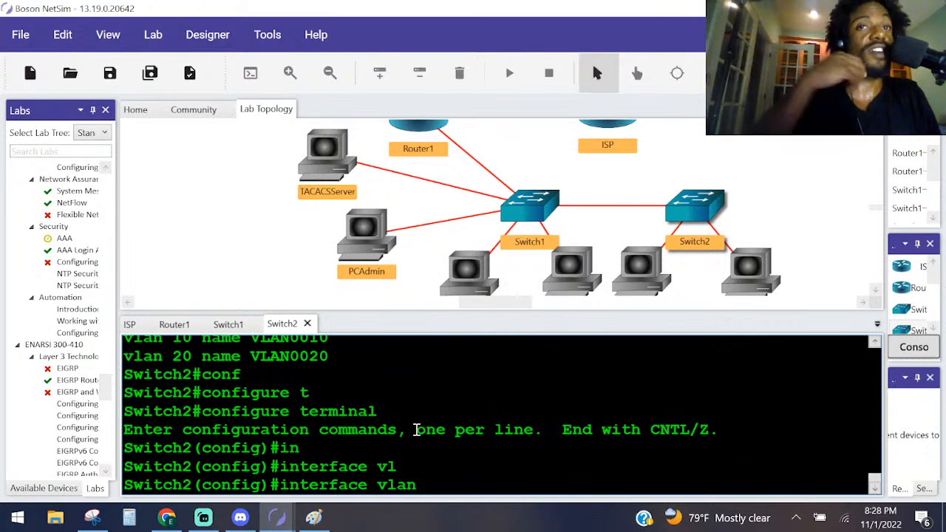
{"action": "type", "text": "99"}
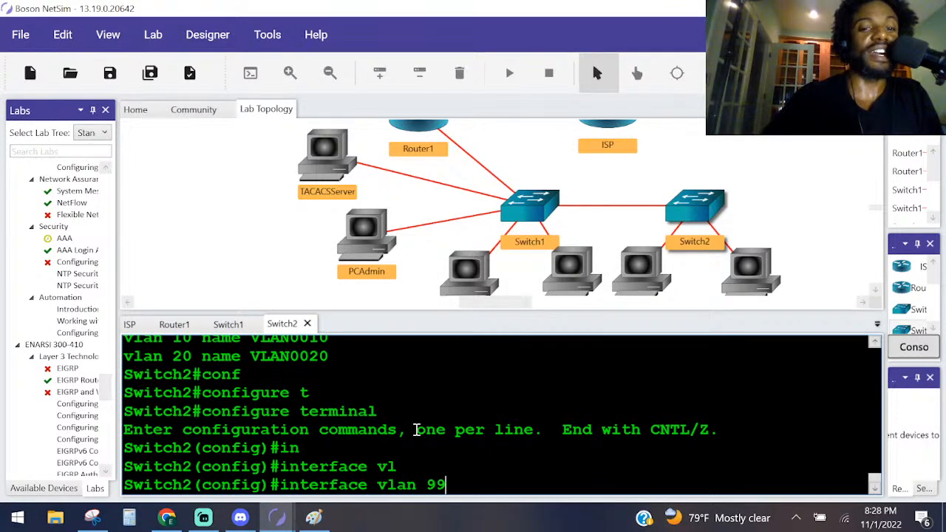
{"action": "key", "text": "Return"}
Step: Assign 'ip address 10.99.0.3 255.255.255.0' to VLAN 99
{"action": "type", "text": "ip add"}
{"action": "key", "text": "Tab"}
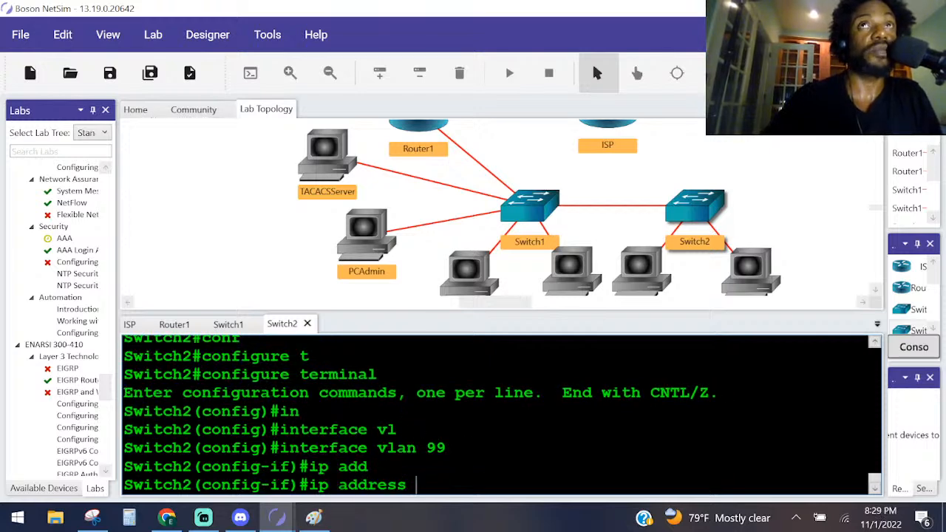
{"action": "type", "text": "10.99.0.3"}
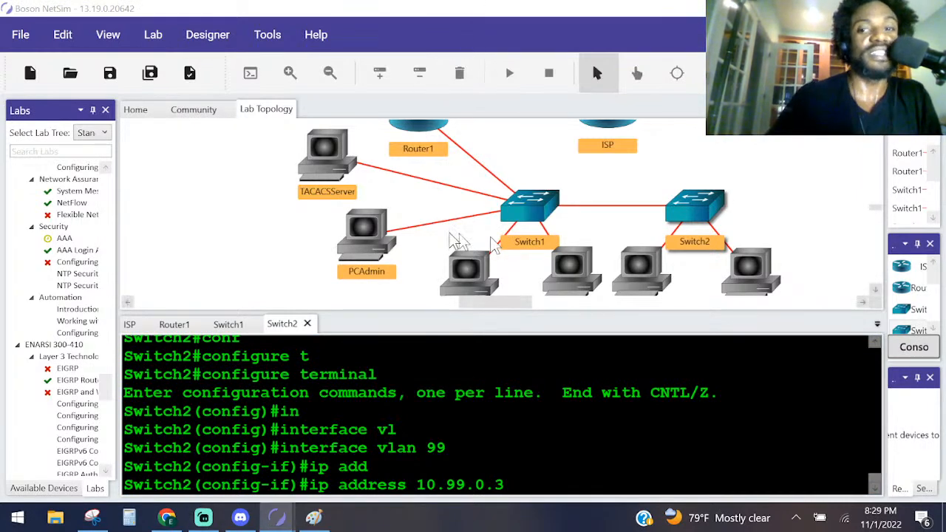
{"action": "type", "text": "2"}
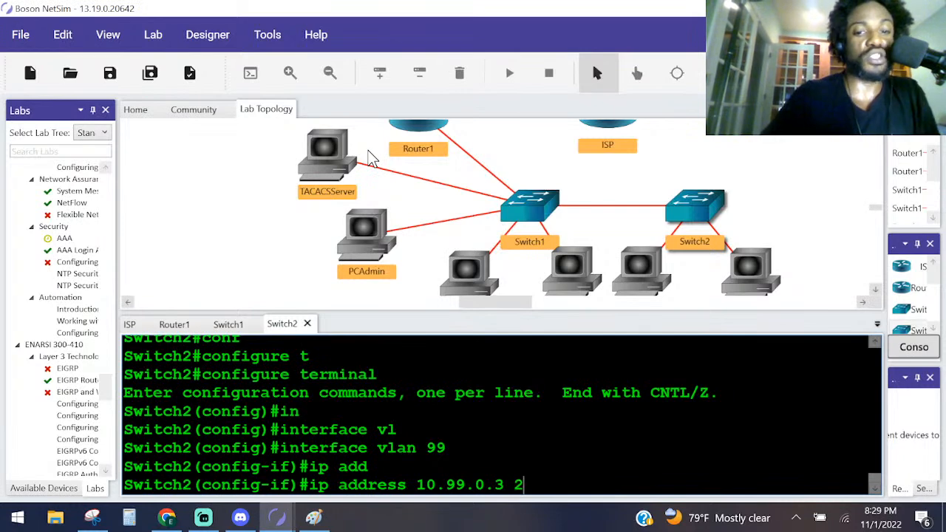
{"action": "type", "text": "55.255.255"}
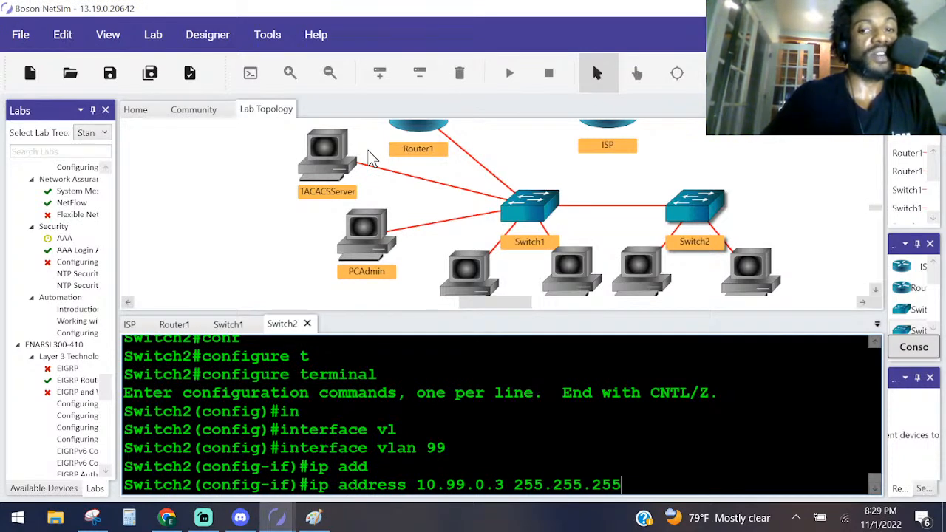
{"action": "type", "text": ".0"}
{"action": "key", "text": "Return"}
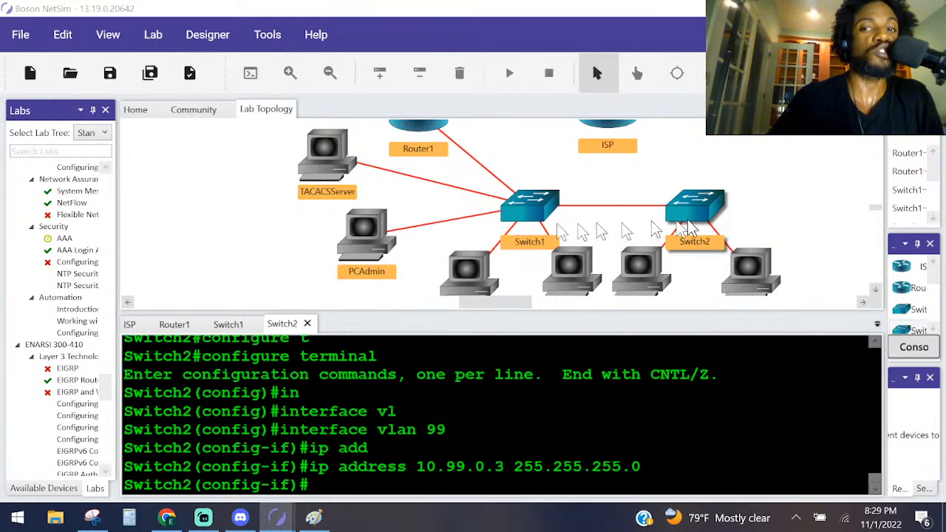
Step: Open PC1's console, move the PC1 icon higher, and bring Paint's topology diagram forward
{"action": "double_click", "coordinate": [479, 271]}
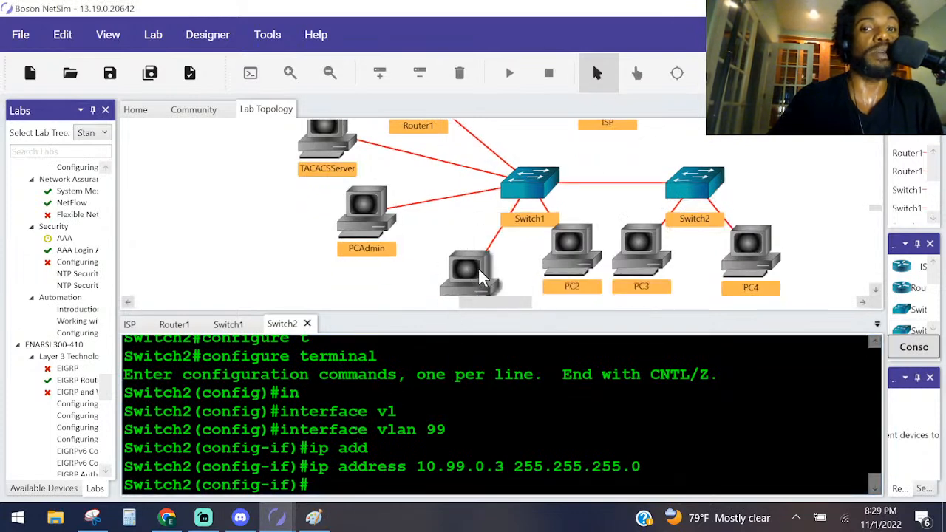
{"action": "left_click_drag", "start_coordinate": [458, 307], "coordinate": [451, 207]}
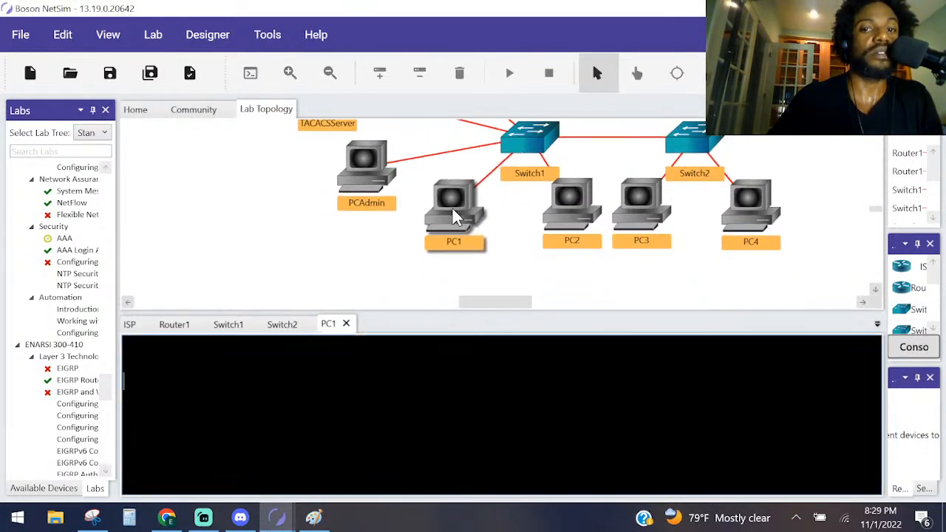
{"action": "scroll", "coordinate": [517, 236], "scroll_direction": "down", "scroll_amount": 3}
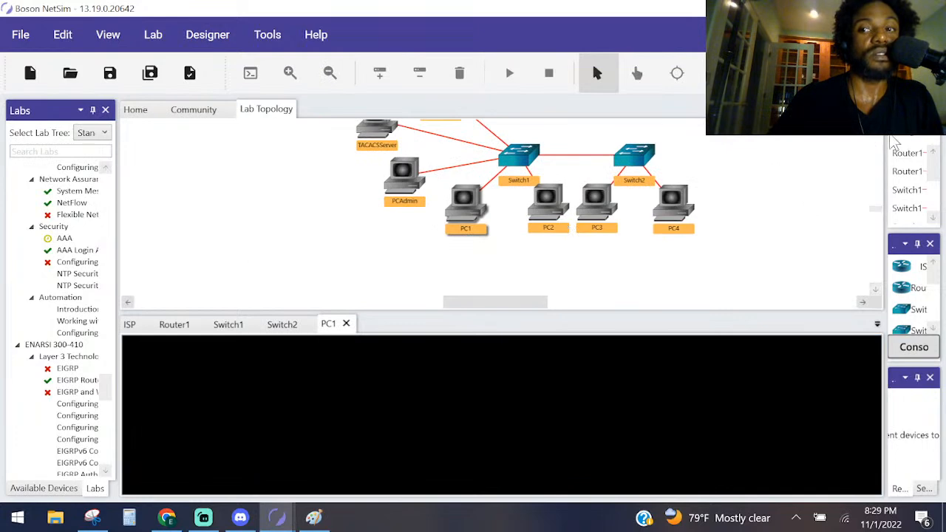
{"action": "left_click", "coordinate": [876, 125]}
{"action": "left_click", "coordinate": [876, 125]}
{"action": "left_click", "coordinate": [876, 125]}
{"action": "left_click", "coordinate": [876, 126]}
{"action": "left_click", "coordinate": [310, 511]}
{"action": "scroll", "coordinate": [289, 333], "scroll_direction": "down", "scroll_amount": 2}
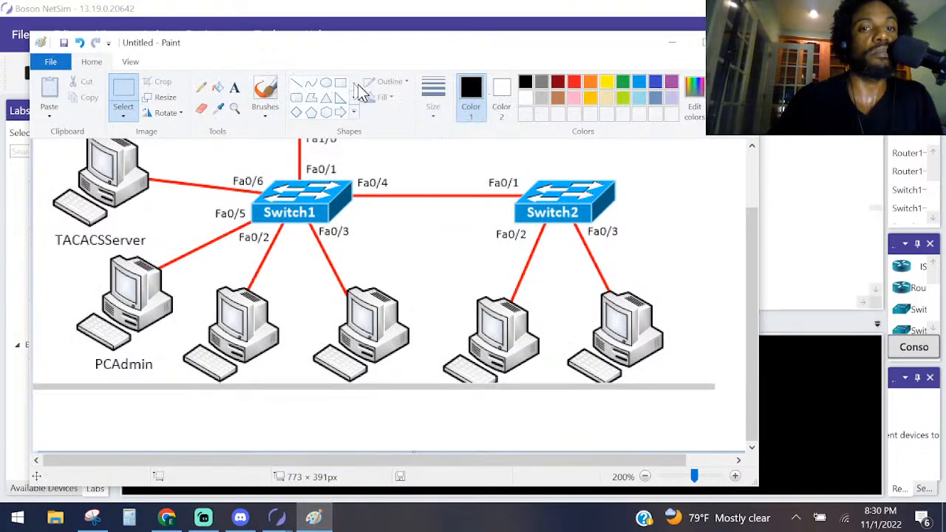
Step: Circle the PC under Switch1 with a thick red pencil stroke
{"action": "left_click", "coordinate": [200, 87]}
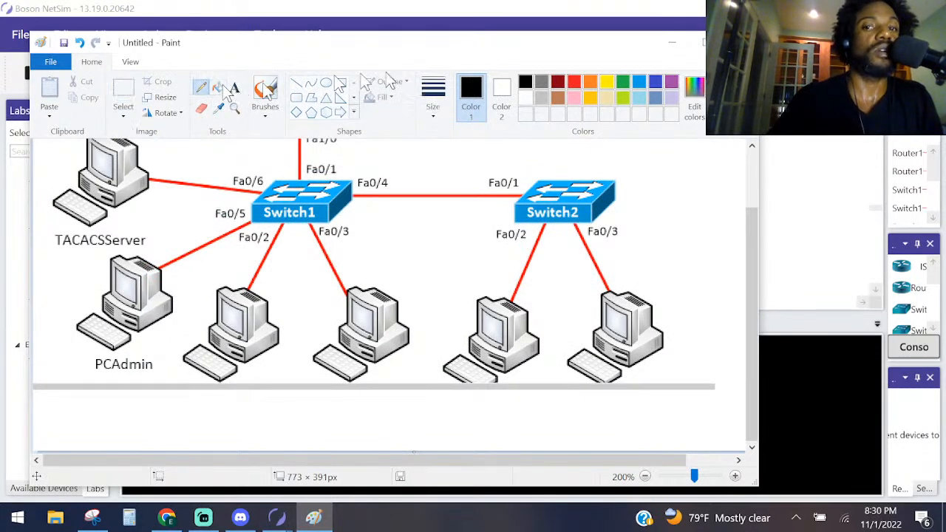
{"action": "left_click", "coordinate": [574, 81]}
{"action": "mouse_move", "coordinate": [259, 285]}
{"action": "left_mouse_down"}
{"action": "mouse_move", "coordinate": [211, 349]}
{"action": "mouse_move", "coordinate": [283, 305]}
{"action": "left_mouse_up"}
{"action": "key", "text": "ctrl+z"}
{"action": "left_click", "coordinate": [433, 96]}
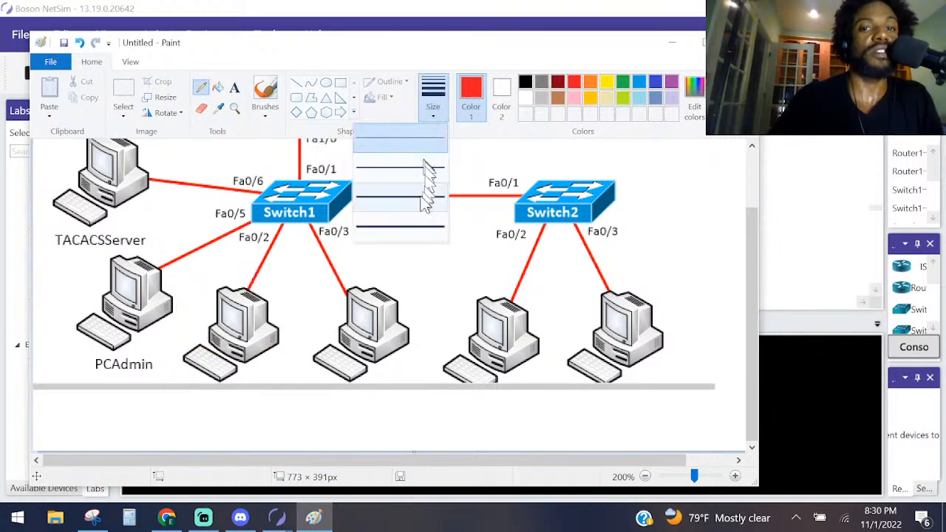
{"action": "left_click", "coordinate": [419, 222]}
{"action": "mouse_move", "coordinate": [267, 280]}
{"action": "left_mouse_down"}
{"action": "mouse_move", "coordinate": [200, 305]}
{"action": "mouse_move", "coordinate": [274, 351]}
{"action": "mouse_move", "coordinate": [282, 290]}
{"action": "left_mouse_up"}
{"action": "scroll", "coordinate": [281, 296], "scroll_direction": "up", "scroll_amount": 2}
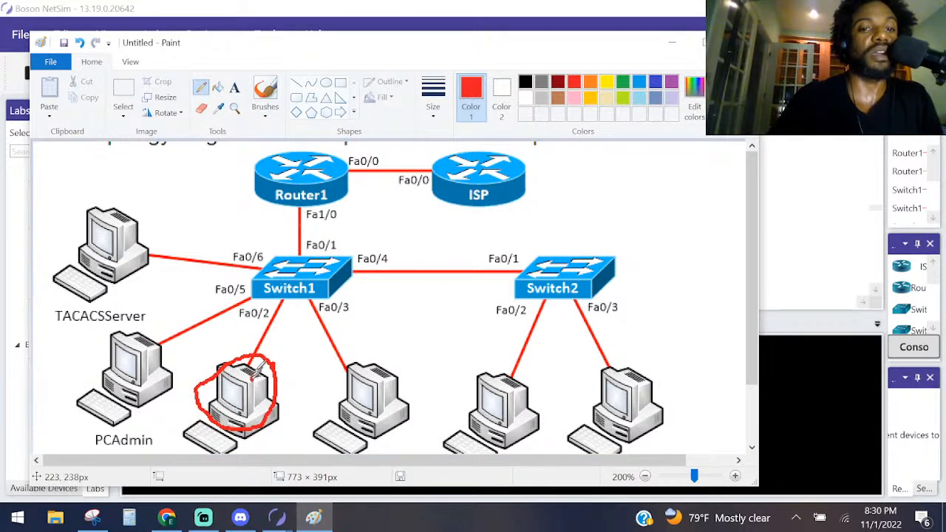
Step: Draw a red line toward Switch2, then undo it and the red circle
{"action": "left_click_drag", "start_coordinate": [260, 388], "coordinate": [474, 286]}
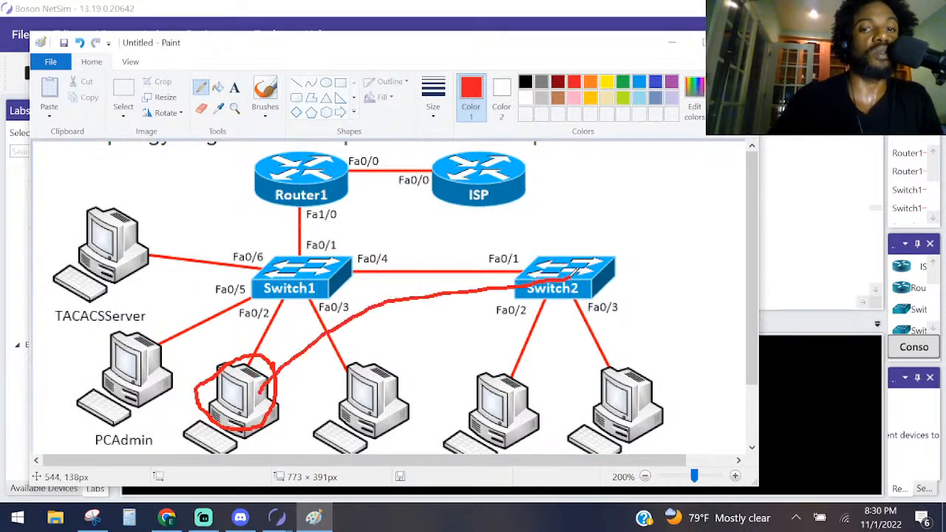
{"action": "key", "text": "ctrl+z"}
{"action": "scroll", "coordinate": [386, 289], "scroll_direction": "down", "scroll_amount": 2}
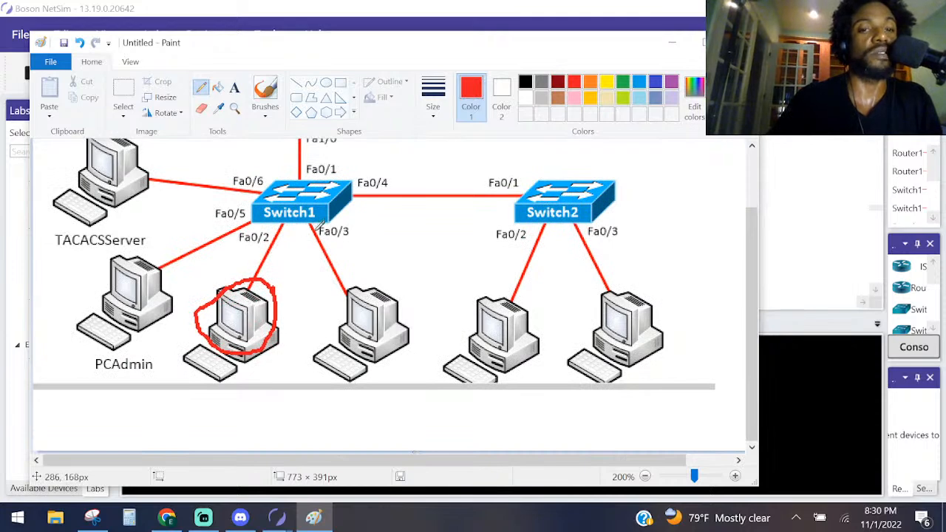
{"action": "key", "text": "ctrl+z"}
Step: From PC1's console, ping 10.99.0.1
{"action": "left_click", "coordinate": [773, 234]}
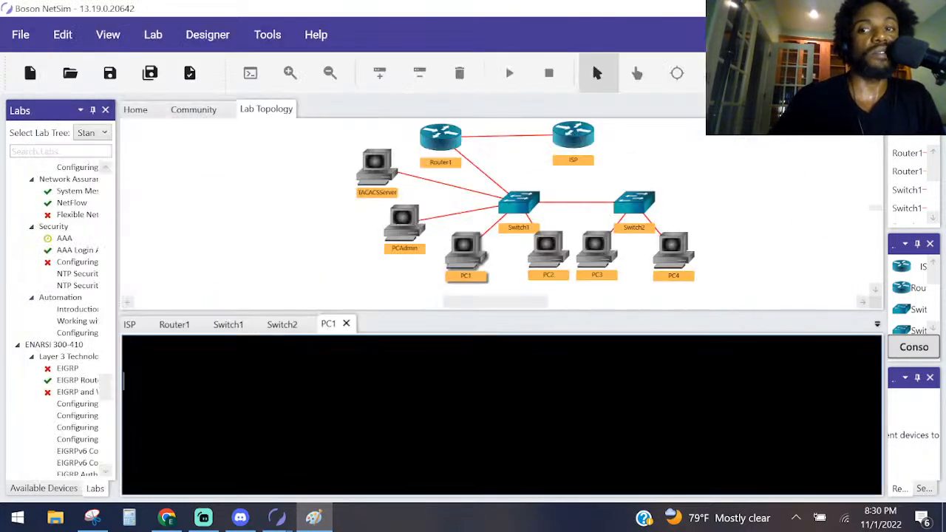
{"action": "key", "text": "Return"}
{"action": "key", "text": "Return"}
{"action": "key", "text": "Return"}
{"action": "key", "text": "Return"}
{"action": "type", "text": "ping "}
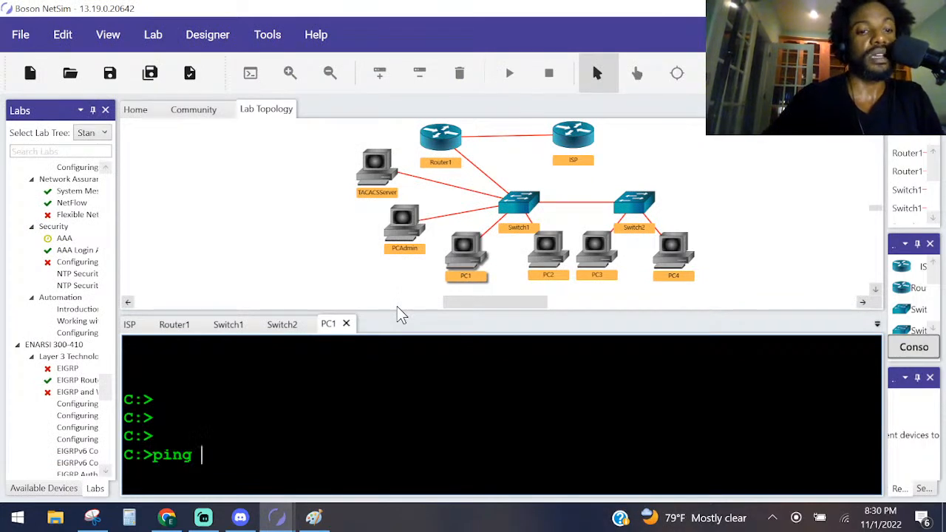
{"action": "type", "text": "10.99.1.1"}
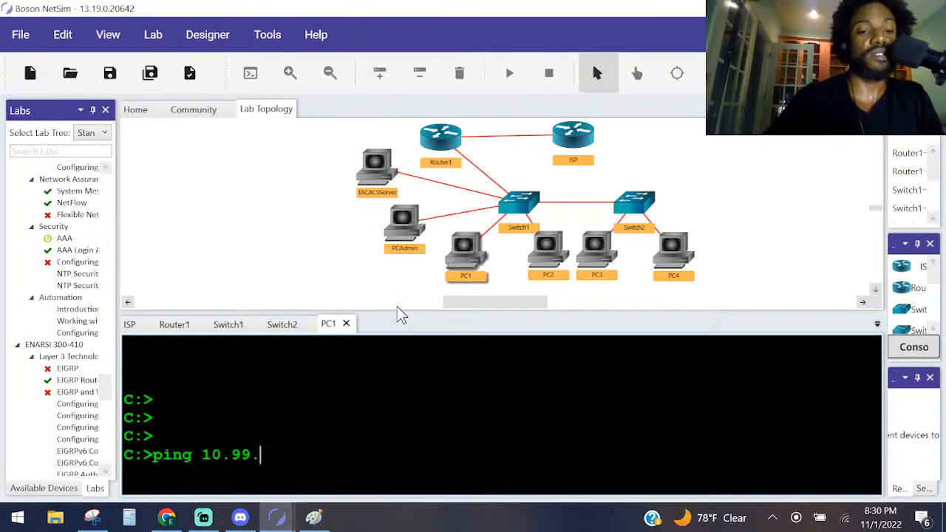
{"action": "key", "text": "BackSpace"}
{"action": "key", "text": "BackSpace"}
{"action": "key", "text": "BackSpace"}
{"action": "type", "text": "0.1"}
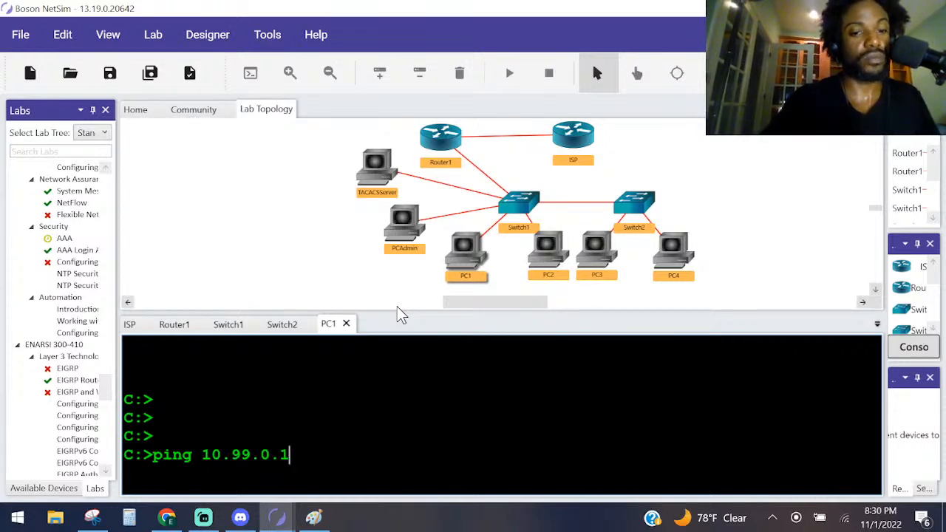
{"action": "key", "text": "Return"}
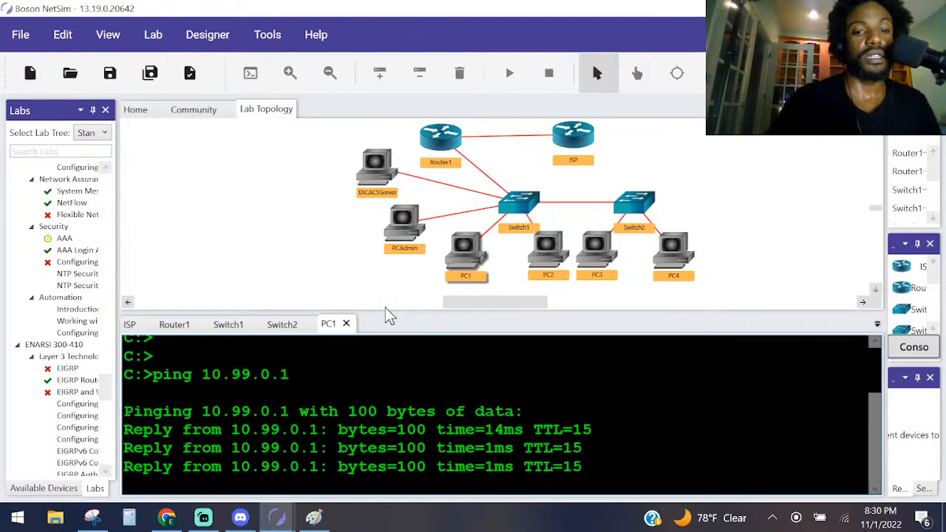
Step: Recall and edit the ping command to ping 10.99.0.2 and then 10.99.0.3
{"action": "key", "text": "Up"}
{"action": "key", "text": "BackSpace"}
{"action": "type", "text": "2"}
{"action": "key", "text": "Return"}
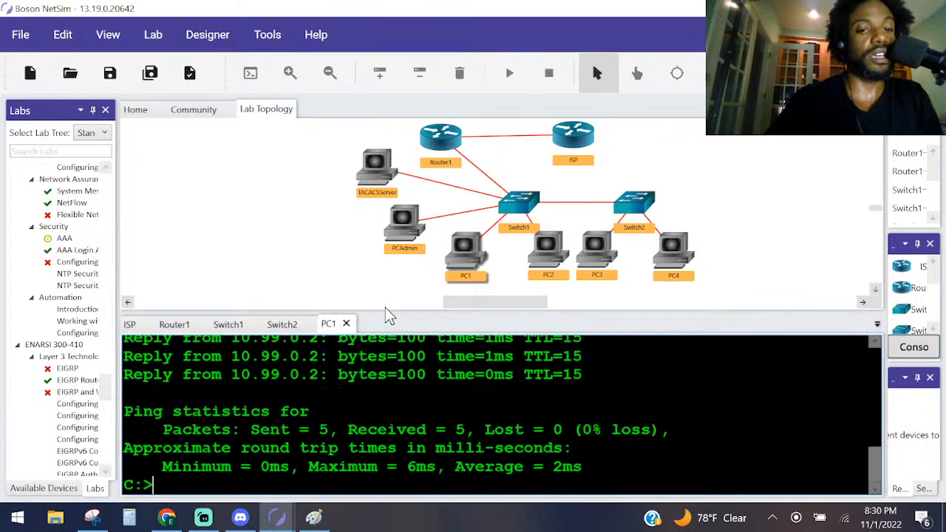
{"action": "key", "text": "Up"}
{"action": "key", "text": "BackSpace"}
{"action": "type", "text": "3"}
{"action": "key", "text": "Return"}
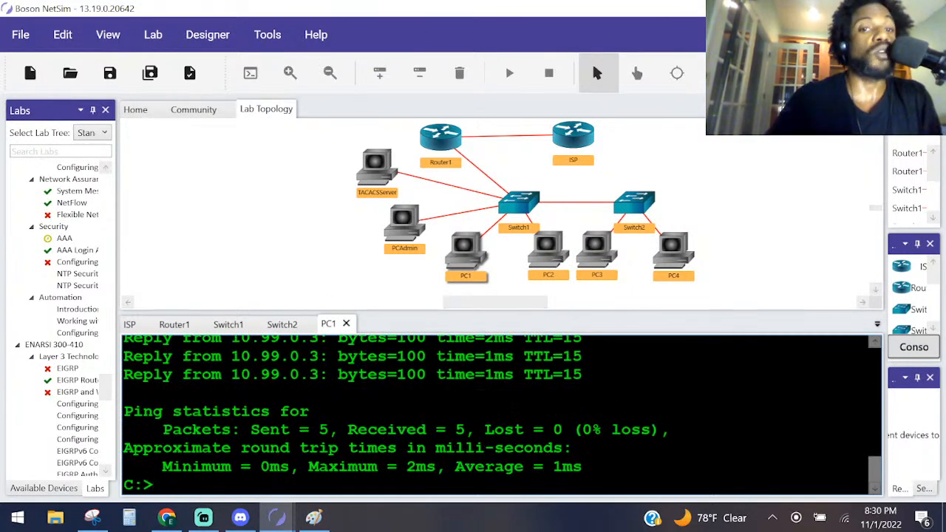
Step: In Router1's console, run 'configure terminal' to reach the (config)# prompt
{"action": "left_click", "coordinate": [441, 137]}
{"action": "key", "text": "Return"}
{"action": "key", "text": "Return"}
{"action": "key", "text": "Return"}
{"action": "key", "text": "Return"}
{"action": "type", "text": "c"}
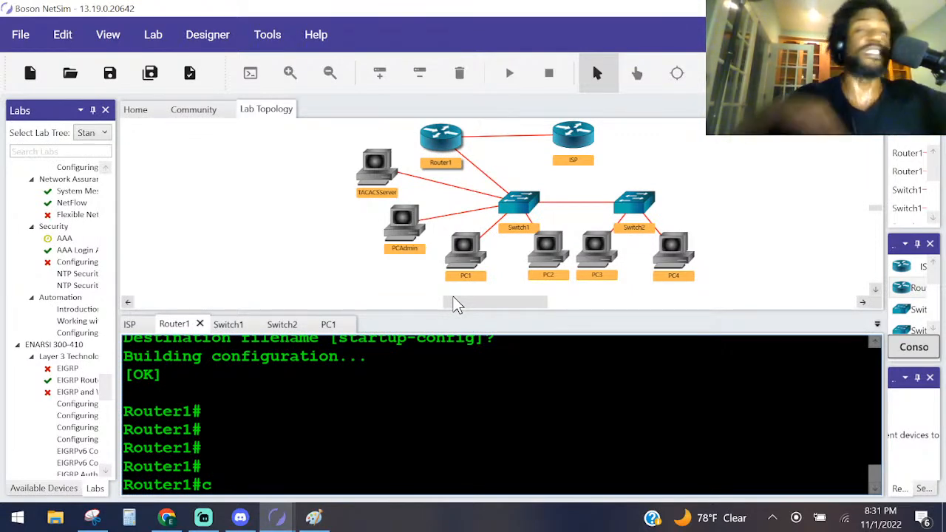
{"action": "type", "text": "onf"}
{"action": "key", "text": "Tab"}
{"action": "type", "text": "t"}
{"action": "key", "text": "Tab"}
{"action": "key", "text": "Return"}
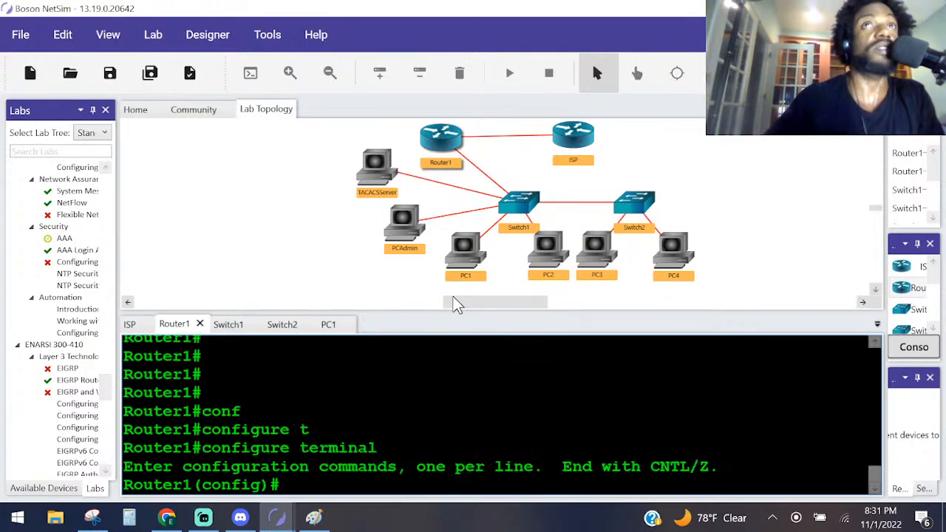
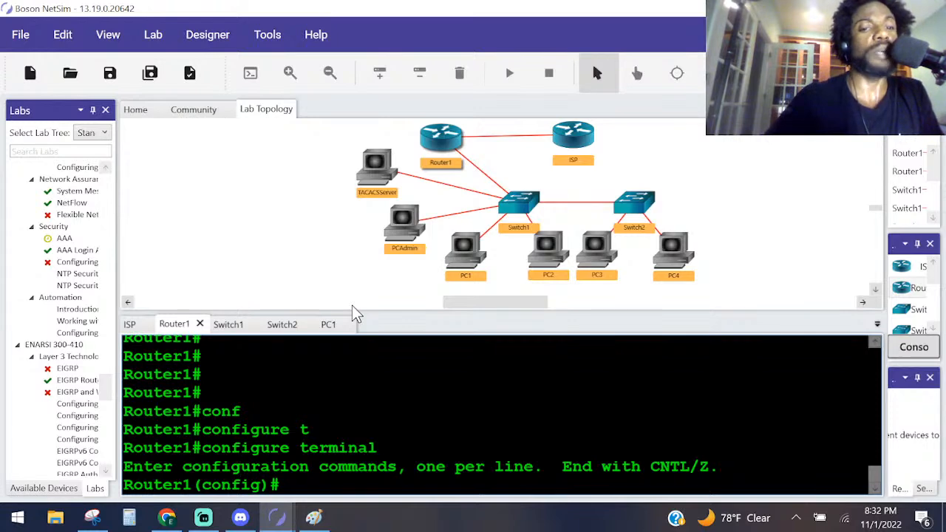
Step: On Router1, add the read-only SNMP community 'Boson' with 'snmp-server community Boson ro'
{"action": "type", "text": "sn"}
{"action": "key", "text": "Tab"}
{"action": "type", "text": "?"}
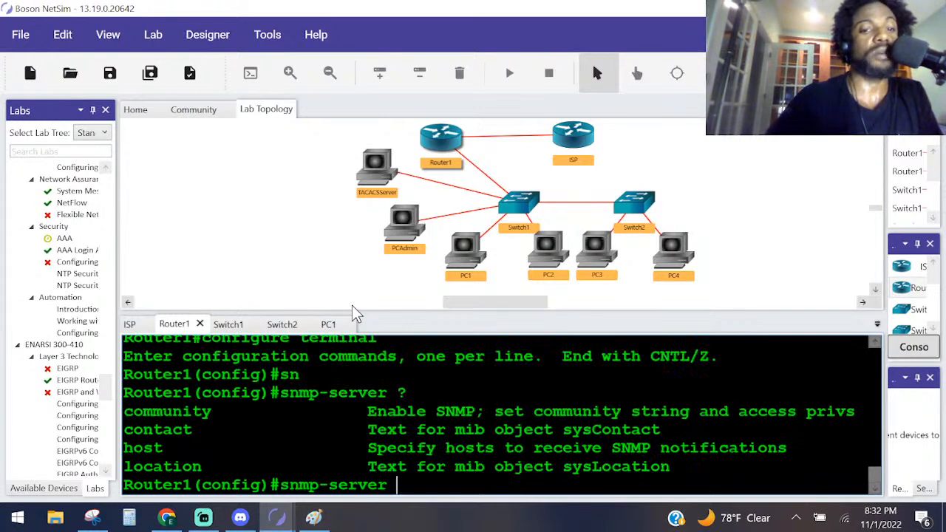
{"action": "type", "text": "comm"}
{"action": "key", "text": "Tab"}
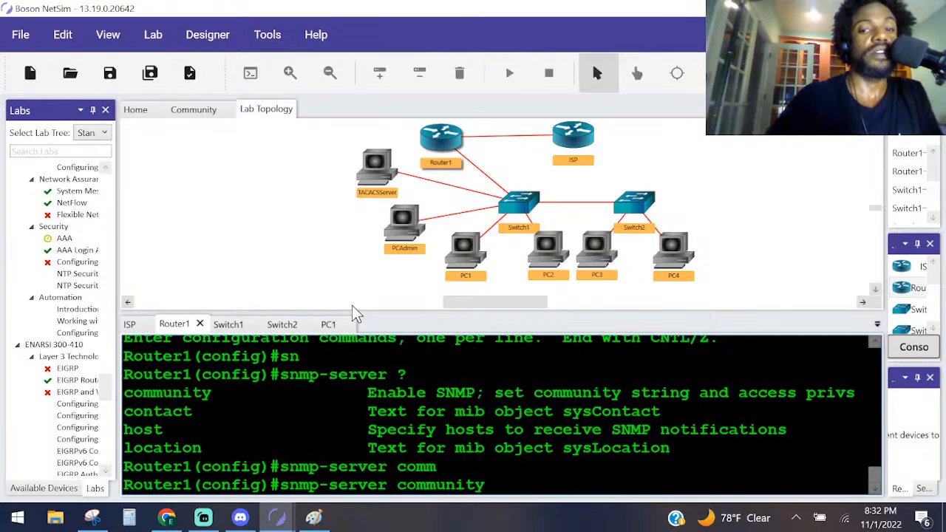
{"action": "type", "text": "?"}
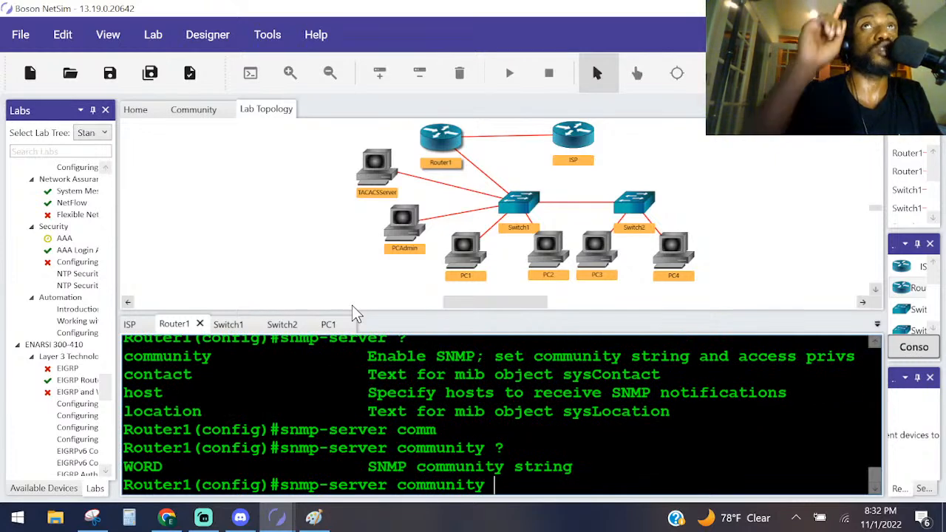
{"action": "type", "text": "Boson"}
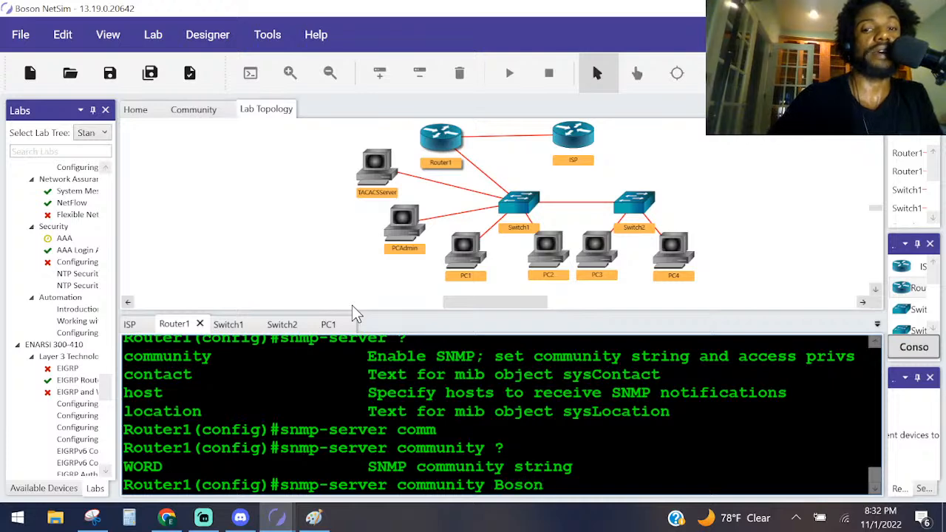
{"action": "type", "text": " ?"}
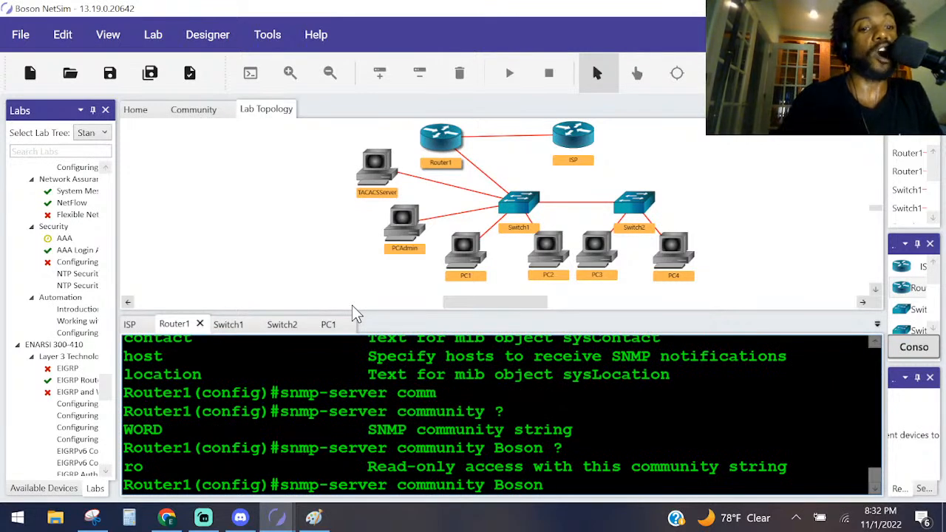
{"action": "type", "text": "r"}
{"action": "key", "text": "Tab"}
{"action": "type", "text": "?"}
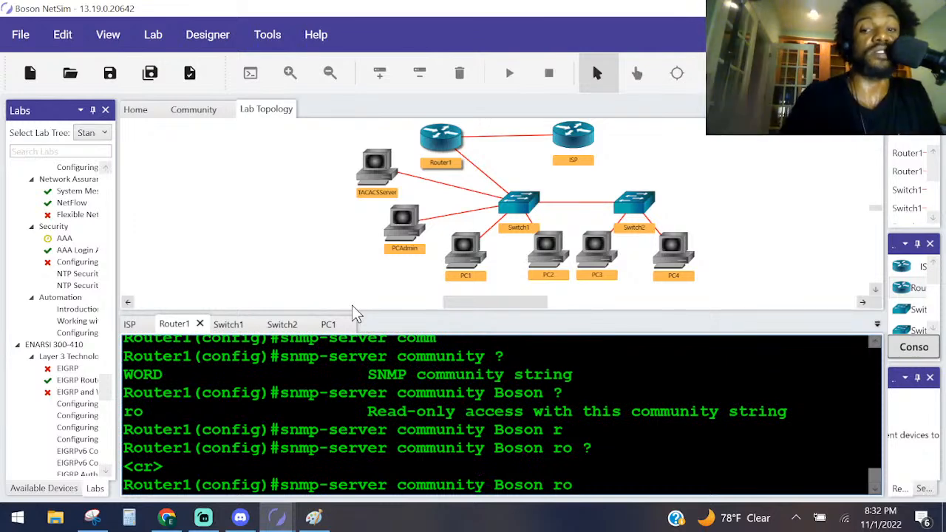
{"action": "key", "text": "Return"}
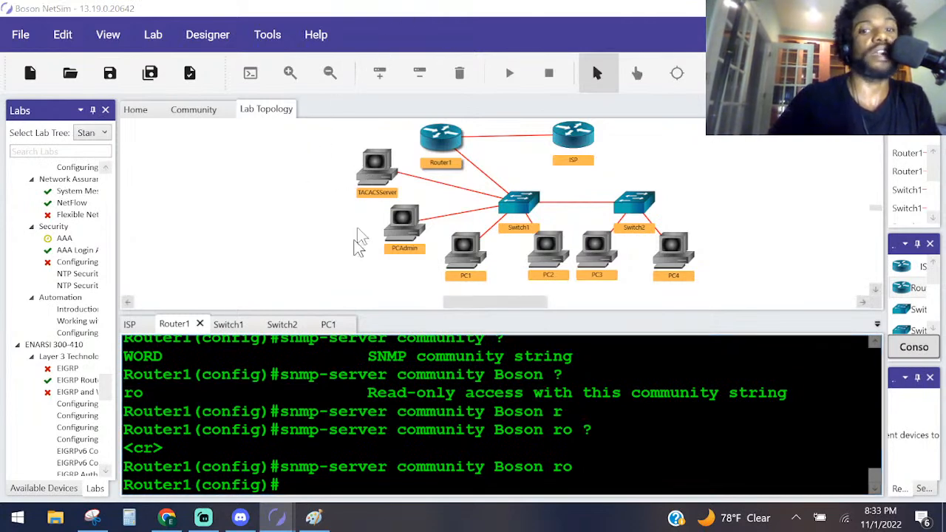
Step: Set Router1's SNMP contact to the support e-mail address with 'snmp-server contact'
{"action": "type", "text": "sn"}
{"action": "key", "text": "Tab"}
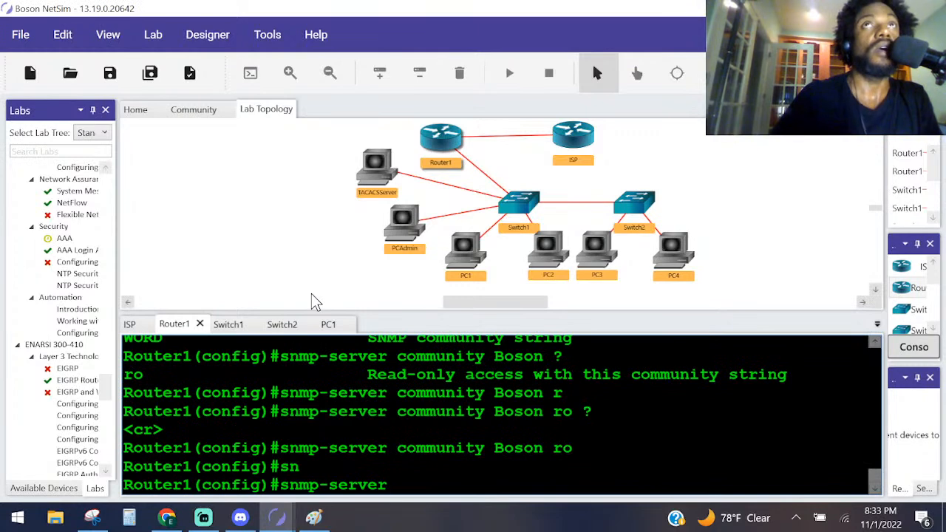
{"action": "type", "text": "con"}
{"action": "key", "text": "Tab"}
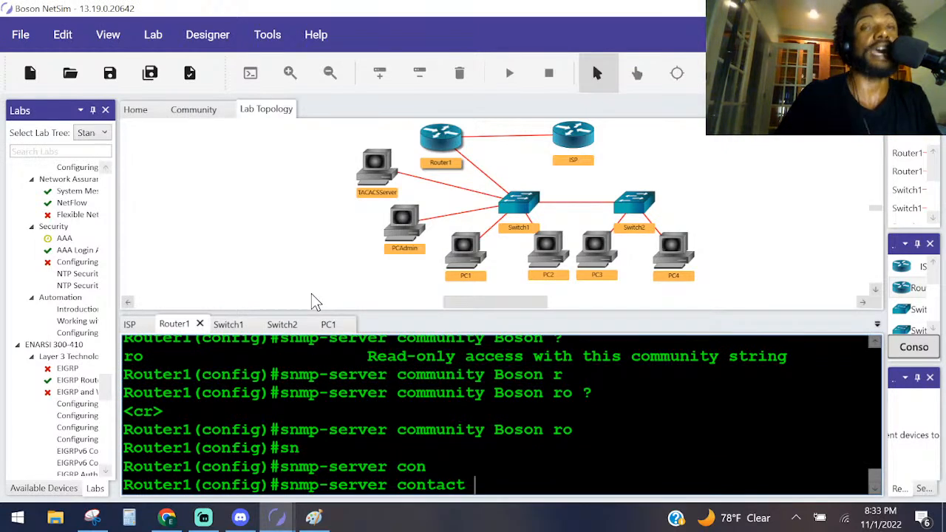
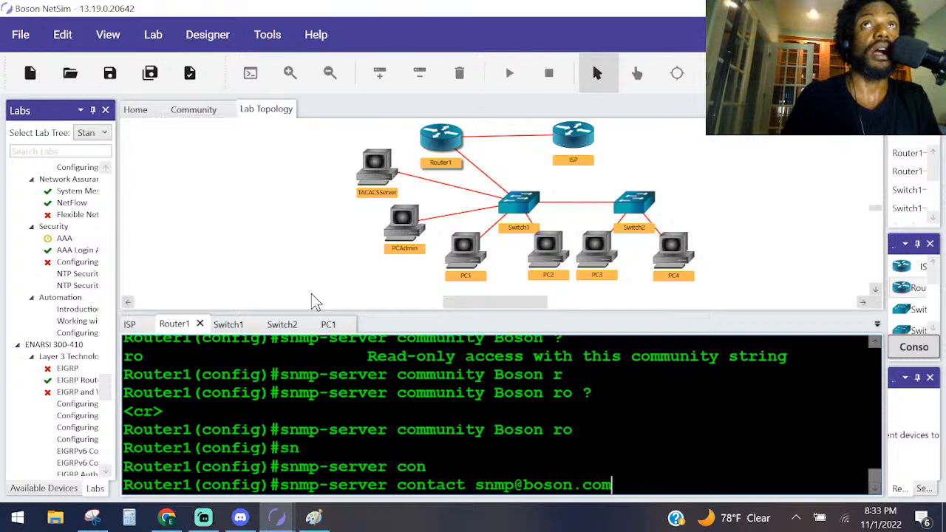
{"action": "key", "text": "Return"}
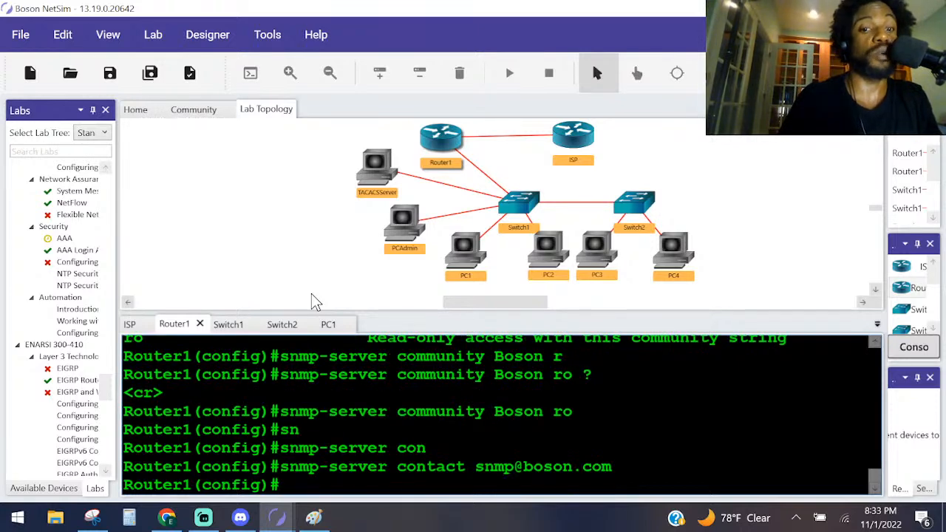
Step: Set Router1's SNMP location to R1_SNMP with 'snmp-server location R1_SNMP'
{"action": "type", "text": "sn"}
{"action": "key", "text": "Tab"}
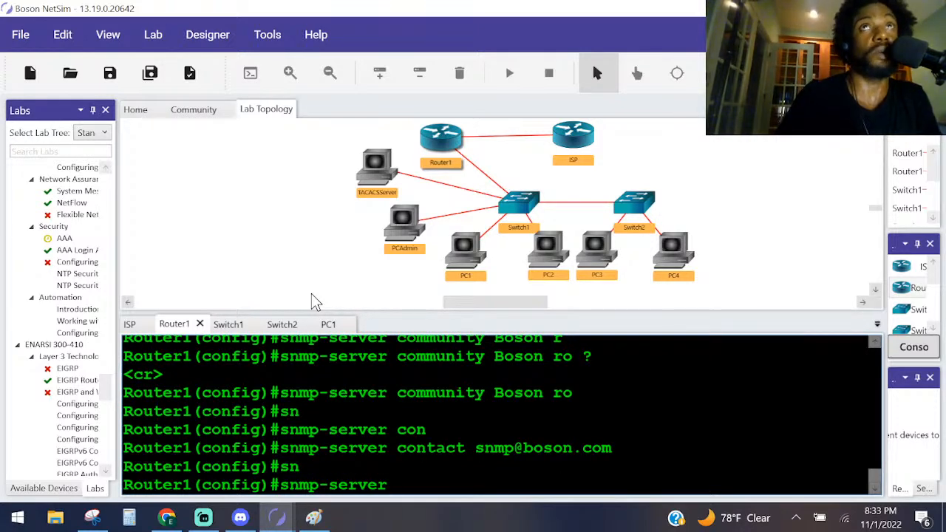
{"action": "type", "text": "o"}
{"action": "key", "text": "BackSpace"}
{"action": "type", "text": "lo"}
{"action": "key", "text": "Tab"}
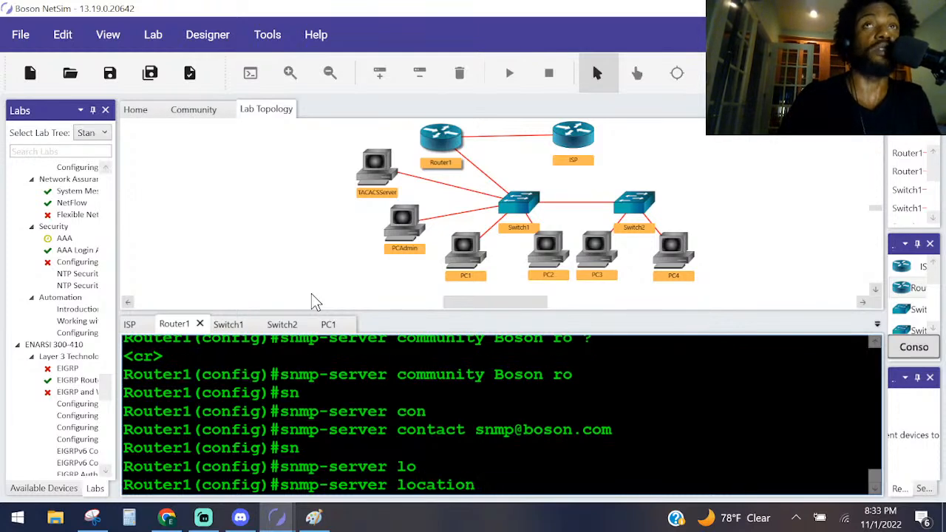
{"action": "type", "text": "R1_"}
{"action": "key", "text": "Caps_Lock"}
{"action": "type", "text": "SNMP"}
{"action": "key", "text": "Return"}
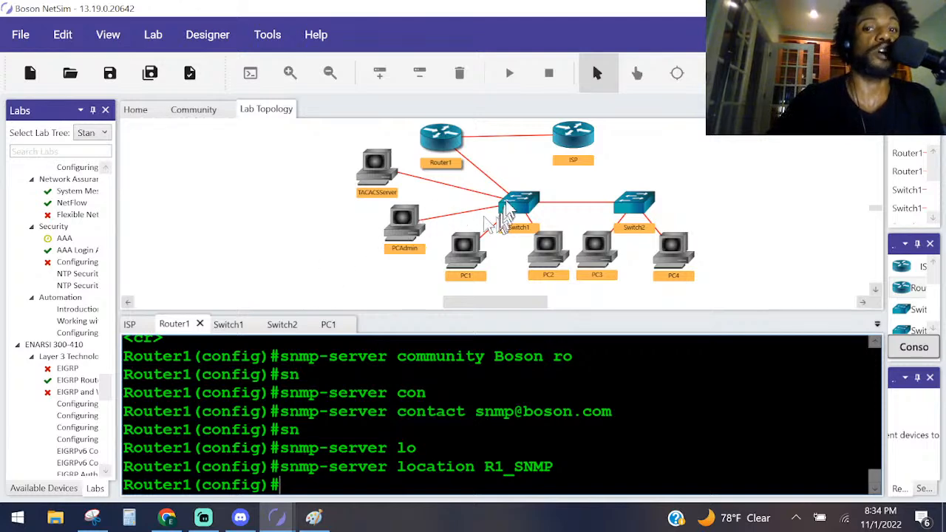
{"action": "left_click", "coordinate": [313, 517]}
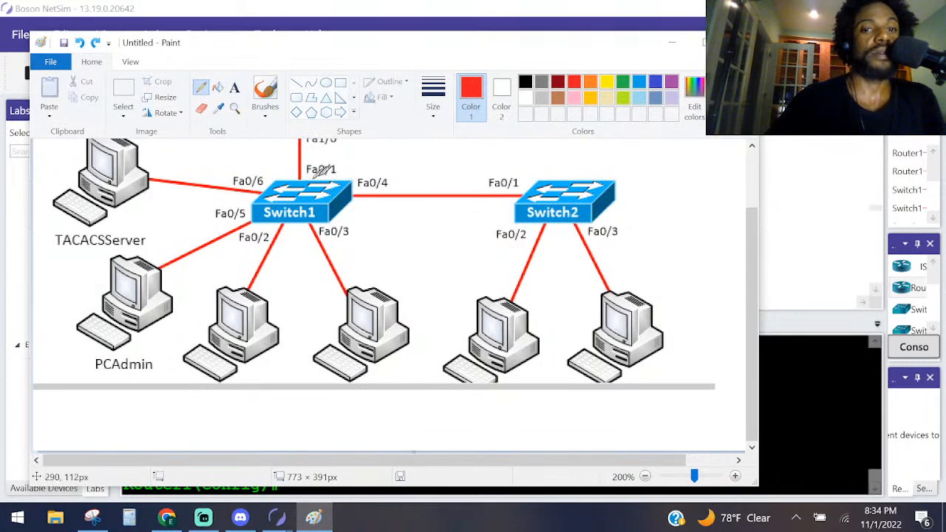
Step: Draw a red X over the Router1–ISP link and circle Fa0/0 in red, then reselect black
{"action": "left_click_drag", "start_coordinate": [749, 244], "coordinate": [734, 184]}
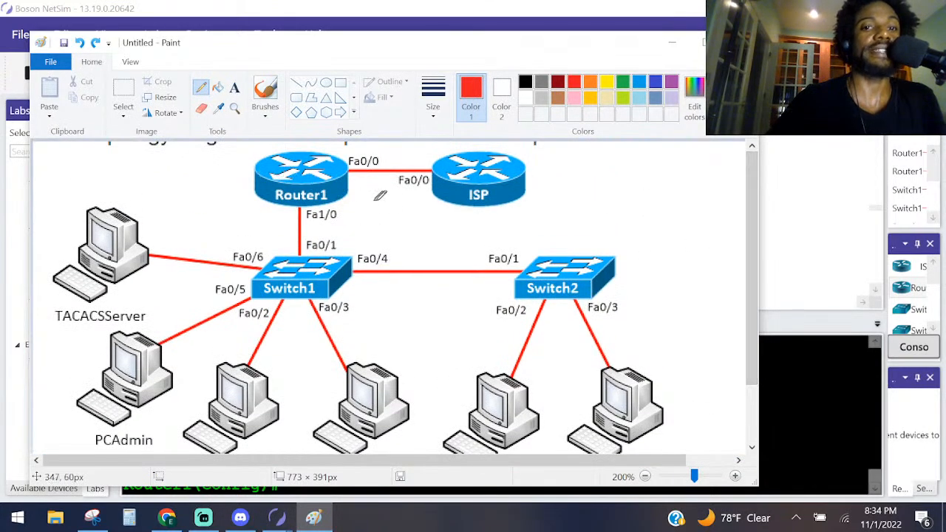
{"action": "left_click", "coordinate": [525, 81]}
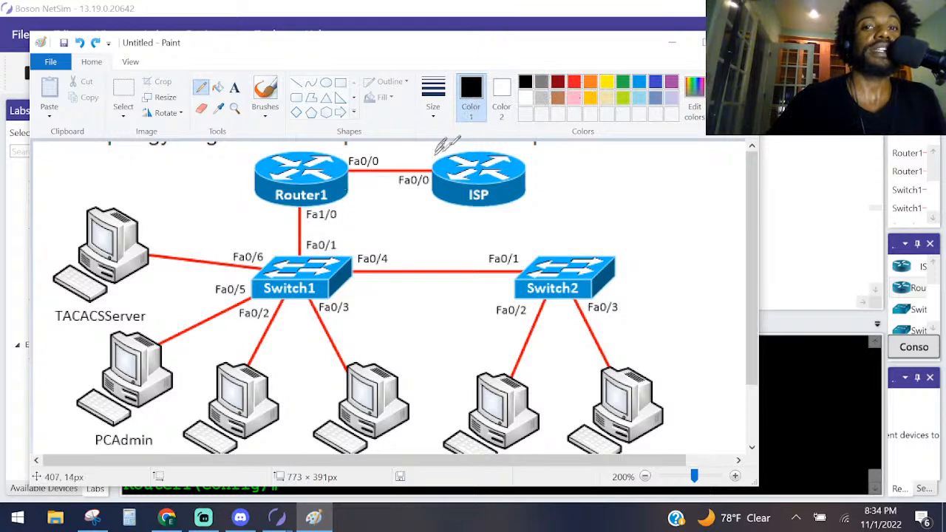
{"action": "left_click", "coordinate": [573, 81]}
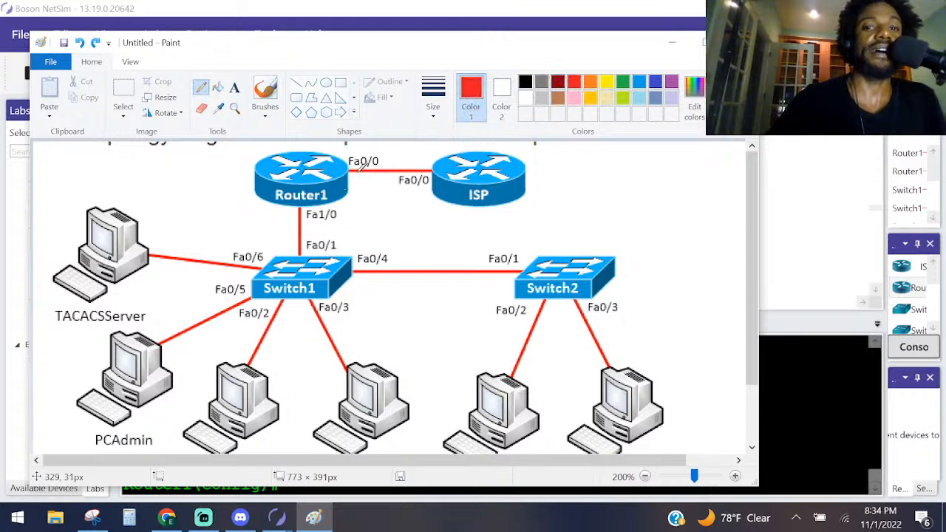
{"action": "left_click_drag", "start_coordinate": [394, 153], "coordinate": [365, 190]}
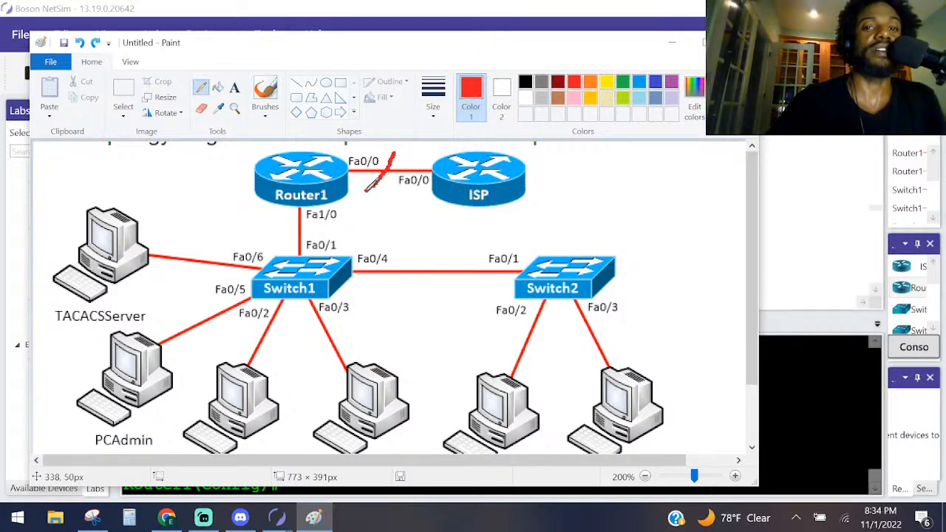
{"action": "left_click_drag", "start_coordinate": [367, 156], "coordinate": [408, 184]}
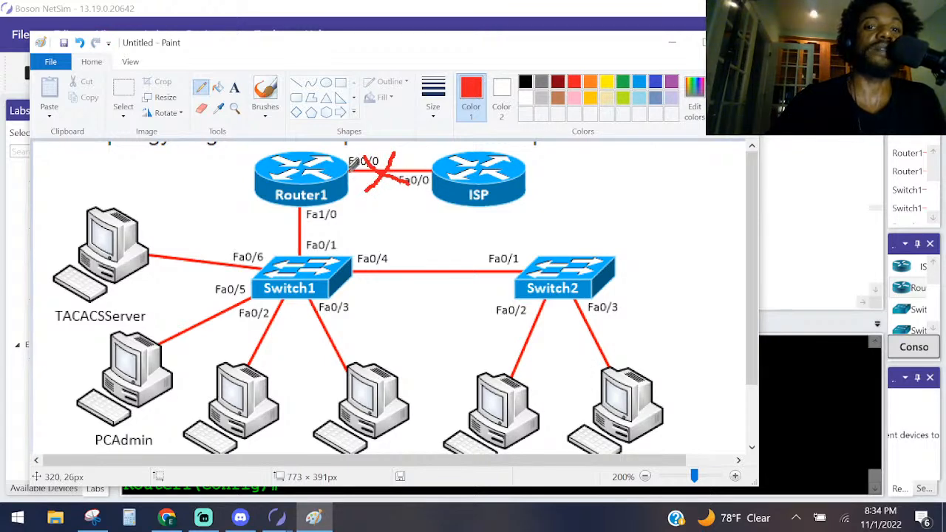
{"action": "mouse_move", "coordinate": [348, 162]}
{"action": "left_mouse_down"}
{"action": "mouse_move", "coordinate": [362, 176]}
{"action": "mouse_move", "coordinate": [341, 165]}
{"action": "left_mouse_up"}
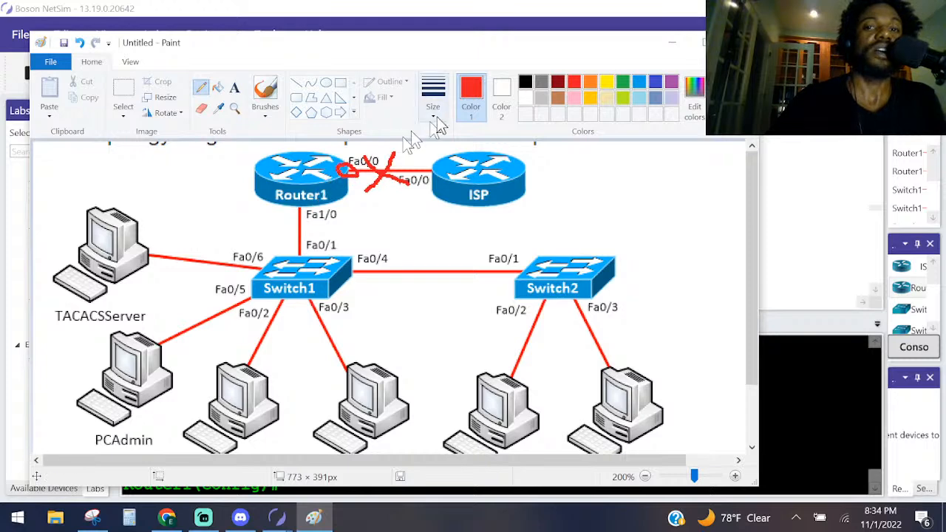
{"action": "left_click", "coordinate": [525, 81]}
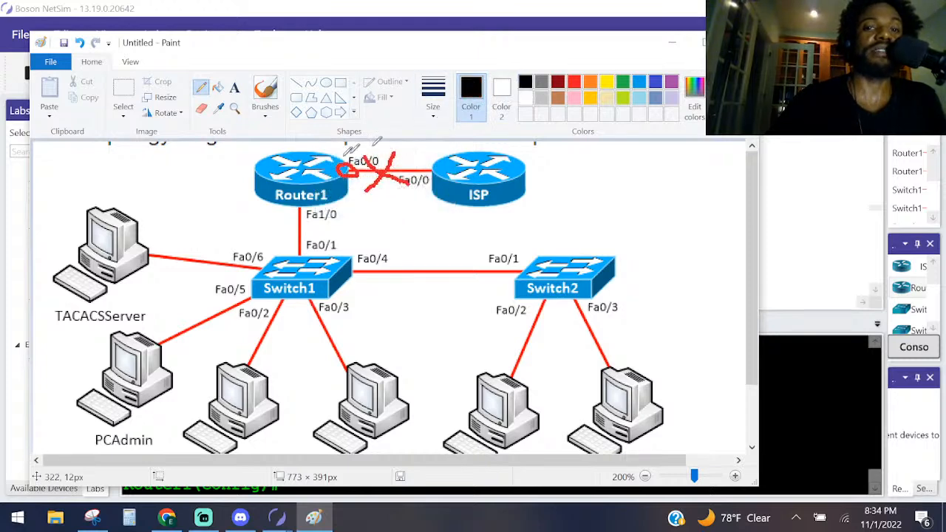
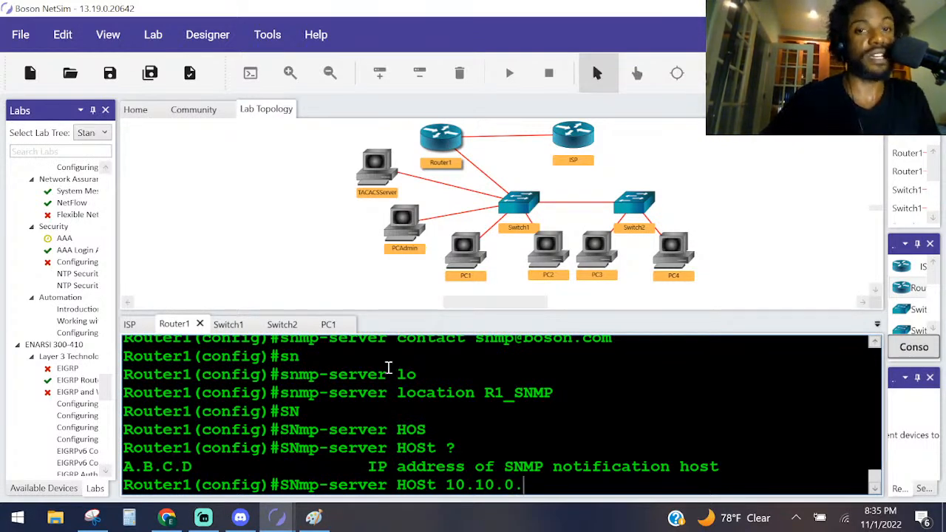
Step: Add 'snmp-server host 10.10.0.2 snmp_logs' on Router1, then exit configuration mode
{"action": "type", "text": "2"}
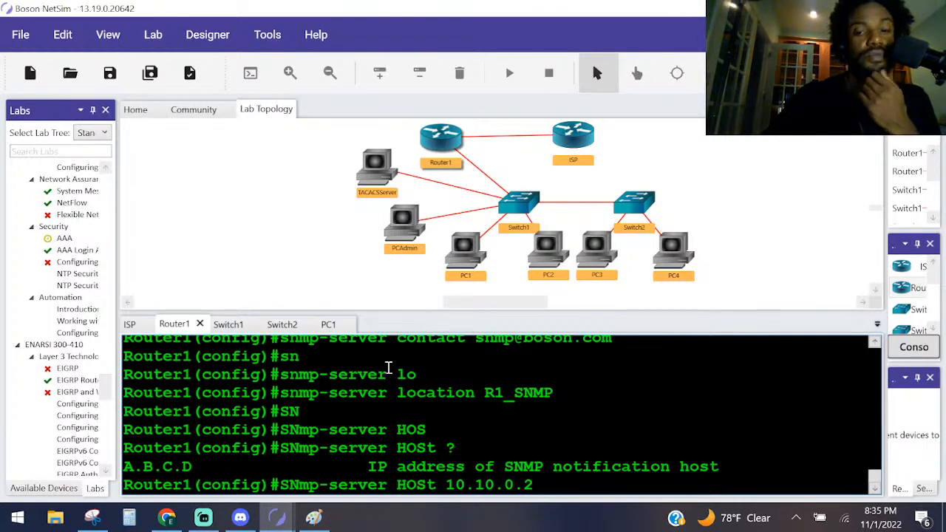
{"action": "type", "text": " ?"}
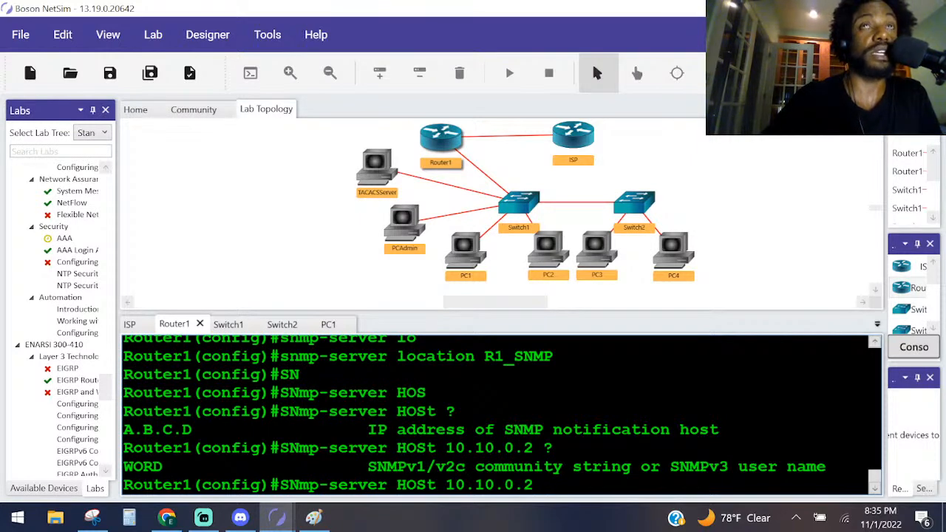
{"action": "type", "text": "SNMP"}
{"action": "key", "text": "Caps_Lock"}
{"action": "key", "text": "BackSpace"}
{"action": "key", "text": "BackSpace"}
{"action": "key", "text": "BackSpace"}
{"action": "key", "text": "BackSpace"}
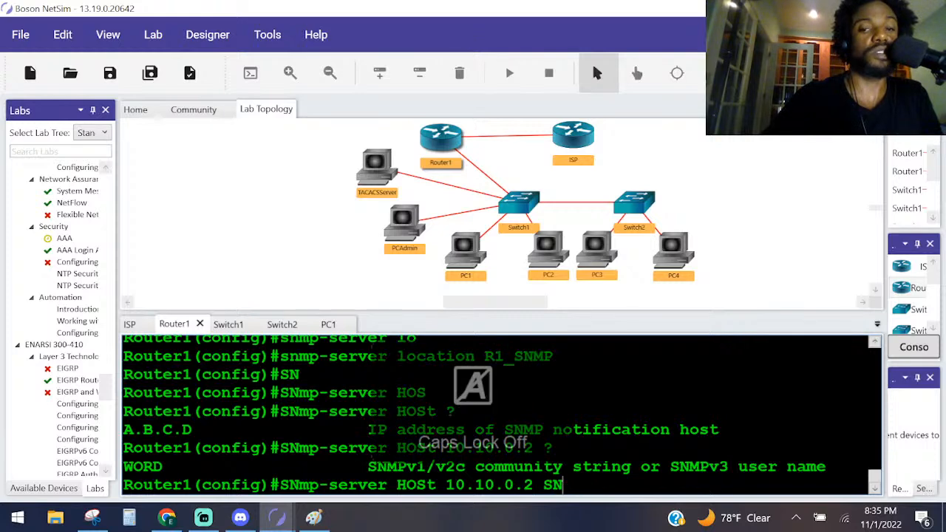
{"action": "type", "text": "snmp_logs"}
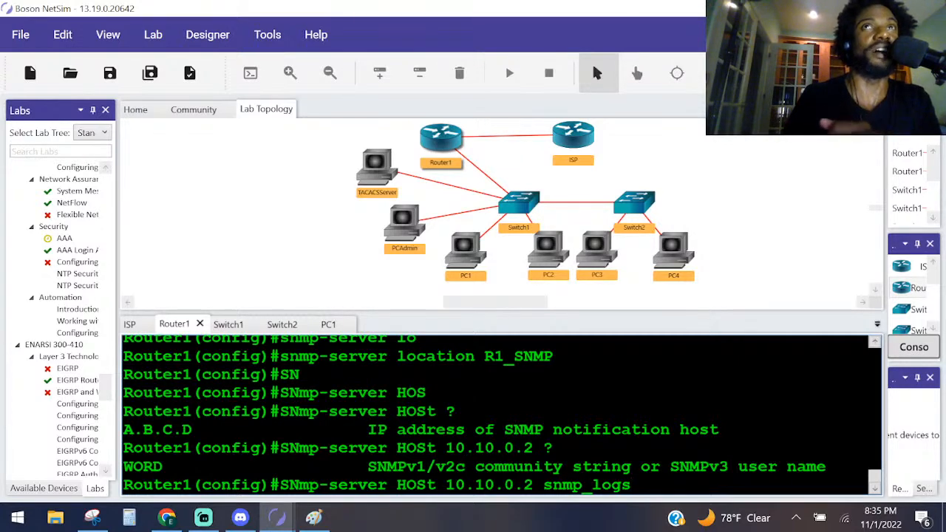
{"action": "type", "text": "?"}
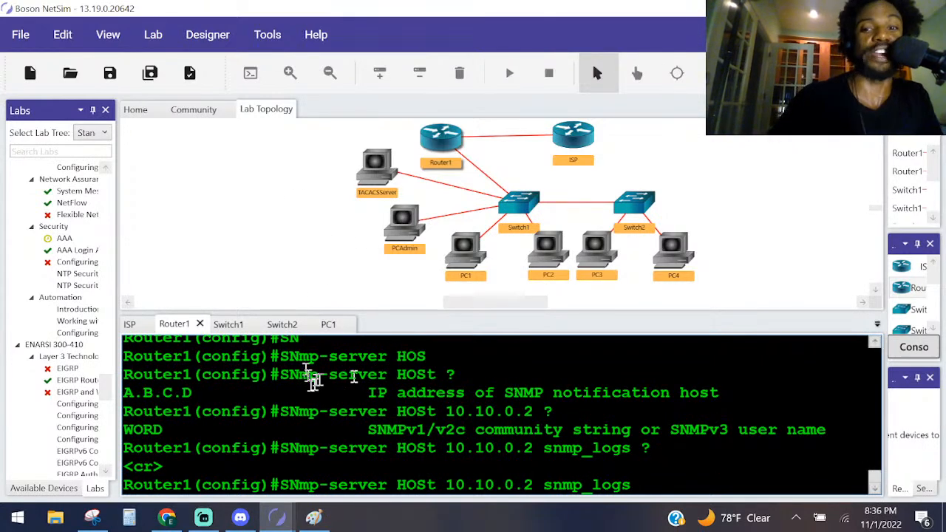
{"action": "type", "text": "?"}
{"action": "key", "text": "Return"}
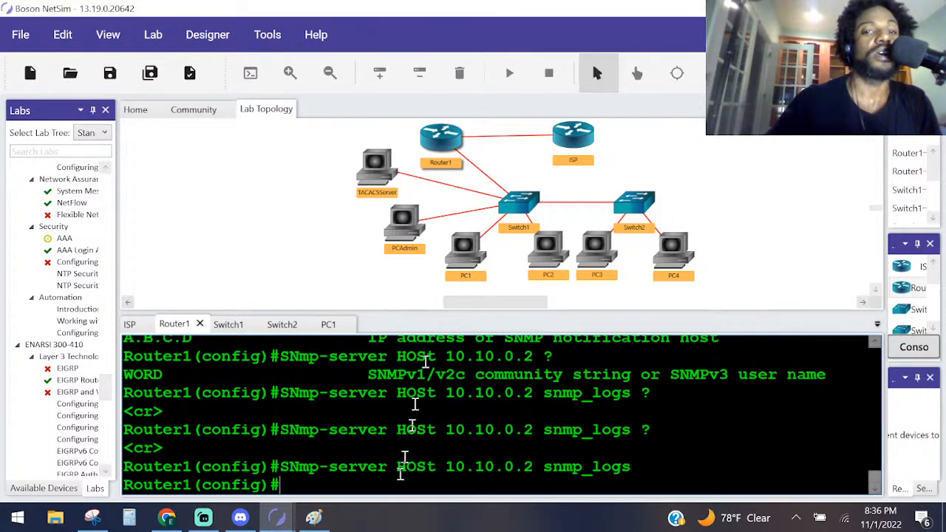
{"action": "key", "text": "ctrl+z"}
Step: Display Router1's SNMP contact with 'show snmp contact' and highlight the address shown
{"action": "type", "text": "sho snm"}
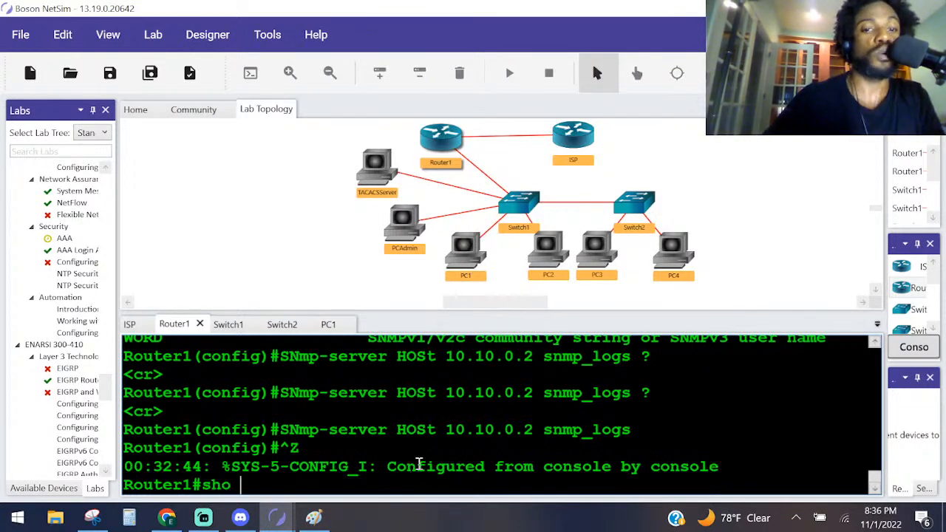
{"action": "key", "text": "Tab"}
{"action": "type", "text": "ser"}
{"action": "key", "text": "Tab"}
{"action": "type", "text": "ver"}
{"action": "key", "text": "Tab"}
{"action": "key", "text": "BackSpace"}
{"action": "key", "text": "BackSpace"}
{"action": "key", "text": "BackSpace"}
{"action": "key", "text": "BackSpace"}
{"action": "key", "text": "BackSpace"}
{"action": "key", "text": "BackSpace"}
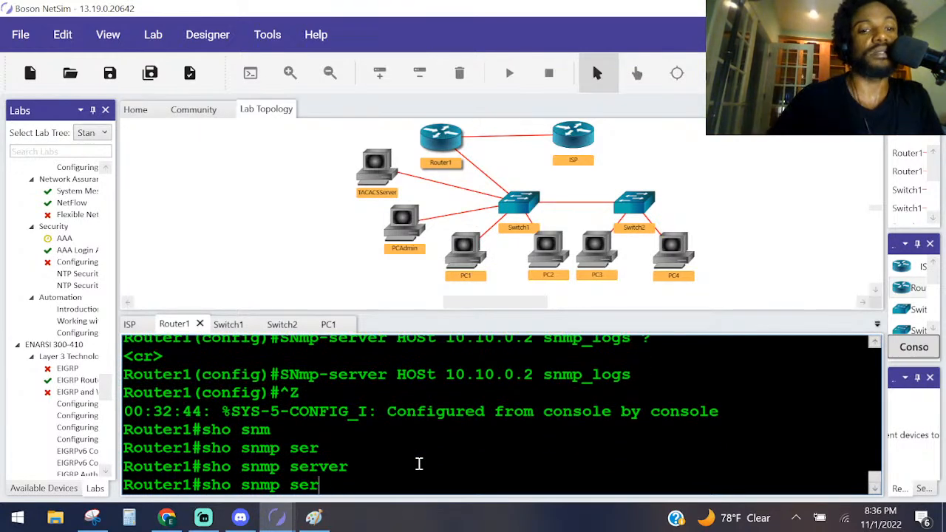
{"action": "key", "text": "BackSpace"}
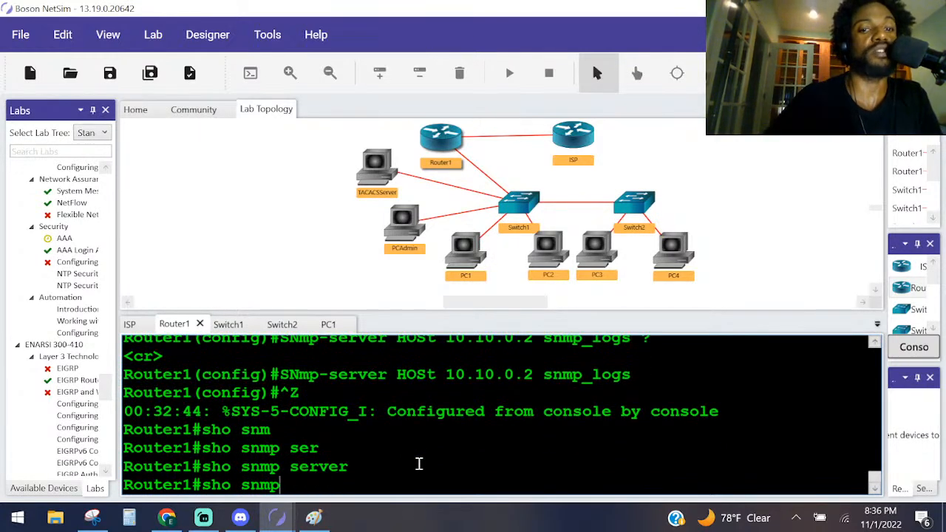
{"action": "key", "text": "Tab"}
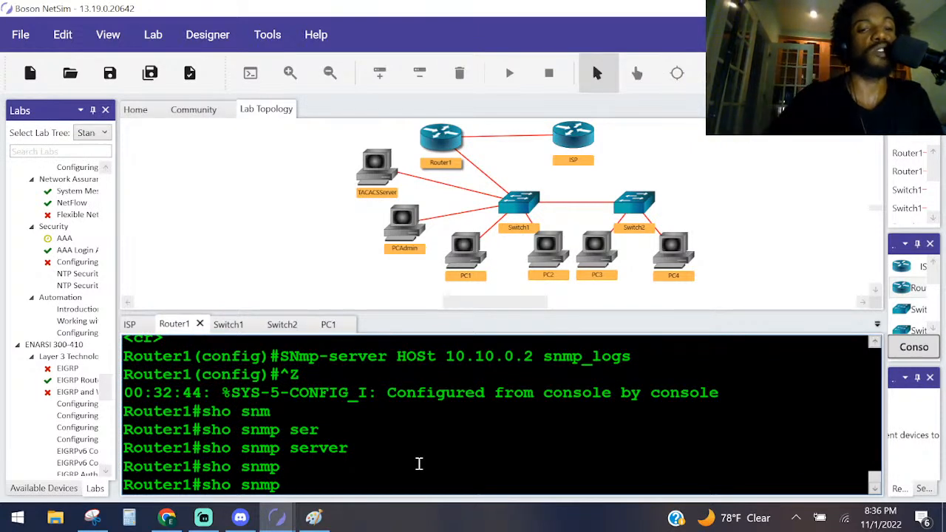
{"action": "type", "text": "con"}
{"action": "key", "text": "Tab"}
{"action": "key", "text": "Return"}
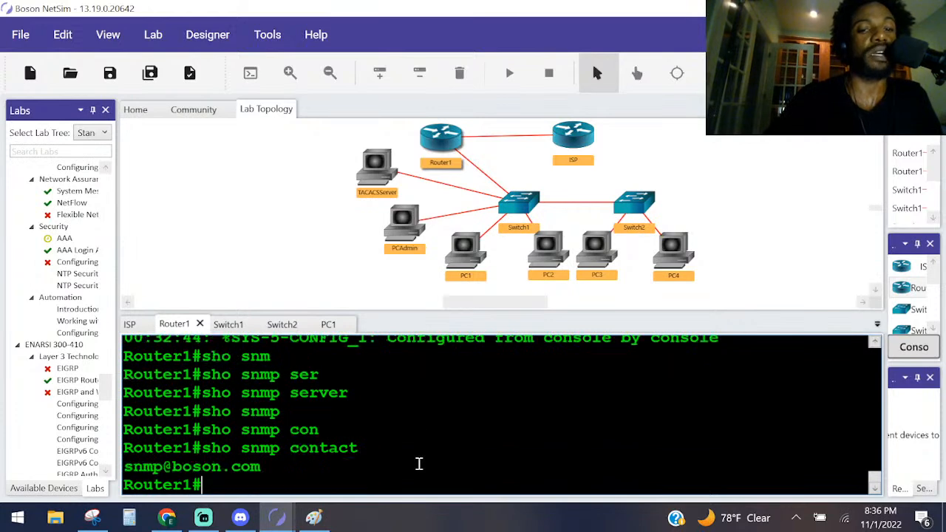
{"action": "left_click_drag", "start_coordinate": [266, 466], "coordinate": [120, 477]}
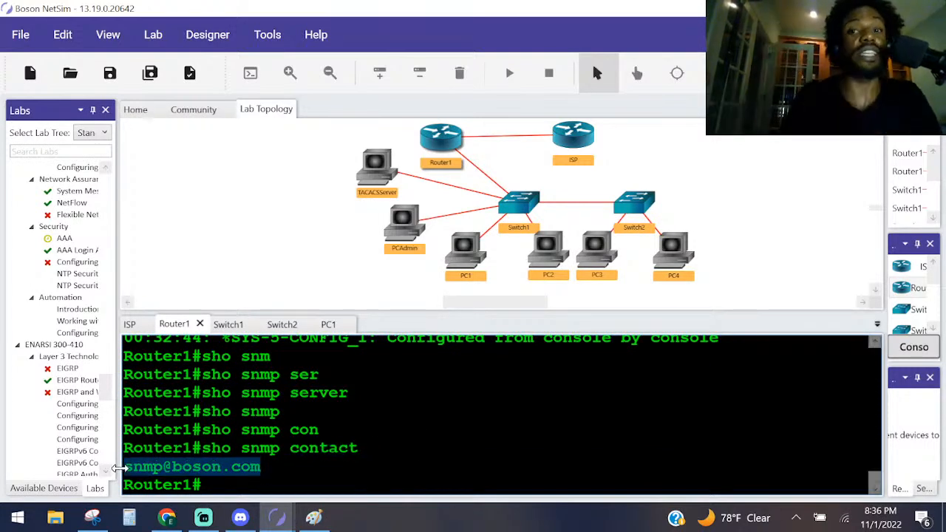
{"action": "mouse_move", "coordinate": [330, 518]}
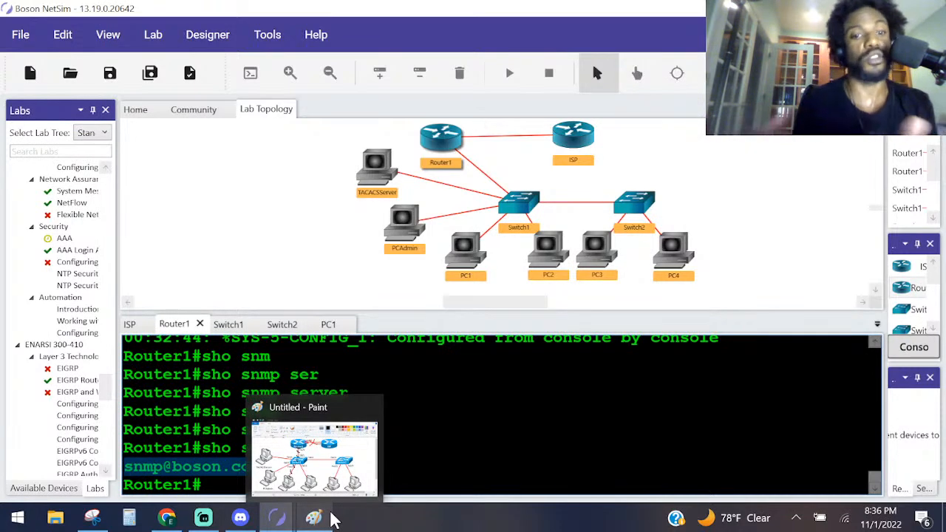
{"action": "left_click", "coordinate": [537, 436]}
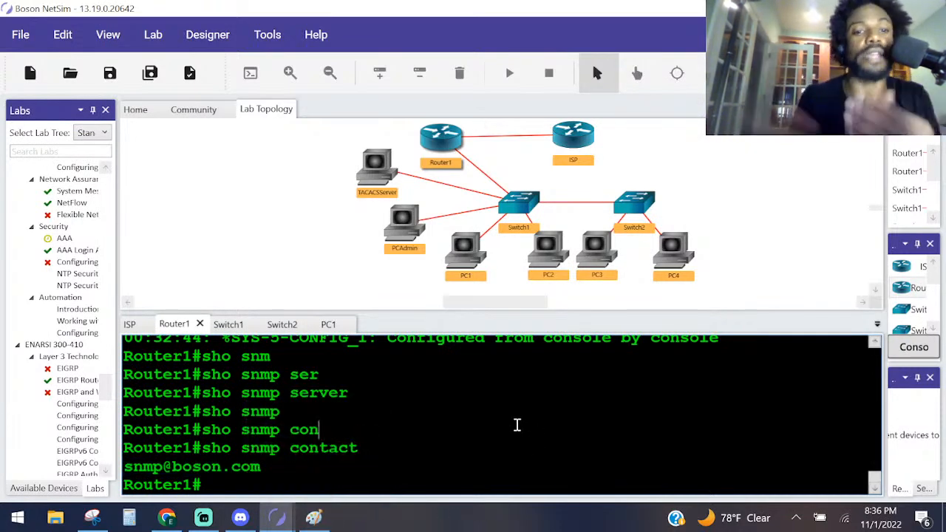
Step: Display Router1's SNMP location R1_SNMP with 'show snmp location'
{"action": "type", "text": "sn"}
{"action": "key", "text": "Tab"}
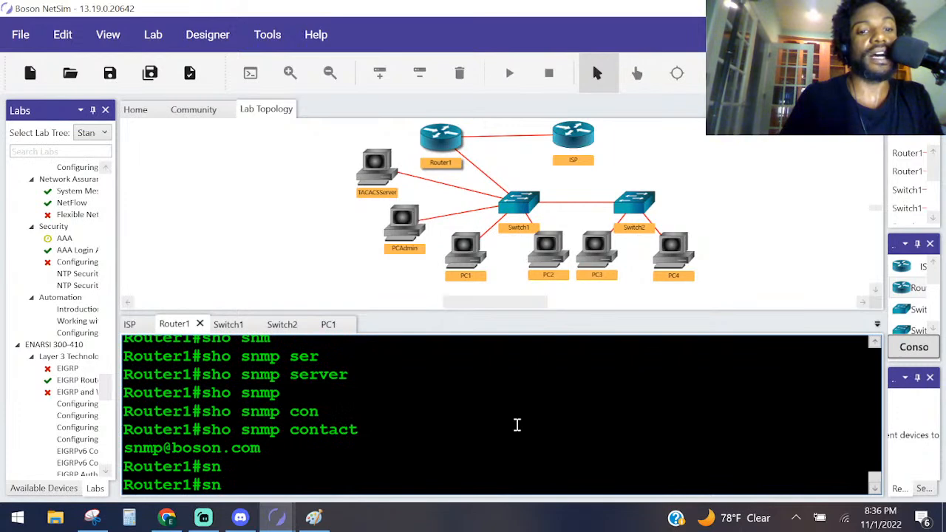
{"action": "key", "text": "BackSpace"}
{"action": "key", "text": "BackSpace"}
{"action": "type", "text": "sho"}
{"action": "key", "text": "Tab"}
{"action": "type", "text": "snm"}
{"action": "key", "text": "Tab"}
{"action": "type", "text": "loca"}
{"action": "key", "text": "Tab"}
{"action": "key", "text": "Return"}
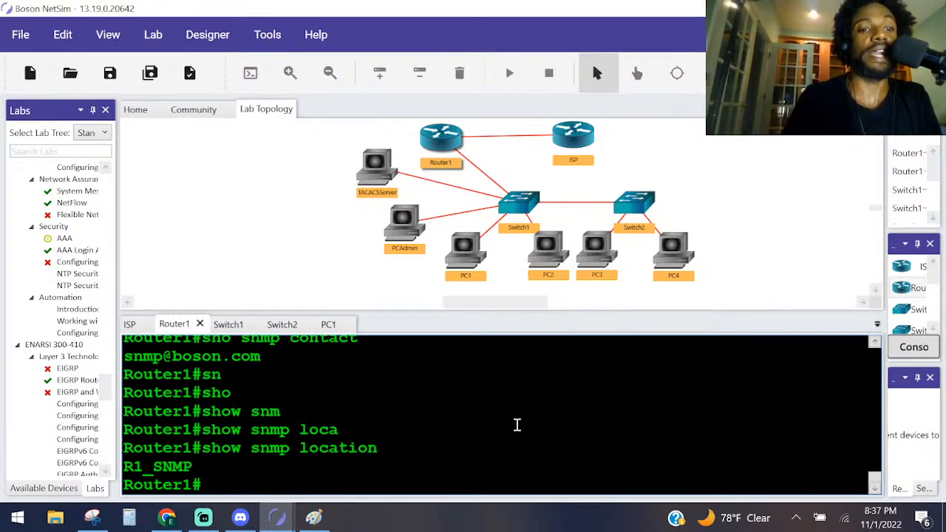
Step: List Router1's SNMP communities with 'show snmp community'
{"action": "type", "text": "sn"}
{"action": "key", "text": "Tab"}
{"action": "key", "text": "BackSpace"}
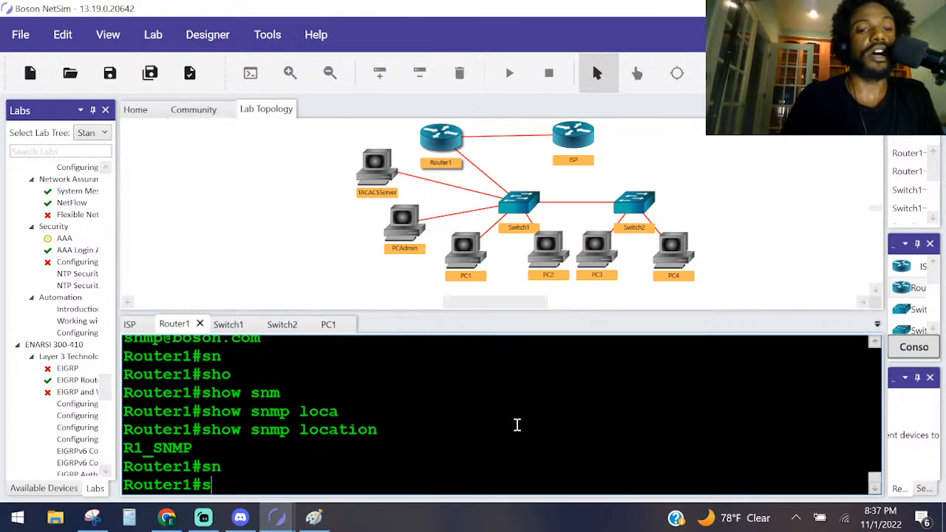
{"action": "type", "text": "ho"}
{"action": "key", "text": "Tab"}
{"action": "type", "text": "sn"}
{"action": "key", "text": "Tab"}
{"action": "type", "text": "comm"}
{"action": "key", "text": "Tab"}
{"action": "key", "text": "Return"}
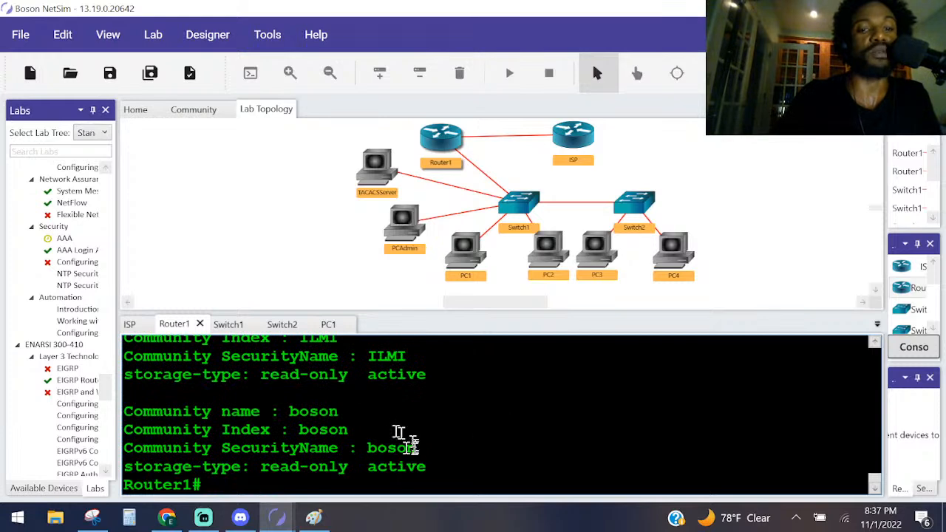
{"action": "left_click_drag", "start_coordinate": [351, 431], "coordinate": [283, 411]}
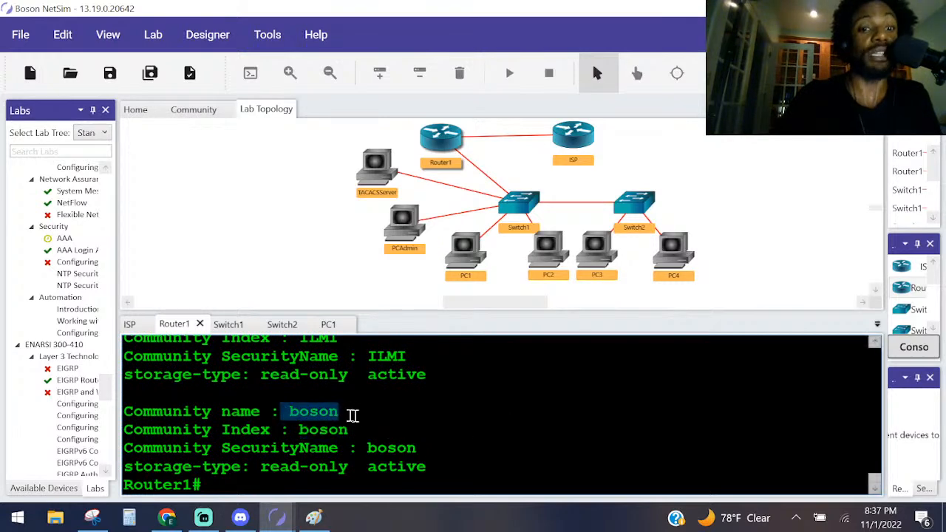
{"action": "scroll", "coordinate": [370, 406], "scroll_direction": "up", "scroll_amount": 2}
{"action": "scroll", "coordinate": [375, 393], "scroll_direction": "down", "scroll_amount": 2}
{"action": "scroll", "coordinate": [396, 387], "scroll_direction": "up", "scroll_amount": 1}
{"action": "left_click_drag", "start_coordinate": [427, 409], "coordinate": [300, 410]}
{"action": "scroll", "coordinate": [433, 351], "scroll_direction": "down", "scroll_amount": 1}
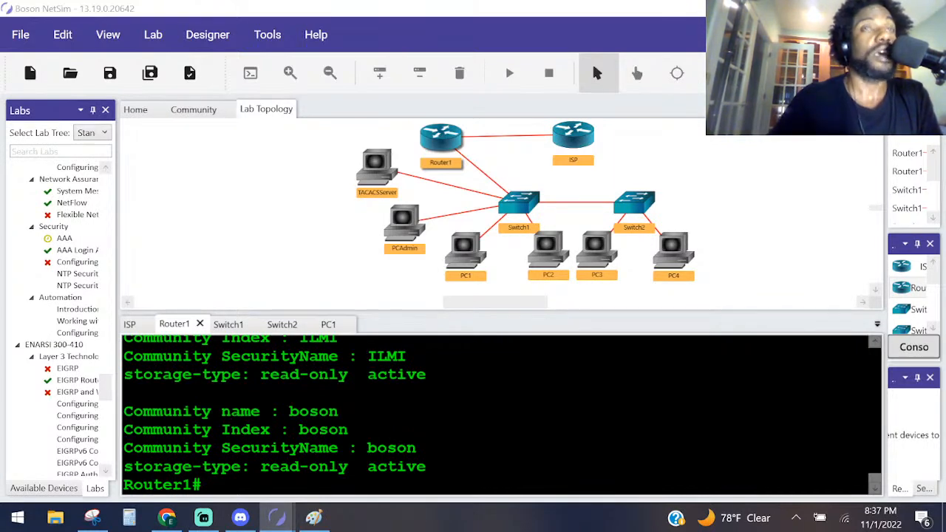
{"action": "left_click_drag", "start_coordinate": [341, 404], "coordinate": [348, 396]}
{"action": "scroll", "coordinate": [349, 395], "scroll_direction": "up", "scroll_amount": 2}
{"action": "scroll", "coordinate": [349, 396], "scroll_direction": "up", "scroll_amount": 1}
{"action": "scroll", "coordinate": [348, 392], "scroll_direction": "down", "scroll_amount": 2}
Step: Run 'show snmp host' and highlight notification host 10.10.0.2 and security model v1
{"action": "type", "text": "sho sn"}
{"action": "key", "text": "Tab"}
{"action": "type", "text": "ho"}
{"action": "key", "text": "Tab"}
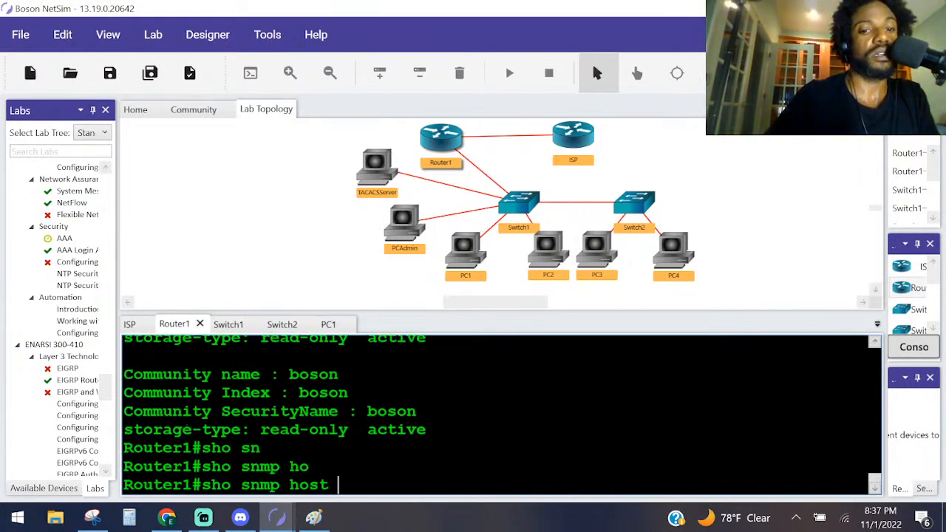
{"action": "key", "text": "Return"}
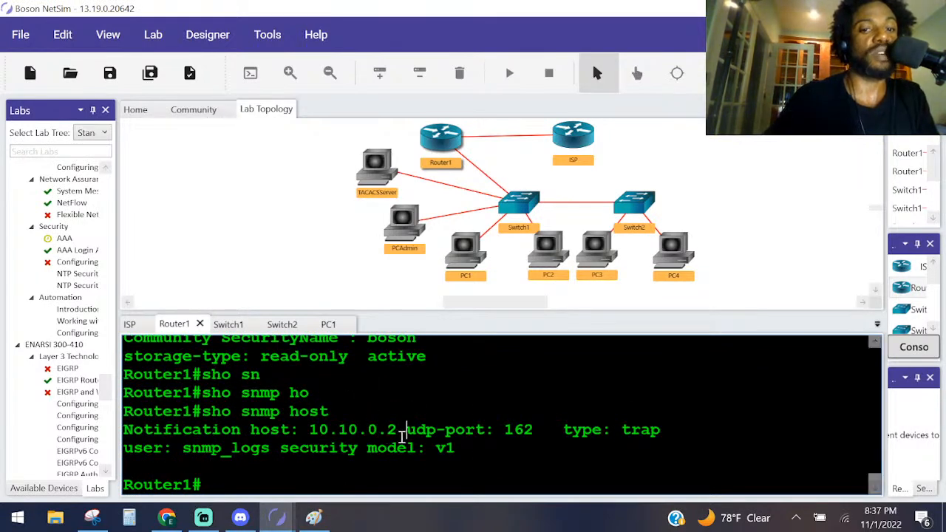
{"action": "left_click_drag", "start_coordinate": [406, 429], "coordinate": [308, 430]}
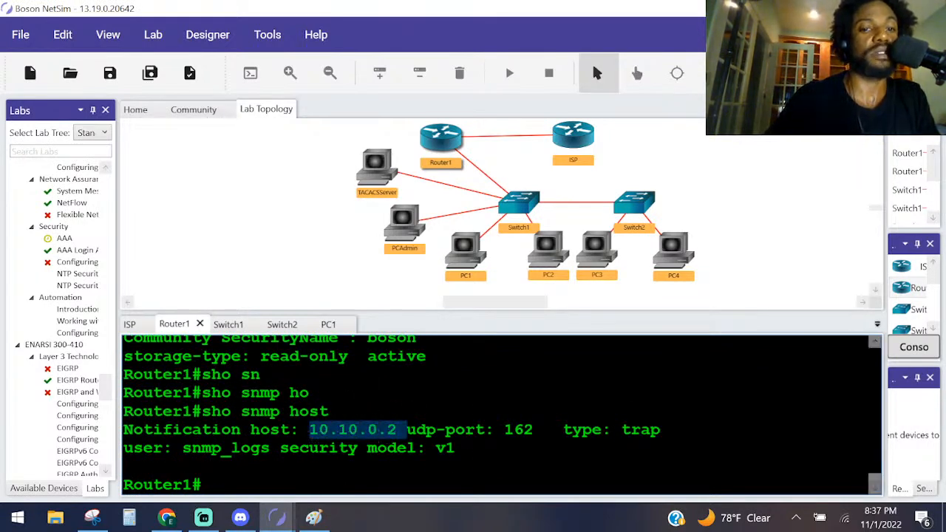
{"action": "mouse_move", "coordinate": [457, 447]}
{"action": "left_mouse_down"}
{"action": "mouse_move", "coordinate": [423, 449]}
{"action": "mouse_move", "coordinate": [438, 452]}
{"action": "left_mouse_up"}
{"action": "left_click", "coordinate": [348, 473]}
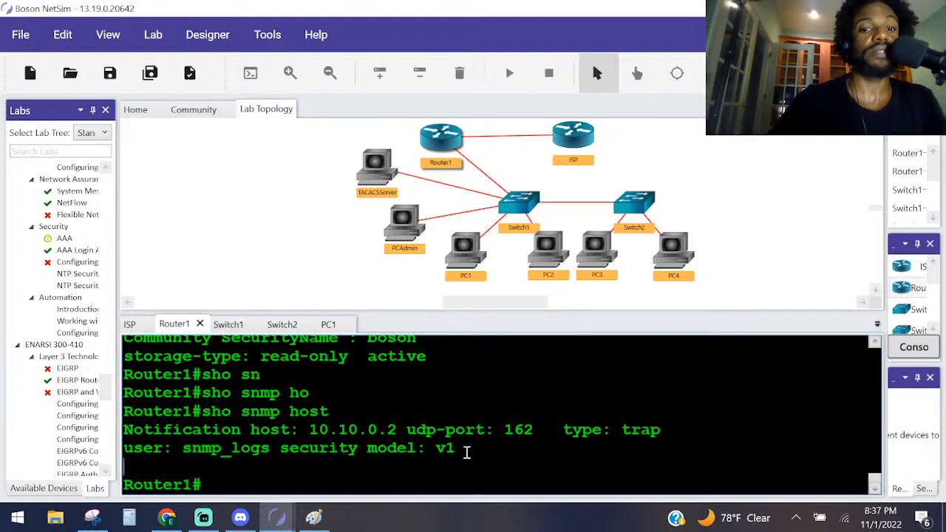
Step: Put Router1 back into global configuration mode with 'configure terminal'
{"action": "type", "text": "sn"}
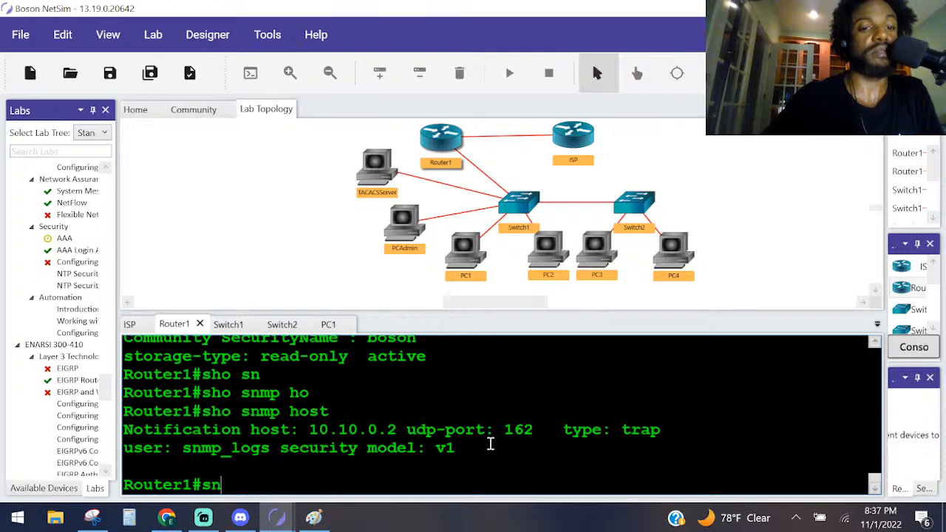
{"action": "key", "text": "Tab"}
{"action": "key", "text": "BackSpace"}
{"action": "key", "text": "BackSpace"}
{"action": "type", "text": "conf"}
{"action": "key", "text": "Tab"}
{"action": "type", "text": "t"}
{"action": "key", "text": "Tab"}
{"action": "key", "text": "Return"}
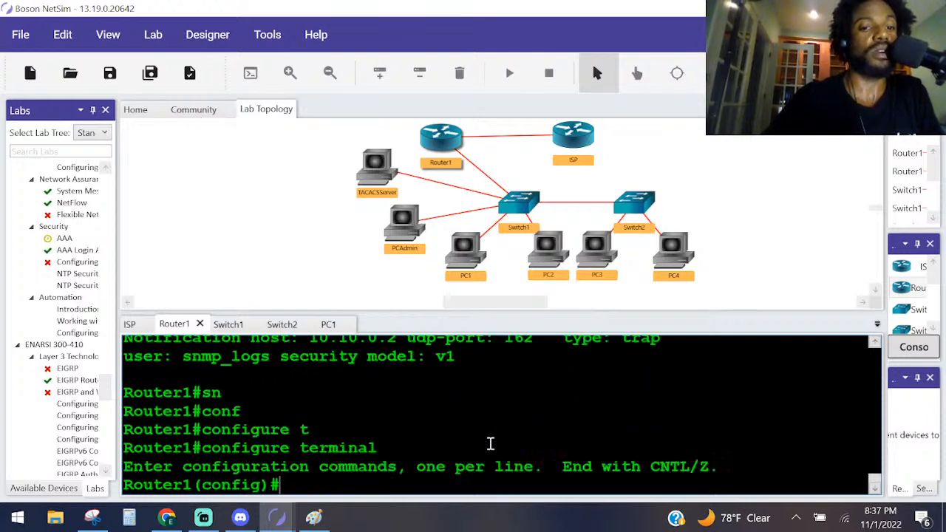
Step: Browse help for 'snmp-server community XXXX ro' and erase it without applying
{"action": "type", "text": "sn"}
{"action": "key", "text": "Tab"}
{"action": "type", "text": "?"}
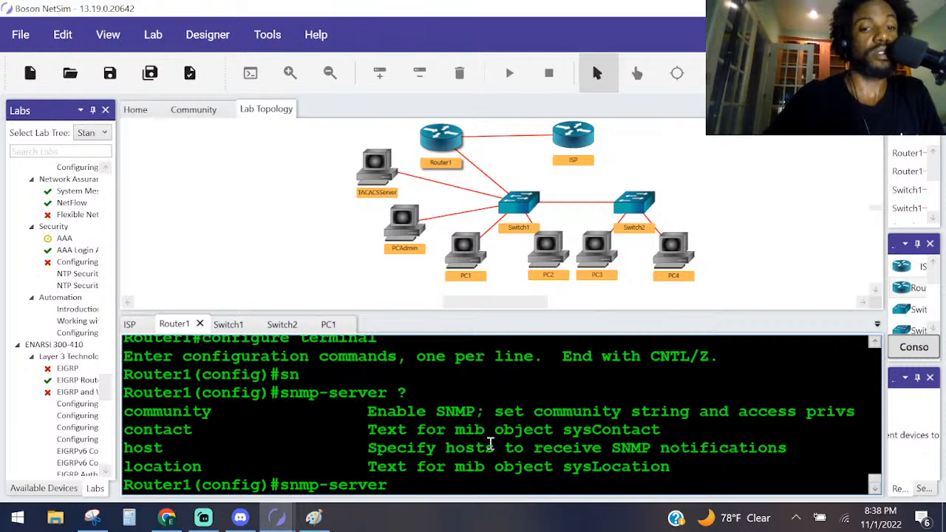
{"action": "type", "text": "comm"}
{"action": "key", "text": "Tab"}
{"action": "type", "text": "?"}
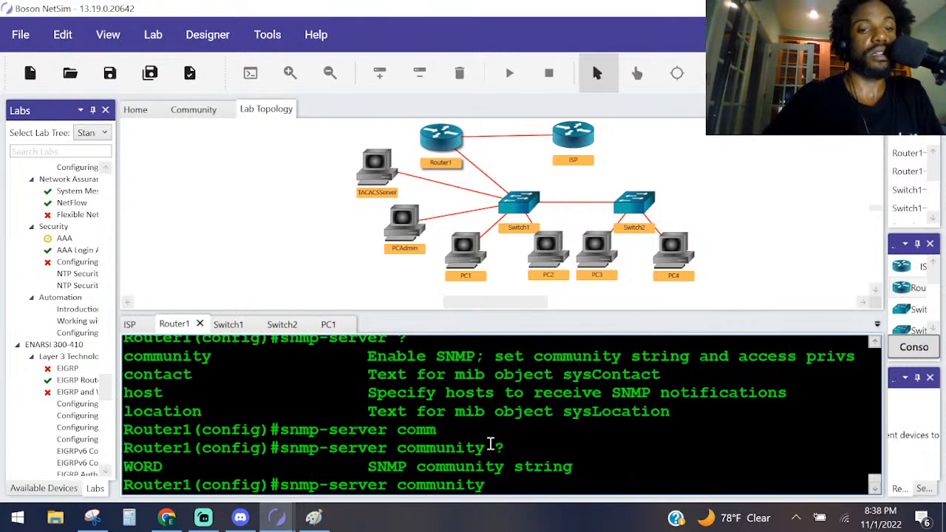
{"action": "type", "text": "R"}
{"action": "key", "text": "BackSpace"}
{"action": "key", "text": "BackSpace"}
{"action": "type", "text": "snmp"}
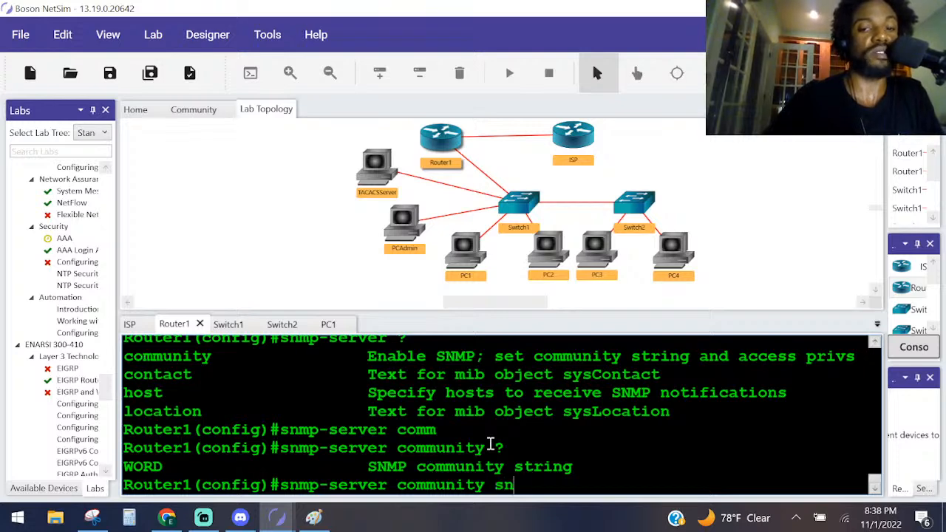
{"action": "key", "text": "BackSpace"}
{"action": "key", "text": "BackSpace"}
{"action": "key", "text": "BackSpace"}
{"action": "key", "text": "BackSpace"}
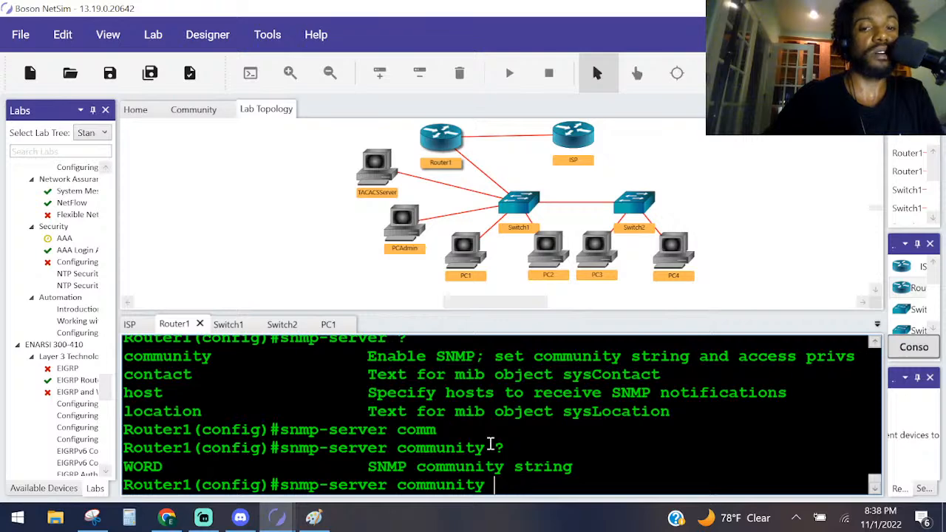
{"action": "type", "text": "XXXX"}
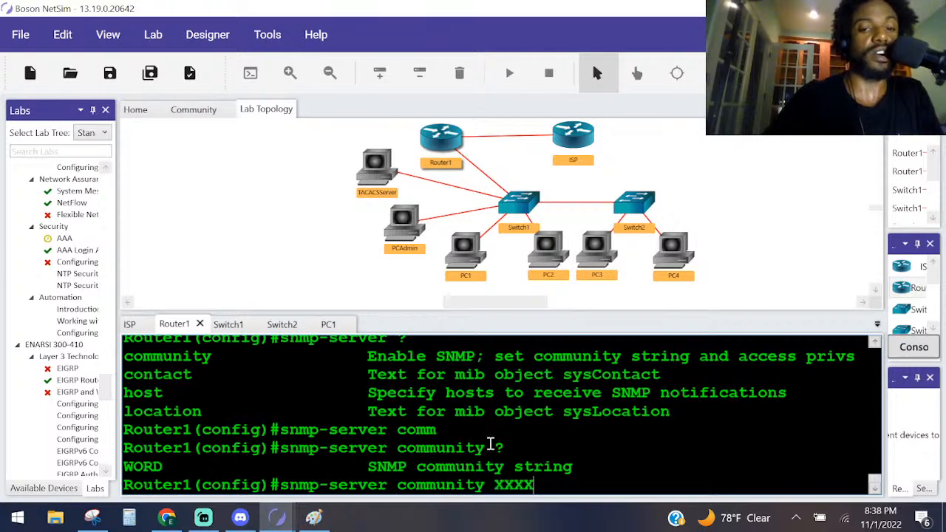
{"action": "type", "text": " ?r"}
{"action": "key", "text": "Tab"}
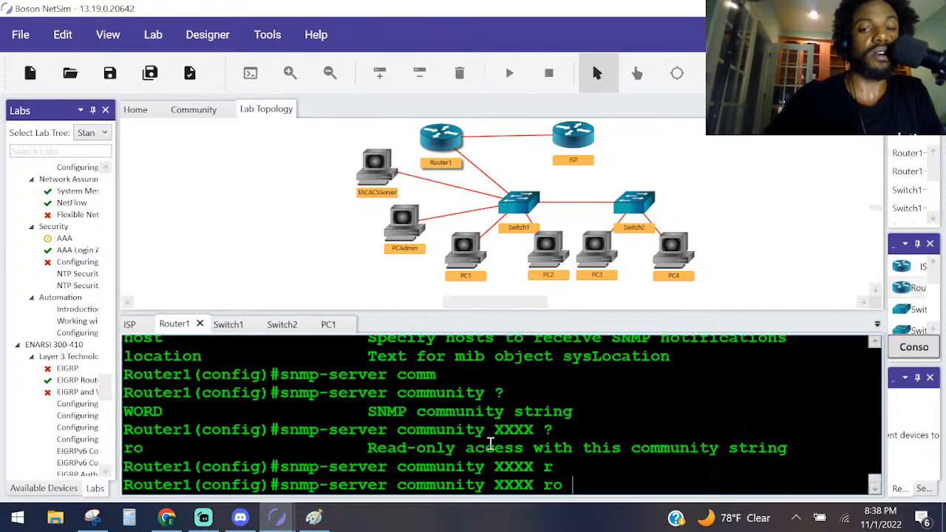
{"action": "type", "text": "?"}
{"action": "key", "text": "BackSpace"}
{"action": "key", "text": "BackSpace"}
{"action": "key", "text": "BackSpace"}
{"action": "key", "text": "BackSpace"}
{"action": "key", "text": "BackSpace"}
{"action": "key", "text": "BackSpace"}
{"action": "key", "text": "BackSpace"}
{"action": "key", "text": "BackSpace"}
{"action": "key", "text": "BackSpace"}
{"action": "key", "text": "BackSpace"}
{"action": "key", "text": "BackSpace"}
{"action": "key", "text": "BackSpace"}
{"action": "key", "text": "BackSpace"}
{"action": "key", "text": "BackSpace"}
{"action": "key", "text": "BackSpace"}
{"action": "key", "text": "BackSpace"}
{"action": "key", "text": "BackSpace"}
{"action": "key", "text": "BackSpace"}
{"action": "key", "text": "BackSpace"}
{"action": "key", "text": "BackSpace"}
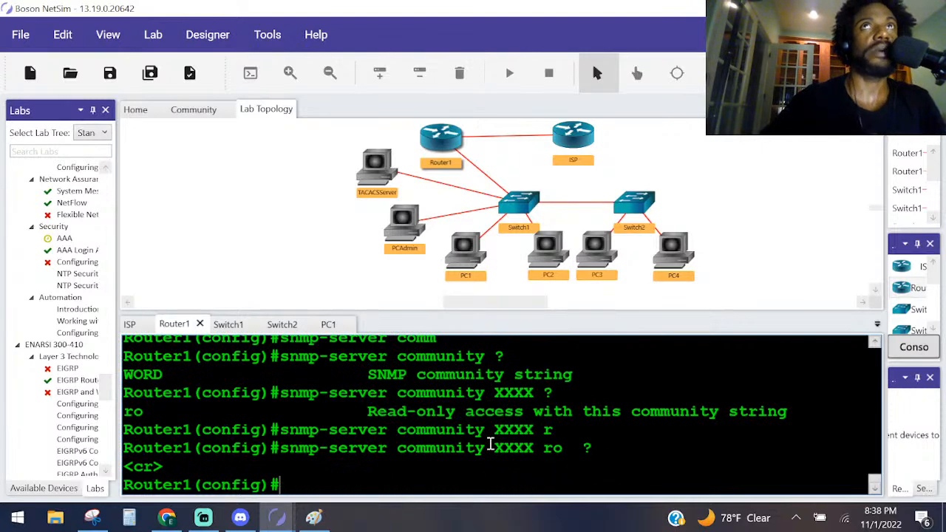
Step: Scroll back through the output and list all snmp-server subcommands with 'snmp-server ?'
{"action": "scroll", "coordinate": [480, 425], "scroll_direction": "up", "scroll_amount": 3}
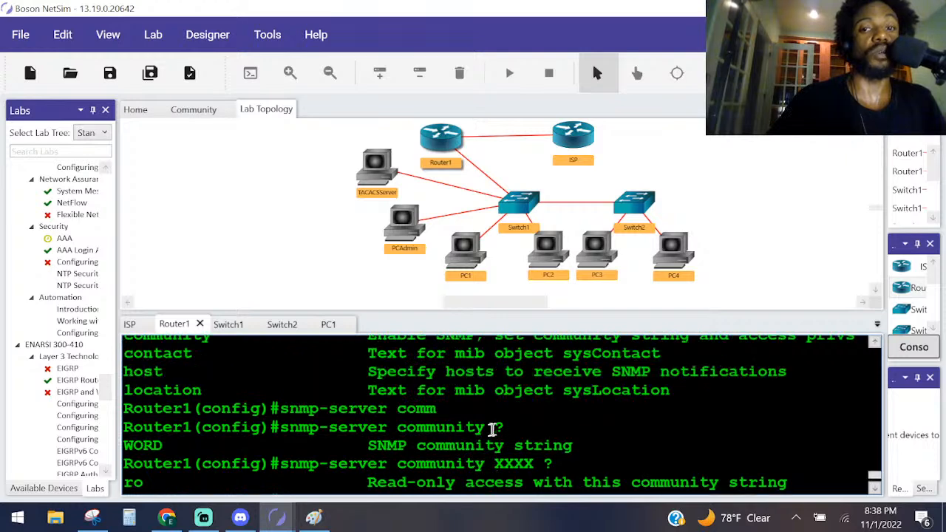
{"action": "scroll", "coordinate": [496, 425], "scroll_direction": "up", "scroll_amount": 3}
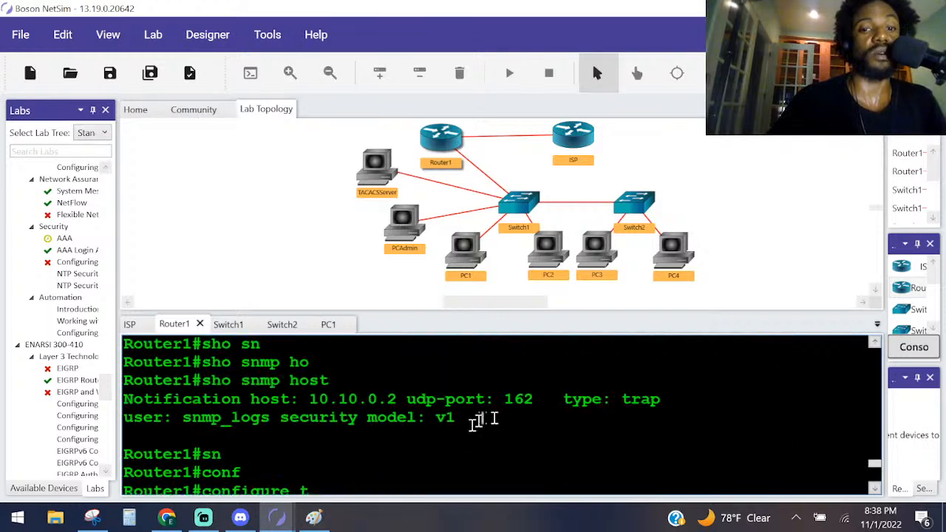
{"action": "scroll", "coordinate": [390, 422], "scroll_direction": "down", "scroll_amount": 6}
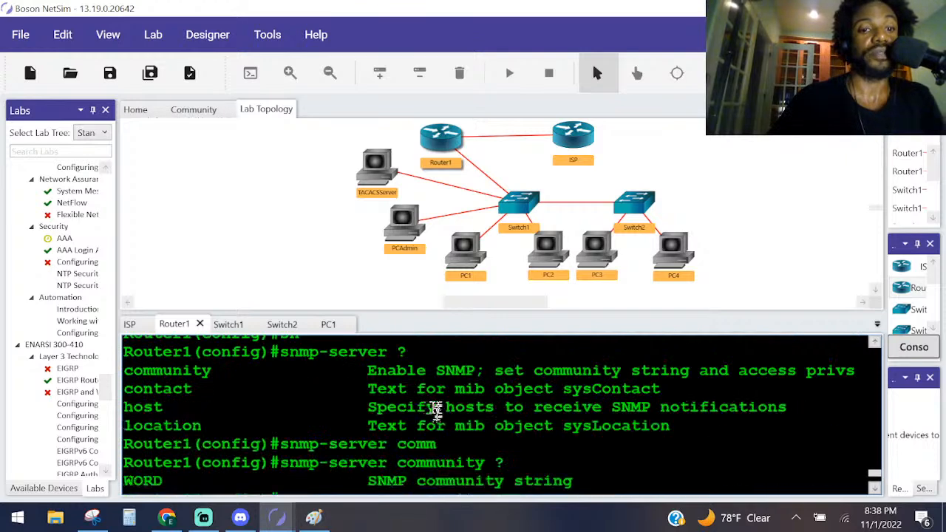
{"action": "type", "text": "sn"}
{"action": "key", "text": "Tab"}
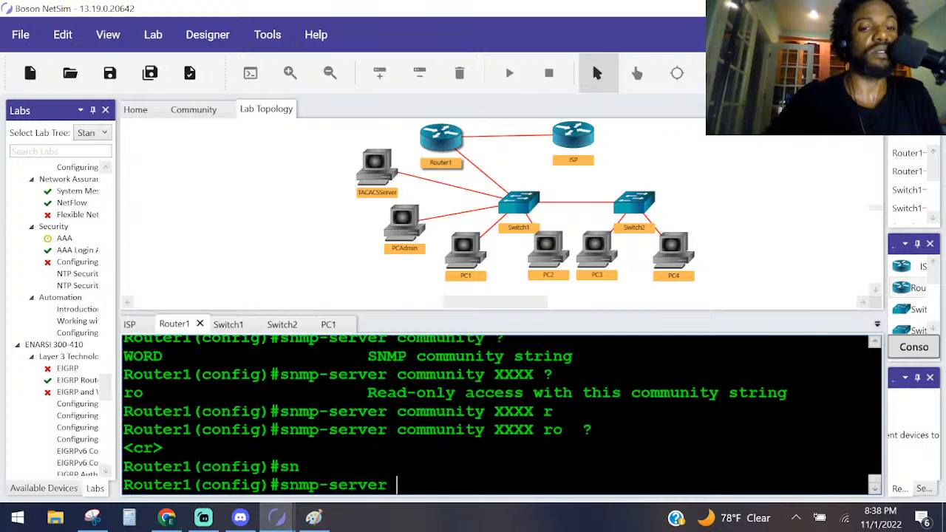
{"action": "type", "text": "?"}
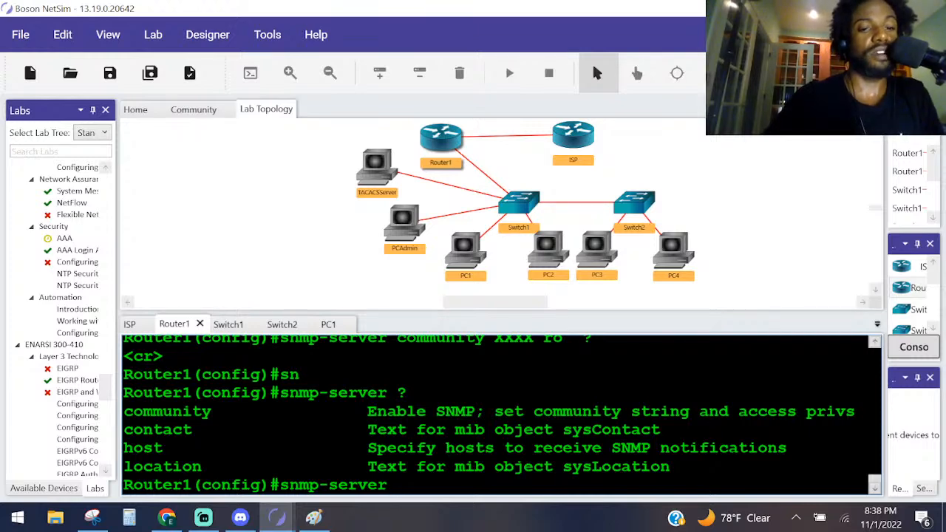
Step: Check help for 'snmp-server host 11.1.1.1 boson' and clear the line unapplied
{"action": "type", "text": "sho"}
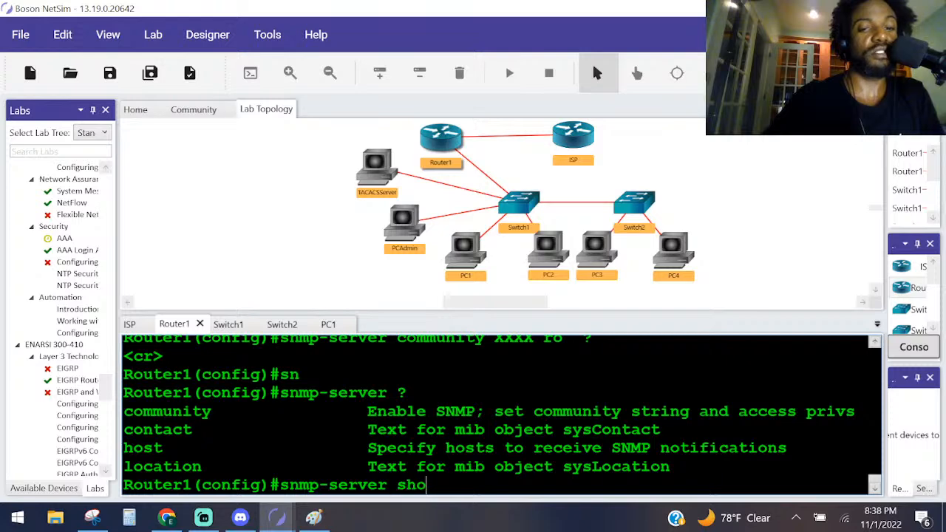
{"action": "key", "text": "BackSpace"}
{"action": "key", "text": "BackSpace"}
{"action": "type", "text": "ho"}
{"action": "key", "text": "BackSpace"}
{"action": "key", "text": "BackSpace"}
{"action": "key", "text": "BackSpace"}
{"action": "type", "text": "hos"}
{"action": "key", "text": "Tab"}
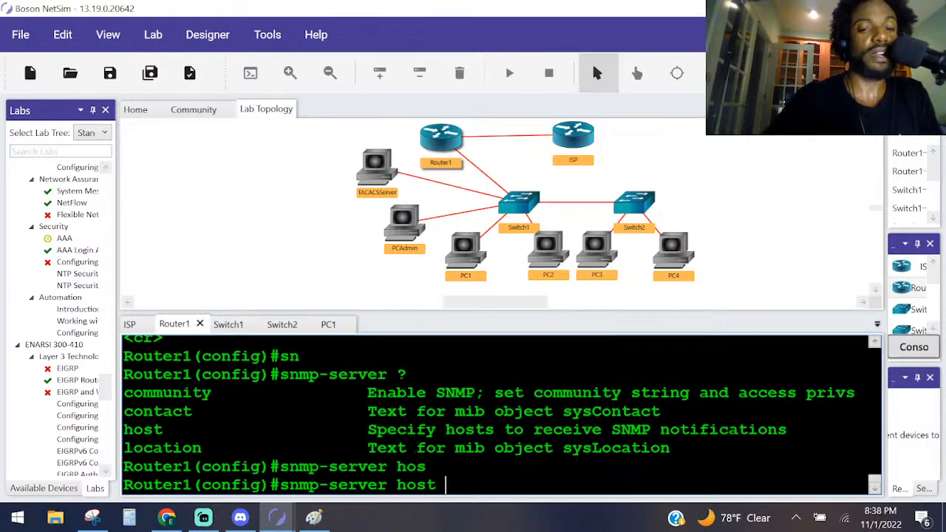
{"action": "type", "text": "?1..1.1"}
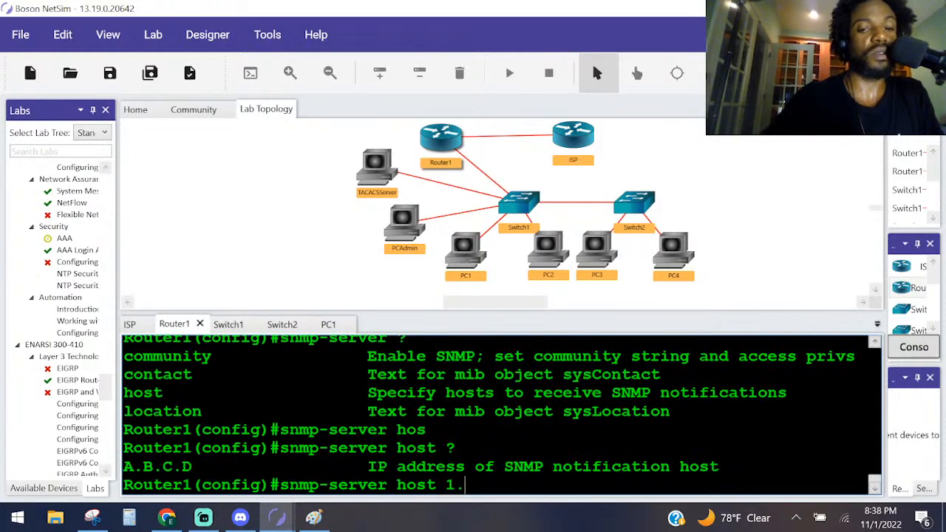
{"action": "key", "text": "BackSpace"}
{"action": "key", "text": "BackSpace"}
{"action": "key", "text": "BackSpace"}
{"action": "key", "text": "BackSpace"}
{"action": "key", "text": "BackSpace"}
{"action": "type", "text": "1.1.1"}
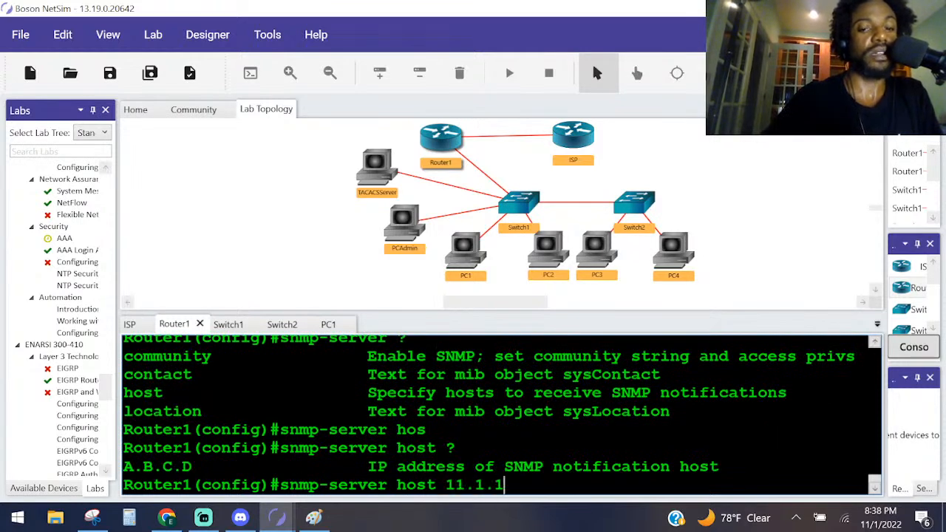
{"action": "type", "text": ".1 ?"}
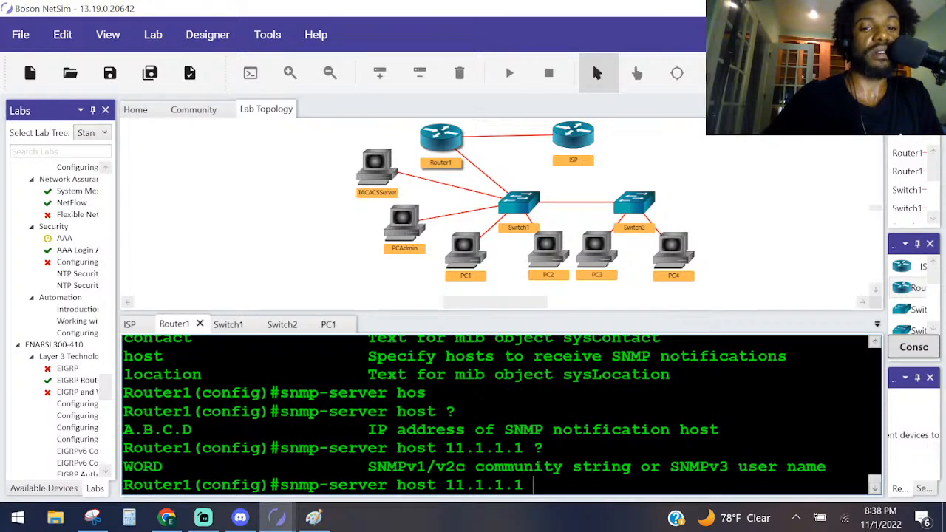
{"action": "type", "text": "boson ?"}
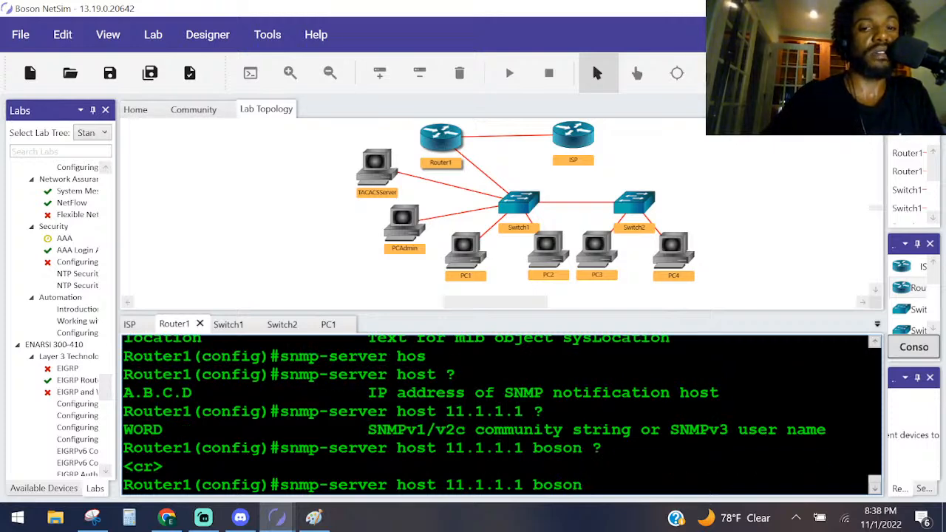
{"action": "key", "text": "BackSpace"}
{"action": "key", "text": "BackSpace"}
{"action": "key", "text": "BackSpace"}
{"action": "key", "text": "BackSpace"}
{"action": "key", "text": "BackSpace"}
{"action": "key", "text": "BackSpace"}
{"action": "key", "text": "BackSpace"}
{"action": "key", "text": "BackSpace"}
{"action": "key", "text": "BackSpace"}
{"action": "key", "text": "BackSpace"}
{"action": "key", "text": "BackSpace"}
{"action": "key", "text": "BackSpace"}
{"action": "key", "text": "BackSpace"}
{"action": "key", "text": "BackSpace"}
{"action": "key", "text": "BackSpace"}
{"action": "key", "text": "BackSpace"}
{"action": "key", "text": "BackSpace"}
{"action": "key", "text": "BackSpace"}
{"action": "key", "text": "BackSpace"}
{"action": "key", "text": "BackSpace"}
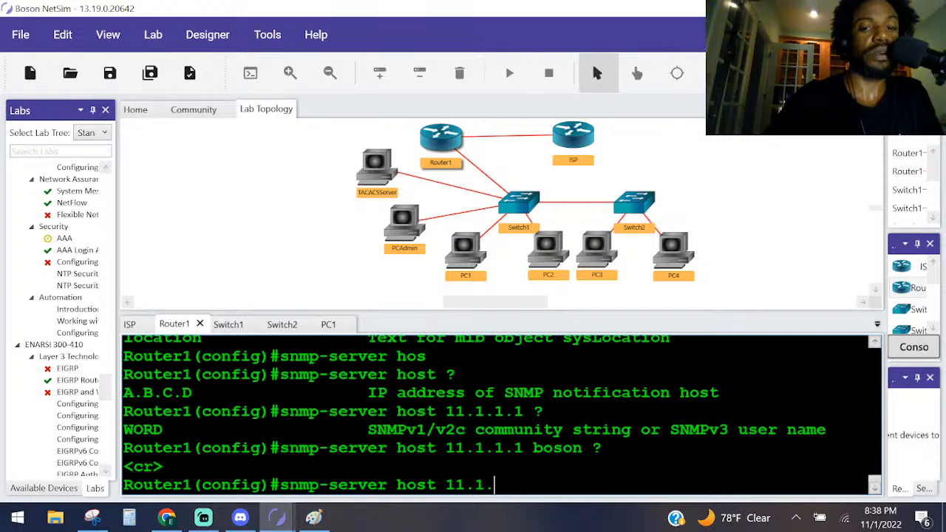
Step: Try typing 'snmp-server version', then clear the line without applying it
{"action": "type", "text": "sn"}
{"action": "key", "text": "Tab"}
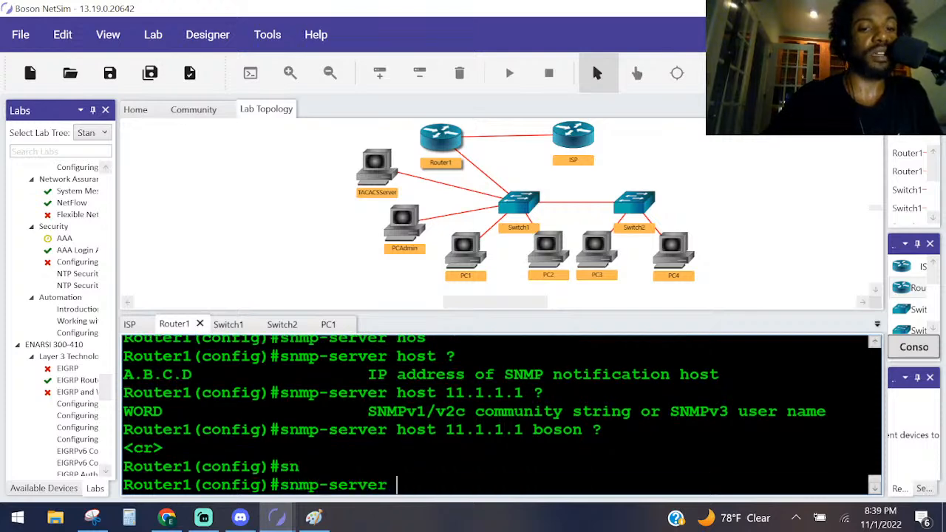
{"action": "type", "text": "ver"}
{"action": "key", "text": "Tab"}
{"action": "type", "text": "sion"}
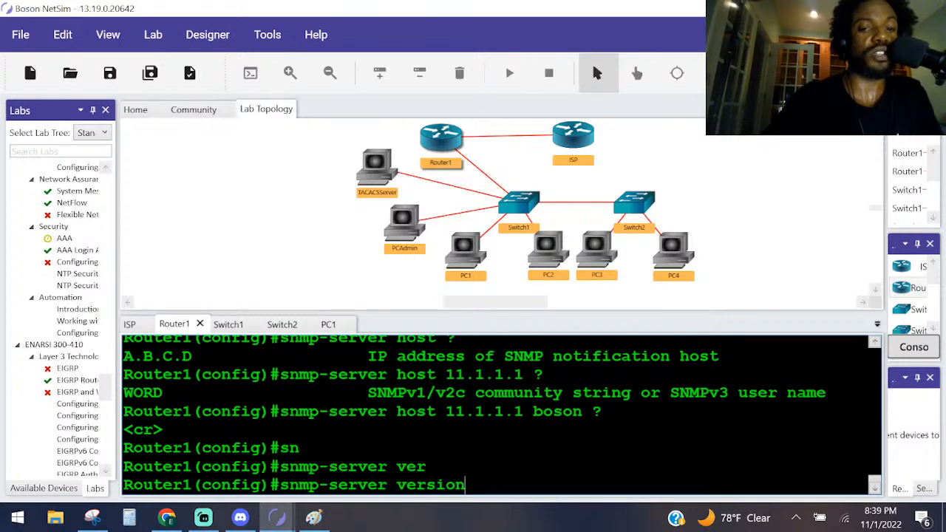
{"action": "key", "text": "BackSpace"}
{"action": "key", "text": "BackSpace"}
{"action": "key", "text": "BackSpace"}
{"action": "key", "text": "BackSpace"}
{"action": "key", "text": "BackSpace"}
{"action": "key", "text": "BackSpace"}
{"action": "key", "text": "BackSpace"}
{"action": "key", "text": "BackSpace"}
{"action": "key", "text": "BackSpace"}
{"action": "key", "text": "BackSpace"}
{"action": "key", "text": "BackSpace"}
{"action": "key", "text": "BackSpace"}
{"action": "key", "text": "BackSpace"}
{"action": "key", "text": "BackSpace"}
{"action": "key", "text": "BackSpace"}
{"action": "key", "text": "BackSpace"}
{"action": "key", "text": "BackSpace"}
{"action": "key", "text": "BackSpace"}
{"action": "key", "text": "BackSpace"}
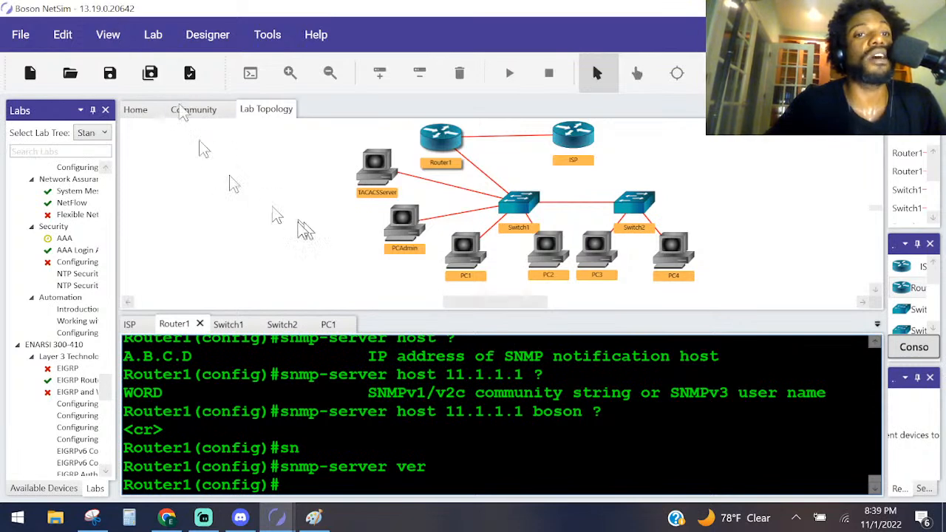
{"action": "left_click", "coordinate": [153, 38]}
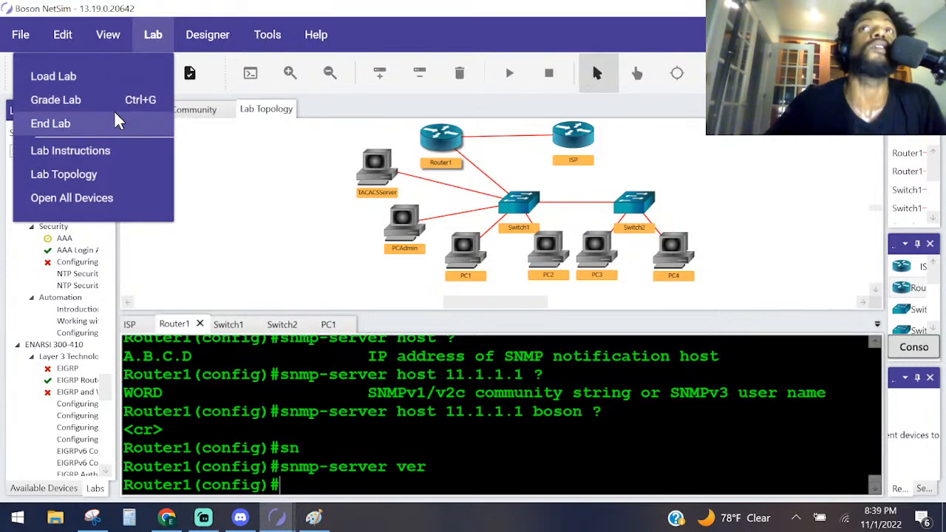
{"action": "key", "text": "Escape"}
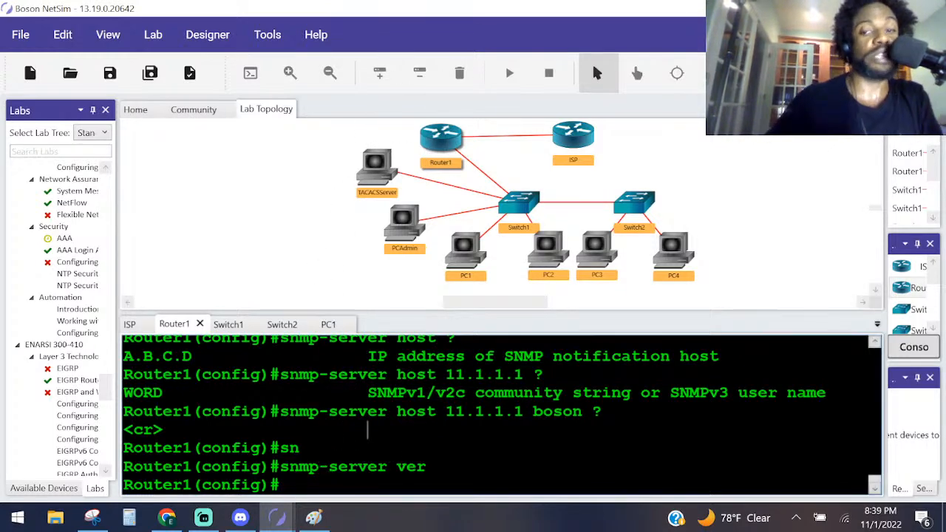
Step: Exit configuration mode and re-enter global configuration with 'configure terminal'
{"action": "key", "text": "Return"}
{"action": "key", "text": "Return"}
{"action": "key", "text": "Return"}
{"action": "key", "text": "ctrl+z"}
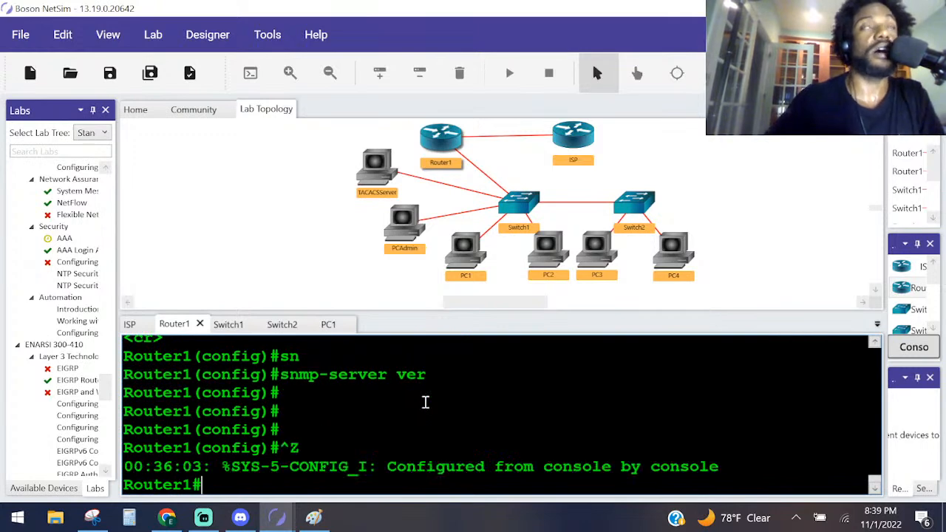
{"action": "type", "text": "cons"}
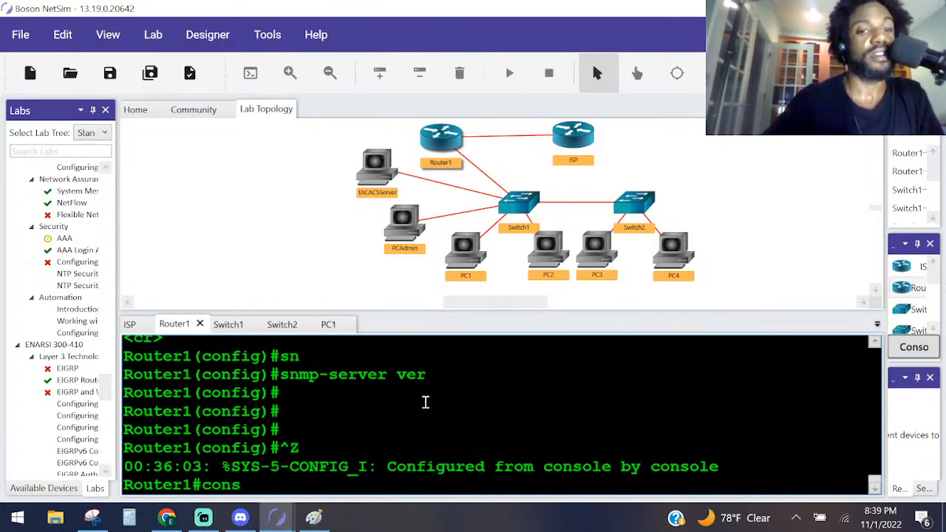
{"action": "key", "text": "Tab"}
{"action": "key", "text": "BackSpace"}
{"action": "type", "text": "f"}
{"action": "key", "text": "Tab"}
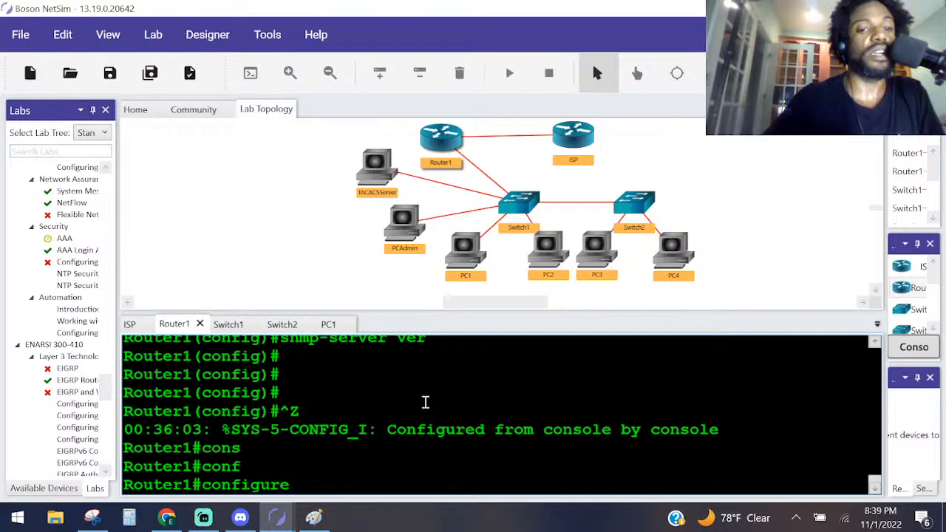
{"action": "type", "text": "t"}
{"action": "key", "text": "Tab"}
{"action": "key", "text": "Return"}
Step: Enable AAA on Router1 with 'aaa new-model'
{"action": "type", "text": "aa"}
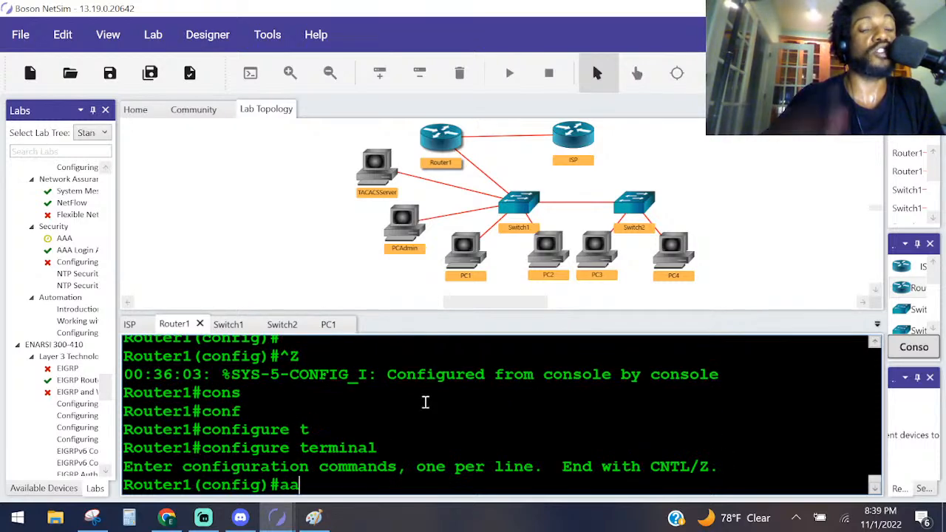
{"action": "key", "text": "Tab"}
{"action": "type", "text": "ne"}
{"action": "key", "text": "Tab"}
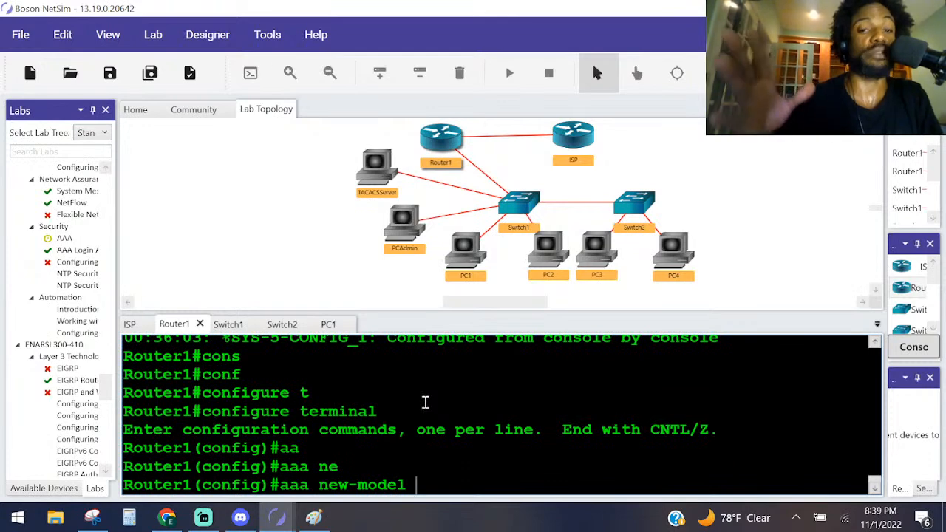
{"action": "key", "text": "Return"}
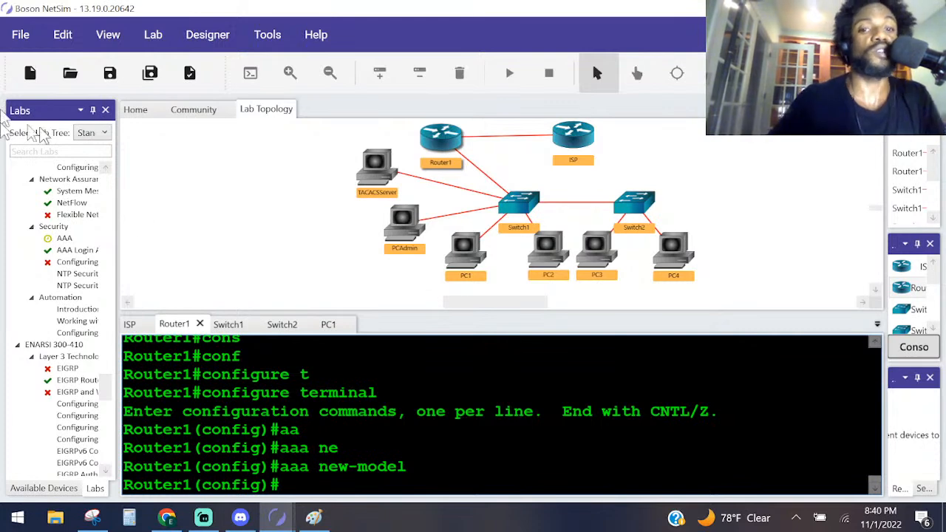
Step: Undo the old Paint markings and circle TACACSServer, attached to Switch1 Fa0/6
{"action": "left_click", "coordinate": [309, 519]}
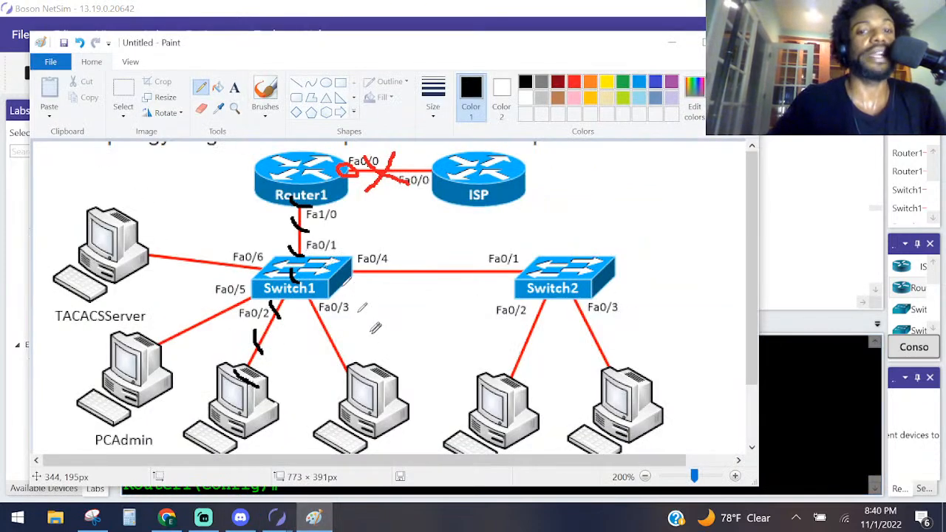
{"action": "key", "text": "ctrl+z"}
{"action": "key", "text": "ctrl+z"}
{"action": "key", "text": "ctrl+z"}
{"action": "key", "text": "ctrl+z"}
{"action": "key", "text": "ctrl+z"}
{"action": "key", "text": "ctrl+z"}
{"action": "key", "text": "ctrl+z"}
{"action": "key", "text": "ctrl+z"}
{"action": "key", "text": "ctrl+z"}
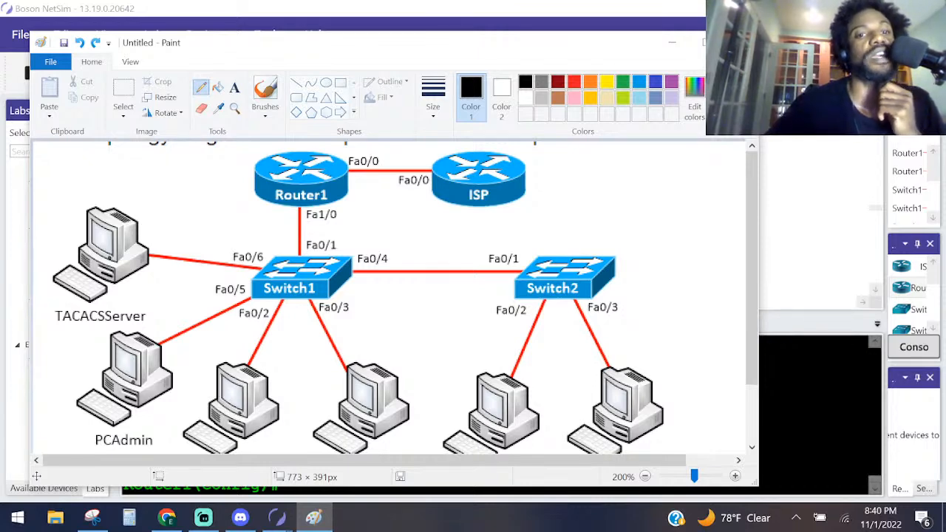
{"action": "mouse_move", "coordinate": [132, 269]}
{"action": "left_mouse_down"}
{"action": "mouse_move", "coordinate": [77, 303]}
{"action": "mouse_move", "coordinate": [170, 278]}
{"action": "mouse_move", "coordinate": [102, 178]}
{"action": "mouse_move", "coordinate": [64, 272]}
{"action": "mouse_move", "coordinate": [101, 288]}
{"action": "left_mouse_up"}
{"action": "scroll", "coordinate": [208, 238], "scroll_direction": "down", "scroll_amount": 2}
{"action": "scroll", "coordinate": [208, 238], "scroll_direction": "up", "scroll_amount": 2}
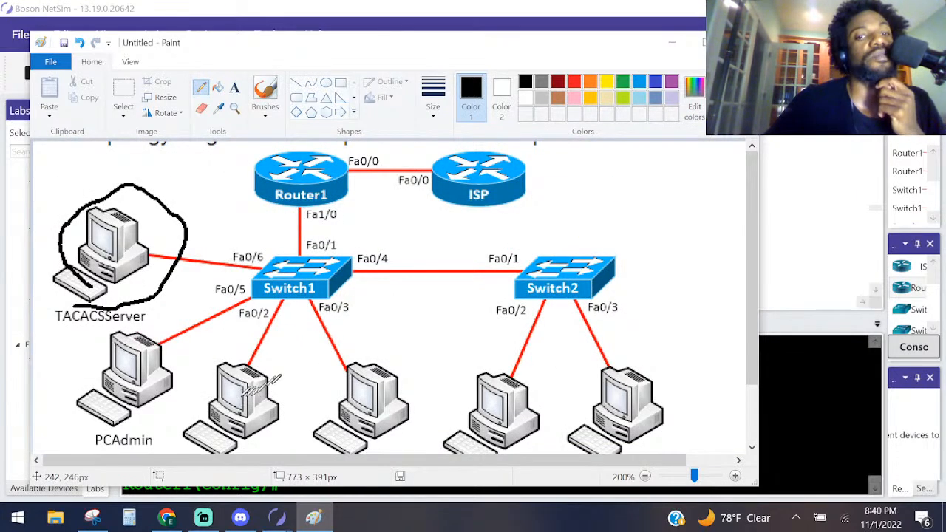
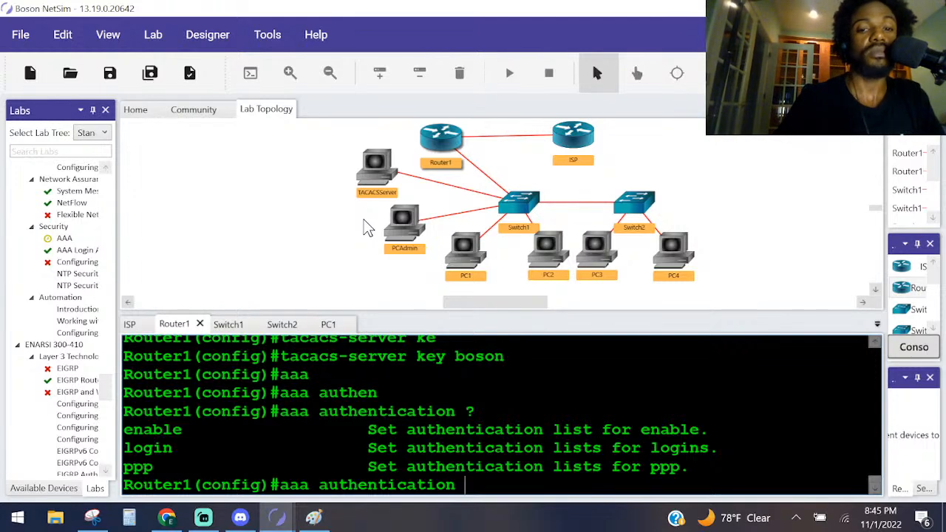
Step: Begin the 'aaa authentication login aaa_authentication' list and review its method options, highlighting Use Server-group
{"action": "key", "text": "Tab"}
{"action": "type", "text": "?"}
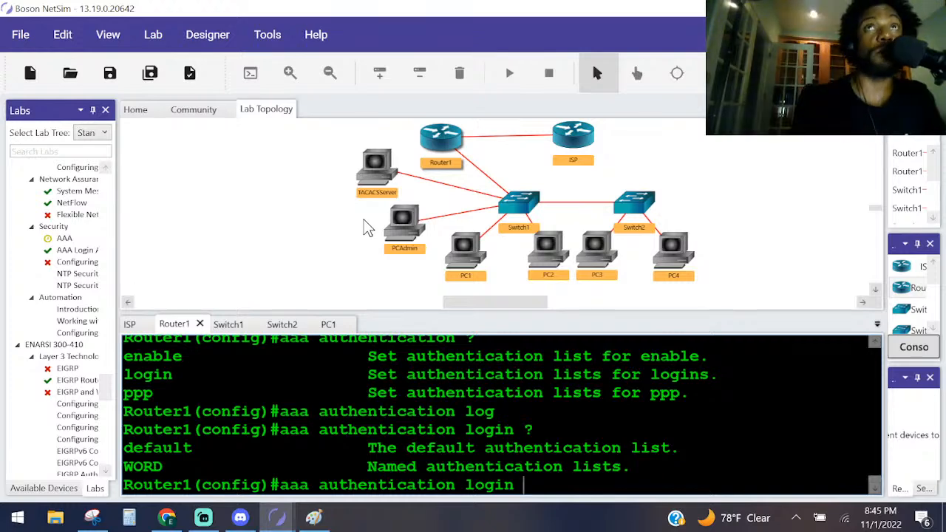
{"action": "type", "text": "aaa"}
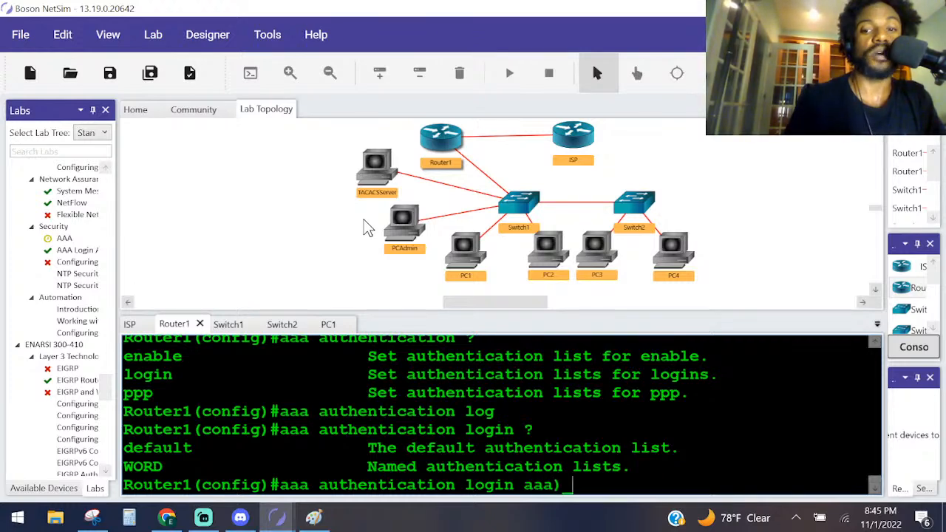
{"action": "type", "text": "_authentication"}
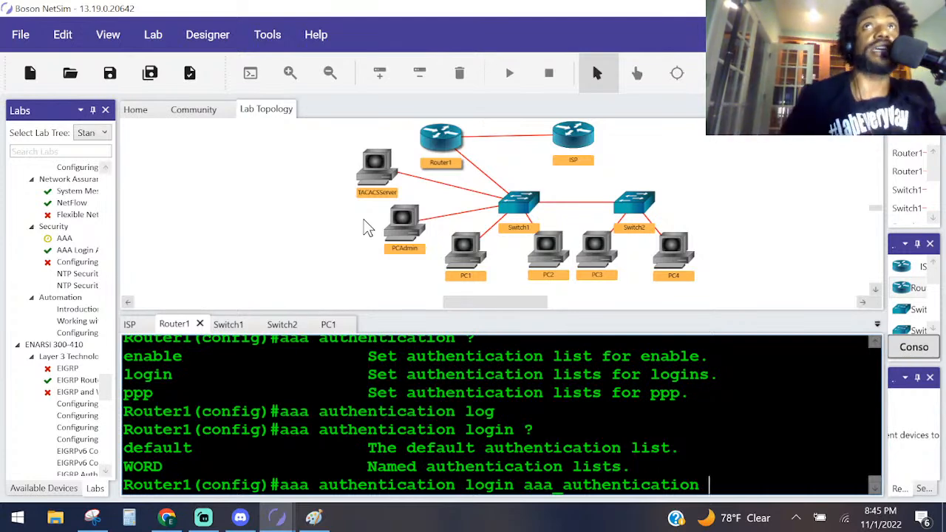
{"action": "type", "text": "?"}
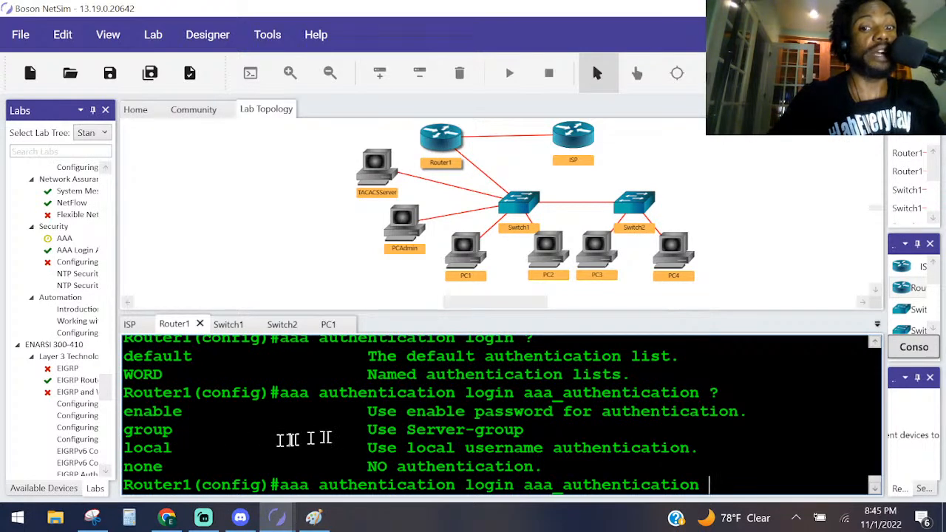
{"action": "left_click_drag", "start_coordinate": [369, 430], "coordinate": [537, 432]}
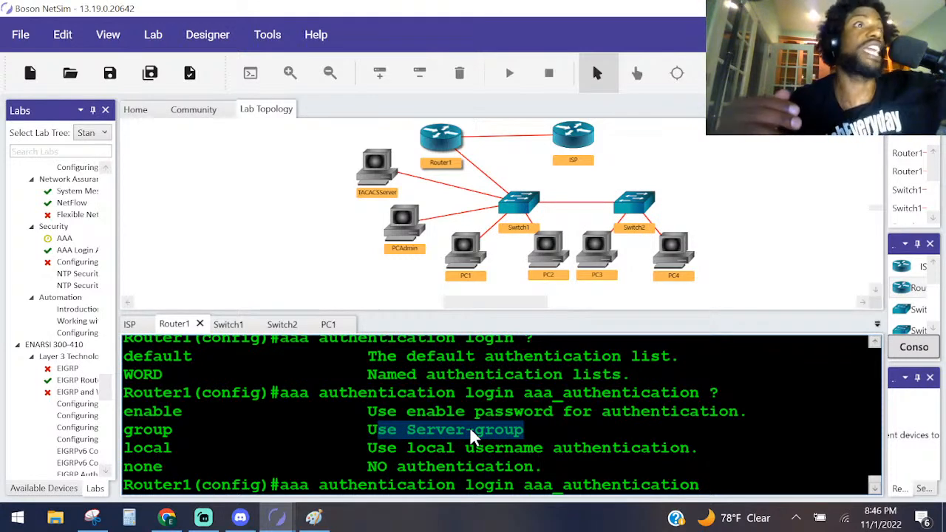
{"action": "left_click", "coordinate": [325, 519]}
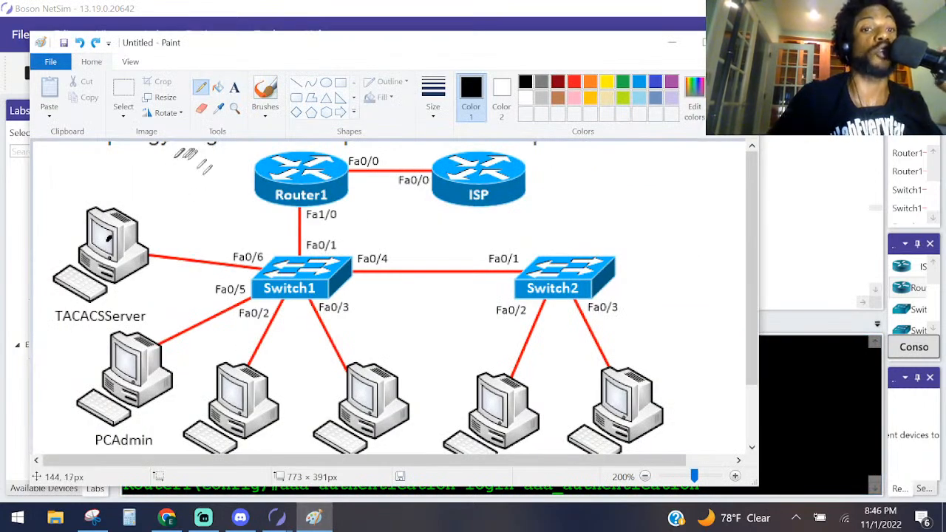
Step: Sketch T boxes above TACACSServer and underline PCAdmin, undoing a stray line to Switch2
{"action": "mouse_move", "coordinate": [120, 189]}
{"action": "left_mouse_down"}
{"action": "mouse_move", "coordinate": [156, 193]}
{"action": "mouse_move", "coordinate": [120, 155]}
{"action": "mouse_move", "coordinate": [66, 194]}
{"action": "mouse_move", "coordinate": [89, 152]}
{"action": "mouse_move", "coordinate": [70, 159]}
{"action": "mouse_move", "coordinate": [72, 185]}
{"action": "mouse_move", "coordinate": [79, 169]}
{"action": "left_mouse_up"}
{"action": "mouse_move", "coordinate": [140, 170]}
{"action": "left_mouse_down"}
{"action": "mouse_move", "coordinate": [140, 184]}
{"action": "mouse_move", "coordinate": [146, 169]}
{"action": "left_mouse_up"}
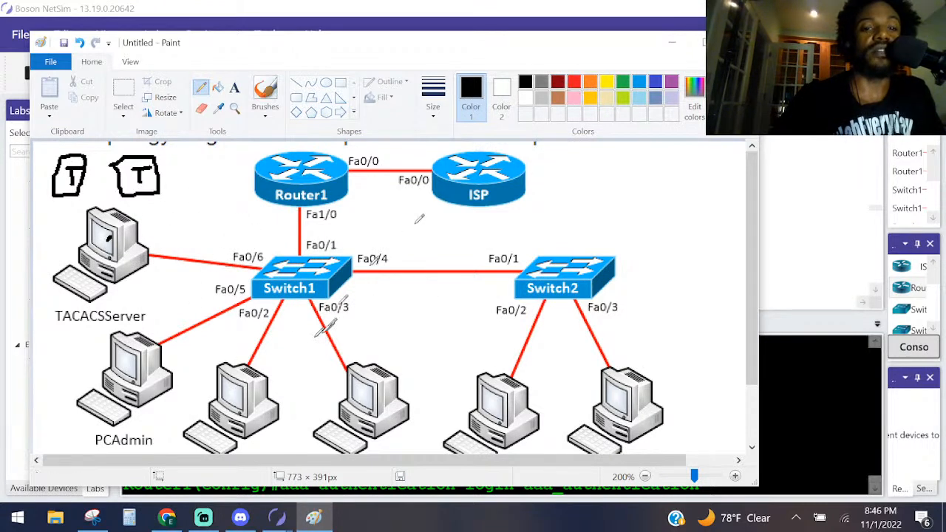
{"action": "left_click_drag", "start_coordinate": [106, 446], "coordinate": [147, 447]}
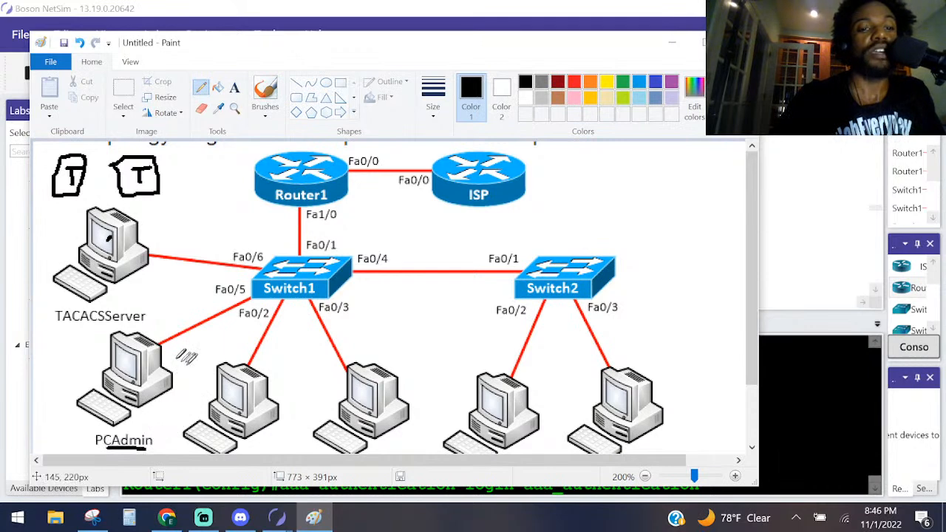
{"action": "mouse_move", "coordinate": [176, 361]}
{"action": "left_mouse_down"}
{"action": "mouse_move", "coordinate": [310, 291]}
{"action": "mouse_move", "coordinate": [503, 288]}
{"action": "mouse_move", "coordinate": [543, 278]}
{"action": "left_mouse_up"}
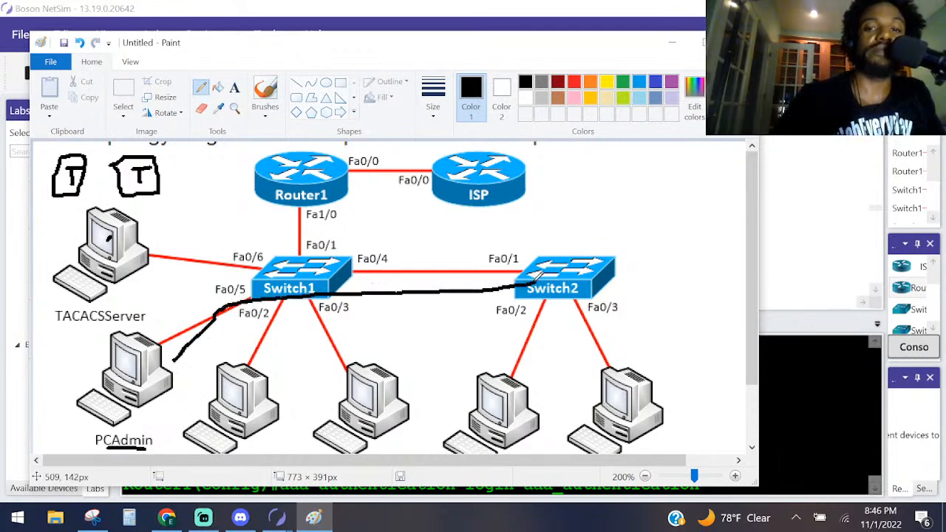
{"action": "key", "text": "ctrl+z"}
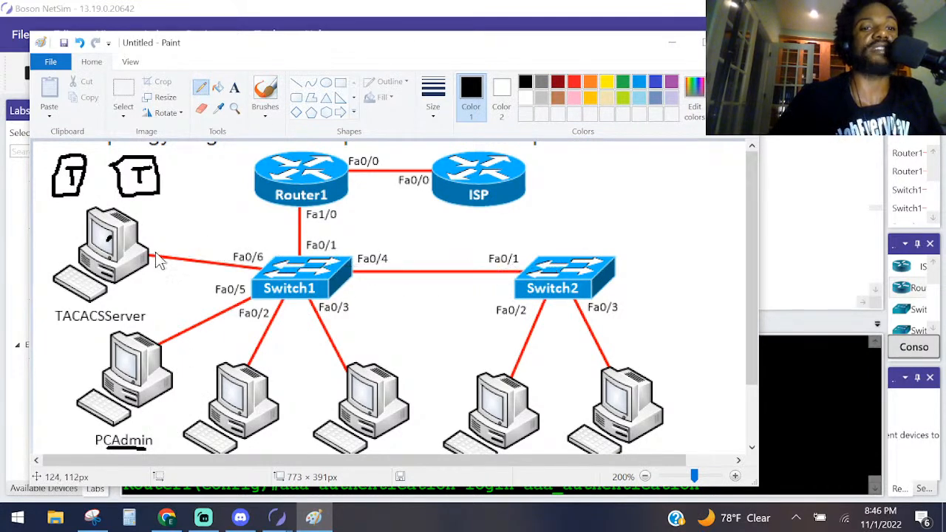
Step: Mark a red X over TACACSServer and cross out the left T box
{"action": "left_click", "coordinate": [574, 82]}
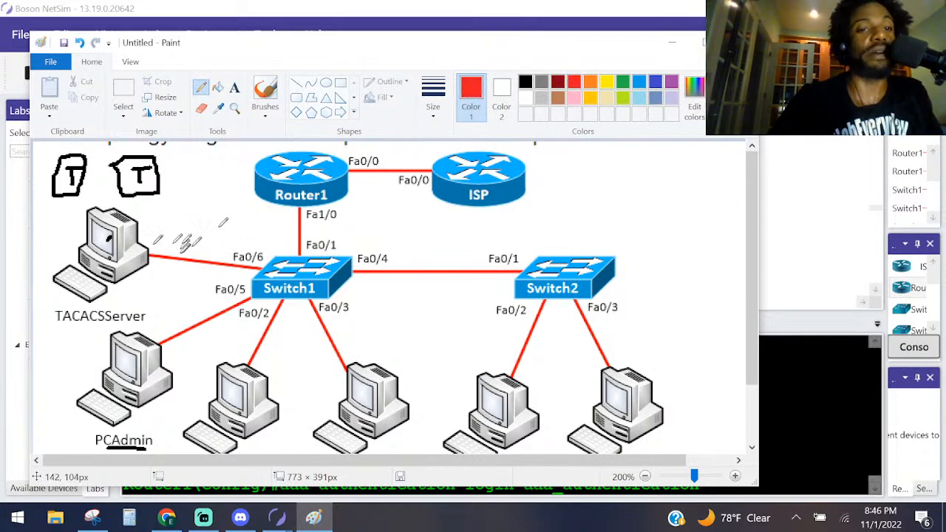
{"action": "left_click_drag", "start_coordinate": [147, 231], "coordinate": [75, 279]}
{"action": "left_click_drag", "start_coordinate": [84, 235], "coordinate": [148, 297]}
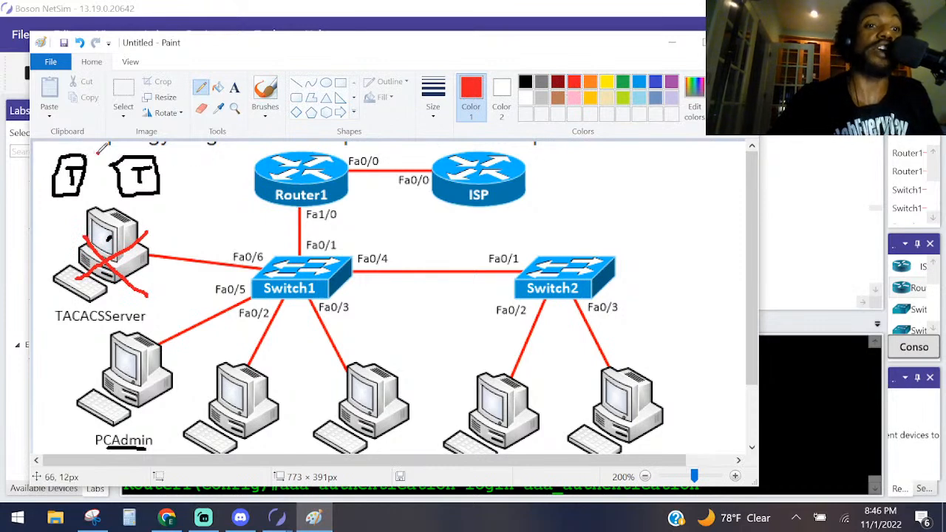
{"action": "mouse_move", "coordinate": [98, 155]}
{"action": "left_mouse_down"}
{"action": "mouse_move", "coordinate": [37, 194]}
{"action": "mouse_move", "coordinate": [72, 181]}
{"action": "mouse_move", "coordinate": [90, 194]}
{"action": "left_mouse_up"}
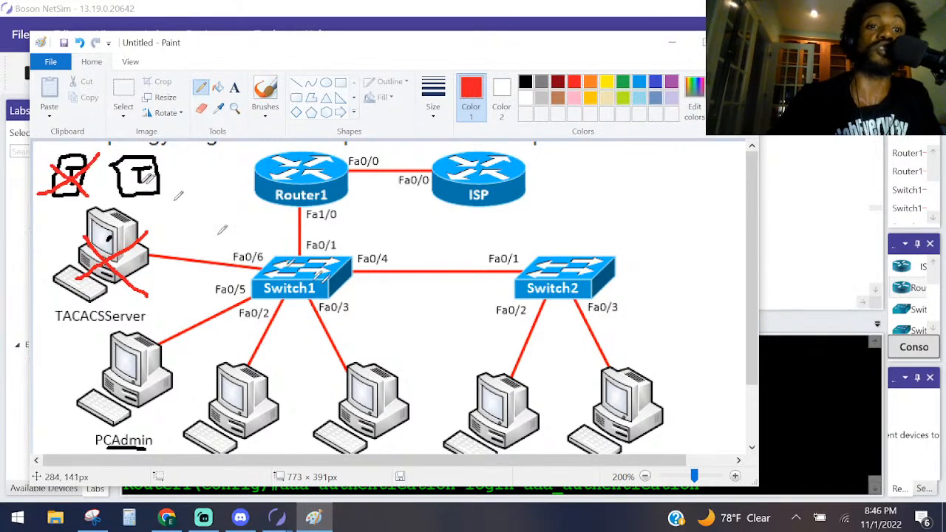
{"action": "left_click", "coordinate": [524, 81]}
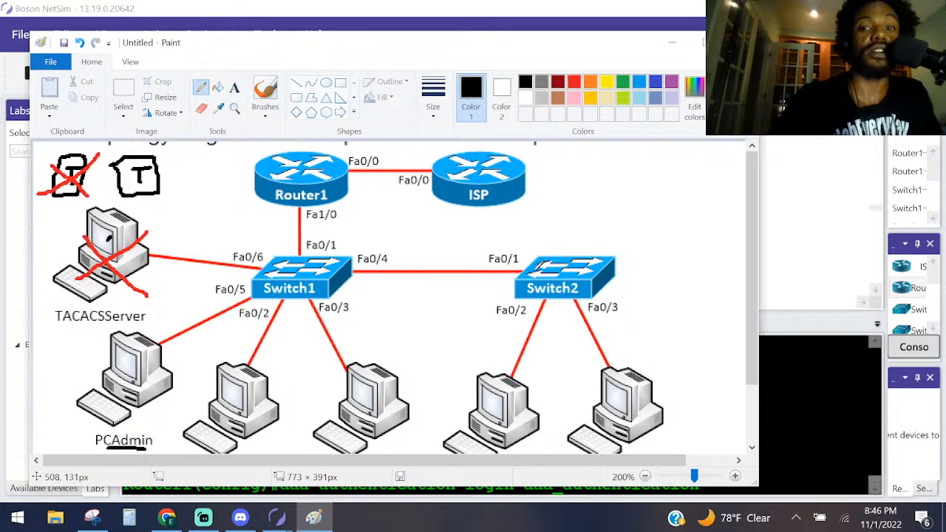
Step: Discard trial lines from Switch2 and circle the T box and TACACSServer in black
{"action": "mouse_move", "coordinate": [544, 271]}
{"action": "left_mouse_down"}
{"action": "mouse_move", "coordinate": [129, 270]}
{"action": "mouse_move", "coordinate": [157, 270]}
{"action": "mouse_move", "coordinate": [99, 216]}
{"action": "mouse_move", "coordinate": [88, 189]}
{"action": "left_mouse_up"}
{"action": "key", "text": "ctrl+z"}
{"action": "key", "text": "ctrl+z"}
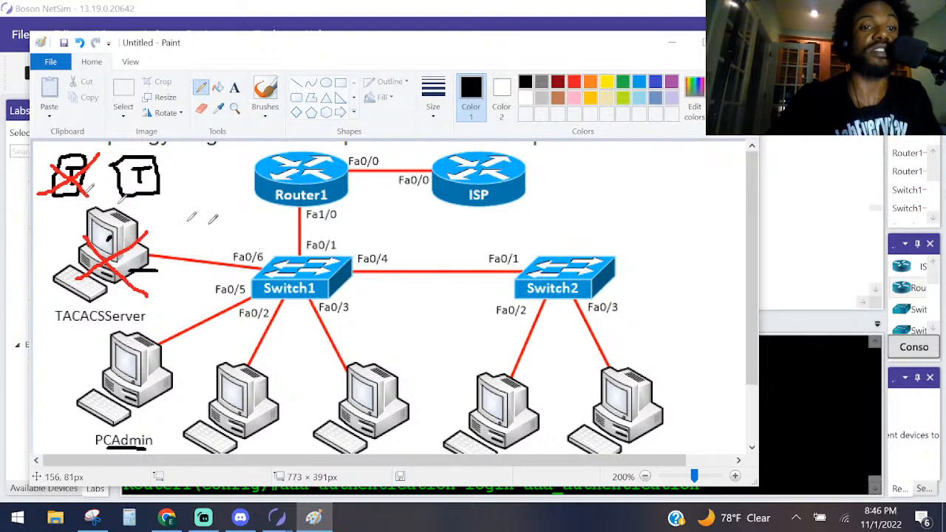
{"action": "mouse_move", "coordinate": [480, 254]}
{"action": "left_mouse_down"}
{"action": "mouse_move", "coordinate": [412, 243]}
{"action": "mouse_move", "coordinate": [148, 156]}
{"action": "left_mouse_up"}
{"action": "key", "text": "ctrl+z"}
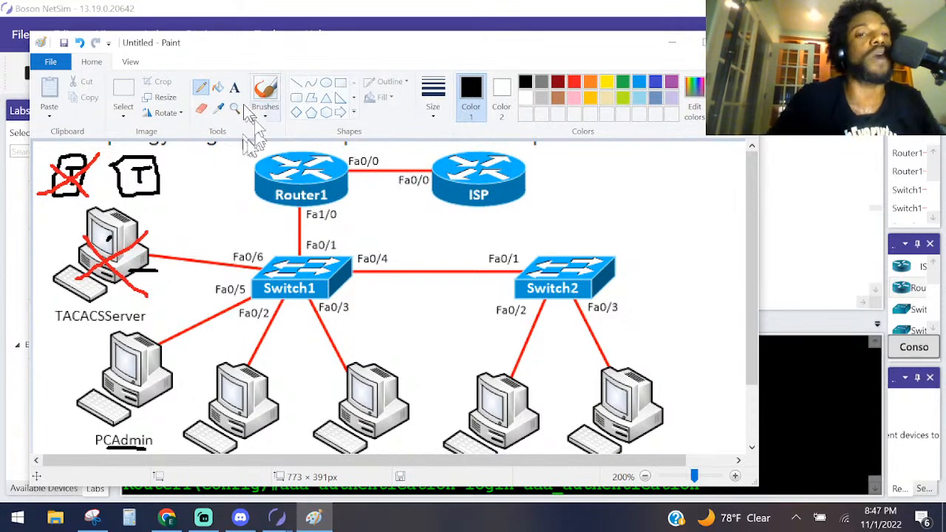
{"action": "mouse_move", "coordinate": [159, 206]}
{"action": "left_mouse_down"}
{"action": "mouse_move", "coordinate": [134, 140]}
{"action": "mouse_move", "coordinate": [50, 222]}
{"action": "mouse_move", "coordinate": [174, 279]}
{"action": "mouse_move", "coordinate": [184, 168]}
{"action": "left_mouse_up"}
{"action": "left_click", "coordinate": [779, 395]}
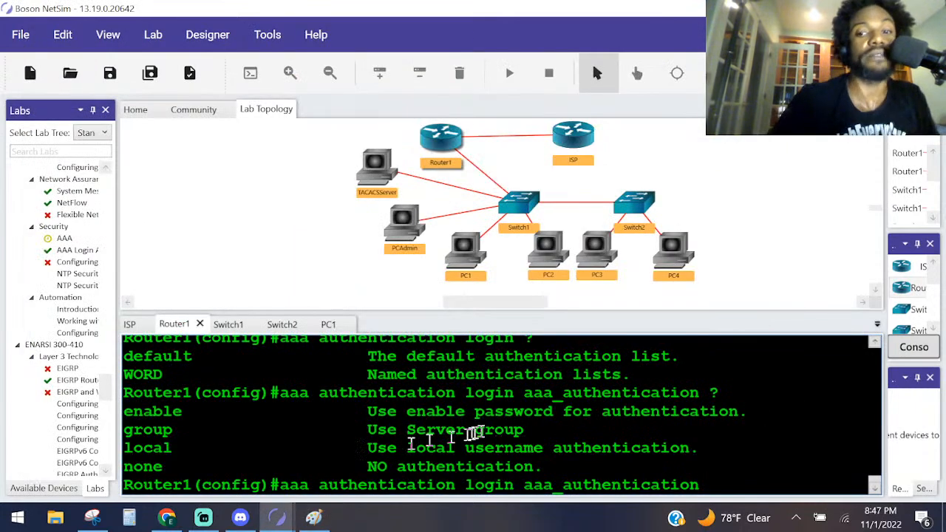
Step: Add 'group tacacs+' to the aaa_authentication login list and list the available fallback methods
{"action": "type", "text": "gou"}
{"action": "key", "text": "Tab"}
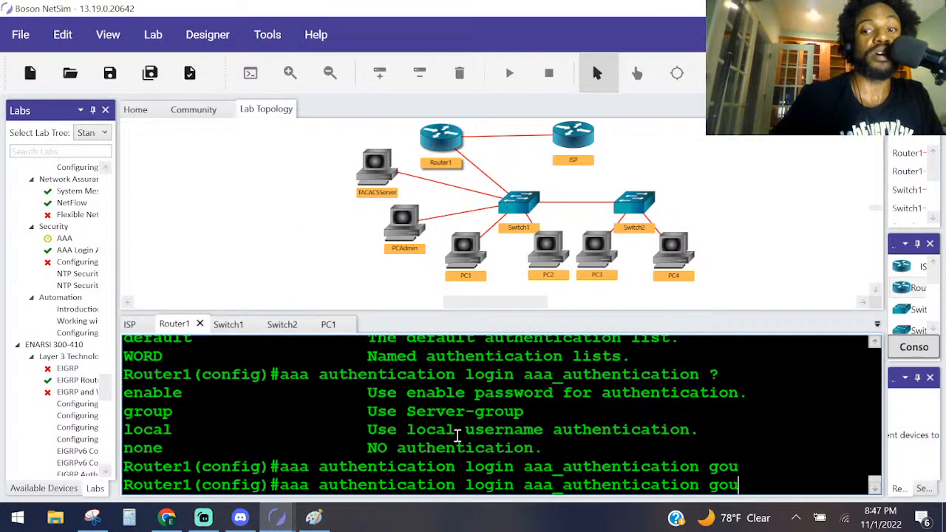
{"action": "type", "text": "gr"}
{"action": "key", "text": "Tab"}
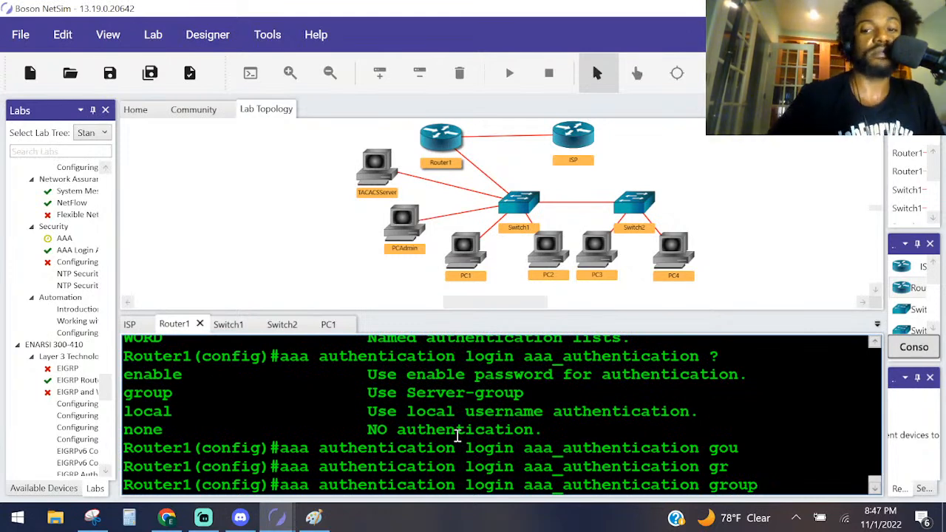
{"action": "type", "text": "?"}
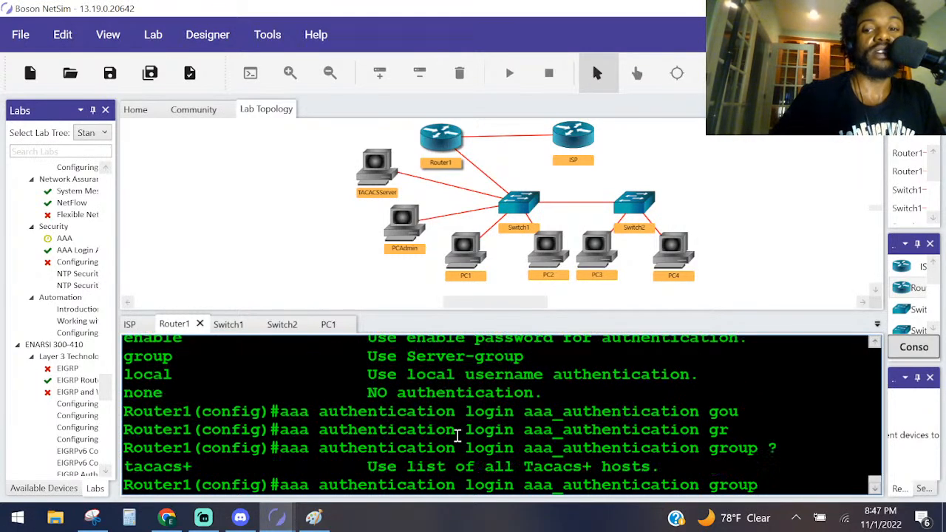
{"action": "type", "text": "tac"}
{"action": "key", "text": "Tab"}
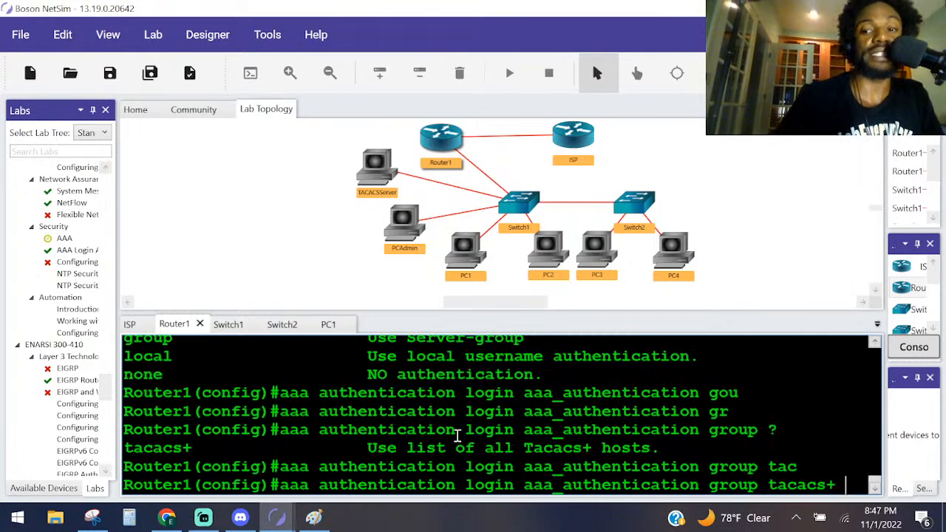
{"action": "type", "text": "?"}
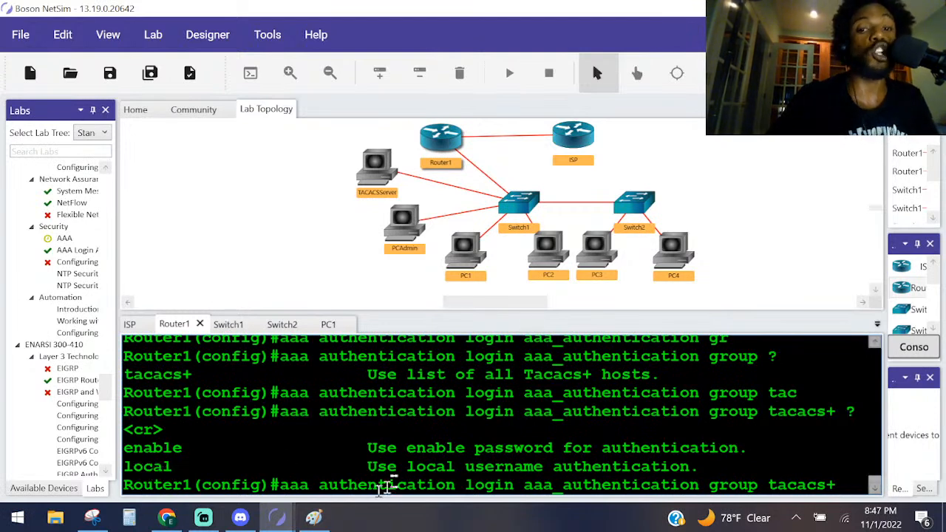
{"action": "left_click", "coordinate": [314, 517]}
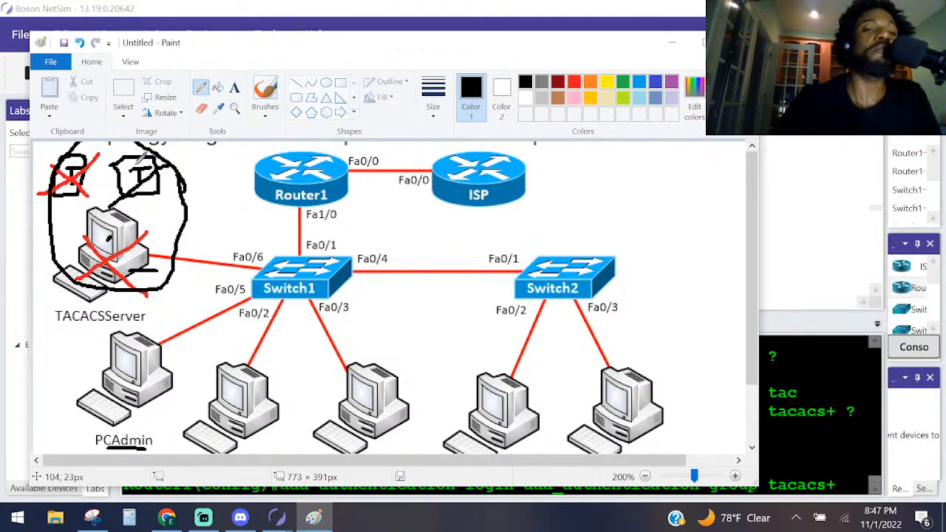
{"action": "left_click_drag", "start_coordinate": [114, 156], "coordinate": [181, 198]}
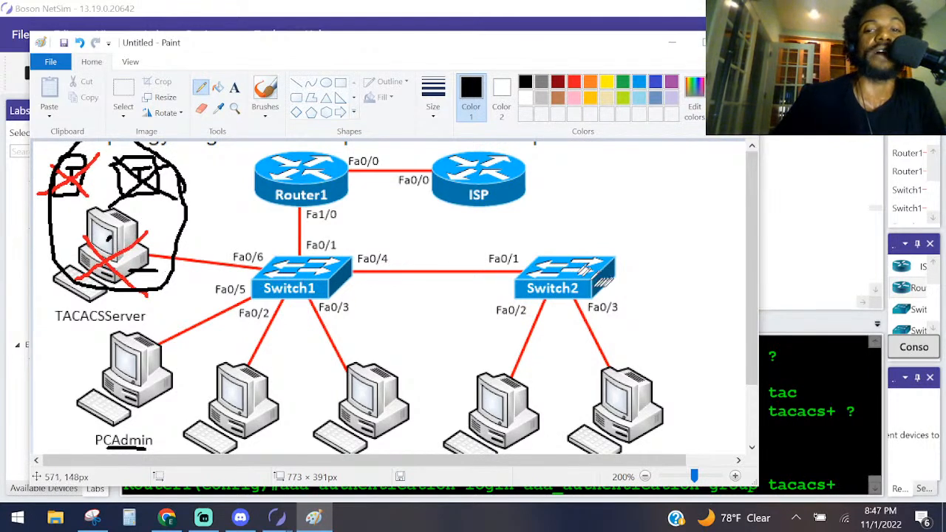
{"action": "mouse_move", "coordinate": [616, 216]}
{"action": "left_mouse_down"}
{"action": "mouse_move", "coordinate": [628, 270]}
{"action": "mouse_move", "coordinate": [669, 216]}
{"action": "mouse_move", "coordinate": [618, 226]}
{"action": "mouse_move", "coordinate": [671, 235]}
{"action": "mouse_move", "coordinate": [627, 259]}
{"action": "left_mouse_up"}
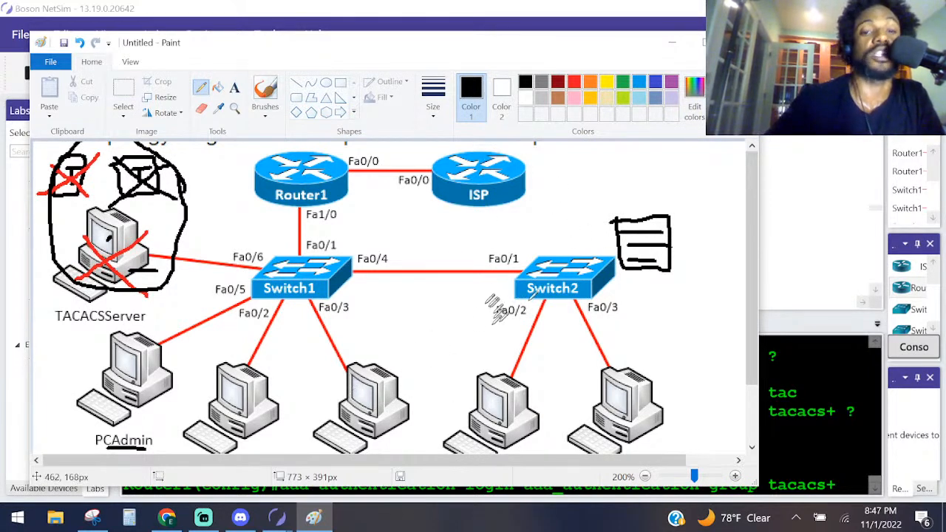
Step: Complete the login list with 'local' fallback, run it, recheck help on the recalled command, then clear the line
{"action": "left_click", "coordinate": [827, 410]}
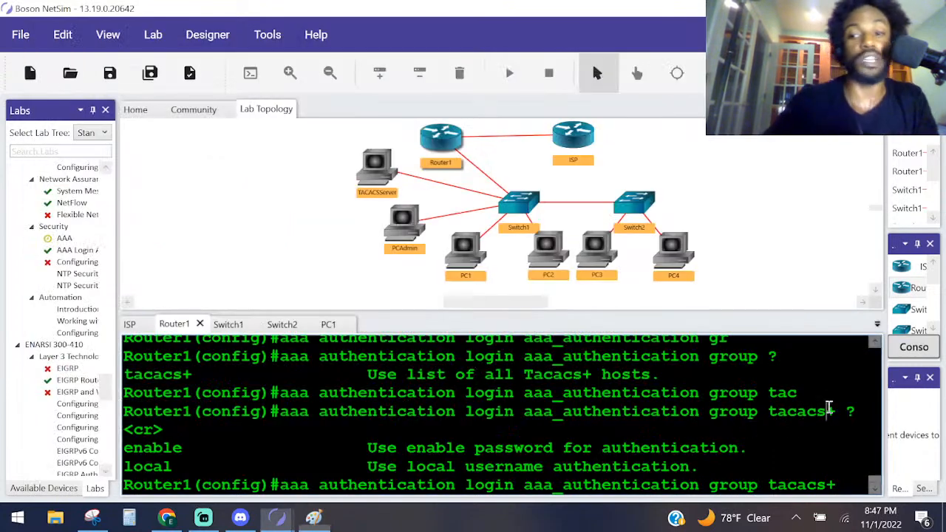
{"action": "type", "text": "local"}
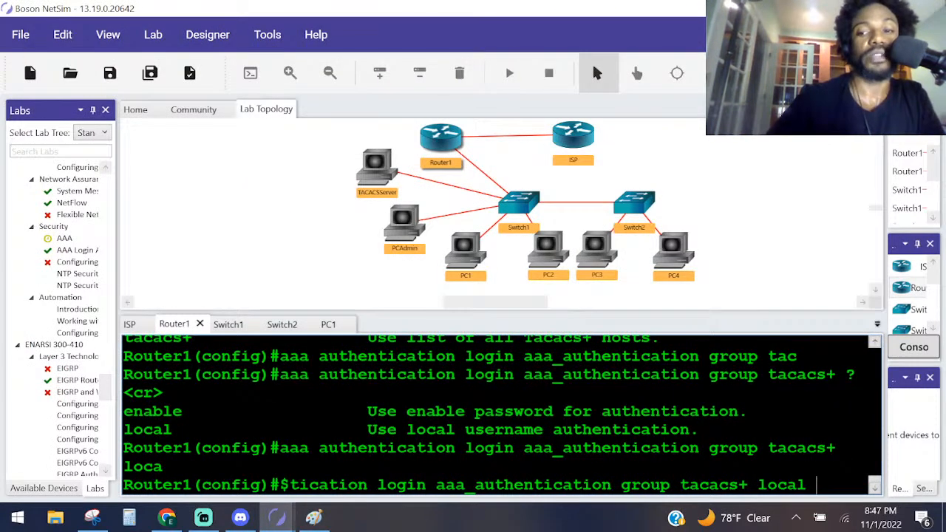
{"action": "key", "text": "Return"}
{"action": "key", "text": "Up"}
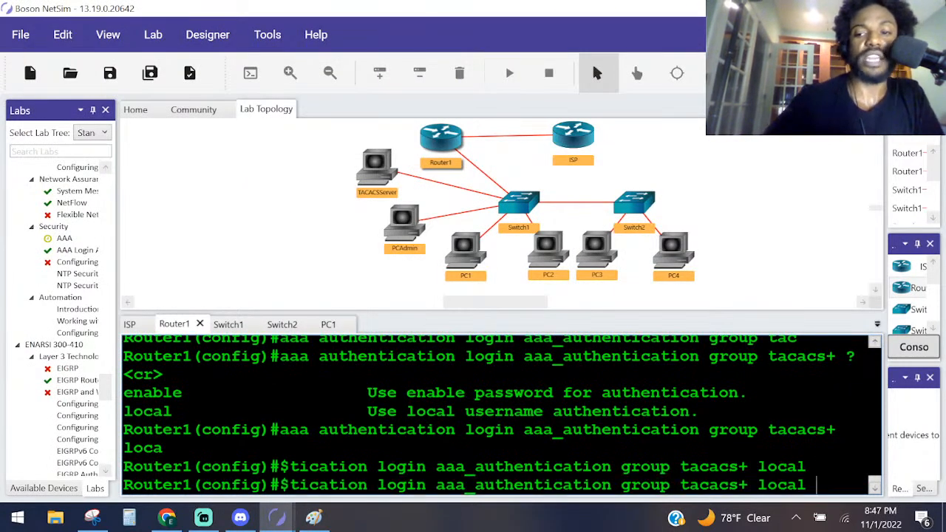
{"action": "type", "text": "?"}
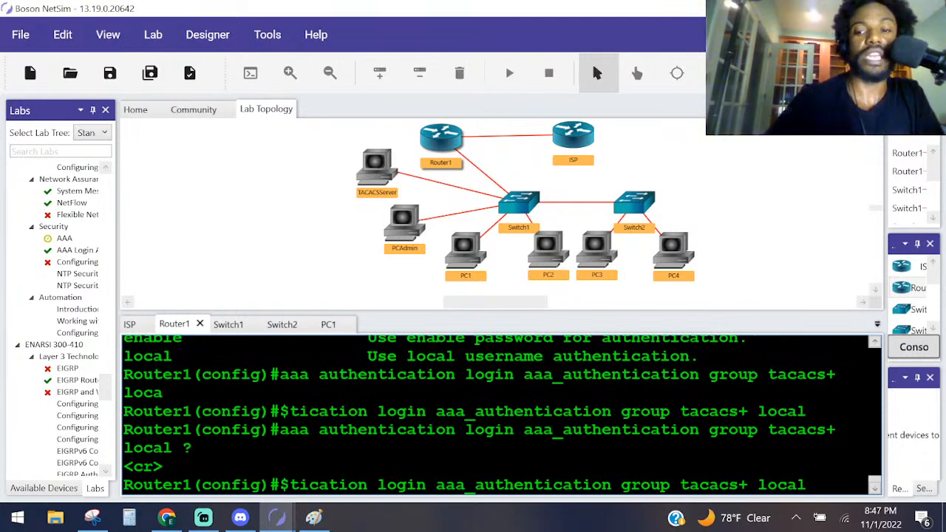
{"action": "type", "text": "?"}
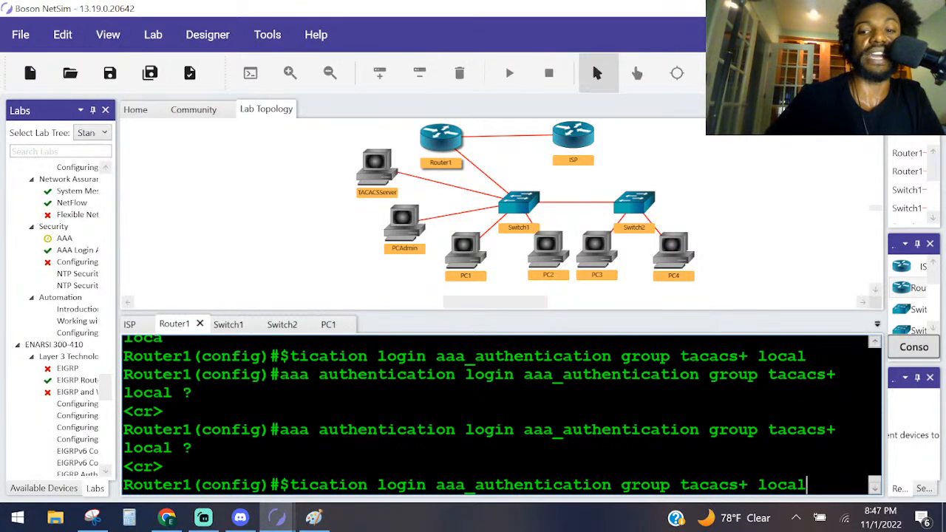
{"action": "key", "text": "BackSpace"}
{"action": "key", "text": "BackSpace"}
{"action": "key", "text": "BackSpace"}
{"action": "key", "text": "BackSpace"}
{"action": "key", "text": "BackSpace"}
{"action": "key", "text": "BackSpace"}
{"action": "key", "text": "BackSpace"}
{"action": "key", "text": "BackSpace"}
{"action": "key", "text": "BackSpace"}
{"action": "key", "text": "BackSpace"}
{"action": "key", "text": "BackSpace"}
{"action": "key", "text": "BackSpace"}
{"action": "key", "text": "BackSpace"}
{"action": "key", "text": "BackSpace"}
{"action": "key", "text": "BackSpace"}
{"action": "key", "text": "BackSpace"}
{"action": "key", "text": "BackSpace"}
{"action": "key", "text": "BackSpace"}
{"action": "key", "text": "BackSpace"}
{"action": "key", "text": "BackSpace"}
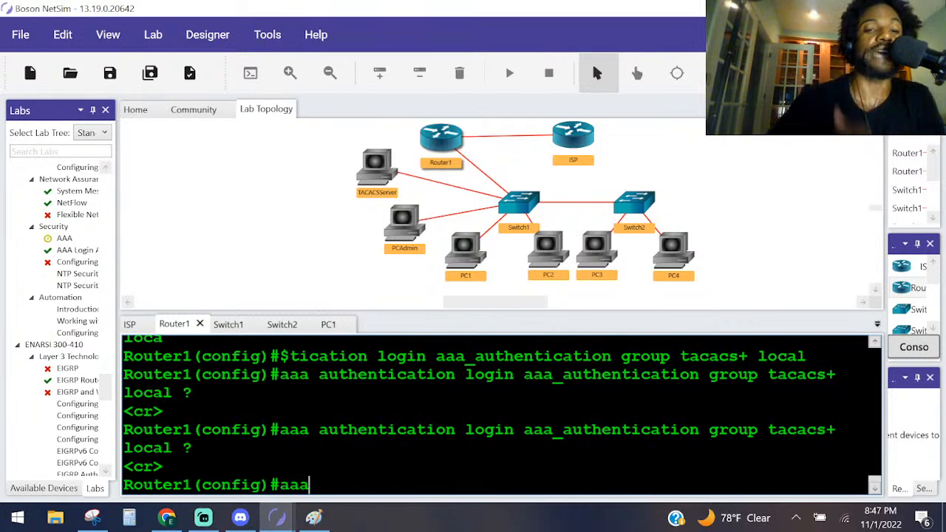
{"action": "key", "text": "BackSpace"}
{"action": "key", "text": "BackSpace"}
{"action": "key", "text": "BackSpace"}
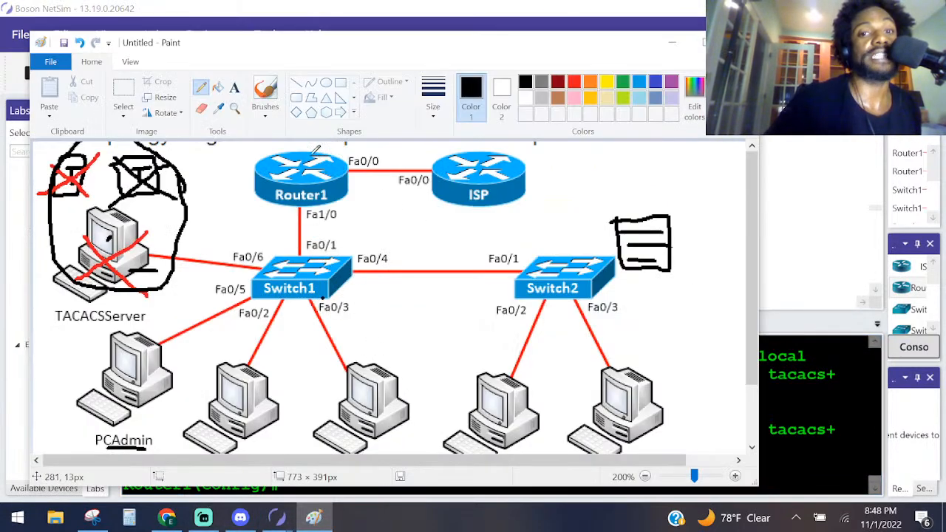
Step: Trace a line from Switch2 to TACACSServer on the diagram, then undo it
{"action": "left_click", "coordinate": [546, 286]}
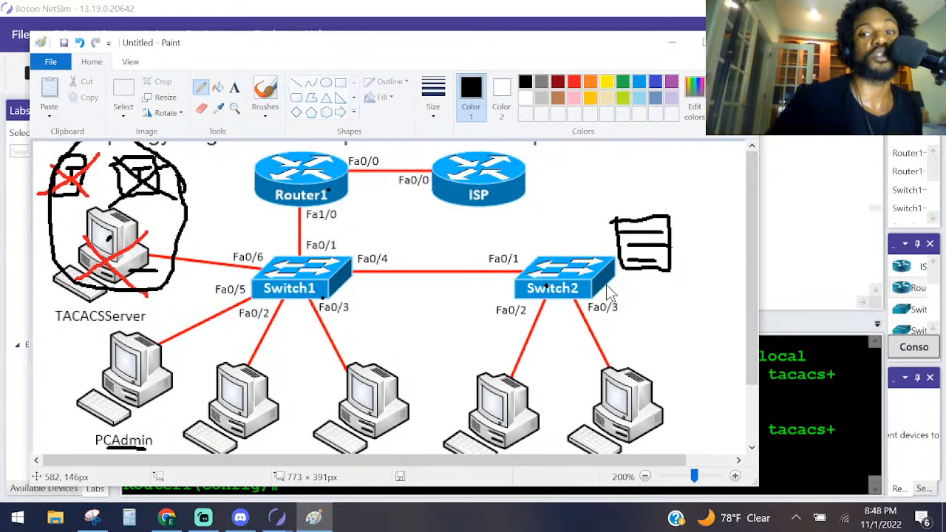
{"action": "mouse_move", "coordinate": [549, 257]}
{"action": "left_mouse_down"}
{"action": "mouse_move", "coordinate": [465, 259]}
{"action": "mouse_move", "coordinate": [222, 232]}
{"action": "mouse_move", "coordinate": [159, 211]}
{"action": "left_mouse_up"}
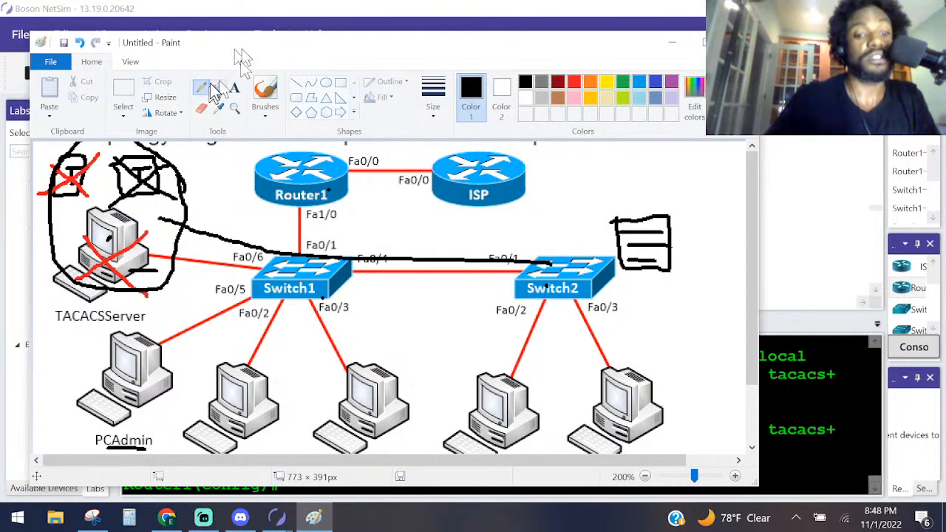
{"action": "key", "text": "ctrl+z"}
{"action": "left_click", "coordinate": [793, 375]}
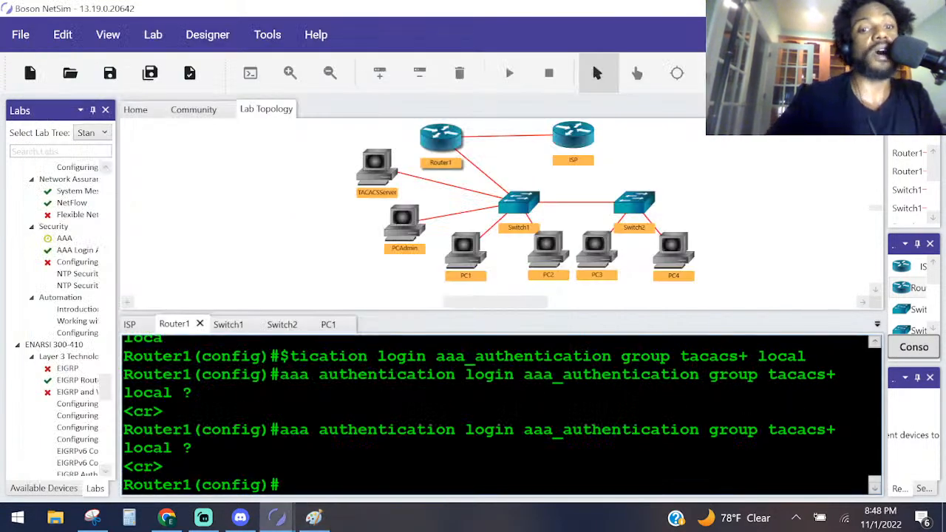
Step: Start 'aaa authorization exec aaa_author', fixing the mistyped list name and checking the method options
{"action": "type", "text": "aa"}
{"action": "key", "text": "Tab"}
{"action": "type", "text": "auth"}
{"action": "key", "text": "Tab"}
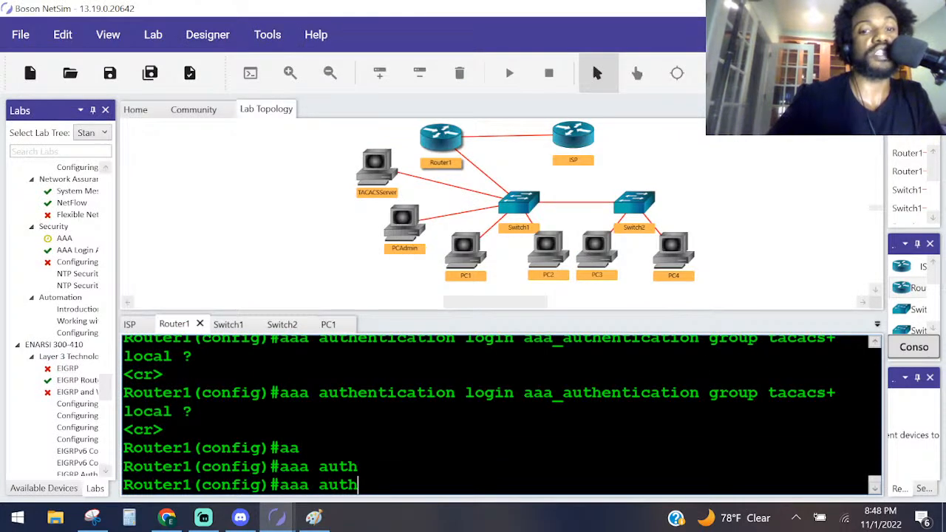
{"action": "type", "text": "or"}
{"action": "key", "text": "Tab"}
{"action": "type", "text": "?"}
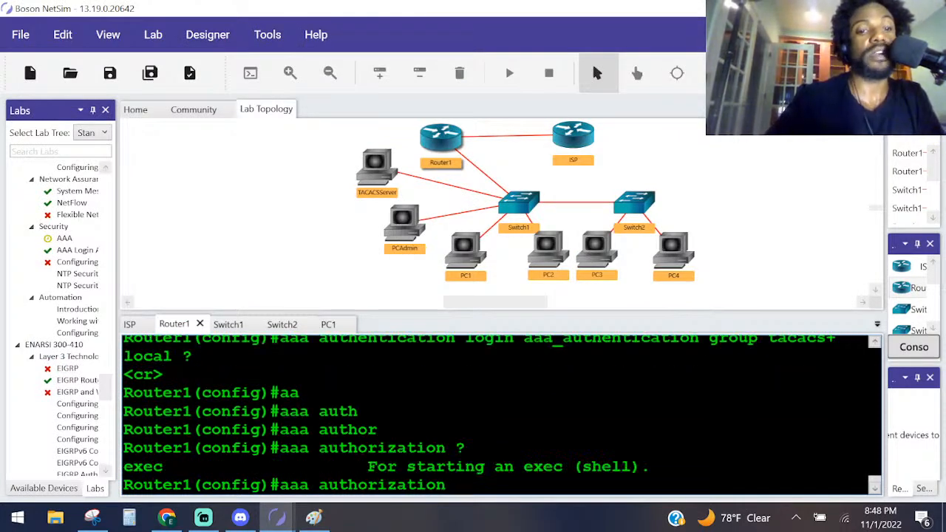
{"action": "type", "text": "e"}
{"action": "key", "text": "Tab"}
{"action": "type", "text": "?"}
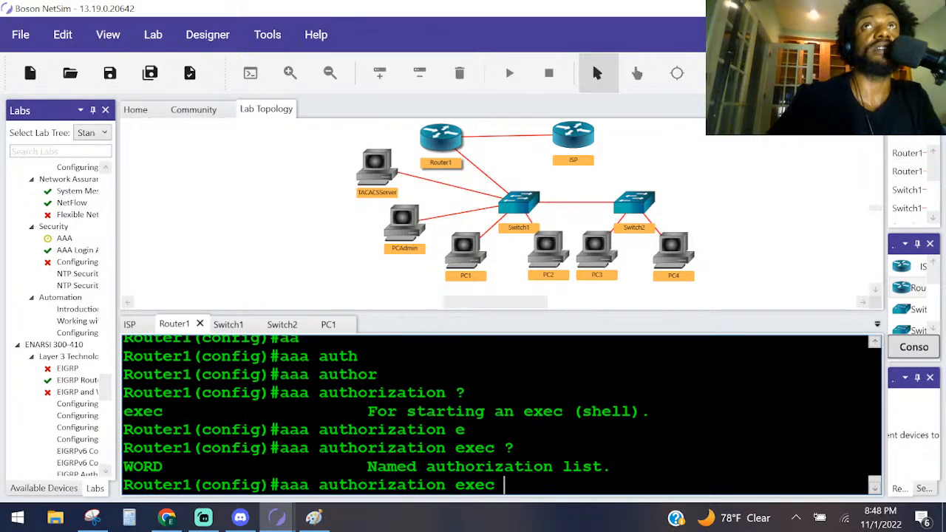
{"action": "type", "text": "aaa"}
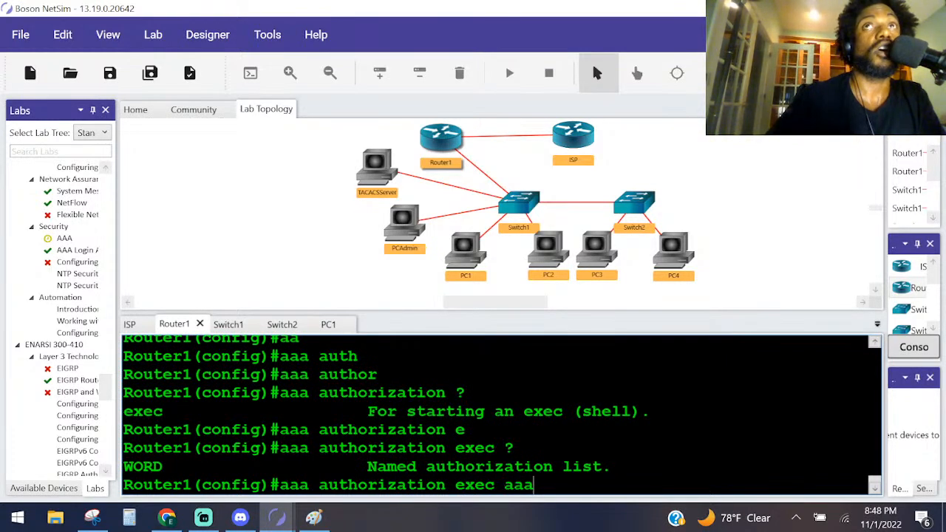
{"action": "type", "text": "uthor"}
{"action": "key", "text": "BackSpace"}
{"action": "key", "text": "BackSpace"}
{"action": "key", "text": "BackSpace"}
{"action": "key", "text": "BackSpace"}
{"action": "key", "text": "BackSpace"}
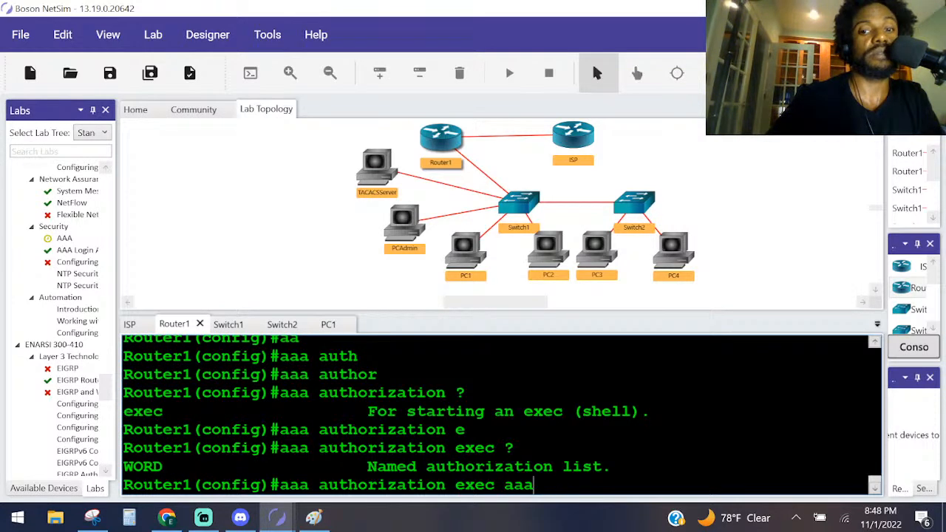
{"action": "type", "text": "_author"}
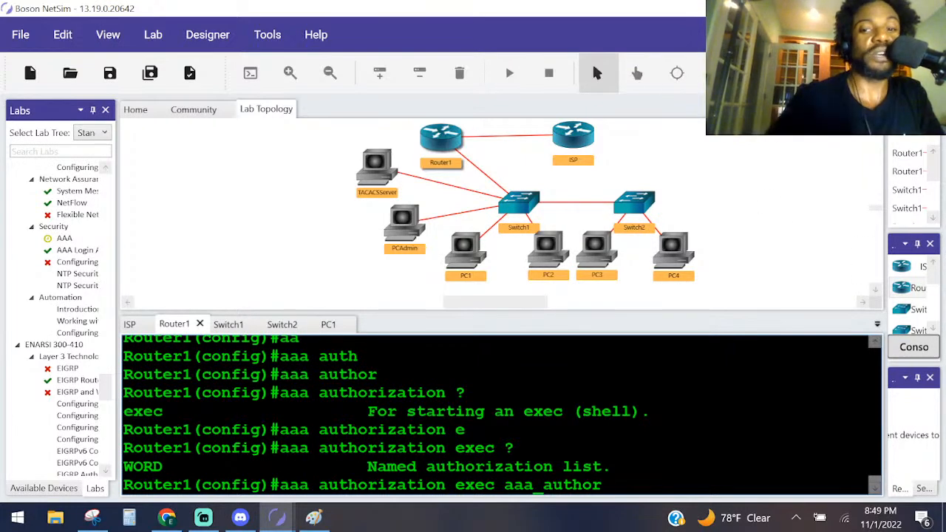
{"action": "type", "text": "?"}
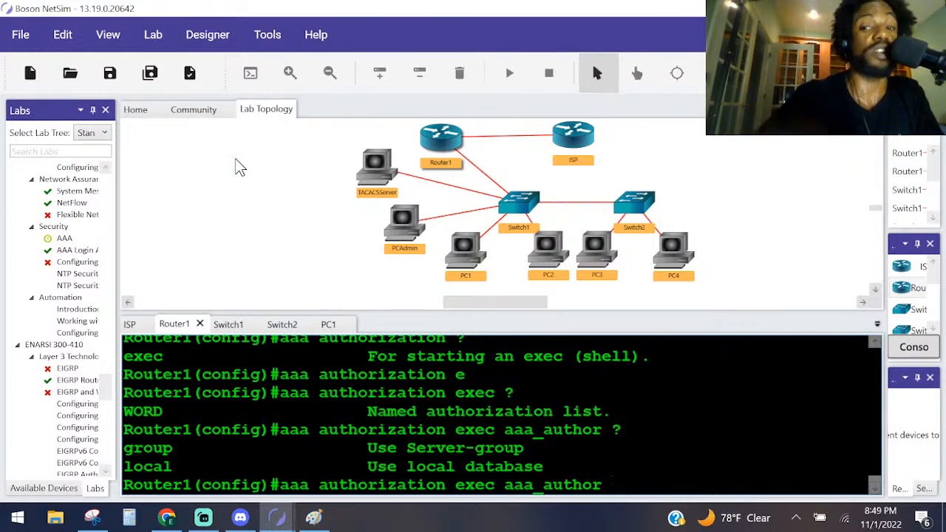
Step: Finish the aaa_author exec list with 'group tacacs+ local' and run the command
{"action": "type", "text": "g"}
{"action": "key", "text": "Tab"}
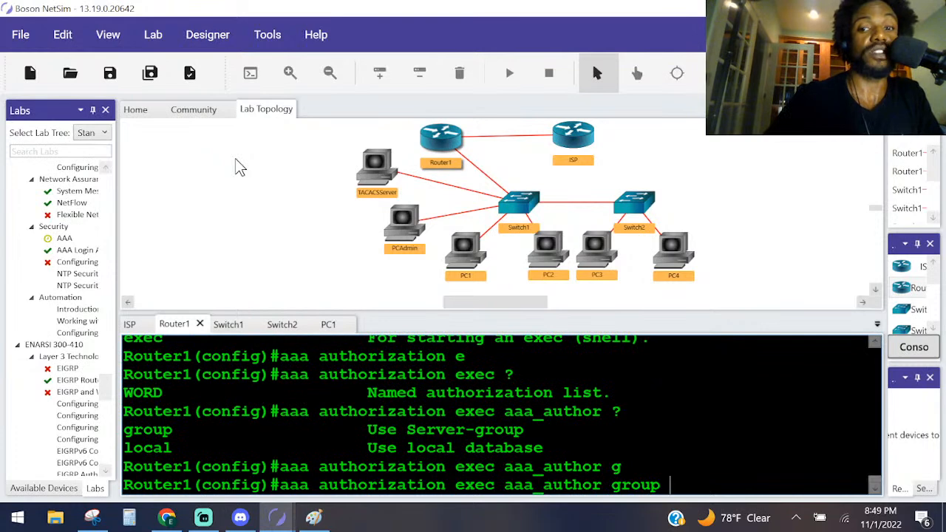
{"action": "type", "text": "ta"}
{"action": "key", "text": "Tab"}
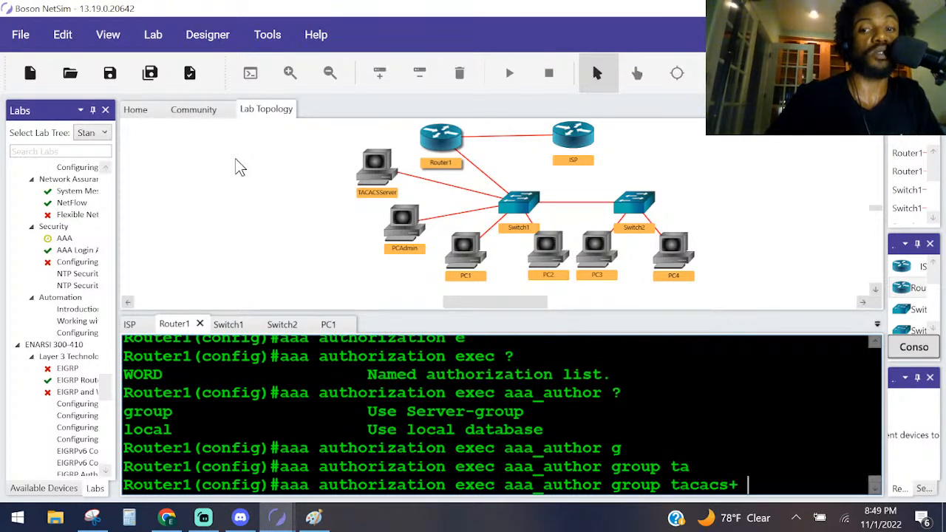
{"action": "type", "text": "?"}
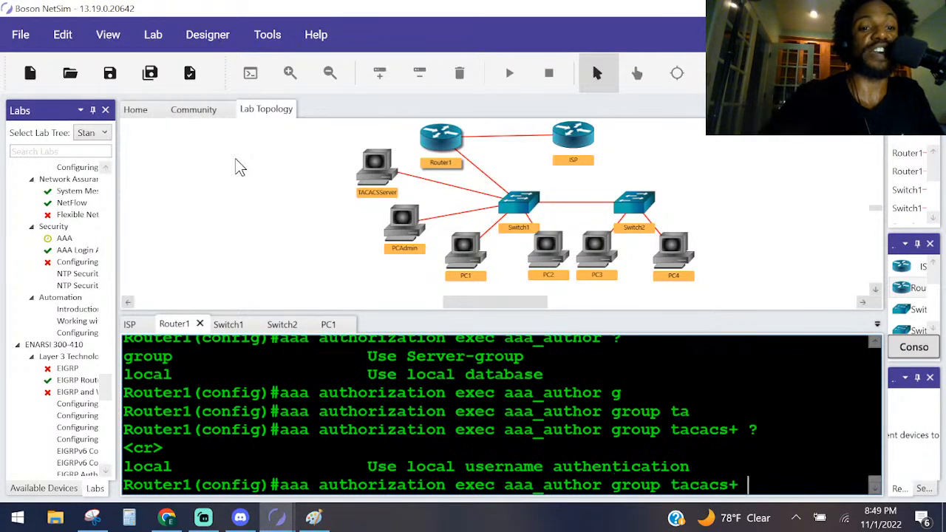
{"action": "type", "text": "loca"}
{"action": "key", "text": "Tab"}
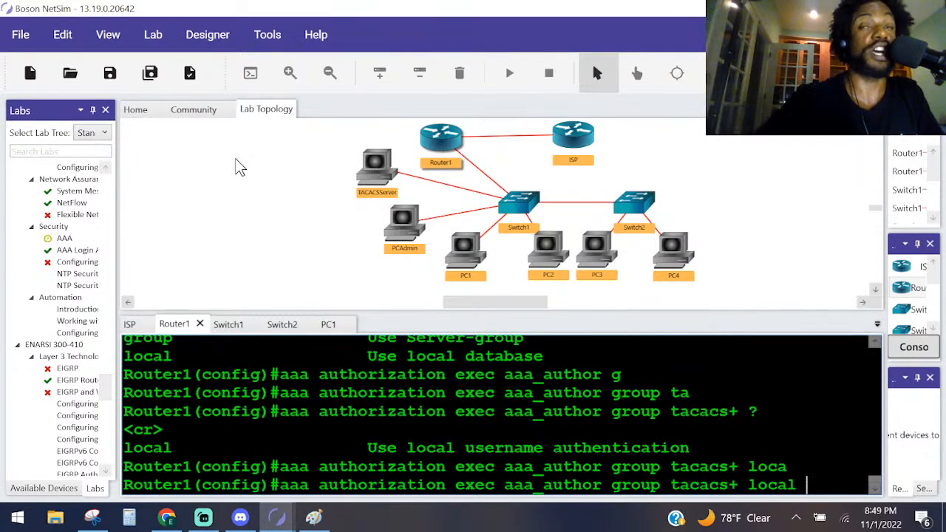
{"action": "type", "text": "?"}
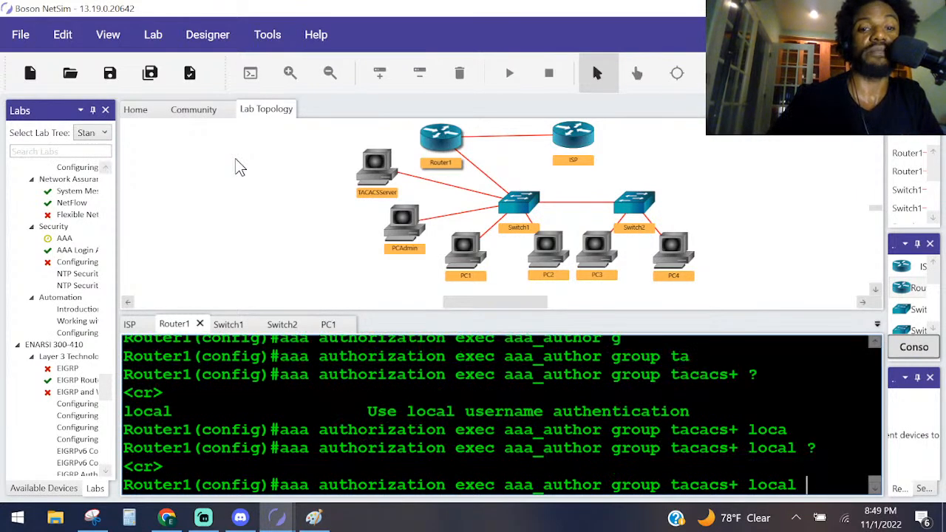
{"action": "key", "text": "Return"}
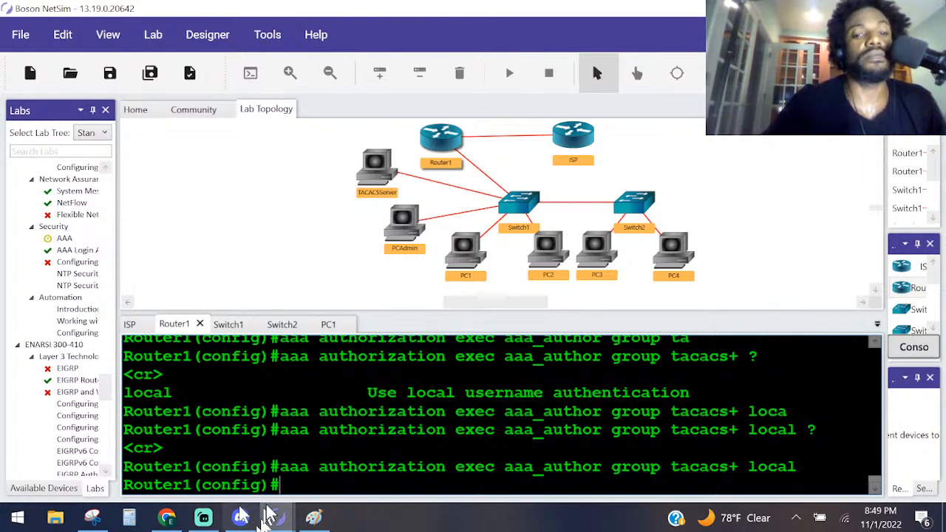
{"action": "left_click", "coordinate": [314, 517]}
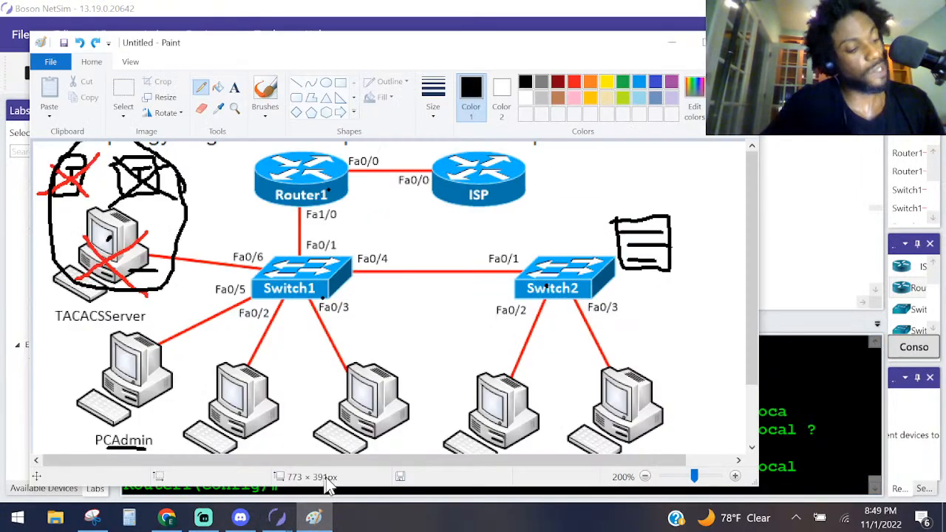
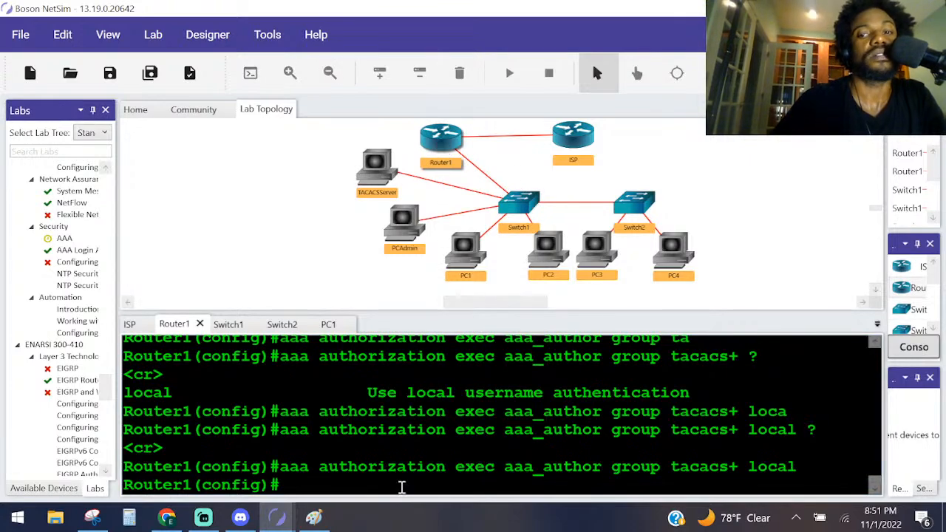
Step: Scroll through Router1's console output to review the AAA, TACACS+ and aaa_author commands entered
{"action": "scroll", "coordinate": [406, 429], "scroll_direction": "up", "scroll_amount": 10}
{"action": "scroll", "coordinate": [410, 414], "scroll_direction": "up", "scroll_amount": 5}
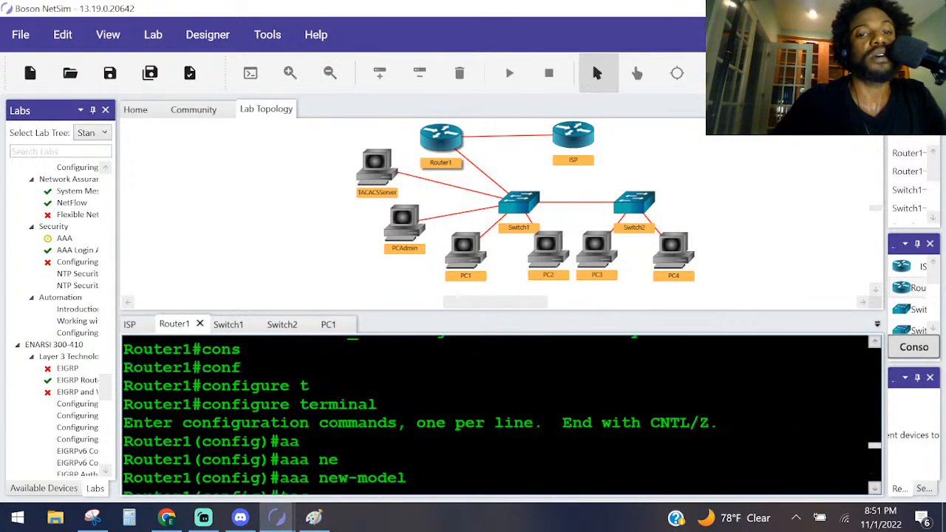
{"action": "scroll", "coordinate": [410, 410], "scroll_direction": "down", "scroll_amount": 3}
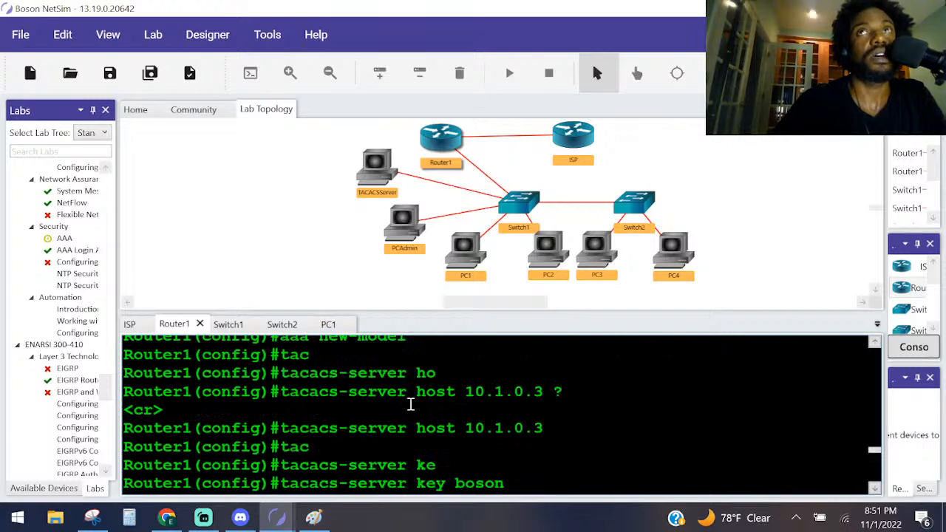
{"action": "scroll", "coordinate": [410, 405], "scroll_direction": "up", "scroll_amount": 6}
{"action": "scroll", "coordinate": [413, 404], "scroll_direction": "down", "scroll_amount": 5}
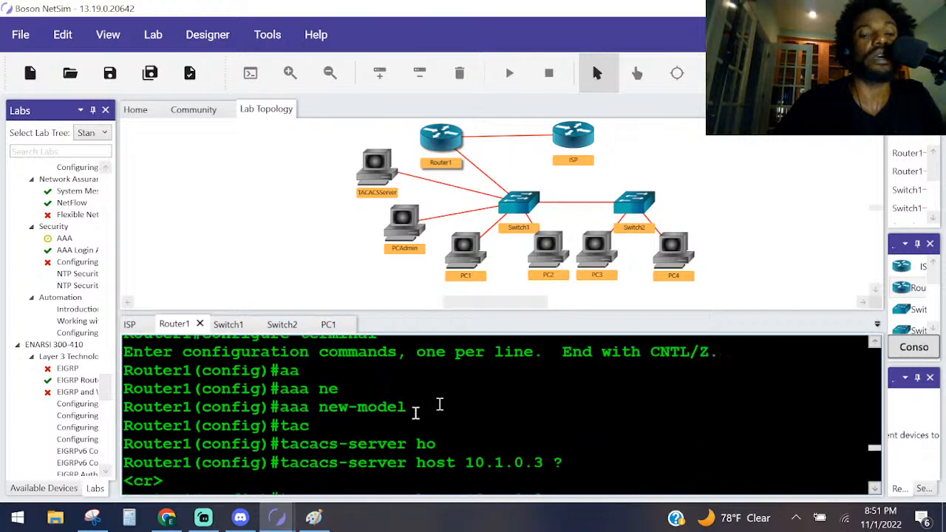
{"action": "scroll", "coordinate": [414, 450], "scroll_direction": "down", "scroll_amount": 6}
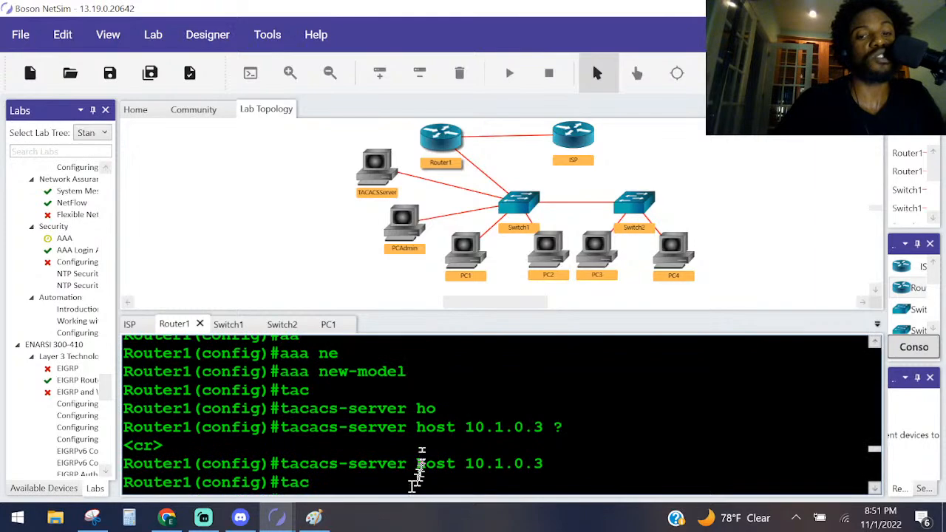
{"action": "scroll", "coordinate": [413, 452], "scroll_direction": "down", "scroll_amount": 3}
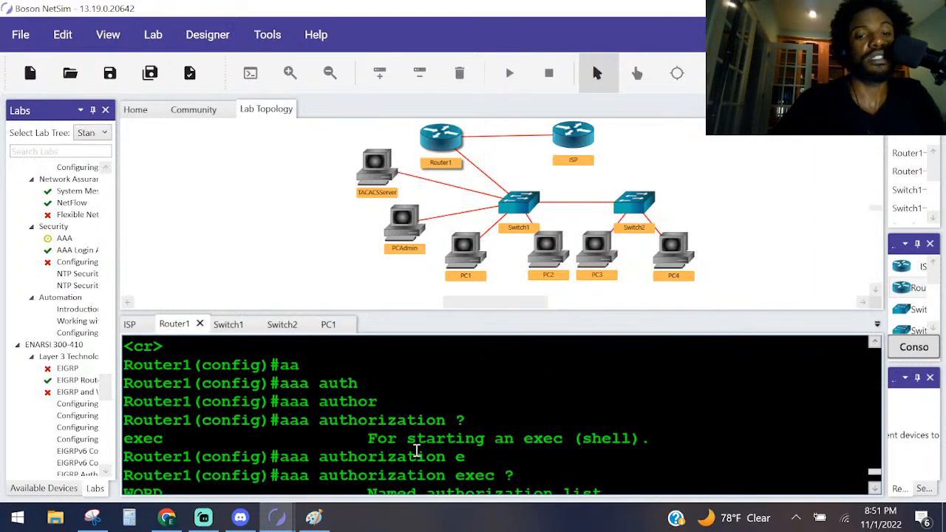
{"action": "scroll", "coordinate": [388, 447], "scroll_direction": "down", "scroll_amount": 3}
{"action": "scroll", "coordinate": [374, 433], "scroll_direction": "down", "scroll_amount": 2}
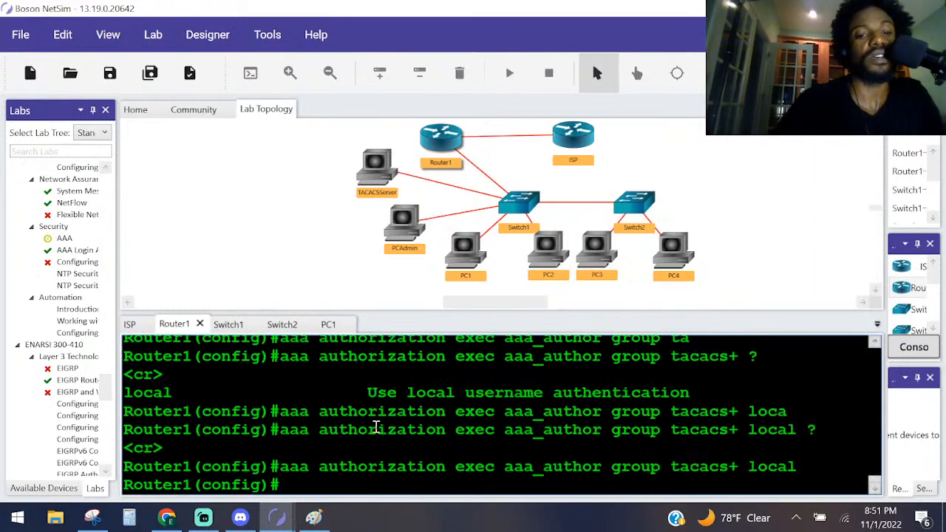
{"action": "type", "text": "s"}
{"action": "key", "text": "Tab"}
{"action": "type", "text": "n"}
{"action": "key", "text": "Tab"}
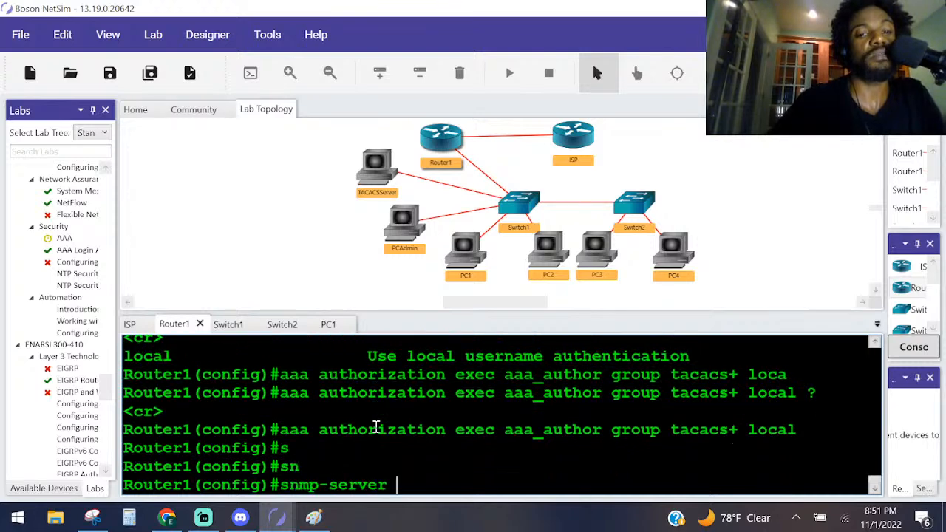
{"action": "type", "text": "ho"}
{"action": "key", "text": "Tab"}
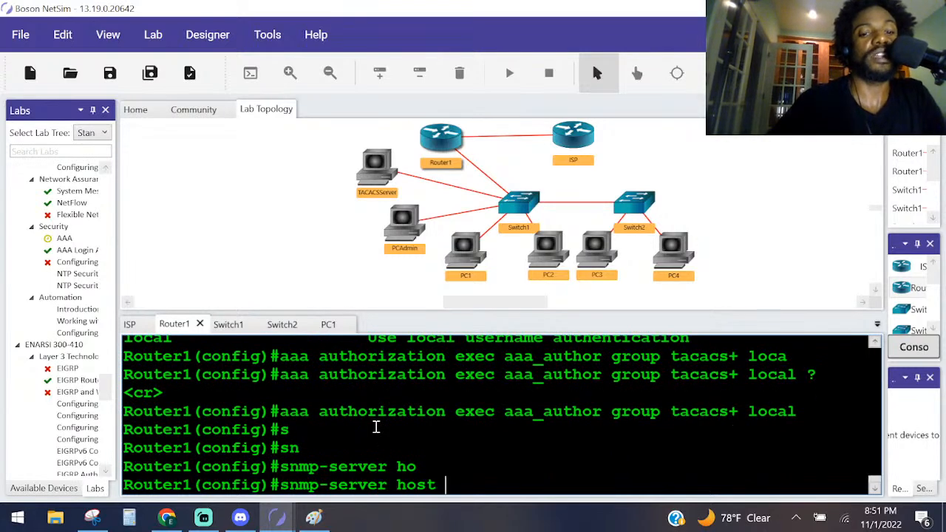
{"action": "type", "text": "1.1.1.1"}
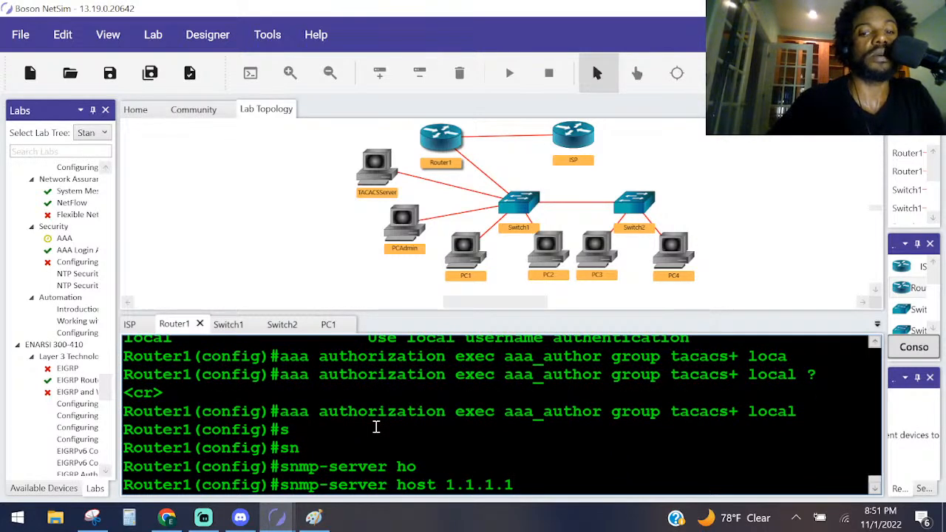
{"action": "type", "text": " ?"}
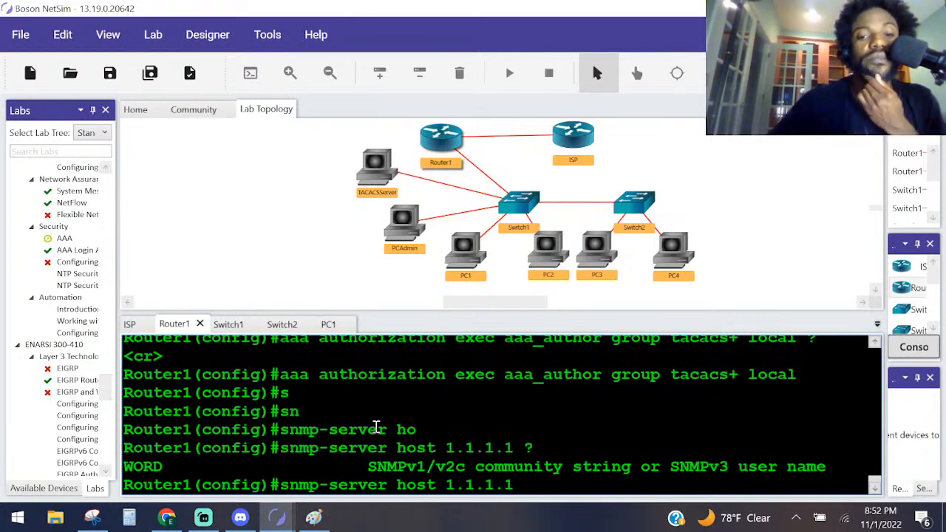
{"action": "key", "text": "BackSpace"}
{"action": "key", "text": "BackSpace"}
{"action": "key", "text": "BackSpace"}
{"action": "key", "text": "BackSpace"}
{"action": "key", "text": "BackSpace"}
{"action": "key", "text": "BackSpace"}
{"action": "key", "text": "BackSpace"}
{"action": "key", "text": "BackSpace"}
{"action": "key", "text": "BackSpace"}
{"action": "key", "text": "BackSpace"}
{"action": "key", "text": "BackSpace"}
{"action": "key", "text": "BackSpace"}
{"action": "key", "text": "BackSpace"}
{"action": "key", "text": "BackSpace"}
{"action": "key", "text": "BackSpace"}
{"action": "key", "text": "BackSpace"}
{"action": "key", "text": "BackSpace"}
{"action": "key", "text": "BackSpace"}
{"action": "key", "text": "BackSpace"}
{"action": "key", "text": "BackSpace"}
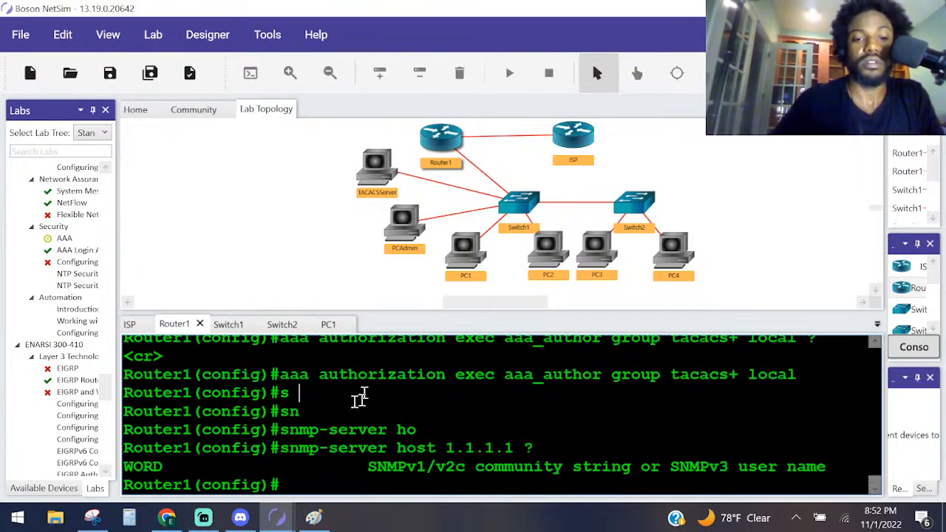
Step: Submit 'username admin privilege 15' with the password value misplaced, which the router rejects
{"action": "type", "text": "user"}
{"action": "key", "text": "Tab"}
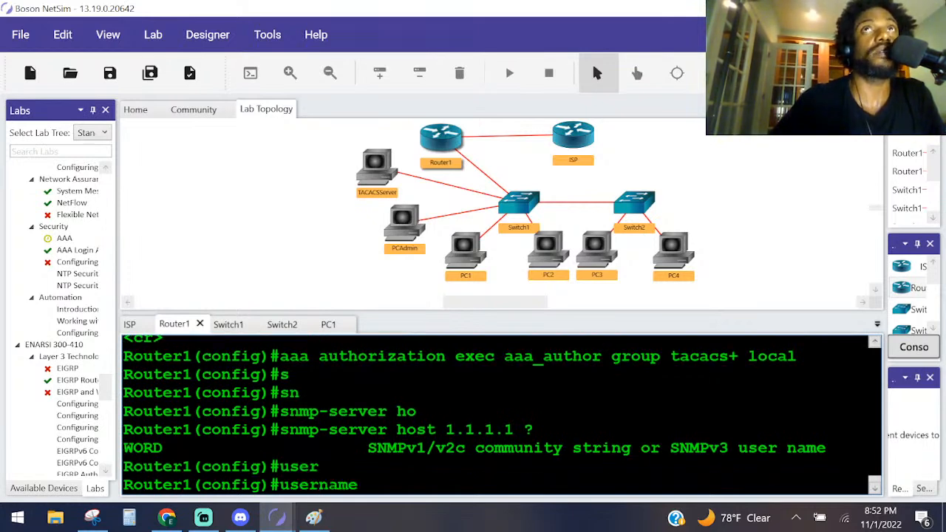
{"action": "type", "text": "admi"}
{"action": "key", "text": "Tab"}
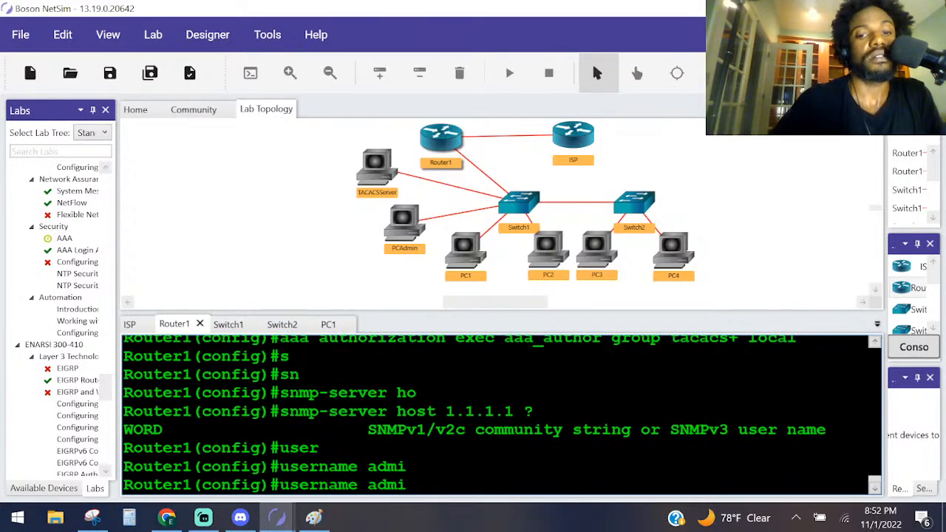
{"action": "type", "text": "n pri"}
{"action": "key", "text": "Tab"}
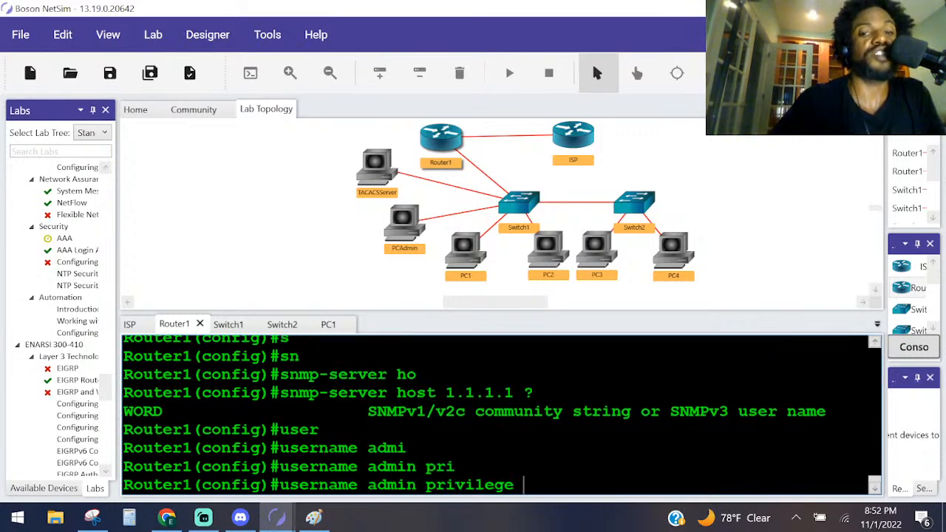
{"action": "type", "text": "?"}
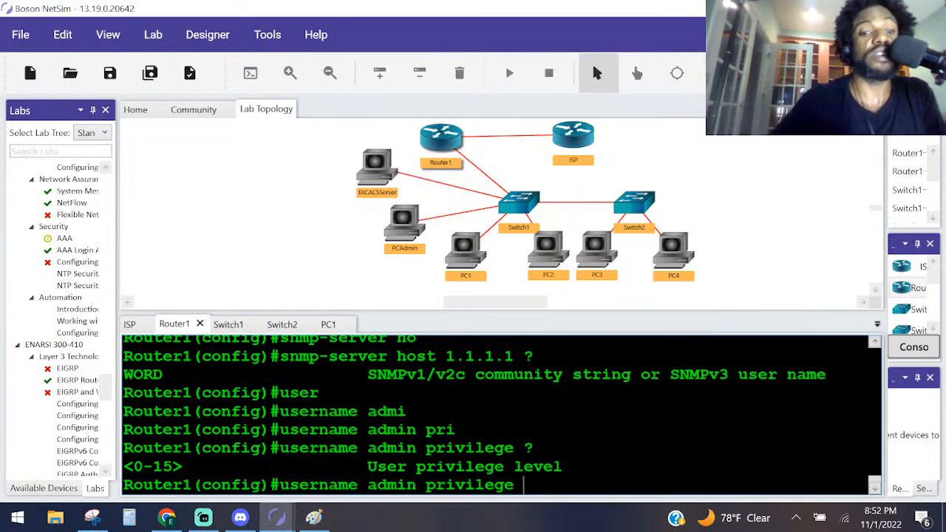
{"action": "type", "text": "15 "}
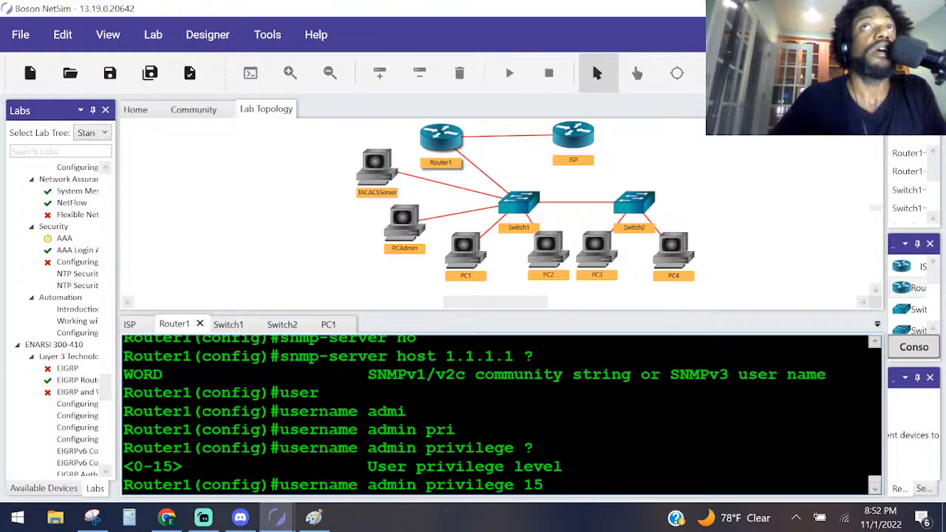
{"action": "type", "text": "bo"}
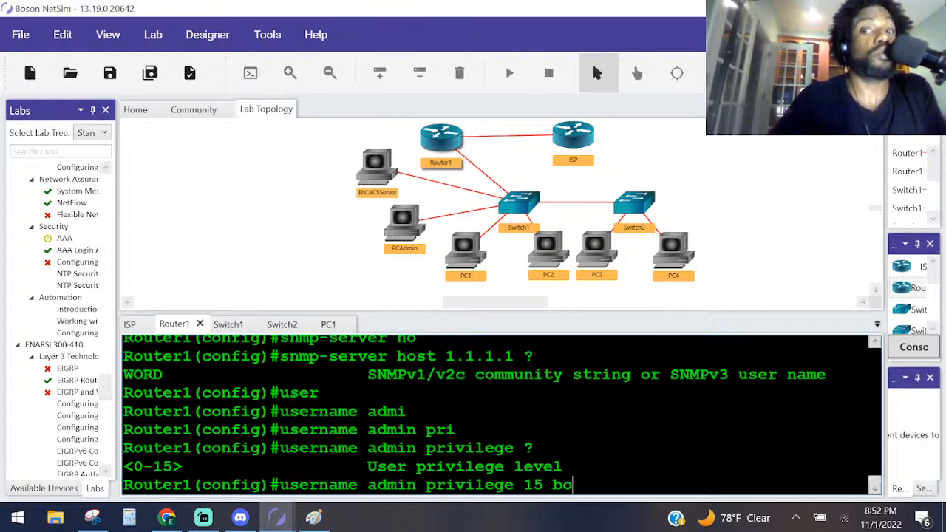
{"action": "type", "text": "son ?"}
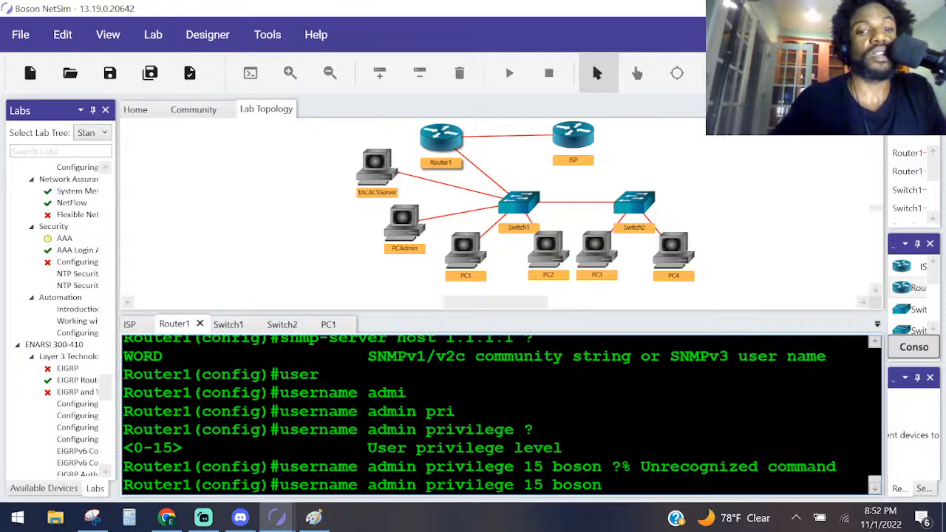
{"action": "key", "text": "BackSpace"}
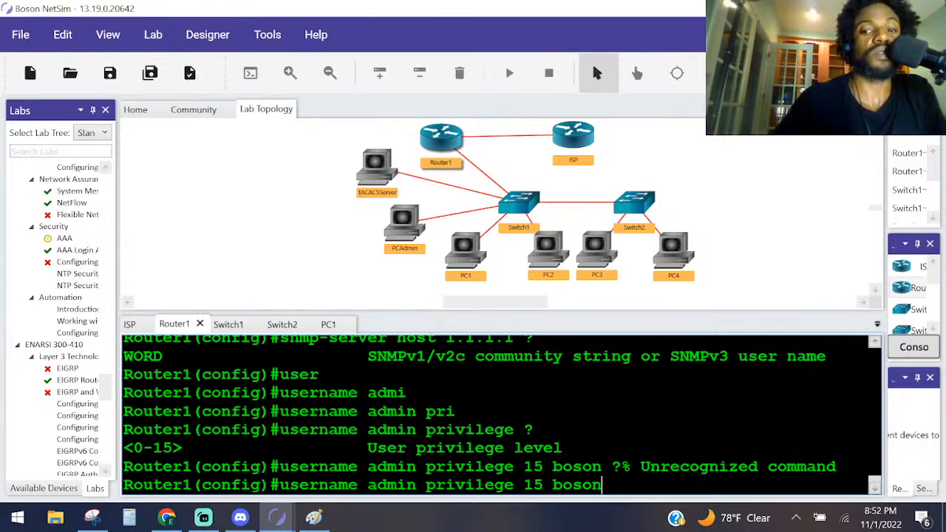
{"action": "key", "text": "Return"}
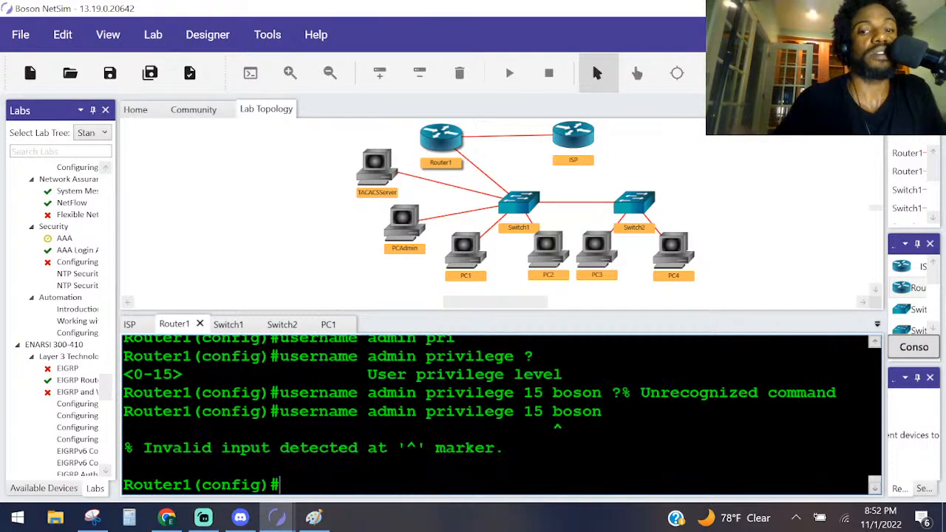
Step: Resubmit the admin privilege 15 user with the 'password' keyword followed by the account password
{"action": "key", "text": "Up"}
{"action": "key", "text": "BackSpace"}
{"action": "key", "text": "BackSpace"}
{"action": "key", "text": "BackSpace"}
{"action": "key", "text": "BackSpace"}
{"action": "key", "text": "BackSpace"}
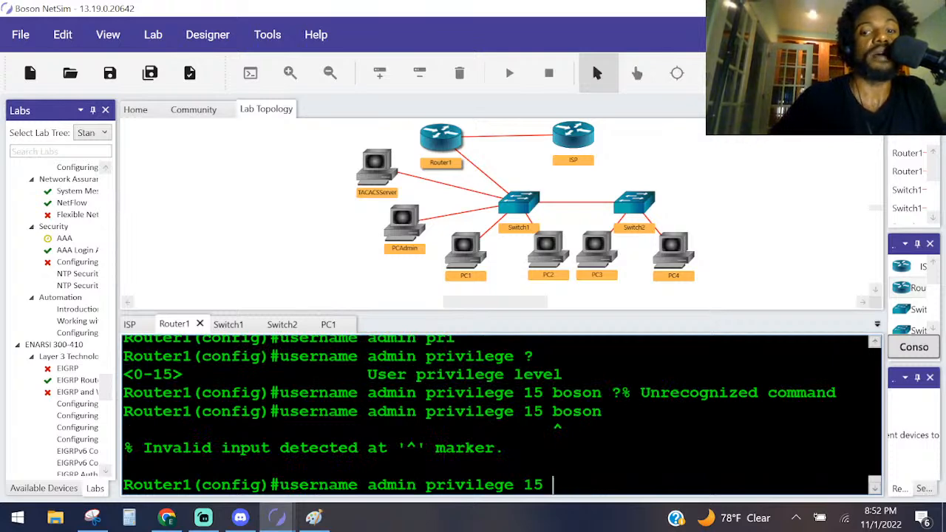
{"action": "type", "text": "passw"}
{"action": "key", "text": "Tab"}
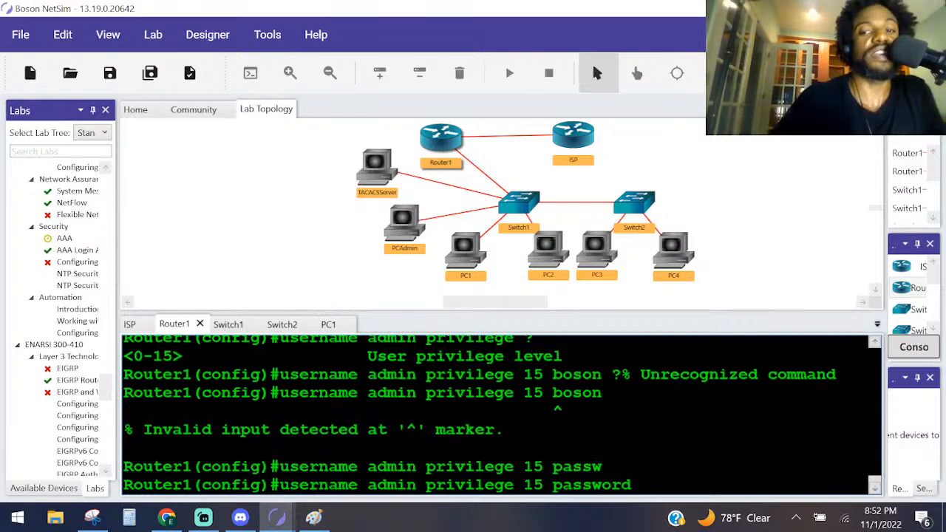
{"action": "type", "text": "boson"}
{"action": "key", "text": "Return"}
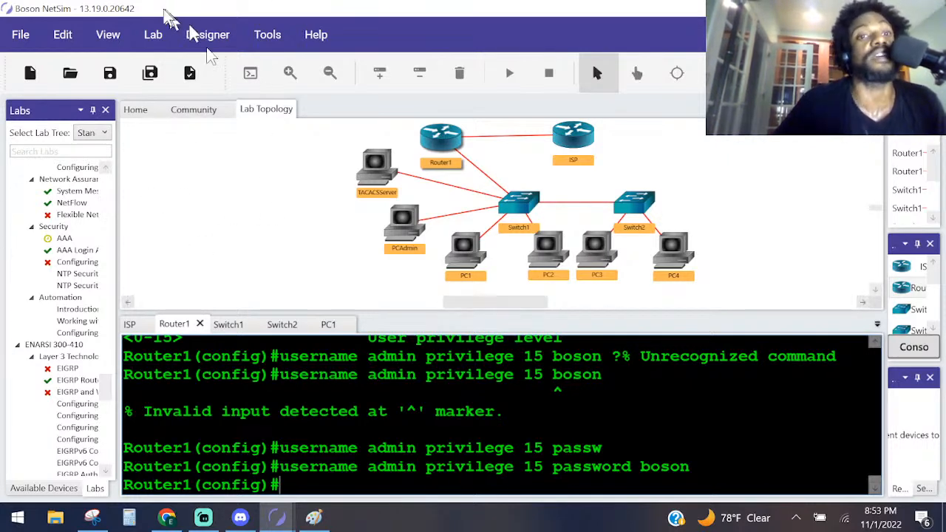
{"action": "left_click", "coordinate": [154, 37]}
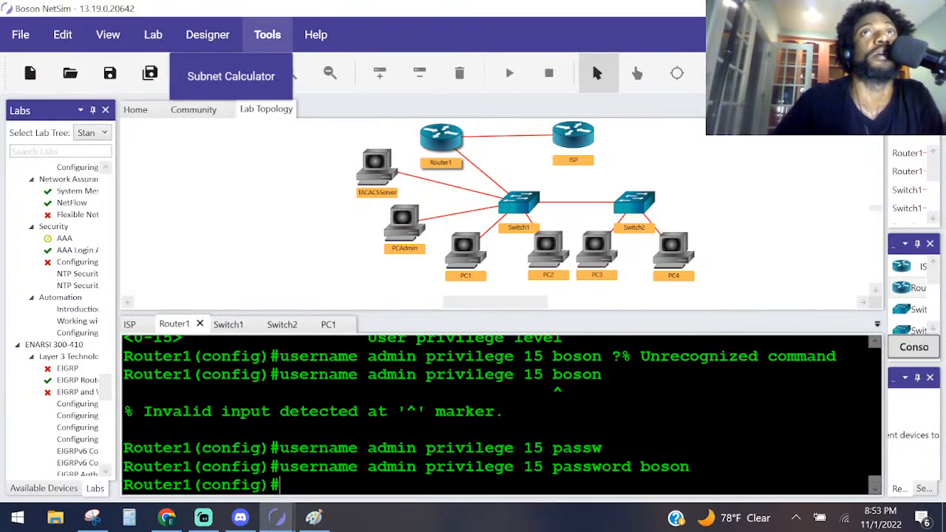
{"action": "key", "text": "Escape"}
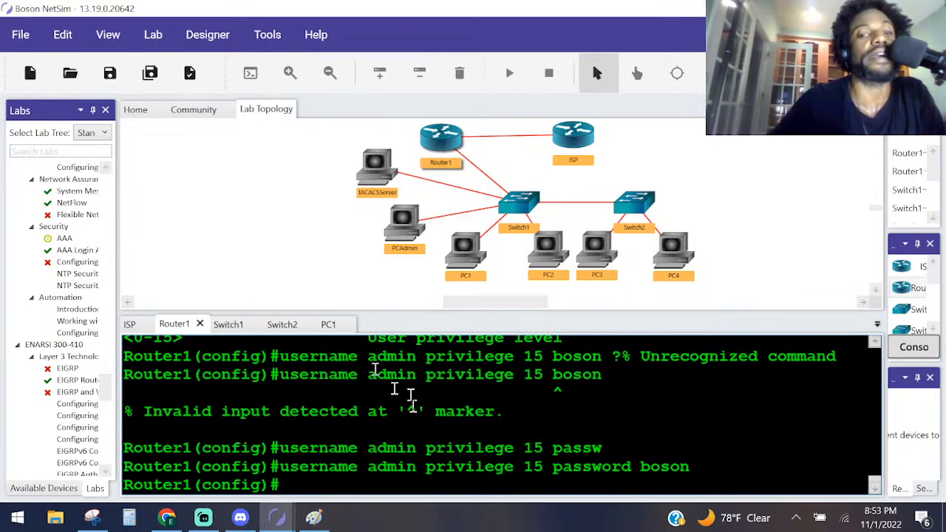
{"action": "key", "text": "Return"}
{"action": "key", "text": "Return"}
{"action": "key", "text": "Return"}
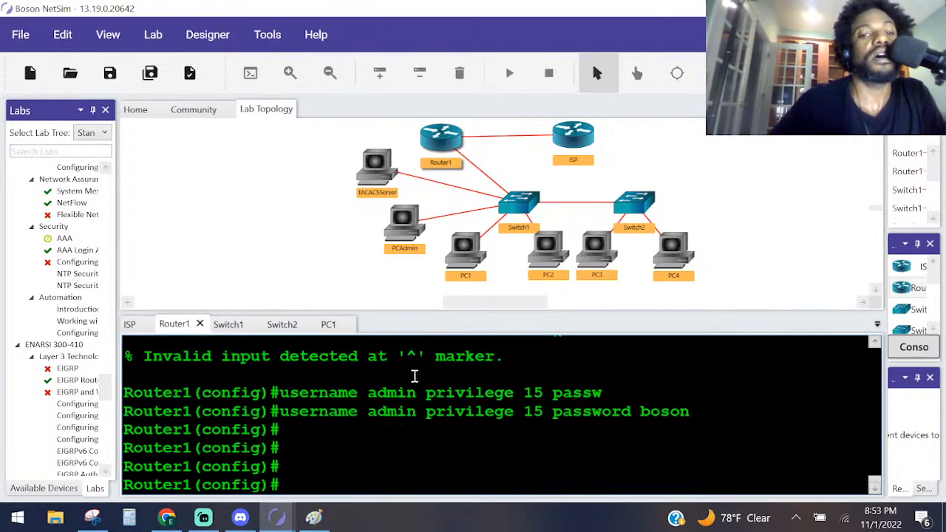
{"action": "type", "text": "lin"}
Step: Enter 'line vty 0 15' to configure VTY lines 0 through 15
{"action": "key", "text": "Tab"}
{"action": "type", "text": "v"}
{"action": "key", "text": "Tab"}
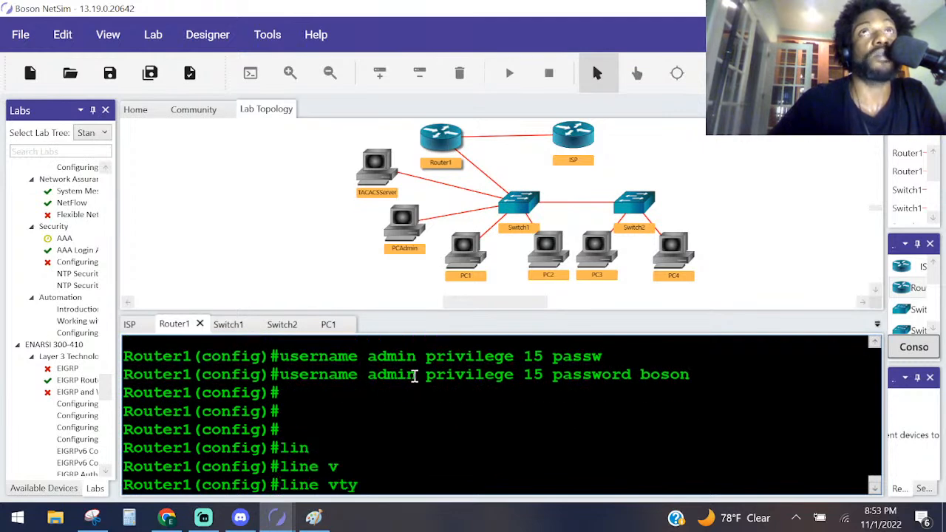
{"action": "type", "text": "0"}
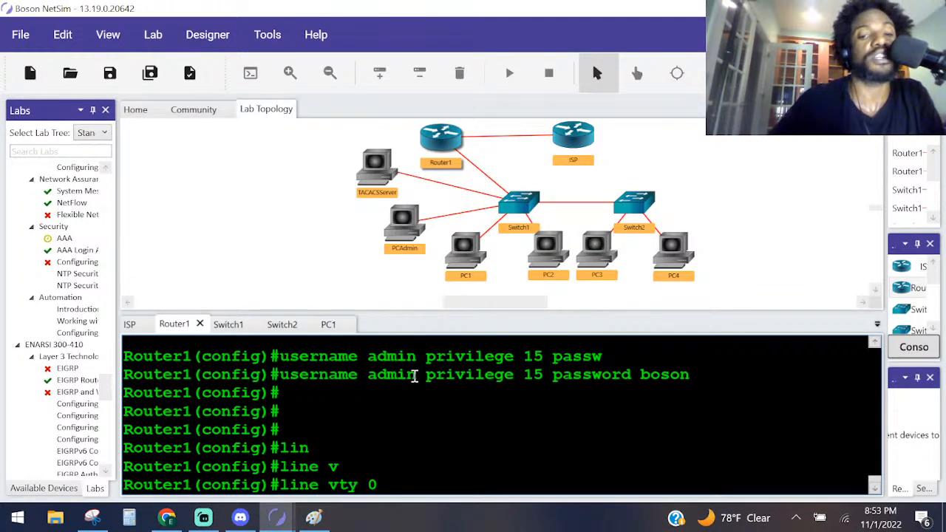
{"action": "type", "text": " 15"}
{"action": "key", "text": "Return"}
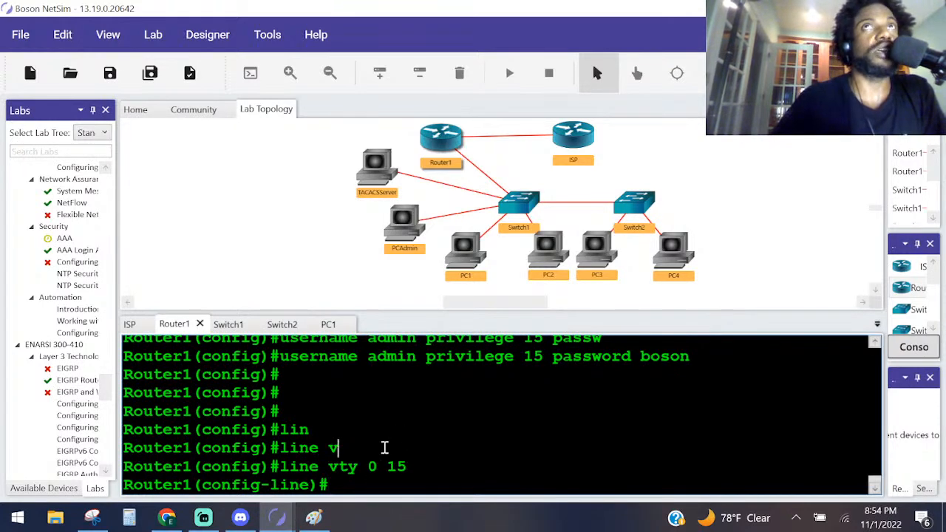
Step: Apply 'login authentication aaa_authentication' to the VTY lines
{"action": "type", "text": "a"}
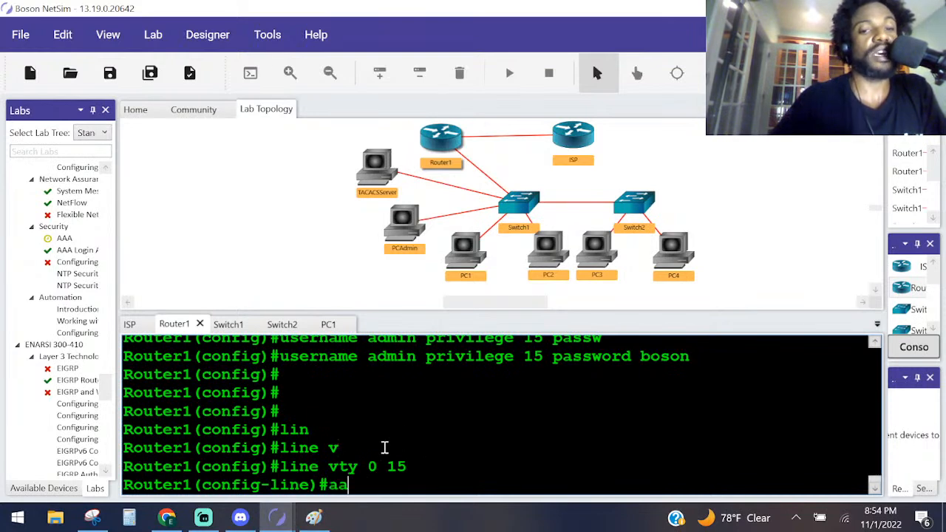
{"action": "key", "text": "BackSpace"}
{"action": "type", "text": "?"}
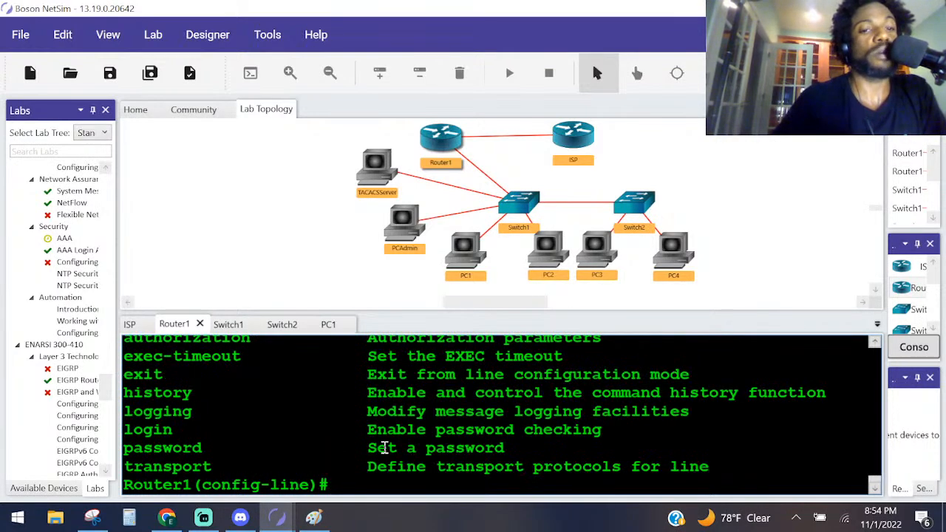
{"action": "type", "text": "logi"}
{"action": "key", "text": "Tab"}
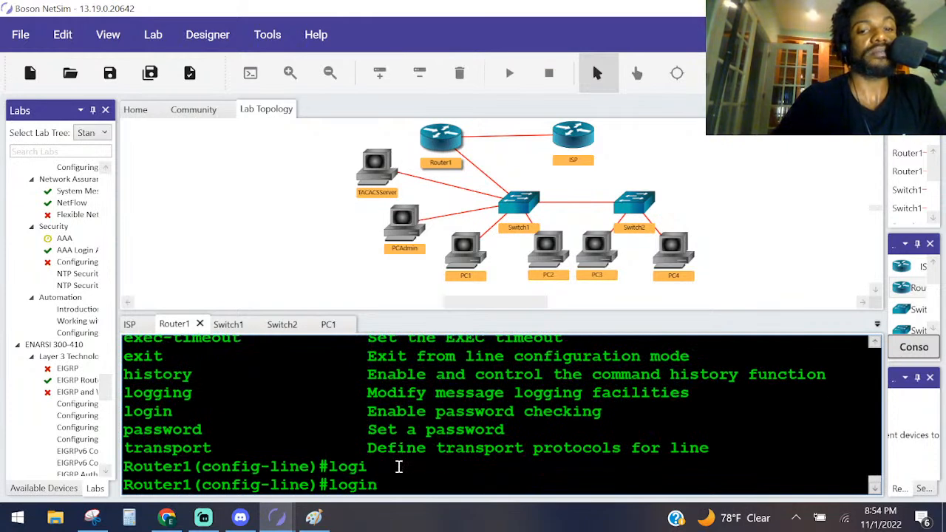
{"action": "type", "text": "auth"}
{"action": "key", "text": "Tab"}
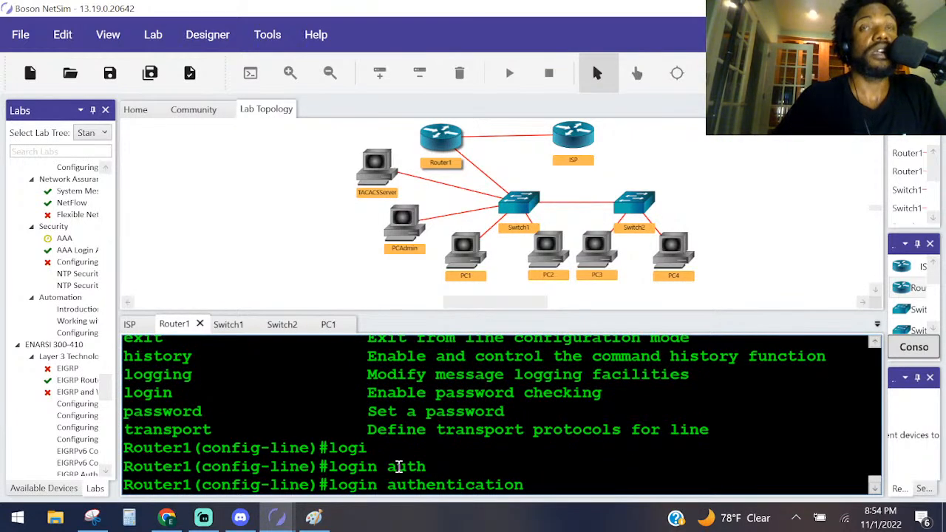
{"action": "type", "text": "?"}
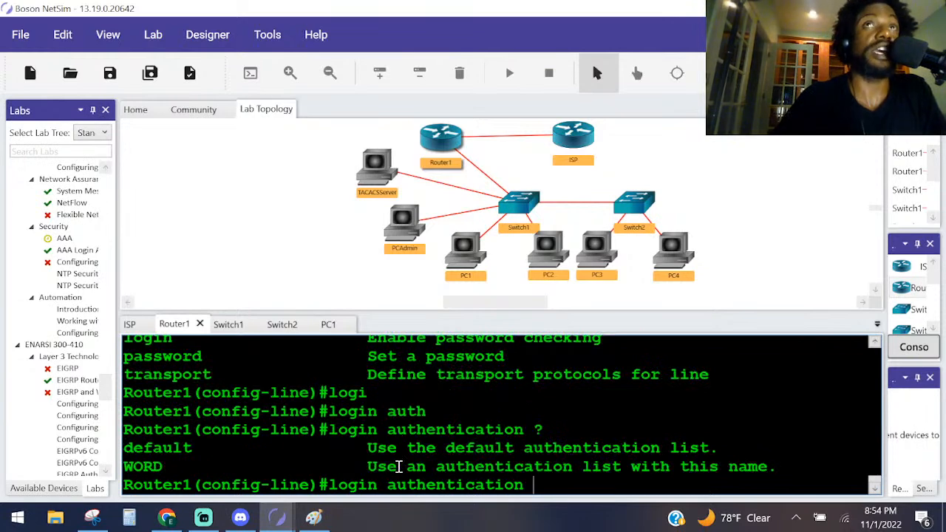
{"action": "type", "text": "a"}
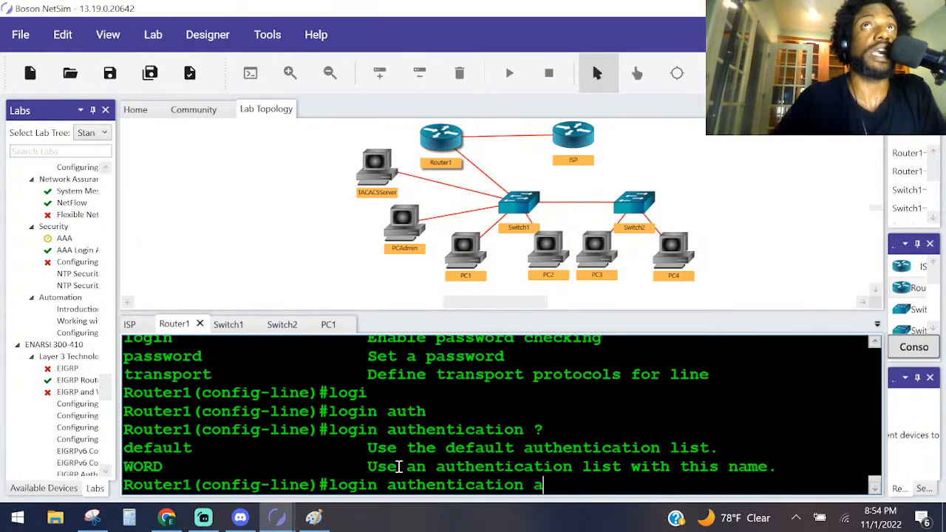
{"action": "type", "text": "aa_au"}
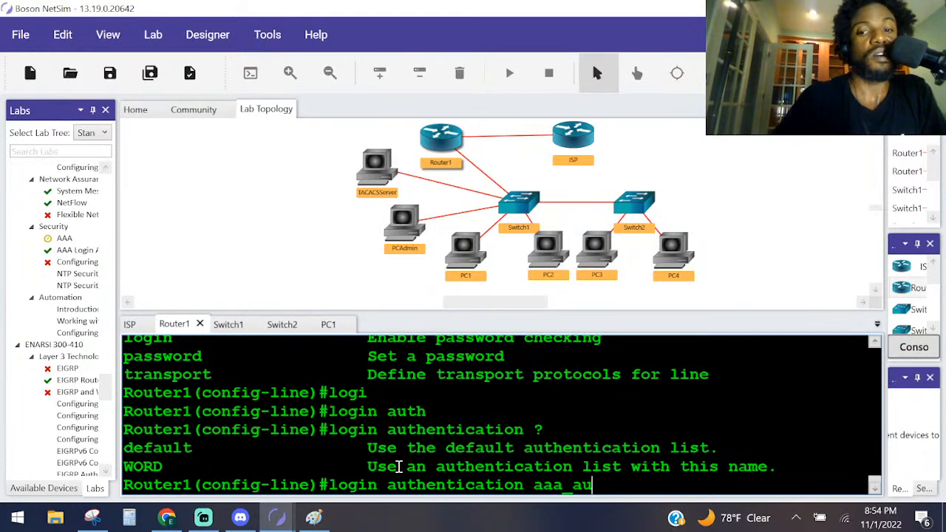
{"action": "type", "text": "thentication ?"}
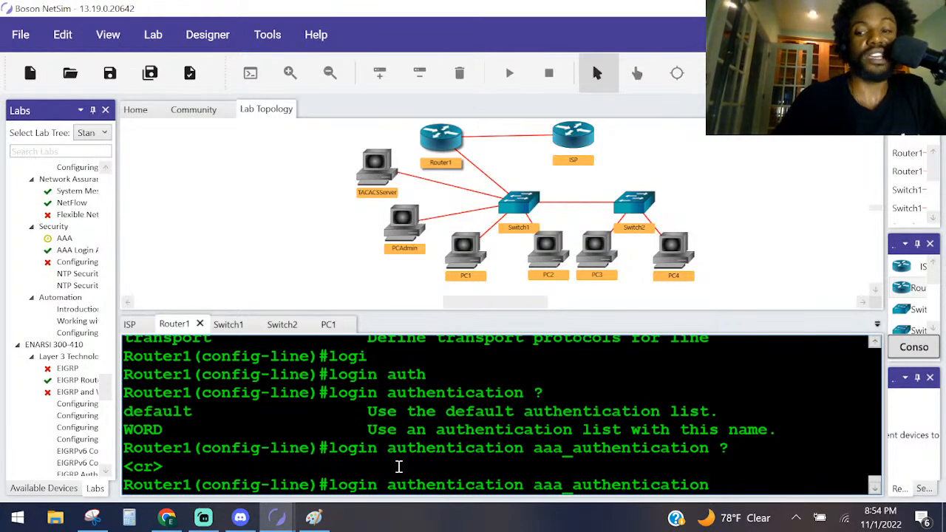
{"action": "key", "text": "Return"}
Step: Apply 'authorization exec aaa_author' to the VTY lines
{"action": "type", "text": "au"}
{"action": "key", "text": "Tab"}
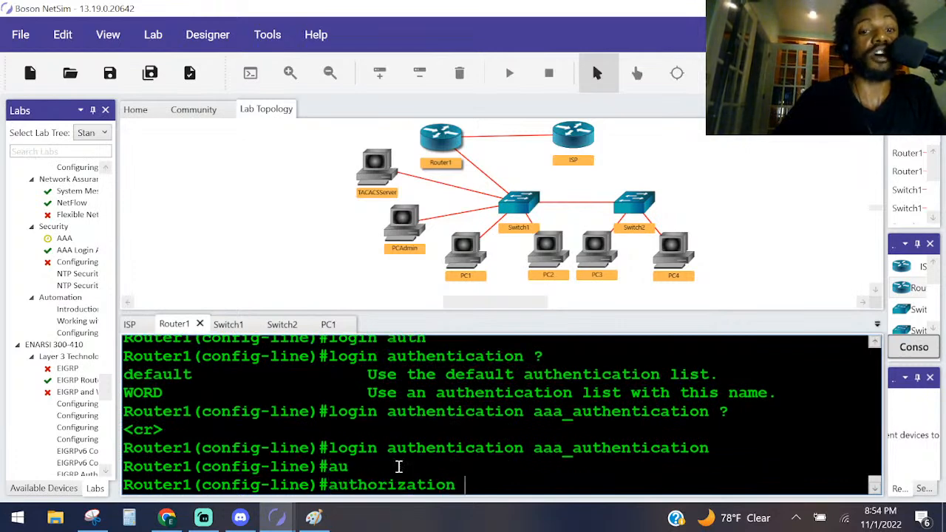
{"action": "type", "text": "e"}
{"action": "key", "text": "Tab"}
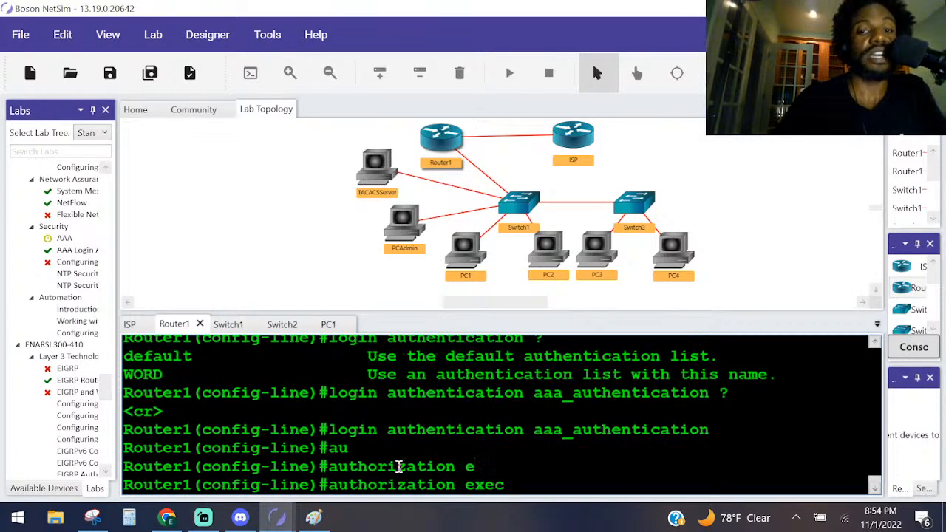
{"action": "type", "text": "?"}
{"action": "type", "text": "aa"}
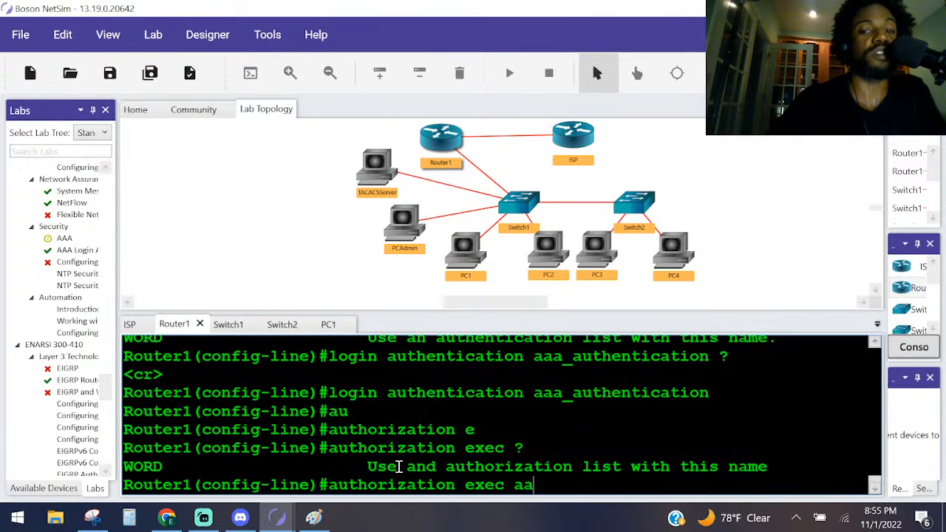
{"action": "type", "text": "a_author"}
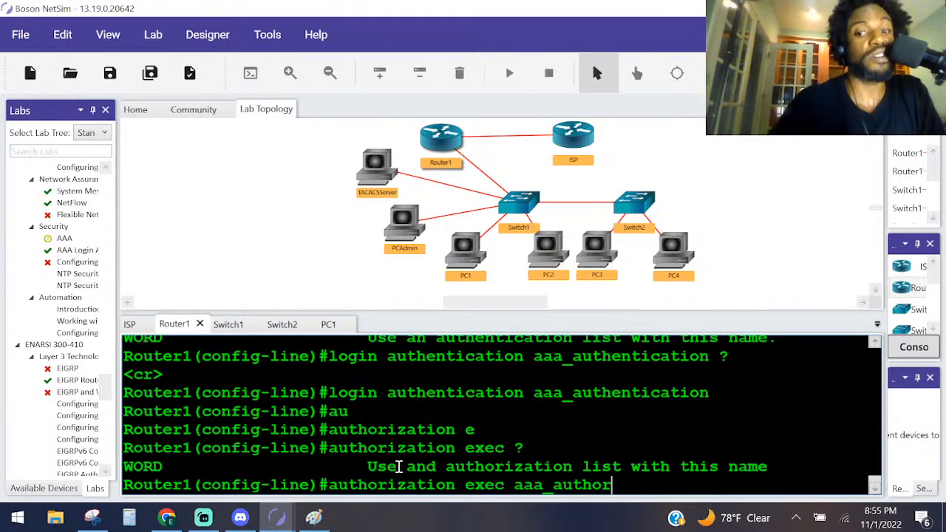
{"action": "key", "text": "Return"}
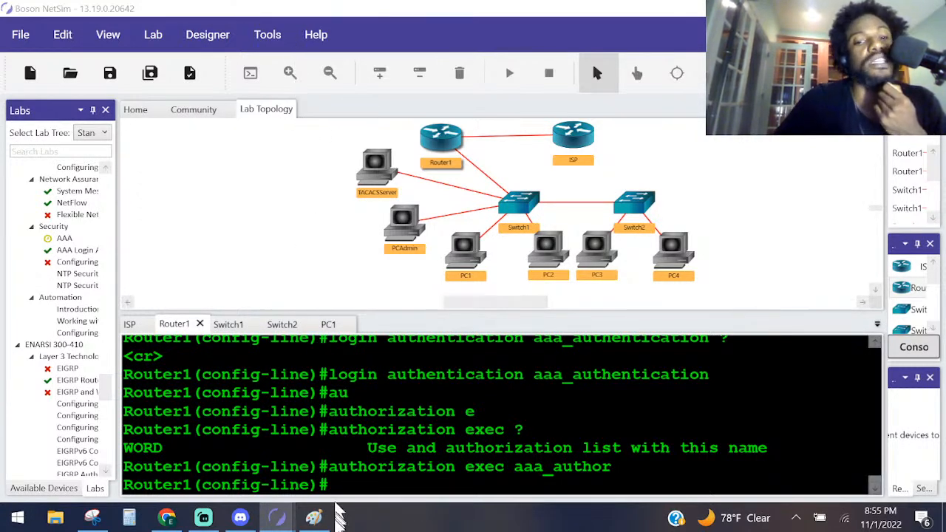
Step: Undo the handwriting near Switch2, the TACACSServer circle and other recent annotations in Paint
{"action": "left_click", "coordinate": [313, 517]}
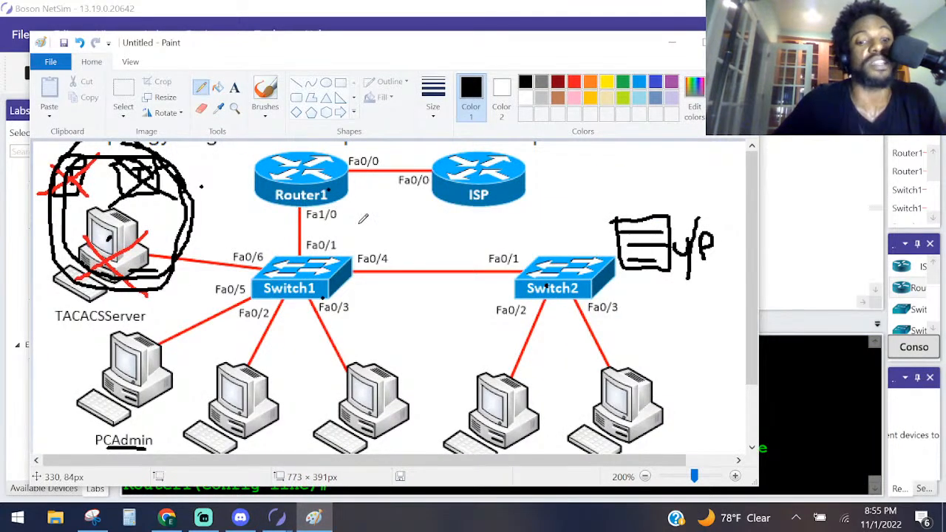
{"action": "key", "text": "ctrl+z"}
{"action": "key", "text": "ctrl+z"}
{"action": "key", "text": "ctrl+z"}
{"action": "key", "text": "ctrl+z"}
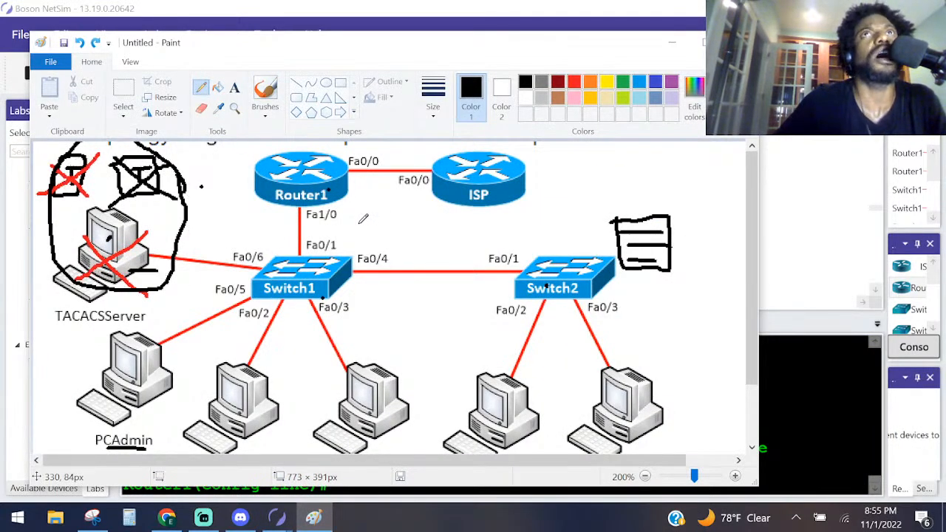
{"action": "key", "text": "ctrl+z"}
{"action": "key", "text": "ctrl+z"}
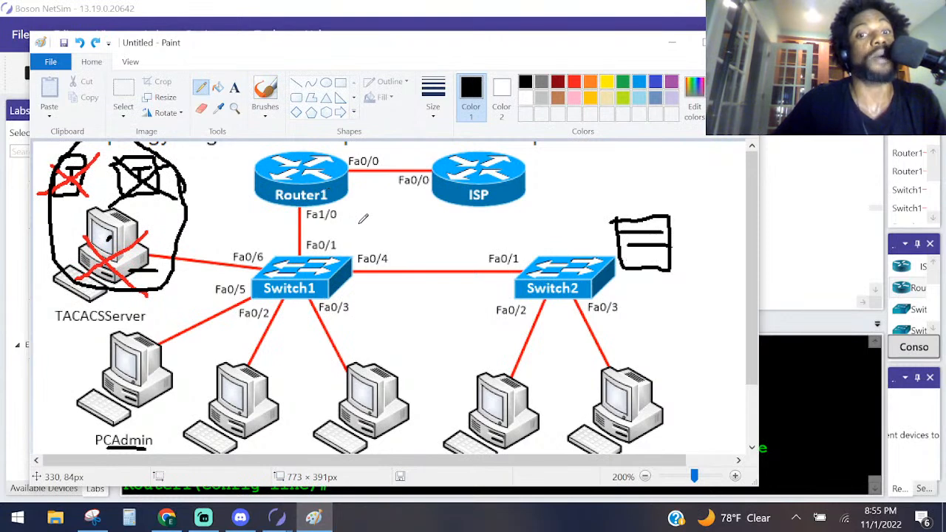
{"action": "key", "text": "ctrl+z"}
{"action": "key", "text": "ctrl+z"}
{"action": "key", "text": "ctrl+z"}
{"action": "key", "text": "ctrl+z"}
{"action": "key", "text": "ctrl+z"}
{"action": "key", "text": "ctrl+z"}
{"action": "key", "text": "ctrl+z"}
{"action": "key", "text": "ctrl+z"}
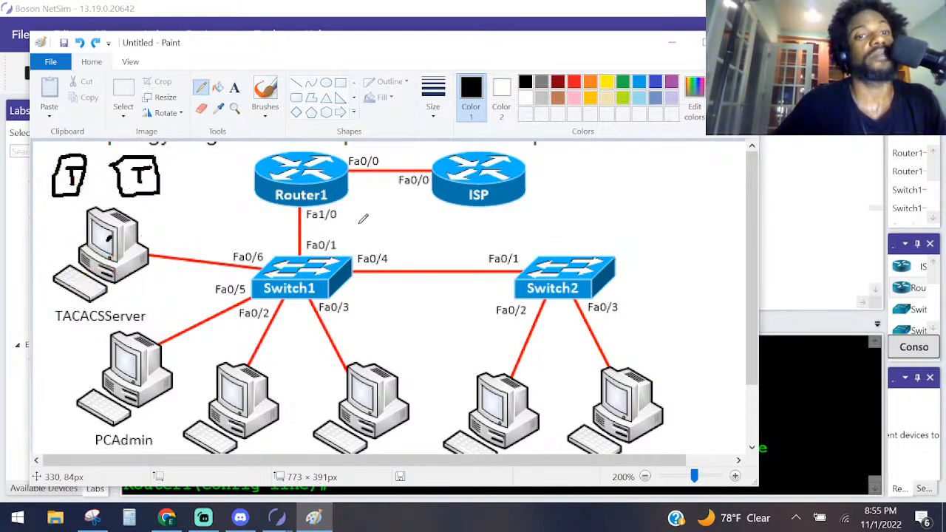
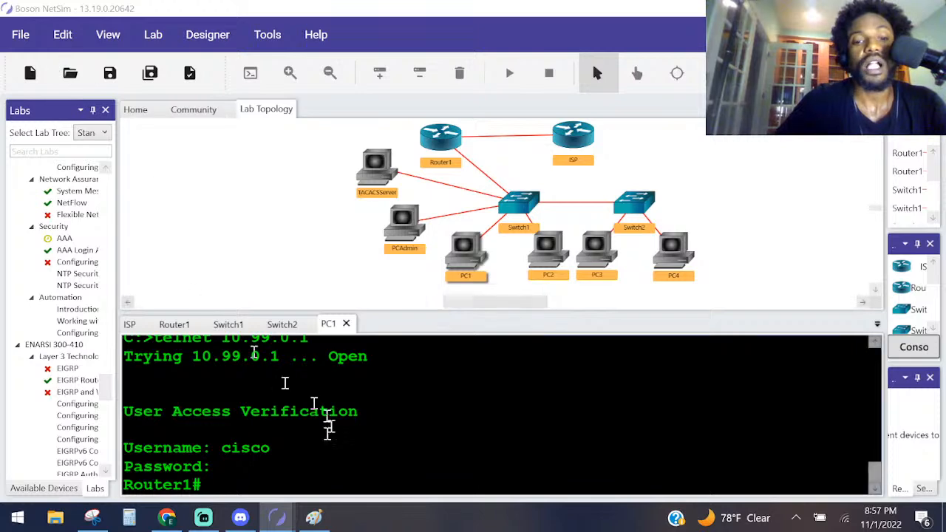
Step: In Paint, circle Router1, Switch1 and Switch2 in black and trace the PC-to-Router1 path
{"action": "left_click", "coordinate": [315, 518]}
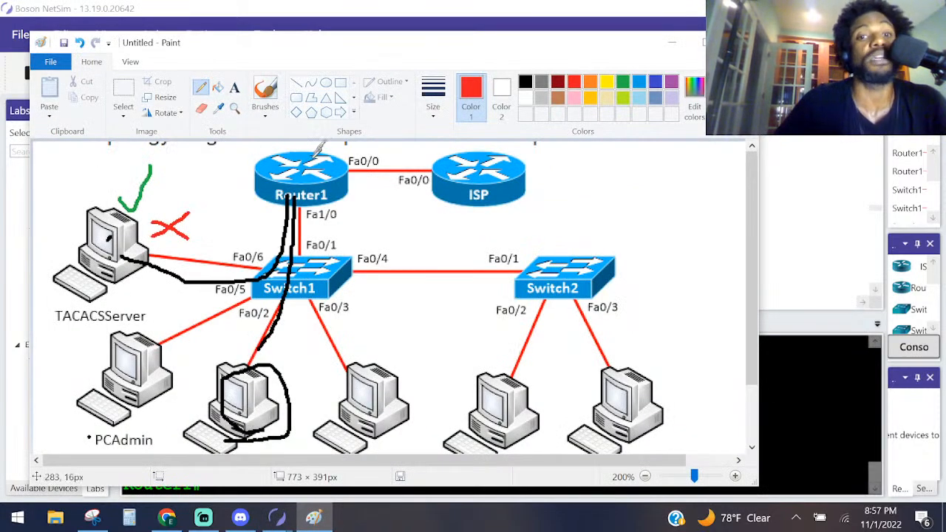
{"action": "left_click", "coordinate": [525, 82]}
{"action": "mouse_move", "coordinate": [299, 194]}
{"action": "left_mouse_down"}
{"action": "mouse_move", "coordinate": [260, 178]}
{"action": "mouse_move", "coordinate": [288, 201]}
{"action": "left_mouse_up"}
{"action": "left_click_drag", "start_coordinate": [285, 303], "coordinate": [281, 314]}
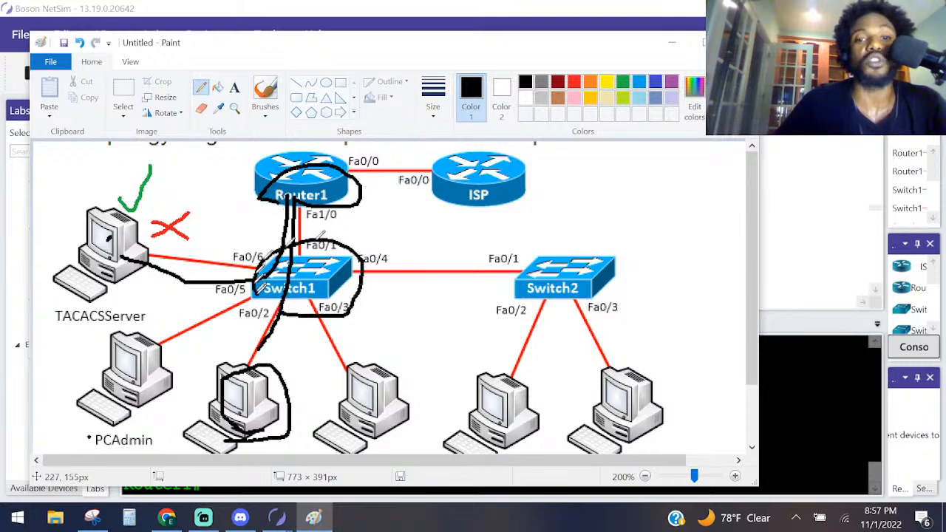
{"action": "mouse_move", "coordinate": [554, 307]}
{"action": "left_mouse_down"}
{"action": "mouse_move", "coordinate": [584, 230]}
{"action": "mouse_move", "coordinate": [521, 314]}
{"action": "left_mouse_up"}
{"action": "mouse_move", "coordinate": [284, 373]}
{"action": "left_mouse_down"}
{"action": "mouse_move", "coordinate": [280, 403]}
{"action": "mouse_move", "coordinate": [319, 211]}
{"action": "mouse_move", "coordinate": [319, 151]}
{"action": "mouse_move", "coordinate": [314, 177]}
{"action": "mouse_move", "coordinate": [111, 235]}
{"action": "left_mouse_up"}
Step: Undo the traced paths and circles so only the PC circle remains, then return to NetSim
{"action": "key", "text": "ctrl+z"}
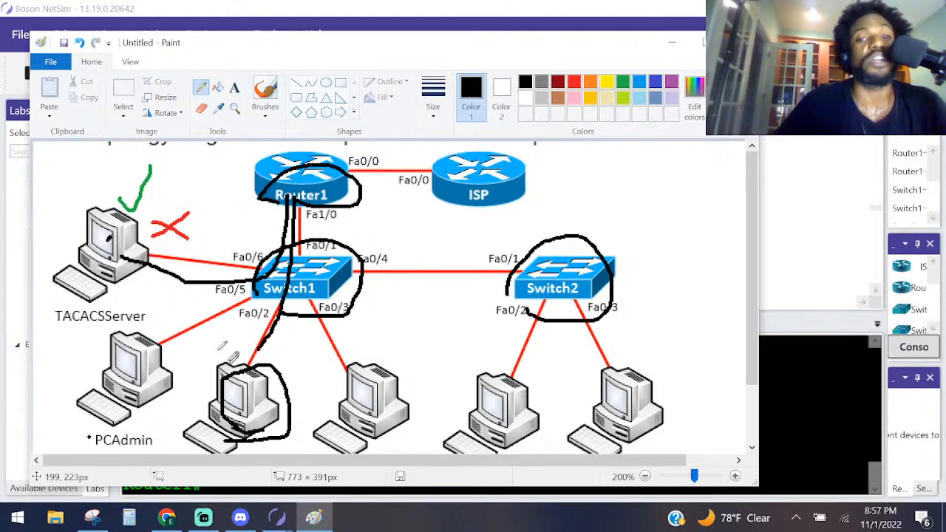
{"action": "mouse_move", "coordinate": [290, 369]}
{"action": "left_mouse_down"}
{"action": "mouse_move", "coordinate": [292, 356]}
{"action": "mouse_move", "coordinate": [425, 275]}
{"action": "mouse_move", "coordinate": [584, 267]}
{"action": "mouse_move", "coordinate": [118, 247]}
{"action": "left_mouse_up"}
{"action": "key", "text": "ctrl+z"}
{"action": "key", "text": "ctrl+z"}
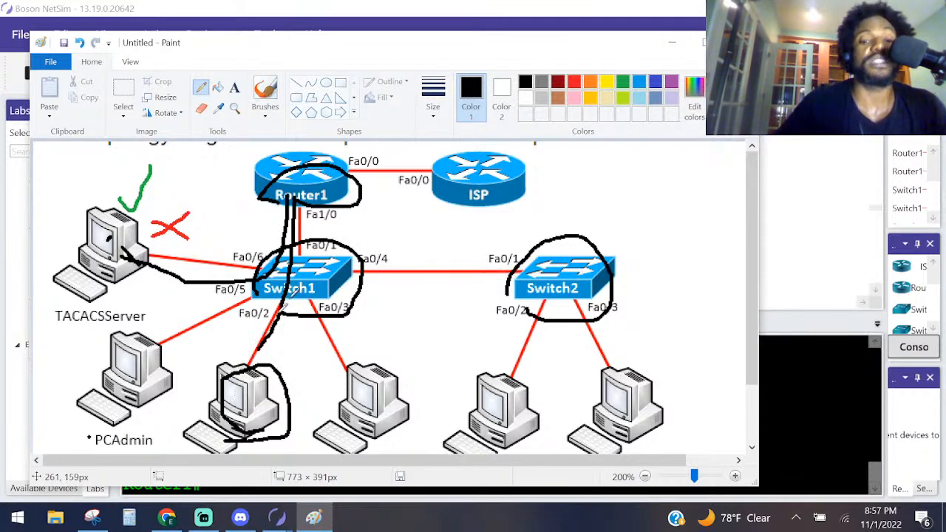
{"action": "key", "text": "ctrl+z"}
{"action": "key", "text": "ctrl+z"}
{"action": "key", "text": "ctrl+z"}
{"action": "key", "text": "ctrl+z"}
{"action": "key", "text": "ctrl+z"}
{"action": "key", "text": "ctrl+z"}
{"action": "key", "text": "ctrl+z"}
{"action": "key", "text": "ctrl+z"}
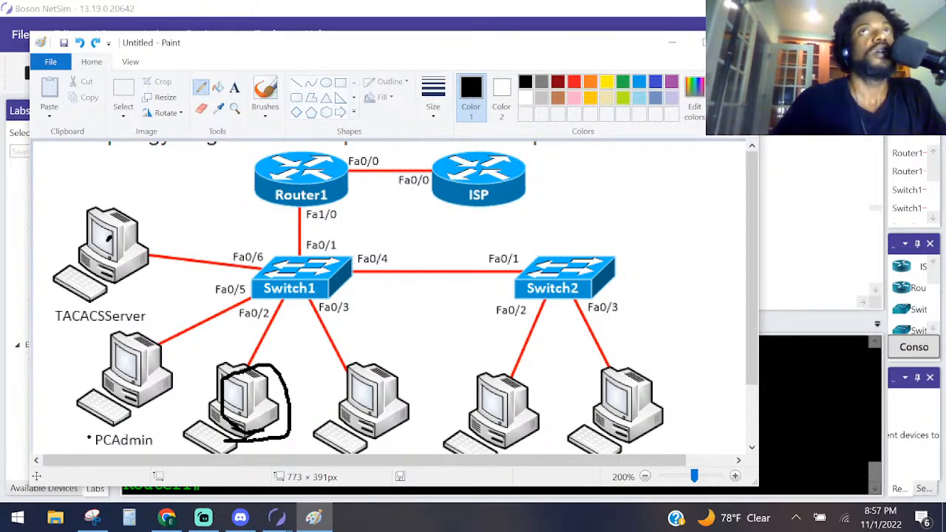
{"action": "left_click", "coordinate": [805, 9]}
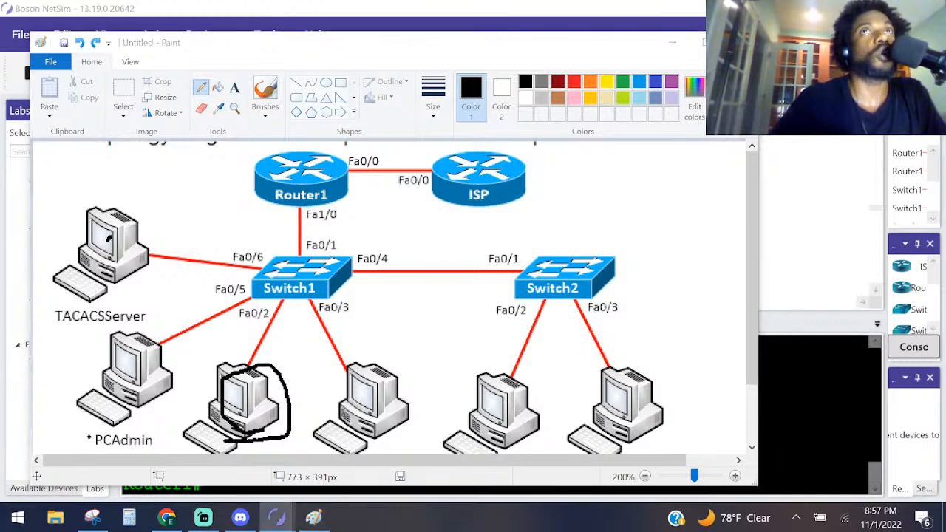
{"action": "left_click", "coordinate": [818, 347]}
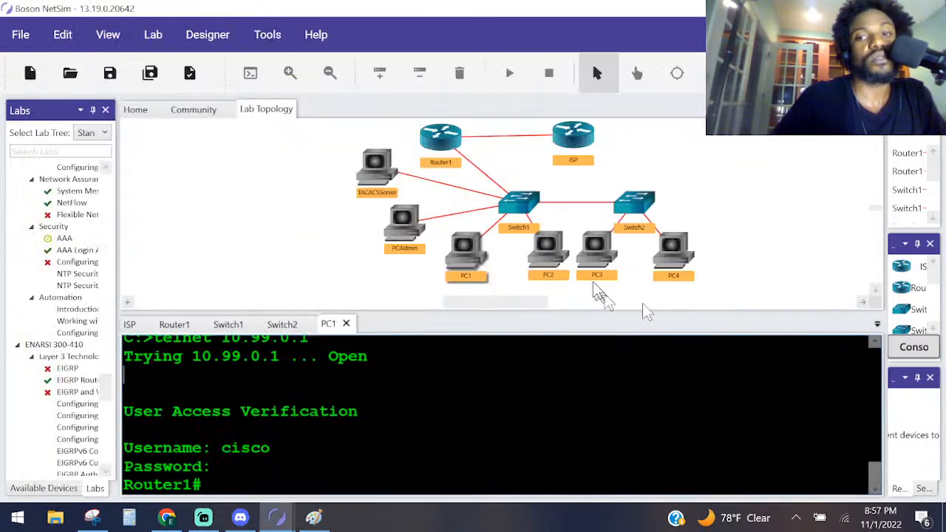
Step: Open Switch1's console and enter global configuration mode with conf t
{"action": "double_click", "coordinate": [527, 209]}
{"action": "key", "text": "Return"}
{"action": "key", "text": "Return"}
{"action": "key", "text": "Return"}
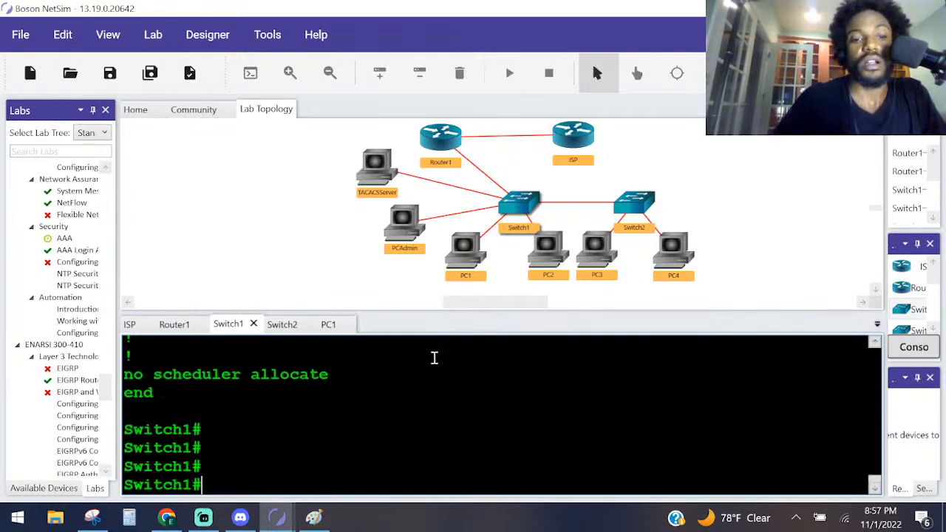
{"action": "key", "text": "Return"}
{"action": "type", "text": "conf"}
{"action": "key", "text": "Tab"}
{"action": "type", "text": "t"}
{"action": "key", "text": "Tab"}
{"action": "key", "text": "Return"}
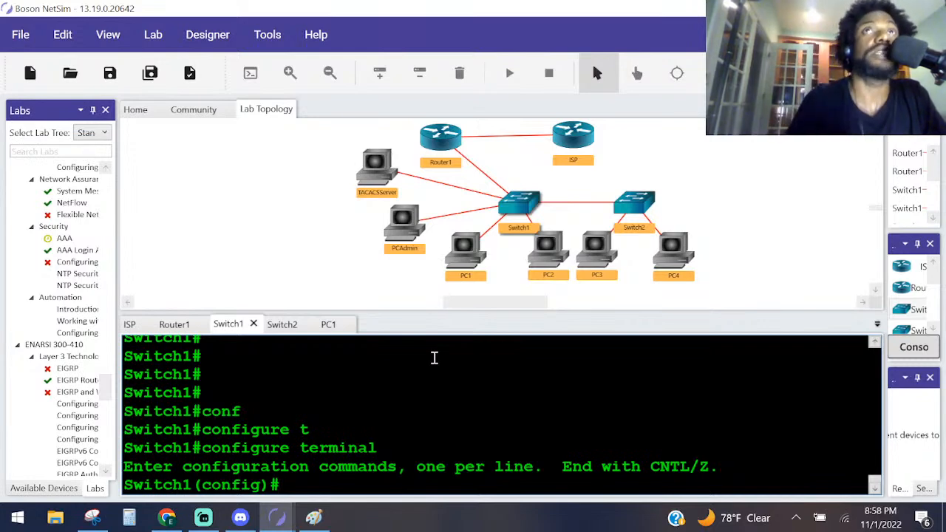
{"action": "type", "text": "sn"}
{"action": "key", "text": "Tab"}
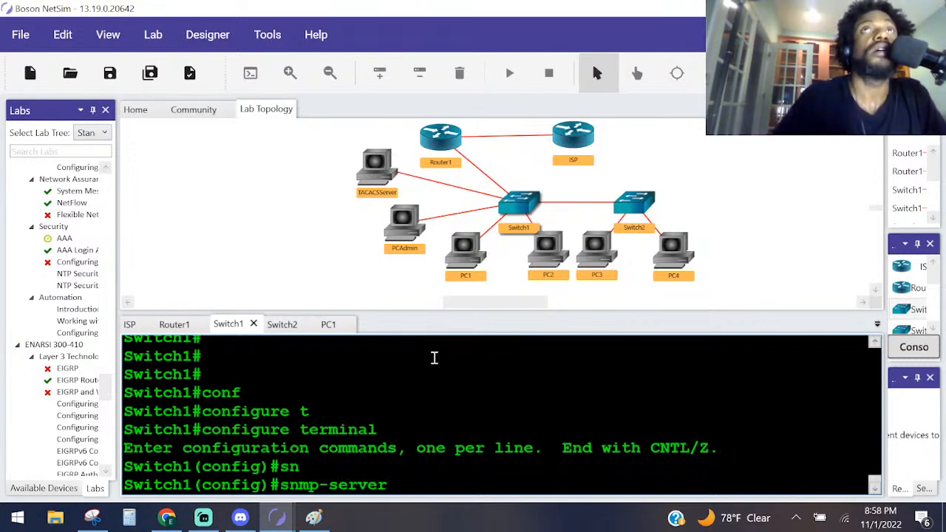
{"action": "type", "text": "com"}
{"action": "key", "text": "Tab"}
{"action": "type", "text": "Boson"}
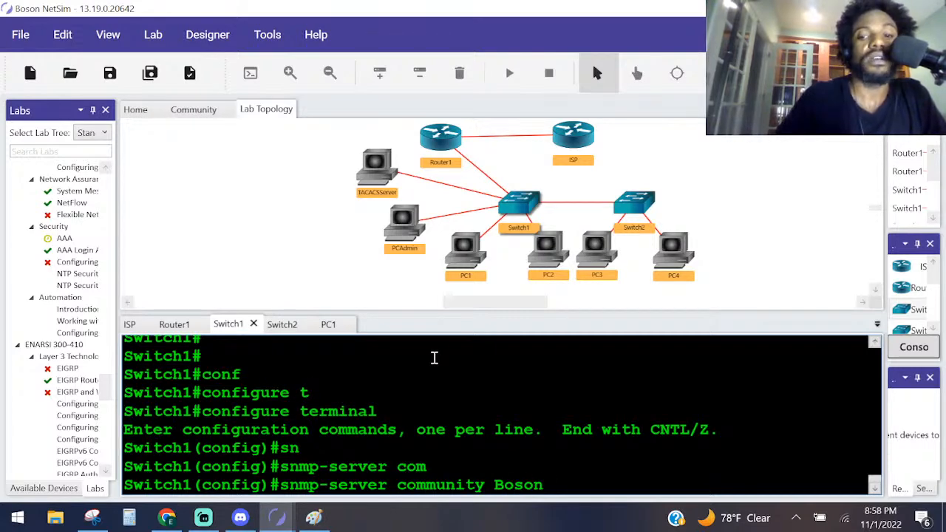
{"action": "type", "text": " ?"}
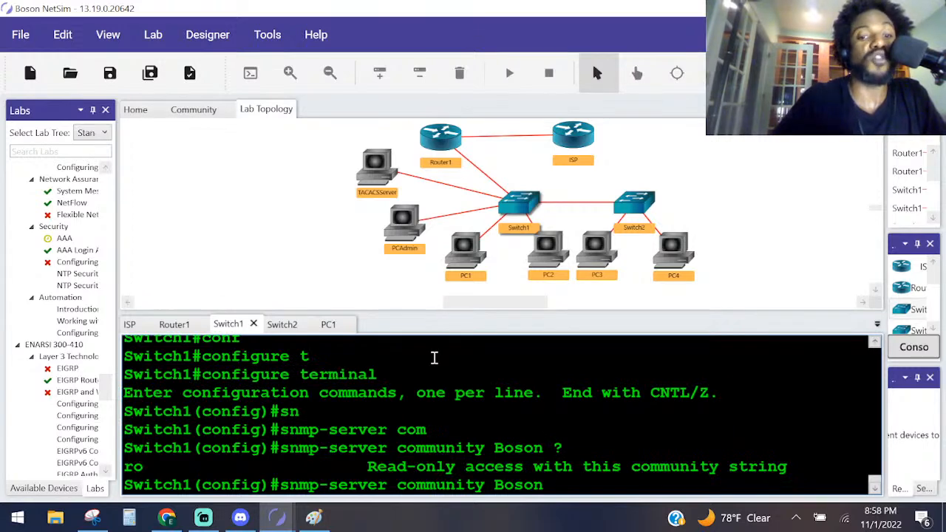
{"action": "type", "text": "r"}
{"action": "key", "text": "Tab"}
{"action": "type", "text": "?"}
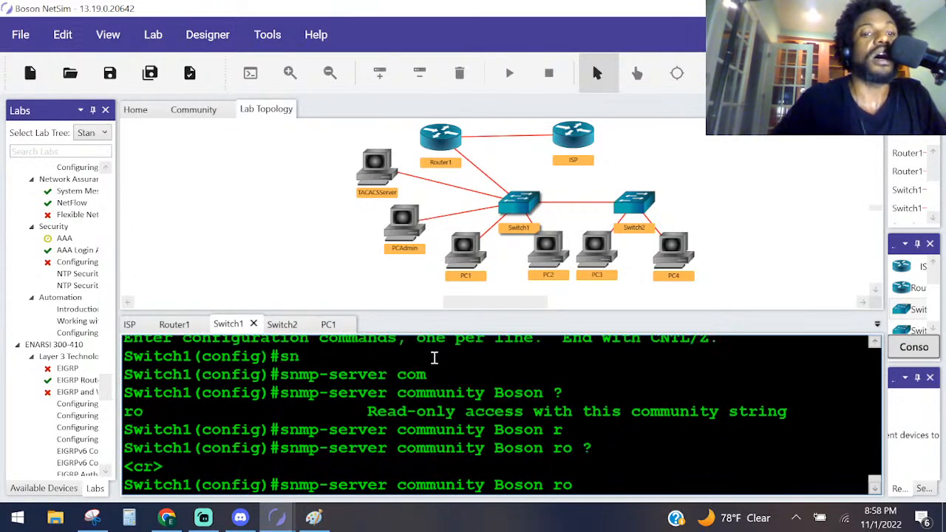
{"action": "key", "text": "Return"}
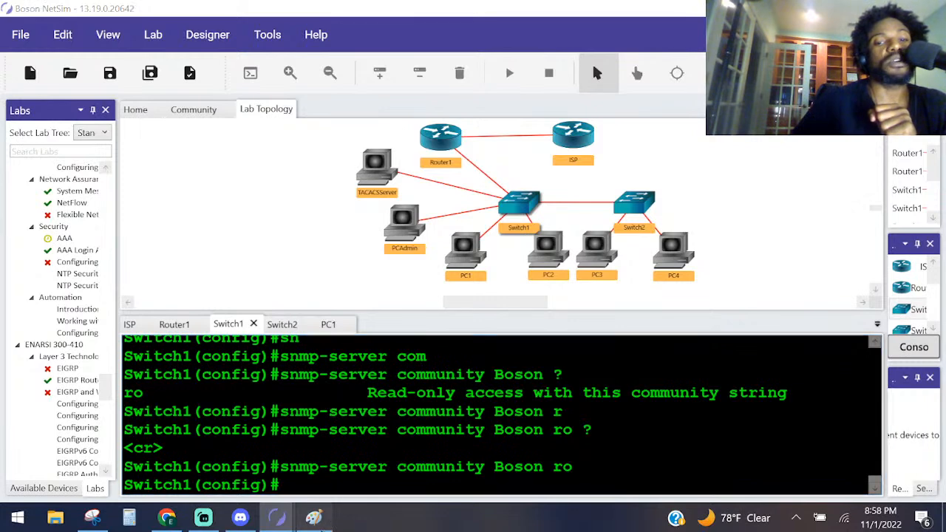
Step: Mark the Fa0/3 link under Switch1 and the TACACSServer–Switch1 link in red
{"action": "left_click", "coordinate": [314, 517]}
{"action": "scroll", "coordinate": [731, 266], "scroll_direction": "down", "scroll_amount": 2}
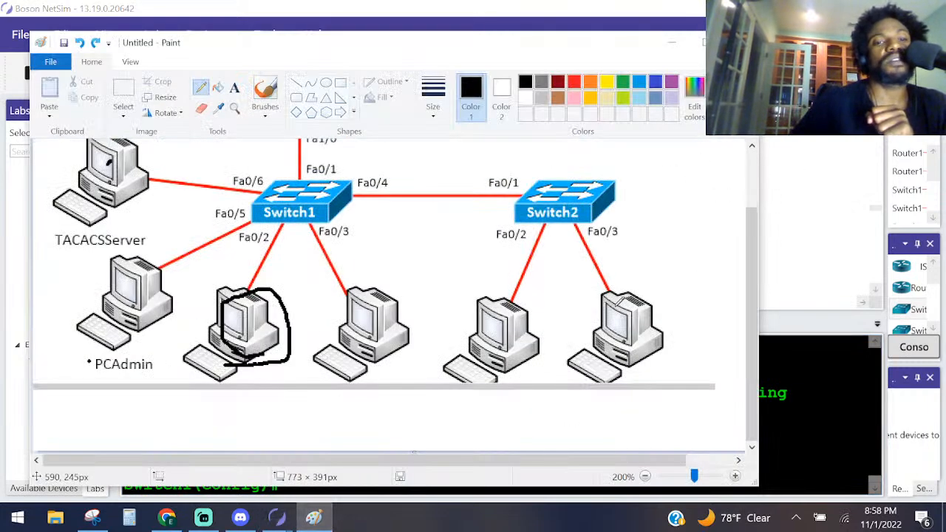
{"action": "scroll", "coordinate": [635, 299], "scroll_direction": "up", "scroll_amount": 2}
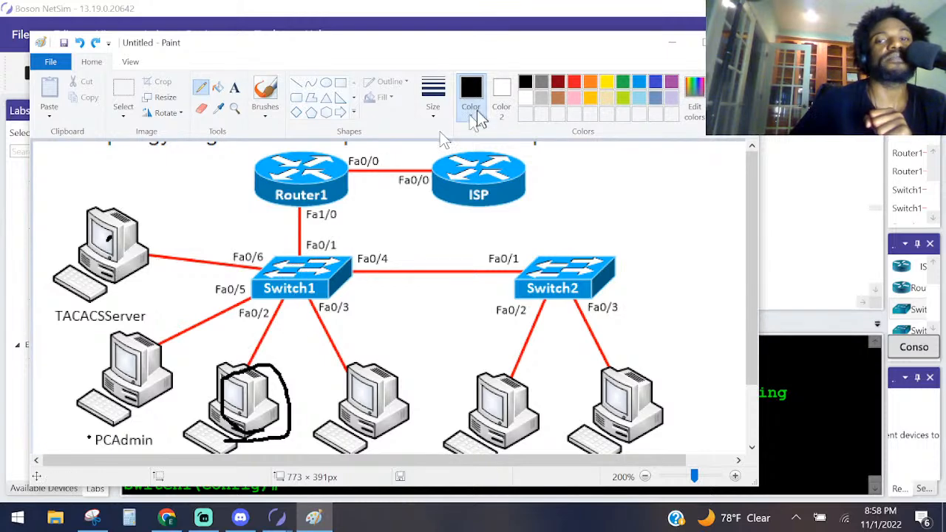
{"action": "left_click", "coordinate": [574, 83]}
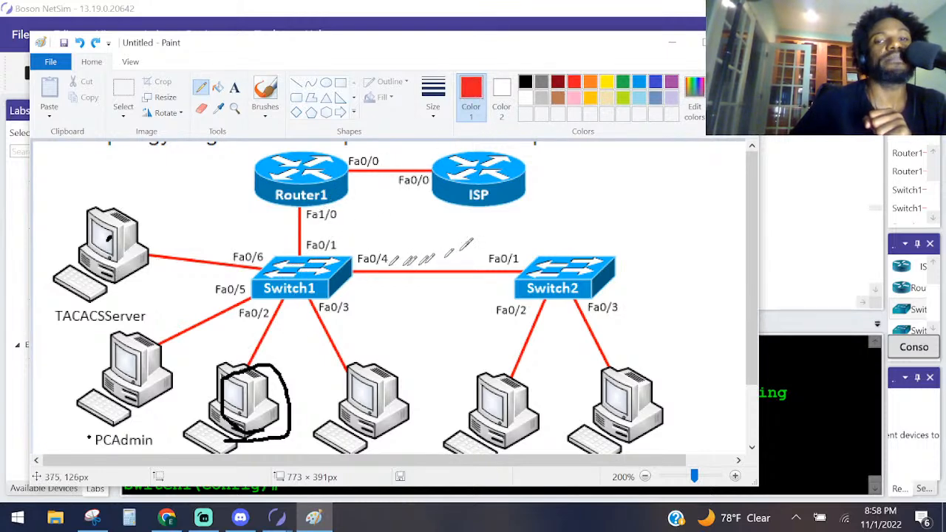
{"action": "mouse_move", "coordinate": [303, 299]}
{"action": "left_mouse_down"}
{"action": "mouse_move", "coordinate": [329, 318]}
{"action": "mouse_move", "coordinate": [299, 318]}
{"action": "left_mouse_up"}
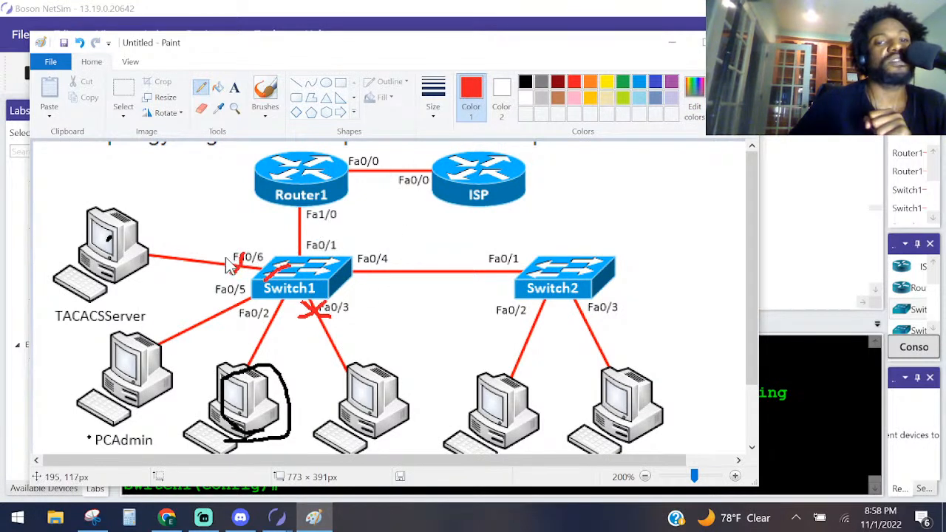
{"action": "left_click_drag", "start_coordinate": [221, 251], "coordinate": [136, 260]}
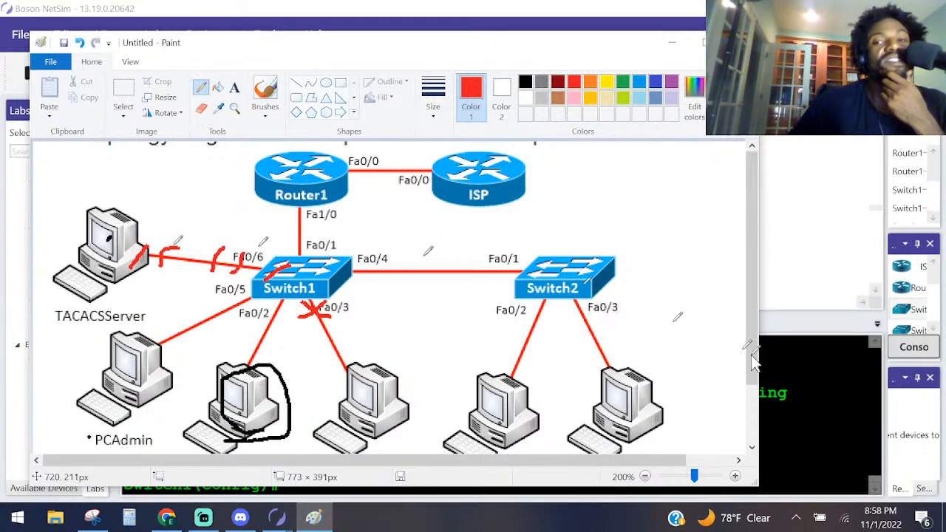
Step: Add black marks on the TACACSServer link and near Fa0/6 and Switch1
{"action": "left_click", "coordinate": [790, 406]}
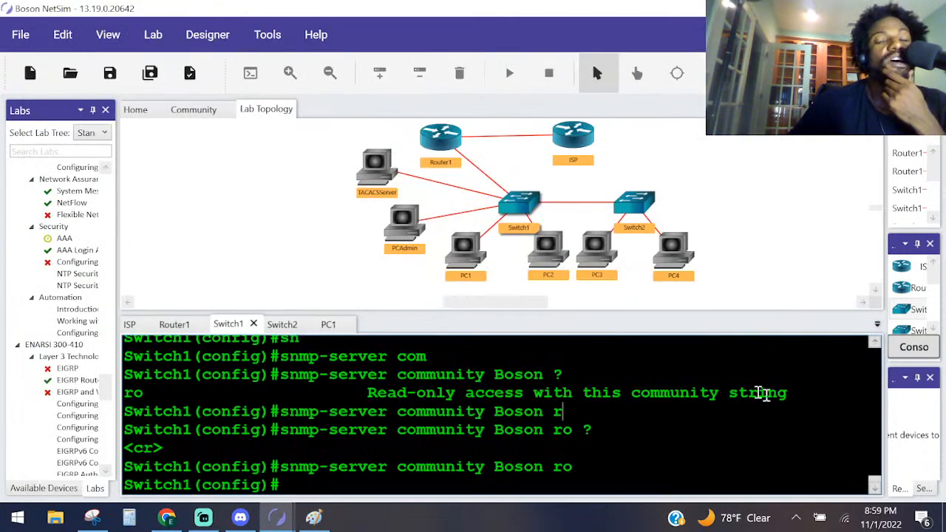
{"action": "key", "text": "alt+Tab"}
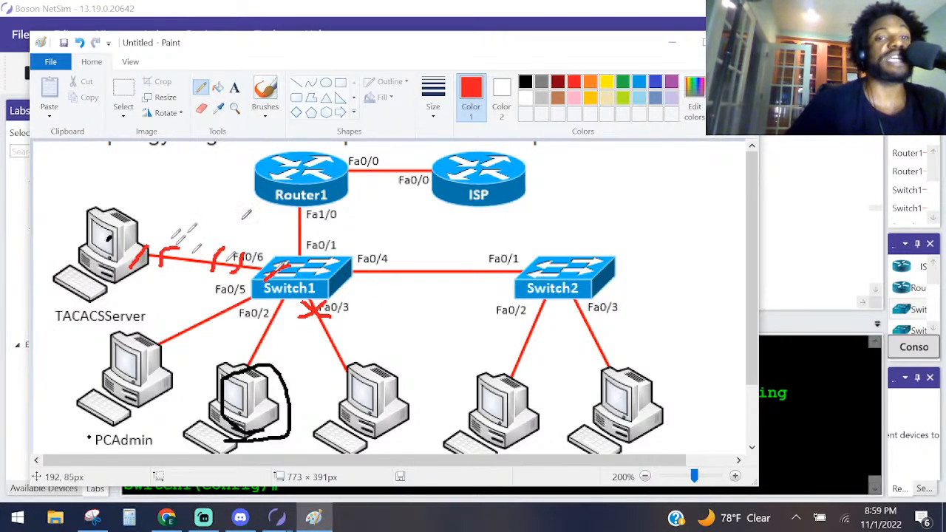
{"action": "left_click", "coordinate": [524, 81]}
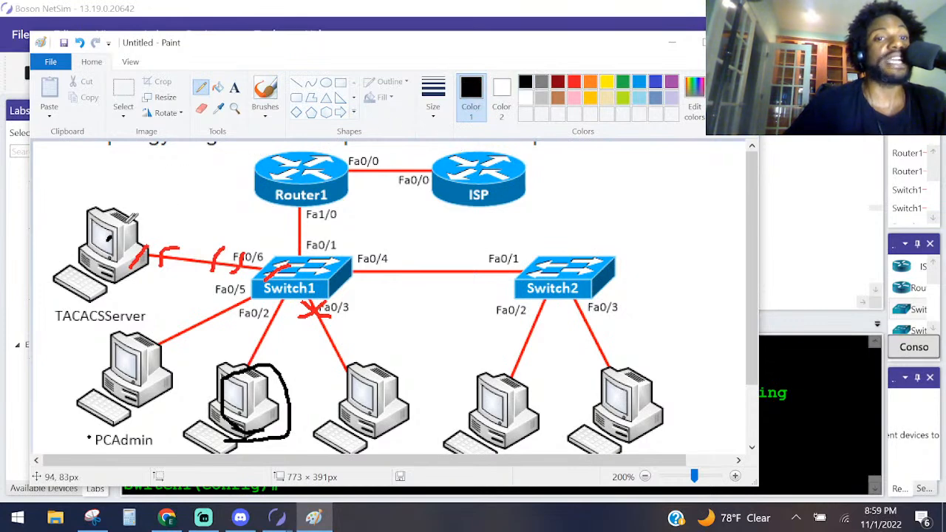
{"action": "mouse_move", "coordinate": [158, 235]}
{"action": "left_mouse_down"}
{"action": "mouse_move", "coordinate": [161, 264]}
{"action": "mouse_move", "coordinate": [213, 260]}
{"action": "mouse_move", "coordinate": [206, 277]}
{"action": "left_mouse_up"}
{"action": "mouse_move", "coordinate": [234, 246]}
{"action": "left_mouse_down"}
{"action": "mouse_move", "coordinate": [273, 273]}
{"action": "mouse_move", "coordinate": [268, 292]}
{"action": "mouse_move", "coordinate": [230, 255]}
{"action": "mouse_move", "coordinate": [135, 258]}
{"action": "left_mouse_up"}
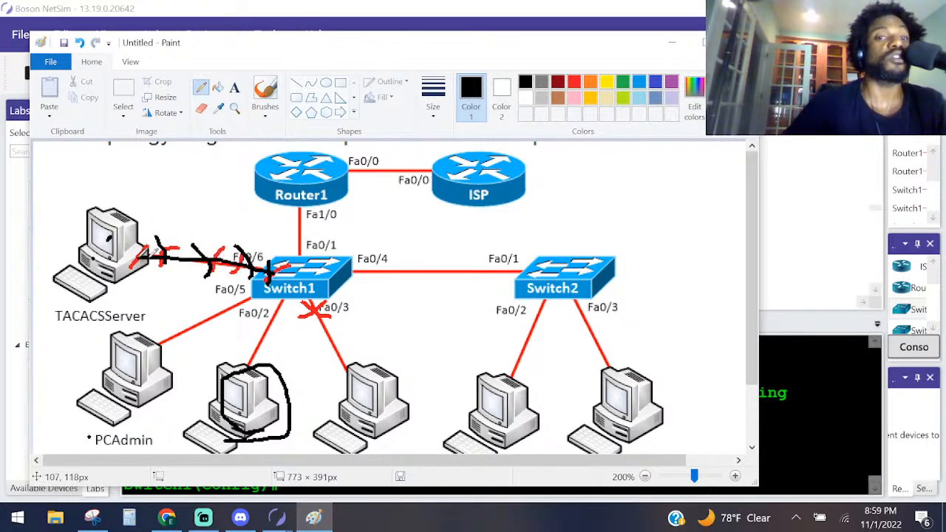
Step: Undo every annotation, including the red X and the PC circle, and return to NetSim
{"action": "key", "text": "ctrl+z"}
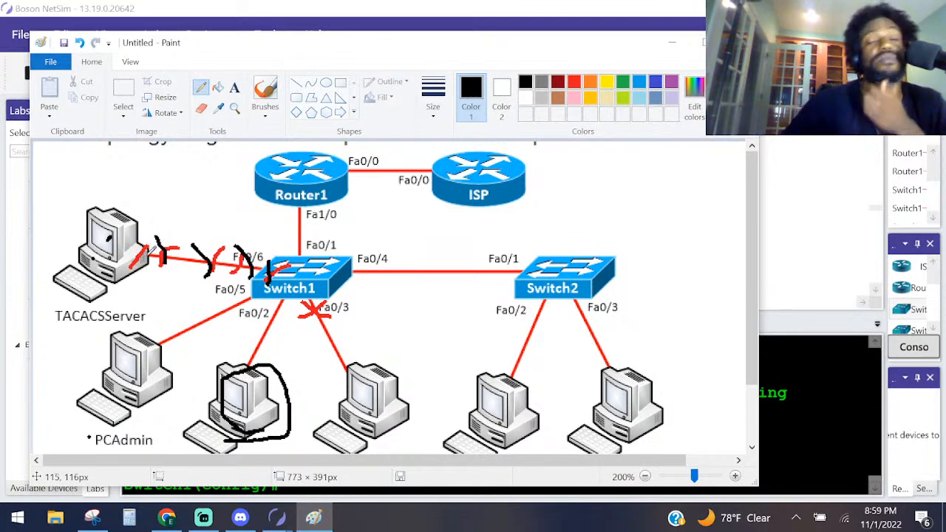
{"action": "key", "text": "ctrl+z"}
{"action": "key", "text": "ctrl+z"}
{"action": "key", "text": "ctrl+z"}
{"action": "key", "text": "ctrl+z"}
{"action": "key", "text": "ctrl+z"}
{"action": "key", "text": "ctrl+z"}
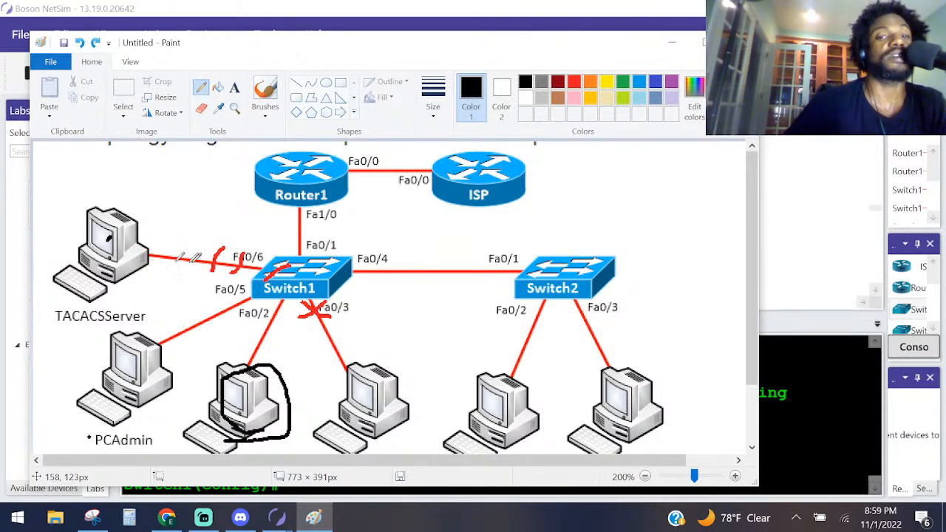
{"action": "key", "text": "ctrl+z"}
{"action": "key", "text": "ctrl+z"}
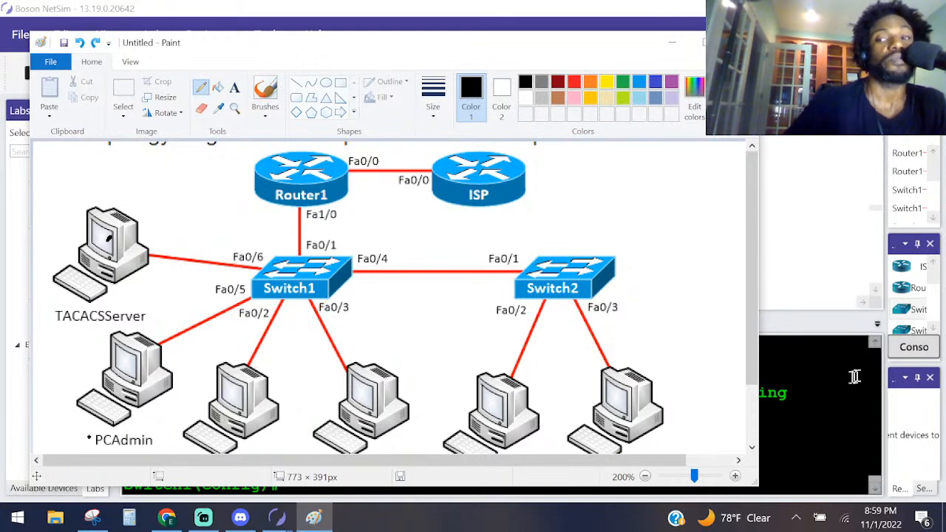
{"action": "left_click", "coordinate": [829, 385]}
{"action": "type", "text": "sn"}
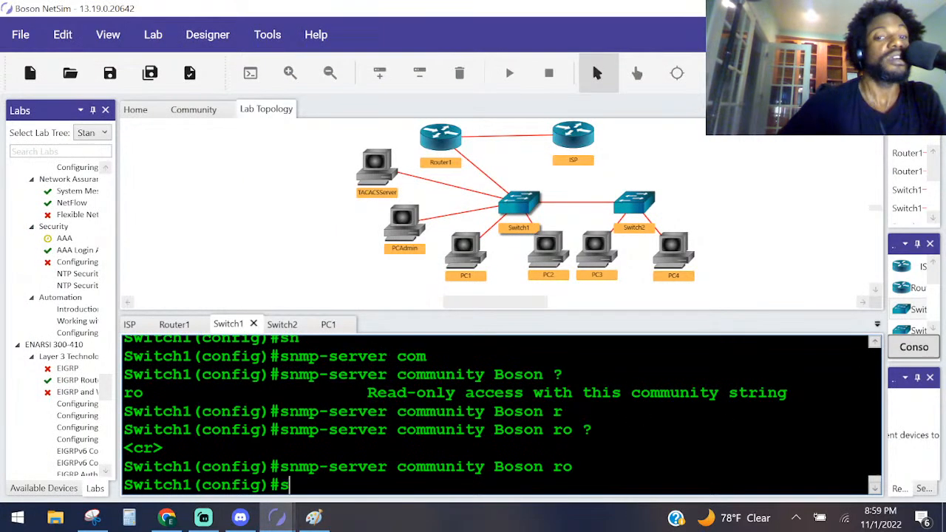
{"action": "key", "text": "Tab"}
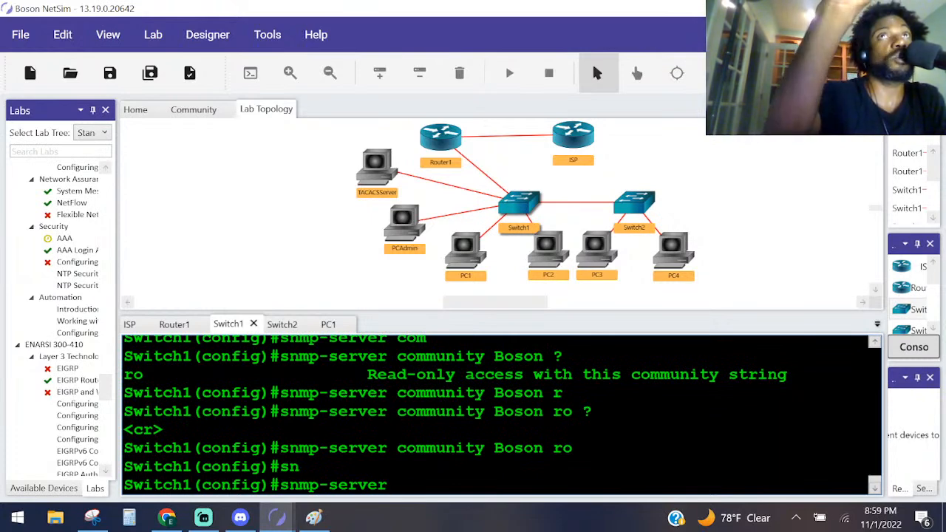
{"action": "type", "text": "con"}
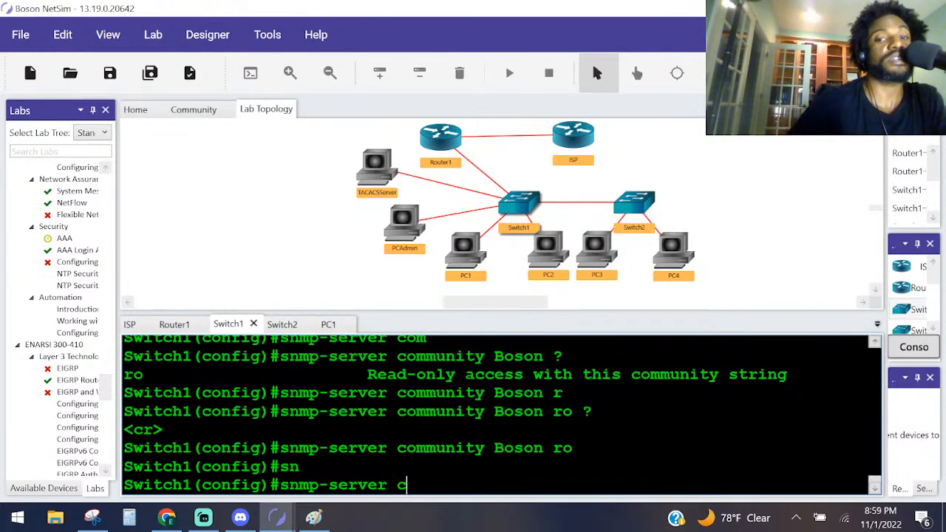
{"action": "key", "text": "Tab"}
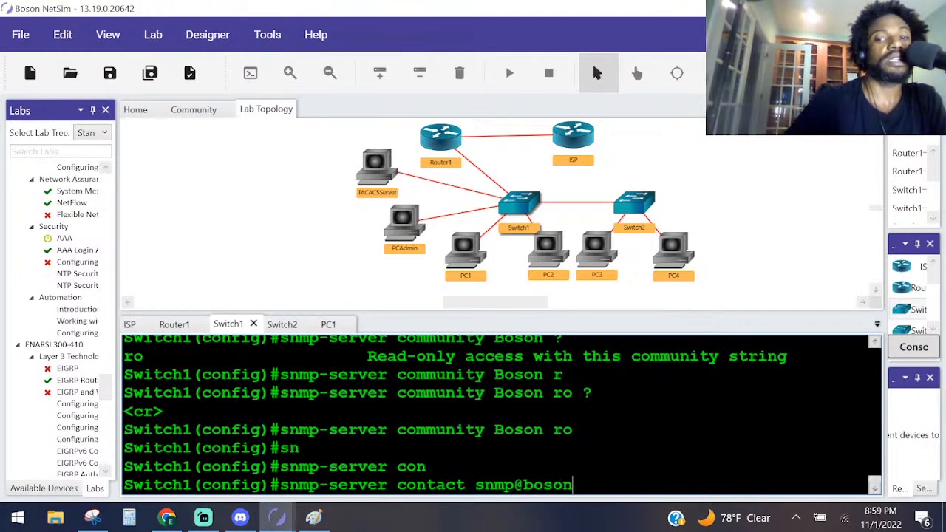
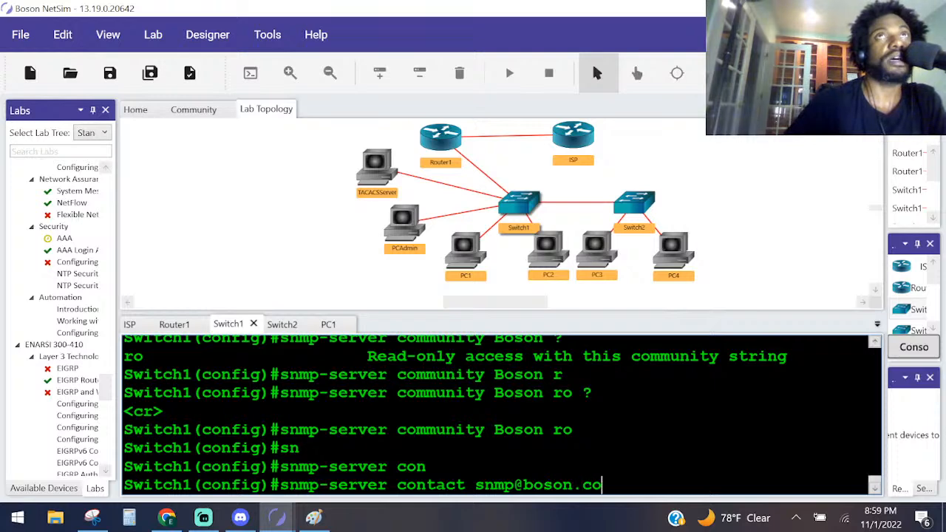
{"action": "key", "text": "Return"}
Step: Set Switch1's SNMP location to S1_SNMP
{"action": "type", "text": "sn"}
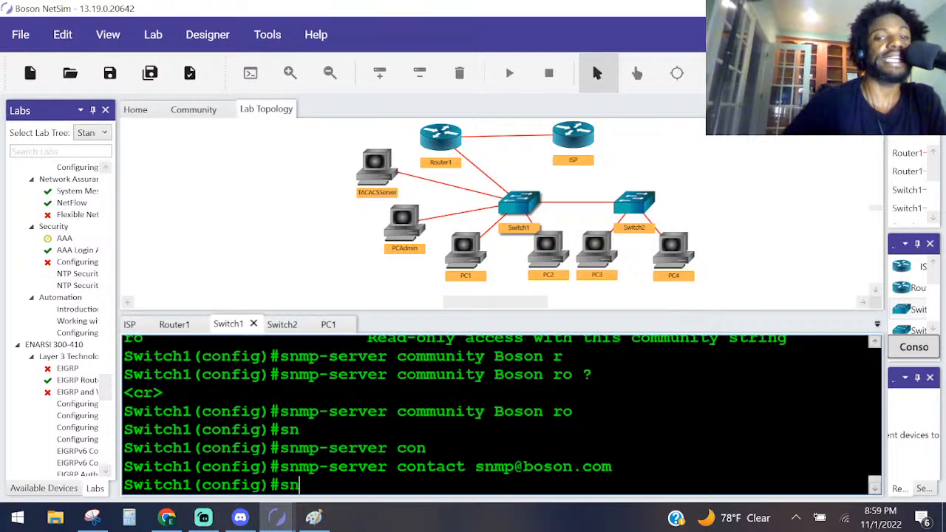
{"action": "key", "text": "Tab"}
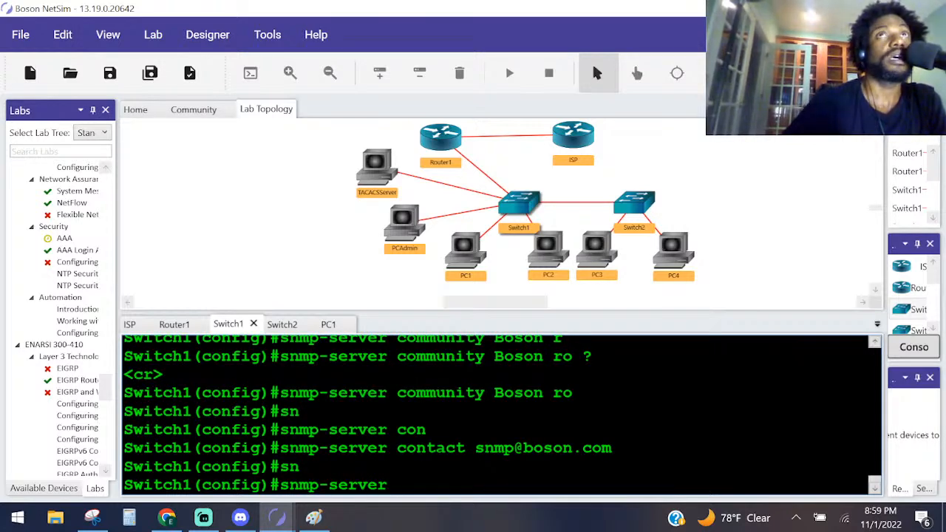
{"action": "type", "text": "loc"}
{"action": "key", "text": "Tab"}
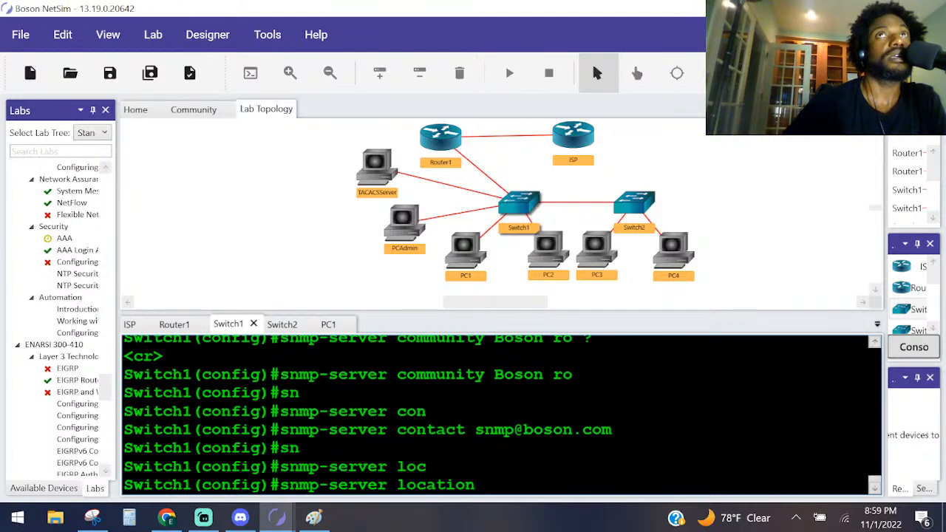
{"action": "type", "text": "S1"}
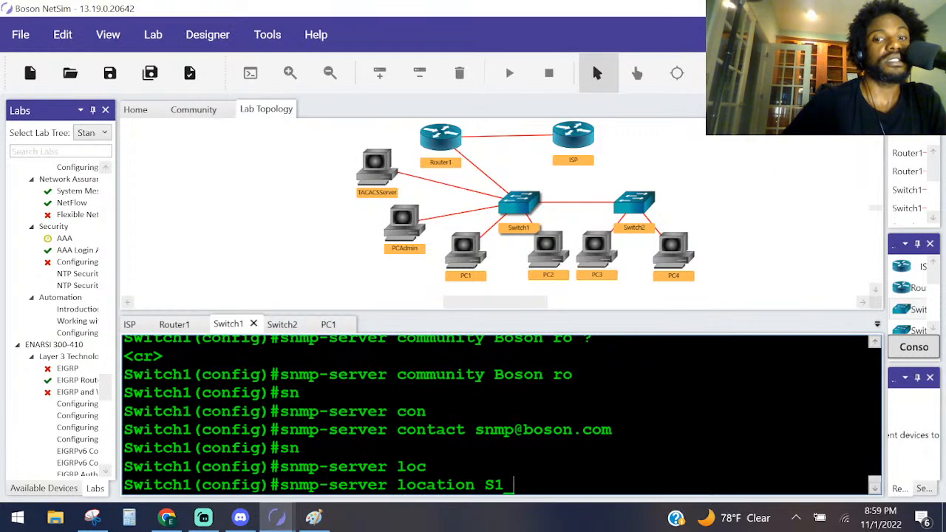
{"action": "type", "text": "_s"}
{"action": "key", "text": "Caps_Lock"}
{"action": "type", "text": "SM"}
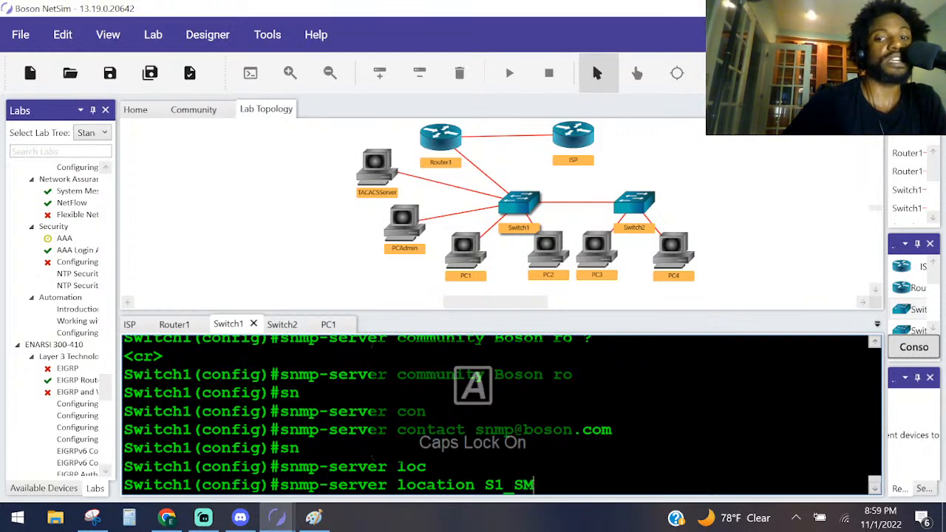
{"action": "type", "text": "NP"}
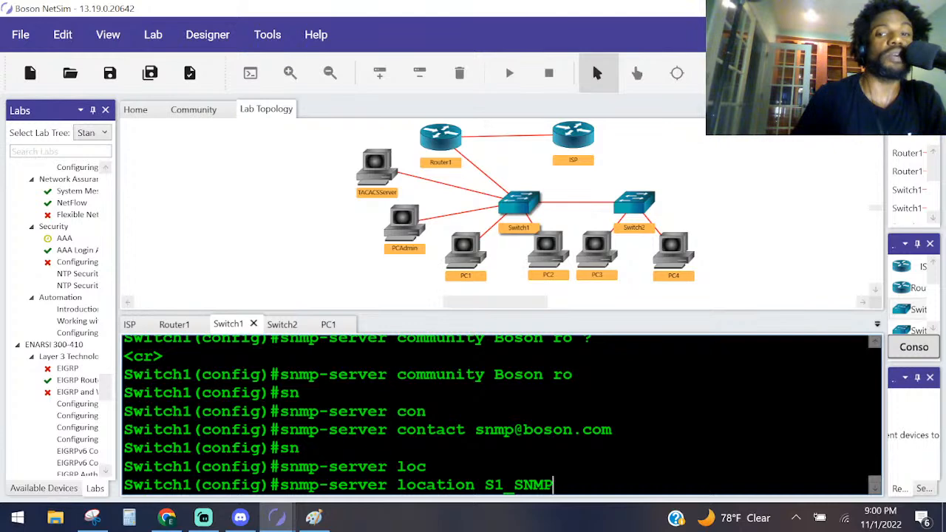
{"action": "type", "text": "?"}
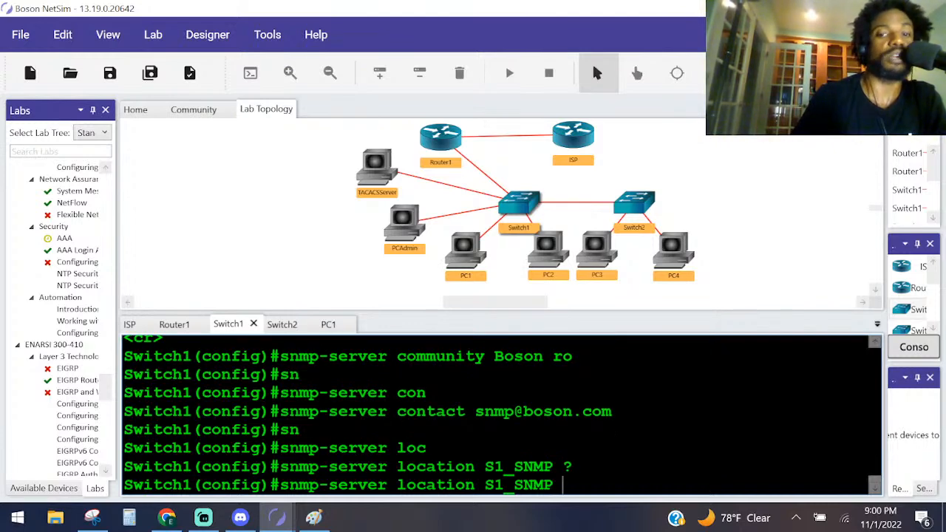
{"action": "key", "text": "Return"}
Step: Add SNMP host 10.10.0.2 with community snmp_logs on Switch1, then bring up Switch2's console
{"action": "type", "text": "SN"}
{"action": "key", "text": "Tab"}
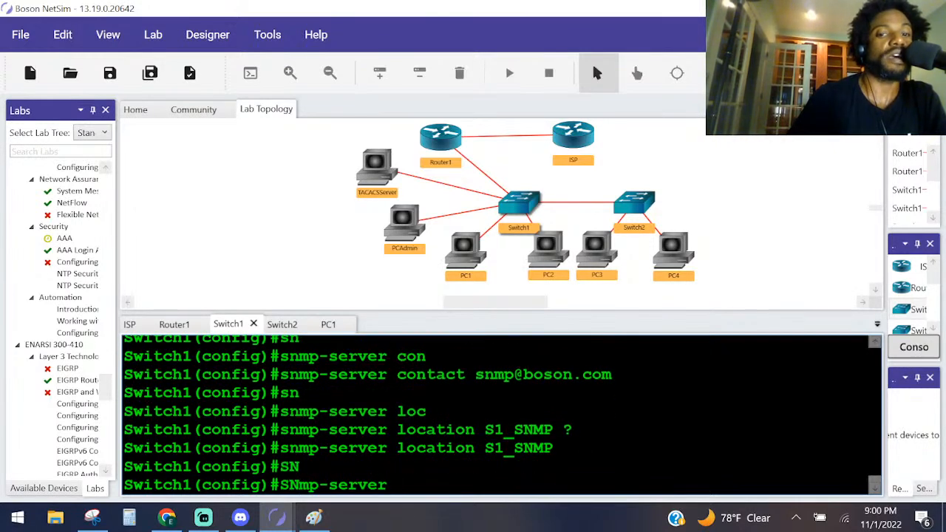
{"action": "type", "text": "HOS"}
{"action": "key", "text": "Tab"}
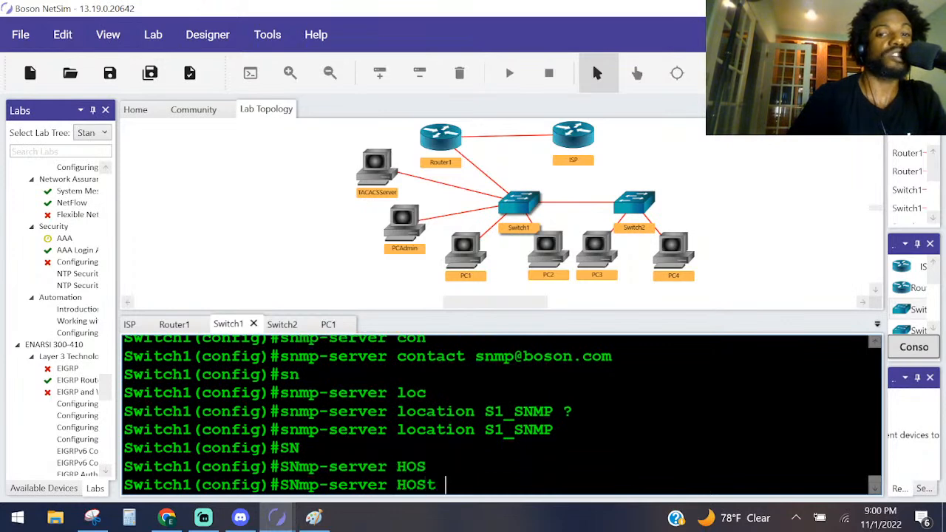
{"action": "key", "text": "Caps_Lock"}
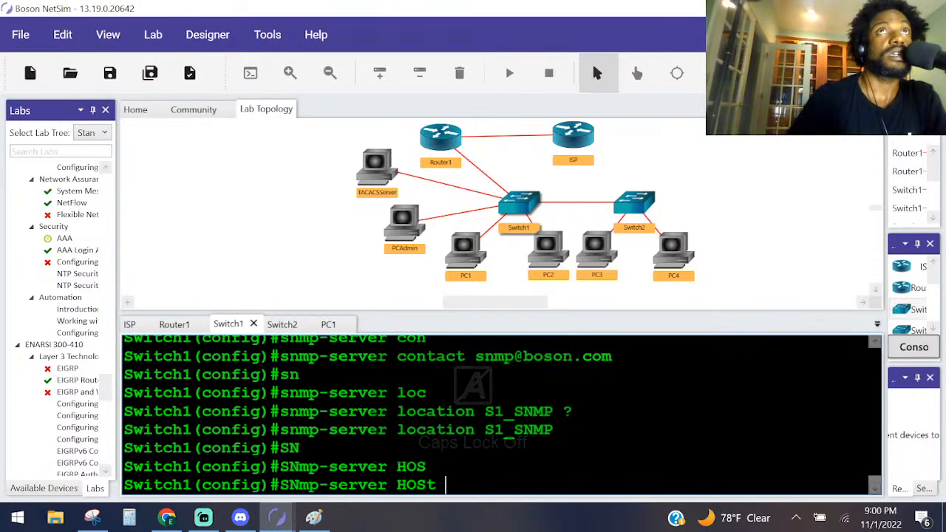
{"action": "type", "text": "10.10"}
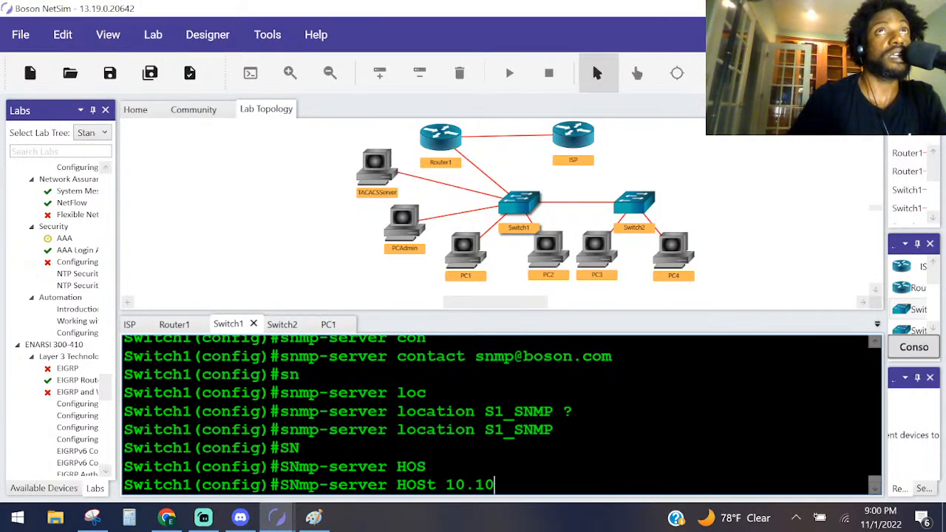
{"action": "type", "text": ".0.2 ?"}
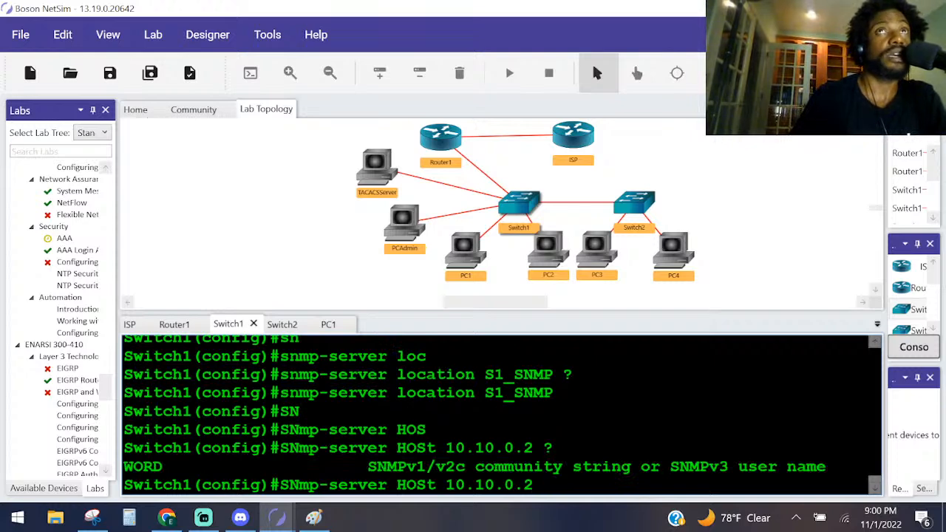
{"action": "type", "text": "sn"}
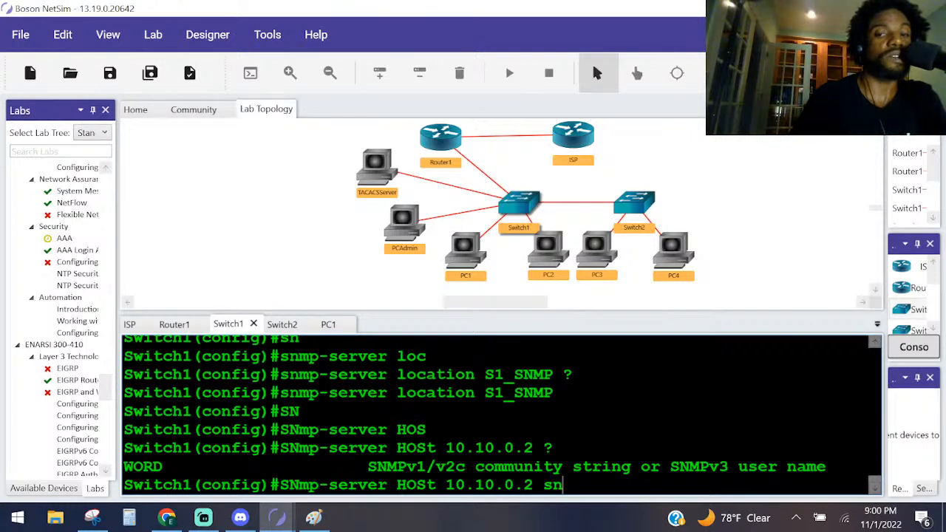
{"action": "type", "text": "mp_l"}
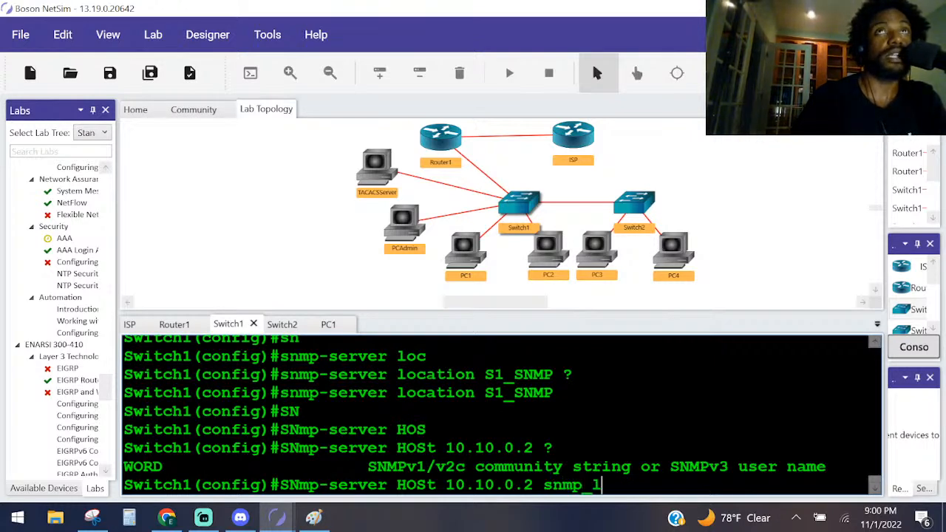
{"action": "type", "text": "ogs ?"}
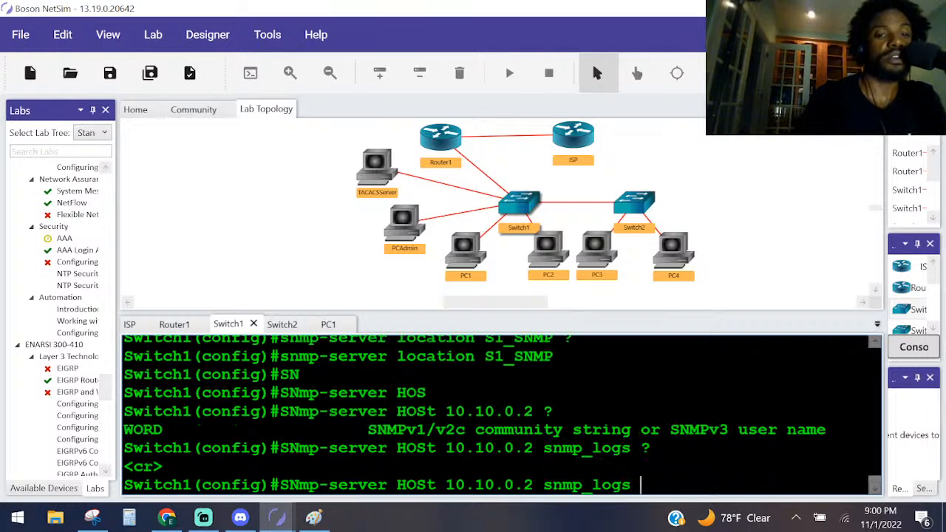
{"action": "key", "text": "Return"}
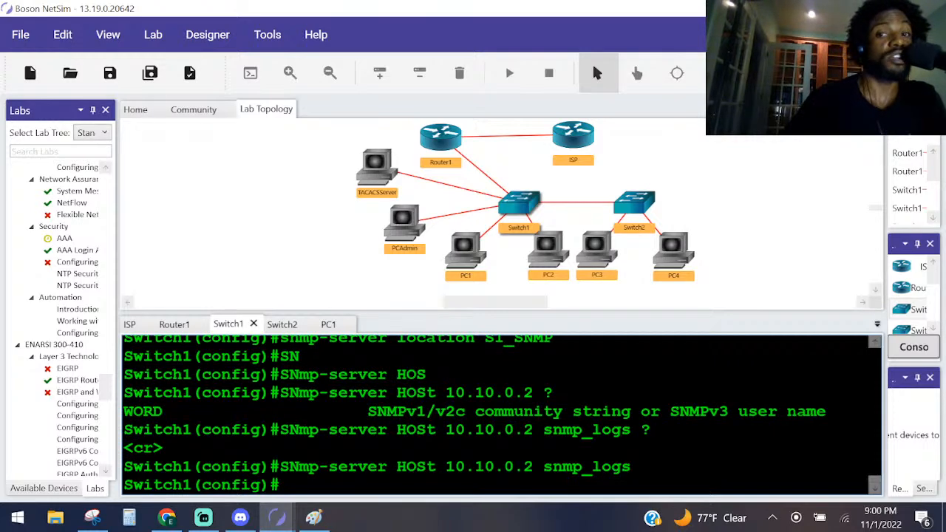
{"action": "left_click", "coordinate": [637, 205]}
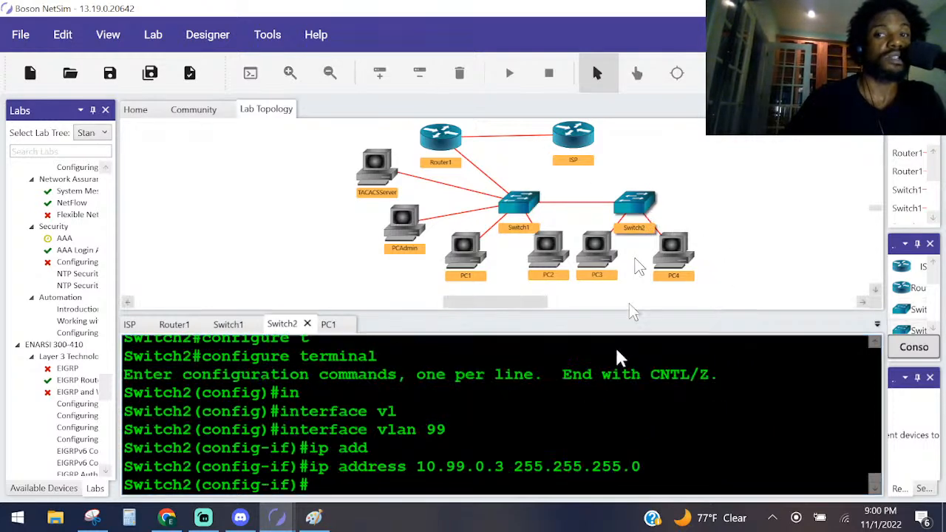
Step: Clear the unfinished entry and exit interface mode back to global configuration on Switch2
{"action": "key", "text": "Return"}
{"action": "key", "text": "Return"}
{"action": "type", "text": "sn"}
{"action": "key", "text": "Tab"}
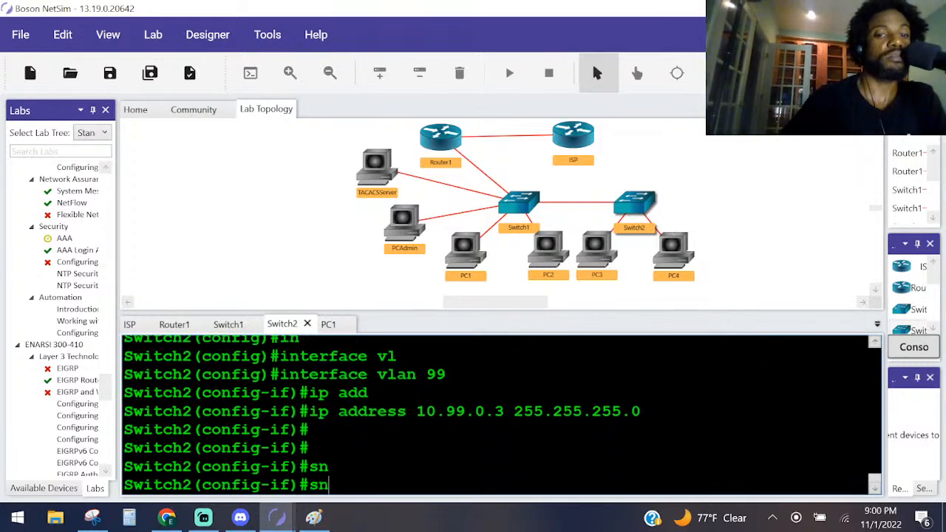
{"action": "key", "text": "BackSpace"}
{"action": "key", "text": "BackSpace"}
{"action": "type", "text": "exit"}
{"action": "key", "text": "Return"}
Step: Create the read-only SNMP community Boson on Switch2
{"action": "key", "text": "Tab"}
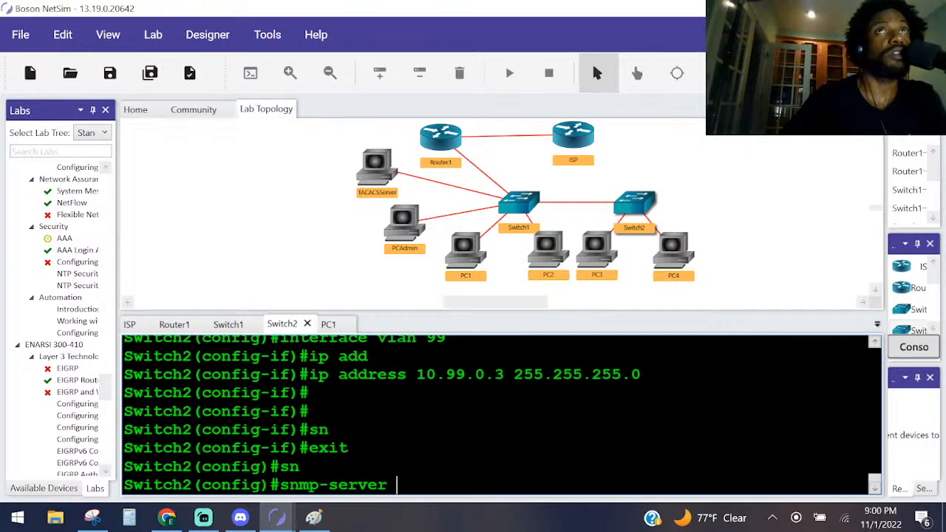
{"action": "key", "text": "Tab"}
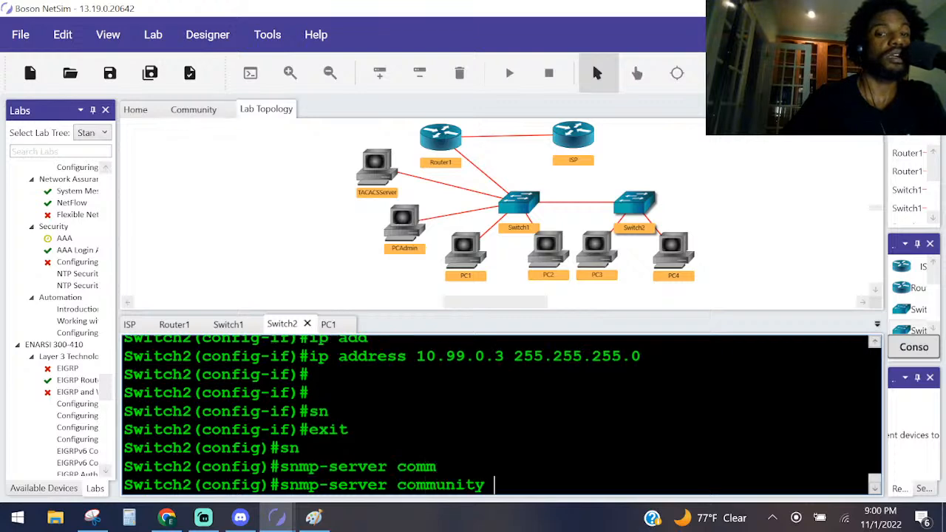
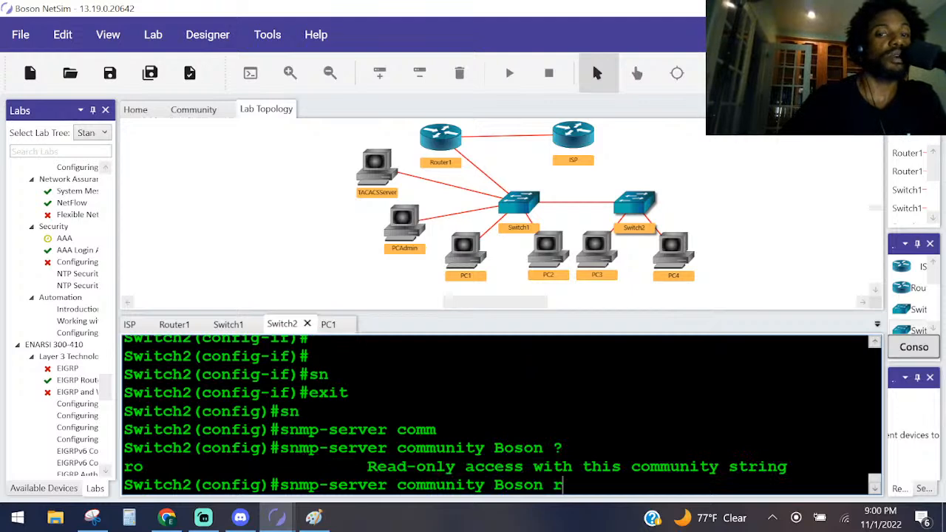
{"action": "key", "text": "Tab"}
{"action": "key", "text": "Return"}
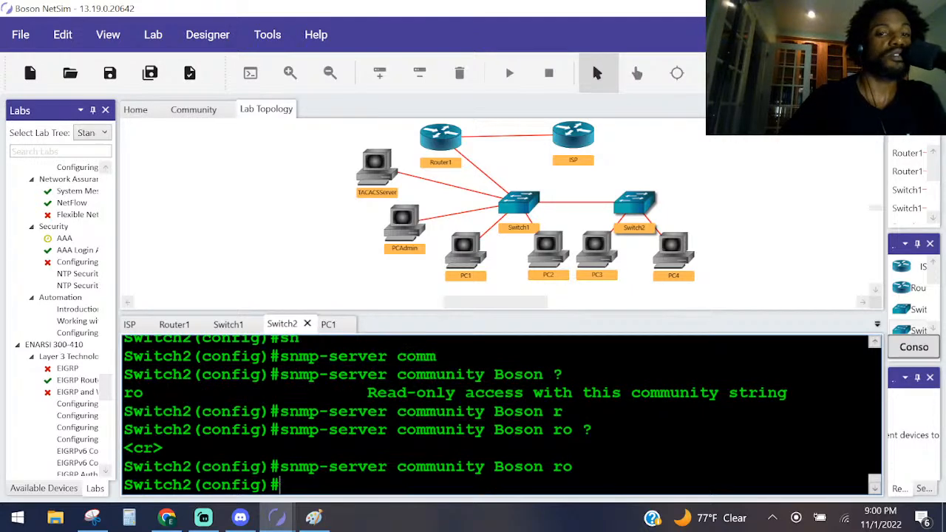
{"action": "key", "text": "Tab"}
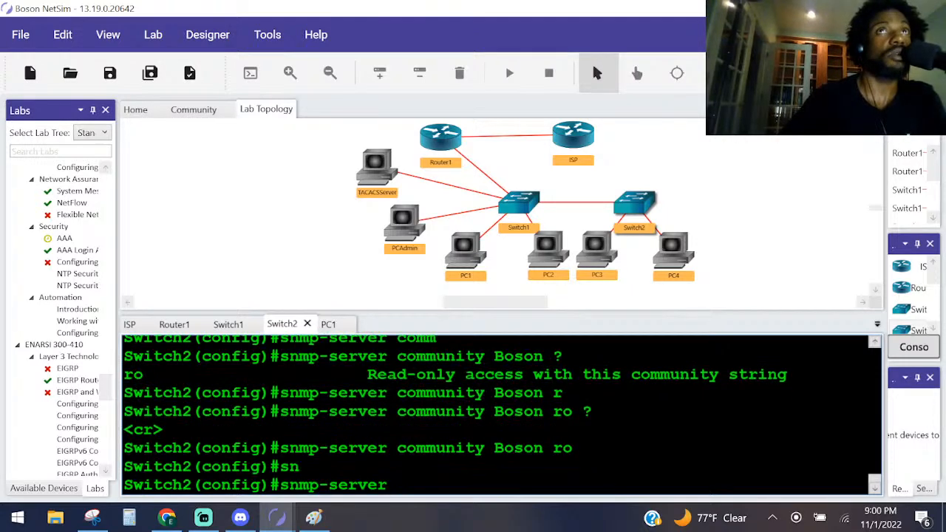
{"action": "key", "text": "Tab"}
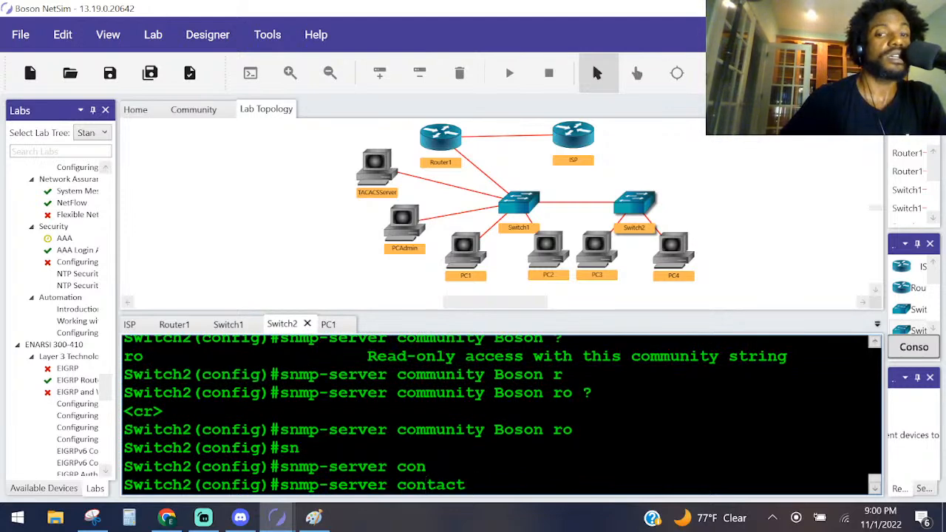
{"action": "key", "text": "BackSpace"}
{"action": "key", "text": "BackSpace"}
{"action": "key", "text": "BackSpace"}
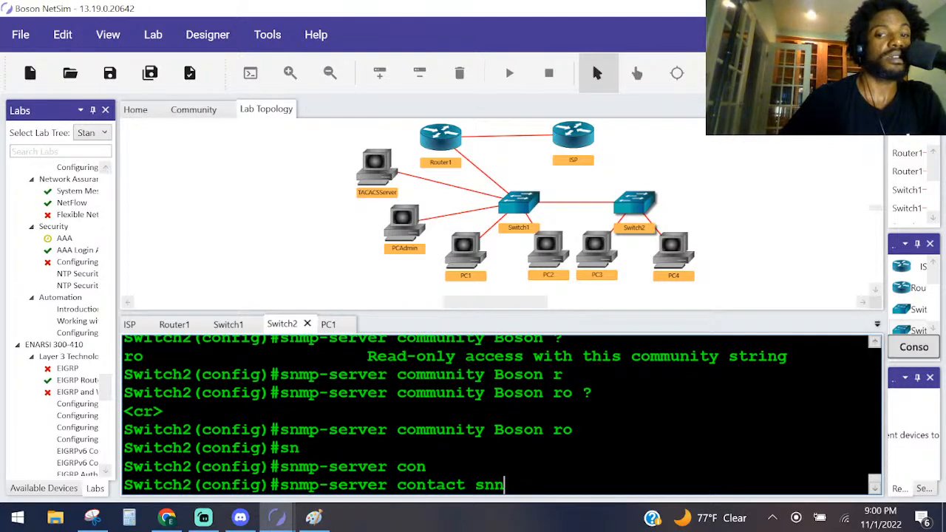
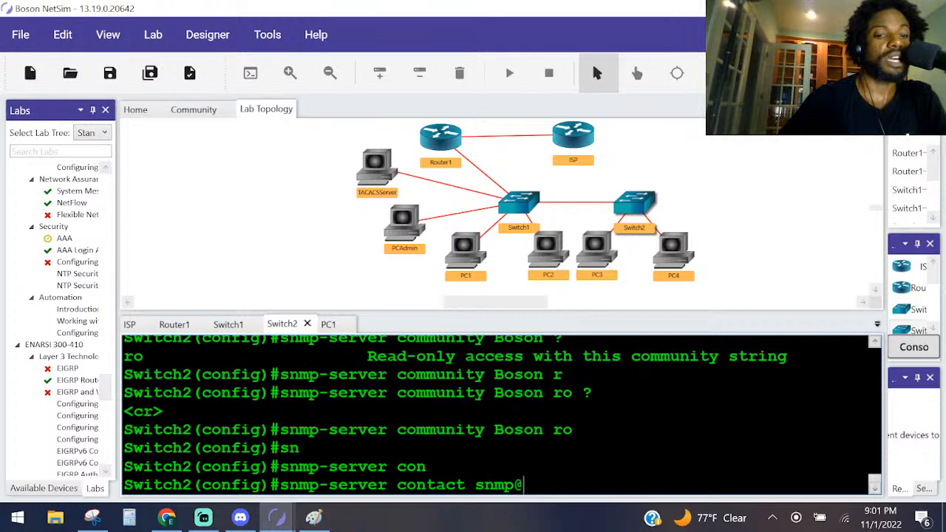
{"action": "key", "text": "Return"}
Step: Set Switch2's SNMP location to S1_SNMP
{"action": "type", "text": "sb"}
{"action": "key", "text": "Tab"}
{"action": "key", "text": "BackSpace"}
{"action": "type", "text": "n"}
{"action": "key", "text": "Tab"}
{"action": "type", "text": "loca"}
{"action": "key", "text": "Tab"}
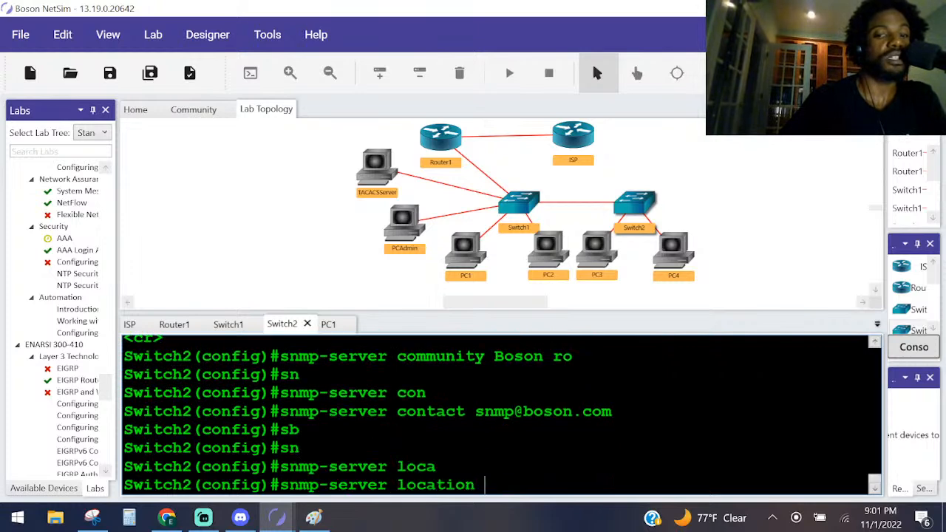
{"action": "type", "text": "S1"}
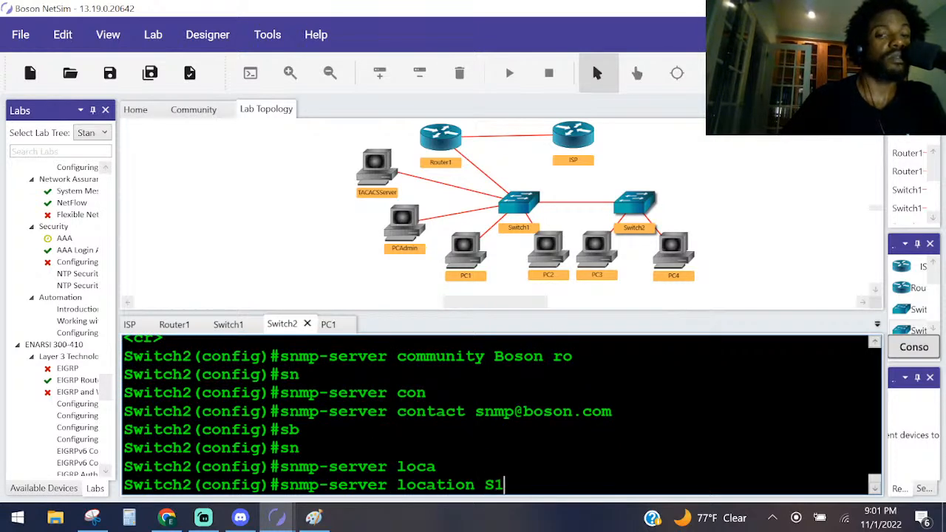
{"action": "type", "text": "_"}
{"action": "key", "text": "Caps_Lock"}
{"action": "type", "text": "SNMP ?"}
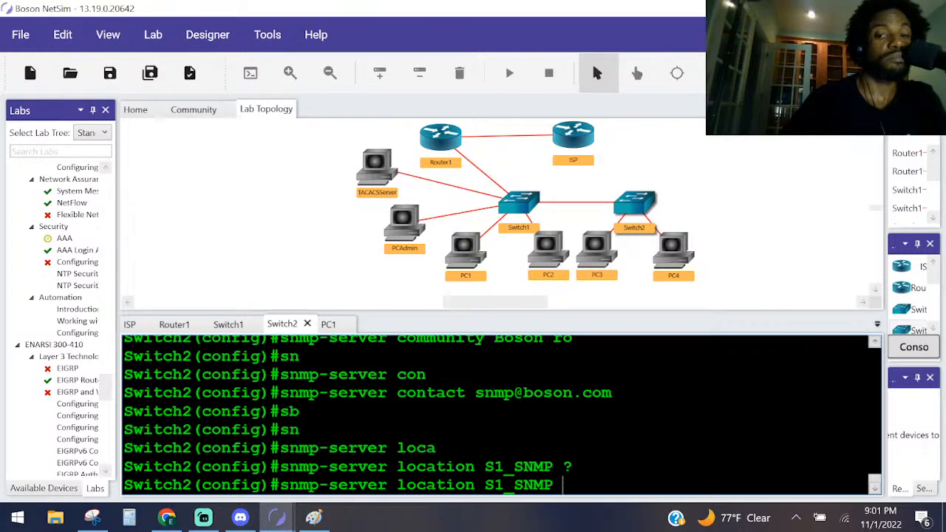
{"action": "key", "text": "Return"}
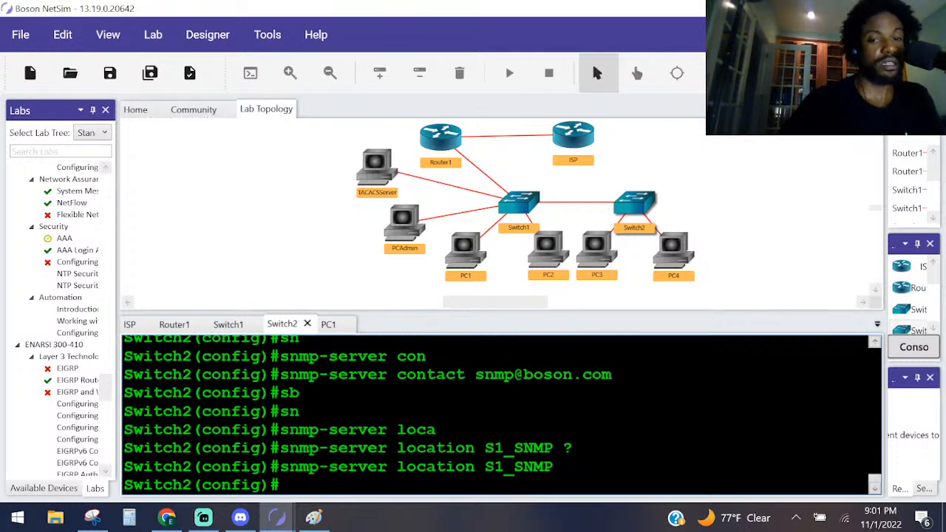
Step: Add SNMP host 10.10.0.2 with community snmp_logs on Switch2 and leave configuration mode
{"action": "type", "text": "SN"}
{"action": "key", "text": "Tab"}
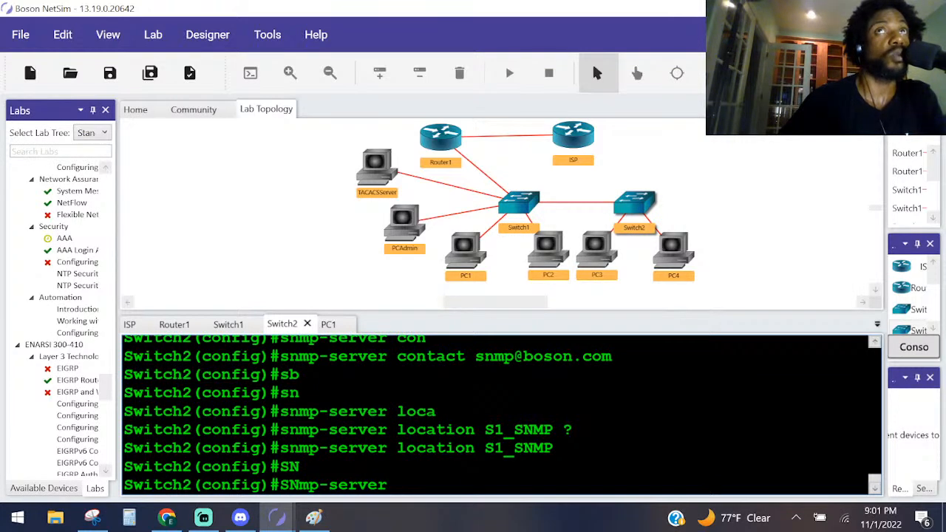
{"action": "type", "text": "HOS"}
{"action": "key", "text": "Tab"}
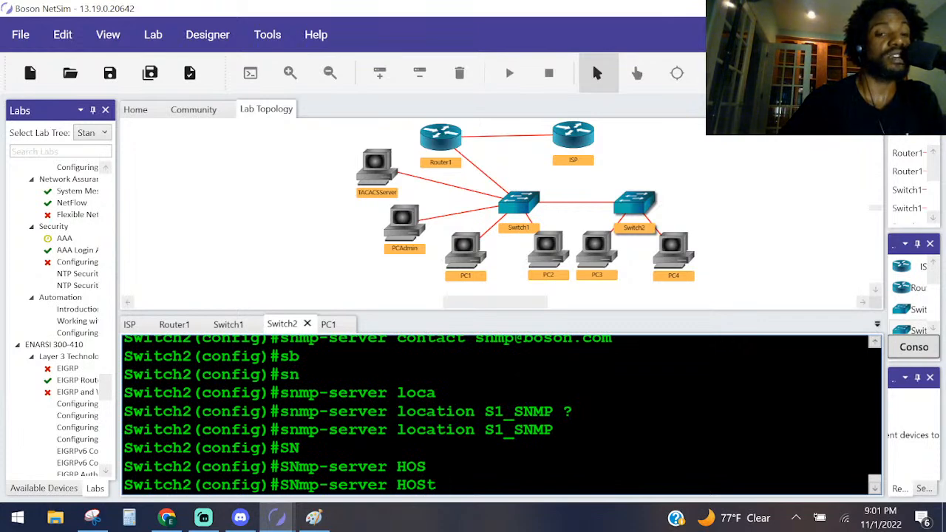
{"action": "type", "text": "10.10."}
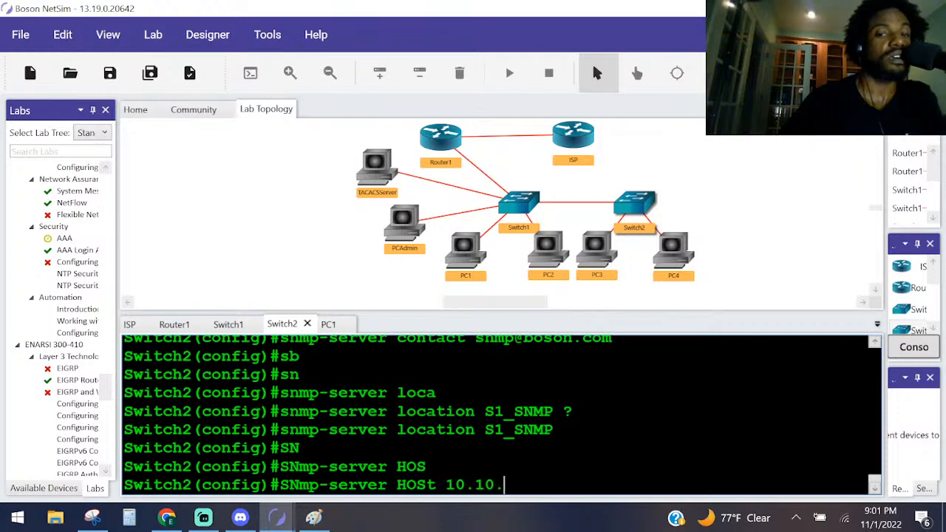
{"action": "type", "text": "0.2 ?"}
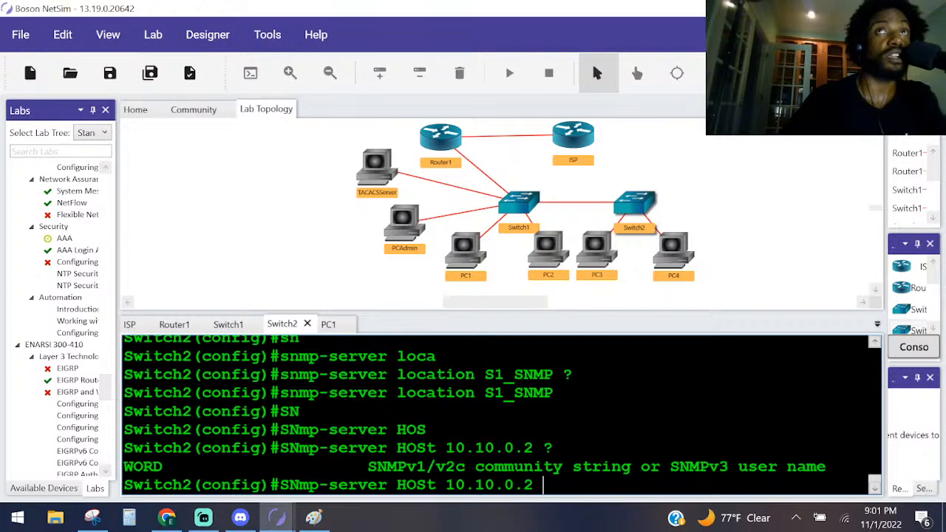
{"action": "type", "text": "SNM"}
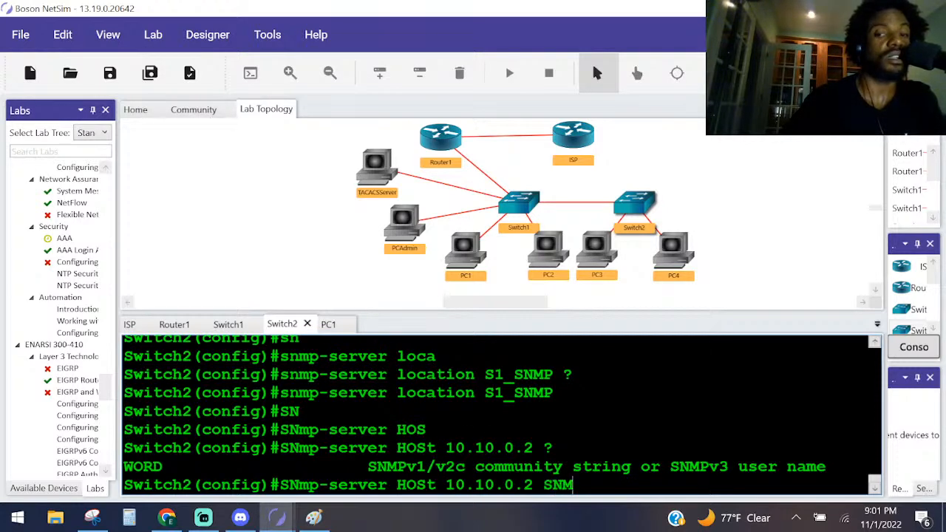
{"action": "key", "text": "Caps_Lock"}
{"action": "key", "text": "BackSpace"}
{"action": "key", "text": "BackSpace"}
{"action": "key", "text": "BackSpace"}
{"action": "type", "text": "snmp_"}
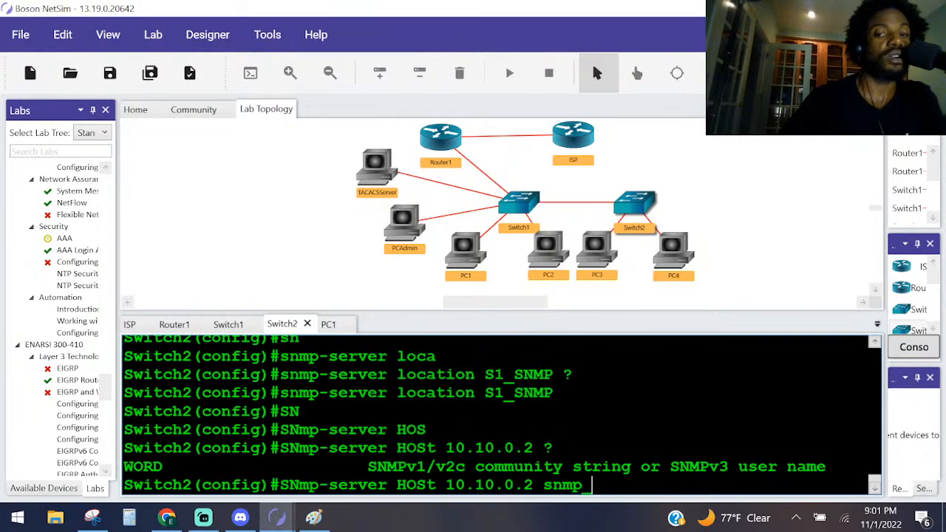
{"action": "type", "text": "logs ?"}
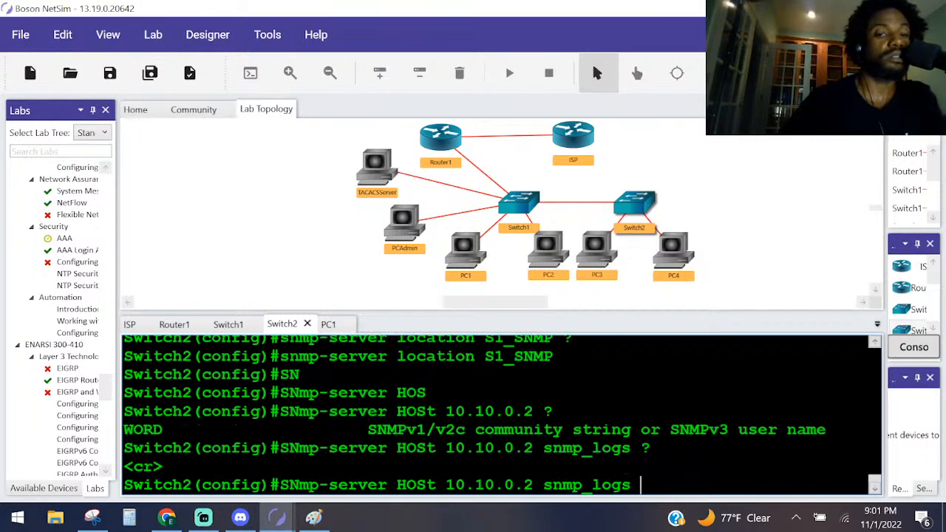
{"action": "key", "text": "Return"}
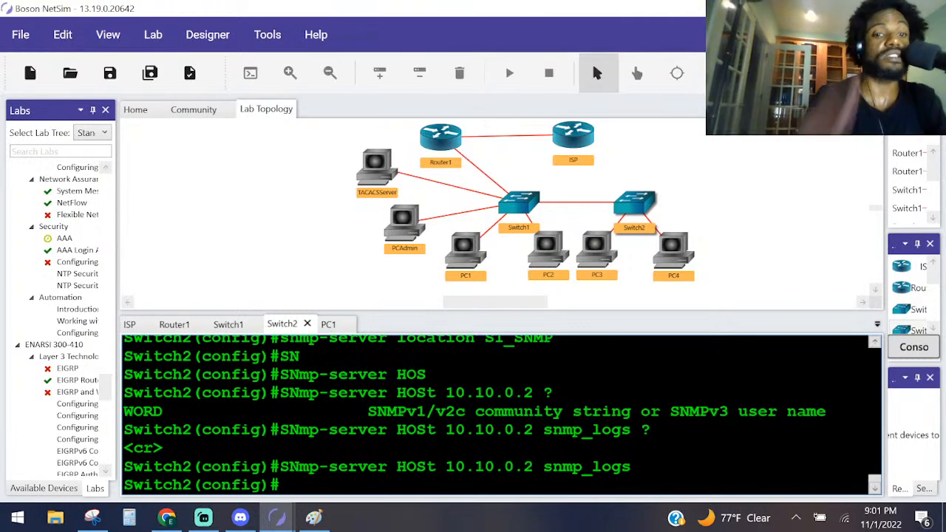
{"action": "key", "text": "ctrl+z"}
{"action": "key", "text": "Return"}
{"action": "key", "text": "Return"}
{"action": "key", "text": "Return"}
Step: Display Switch2's SNMP communities with show snmp community
{"action": "type", "text": "sh"}
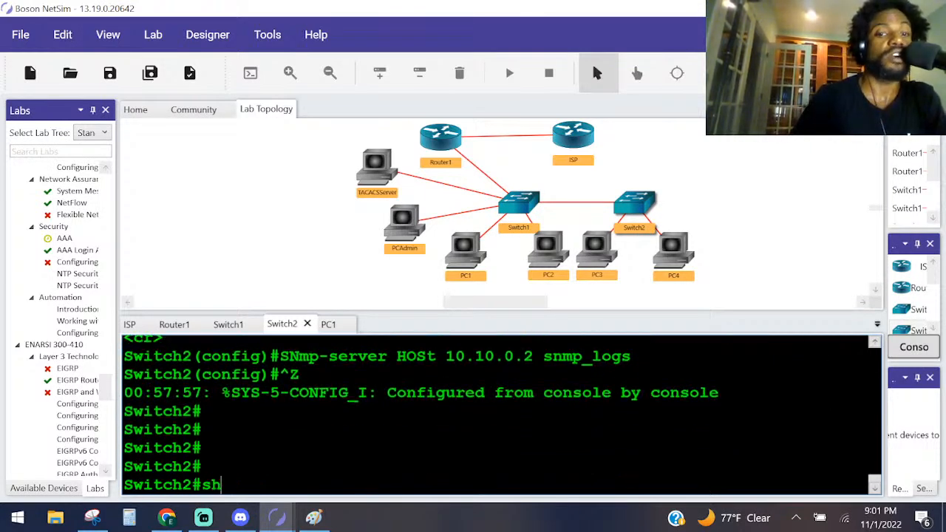
{"action": "type", "text": "o snmp com"}
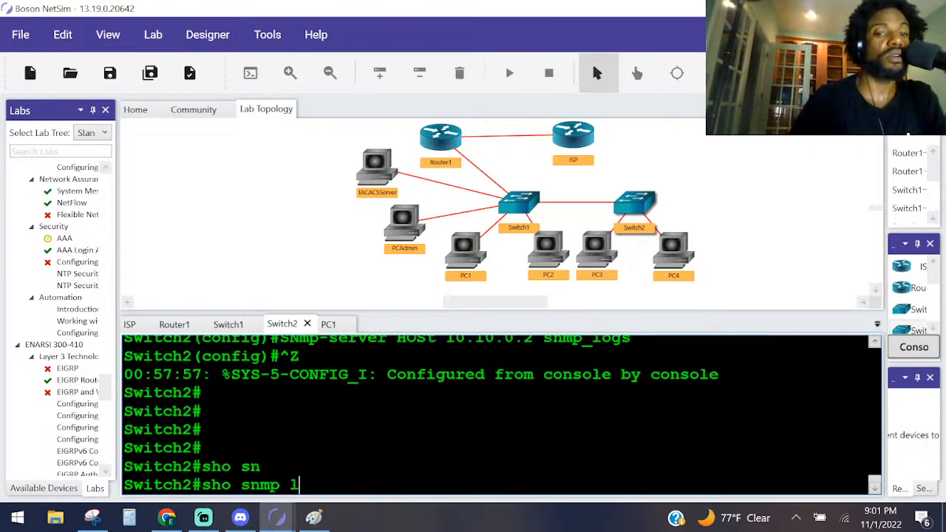
{"action": "key", "text": "Return"}
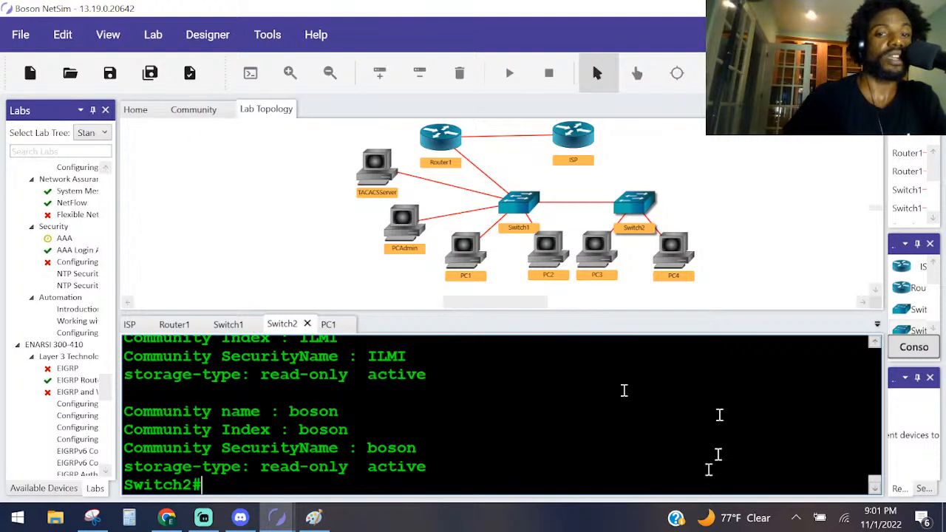
{"action": "left_click_drag", "start_coordinate": [418, 448], "coordinate": [334, 449]}
{"action": "scroll", "coordinate": [363, 452], "scroll_direction": "up", "scroll_amount": 3}
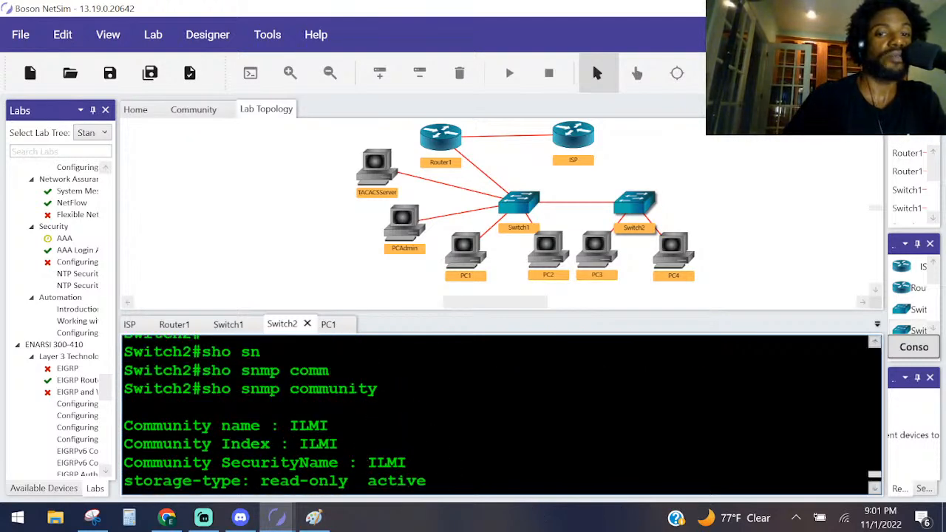
{"action": "scroll", "coordinate": [373, 449], "scroll_direction": "down", "scroll_amount": 2}
Step: Display Switch2's configured SNMP location and SNMP contact
{"action": "type", "text": "sho sn"}
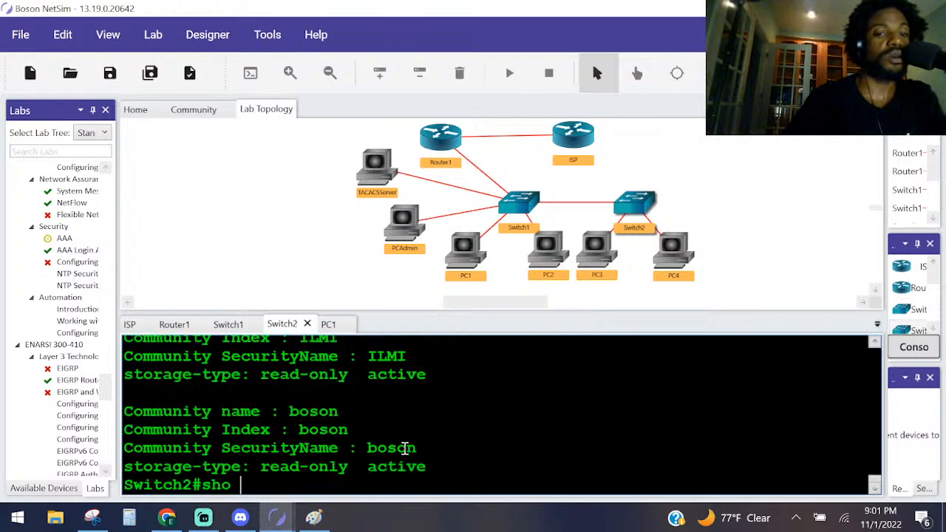
{"action": "key", "text": "Tab"}
{"action": "type", "text": "loc"}
{"action": "key", "text": "Tab"}
{"action": "key", "text": "Return"}
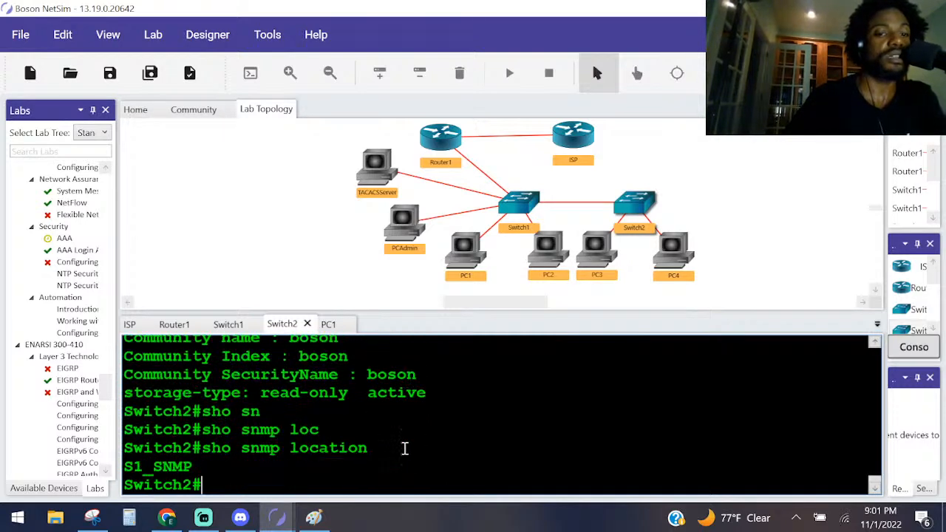
{"action": "type", "text": "sho sn"}
{"action": "key", "text": "Tab"}
{"action": "type", "text": "con"}
{"action": "key", "text": "Tab"}
{"action": "key", "text": "Return"}
Step: Verify the SNMP host 10.10.0.2 (udp-port 162, snmp_logs, v1), then switch to Switch1's console
{"action": "type", "text": "sho sn"}
{"action": "key", "text": "Tab"}
{"action": "type", "text": "hos"}
{"action": "key", "text": "Tab"}
{"action": "key", "text": "Return"}
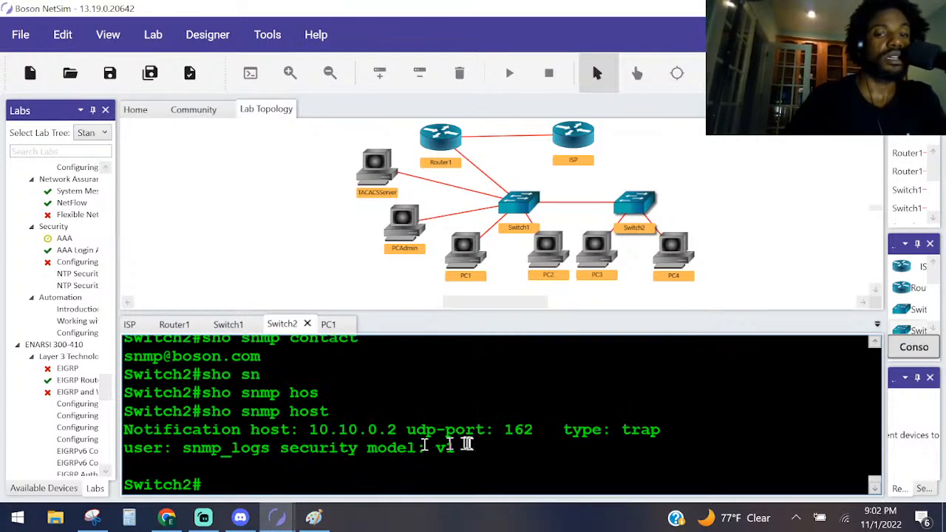
{"action": "left_click_drag", "start_coordinate": [418, 447], "coordinate": [472, 447]}
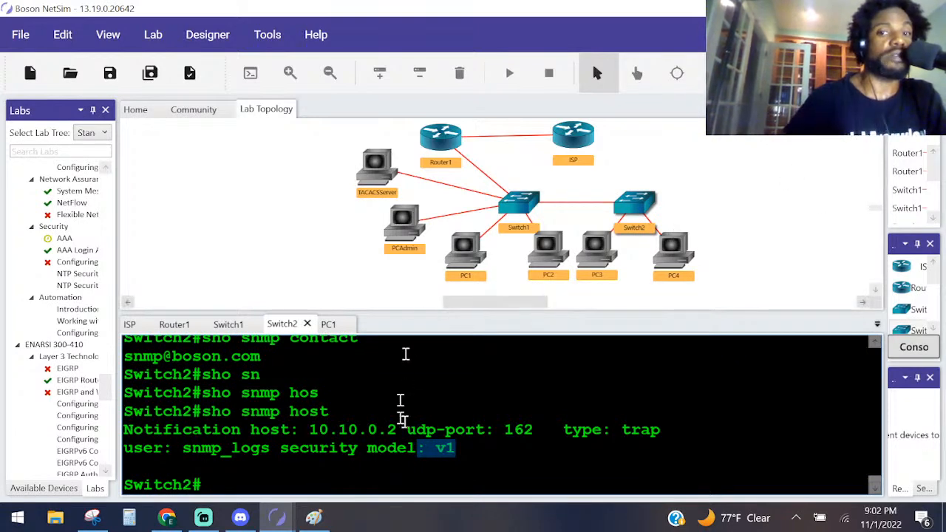
{"action": "double_click", "coordinate": [531, 201]}
{"action": "left_click", "coordinate": [489, 353]}
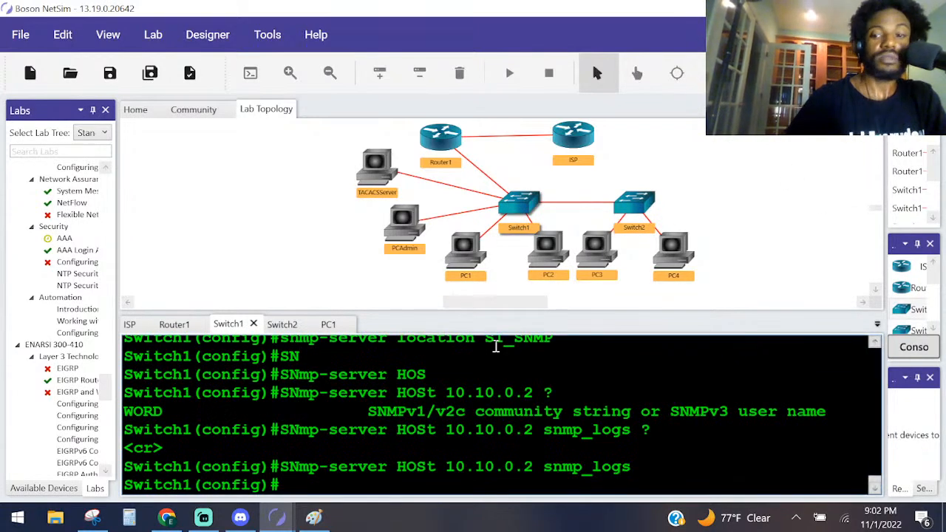
Step: Enable aaa new-model on Switch1
{"action": "key", "text": "Return"}
{"action": "key", "text": "Return"}
{"action": "key", "text": "Return"}
{"action": "key", "text": "Return"}
{"action": "type", "text": "aaa"}
{"action": "key", "text": "Tab"}
{"action": "type", "text": "ne"}
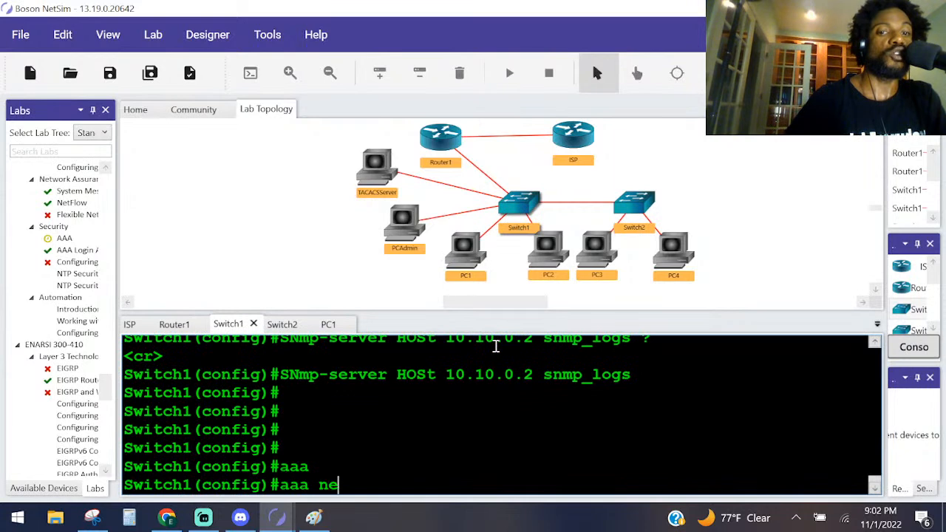
{"action": "key", "text": "Tab"}
{"action": "key", "text": "Return"}
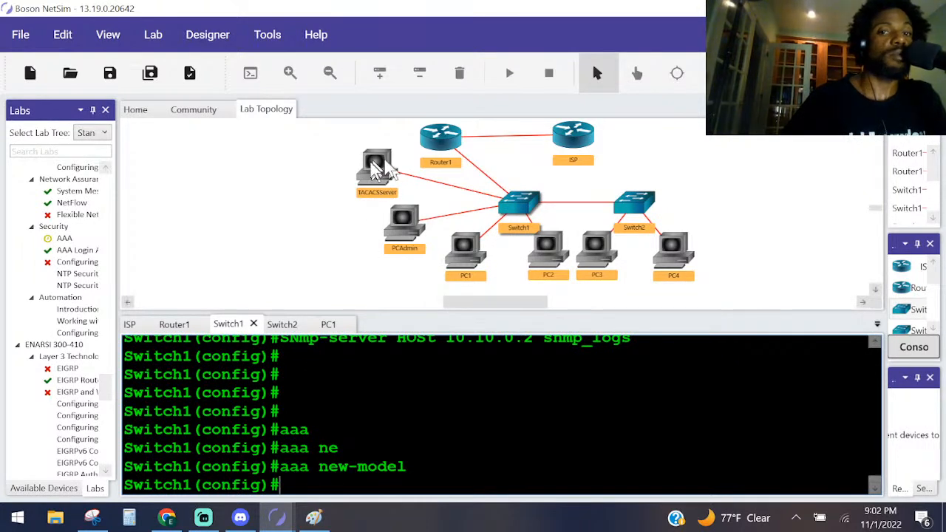
Step: Point Switch1 to TACACS+ server host 10.1.0.3, widening the terminal area
{"action": "type", "text": "aaa"}
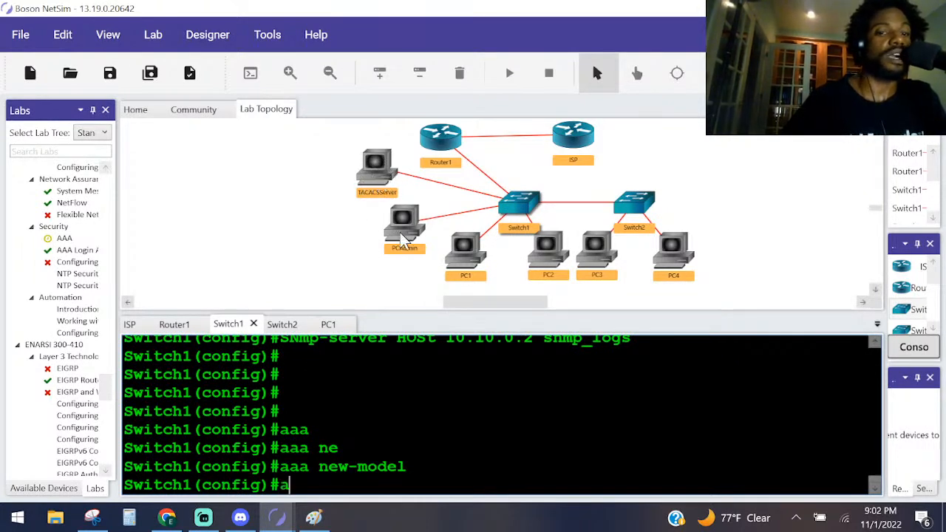
{"action": "key", "text": "Tab"}
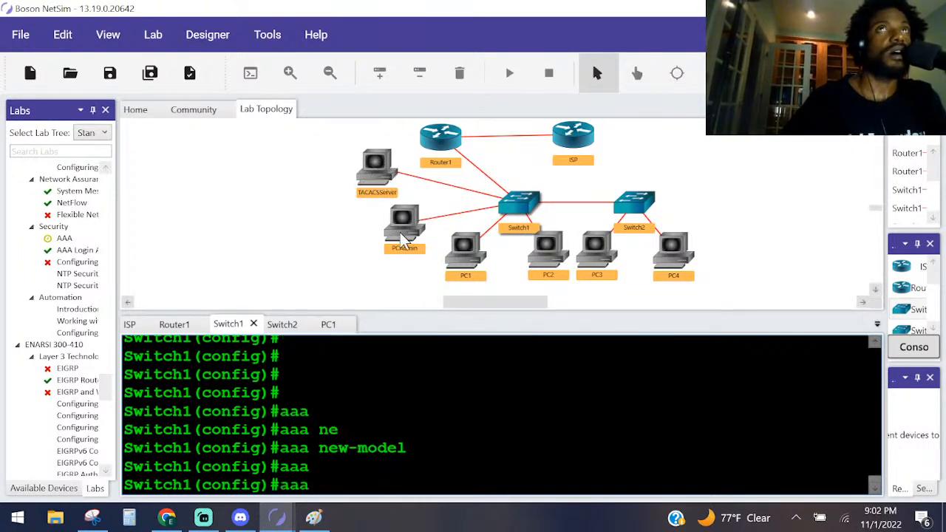
{"action": "key", "text": "BackSpace"}
{"action": "key", "text": "BackSpace"}
{"action": "key", "text": "BackSpace"}
{"action": "key", "text": "BackSpace"}
{"action": "type", "text": "tac"}
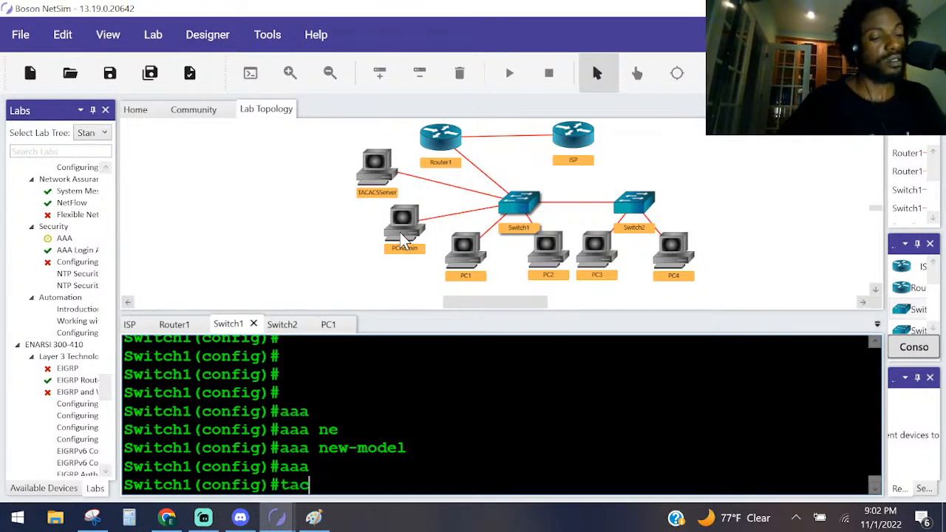
{"action": "type", "text": "a"}
{"action": "key", "text": "Tab"}
{"action": "type", "text": "hos"}
{"action": "key", "text": "Tab"}
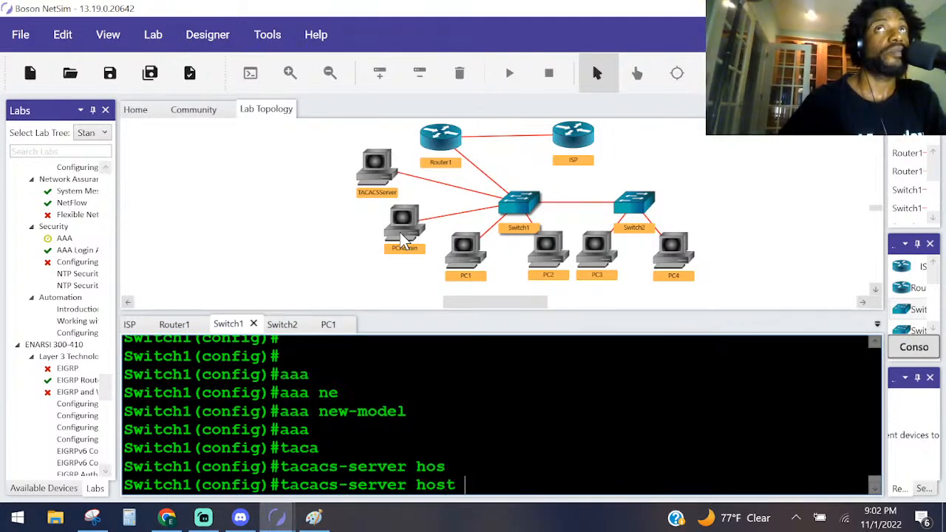
{"action": "type", "text": "10."}
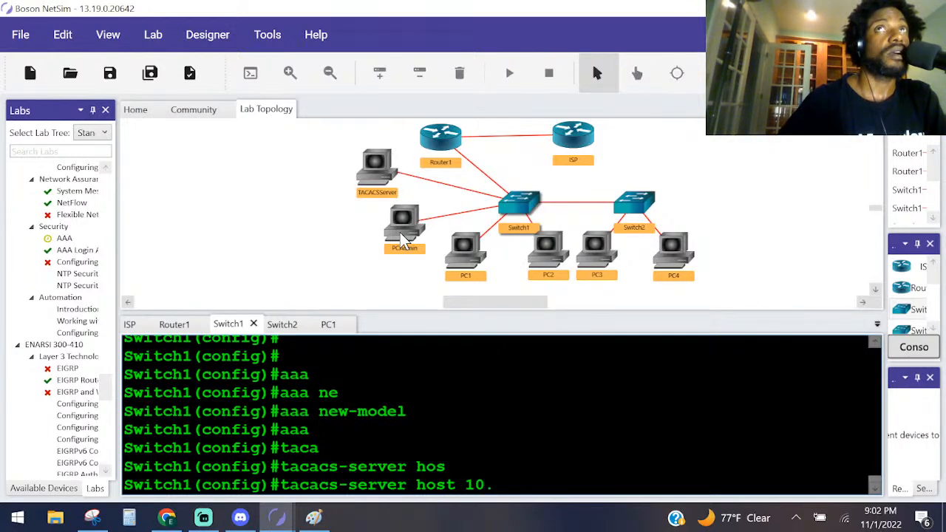
{"action": "type", "text": "1.0.3 ?"}
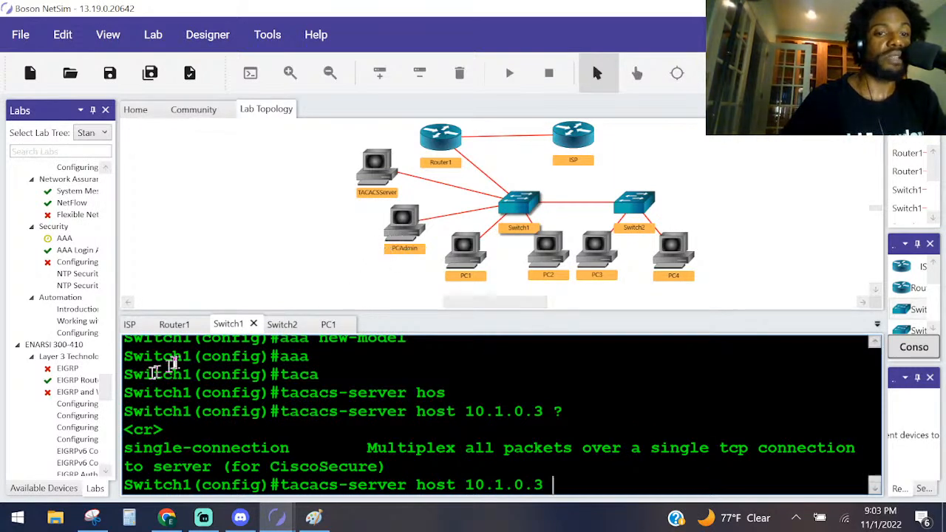
{"action": "left_click_drag", "start_coordinate": [129, 371], "coordinate": [83, 369]}
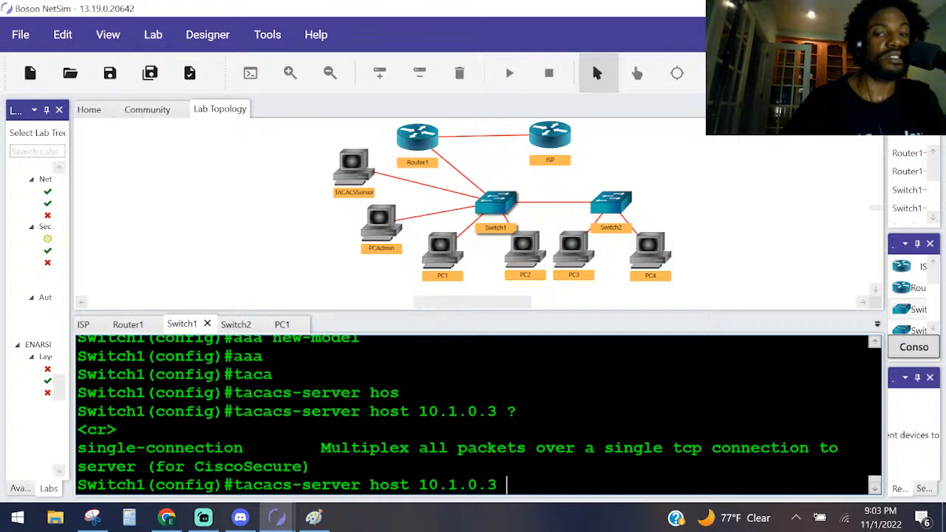
{"action": "key", "text": "Return"}
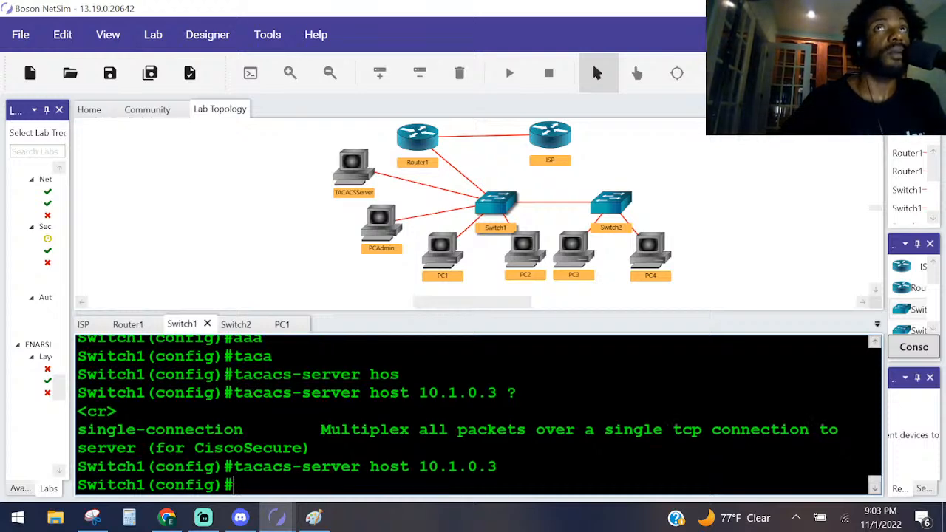
Step: Set the TACACS+ shared key on Switch1 and begin the next aaa command
{"action": "type", "text": "tac"}
{"action": "key", "text": "Tab"}
{"action": "type", "text": "ke"}
{"action": "key", "text": "Tab"}
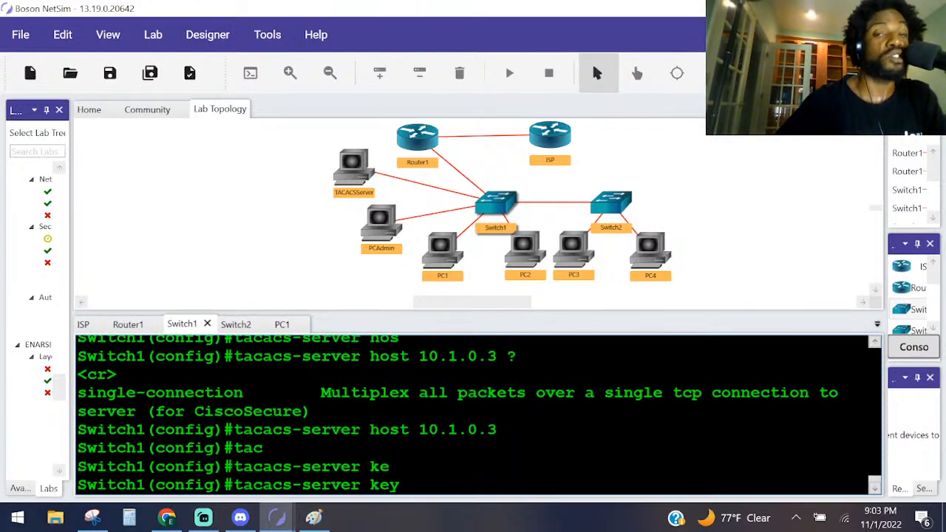
{"action": "type", "text": "boson"}
{"action": "key", "text": "Return"}
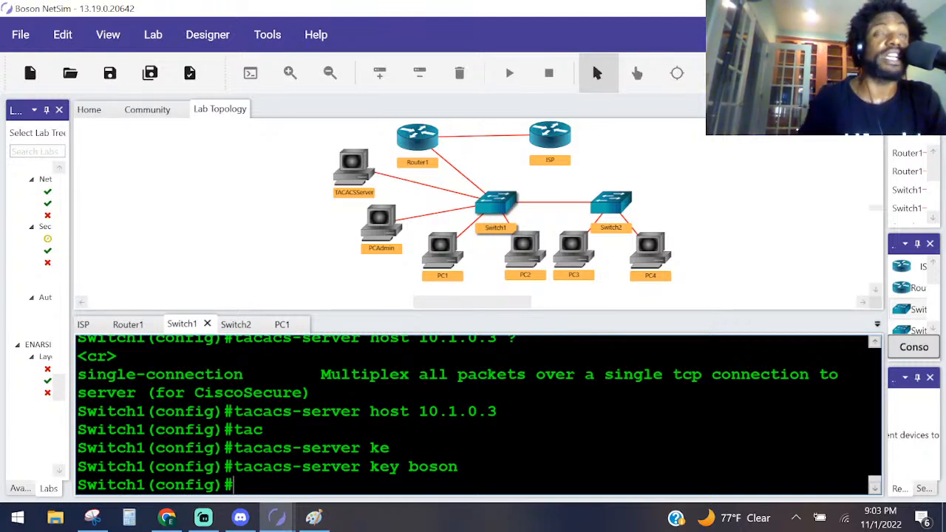
{"action": "type", "text": "aaa"}
{"action": "key", "text": "Tab"}
Step: Define login list aaa_authentication on Switch1 using group tacacs+ with local fallback
{"action": "type", "text": "authe"}
{"action": "key", "text": "Tab"}
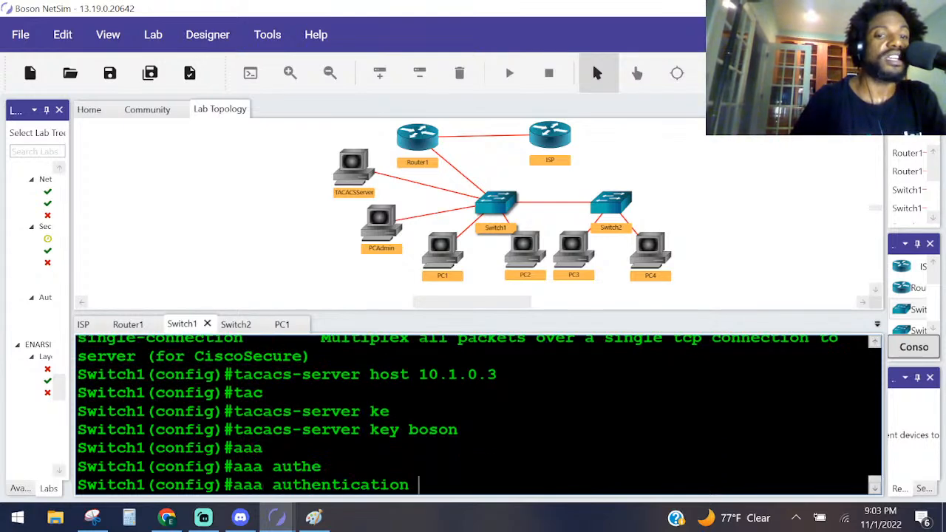
{"action": "type", "text": "?lo"}
{"action": "key", "text": "Tab"}
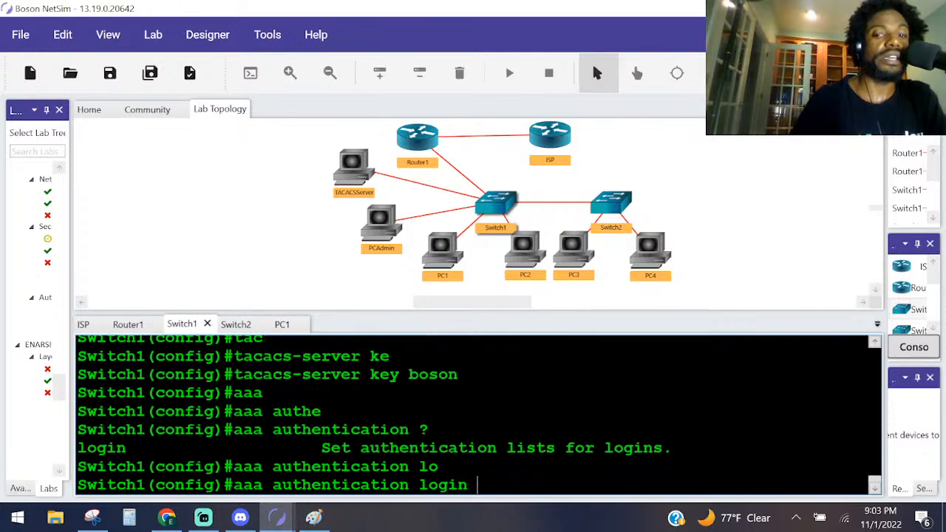
{"action": "type", "text": "?"}
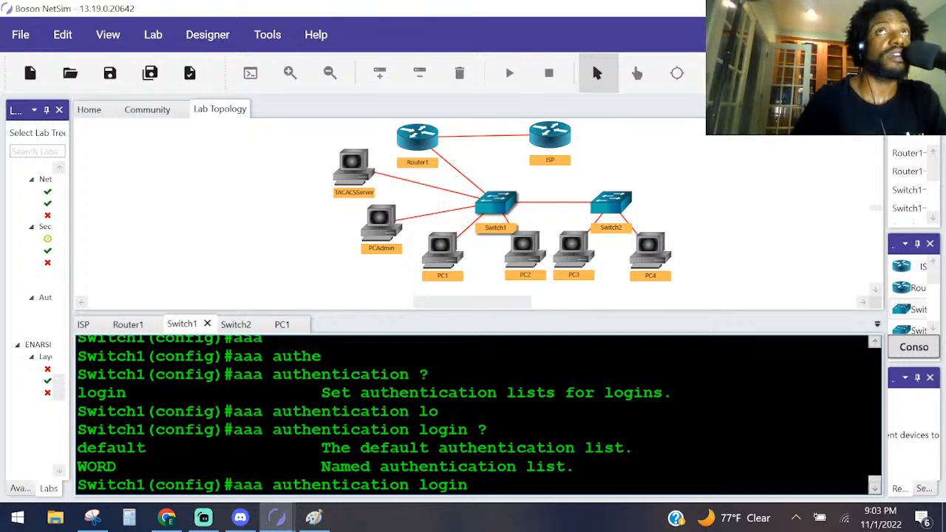
{"action": "type", "text": "aaa"}
{"action": "type", "text": "_authet"}
{"action": "key", "text": "BackSpace"}
{"action": "type", "text": "ntication ?g"}
{"action": "key", "text": "Tab"}
{"action": "type", "text": "ta"}
{"action": "key", "text": "Tab"}
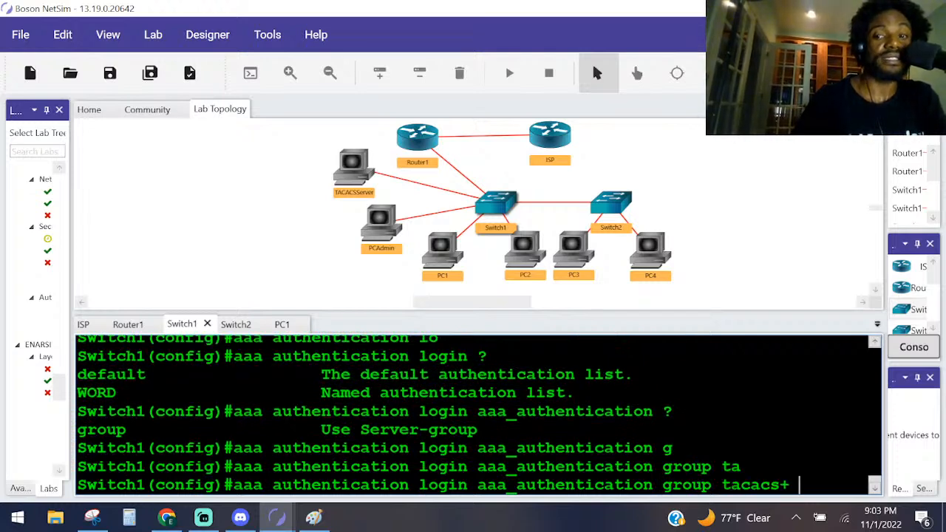
{"action": "type", "text": "/"}
{"action": "key", "text": "BackSpace"}
{"action": "type", "text": "?lo"}
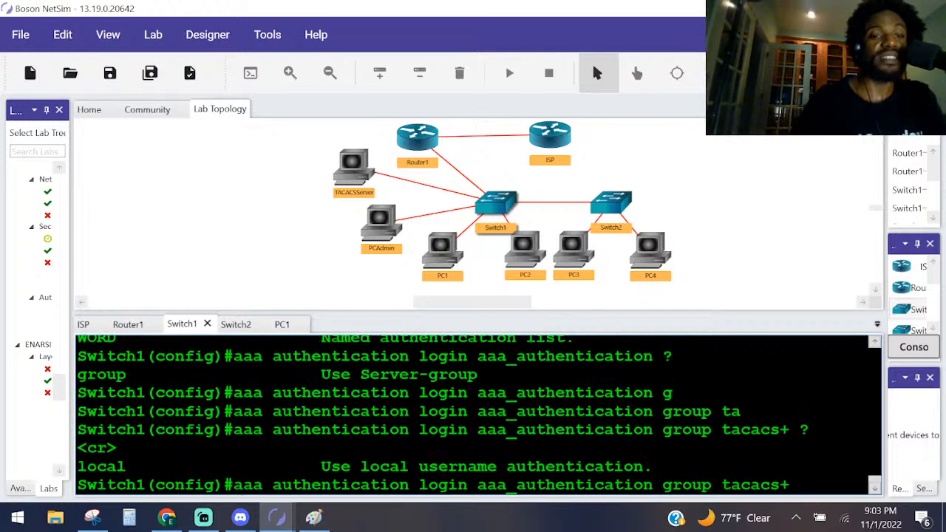
{"action": "key", "text": "Tab"}
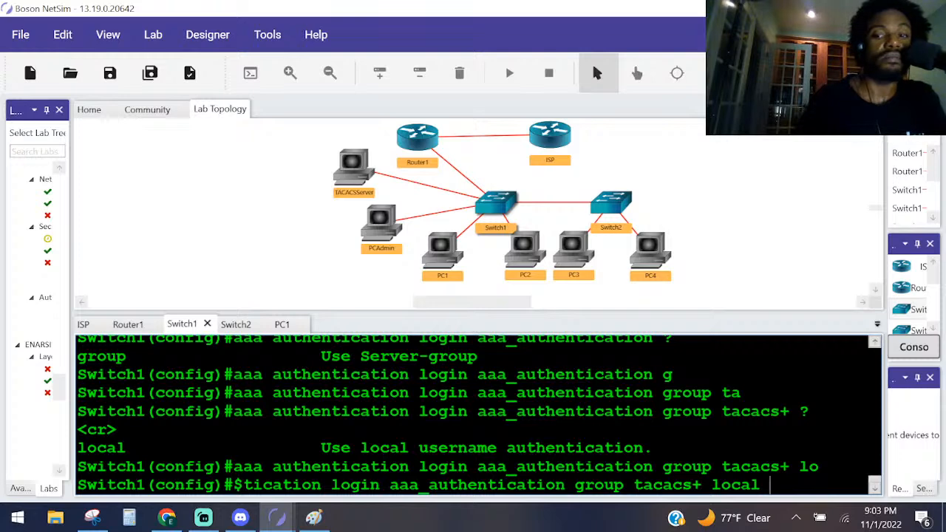
{"action": "key", "text": "Return"}
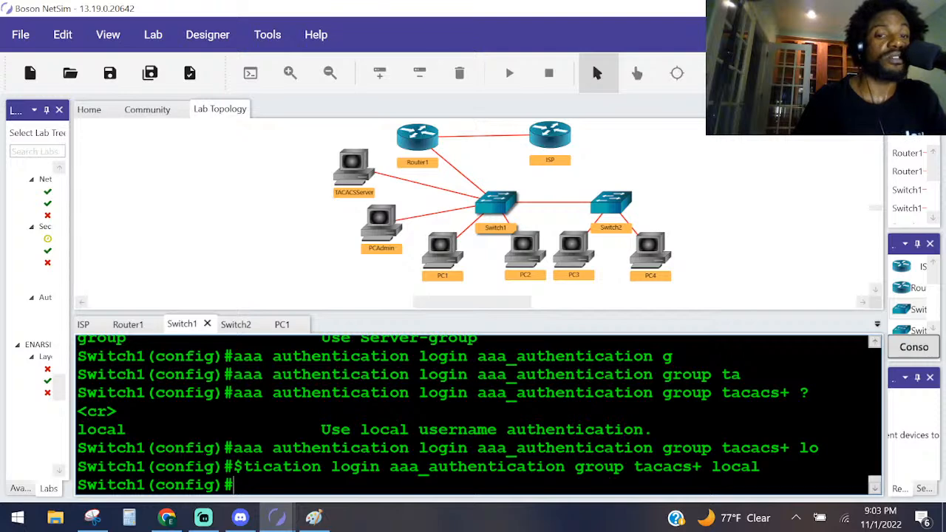
{"action": "type", "text": "aa"}
{"action": "key", "text": "Tab"}
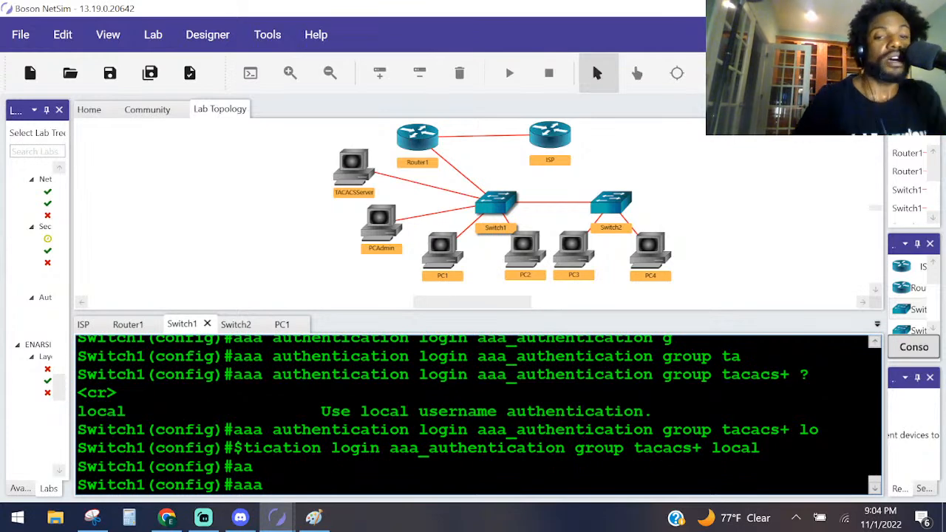
Step: Define exec authorization list aaa_author on Switch1 using group tacacs+, then local
{"action": "type", "text": "au"}
{"action": "key", "text": "Tab"}
{"action": "type", "text": "tho"}
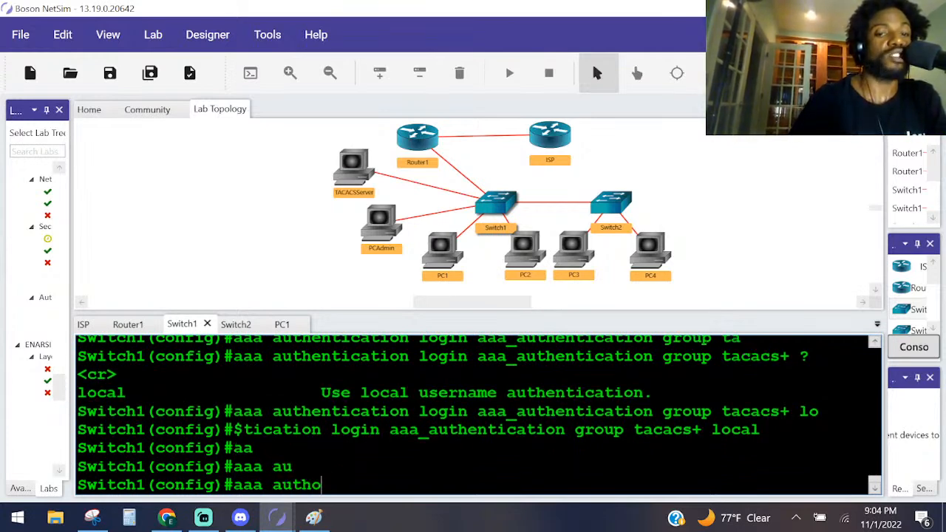
{"action": "key", "text": "Tab"}
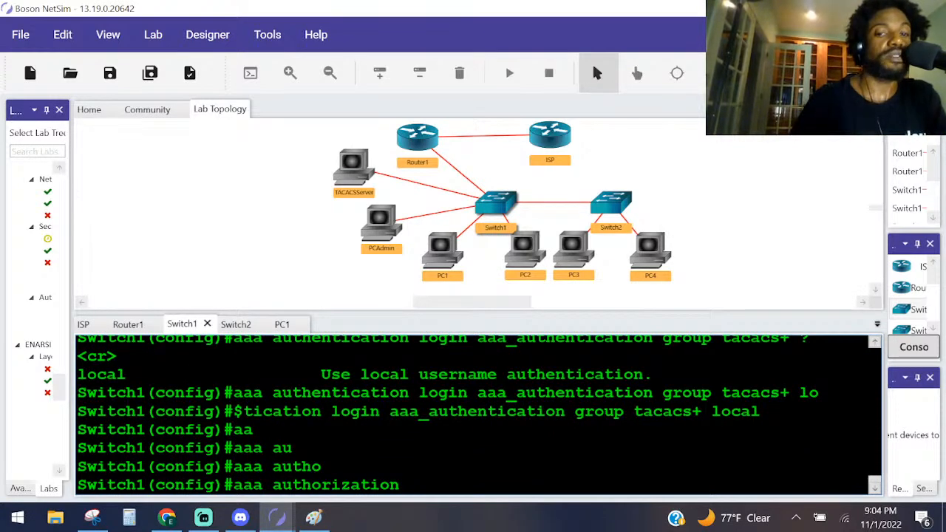
{"action": "type", "text": "?"}
{"action": "type", "text": "e"}
{"action": "key", "text": "Tab"}
{"action": "type", "text": "?"}
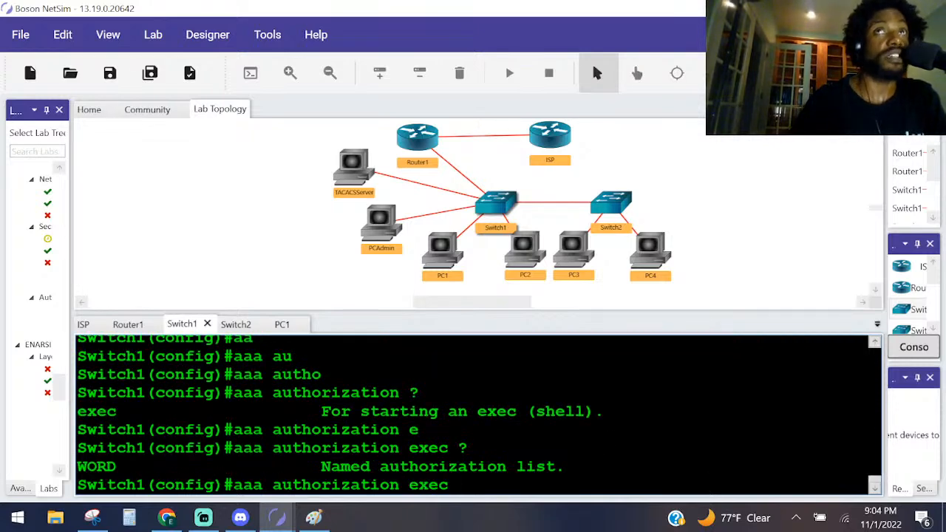
{"action": "type", "text": "aaa_"}
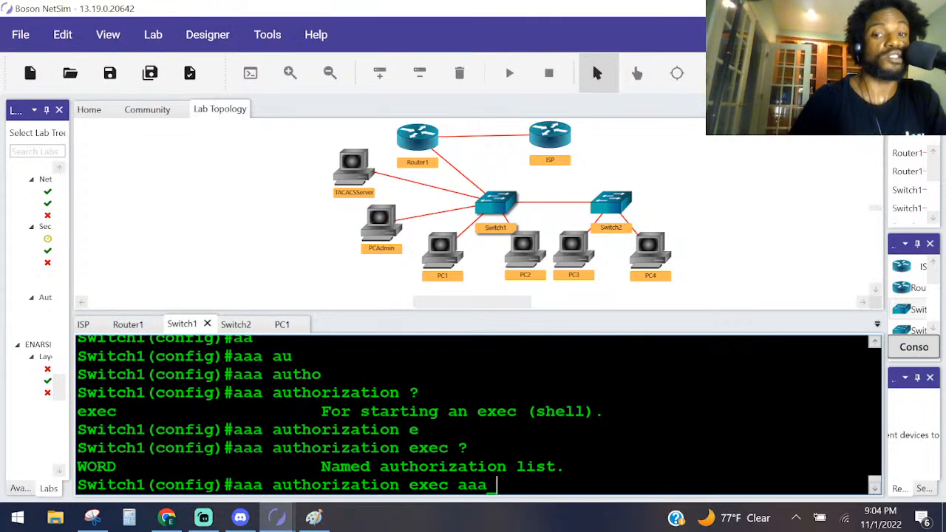
{"action": "type", "text": "author ?"}
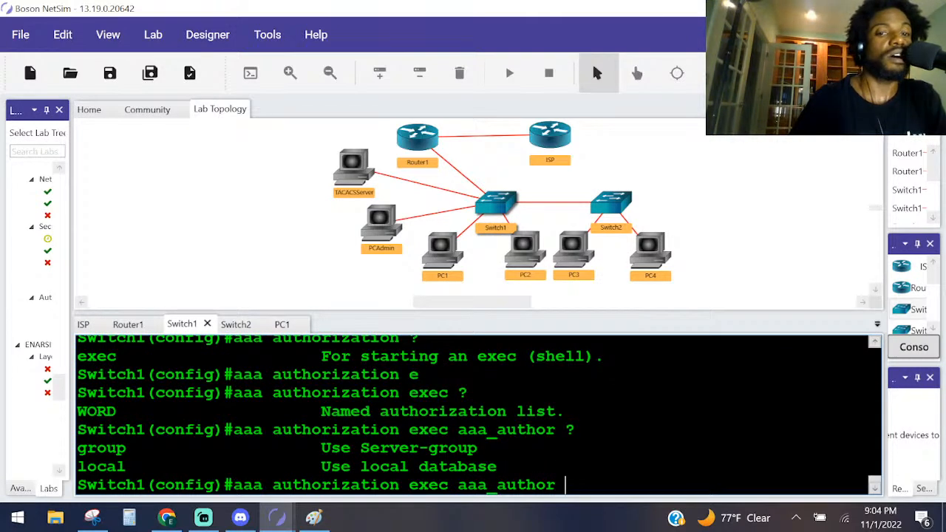
{"action": "type", "text": "g"}
{"action": "key", "text": "Tab"}
{"action": "type", "text": "tac"}
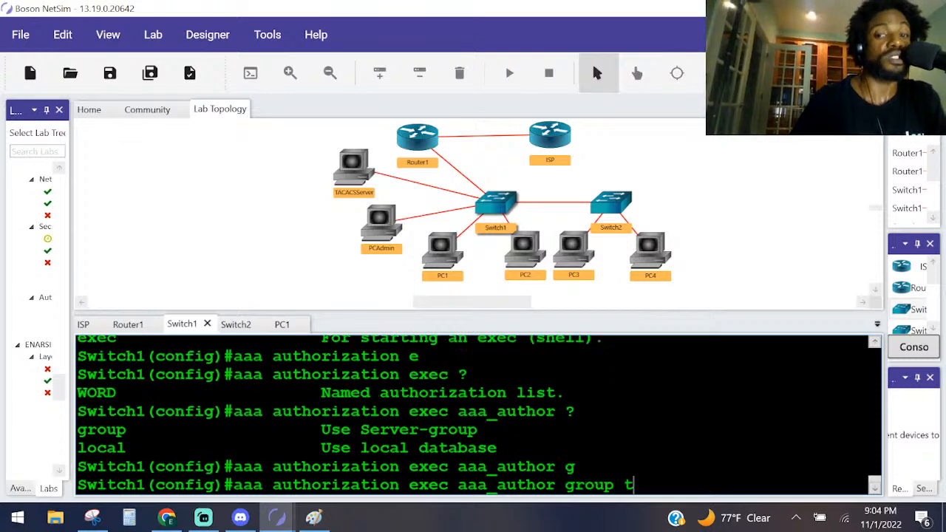
{"action": "key", "text": "Tab"}
{"action": "type", "text": "?"}
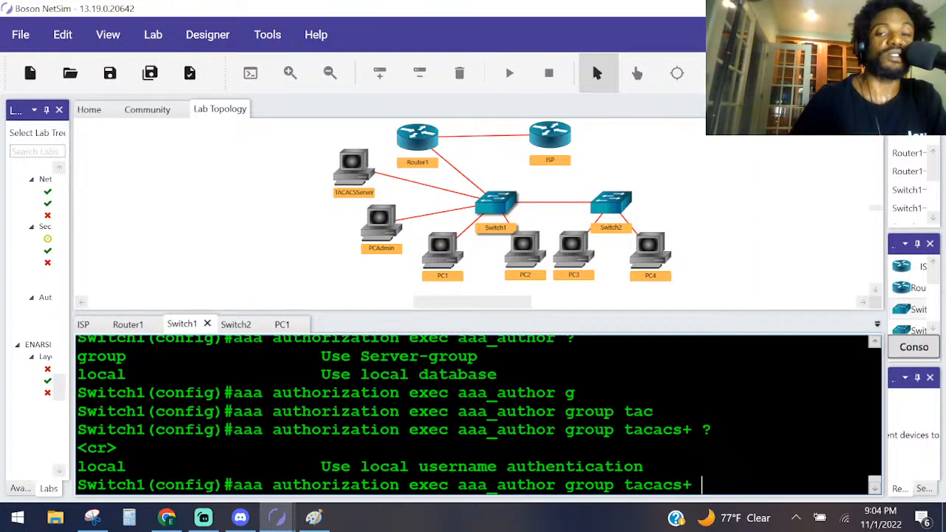
{"action": "type", "text": "loc"}
{"action": "key", "text": "Tab"}
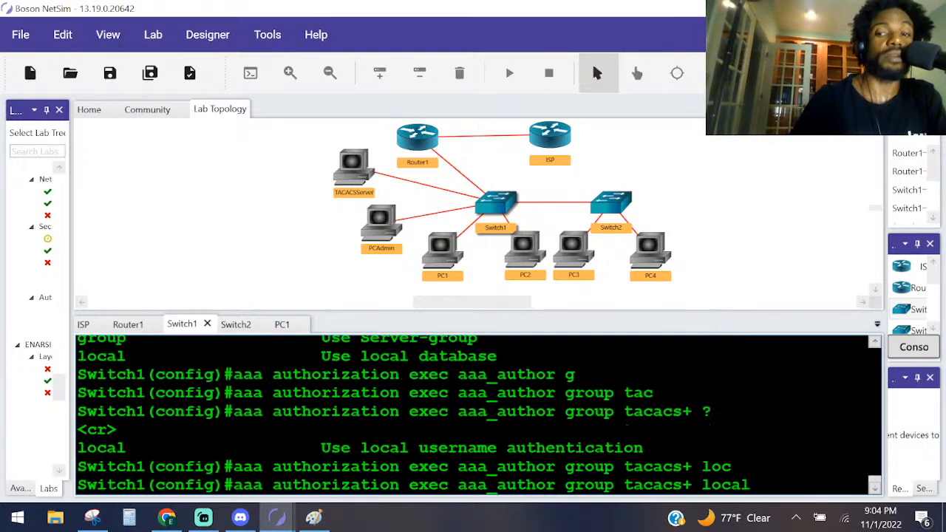
{"action": "type", "text": "?"}
{"action": "key", "text": "Return"}
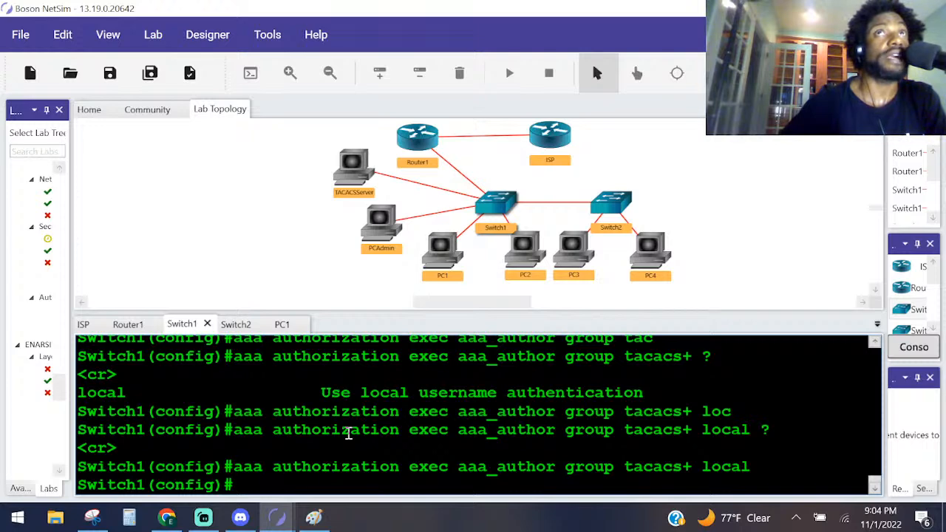
Step: Create local user admin on Switch1 with privilege 15 and a password
{"action": "type", "text": "user"}
{"action": "key", "text": "Tab"}
{"action": "type", "text": "a"}
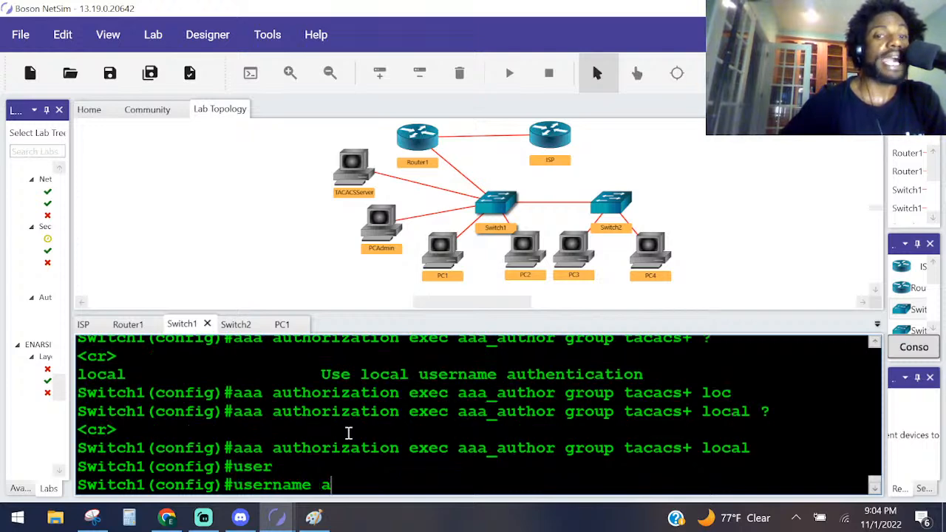
{"action": "type", "text": "dmin"}
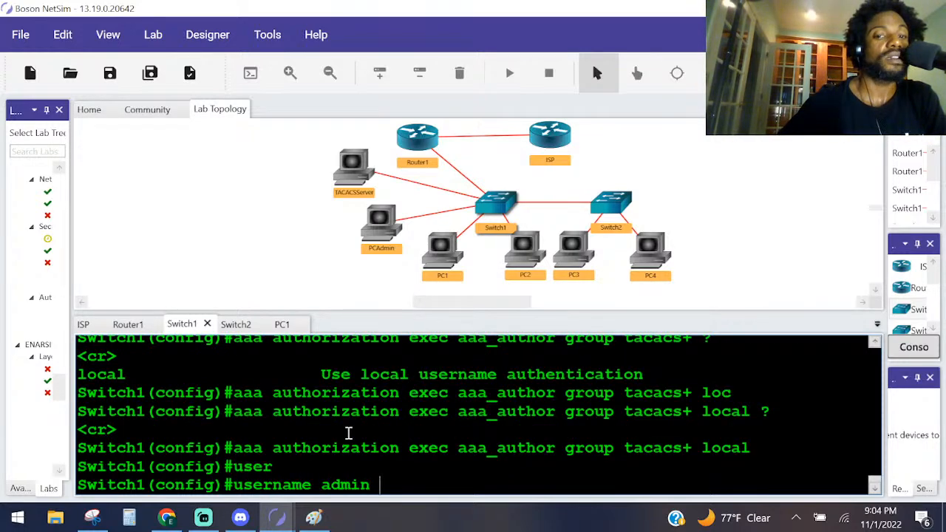
{"action": "type", "text": " pri"}
{"action": "key", "text": "Tab"}
{"action": "type", "text": "15"}
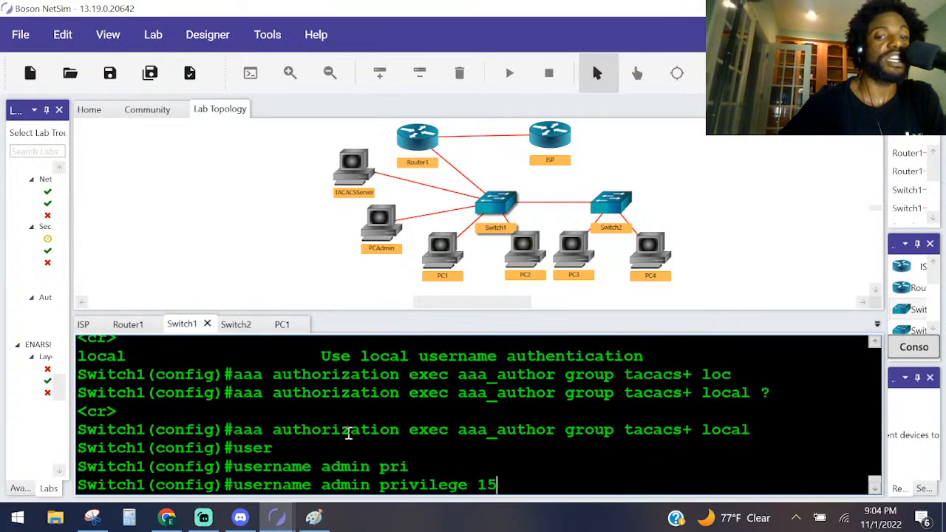
{"action": "type", "text": " pass"}
{"action": "key", "text": "Tab"}
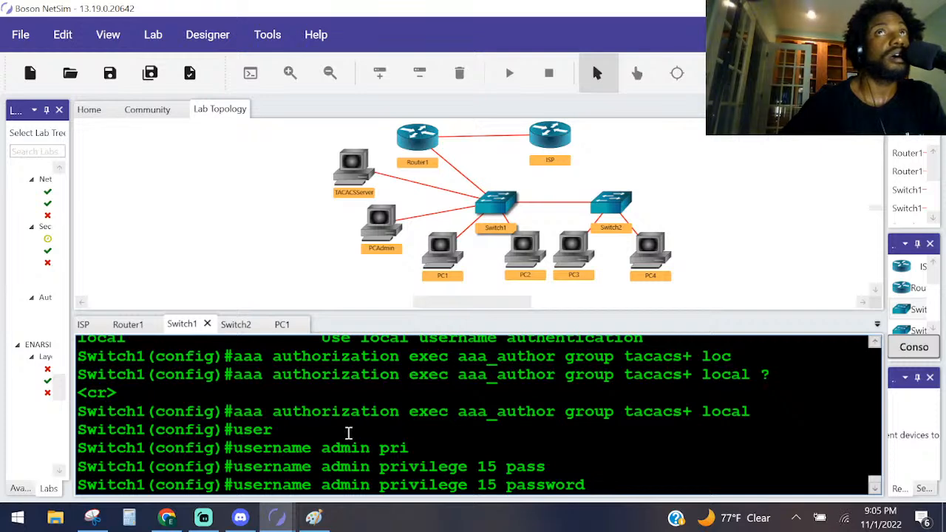
{"action": "type", "text": "boson "}
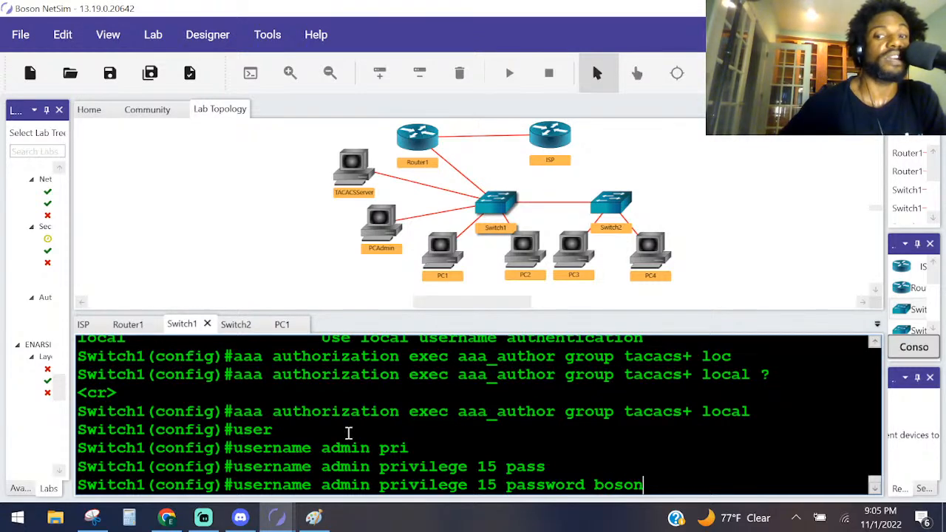
{"action": "type", "text": "?"}
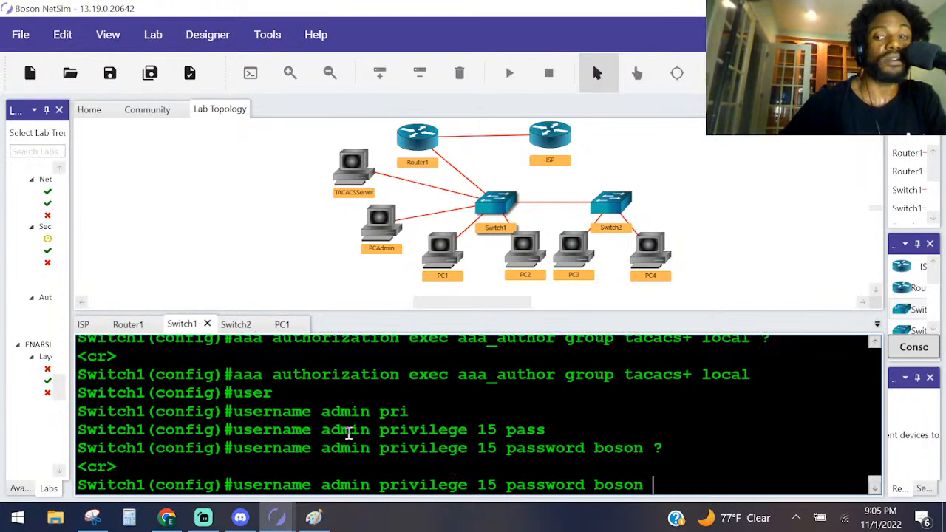
{"action": "key", "text": "Return"}
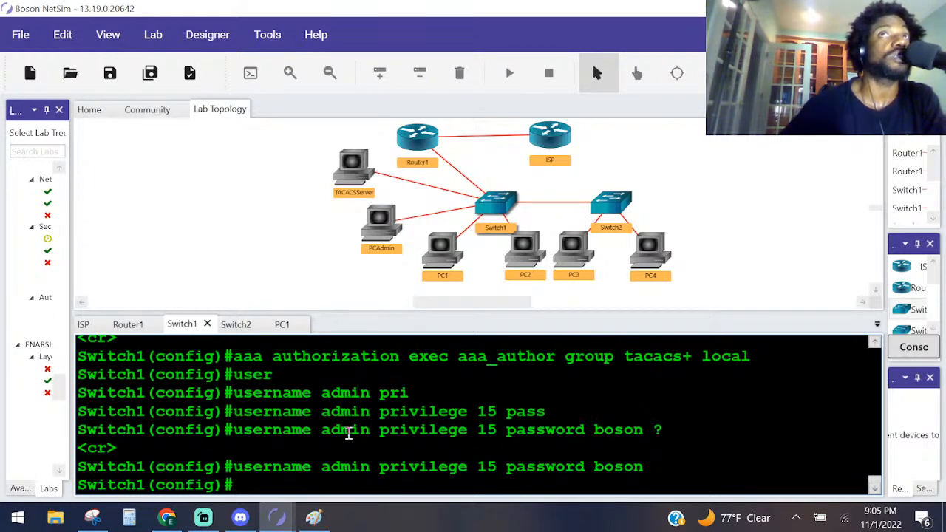
Step: Enter line configuration for Switch1's vty lines 0 15
{"action": "type", "text": "lin"}
{"action": "key", "text": "Tab"}
{"action": "type", "text": "v"}
{"action": "key", "text": "Tab"}
{"action": "type", "text": "0"}
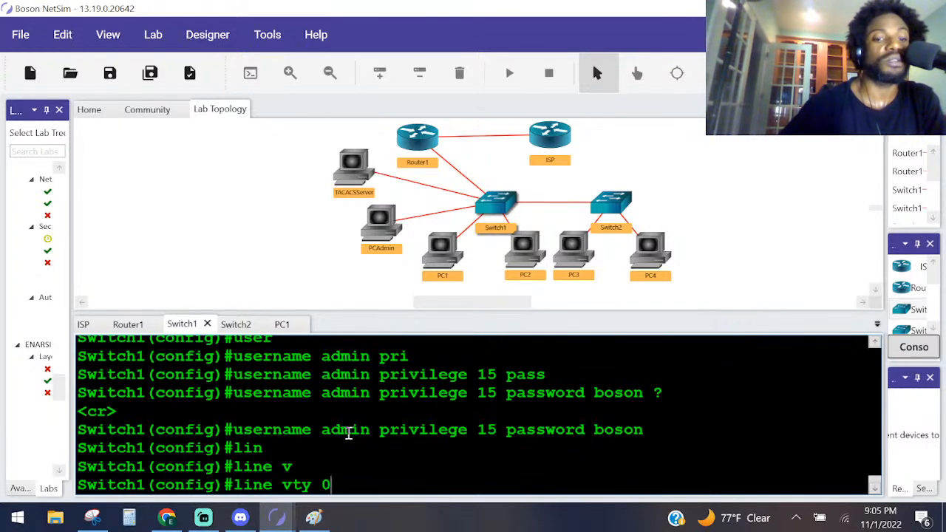
{"action": "type", "text": " 15"}
{"action": "key", "text": "Return"}
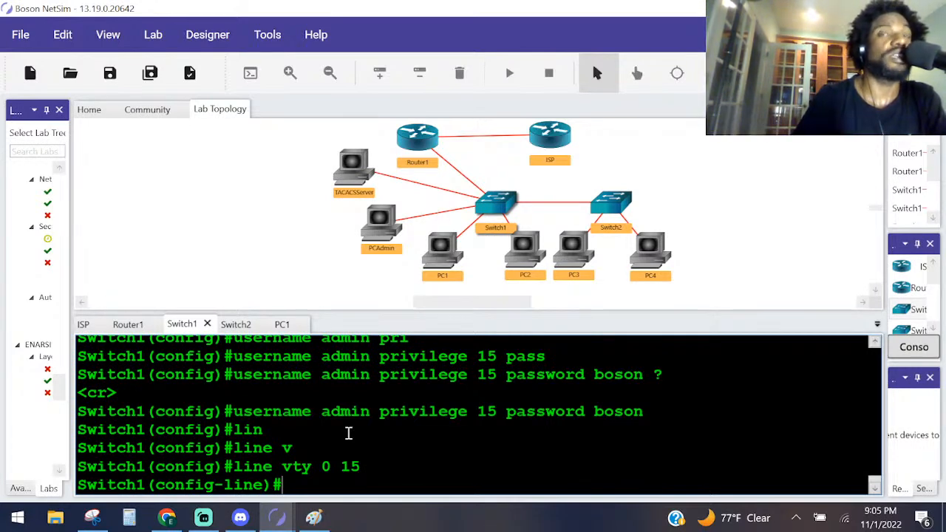
Step: Apply login authentication aaa_authentication to the vty lines
{"action": "type", "text": "log"}
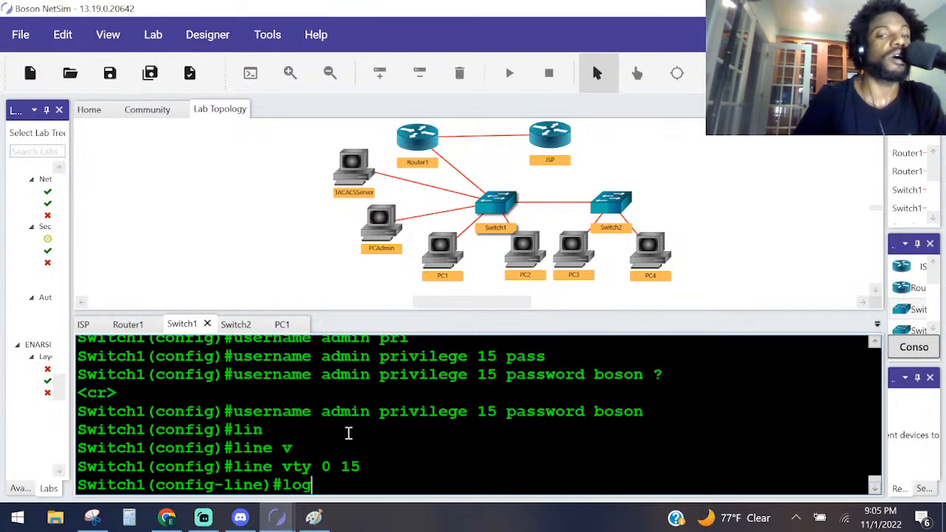
{"action": "key", "text": "Tab"}
{"action": "type", "text": "i"}
{"action": "key", "text": "Tab"}
{"action": "type", "text": "auth"}
{"action": "key", "text": "Tab"}
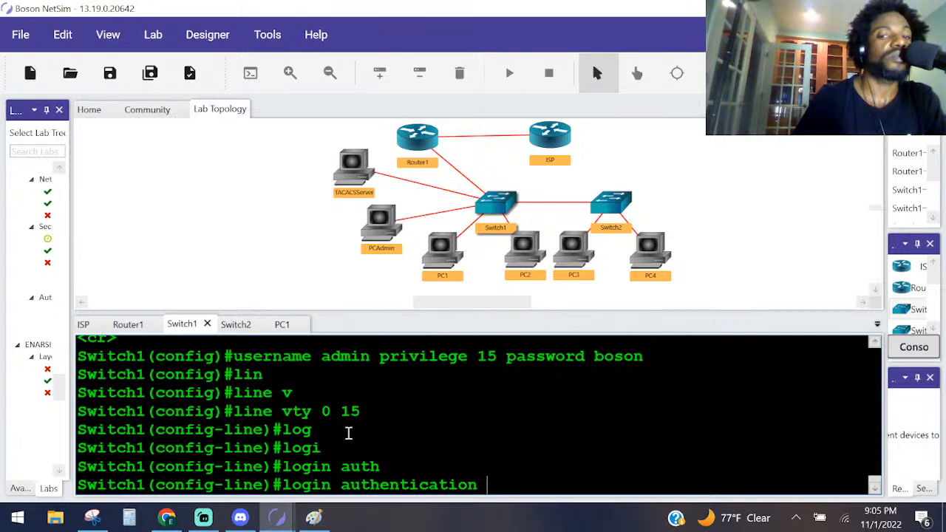
{"action": "type", "text": "??"}
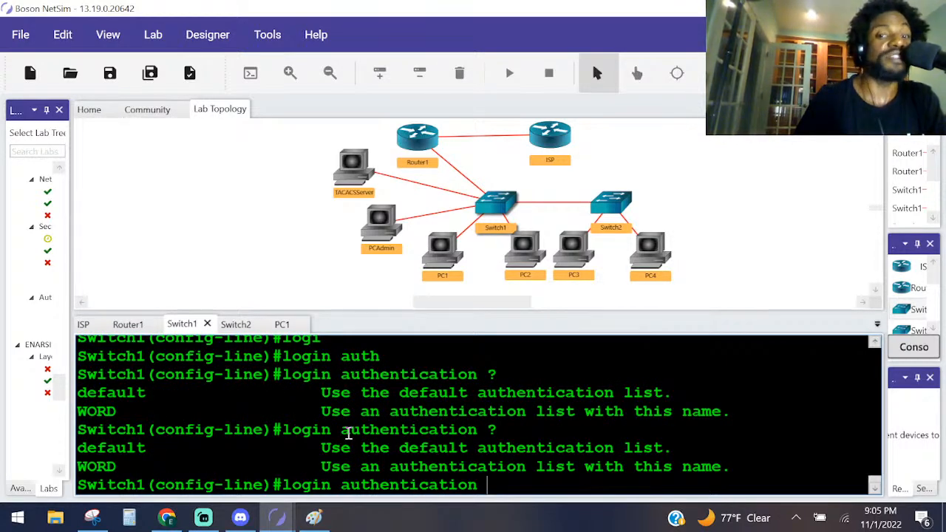
{"action": "type", "text": "aa"}
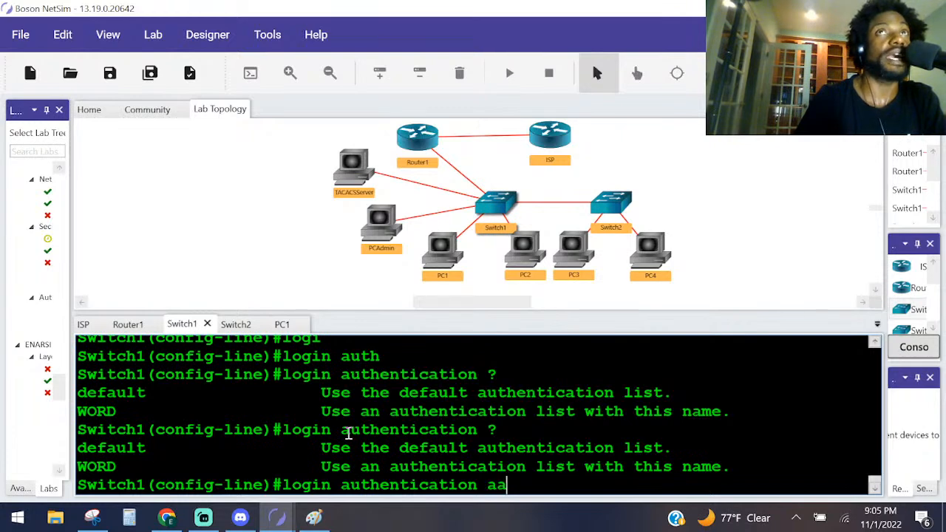
{"action": "type", "text": "a_"}
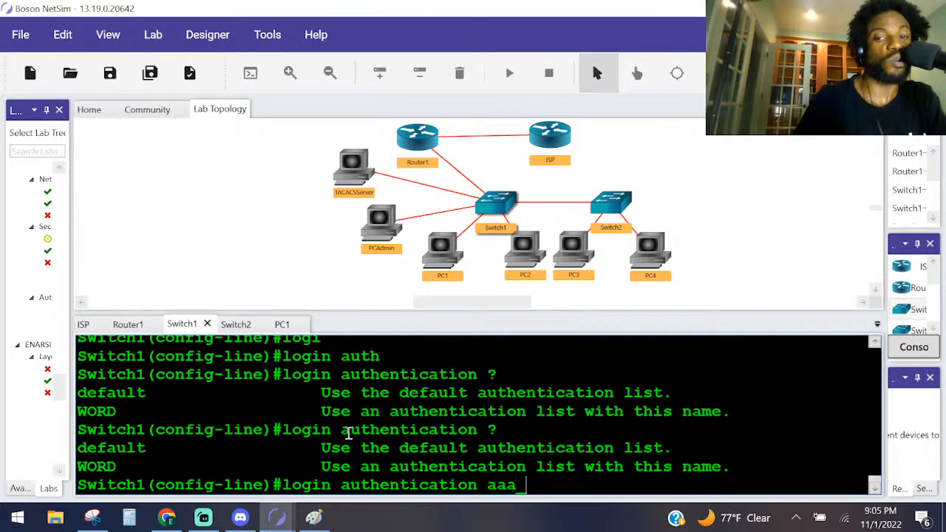
{"action": "type", "text": "authentication"}
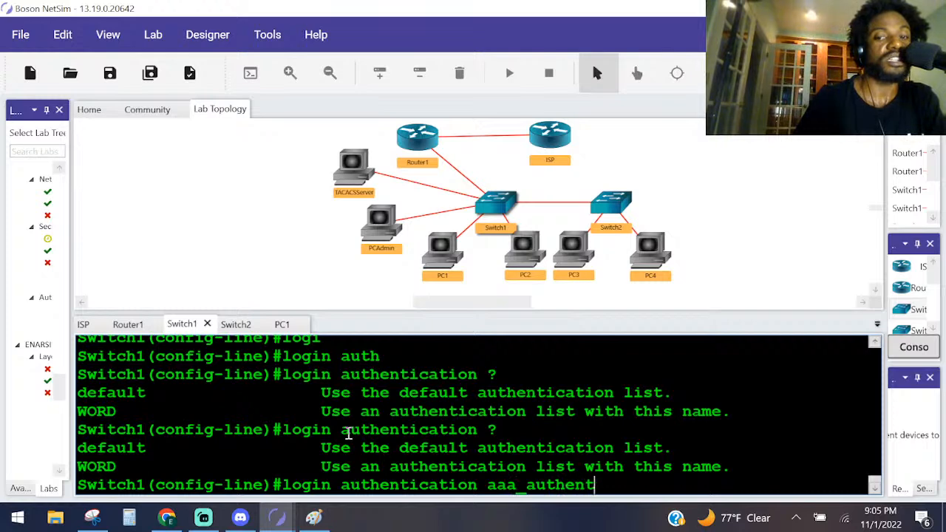
{"action": "type", "text": " ?"}
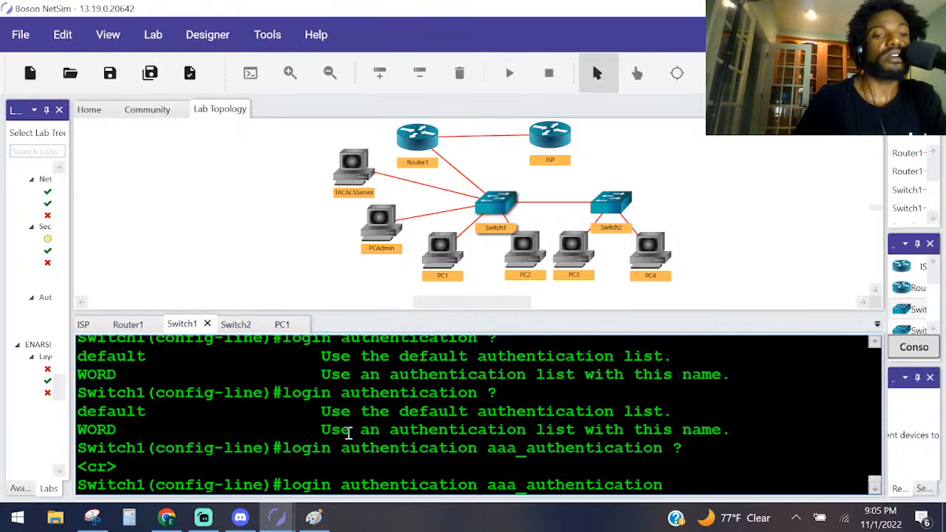
{"action": "key", "text": "Return"}
Step: Apply exec authorization list aaa_author to the vty lines
{"action": "type", "text": "auti"}
{"action": "key", "text": "Tab"}
{"action": "key", "text": "BackSpace"}
{"action": "type", "text": "h"}
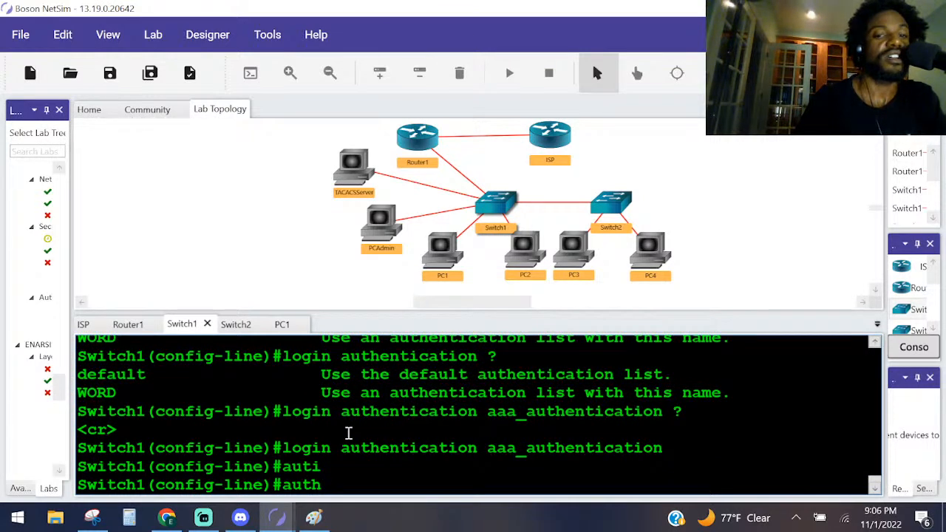
{"action": "type", "text": "or"}
{"action": "key", "text": "Tab"}
{"action": "type", "text": "e"}
{"action": "key", "text": "Tab"}
{"action": "type", "text": "?"}
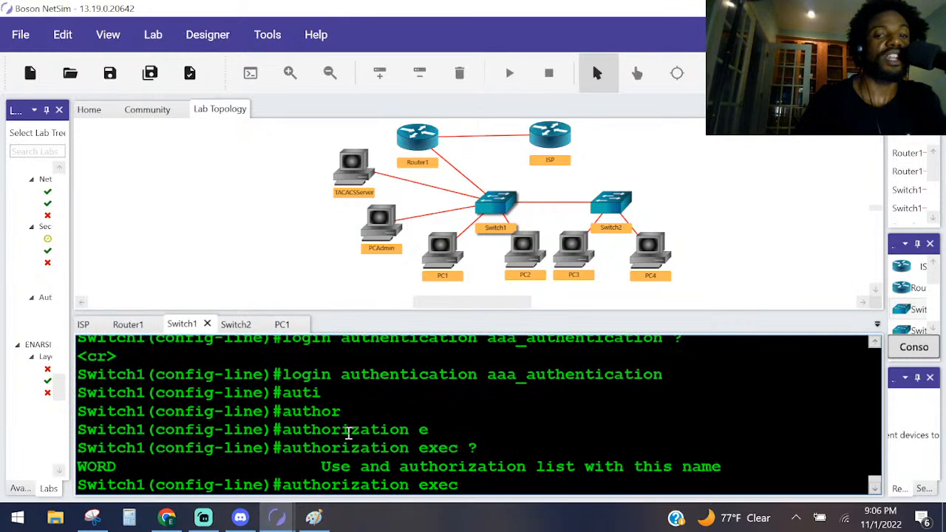
{"action": "type", "text": "aaa"}
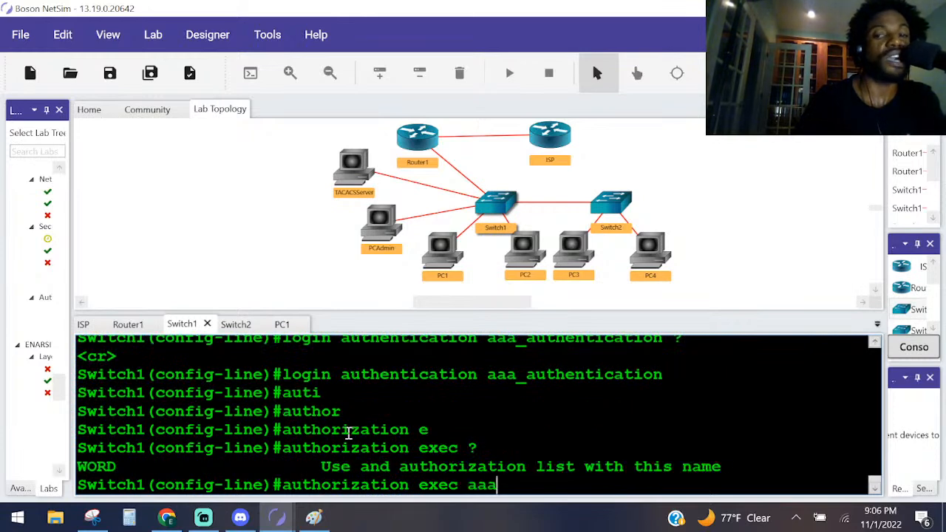
{"action": "type", "text": "_au"}
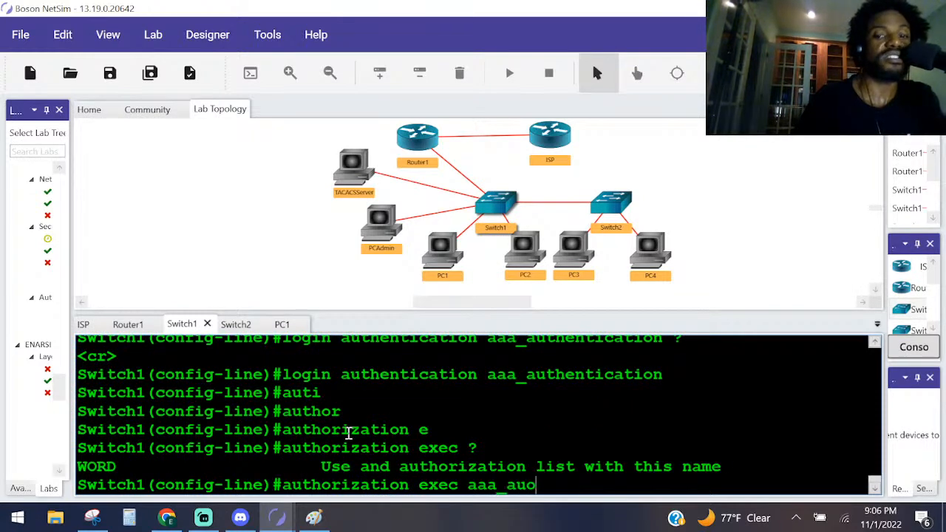
{"action": "type", "text": "thor"}
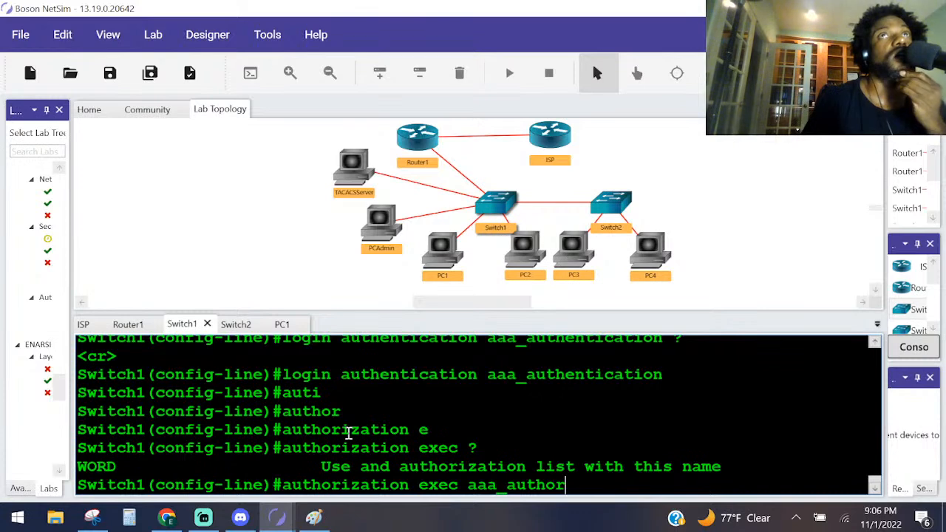
{"action": "key", "text": "Return"}
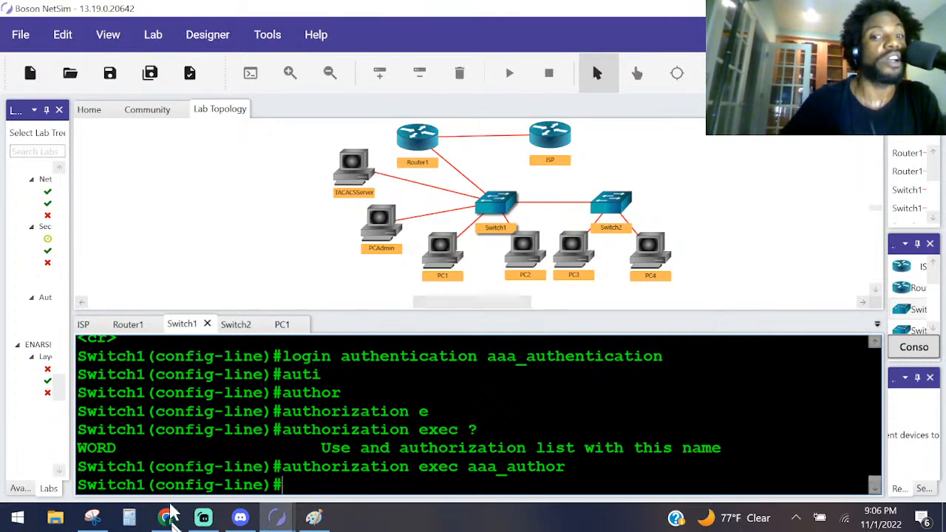
Step: Open the Switch2 console in NetSim and get a fresh prompt
{"action": "left_click", "coordinate": [313, 518]}
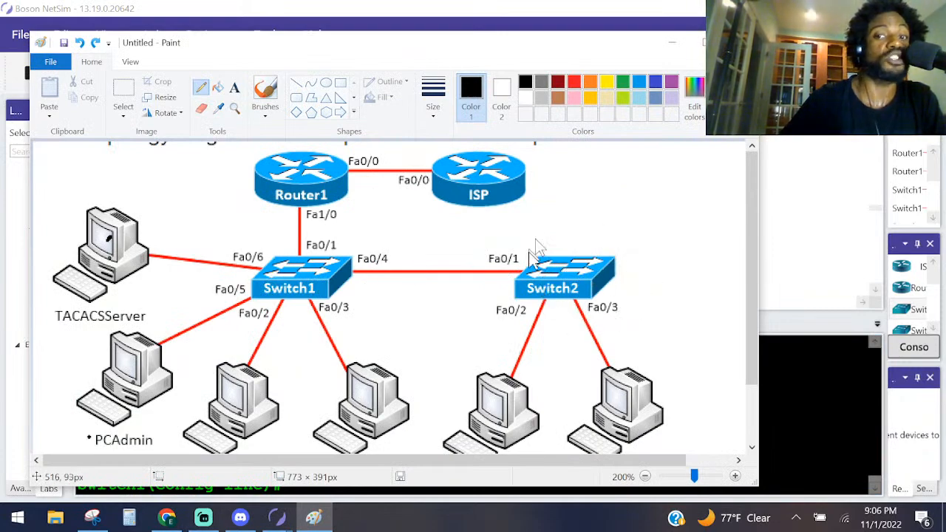
{"action": "left_click", "coordinate": [811, 390]}
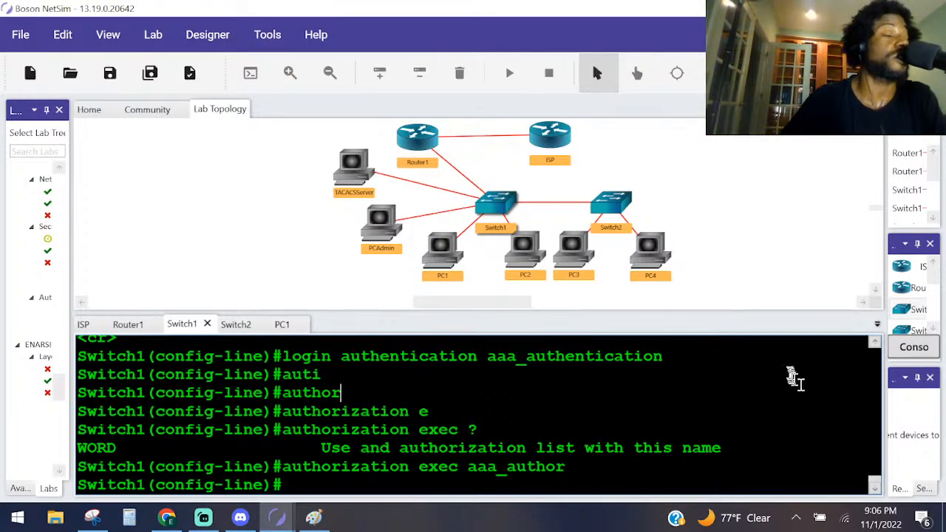
{"action": "double_click", "coordinate": [608, 205]}
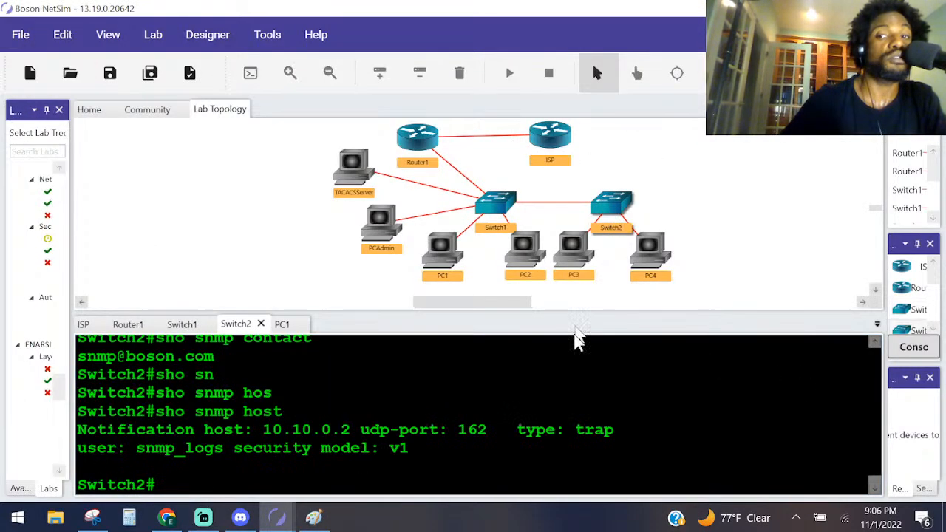
{"action": "key", "text": "Return"}
Step: Enter global configuration on Switch2 and enable aaa new-model
{"action": "key", "text": "Return"}
{"action": "key", "text": "Return"}
{"action": "type", "text": "co"}
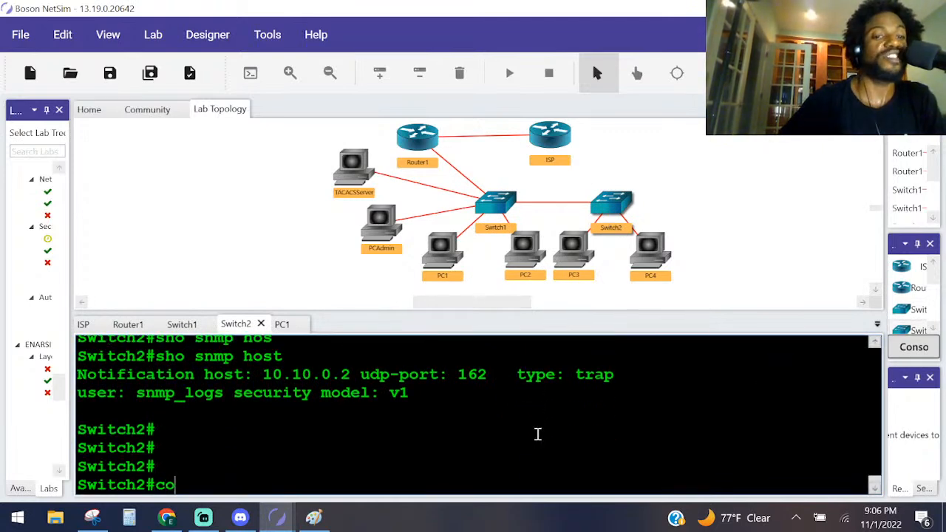
{"action": "type", "text": "nf"}
{"action": "key", "text": "Tab"}
{"action": "type", "text": "t"}
{"action": "key", "text": "Tab"}
{"action": "key", "text": "Return"}
{"action": "type", "text": "aa"}
{"action": "key", "text": "Tab"}
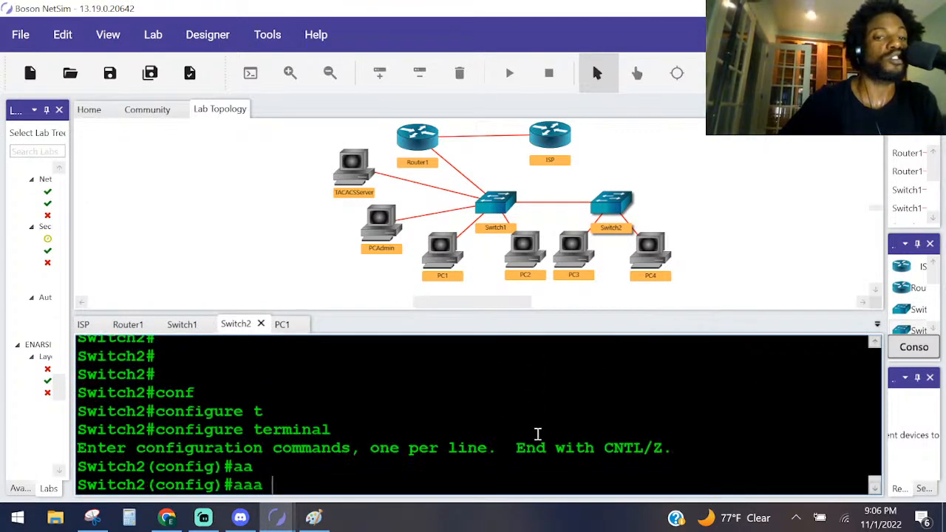
{"action": "type", "text": "an"}
{"action": "key", "text": "Tab"}
{"action": "key", "text": "BackSpace"}
{"action": "key", "text": "BackSpace"}
{"action": "type", "text": "ne"}
{"action": "key", "text": "Tab"}
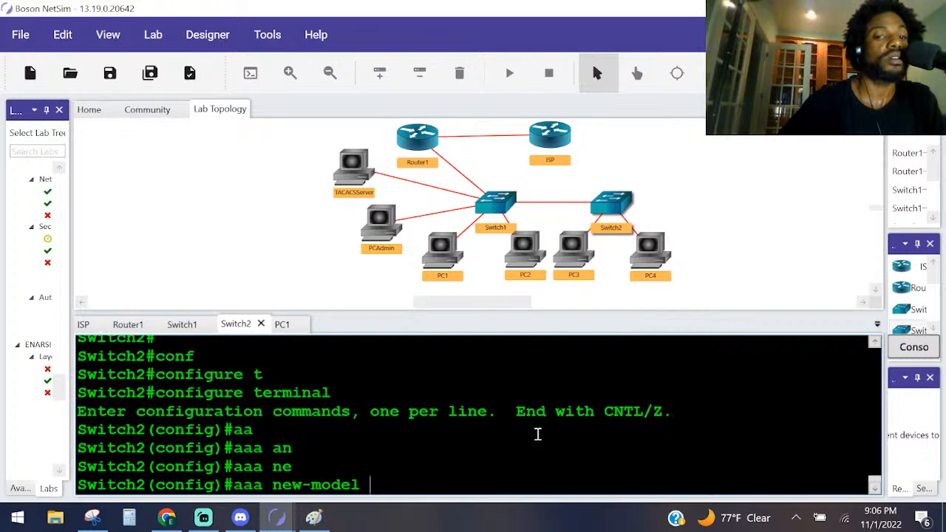
{"action": "key", "text": "Return"}
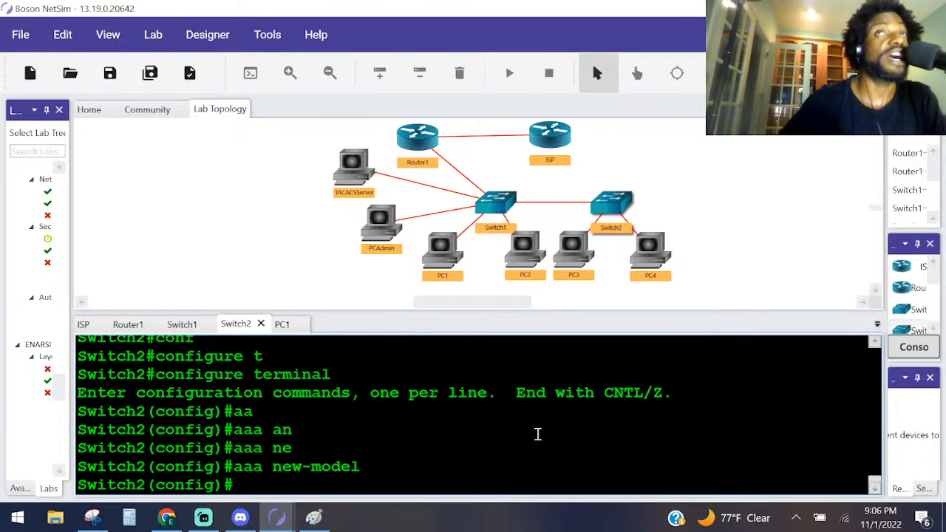
Step: In Paint, circle the Fa0/3 PC and Switch2 on the topology, then return to NetSim
{"action": "left_click", "coordinate": [314, 518]}
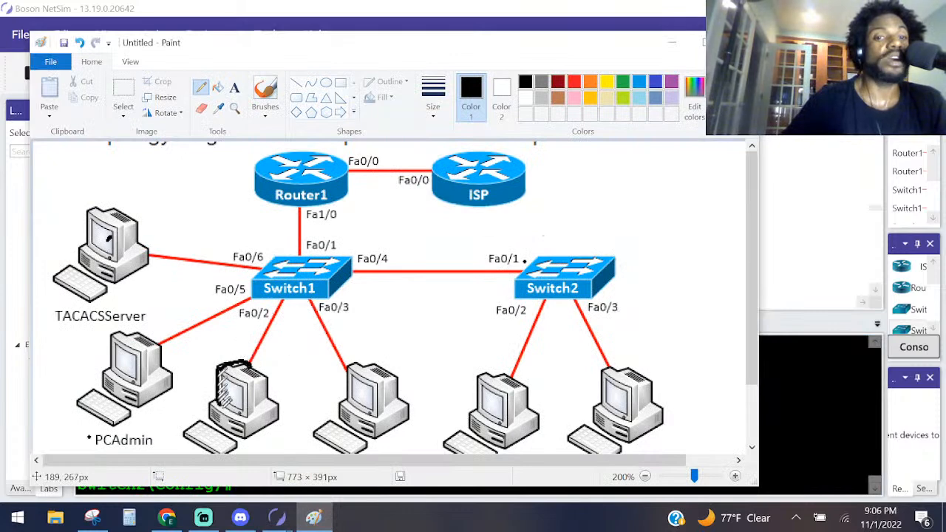
{"action": "mouse_move", "coordinate": [380, 373]}
{"action": "left_mouse_down"}
{"action": "mouse_move", "coordinate": [365, 399]}
{"action": "mouse_move", "coordinate": [388, 358]}
{"action": "mouse_move", "coordinate": [347, 255]}
{"action": "mouse_move", "coordinate": [542, 263]}
{"action": "left_mouse_up"}
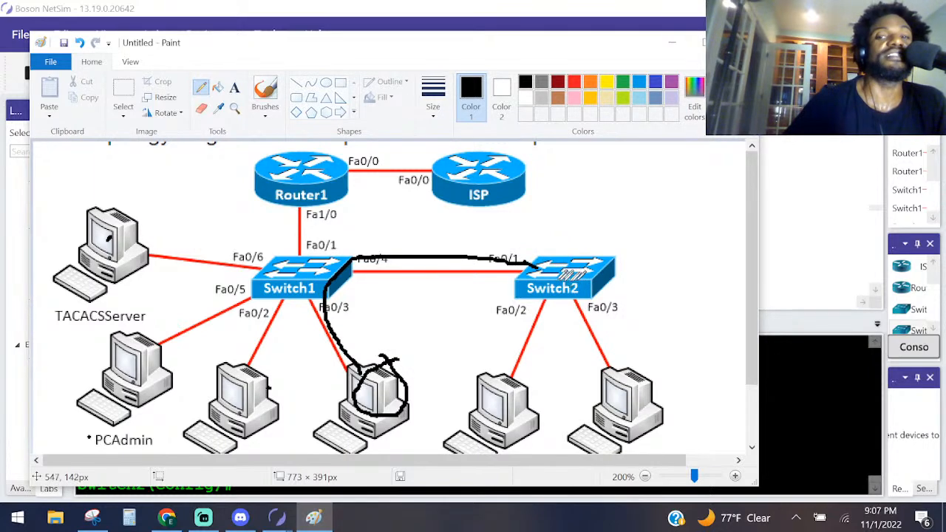
{"action": "mouse_move", "coordinate": [585, 249]}
{"action": "left_mouse_down"}
{"action": "mouse_move", "coordinate": [602, 253]}
{"action": "mouse_move", "coordinate": [580, 297]}
{"action": "mouse_move", "coordinate": [591, 240]}
{"action": "left_mouse_up"}
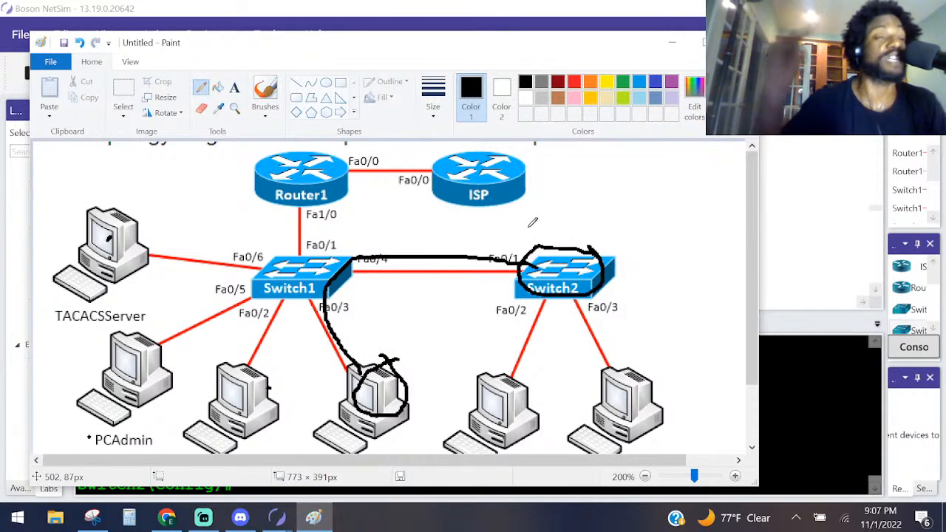
{"action": "left_click", "coordinate": [805, 399]}
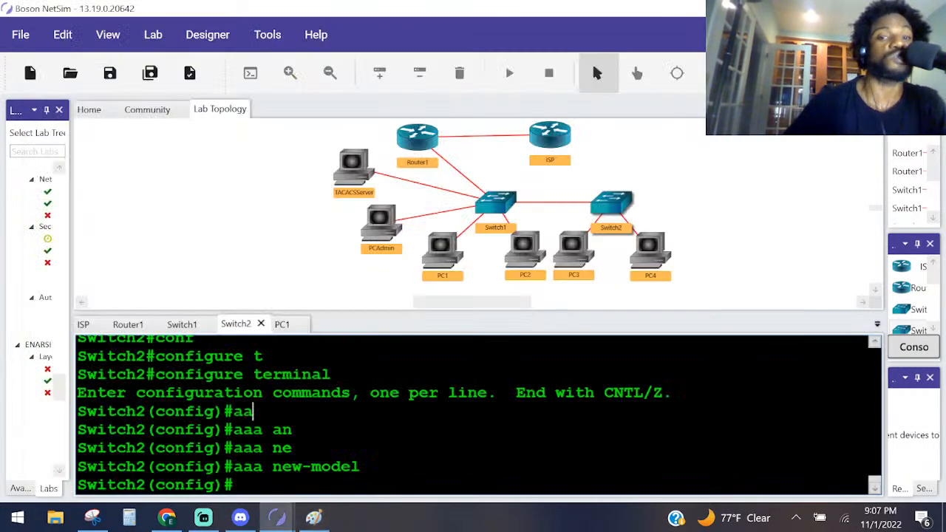
Step: Point Switch2 to TACACS+ server host 10.1.0.3
{"action": "type", "text": "tac"}
{"action": "key", "text": "Tab"}
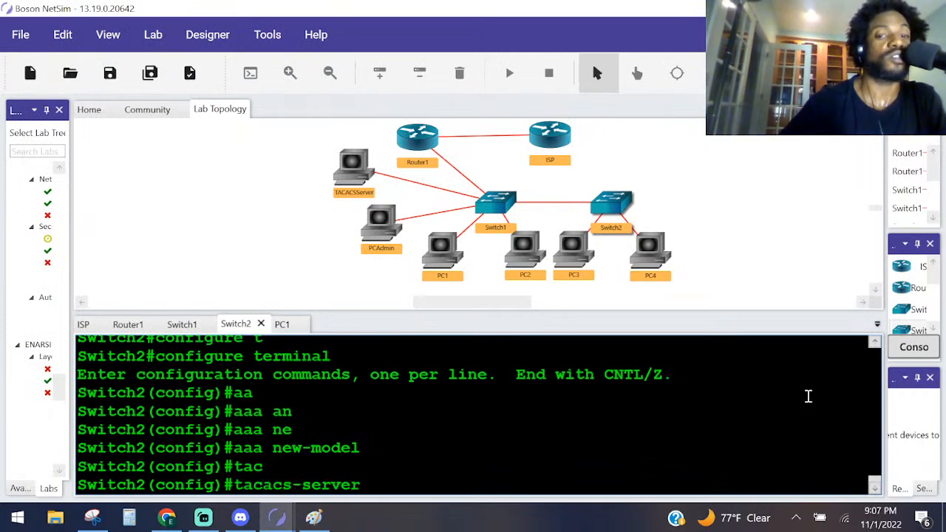
{"action": "type", "text": "hos"}
{"action": "key", "text": "Tab"}
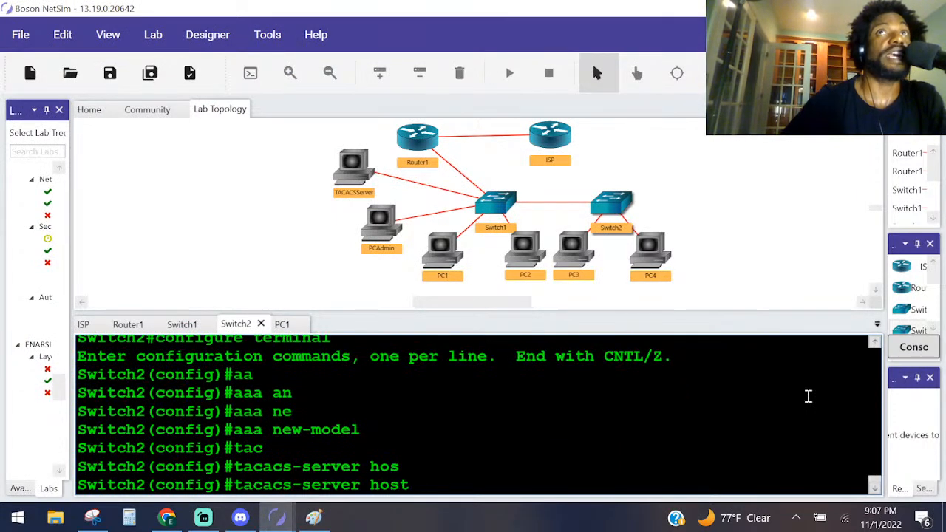
{"action": "type", "text": "10."}
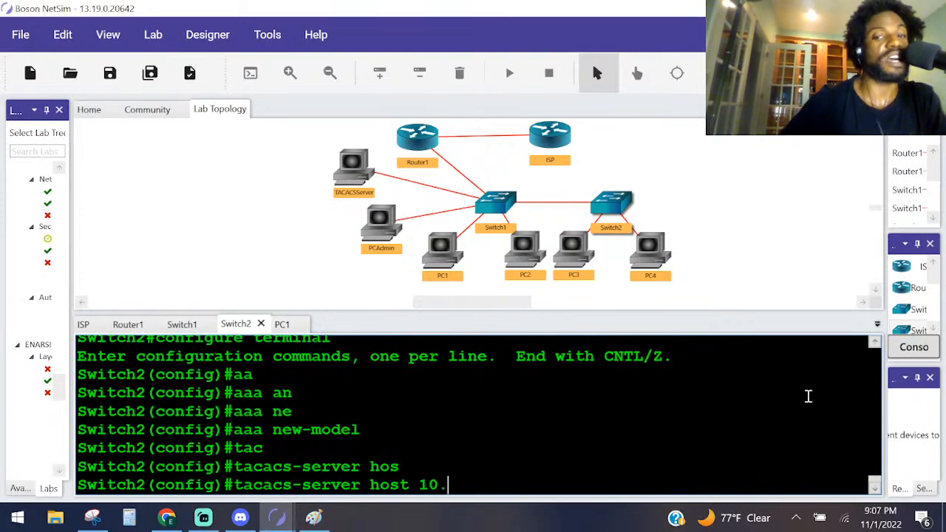
{"action": "type", "text": "1.0.3 ?"}
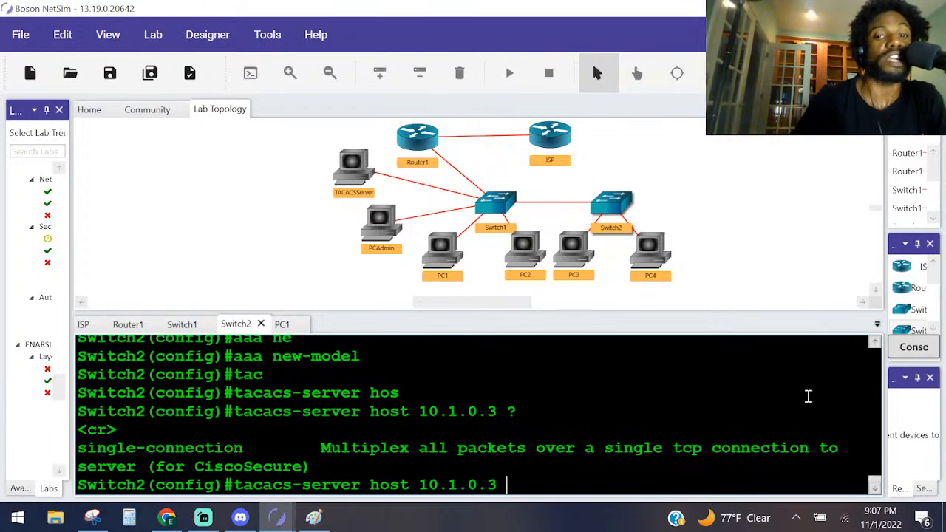
{"action": "key", "text": "Return"}
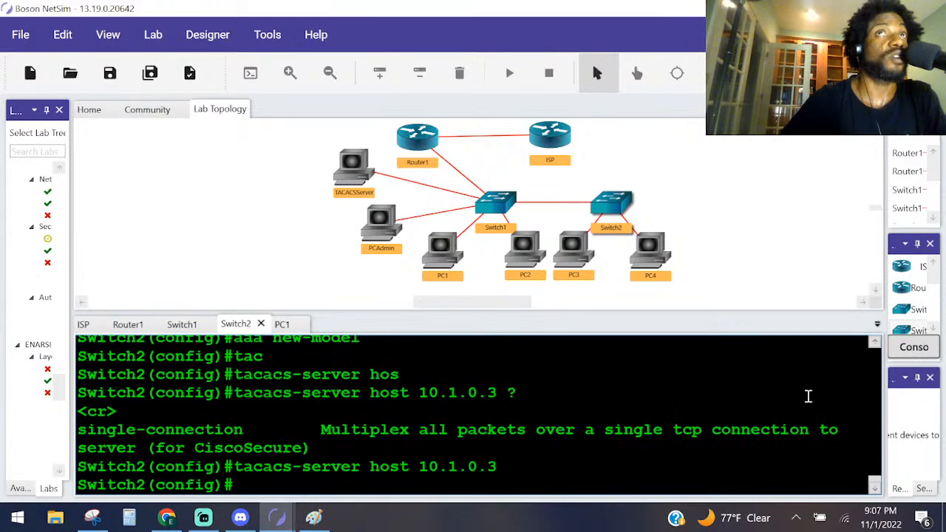
Step: Set the TACACS+ shared key on Switch2
{"action": "type", "text": "tac"}
{"action": "key", "text": "Tab"}
{"action": "type", "text": "ke"}
{"action": "key", "text": "Tab"}
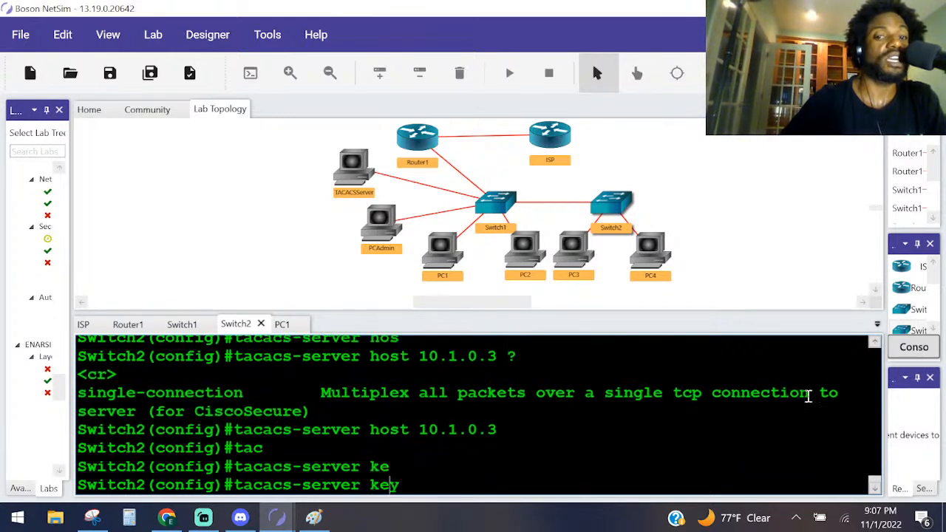
{"action": "type", "text": "boson"}
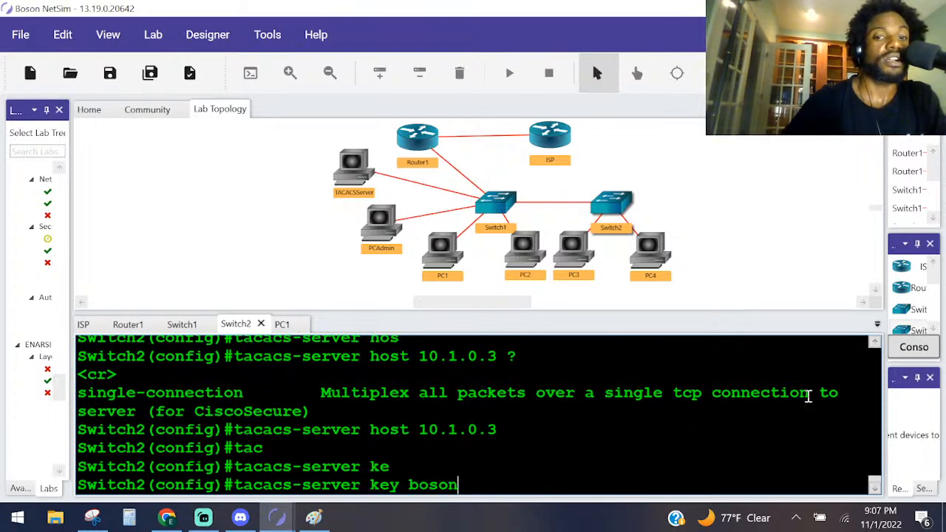
{"action": "key", "text": "Return"}
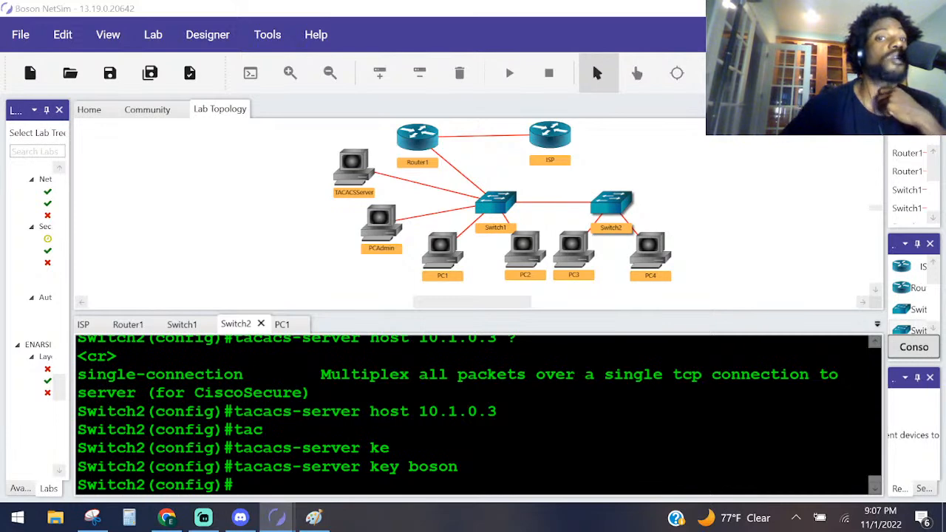
{"action": "left_click", "coordinate": [154, 37]}
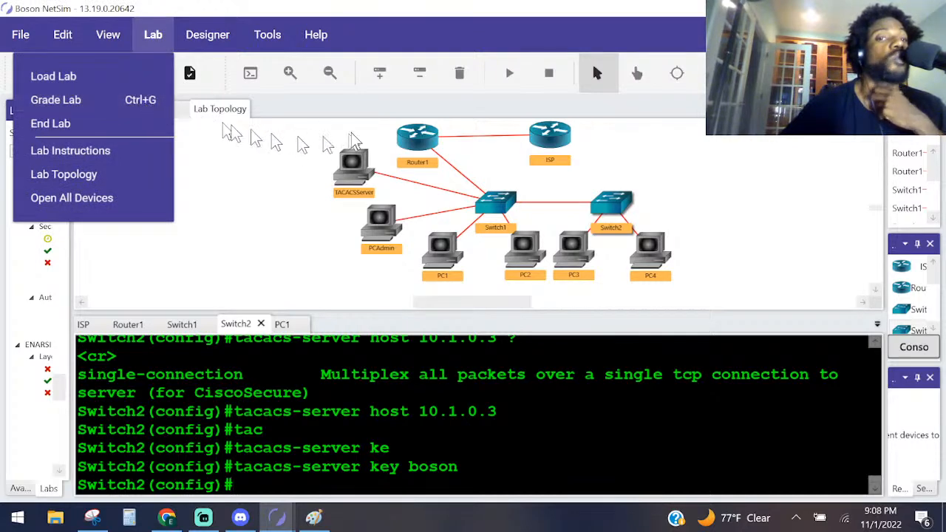
{"action": "left_click", "coordinate": [344, 428]}
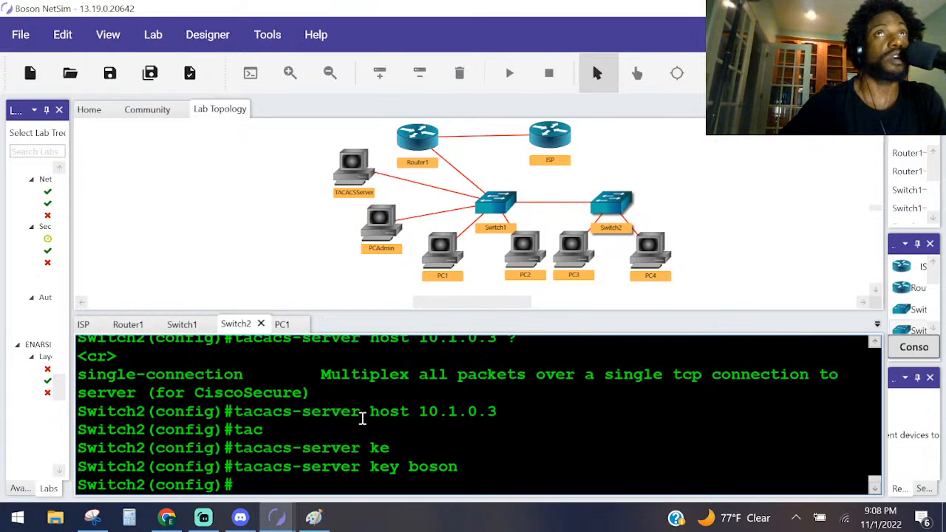
Step: Clear the stray partial entries from the Switch2 configuration prompt
{"action": "type", "text": "aa"}
{"action": "key", "text": "BackSpace"}
{"action": "key", "text": "BackSpace"}
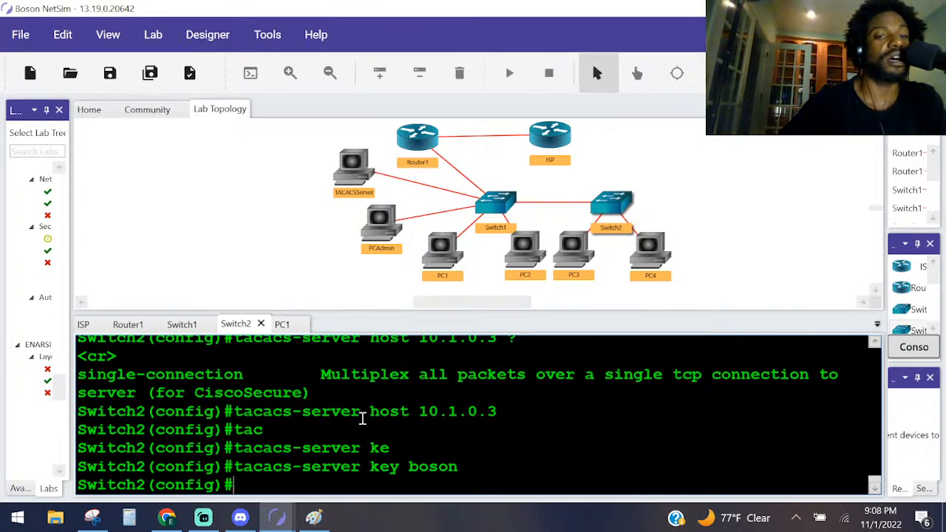
{"action": "type", "text": "auth"}
{"action": "key", "text": "BackSpace"}
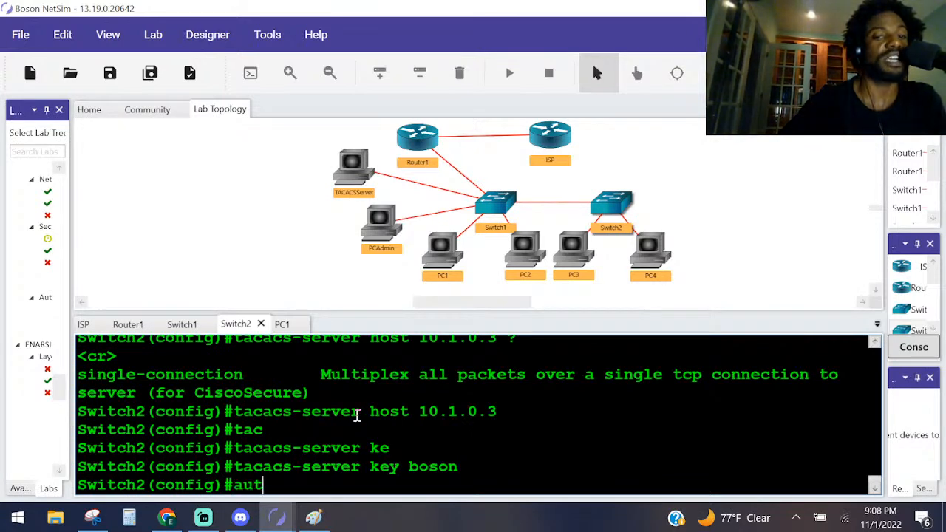
{"action": "key", "text": "Tab"}
{"action": "type", "text": "he"}
{"action": "key", "text": "Tab"}
{"action": "key", "text": "BackSpace"}
{"action": "key", "text": "BackSpace"}
{"action": "key", "text": "BackSpace"}
{"action": "key", "text": "BackSpace"}
Step: Enter 'aaa authentication login aaa_autentication group tacacs+ local' on Switch2
{"action": "type", "text": "aa"}
{"action": "key", "text": "Tab"}
{"action": "type", "text": "au"}
{"action": "key", "text": "Tab"}
{"action": "type", "text": "th"}
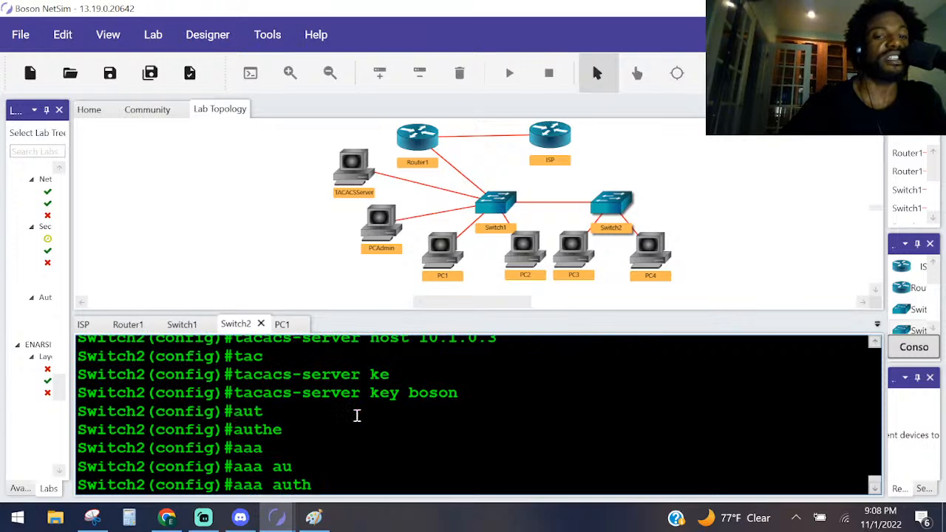
{"action": "type", "text": "e"}
{"action": "key", "text": "Tab"}
{"action": "type", "text": "?"}
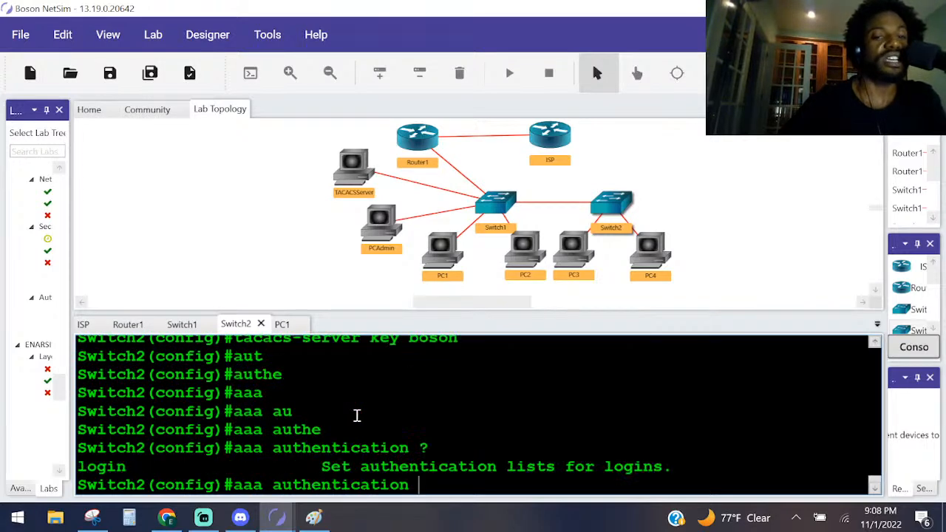
{"action": "type", "text": "lo"}
{"action": "key", "text": "Tab"}
{"action": "type", "text": "?"}
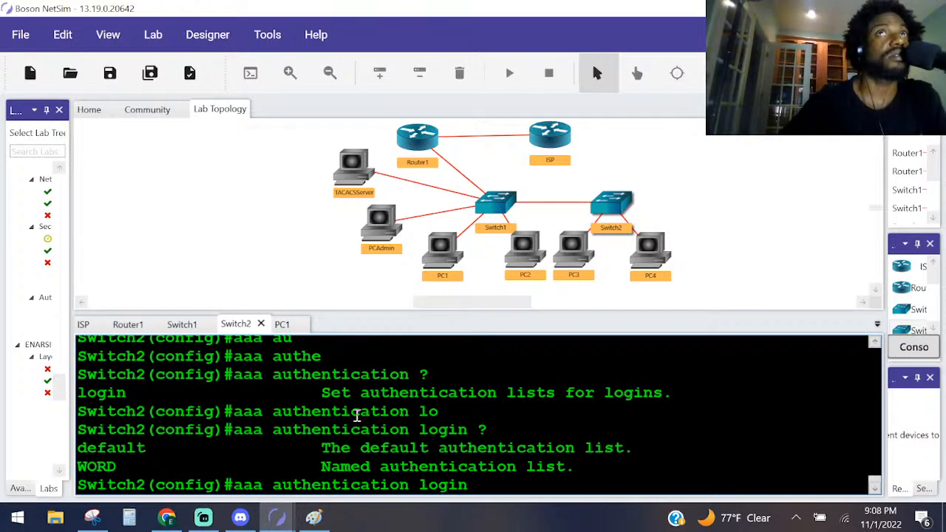
{"action": "type", "text": "aaa"}
{"action": "type", "text": "_aut"}
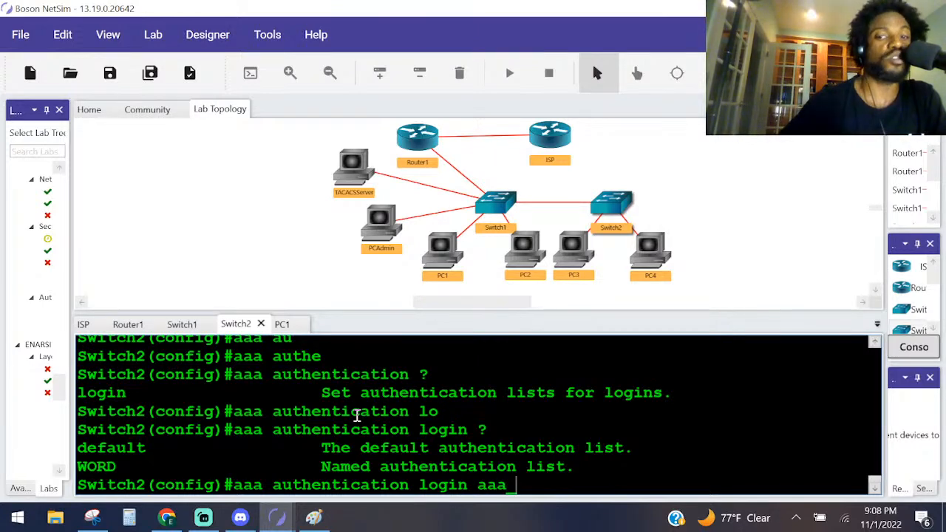
{"action": "type", "text": "entiat"}
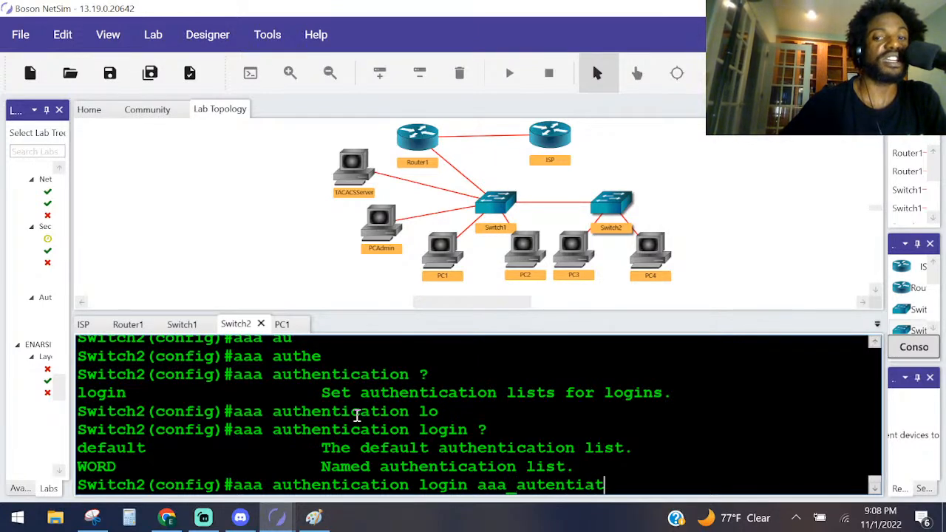
{"action": "key", "text": "BackSpace"}
{"action": "key", "text": "BackSpace"}
{"action": "type", "text": "cat"}
{"action": "key", "text": "Tab"}
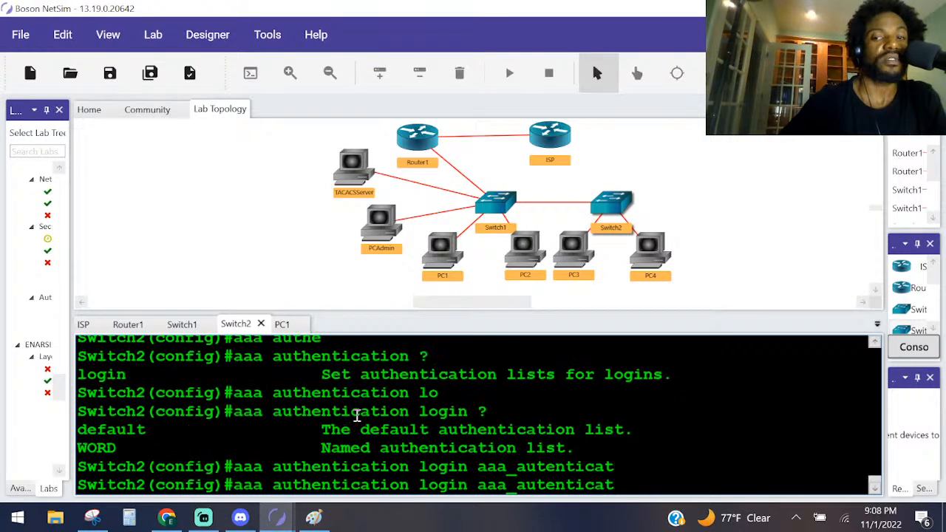
{"action": "type", "text": "ion g"}
{"action": "key", "text": "Tab"}
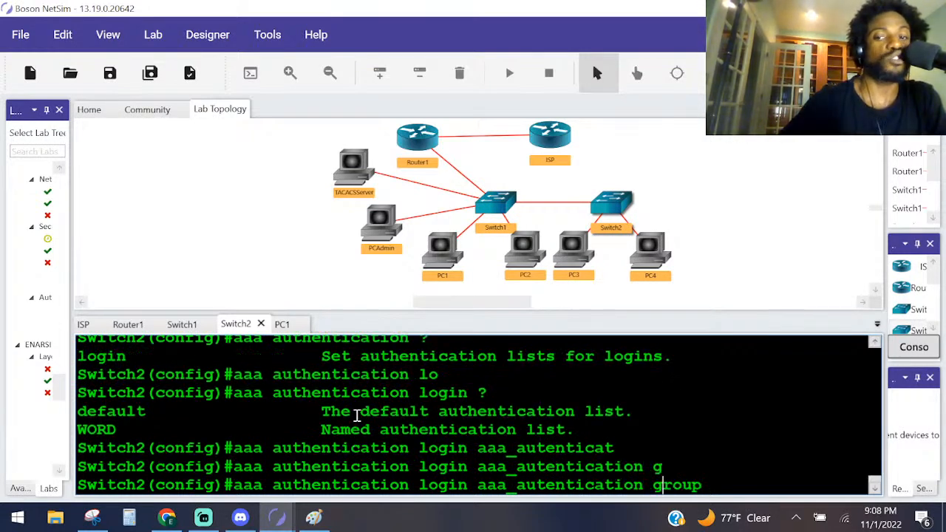
{"action": "type", "text": "ta"}
{"action": "key", "text": "Tab"}
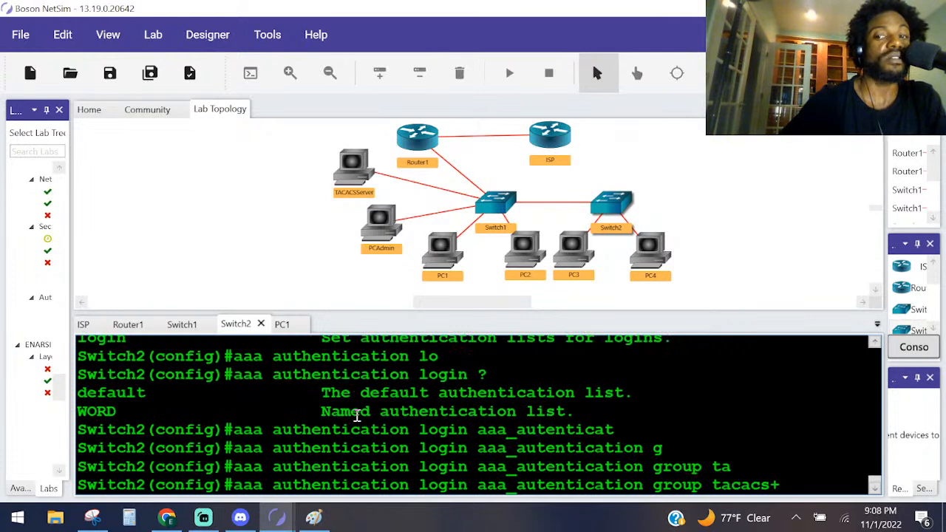
{"action": "type", "text": "lo"}
{"action": "key", "text": "Tab"}
{"action": "key", "text": "BackSpace"}
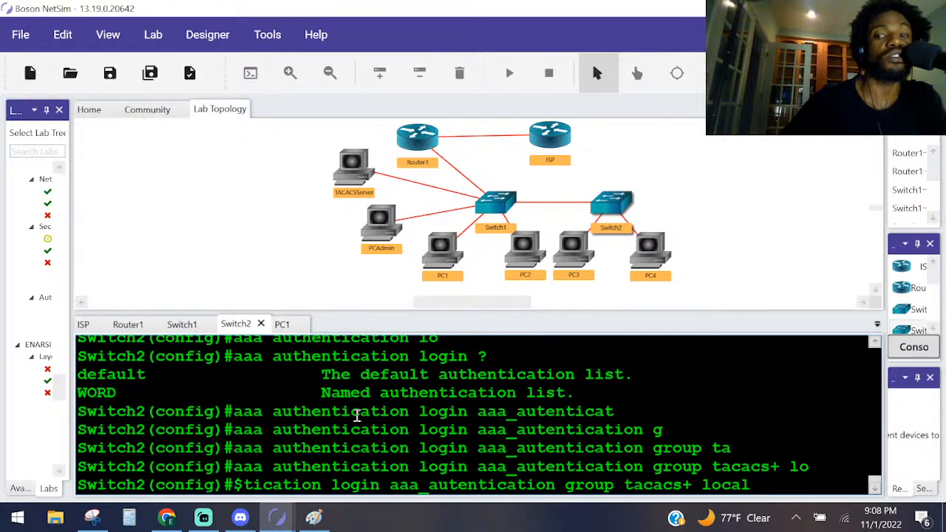
{"action": "key", "text": "Return"}
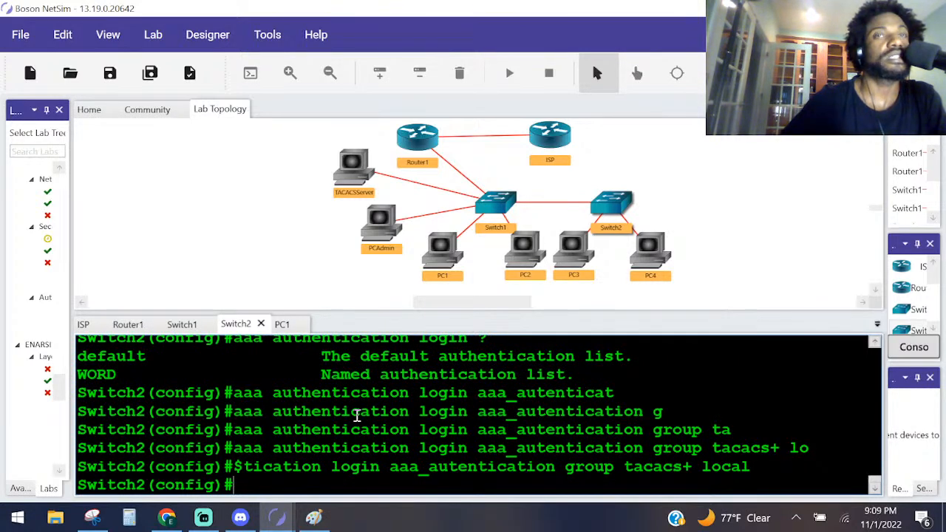
Step: Enter 'aaa authorization exec aaa_author group tacacs+ local' on Switch2
{"action": "type", "text": "aaa au"}
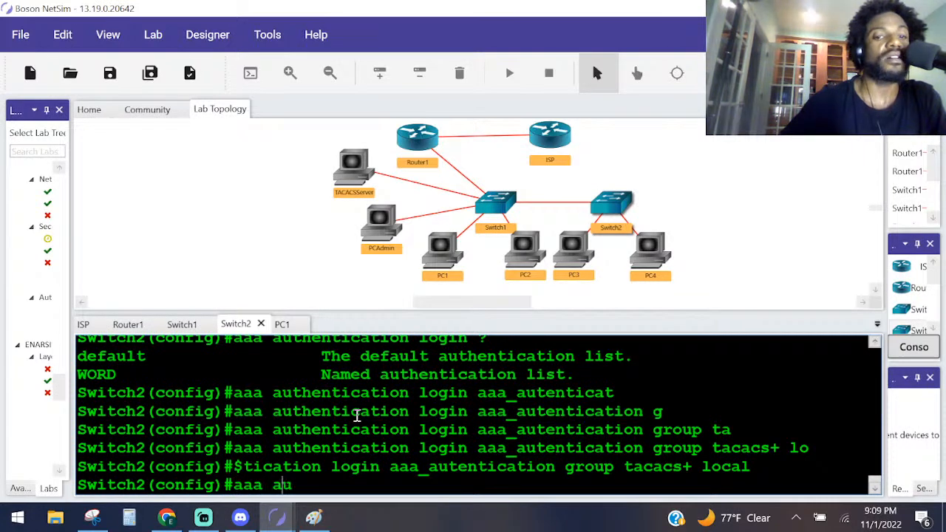
{"action": "type", "text": "thor"}
{"action": "key", "text": "Tab"}
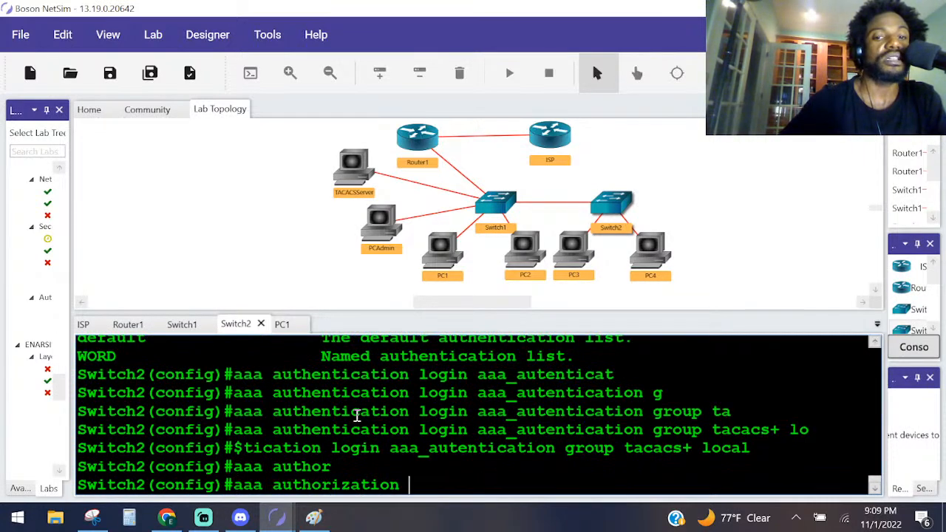
{"action": "type", "text": "?e"}
{"action": "key", "text": "Tab"}
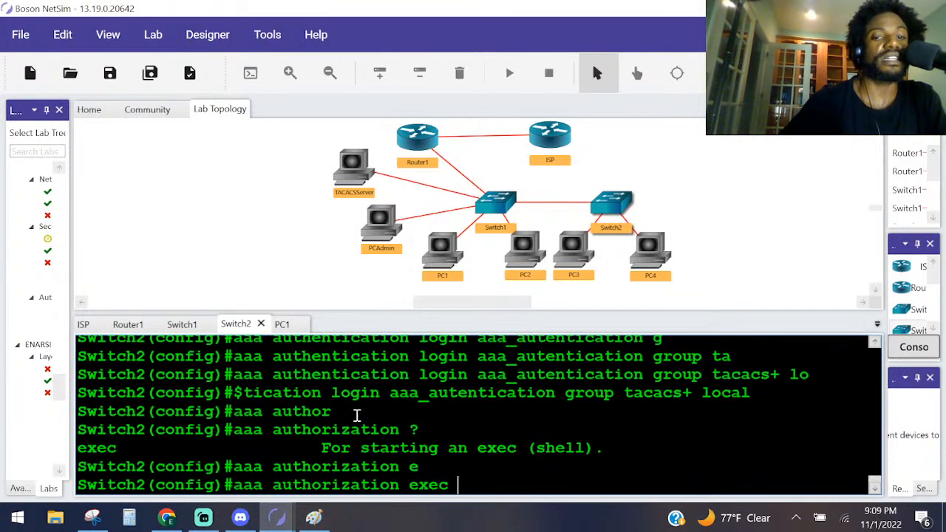
{"action": "type", "text": "?"}
{"action": "type", "text": "aaa+"}
{"action": "key", "text": "BackSpace"}
{"action": "type", "text": "_au"}
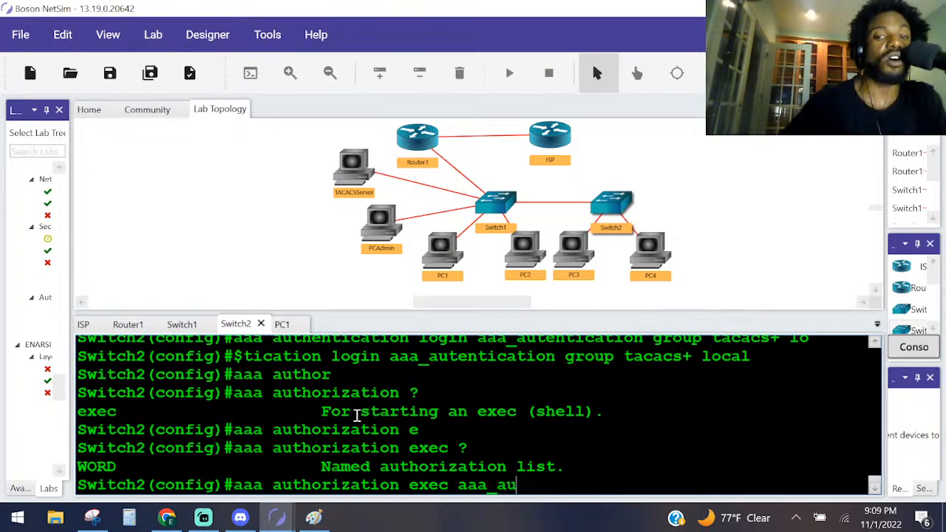
{"action": "type", "text": "thor ?"}
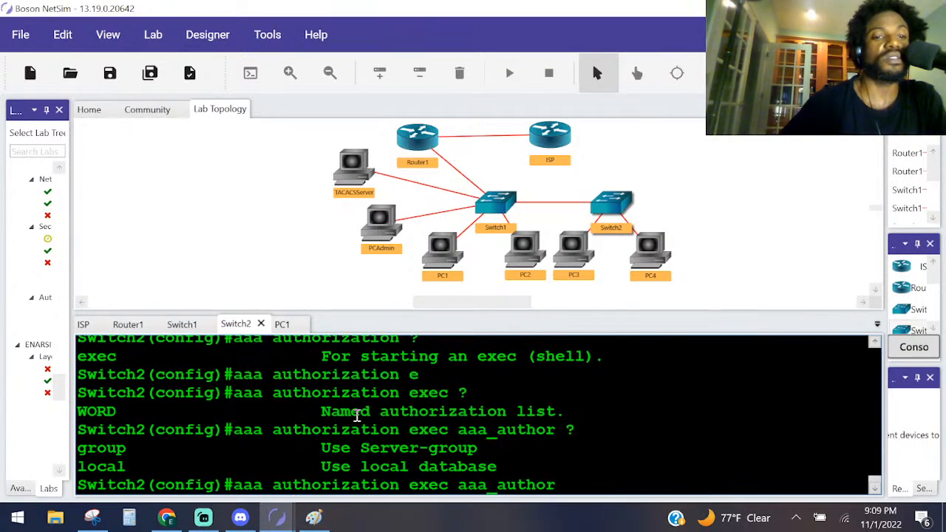
{"action": "type", "text": "g"}
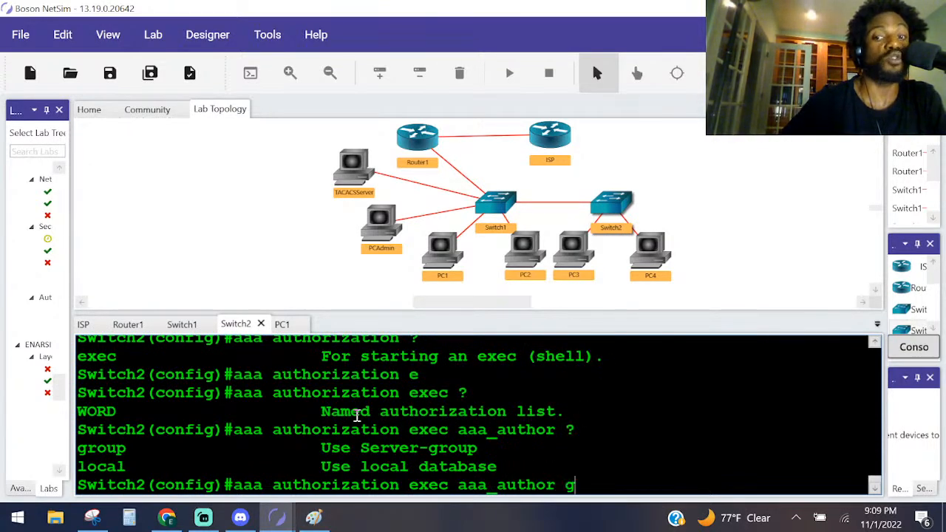
{"action": "key", "text": "Tab"}
{"action": "type", "text": "tac"}
{"action": "key", "text": "Tab"}
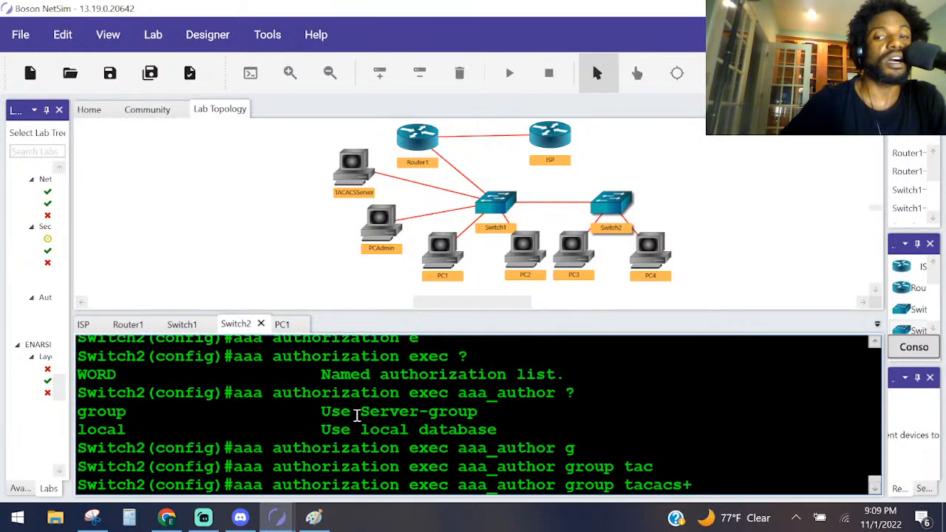
{"action": "type", "text": "lo"}
{"action": "key", "text": "Tab"}
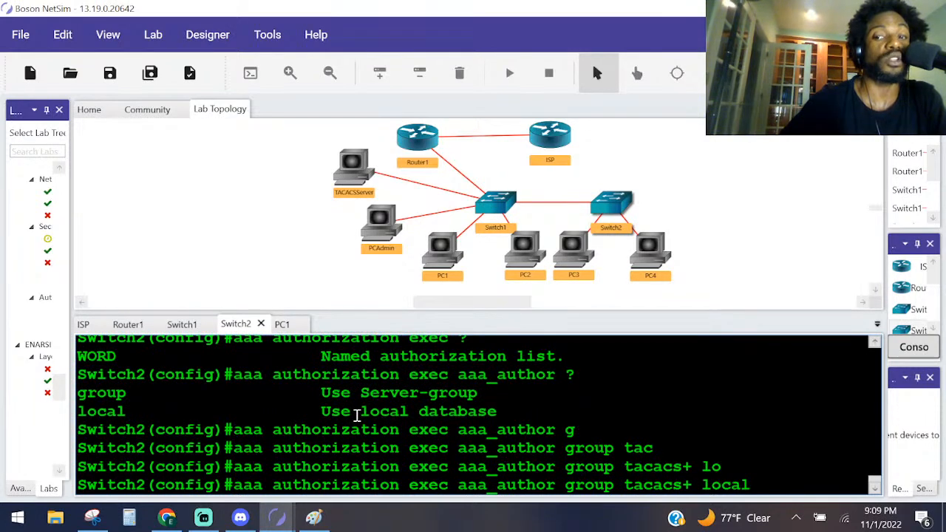
{"action": "key", "text": "Return"}
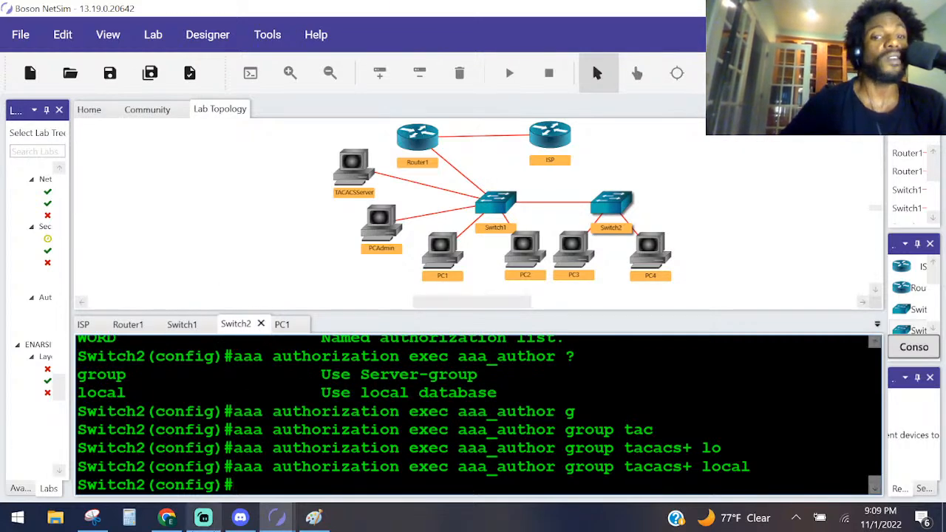
Step: Draw a red X over the TACACSServer in the Paint topology drawing
{"action": "left_click", "coordinate": [310, 518]}
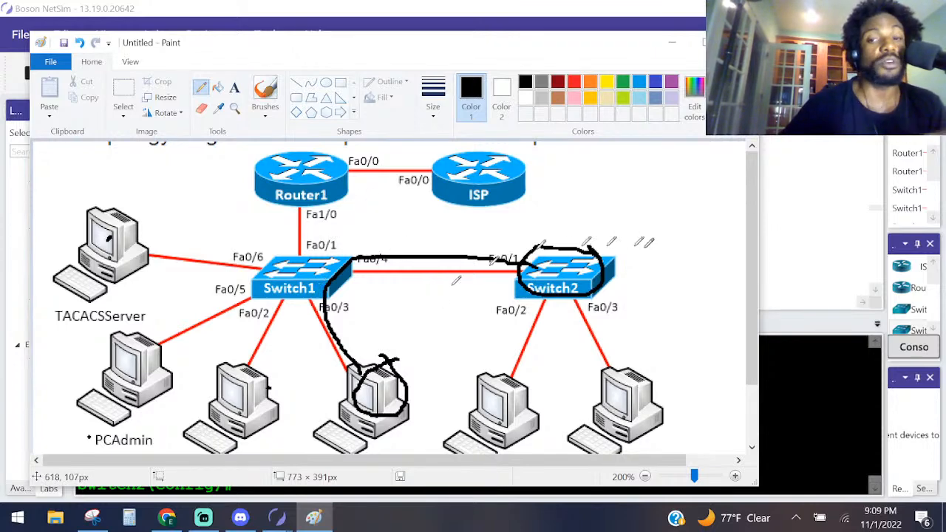
{"action": "left_click", "coordinate": [574, 81]}
{"action": "left_click_drag", "start_coordinate": [175, 215], "coordinate": [109, 261]}
{"action": "left_click_drag", "start_coordinate": [85, 221], "coordinate": [168, 270]}
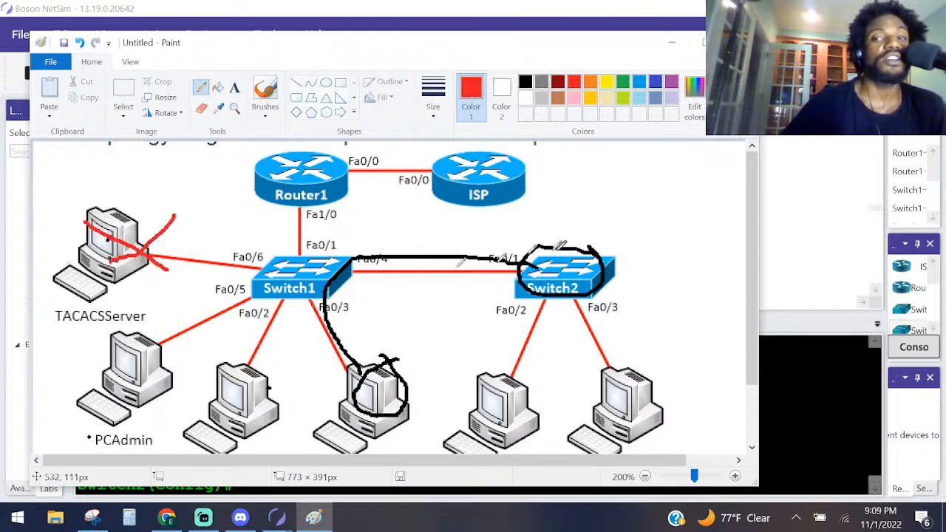
Step: Draw a black box labelled 'U/P' beside Switch2
{"action": "left_click", "coordinate": [525, 81]}
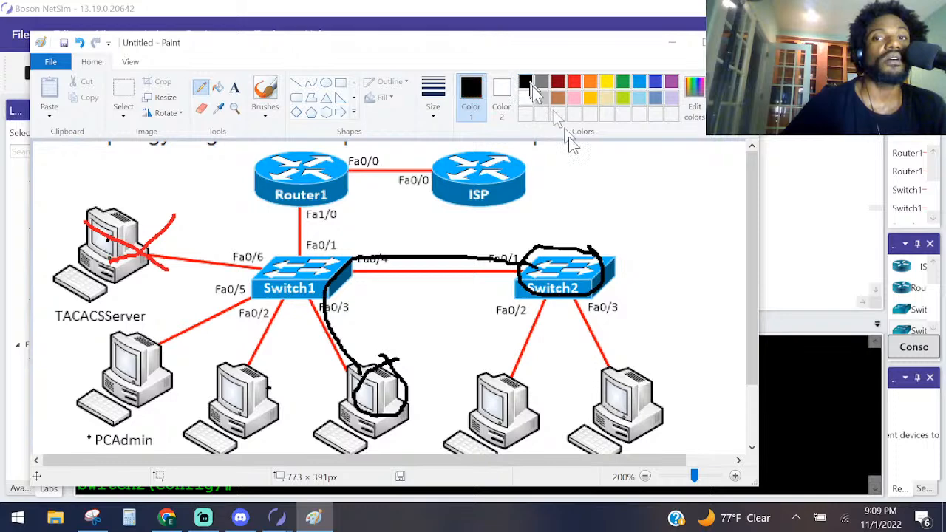
{"action": "mouse_move", "coordinate": [620, 221]}
{"action": "left_mouse_down"}
{"action": "mouse_move", "coordinate": [621, 277]}
{"action": "mouse_move", "coordinate": [680, 218]}
{"action": "mouse_move", "coordinate": [620, 222]}
{"action": "mouse_move", "coordinate": [662, 251]}
{"action": "mouse_move", "coordinate": [663, 270]}
{"action": "left_mouse_up"}
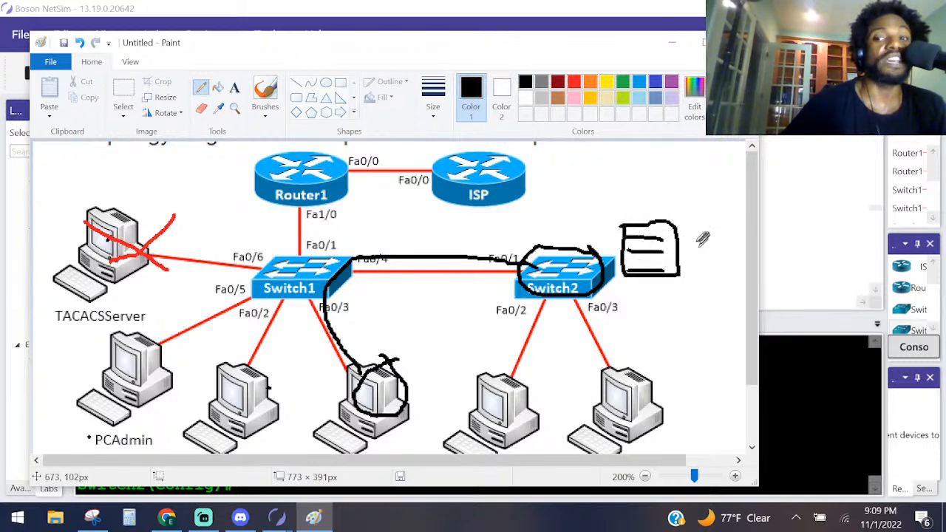
{"action": "mouse_move", "coordinate": [686, 238]}
{"action": "left_mouse_down"}
{"action": "mouse_move", "coordinate": [702, 237]}
{"action": "mouse_move", "coordinate": [706, 266]}
{"action": "mouse_move", "coordinate": [739, 244]}
{"action": "mouse_move", "coordinate": [718, 257]}
{"action": "left_mouse_up"}
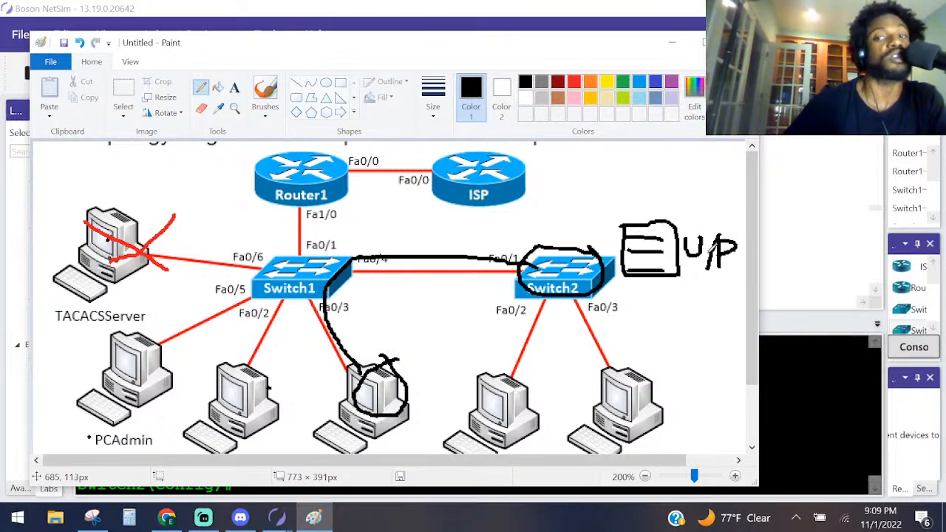
Step: Create local user admin with privilege 15 and a password on Switch2
{"action": "left_click", "coordinate": [789, 387]}
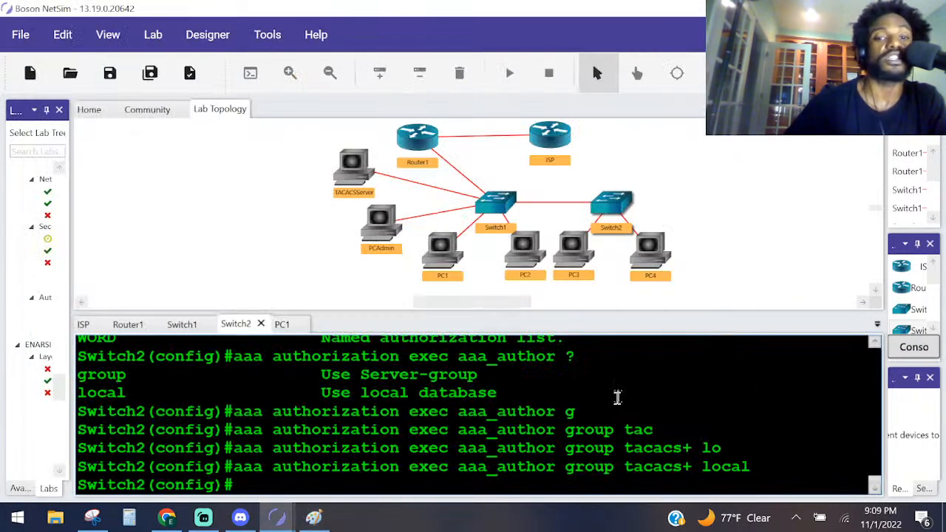
{"action": "type", "text": "user"}
{"action": "key", "text": "Tab"}
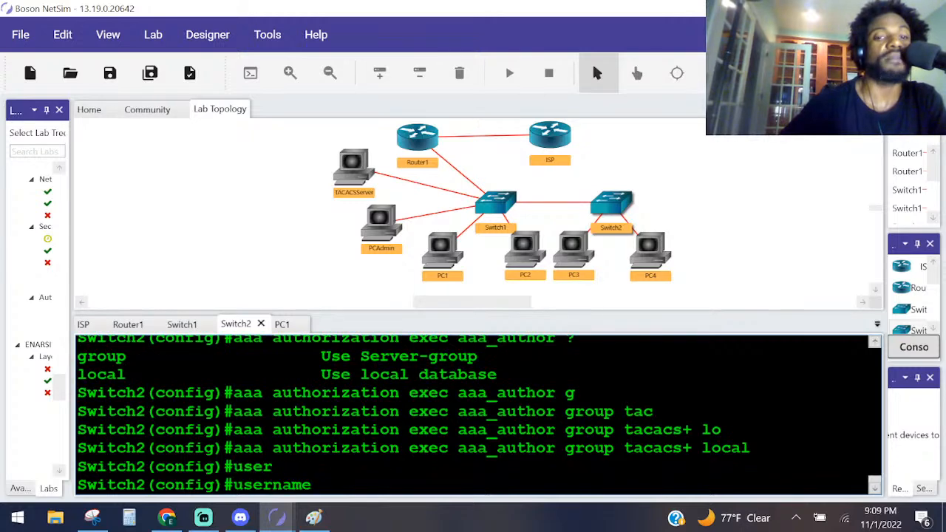
{"action": "type", "text": "admin "}
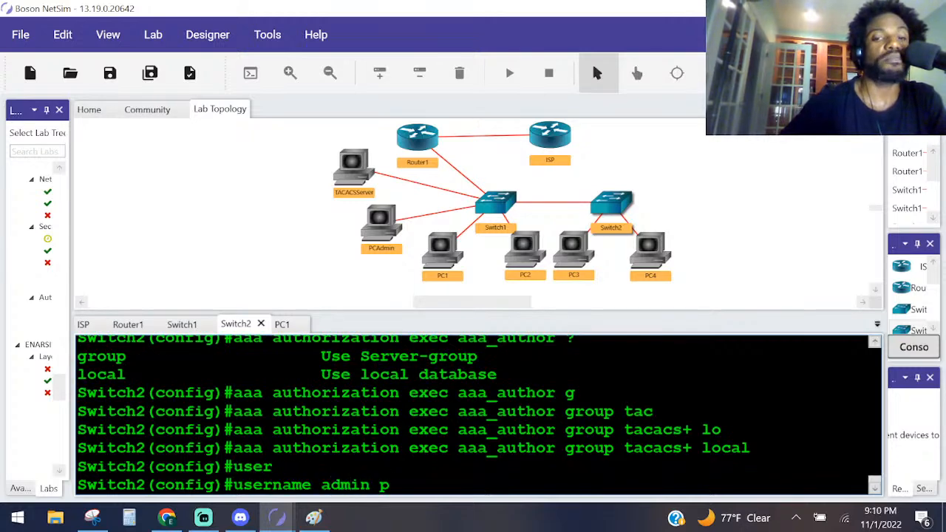
{"action": "type", "text": "pri"}
{"action": "key", "text": "Tab"}
{"action": "type", "text": "15"}
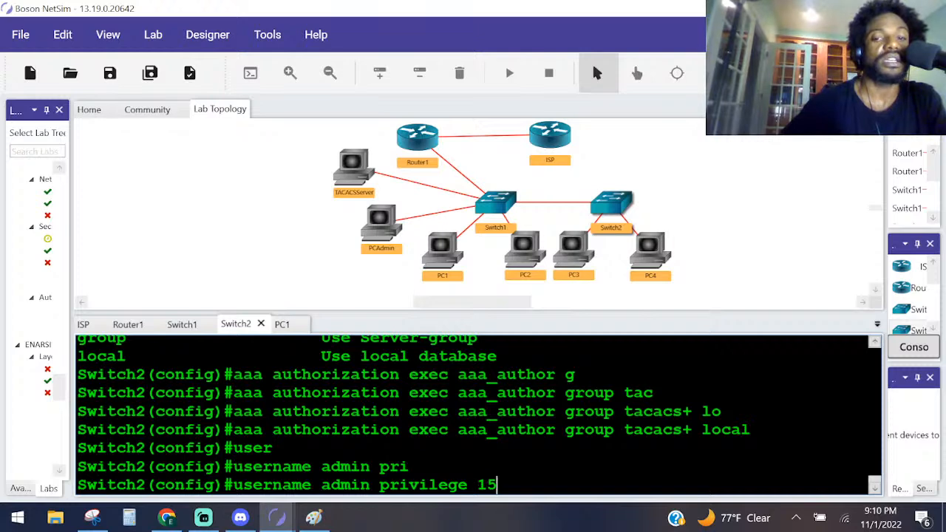
{"action": "type", "text": " pass"}
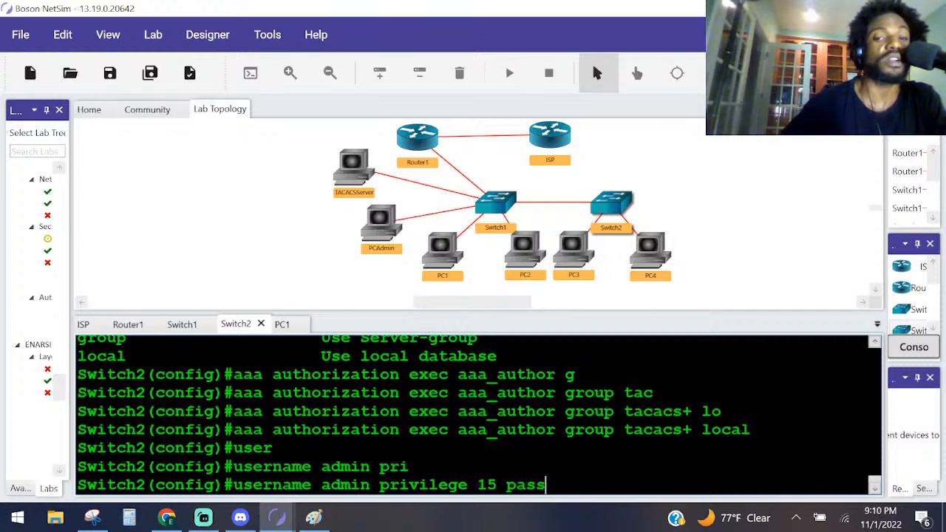
{"action": "key", "text": "Tab"}
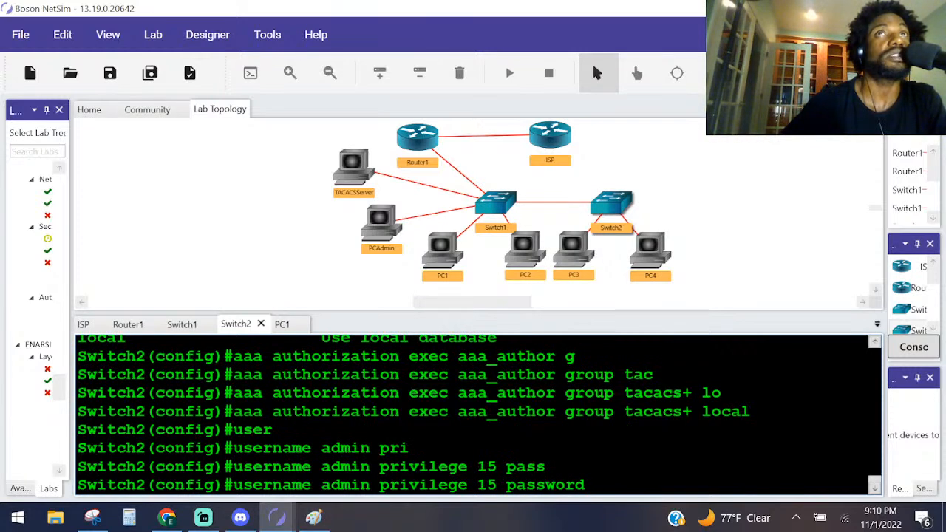
{"action": "type", "text": "boson ?"}
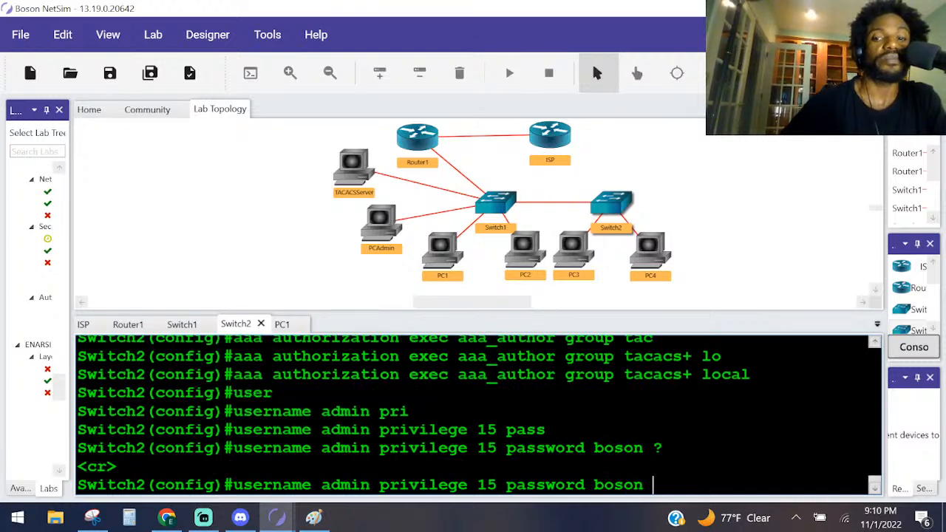
{"action": "key", "text": "Return"}
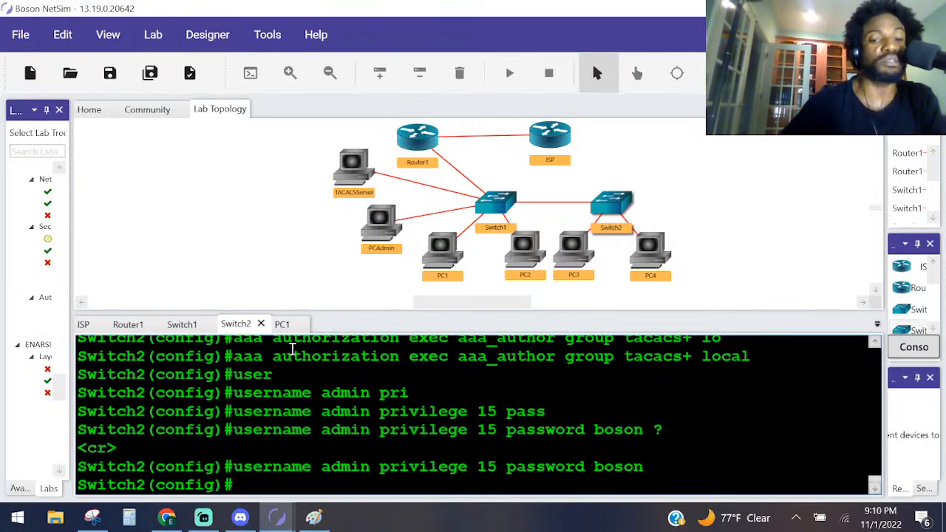
Step: Save Switch2's running configuration to startup-config with 'do copy run start'
{"action": "key", "text": "Return"}
{"action": "key", "text": "Return"}
{"action": "key", "text": "Return"}
{"action": "type", "text": "c"}
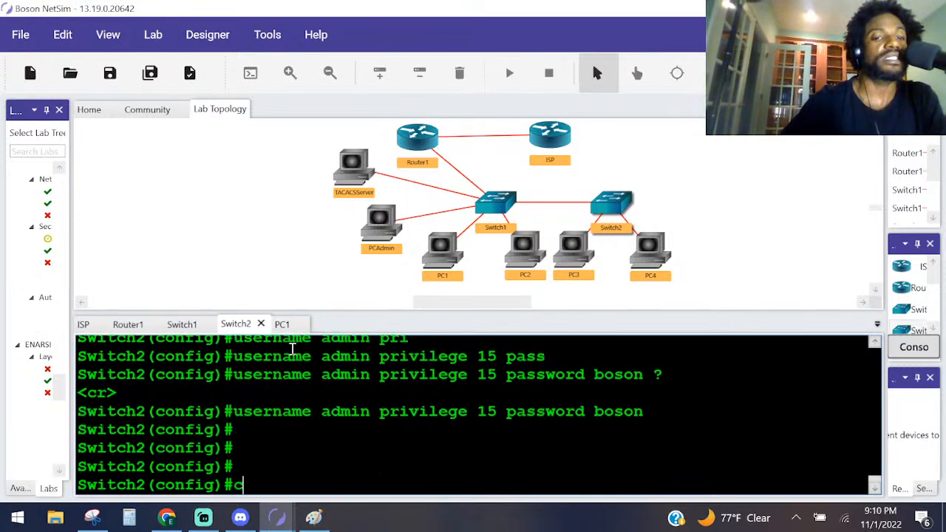
{"action": "key", "text": "BackSpace"}
{"action": "type", "text": "do copy run start"}
{"action": "key", "text": "Return"}
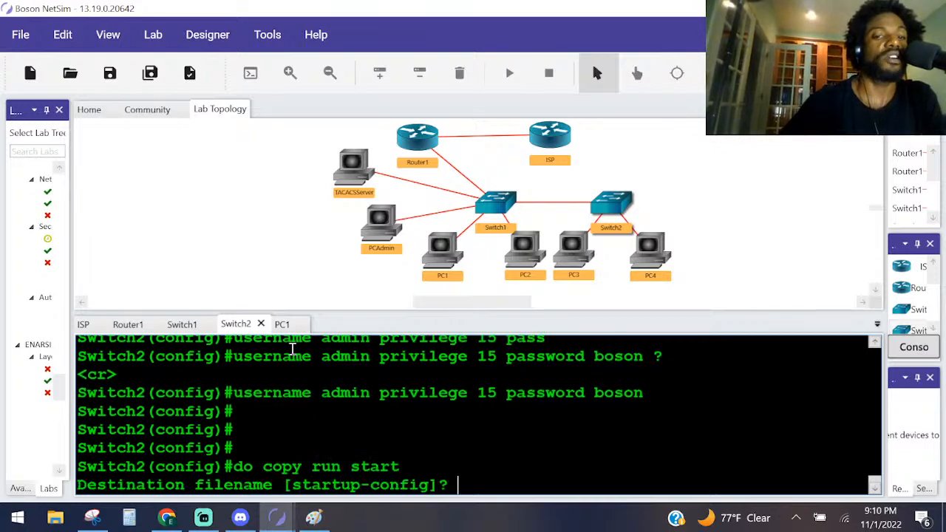
{"action": "key", "text": "Return"}
{"action": "key", "text": "Return"}
Step: Leave configuration mode and re-enter global configuration mode with 'configure terminal'
{"action": "key", "text": "ctrl+z"}
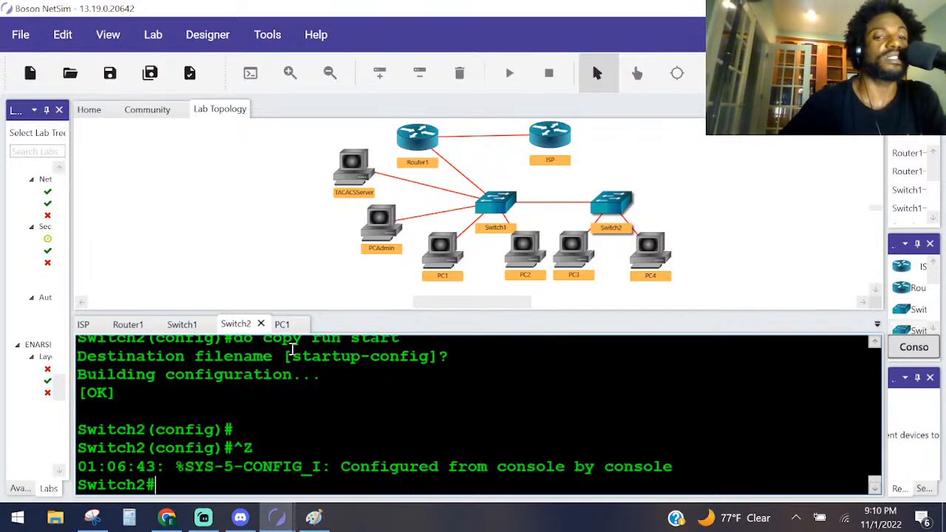
{"action": "key", "text": "Return"}
{"action": "key", "text": "Return"}
{"action": "key", "text": "Return"}
{"action": "key", "text": "Return"}
{"action": "type", "text": "conf"}
{"action": "key", "text": "Tab"}
{"action": "type", "text": "t"}
{"action": "key", "text": "Tab"}
{"action": "key", "text": "Return"}
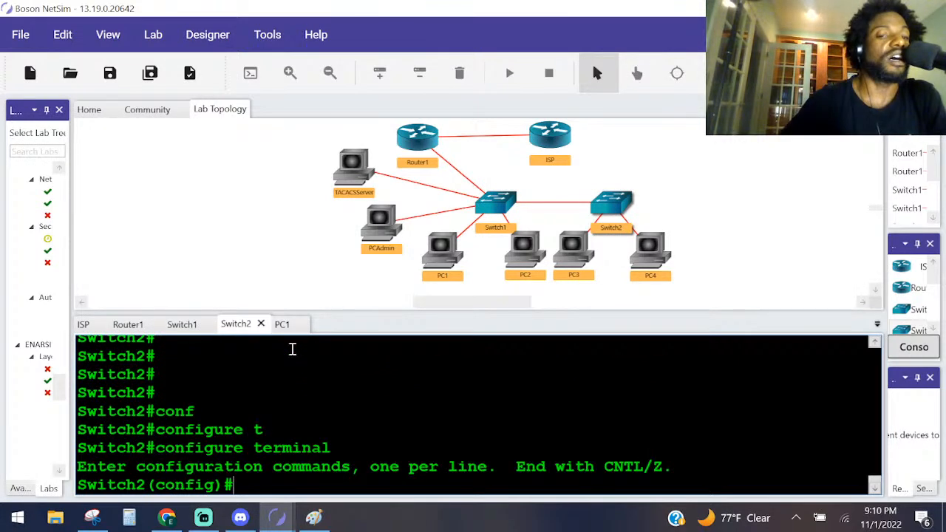
Step: Enter line configuration for vty lines 0 through 15 on Switch2
{"action": "type", "text": "lin"}
{"action": "key", "text": "Tab"}
{"action": "type", "text": "v"}
{"action": "key", "text": "Tab"}
{"action": "type", "text": "0 15"}
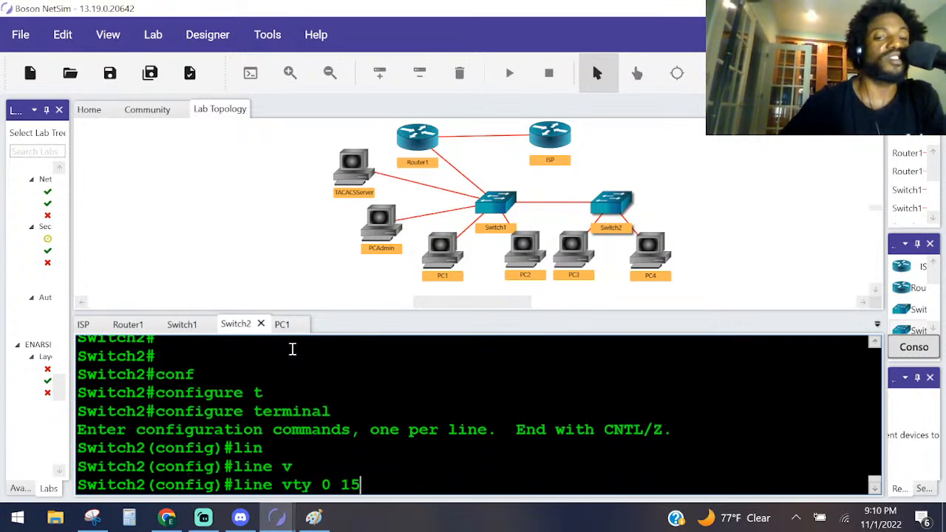
{"action": "key", "text": "Return"}
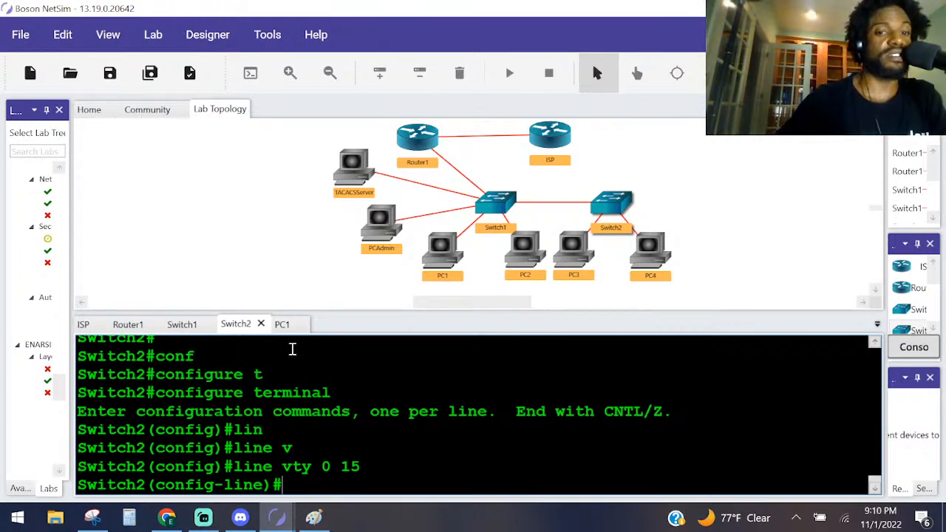
Step: Apply login authentication list aaa_authentication to the vty lines
{"action": "type", "text": "log"}
{"action": "key", "text": "Tab"}
{"action": "type", "text": "i"}
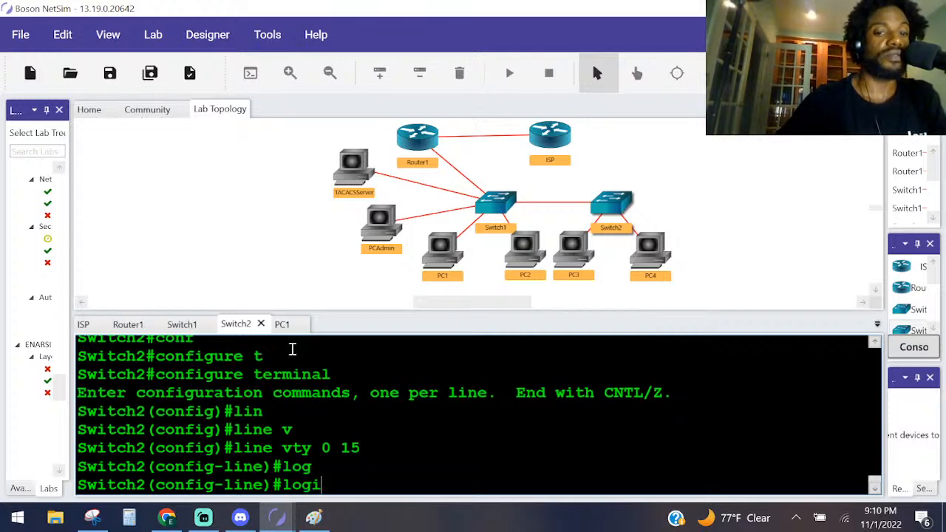
{"action": "key", "text": "Tab"}
{"action": "type", "text": "au"}
{"action": "key", "text": "Tab"}
{"action": "type", "text": "?"}
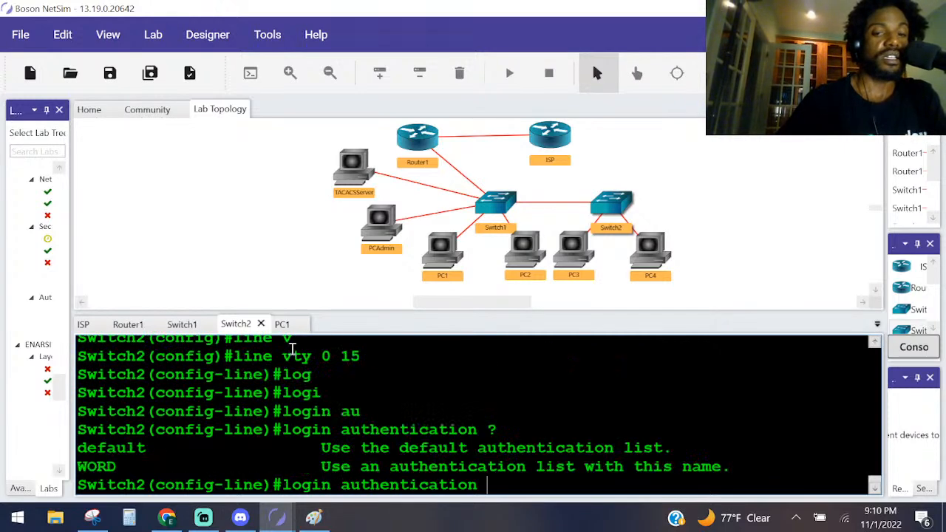
{"action": "type", "text": "aa"}
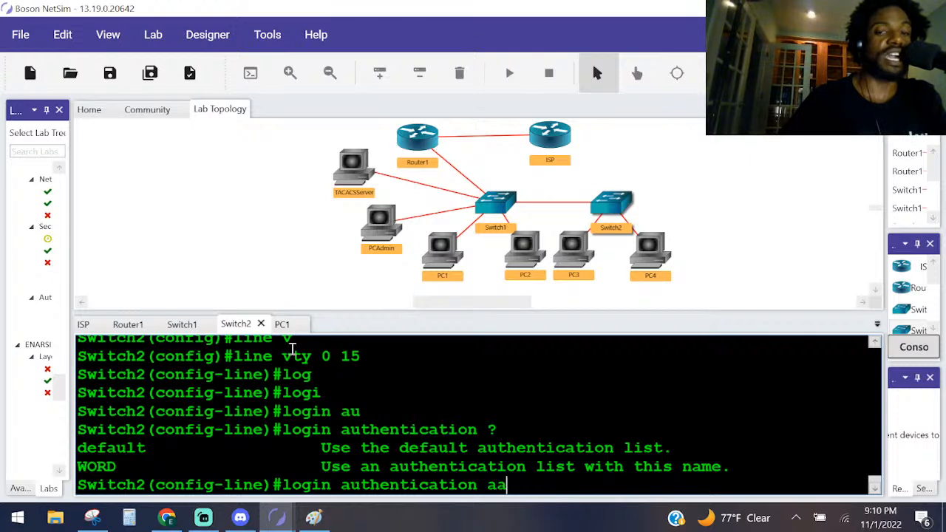
{"action": "type", "text": "a_author"}
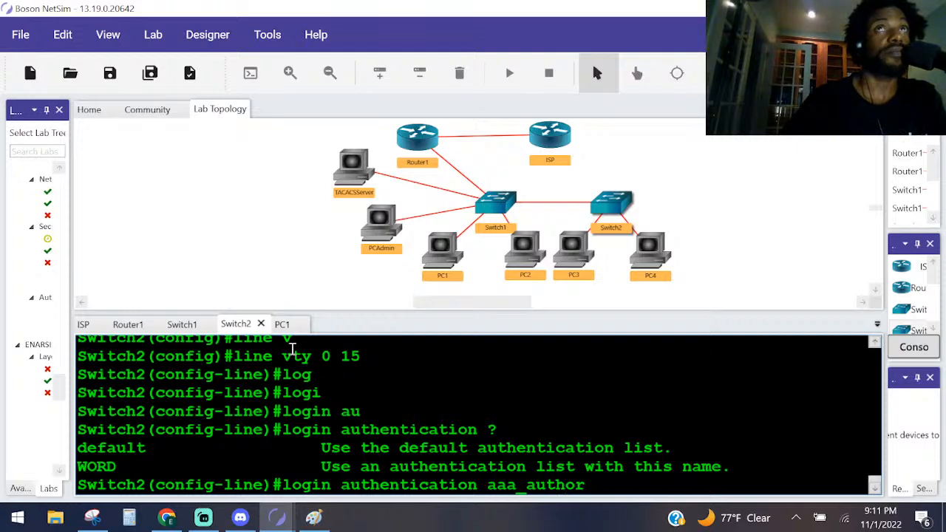
{"action": "key", "text": "BackSpace"}
{"action": "key", "text": "BackSpace"}
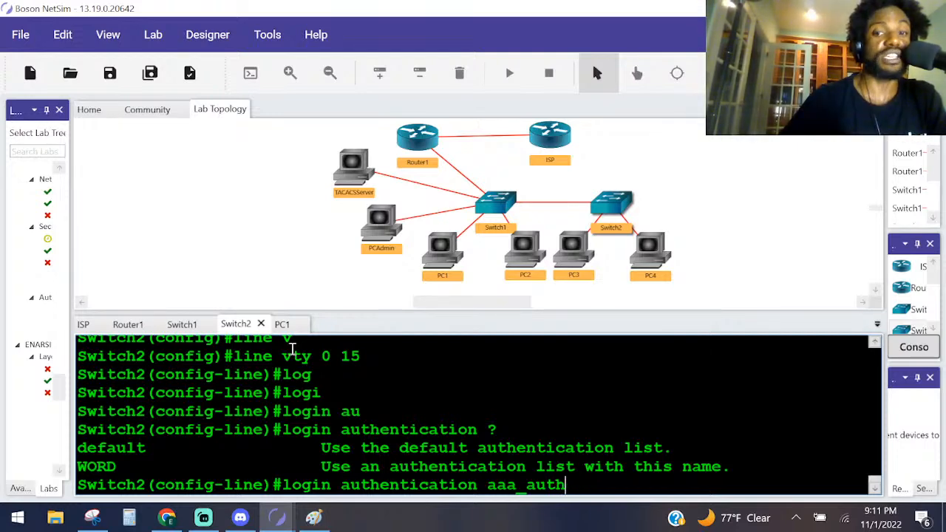
{"action": "type", "text": "entc"}
{"action": "key", "text": "BackSpace"}
{"action": "type", "text": "ication ?"}
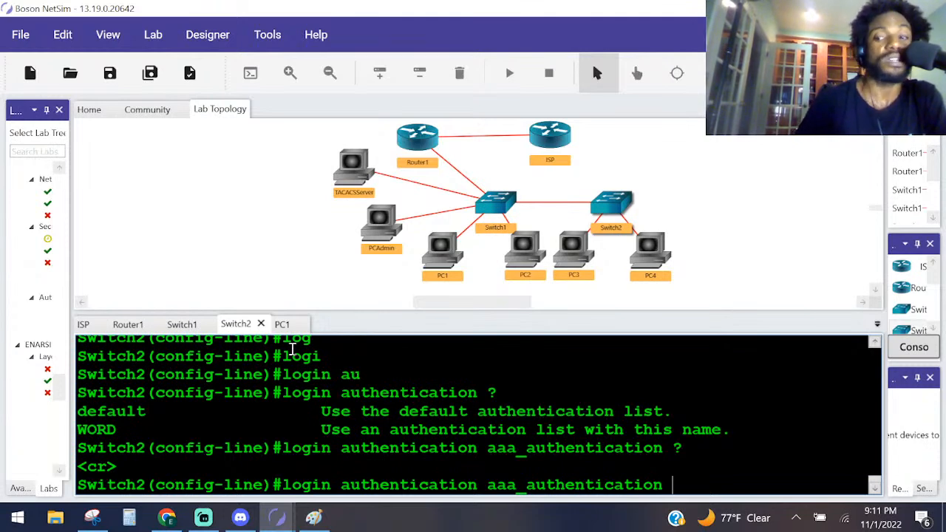
{"action": "type", "text": "?"}
{"action": "key", "text": "Return"}
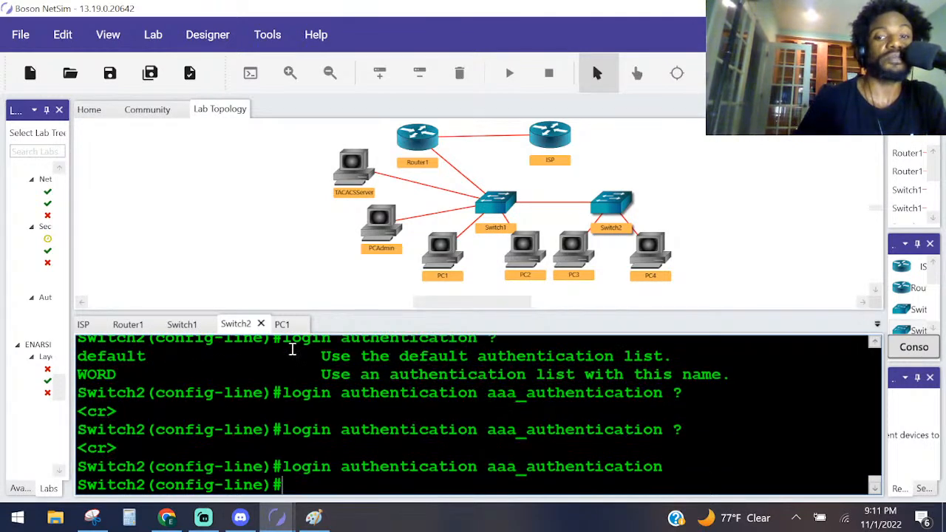
Step: Apply exec authorization list aaa_author to the vty lines
{"action": "type", "text": "autho"}
{"action": "key", "text": "Tab"}
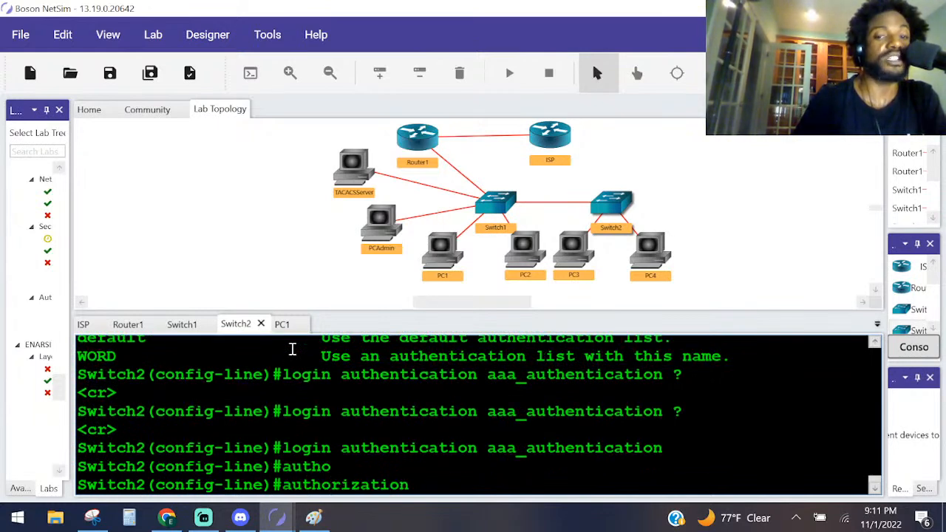
{"action": "type", "text": "e"}
{"action": "key", "text": "Tab"}
{"action": "type", "text": "?"}
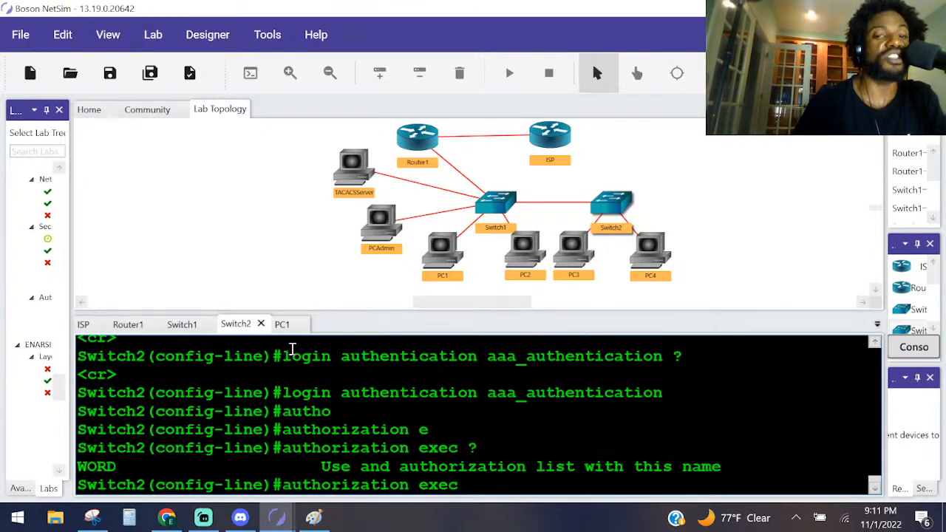
{"action": "type", "text": "aaa_"}
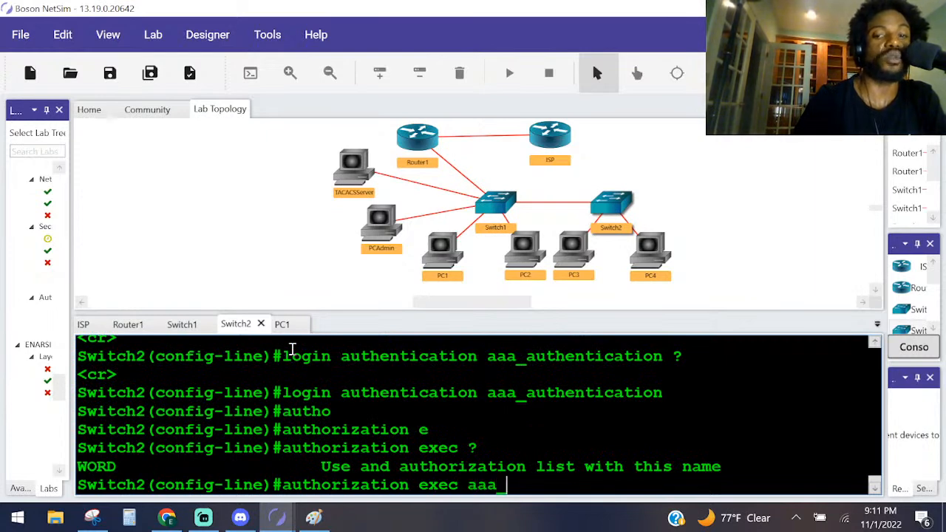
{"action": "type", "text": "ahu"}
{"action": "key", "text": "BackSpace"}
{"action": "key", "text": "BackSpace"}
{"action": "type", "text": "uthor "}
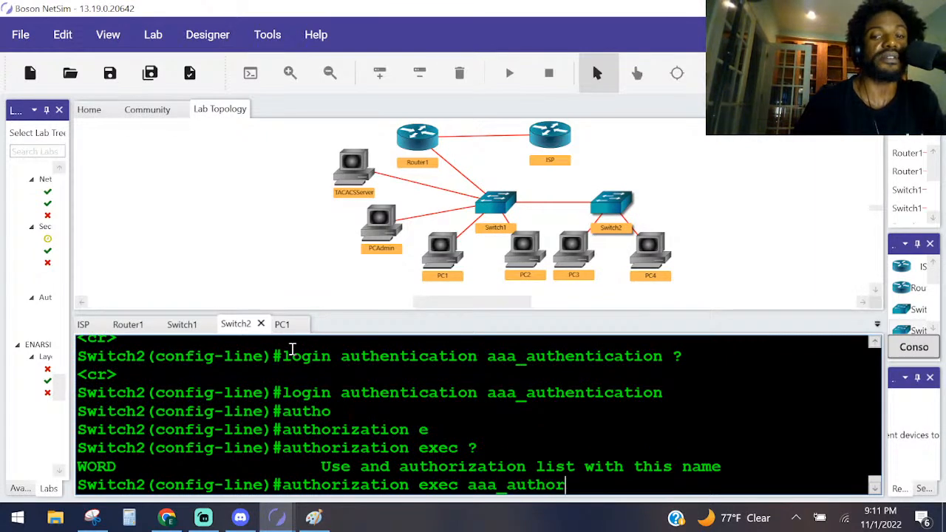
{"action": "type", "text": "?"}
{"action": "key", "text": "Return"}
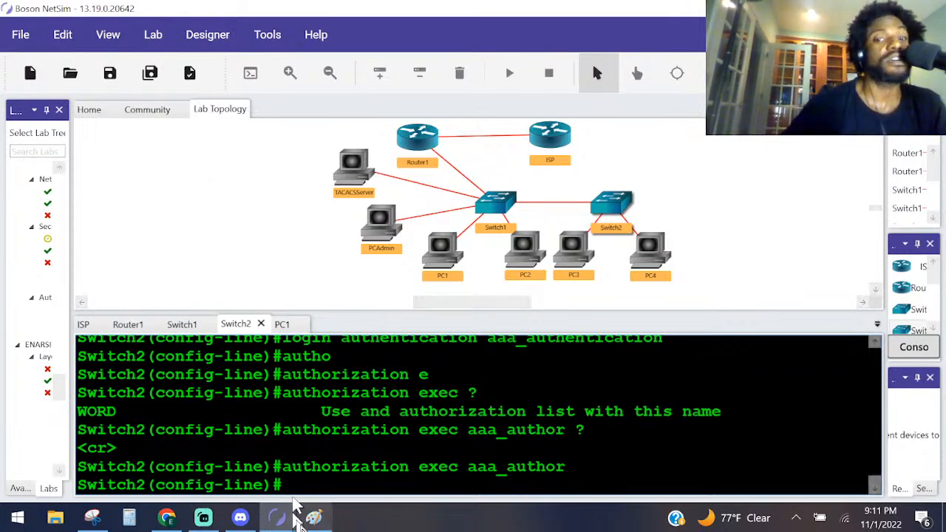
Step: Undo the old annotations and number the four PCs 1 to 4 in the topology drawing
{"action": "left_click", "coordinate": [322, 522]}
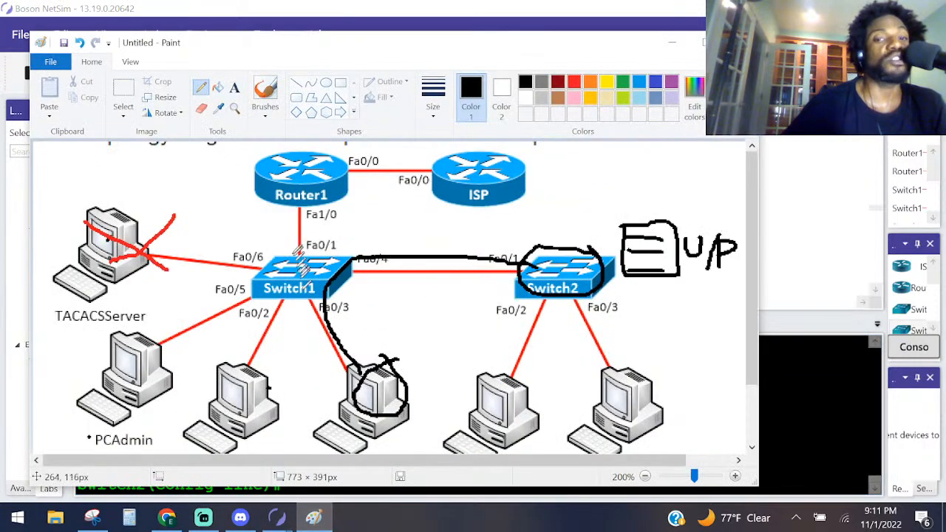
{"action": "key", "text": "ctrl+z"}
{"action": "key", "text": "ctrl+z"}
{"action": "key", "text": "ctrl+z"}
{"action": "key", "text": "ctrl+z"}
{"action": "key", "text": "ctrl+z"}
{"action": "key", "text": "ctrl+z"}
{"action": "key", "text": "ctrl+z"}
{"action": "key", "text": "ctrl+z"}
{"action": "key", "text": "ctrl+z"}
{"action": "key", "text": "ctrl+z"}
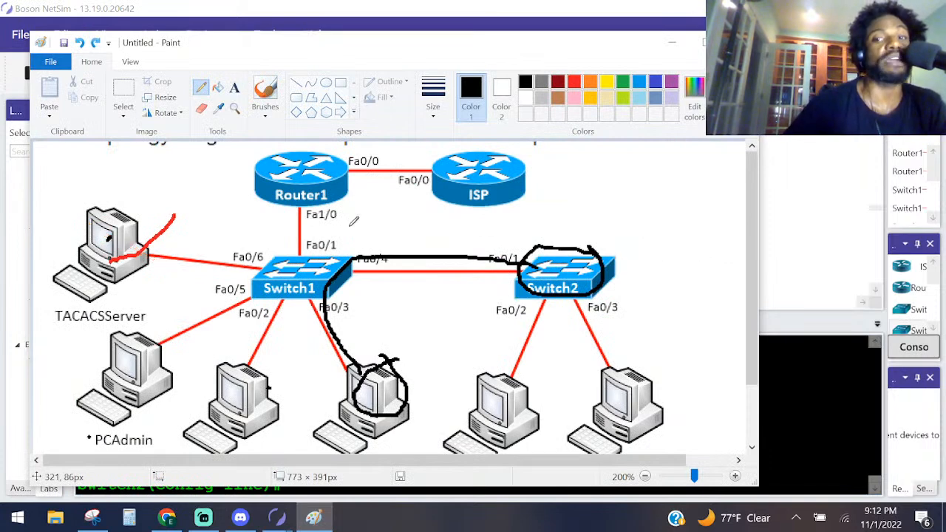
{"action": "key", "text": "ctrl+z"}
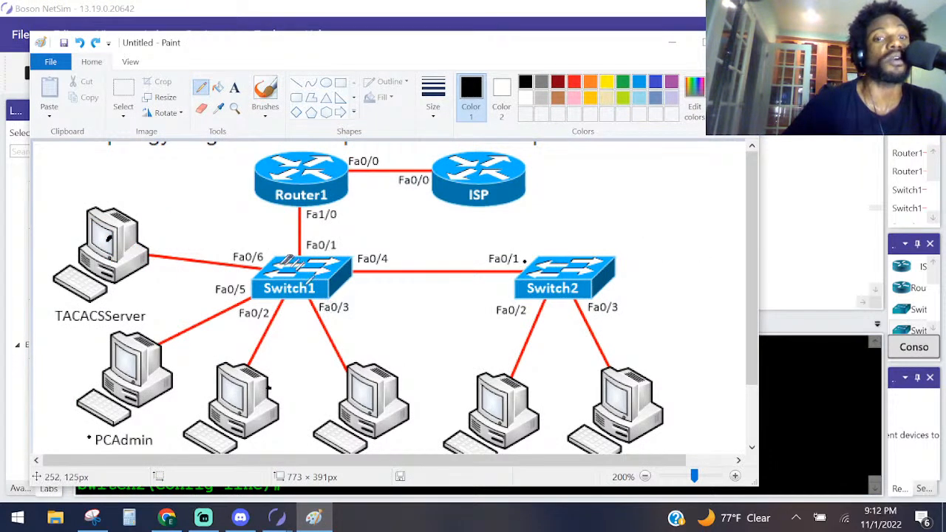
{"action": "scroll", "coordinate": [295, 266], "scroll_direction": "down", "scroll_amount": 2}
{"action": "left_click_drag", "start_coordinate": [255, 365], "coordinate": [258, 378]}
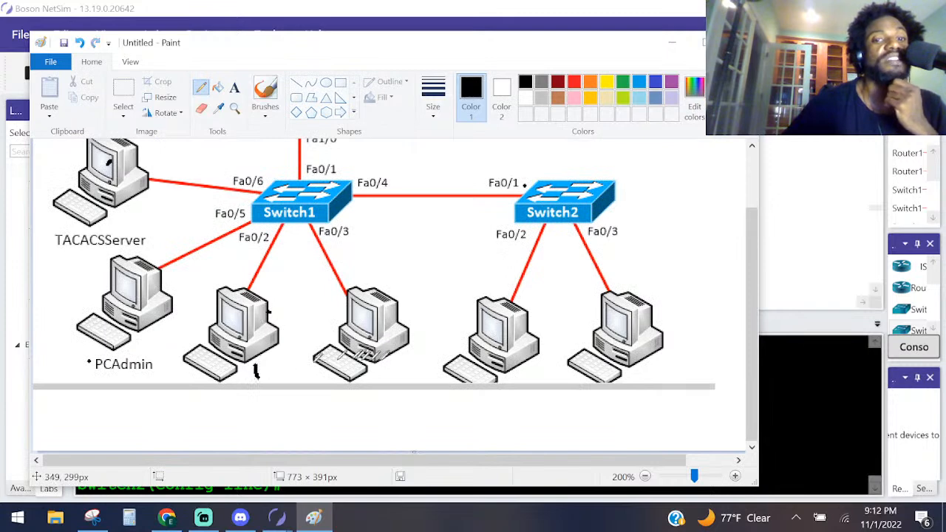
{"action": "left_click_drag", "start_coordinate": [398, 362], "coordinate": [419, 374]}
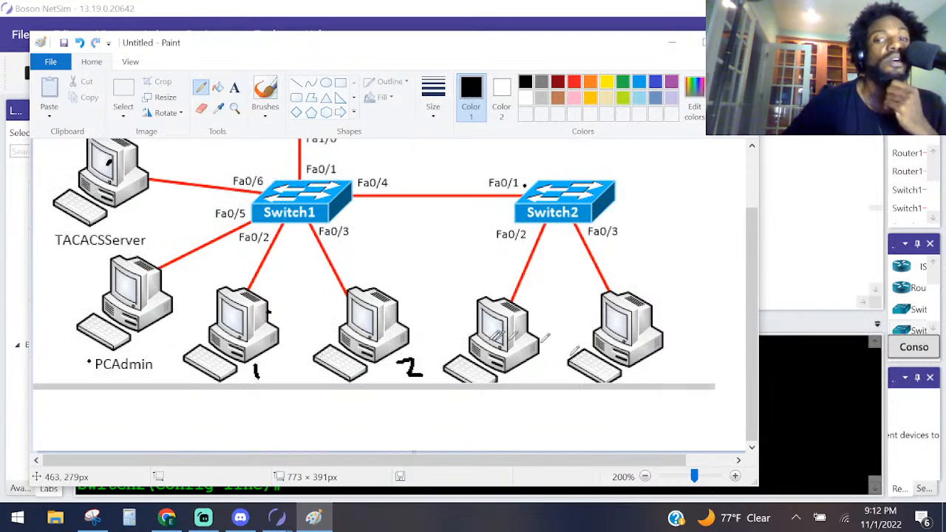
{"action": "left_click_drag", "start_coordinate": [527, 365], "coordinate": [529, 383]}
{"action": "mouse_move", "coordinate": [663, 357]}
{"action": "left_mouse_down"}
{"action": "mouse_move", "coordinate": [676, 373]}
{"action": "mouse_move", "coordinate": [670, 391]}
{"action": "left_mouse_up"}
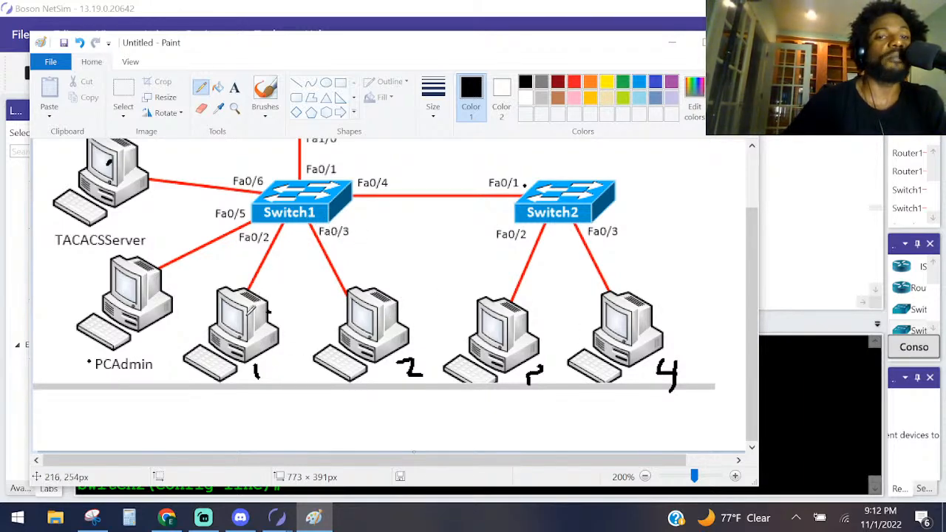
Step: Draw a path from PC 1 to Switch2, circle TACACSServer, and write 'Up' beside Switch2
{"action": "mouse_move", "coordinate": [255, 307]}
{"action": "left_mouse_down"}
{"action": "mouse_move", "coordinate": [256, 272]}
{"action": "mouse_move", "coordinate": [349, 197]}
{"action": "mouse_move", "coordinate": [559, 196]}
{"action": "left_mouse_up"}
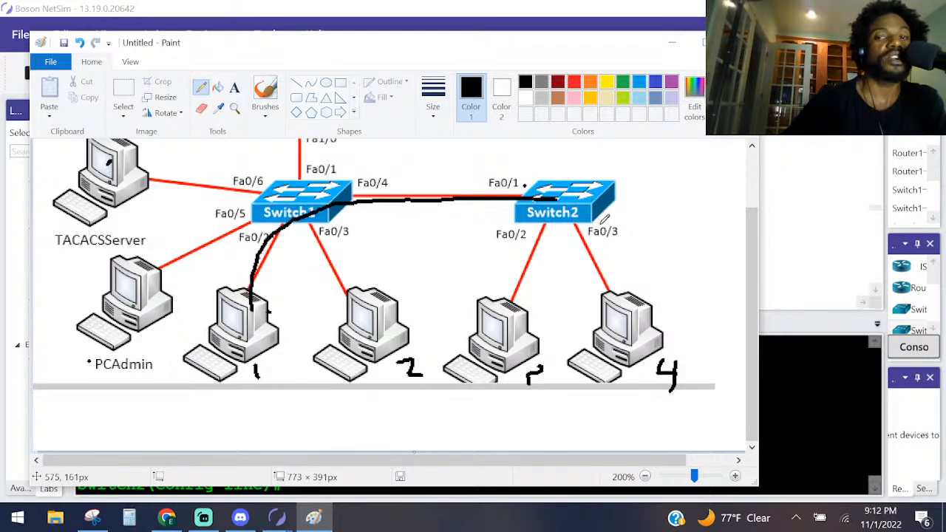
{"action": "scroll", "coordinate": [605, 218], "scroll_direction": "up", "scroll_amount": 2}
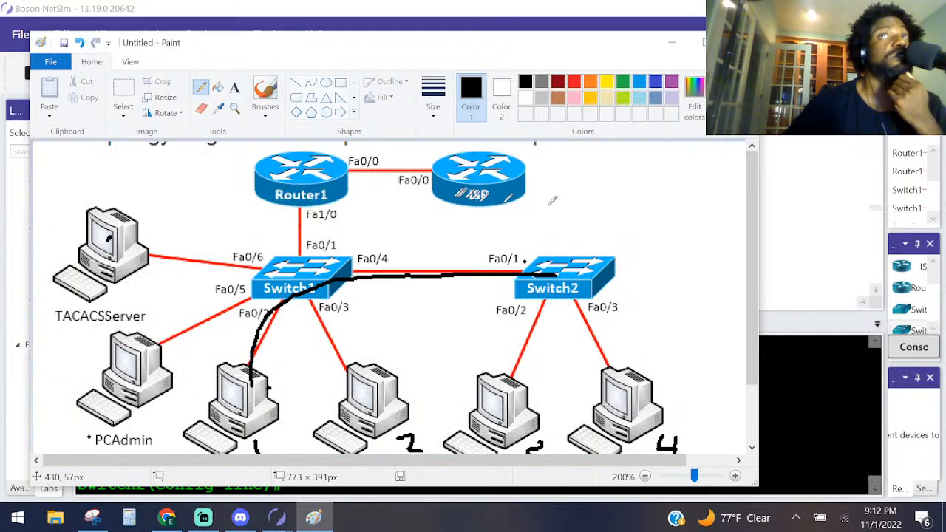
{"action": "mouse_move", "coordinate": [146, 191]}
{"action": "left_mouse_down"}
{"action": "mouse_move", "coordinate": [59, 216]}
{"action": "mouse_move", "coordinate": [137, 277]}
{"action": "mouse_move", "coordinate": [145, 222]}
{"action": "mouse_move", "coordinate": [134, 189]}
{"action": "left_mouse_up"}
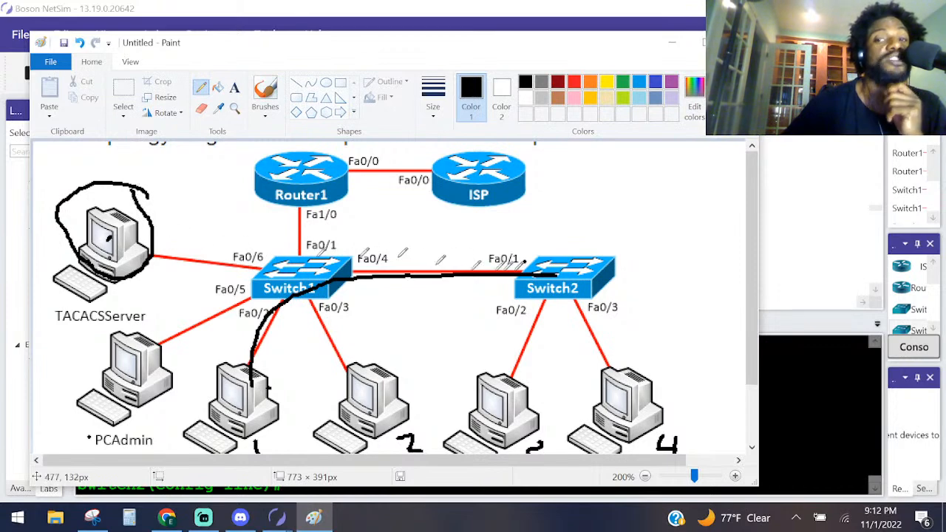
{"action": "mouse_move", "coordinate": [628, 248]}
{"action": "left_mouse_down"}
{"action": "mouse_move", "coordinate": [641, 269]}
{"action": "mouse_move", "coordinate": [651, 235]}
{"action": "left_mouse_up"}
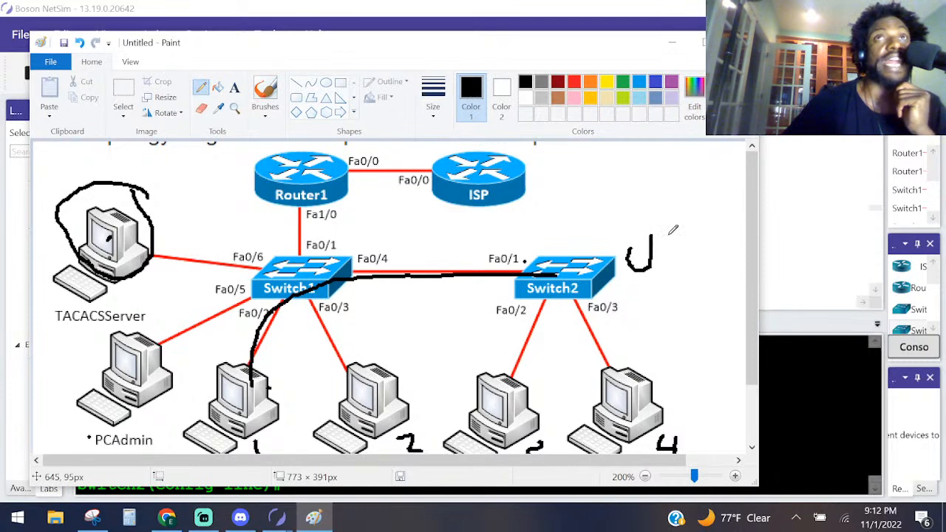
{"action": "left_click_drag", "start_coordinate": [673, 232], "coordinate": [628, 304]}
{"action": "left_click_drag", "start_coordinate": [663, 249], "coordinate": [660, 272]}
Step: Cross out the TACACSServer in red, then return to NetSim
{"action": "left_click", "coordinate": [573, 82]}
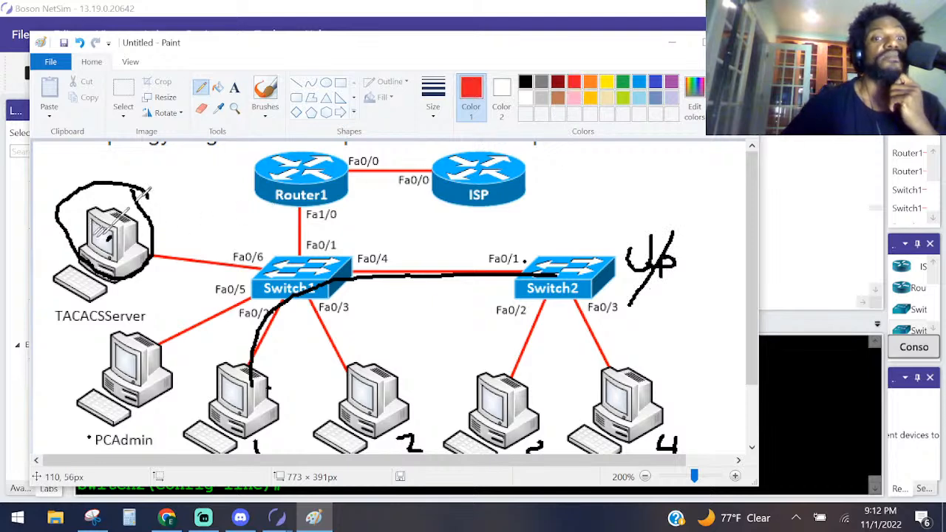
{"action": "left_click_drag", "start_coordinate": [157, 201], "coordinate": [72, 276]}
{"action": "left_click_drag", "start_coordinate": [77, 211], "coordinate": [178, 314]}
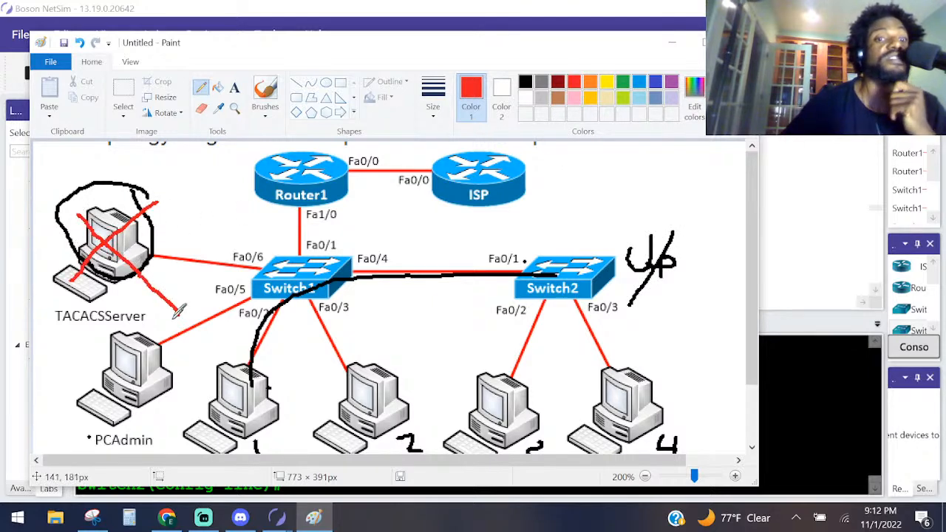
{"action": "left_click", "coordinate": [768, 384]}
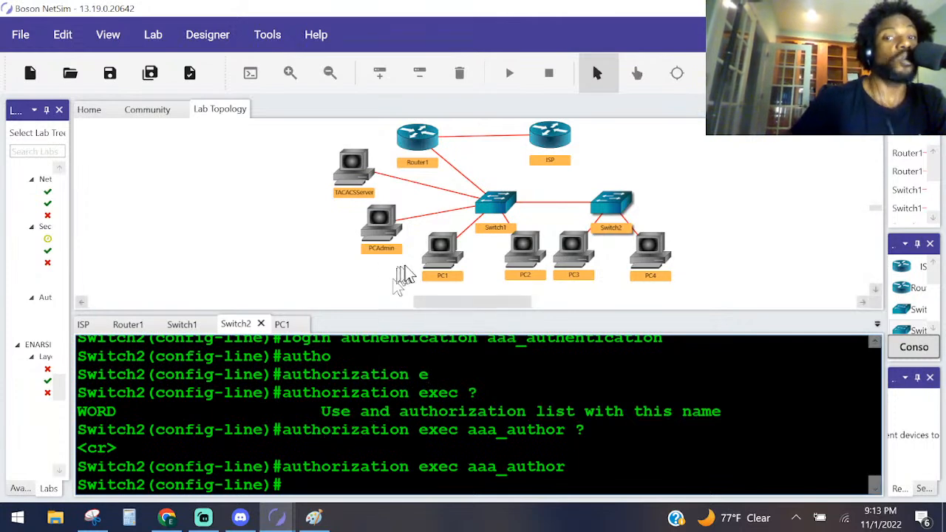
Step: On PC1's console, begin a telnet command toward 10.99
{"action": "double_click", "coordinate": [436, 258]}
{"action": "type", "text": "telnet 10.99.0.1"}
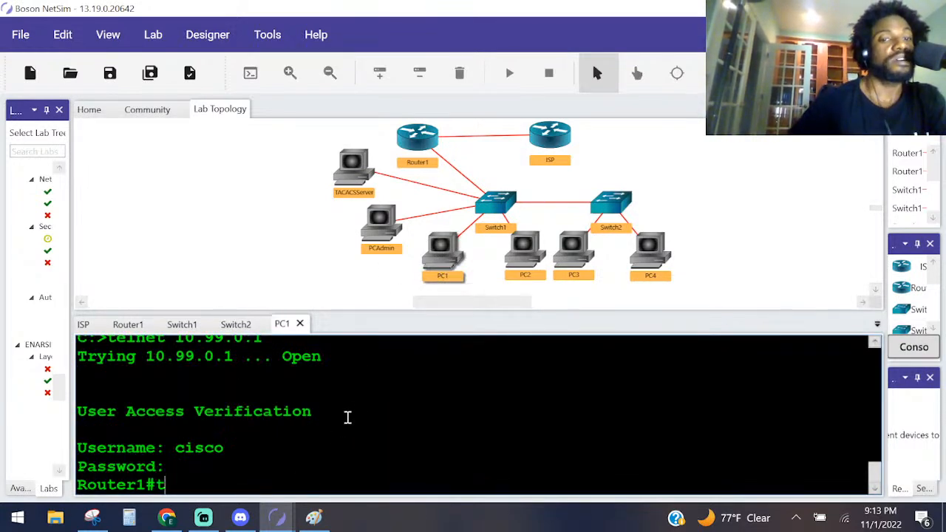
{"action": "key", "text": "Tab"}
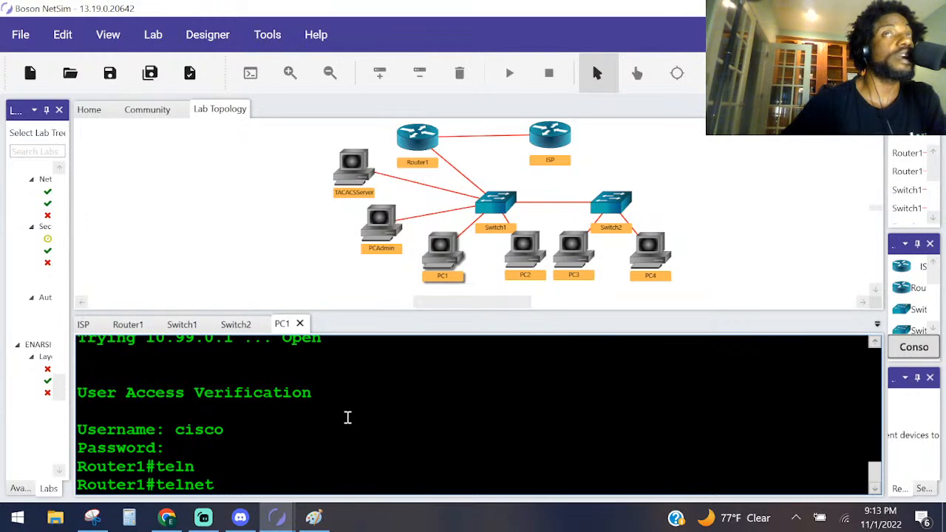
{"action": "type", "text": "10.99"}
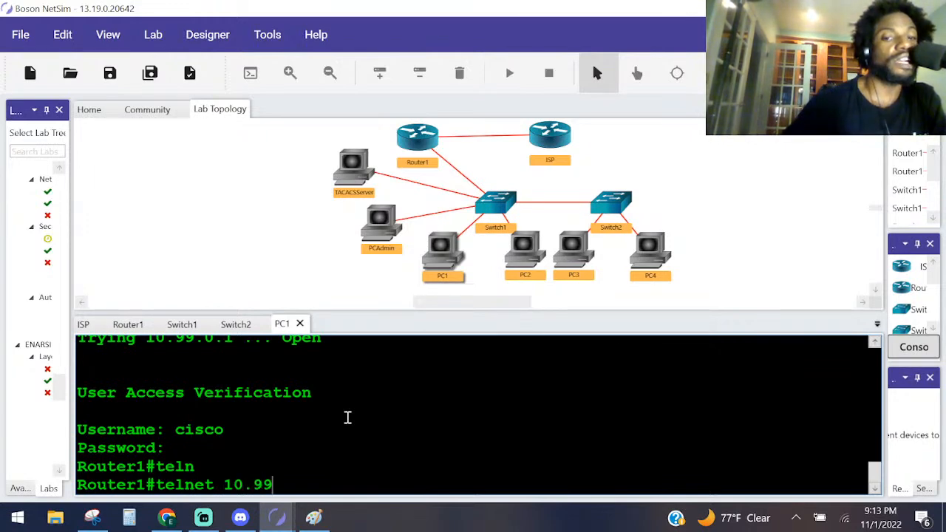
{"action": "left_click", "coordinate": [330, 516]}
Step: Undo the old marks and draw a black path from PC 1 through Switch1 to Switch2
{"action": "left_click_drag", "start_coordinate": [268, 390], "coordinate": [309, 319]}
{"action": "key", "text": "ctrl+z"}
{"action": "key", "text": "ctrl+z"}
{"action": "key", "text": "ctrl+z"}
{"action": "key", "text": "ctrl+z"}
{"action": "key", "text": "ctrl+z"}
{"action": "key", "text": "ctrl+z"}
{"action": "key", "text": "ctrl+z"}
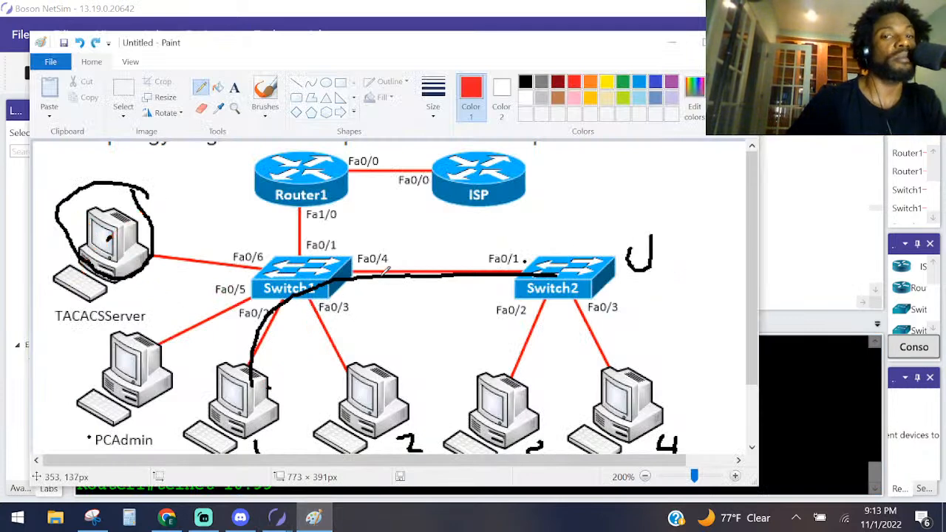
{"action": "key", "text": "ctrl+z"}
{"action": "left_click", "coordinate": [525, 82]}
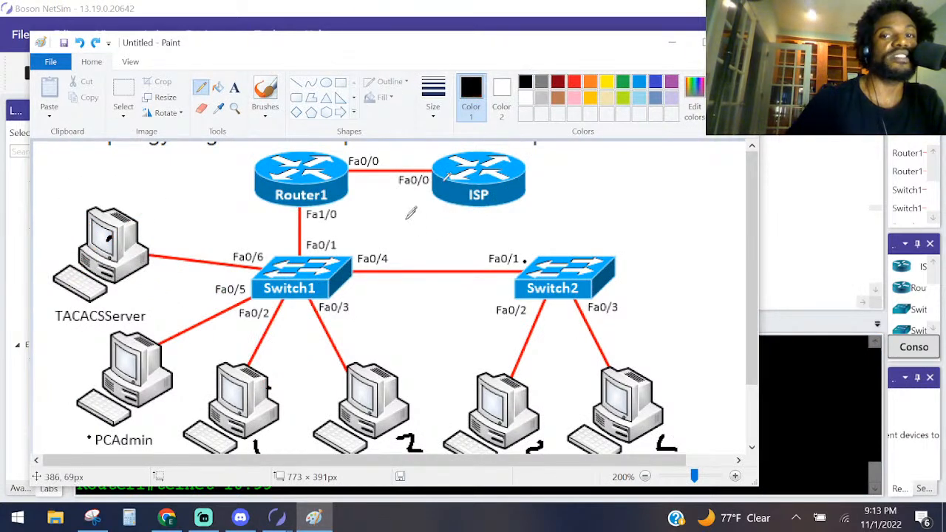
{"action": "mouse_move", "coordinate": [292, 281]}
{"action": "left_mouse_down"}
{"action": "mouse_move", "coordinate": [293, 328]}
{"action": "mouse_move", "coordinate": [268, 367]}
{"action": "mouse_move", "coordinate": [435, 294]}
{"action": "mouse_move", "coordinate": [559, 284]}
{"action": "left_mouse_up"}
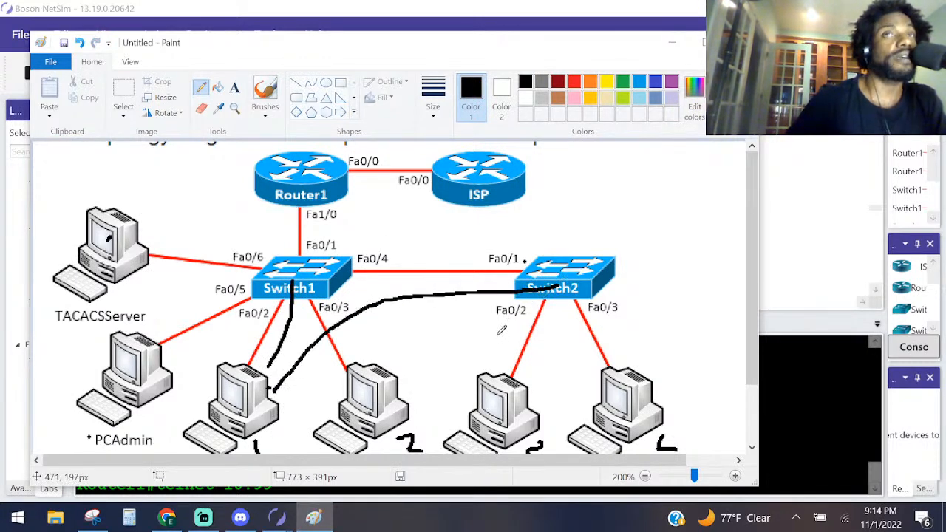
Step: Sketch and undo trial marks by Switch2 and TACACSServer, then return to NetSim
{"action": "left_click_drag", "start_coordinate": [631, 238], "coordinate": [662, 272]}
{"action": "key", "text": "ctrl+z"}
{"action": "left_click", "coordinate": [666, 266]}
{"action": "mouse_move", "coordinate": [175, 218]}
{"action": "left_mouse_down"}
{"action": "mouse_move", "coordinate": [44, 244]}
{"action": "mouse_move", "coordinate": [130, 198]}
{"action": "left_mouse_up"}
{"action": "key", "text": "ctrl+z"}
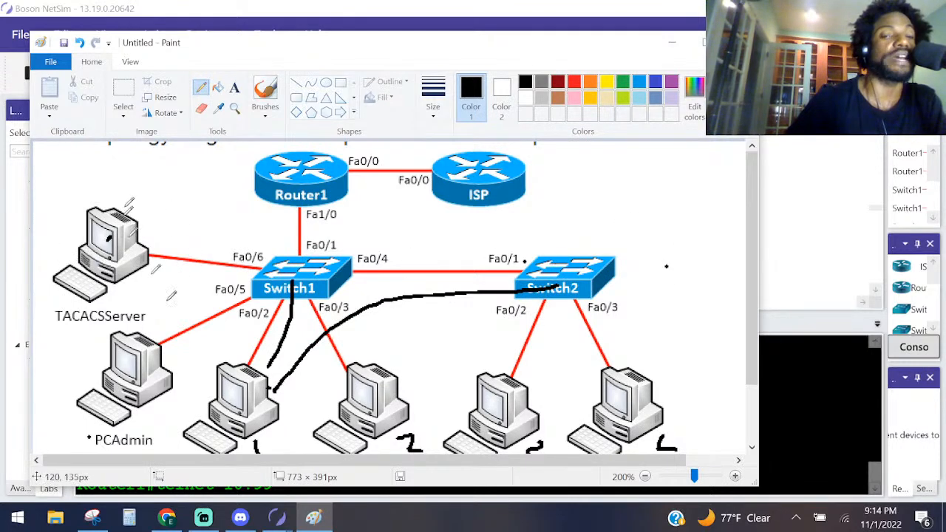
{"action": "left_click", "coordinate": [812, 224]}
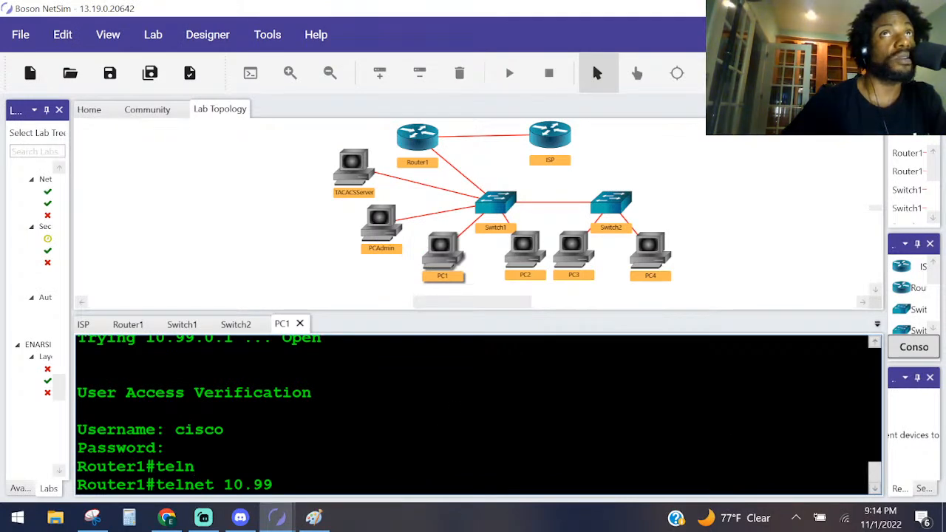
Step: Telnet from Router1 to Switch1 at 10.99.0.2 and log in as cisco
{"action": "type", "text": "2"}
{"action": "key", "text": "BackSpace"}
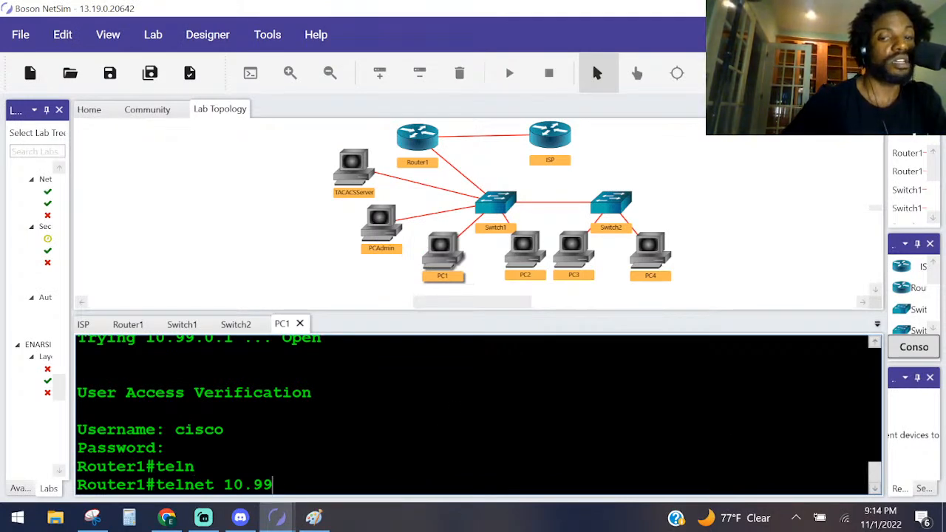
{"action": "type", "text": ".0.2"}
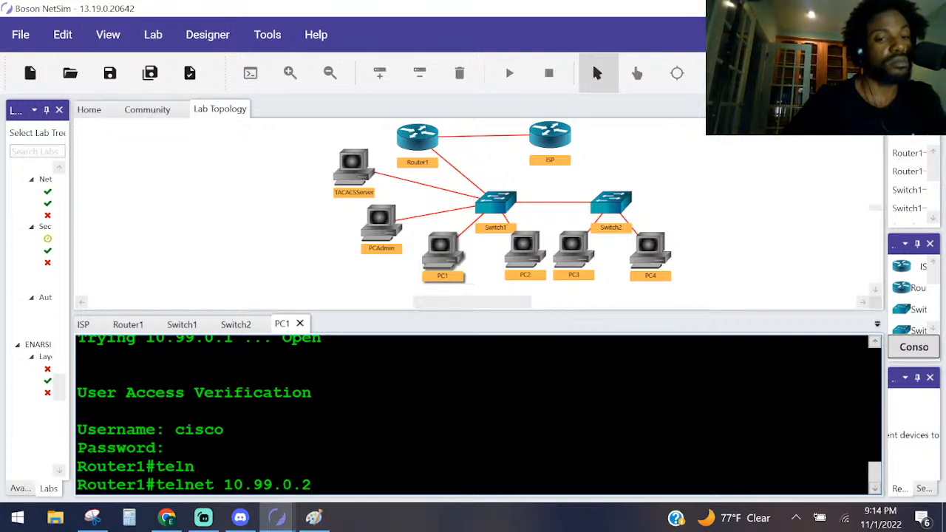
{"action": "key", "text": "Return"}
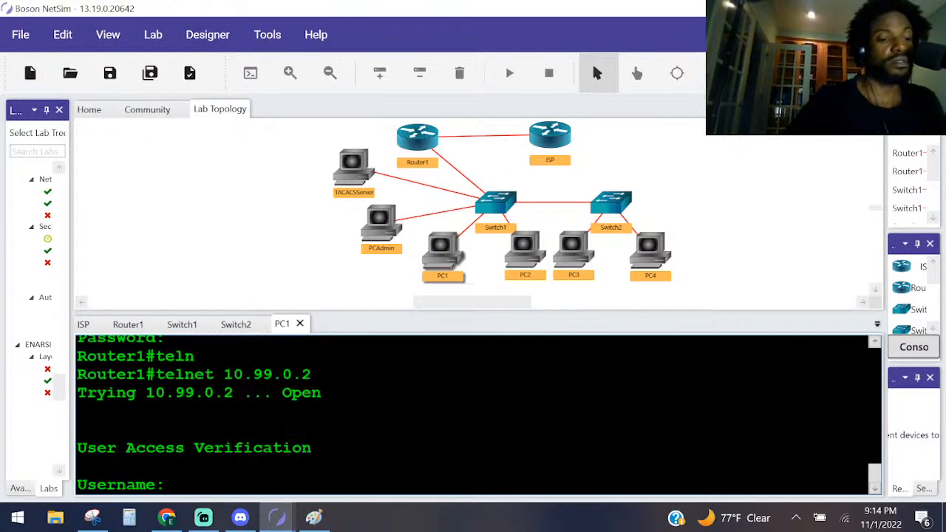
{"action": "type", "text": "cisco"}
{"action": "key", "text": "Return"}
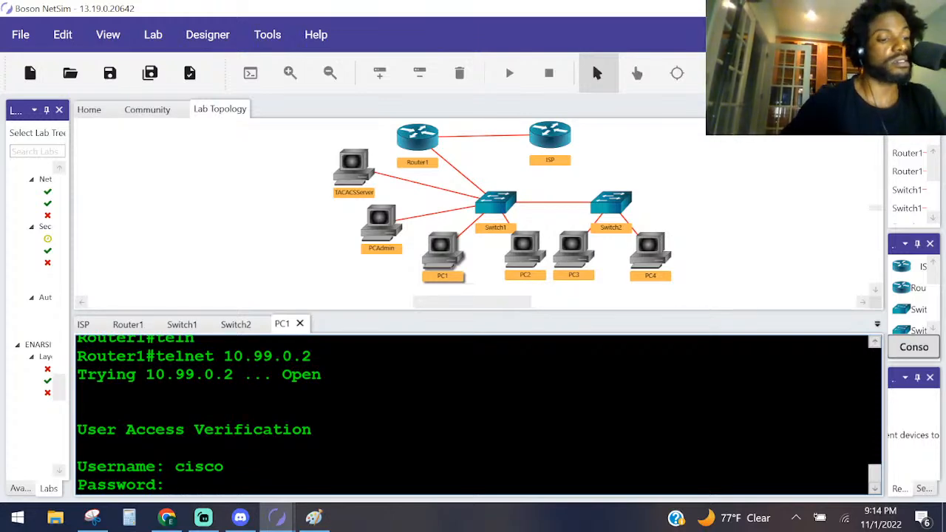
{"action": "key", "text": "Return"}
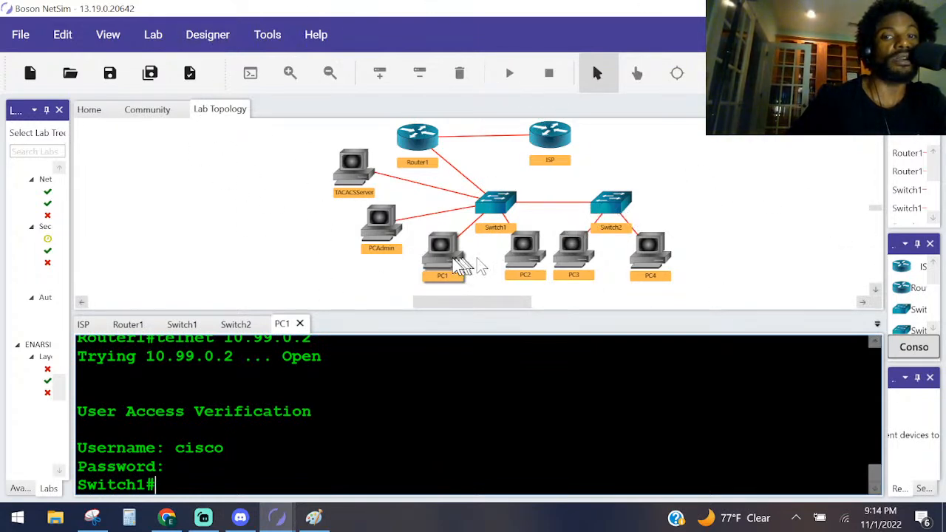
Step: Exit the Switch1 telnet session to return to the Router1# prompt
{"action": "type", "text": "exit"}
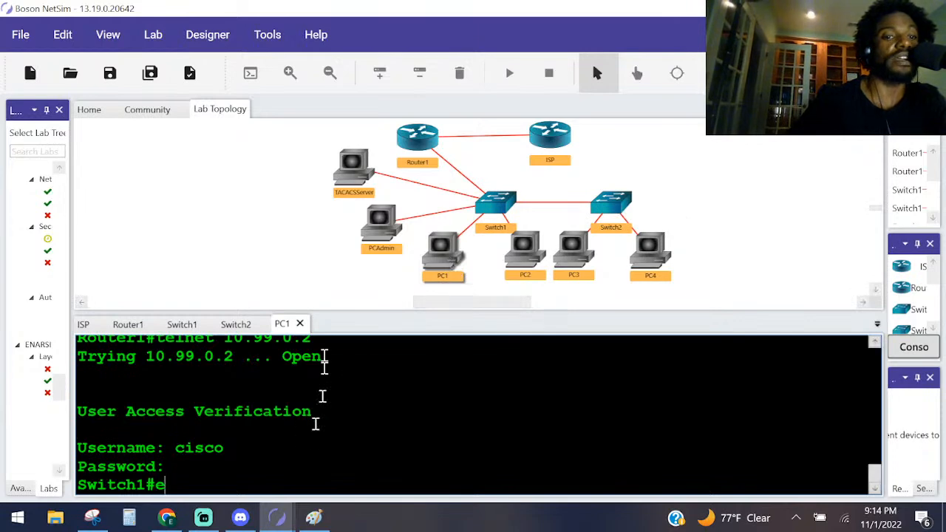
{"action": "key", "text": "Return"}
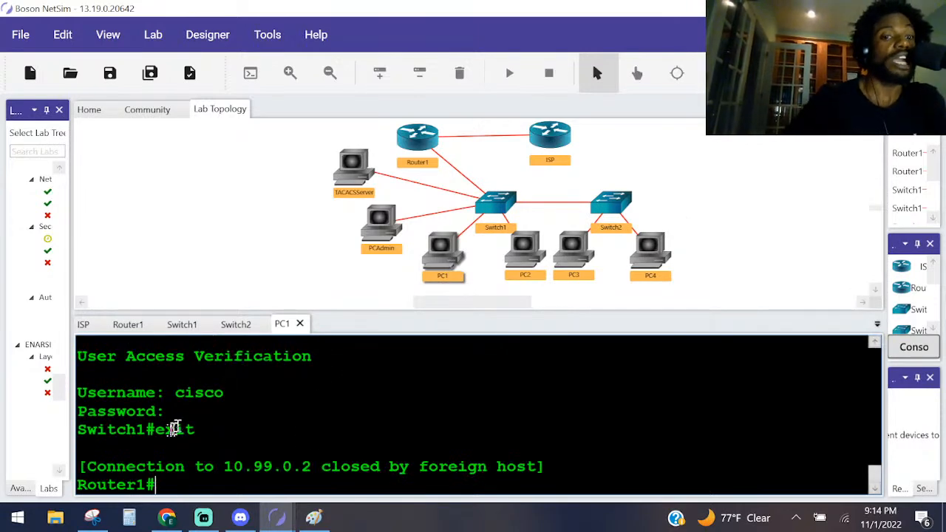
{"action": "left_click_drag", "start_coordinate": [161, 429], "coordinate": [142, 430]}
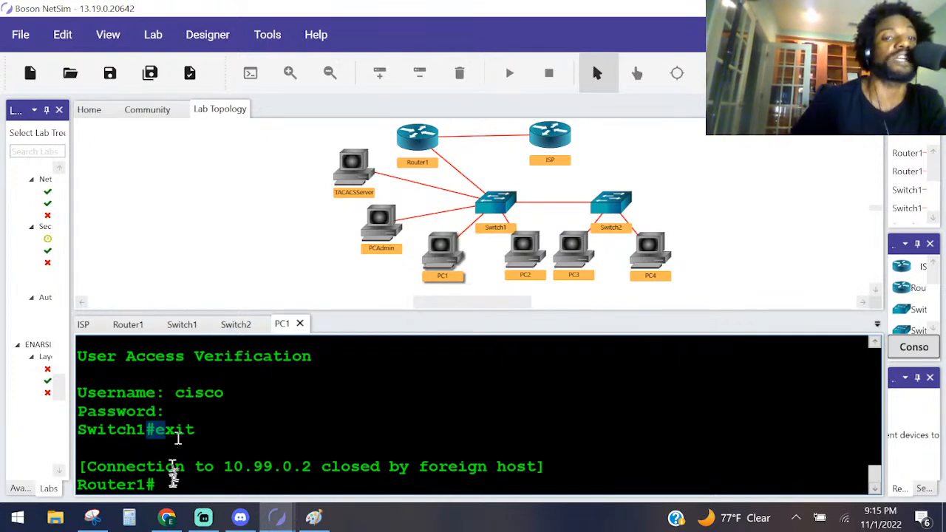
Step: Edit the recalled telnet command and connect from Router1 to Switch2 at 10.99.0.3
{"action": "left_click", "coordinate": [300, 430]}
{"action": "type", "text": "eit"}
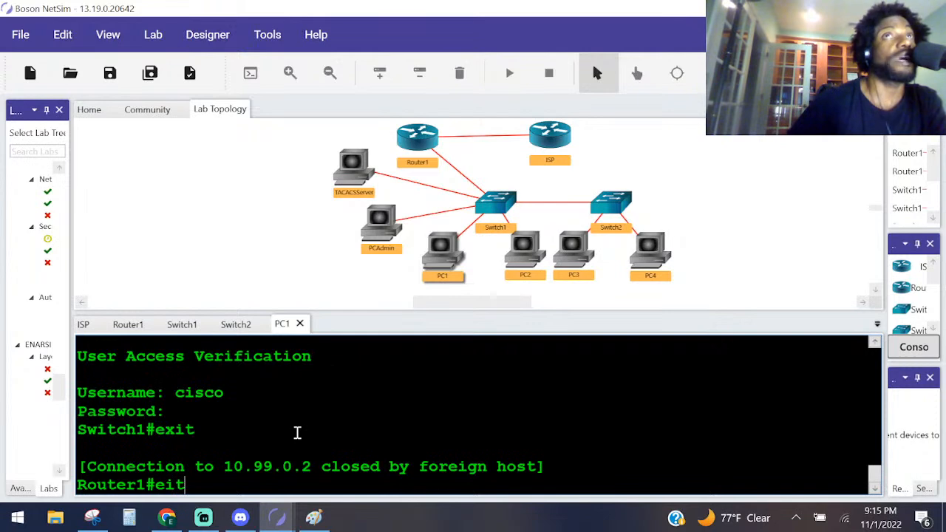
{"action": "key", "text": "Return"}
{"action": "key", "text": "Up"}
{"action": "key", "text": "Up"}
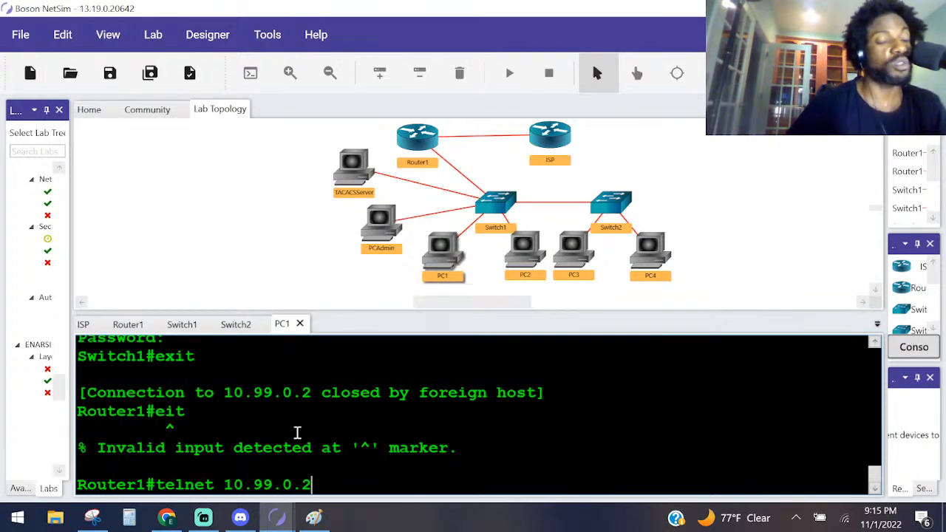
{"action": "key", "text": "BackSpace"}
{"action": "type", "text": "3"}
{"action": "key", "text": "Return"}
Step: Try the cisco login on Switch2 twice; both attempts fail at the Username prompt
{"action": "type", "text": "cisco"}
{"action": "key", "text": "Return"}
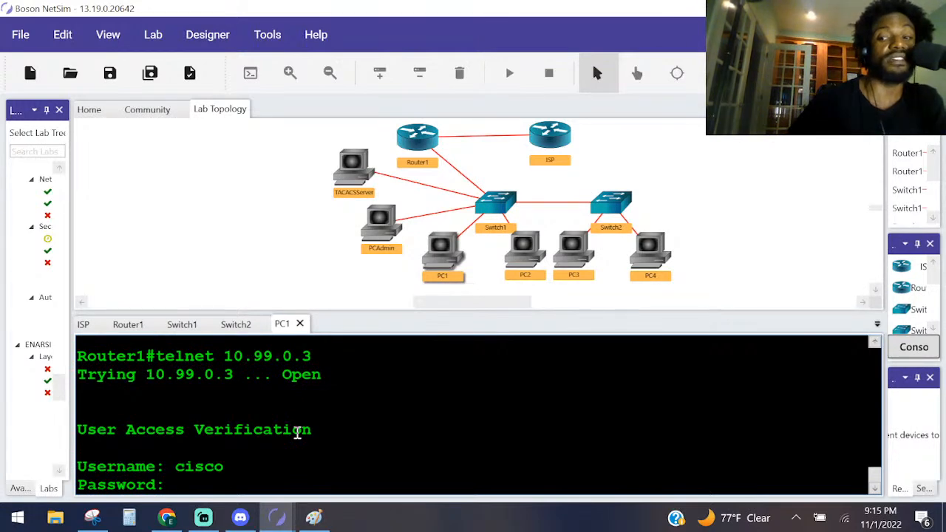
{"action": "key", "text": "Return"}
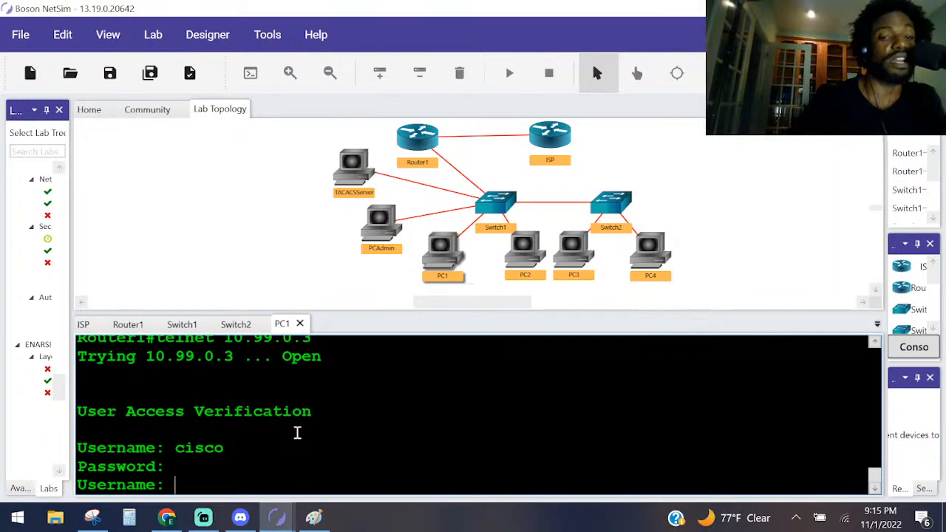
{"action": "type", "text": "cisco"}
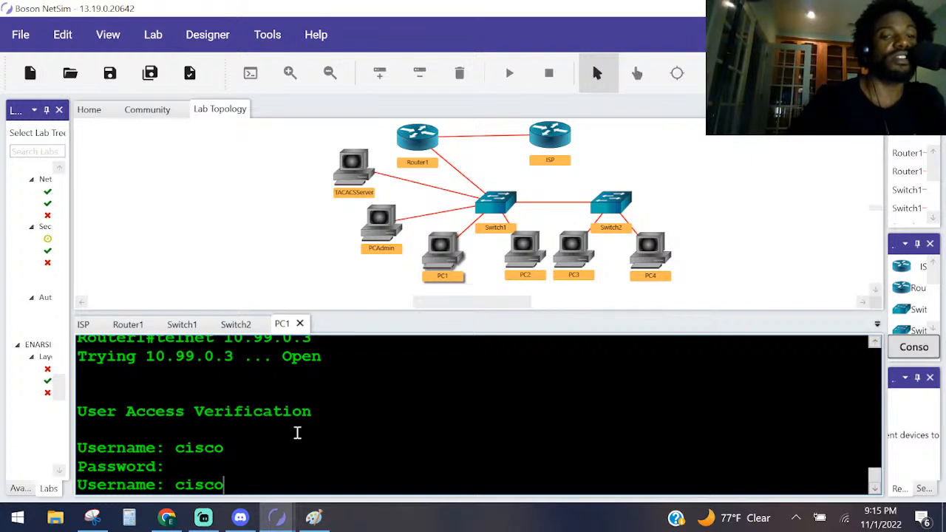
{"action": "key", "text": "Return"}
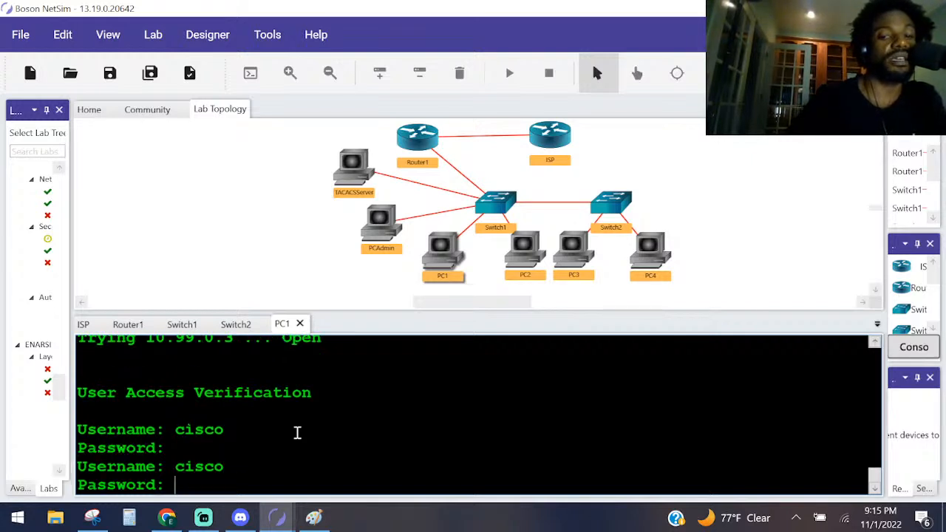
{"action": "key", "text": "Return"}
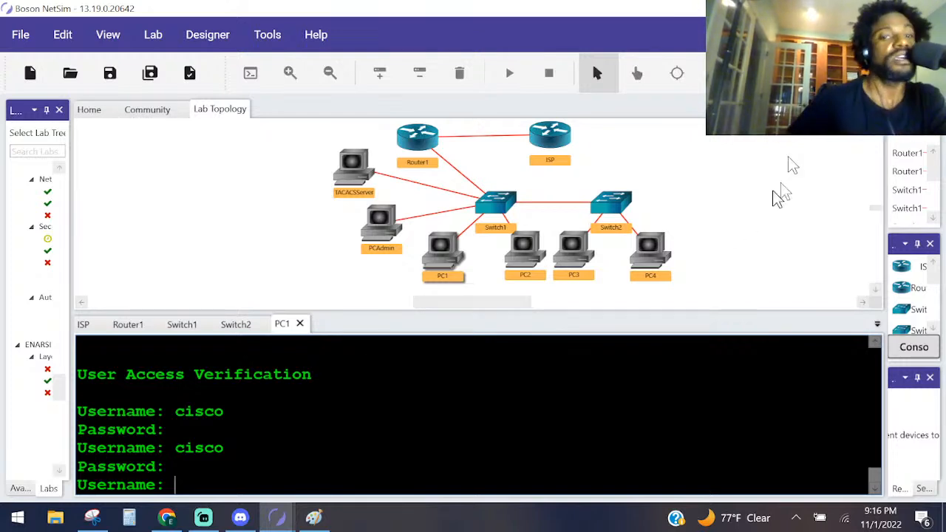
{"action": "left_click", "coordinate": [254, 416]}
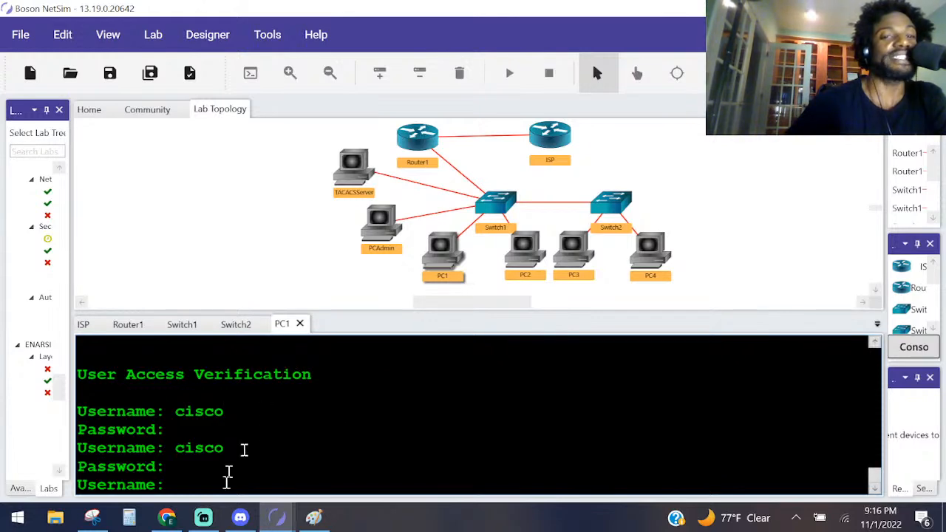
{"action": "double_click", "coordinate": [600, 193]}
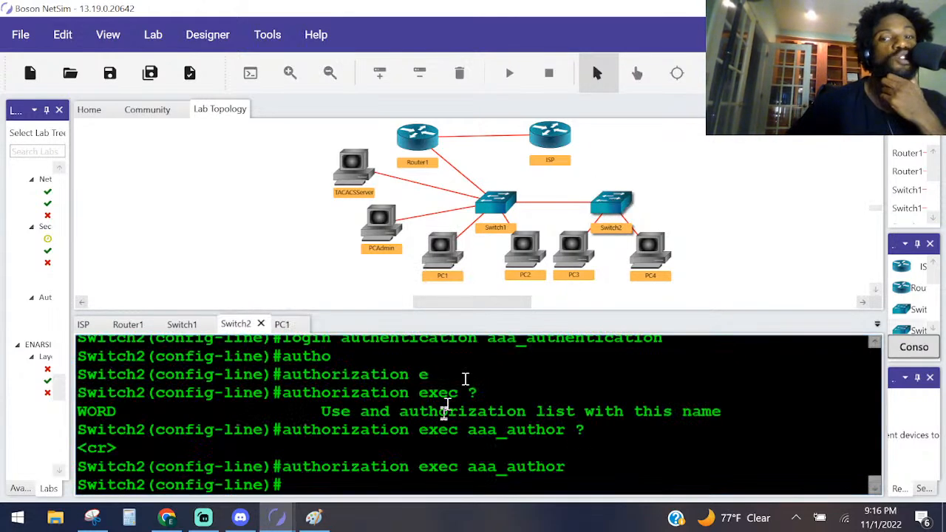
{"action": "scroll", "coordinate": [442, 422], "scroll_direction": "up", "scroll_amount": 4}
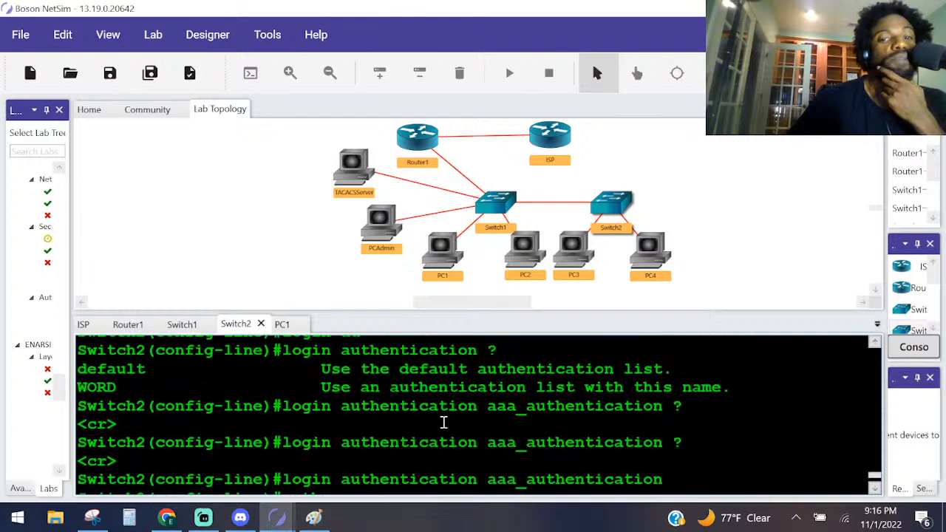
{"action": "scroll", "coordinate": [445, 421], "scroll_direction": "down", "scroll_amount": 4}
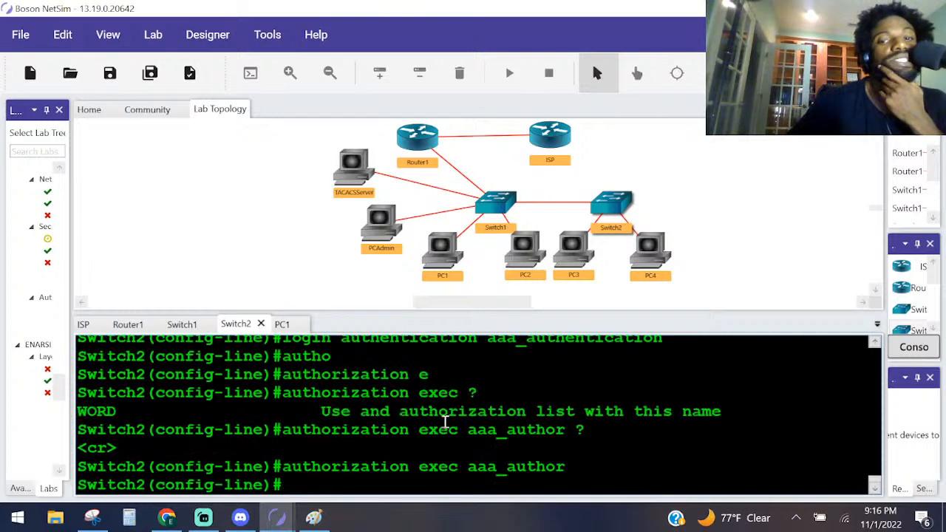
{"action": "left_click_drag", "start_coordinate": [566, 467], "coordinate": [467, 467]}
{"action": "scroll", "coordinate": [473, 414], "scroll_direction": "up", "scroll_amount": 2}
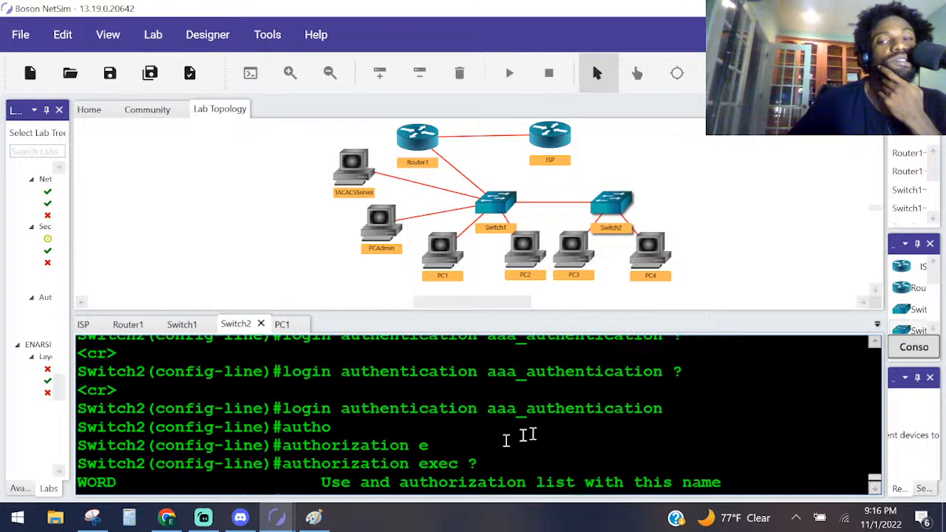
{"action": "scroll", "coordinate": [665, 407], "scroll_direction": "down", "scroll_amount": 2}
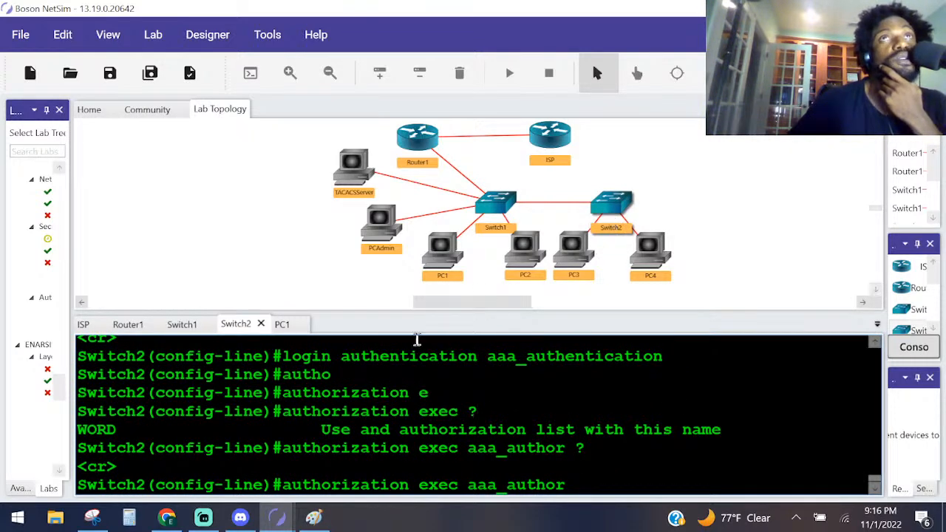
{"action": "double_click", "coordinate": [437, 253]}
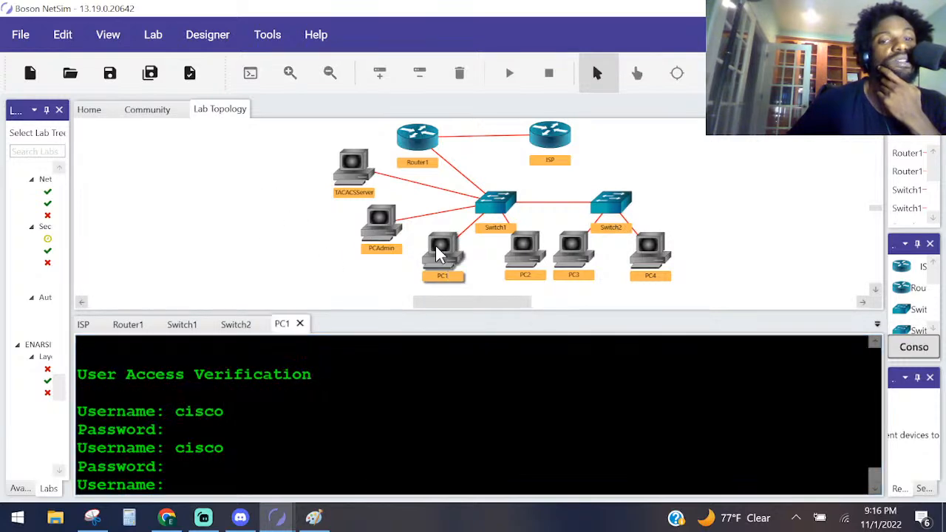
{"action": "scroll", "coordinate": [266, 420], "scroll_direction": "up", "scroll_amount": 2}
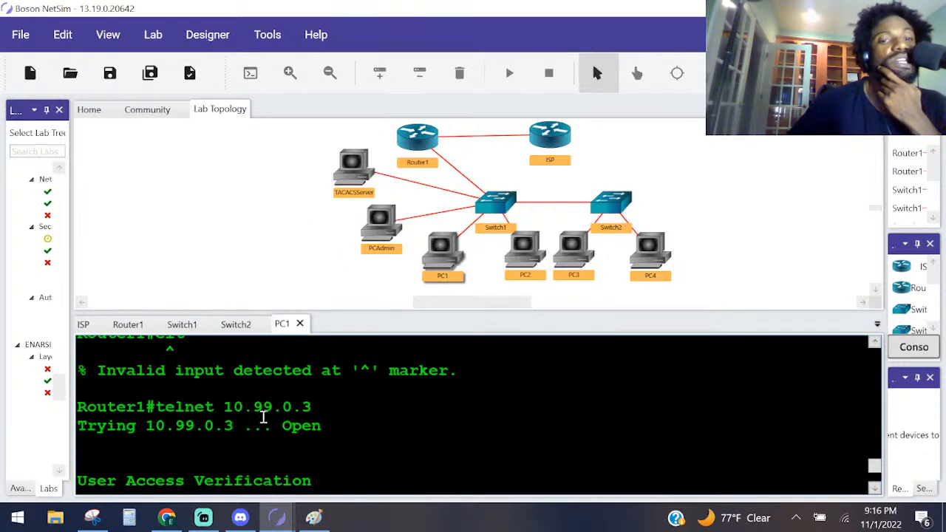
{"action": "double_click", "coordinate": [251, 414]}
{"action": "scroll", "coordinate": [255, 412], "scroll_direction": "up", "scroll_amount": 3}
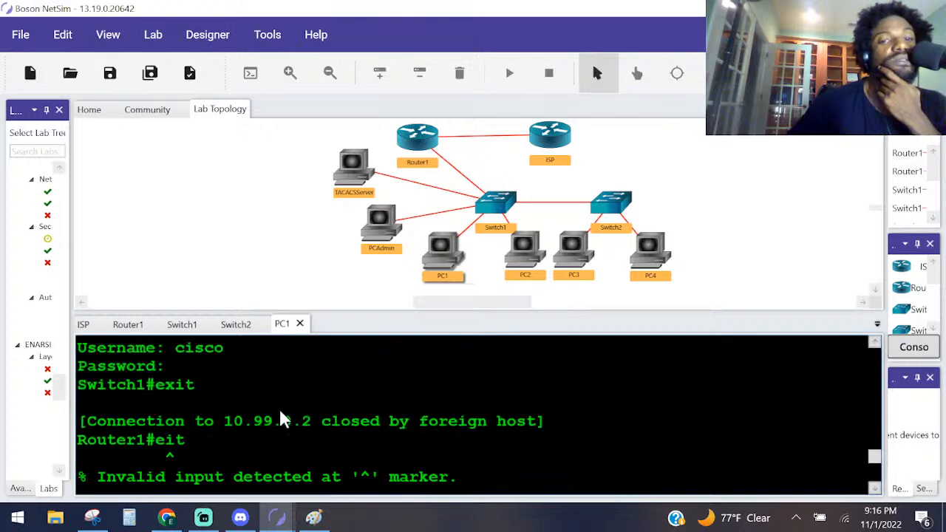
{"action": "double_click", "coordinate": [310, 419]}
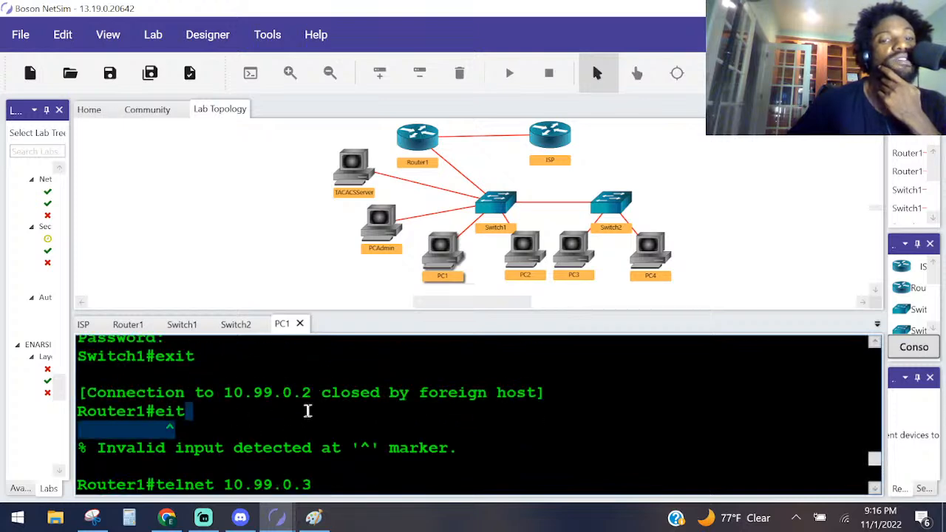
{"action": "scroll", "coordinate": [308, 410], "scroll_direction": "down", "scroll_amount": 3}
{"action": "scroll", "coordinate": [312, 406], "scroll_direction": "down", "scroll_amount": 1}
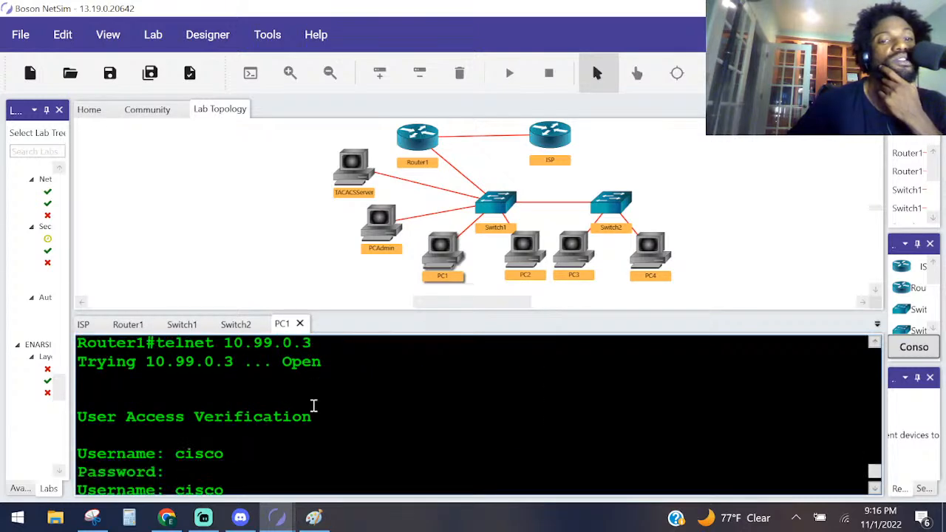
{"action": "scroll", "coordinate": [312, 406], "scroll_direction": "up", "scroll_amount": 6}
{"action": "scroll", "coordinate": [322, 401], "scroll_direction": "up", "scroll_amount": 1}
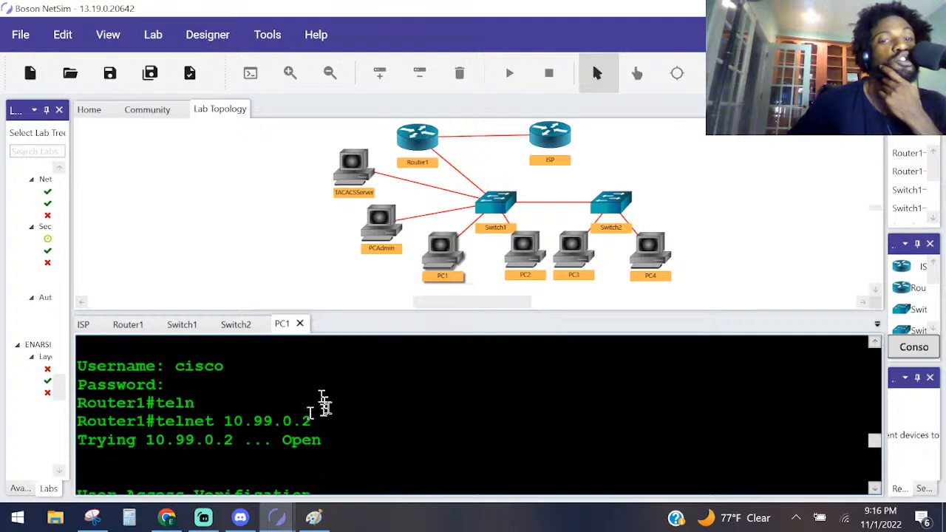
{"action": "scroll", "coordinate": [317, 387], "scroll_direction": "down", "scroll_amount": 4}
{"action": "scroll", "coordinate": [313, 385], "scroll_direction": "down", "scroll_amount": 2}
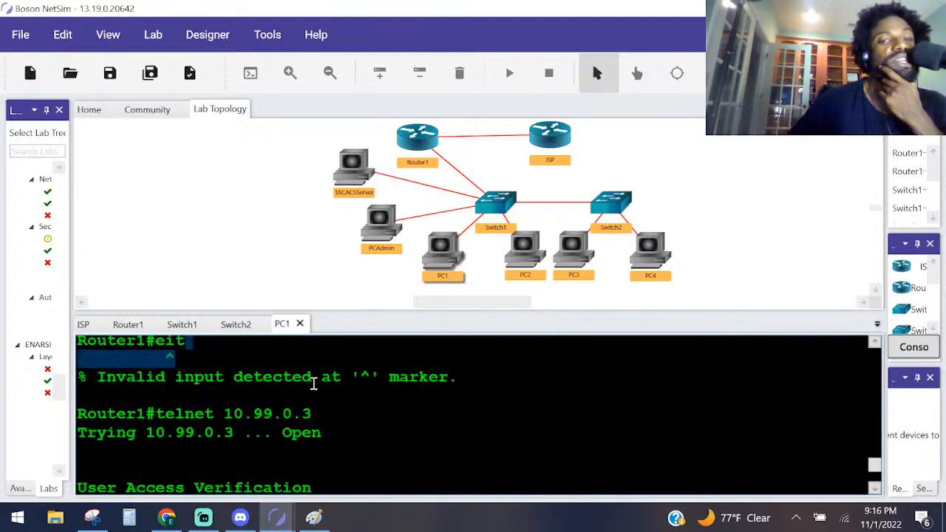
{"action": "scroll", "coordinate": [313, 385], "scroll_direction": "up", "scroll_amount": 1}
{"action": "scroll", "coordinate": [313, 381], "scroll_direction": "down", "scroll_amount": 2}
{"action": "scroll", "coordinate": [313, 382], "scroll_direction": "down", "scroll_amount": 1}
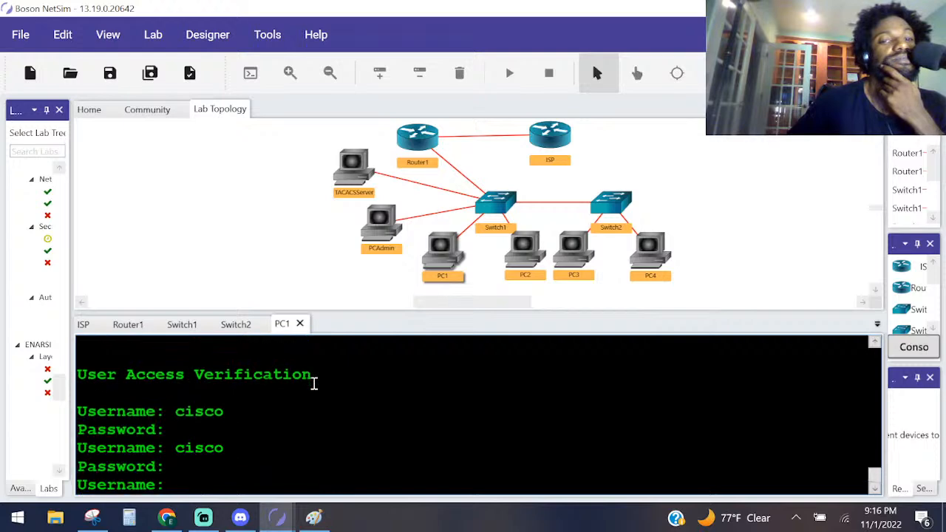
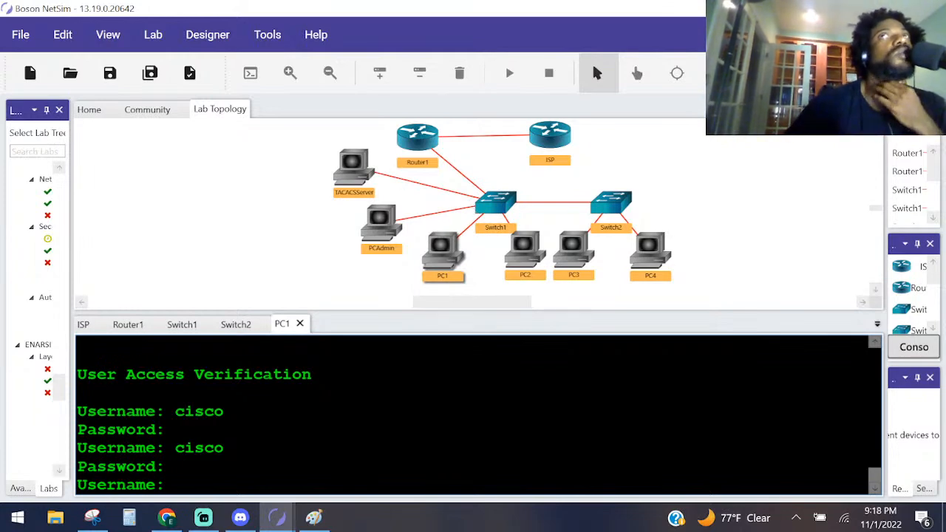
Step: Check the lab instructions in the browser, then open Switch2's console from the topology
{"action": "key", "text": "alt+Tab"}
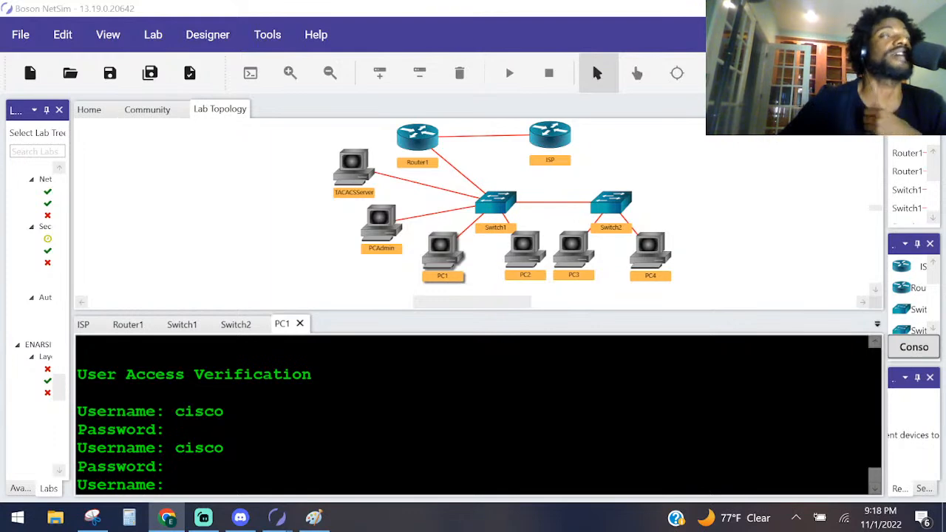
{"action": "left_click", "coordinate": [473, 443]}
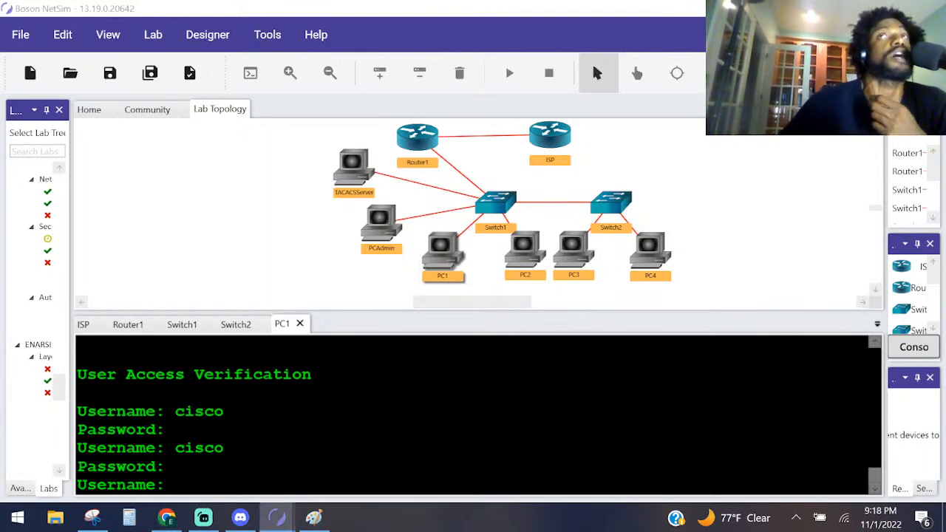
{"action": "key", "text": "alt+Tab"}
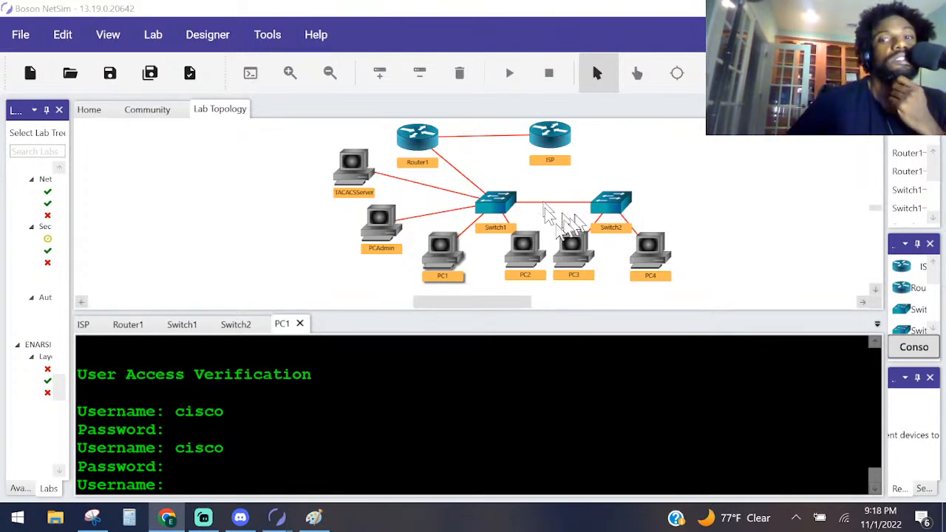
{"action": "double_click", "coordinate": [607, 205]}
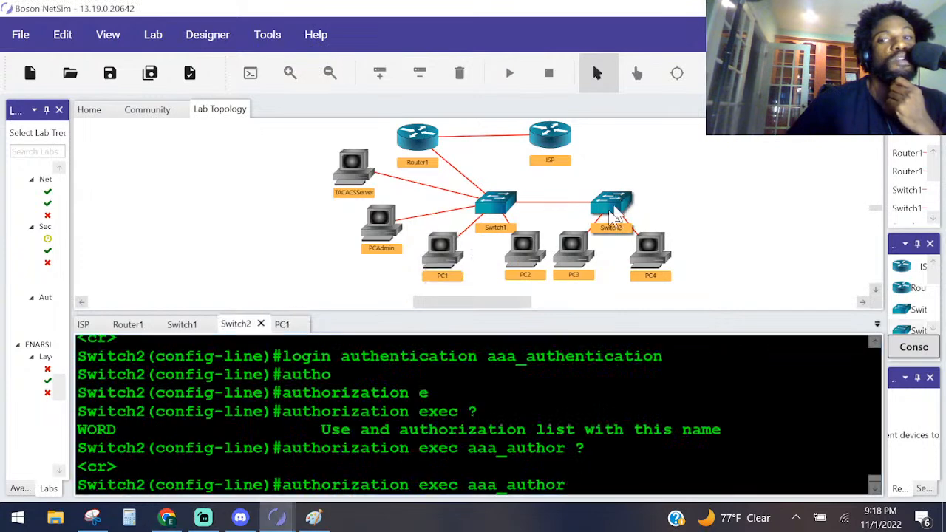
Step: Apply authorization exec aaa_author to Switch2's VTY lines and leave configuration mode
{"action": "key", "text": "Return"}
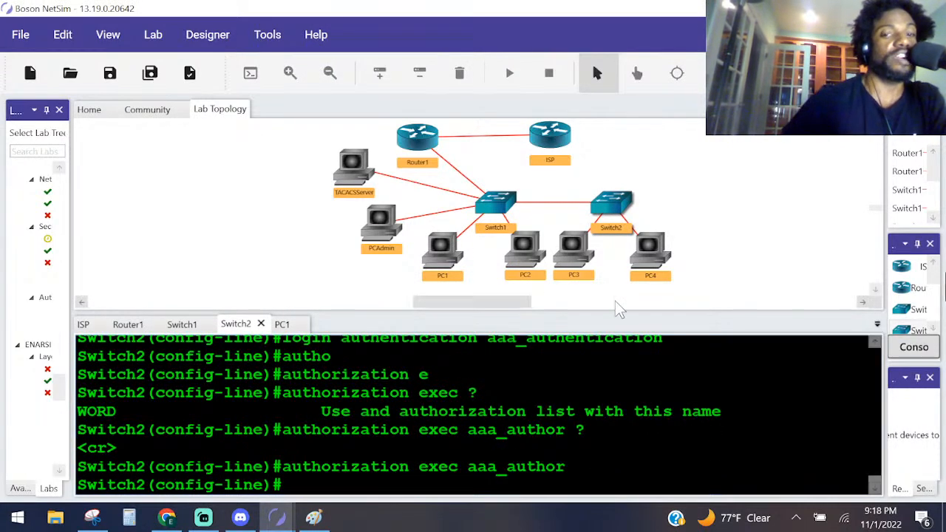
{"action": "left_click_drag", "start_coordinate": [284, 467], "coordinate": [289, 450]}
{"action": "key", "text": "ctrl+z"}
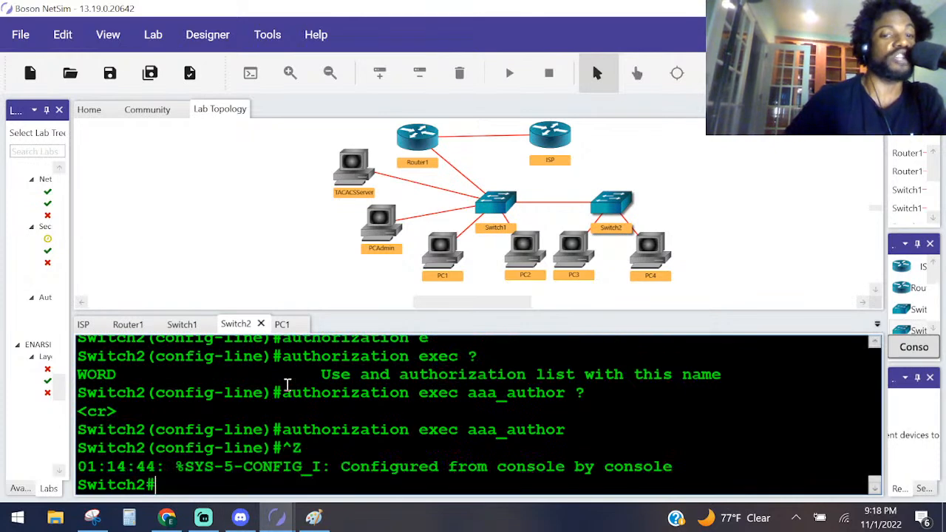
{"action": "key", "text": "Return"}
{"action": "key", "text": "Return"}
{"action": "key", "text": "Return"}
{"action": "key", "text": "Return"}
Step: Display Switch2's running config and spot the login list misspelled as aaa_autentication
{"action": "type", "text": "sho run"}
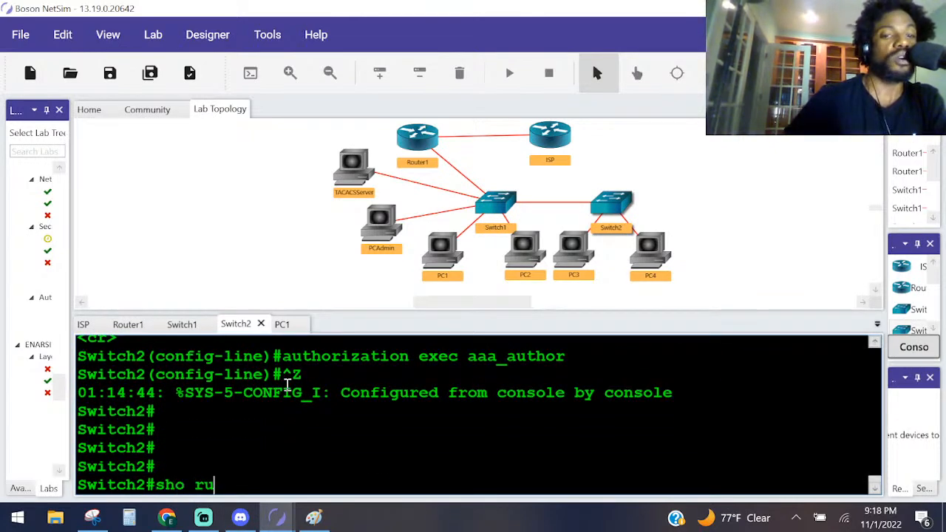
{"action": "key", "text": "Return"}
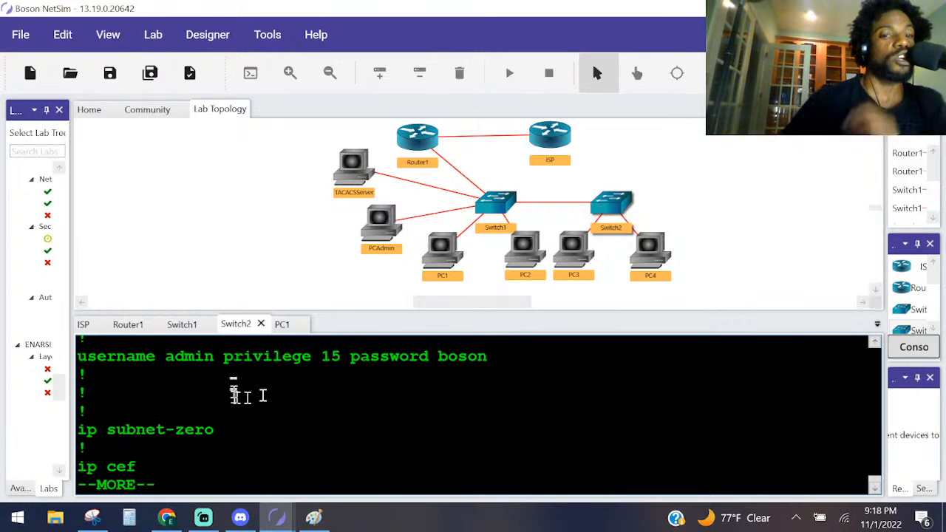
{"action": "left_click_drag", "start_coordinate": [510, 360], "coordinate": [96, 358]}
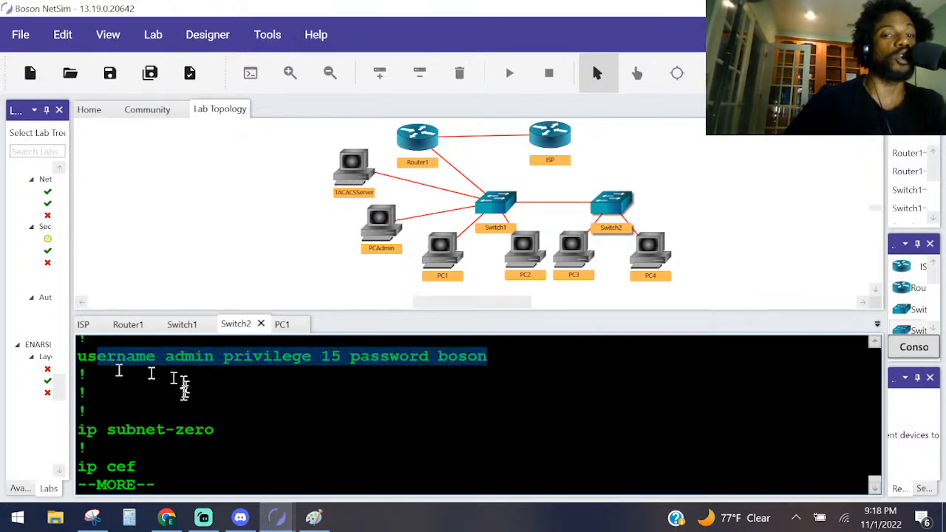
{"action": "scroll", "coordinate": [180, 390], "scroll_direction": "up", "scroll_amount": 3}
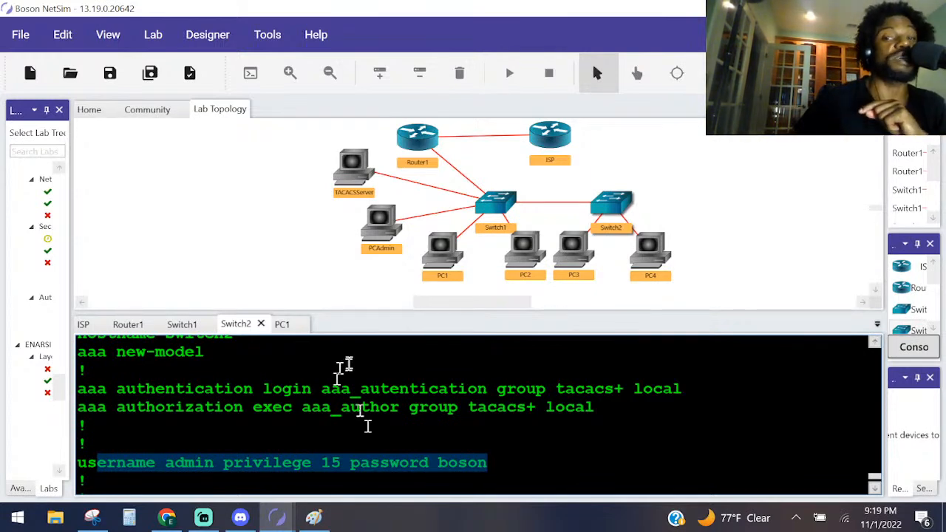
{"action": "left_click", "coordinate": [417, 388]}
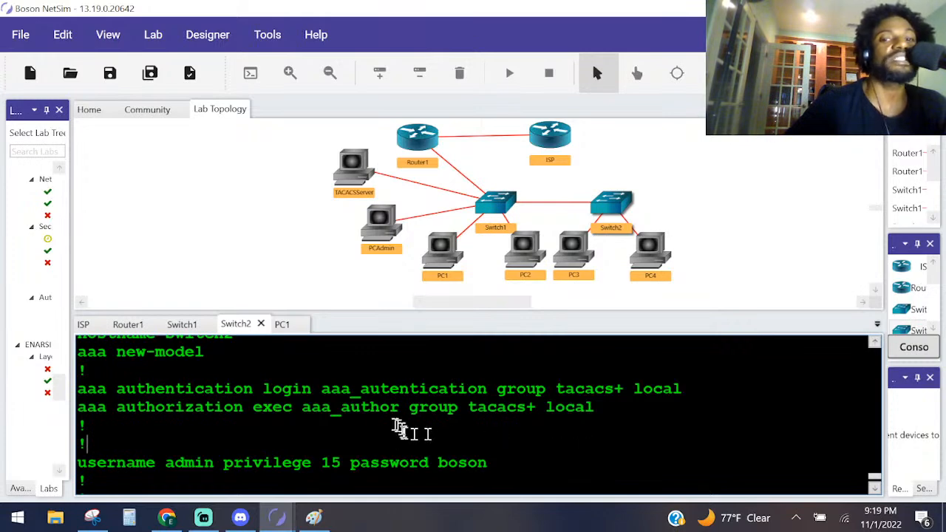
{"action": "left_click_drag", "start_coordinate": [399, 390], "coordinate": [369, 390]}
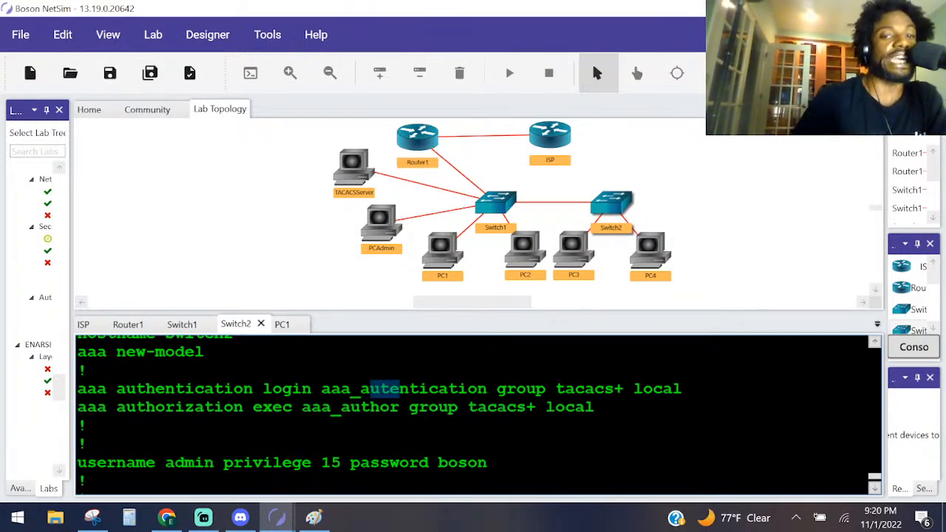
{"action": "scroll", "coordinate": [473, 413], "scroll_direction": "down", "scroll_amount": 2}
Step: Enter global config and try 'no aaa authentication login' without a list name
{"action": "type", "text": "co"}
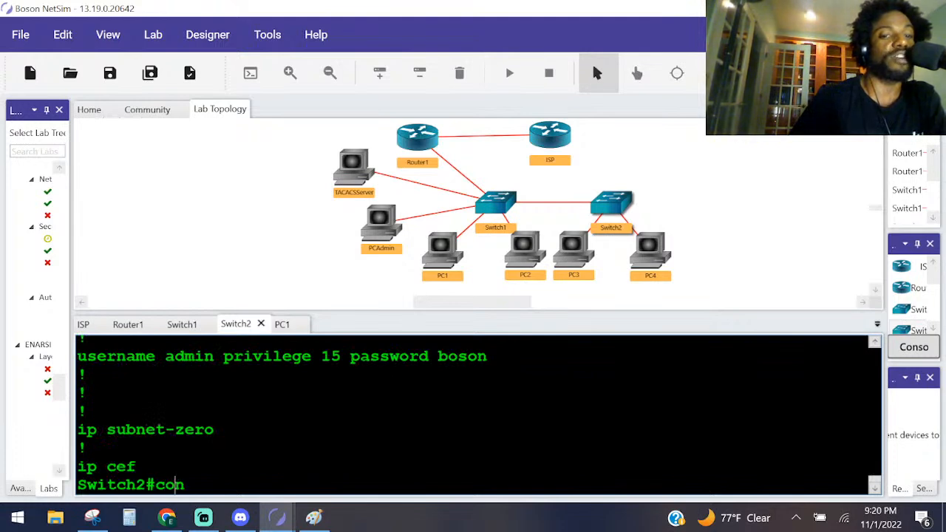
{"action": "type", "text": "nf"}
{"action": "key", "text": "Tab"}
{"action": "type", "text": "t"}
{"action": "key", "text": "Tab"}
{"action": "key", "text": "Return"}
{"action": "type", "text": "no aaa"}
{"action": "key", "text": "Tab"}
{"action": "type", "text": "aut"}
{"action": "key", "text": "Tab"}
{"action": "type", "text": "h"}
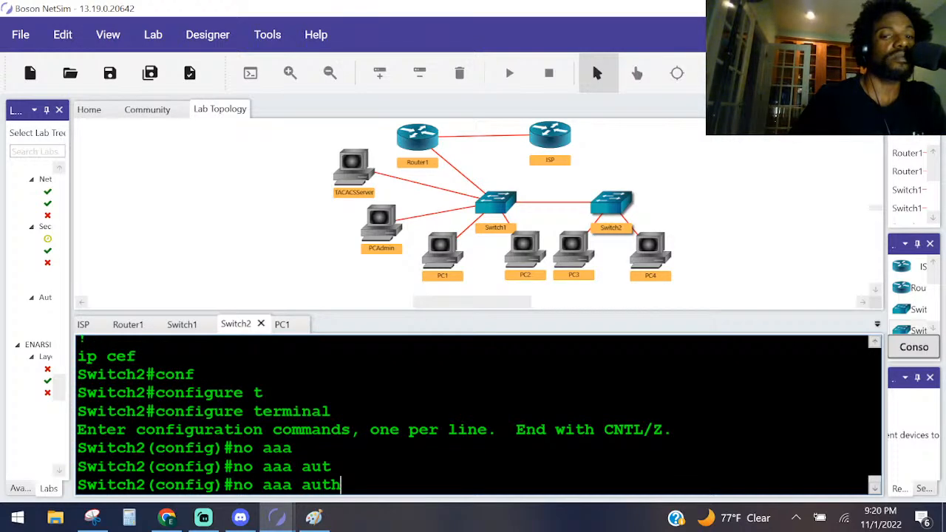
{"action": "type", "text": "en"}
{"action": "key", "text": "Tab"}
{"action": "type", "text": "?"}
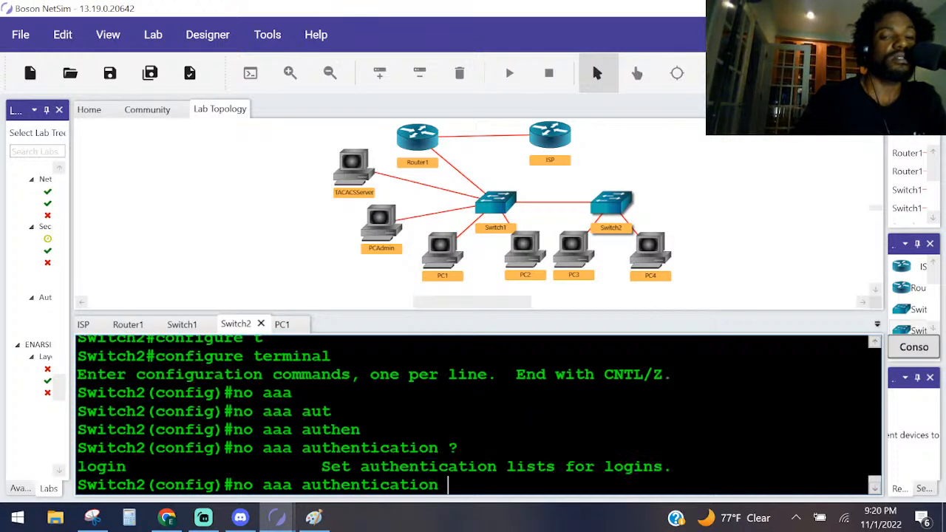
{"action": "type", "text": "log"}
{"action": "key", "text": "Tab"}
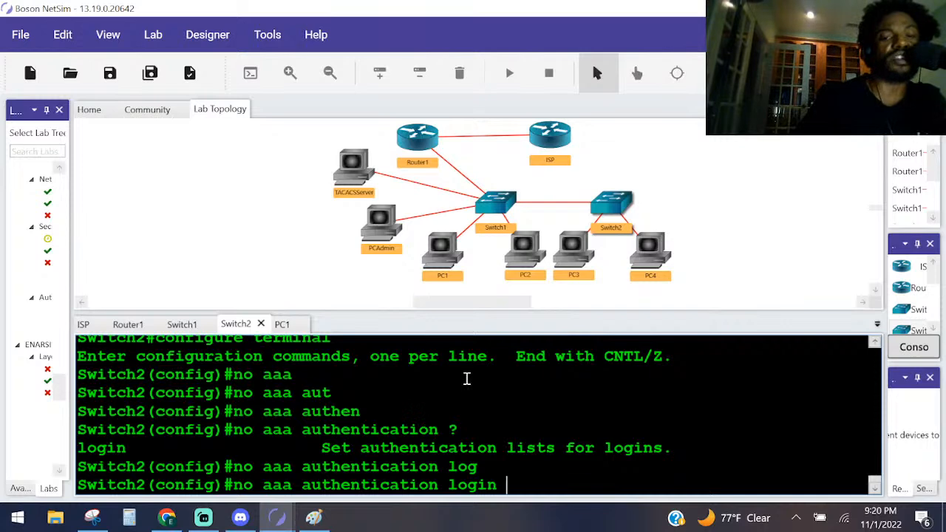
{"action": "key", "text": "Return"}
Step: Run 'no aaa authentication login aaa_autentication group tacacs+ local' to drop the misspelled list
{"action": "key", "text": "Up"}
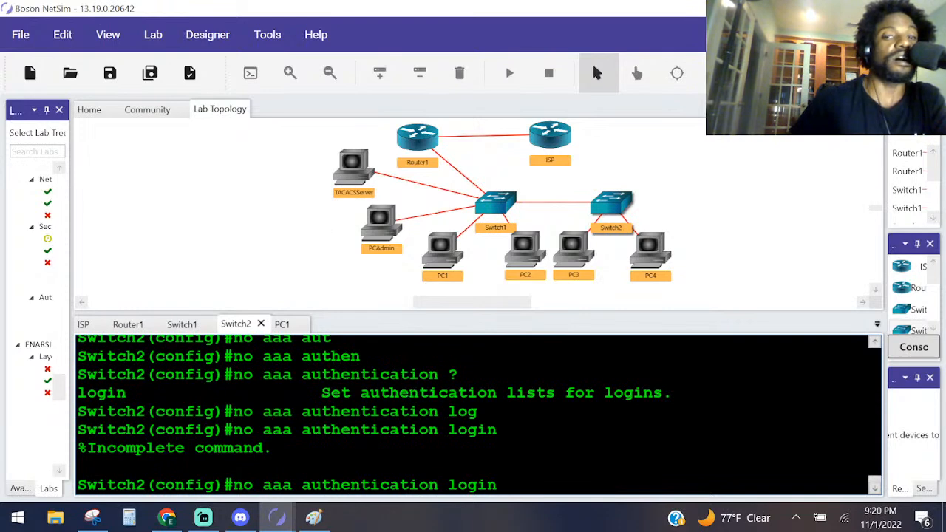
{"action": "scroll", "coordinate": [414, 413], "scroll_direction": "up", "scroll_amount": 3}
{"action": "scroll", "coordinate": [418, 395], "scroll_direction": "down", "scroll_amount": 3}
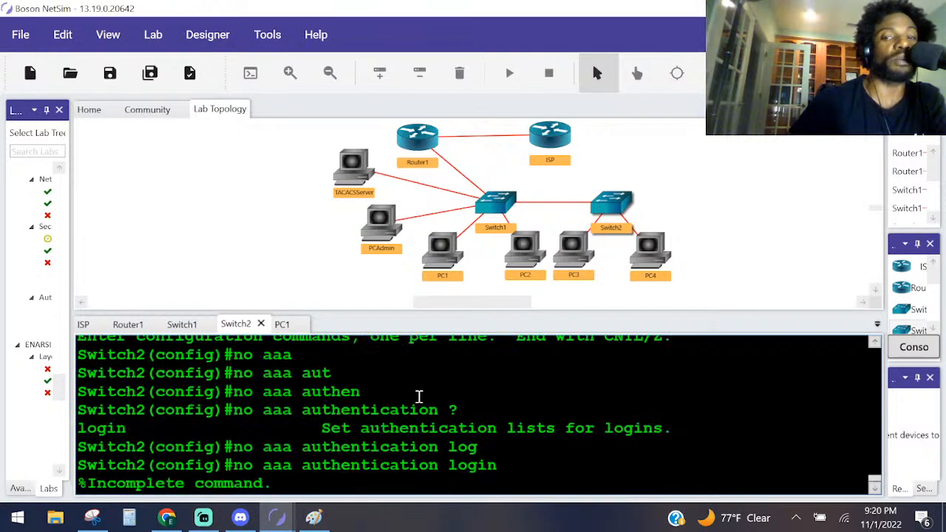
{"action": "scroll", "coordinate": [443, 429], "scroll_direction": "up", "scroll_amount": 8}
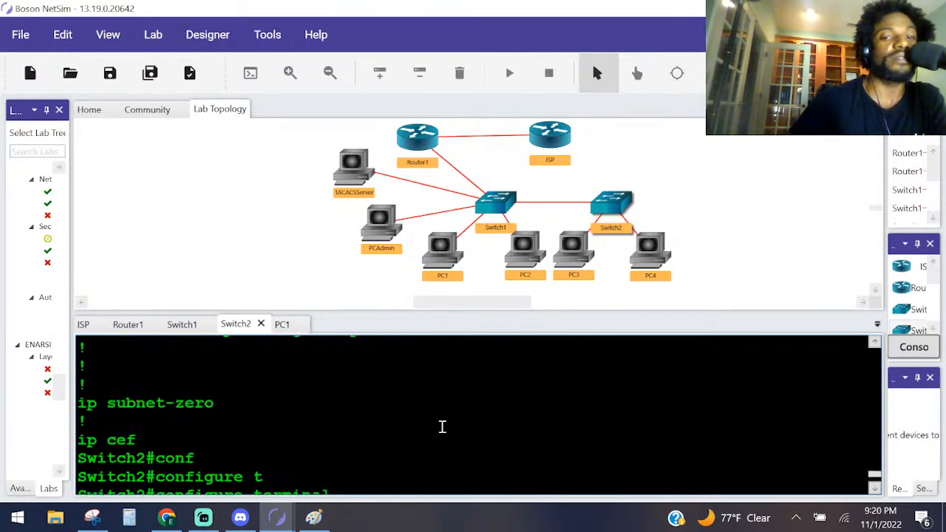
{"action": "scroll", "coordinate": [436, 427], "scroll_direction": "up", "scroll_amount": 1}
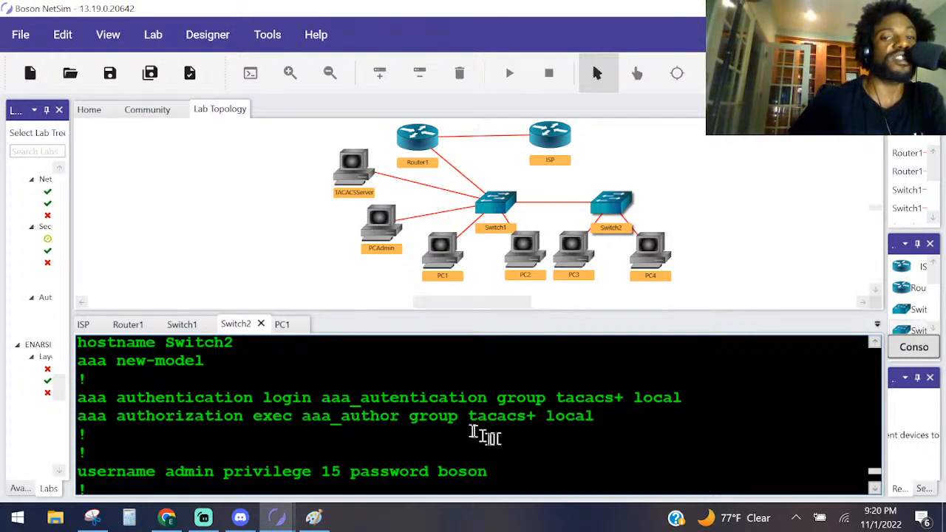
{"action": "scroll", "coordinate": [492, 418], "scroll_direction": "down", "scroll_amount": 1}
{"action": "scroll", "coordinate": [491, 416], "scroll_direction": "down", "scroll_amount": 5}
{"action": "type", "text": "aaa authentication login aaa"}
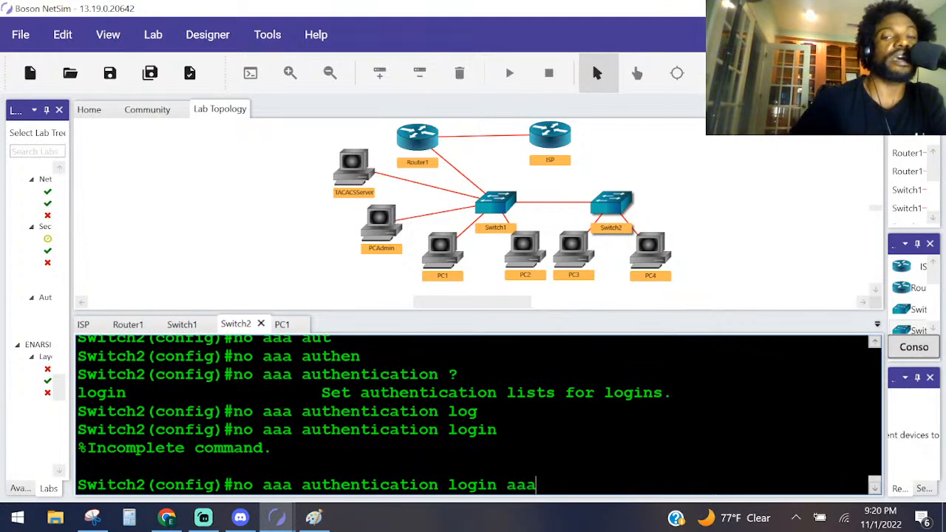
{"action": "type", "text": "_aut"}
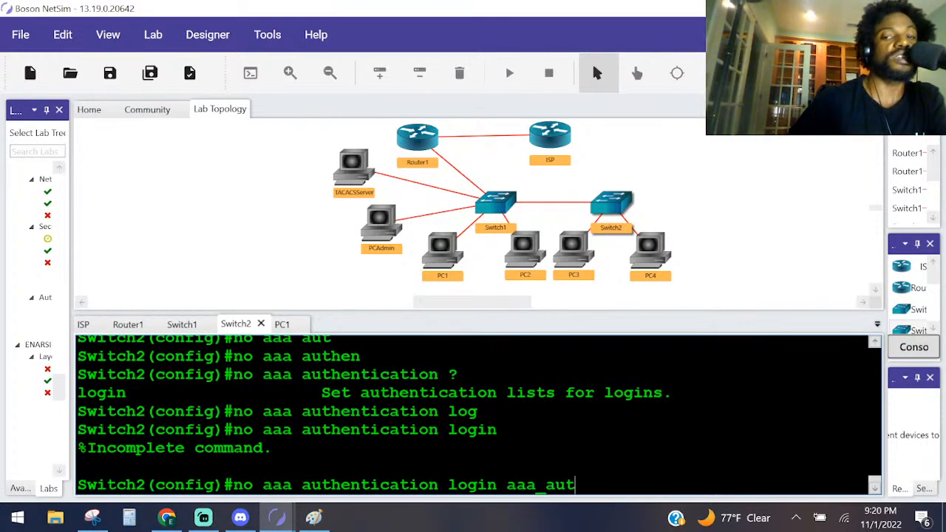
{"action": "scroll", "coordinate": [464, 445], "scroll_direction": "up", "scroll_amount": 8}
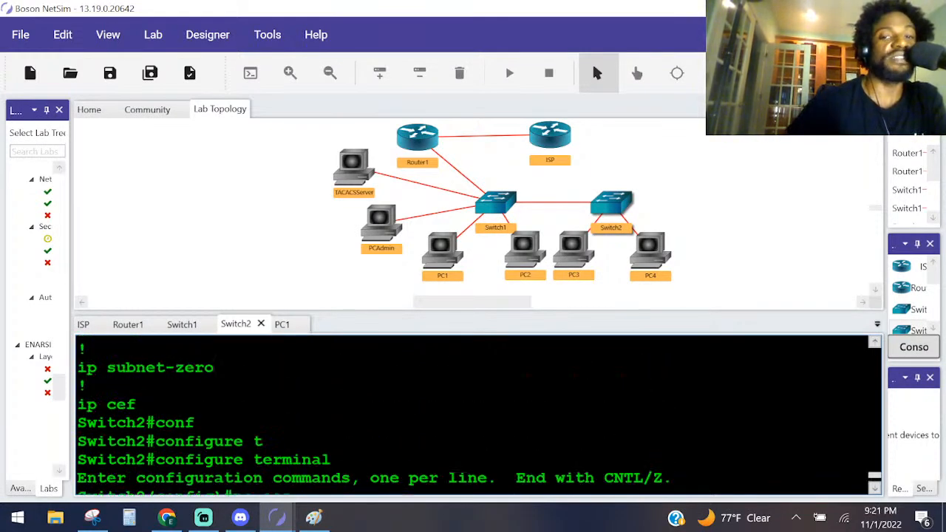
{"action": "scroll", "coordinate": [479, 416], "scroll_direction": "up", "scroll_amount": 3}
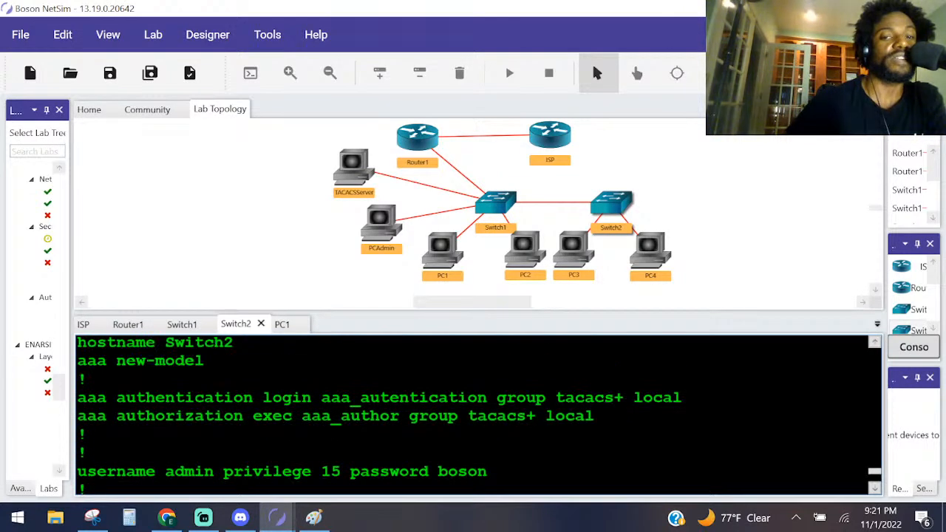
{"action": "scroll", "coordinate": [407, 401], "scroll_direction": "down", "scroll_amount": 11}
{"action": "type", "text": "entication login aaa_autentication"}
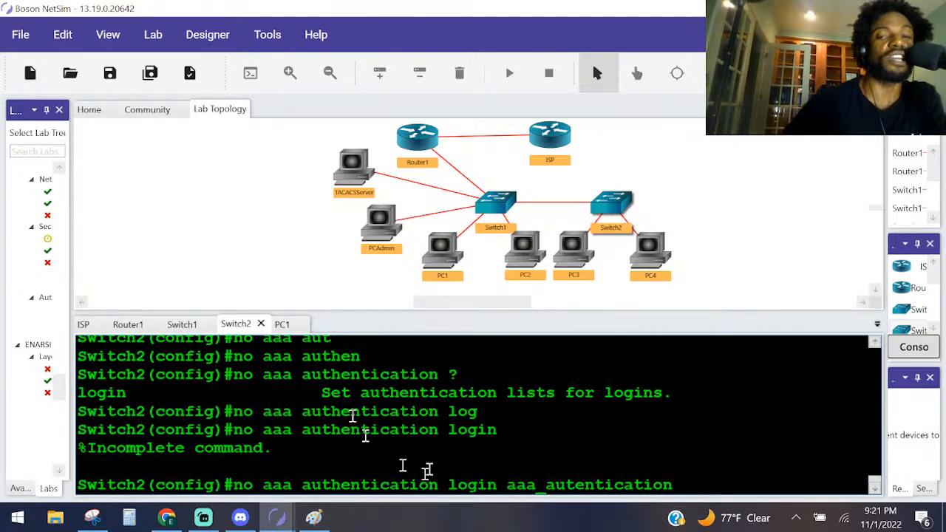
{"action": "scroll", "coordinate": [391, 386], "scroll_direction": "up", "scroll_amount": 10}
{"action": "scroll", "coordinate": [411, 393], "scroll_direction": "down", "scroll_amount": 1}
{"action": "scroll", "coordinate": [410, 393], "scroll_direction": "down", "scroll_amount": 9}
{"action": "type", "text": "g"}
{"action": "key", "text": "Tab"}
{"action": "type", "text": "tac"}
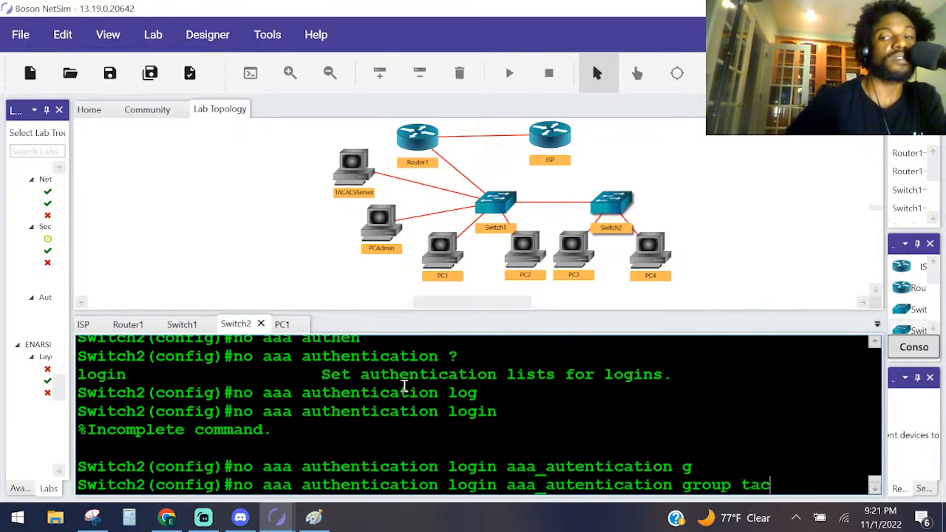
{"action": "key", "text": "Tab"}
{"action": "type", "text": "lo"}
{"action": "key", "text": "Tab"}
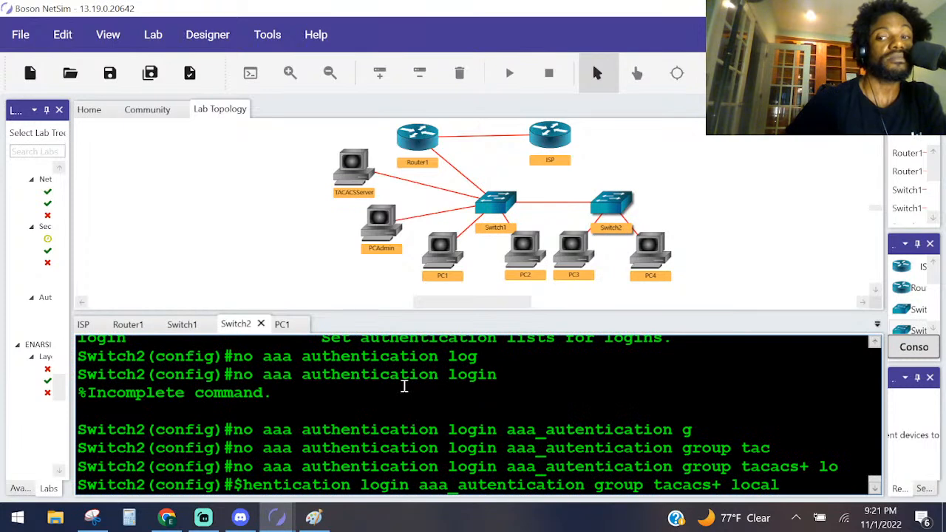
{"action": "key", "text": "Return"}
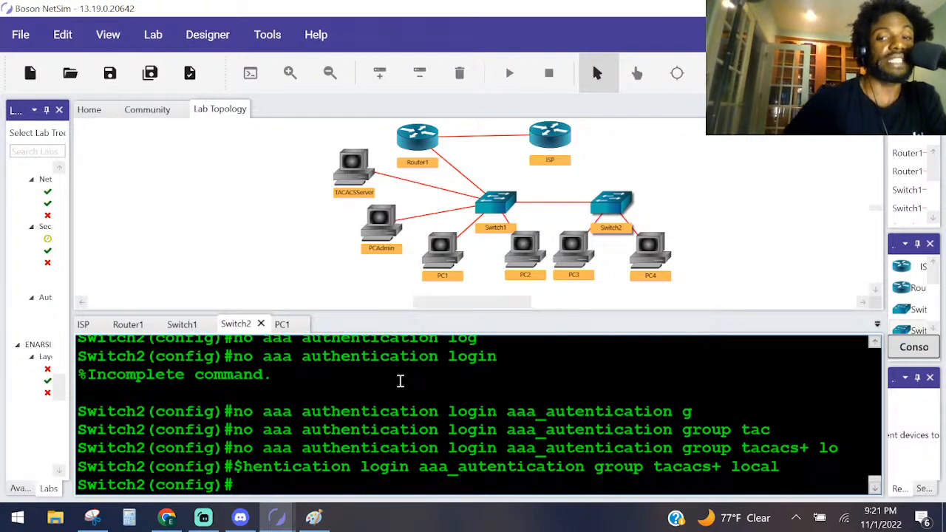
Step: Recheck Switch2's running config with 'do show run'; the misspelled login line remains
{"action": "key", "text": "Return"}
{"action": "key", "text": "Return"}
{"action": "key", "text": "Return"}
{"action": "key", "text": "Return"}
{"action": "type", "text": "do sho run"}
{"action": "key", "text": "Return"}
{"action": "scroll", "coordinate": [399, 381], "scroll_direction": "up", "scroll_amount": 1}
{"action": "scroll", "coordinate": [409, 386], "scroll_direction": "up", "scroll_amount": 2}
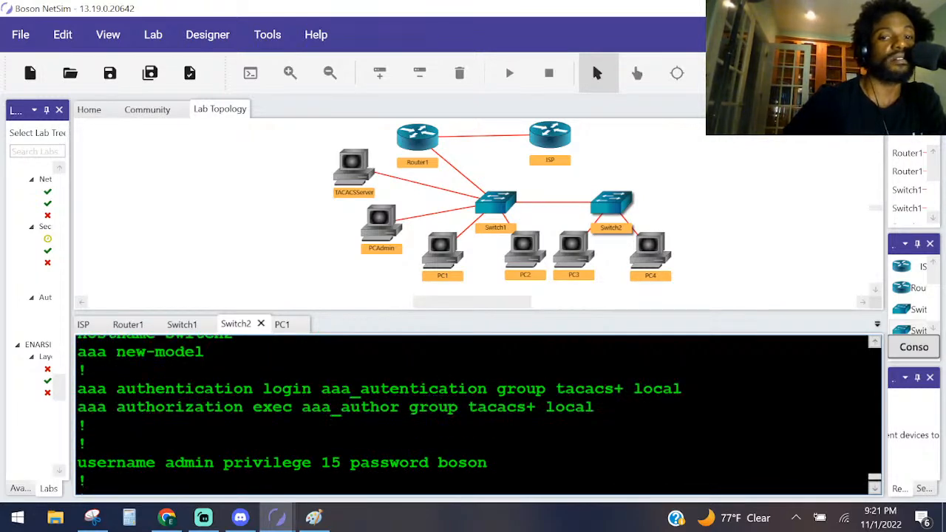
Step: Page show run to the end and review line vty 0 15's aaa_authentication and aaa_author settings
{"action": "left_click_drag", "start_coordinate": [484, 390], "coordinate": [321, 390]}
{"action": "left_click", "coordinate": [392, 403]}
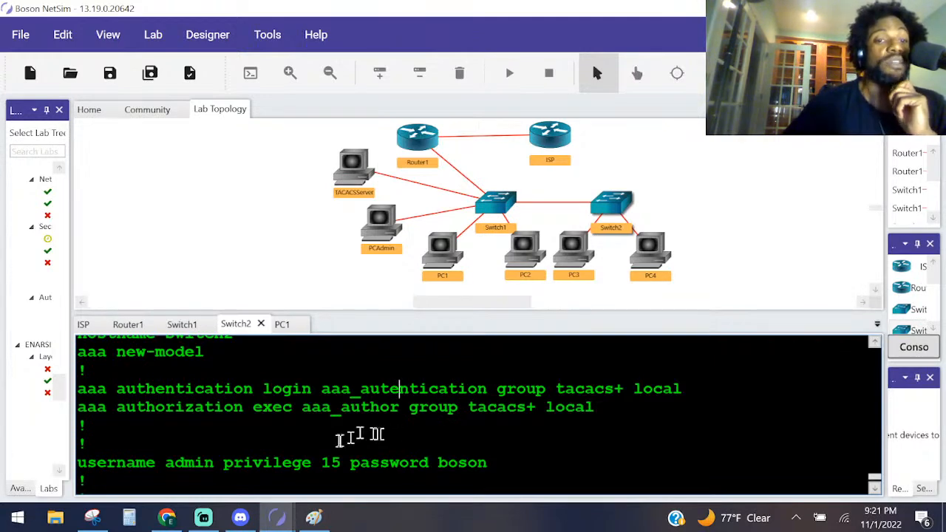
{"action": "left_click", "coordinate": [311, 33]}
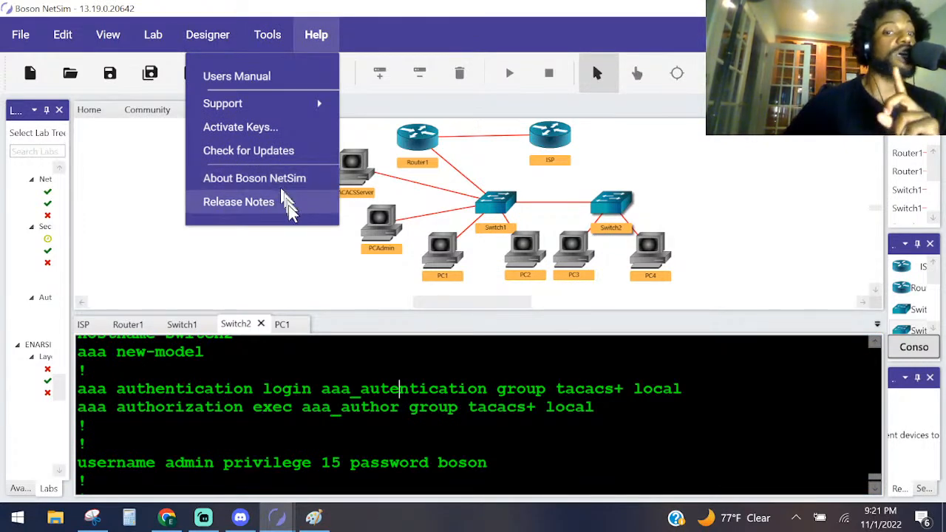
{"action": "left_click", "coordinate": [302, 443]}
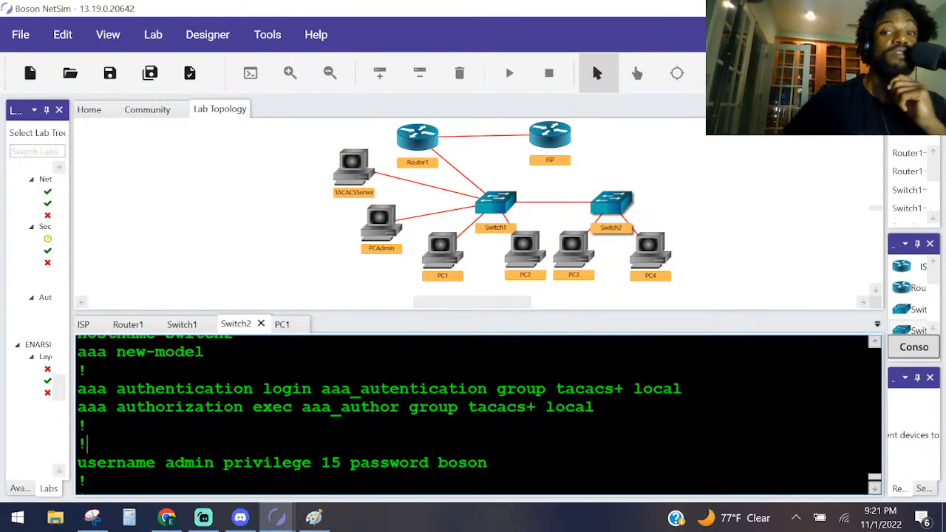
{"action": "key", "text": "space"}
{"action": "key", "text": "space"}
{"action": "key", "text": "space"}
{"action": "key", "text": "space"}
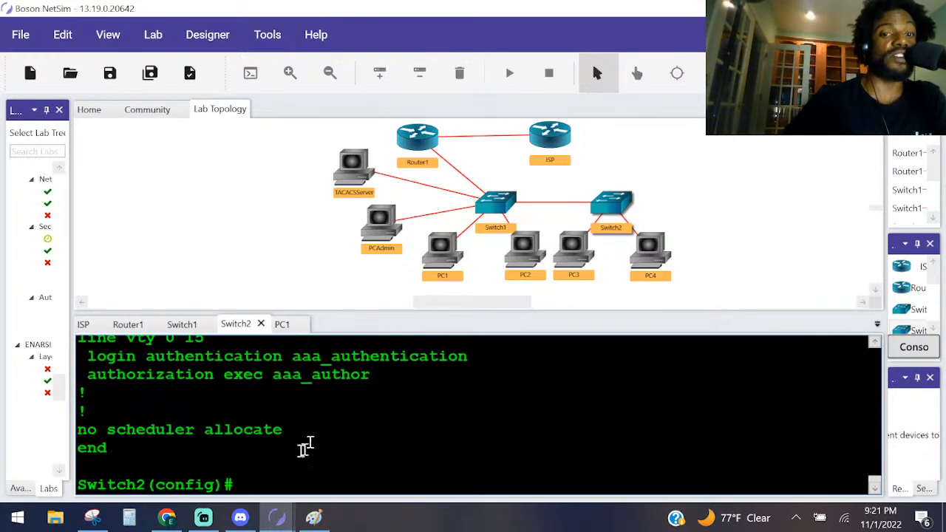
{"action": "scroll", "coordinate": [312, 442], "scroll_direction": "up", "scroll_amount": 1}
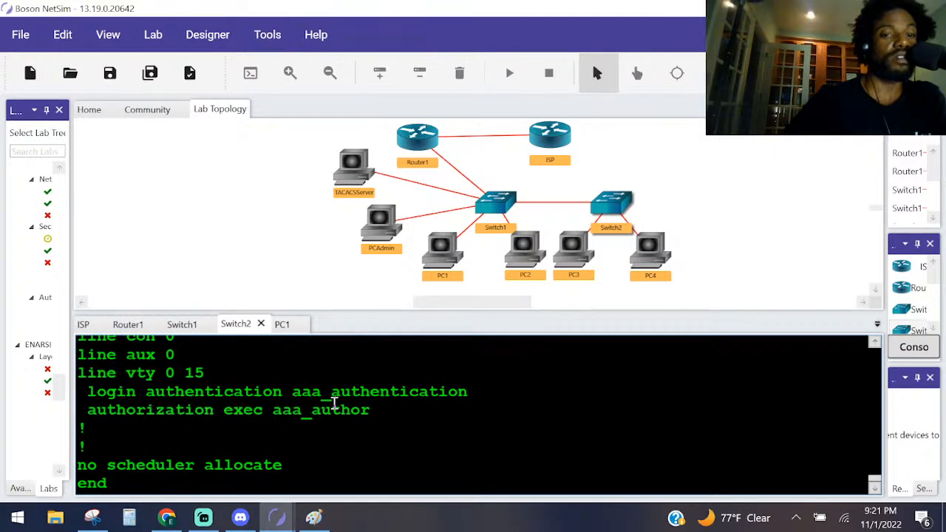
{"action": "left_click_drag", "start_coordinate": [351, 399], "coordinate": [372, 405]}
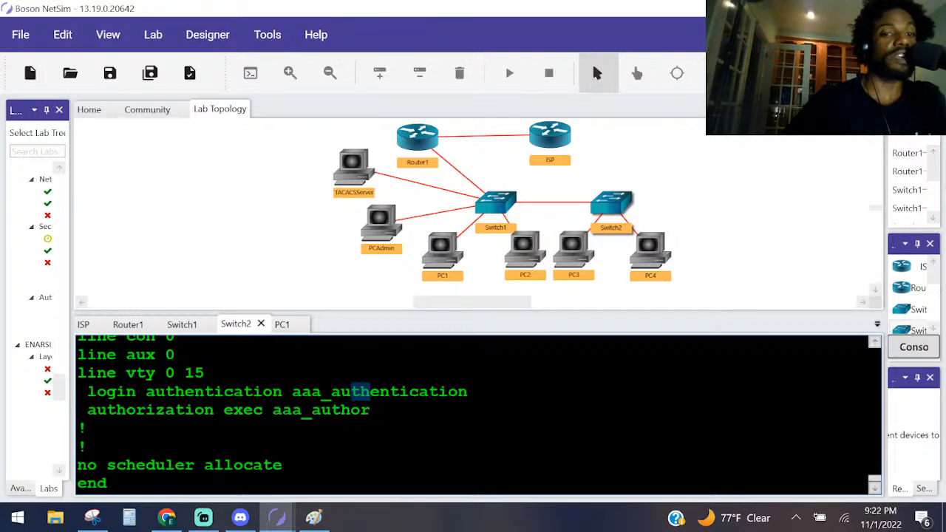
{"action": "scroll", "coordinate": [270, 409], "scroll_direction": "down", "scroll_amount": 1}
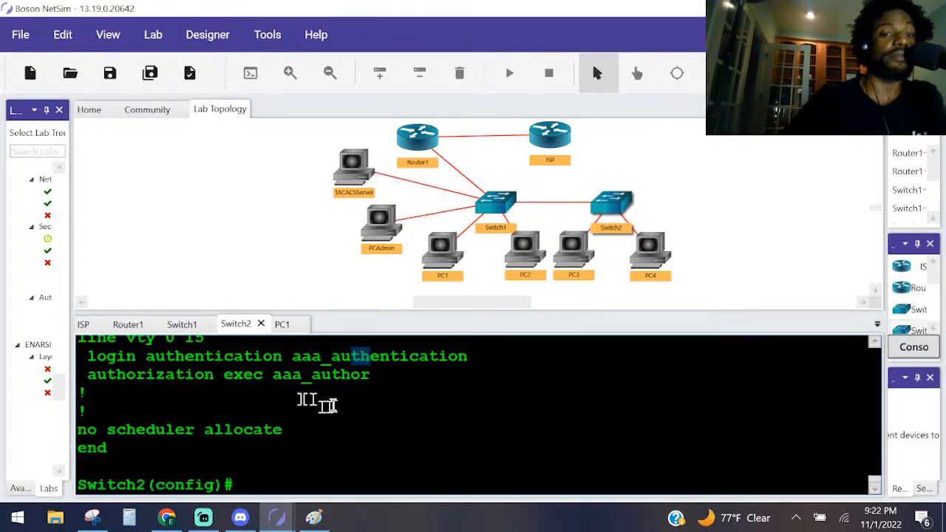
Step: Remove login authentication aaa_authentication from Switch2's line vty 0 15
{"action": "type", "text": "lin"}
{"action": "key", "text": "Tab"}
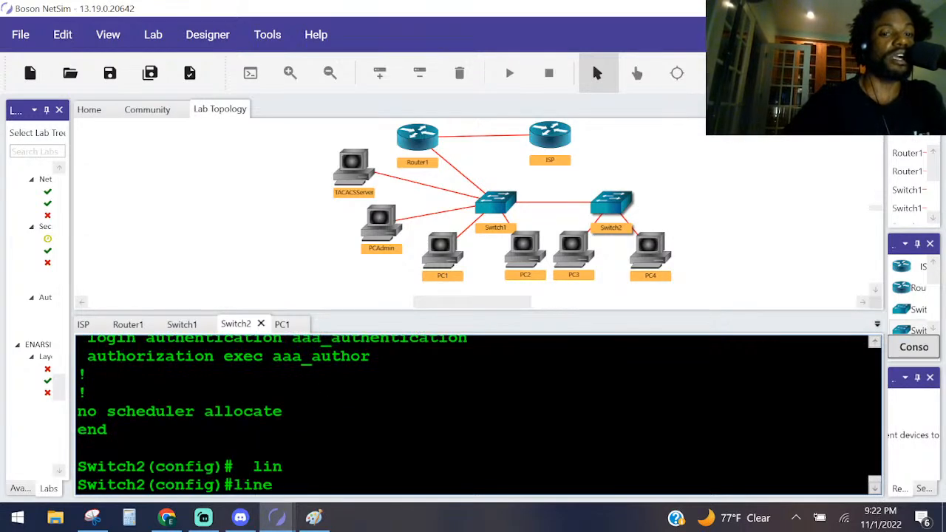
{"action": "type", "text": "v"}
{"action": "key", "text": "Tab"}
{"action": "type", "text": "0 15"}
{"action": "key", "text": "Return"}
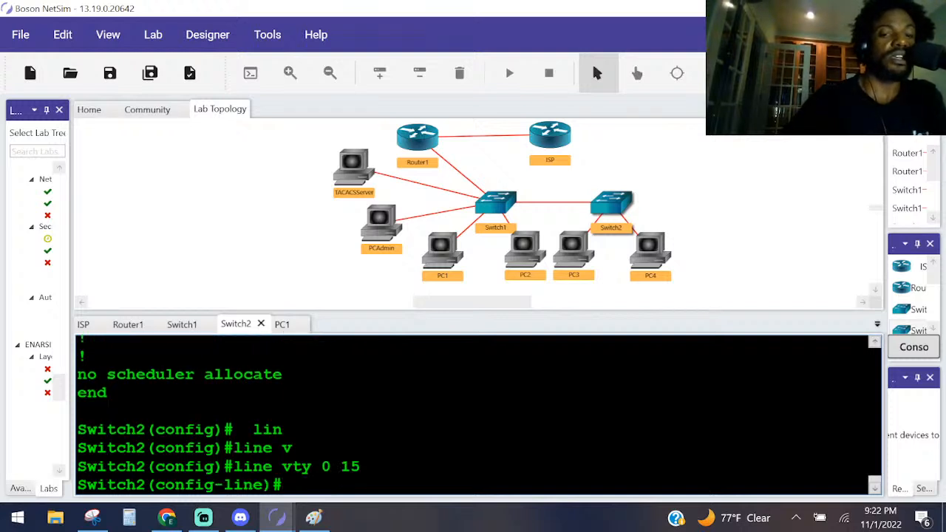
{"action": "type", "text": "no"}
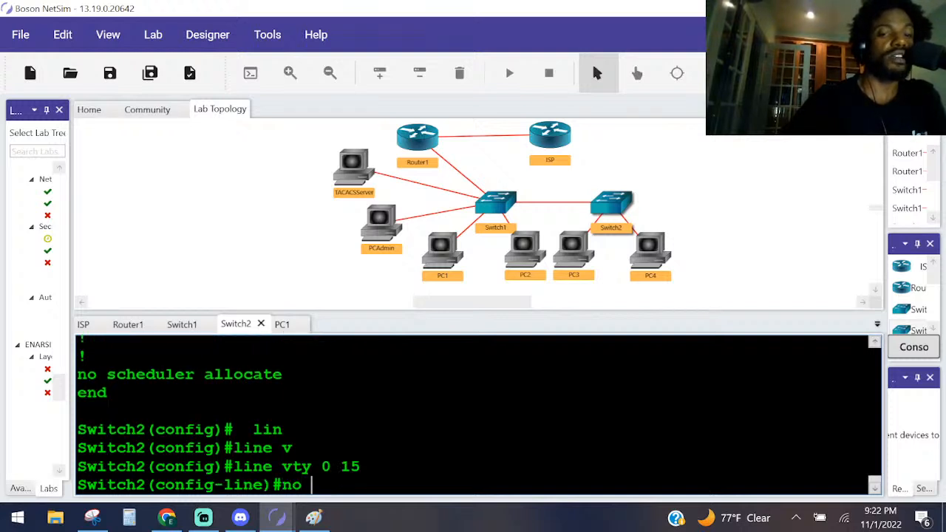
{"action": "scroll", "coordinate": [215, 393], "scroll_direction": "up", "scroll_amount": 2}
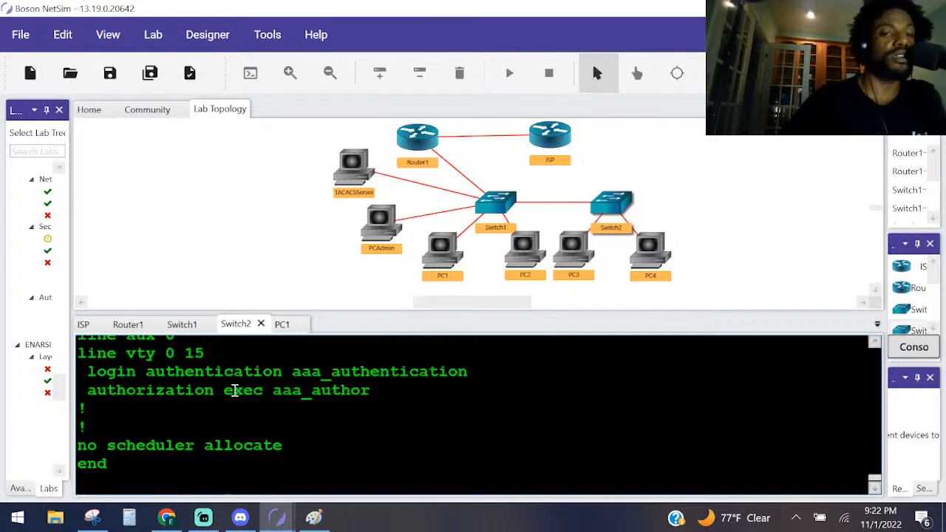
{"action": "scroll", "coordinate": [234, 390], "scroll_direction": "down", "scroll_amount": 3}
{"action": "type", "text": "logi"}
{"action": "key", "text": "Tab"}
{"action": "type", "text": "au"}
{"action": "key", "text": "Tab"}
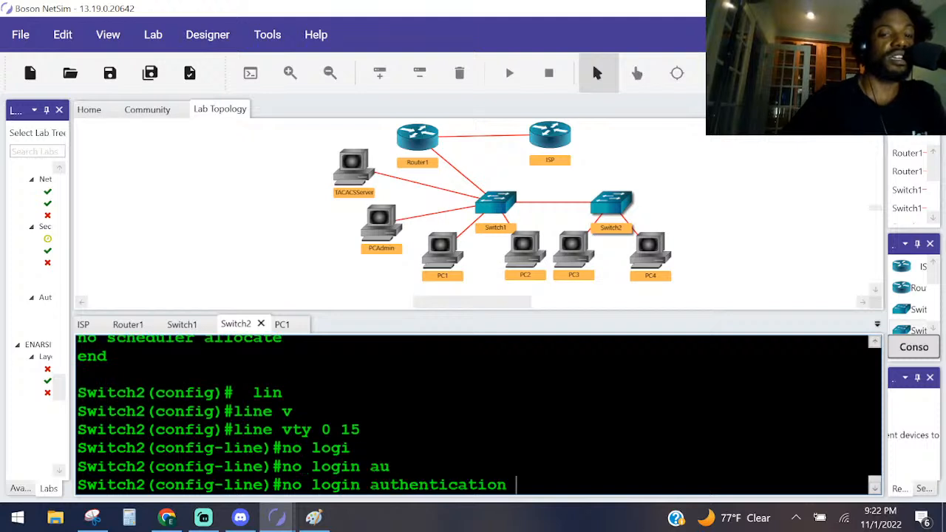
{"action": "type", "text": "aaa "}
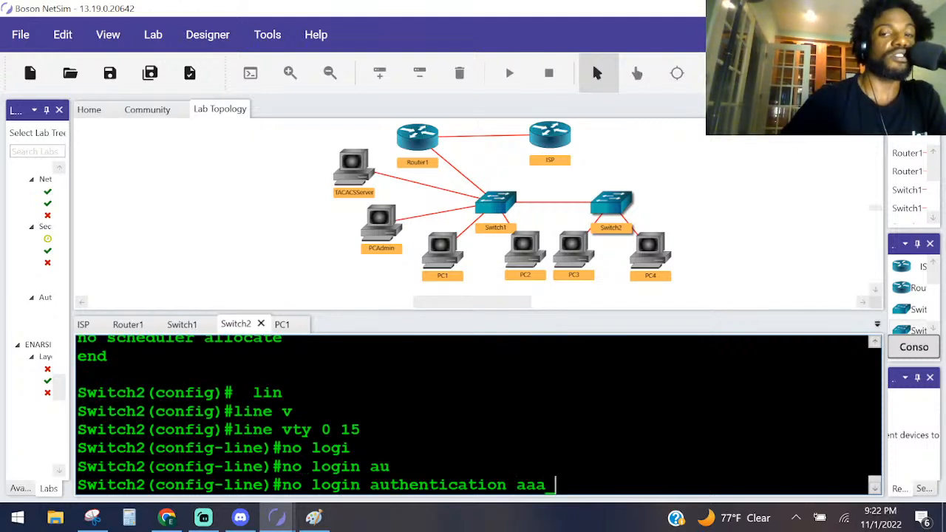
{"action": "type", "text": "authenticatio"}
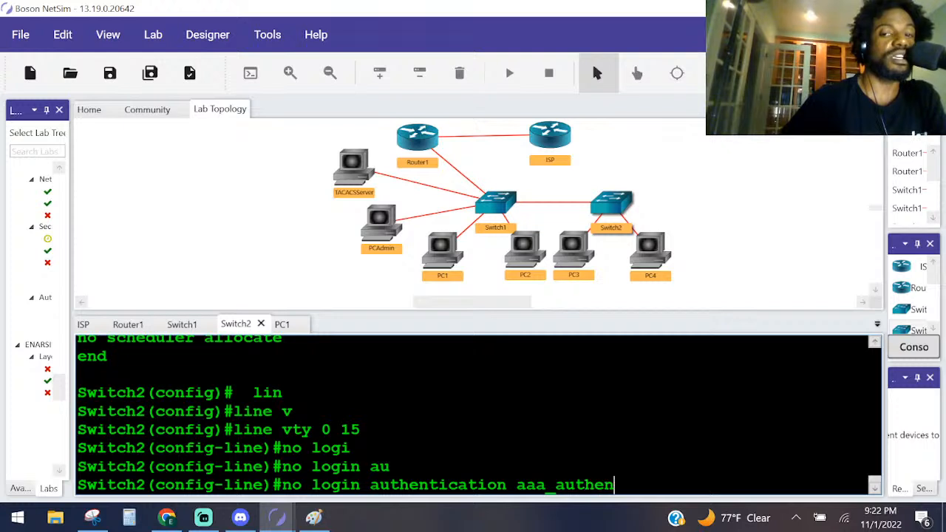
{"action": "type", "text": "n"}
{"action": "key", "text": "Return"}
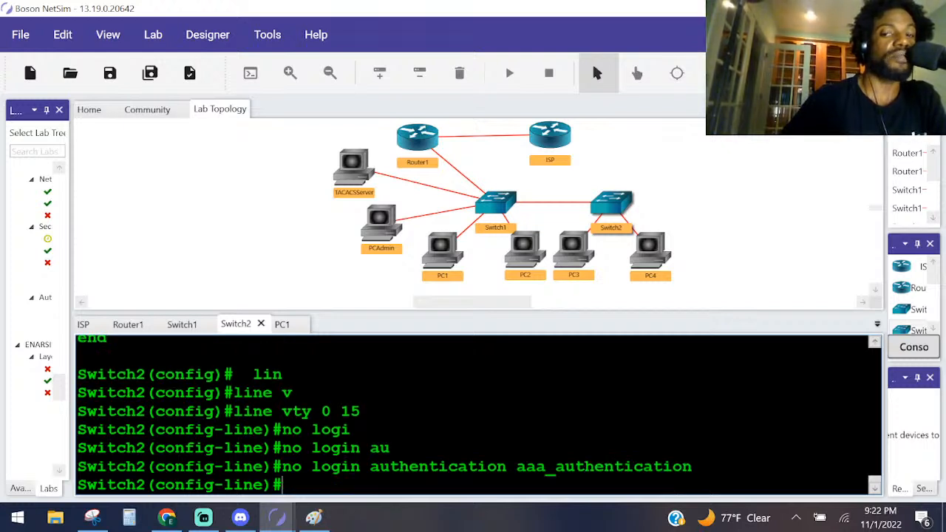
Step: Exit the VTY lines and repeat the removal in global config, which returns an invalid-input error
{"action": "key", "text": "Return"}
{"action": "type", "text": "exit"}
{"action": "key", "text": "Return"}
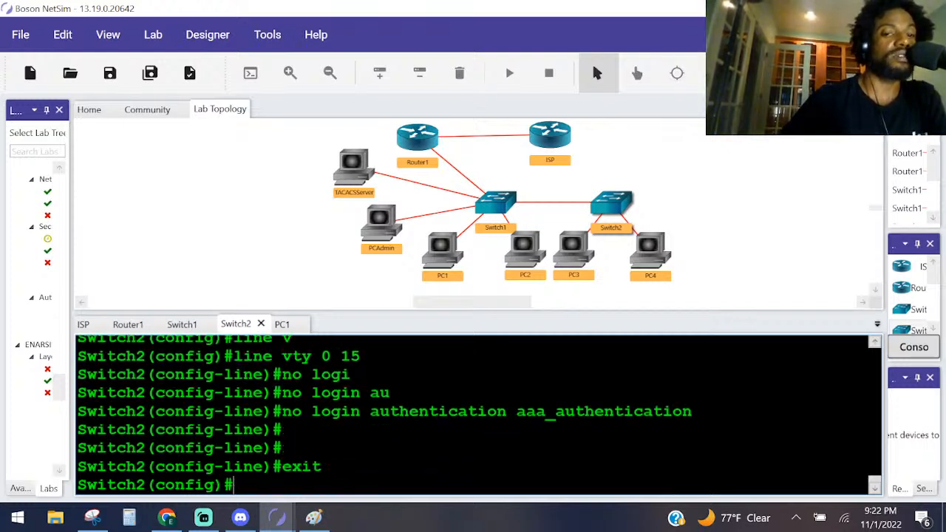
{"action": "key", "text": "Up"}
{"action": "key", "text": "Up"}
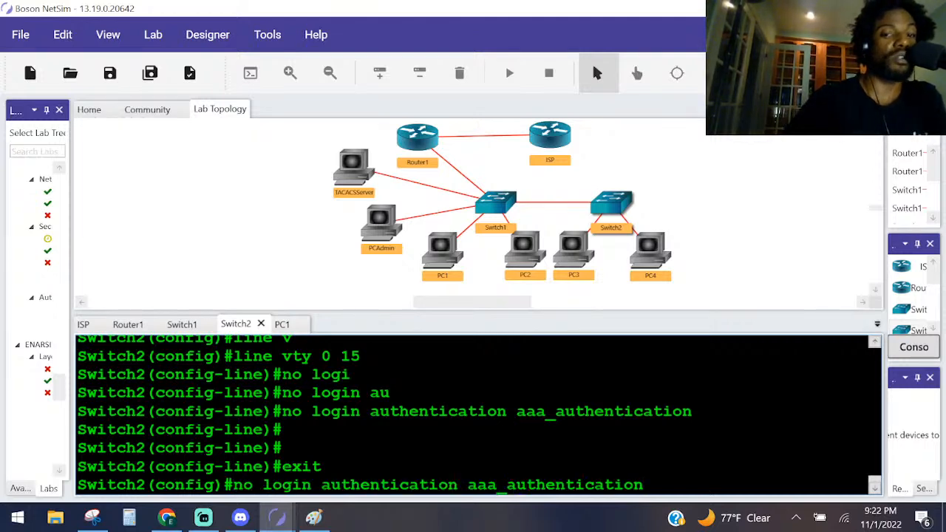
{"action": "key", "text": "Return"}
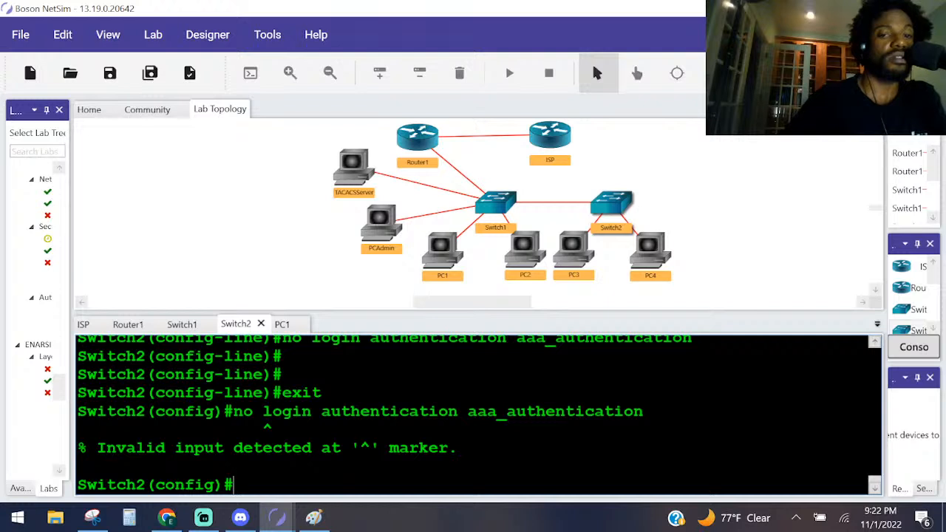
Step: Prefix the recalled aaa_autentication login-list command with 'no' to remove it
{"action": "key", "text": "Up"}
{"action": "key", "text": "Up"}
{"action": "key", "text": "Down"}
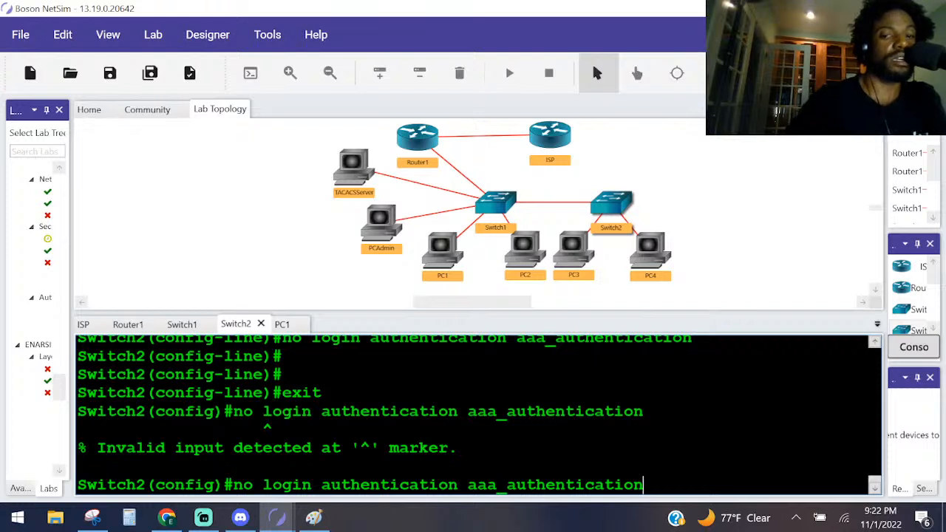
{"action": "key", "text": "Up"}
{"action": "key", "text": "Up"}
{"action": "key", "text": "Up"}
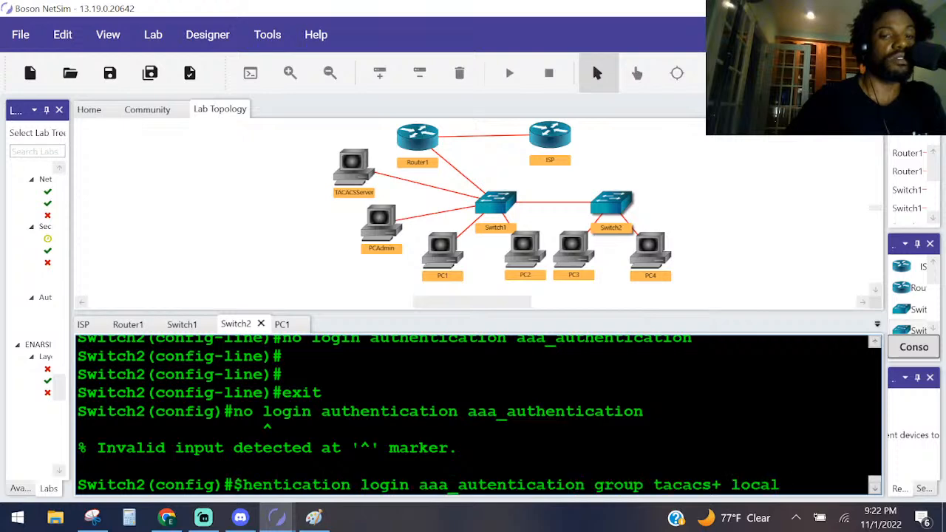
{"action": "key", "text": "Left"}
{"action": "key", "text": "Left"}
{"action": "key", "text": "Left"}
{"action": "key", "text": "Left"}
{"action": "key", "text": "Left"}
{"action": "key", "text": "Left"}
{"action": "key", "text": "Left"}
{"action": "key", "text": "Left"}
{"action": "key", "text": "Left"}
{"action": "key", "text": "Left"}
{"action": "key", "text": "Left"}
{"action": "key", "text": "Left"}
{"action": "key", "text": "Left"}
{"action": "key", "text": "Left"}
{"action": "key", "text": "Left"}
{"action": "key", "text": "Left"}
{"action": "key", "text": "Left"}
{"action": "key", "text": "Left"}
{"action": "key", "text": "Left"}
{"action": "key", "text": "Left"}
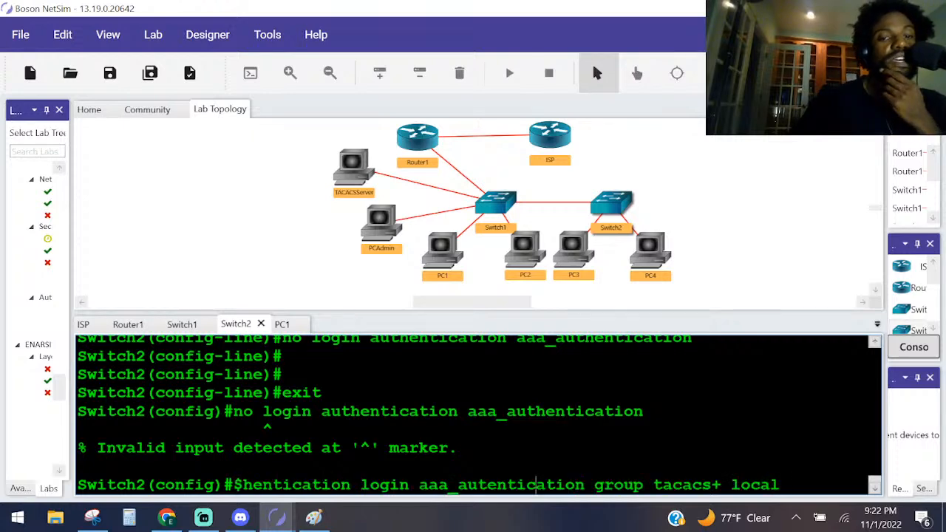
{"action": "key", "text": "Left"}
{"action": "key", "text": "Left"}
{"action": "key", "text": "Left"}
{"action": "key", "text": "Left"}
{"action": "key", "text": "Left"}
{"action": "key", "text": "Left"}
{"action": "key", "text": "Left"}
{"action": "key", "text": "Left"}
{"action": "key", "text": "Left"}
{"action": "key", "text": "Left"}
{"action": "key", "text": "Left"}
{"action": "key", "text": "Left"}
{"action": "key", "text": "Left"}
{"action": "key", "text": "Left"}
{"action": "key", "text": "Left"}
{"action": "key", "text": "Left"}
{"action": "key", "text": "Left"}
{"action": "key", "text": "Left"}
{"action": "key", "text": "Left"}
{"action": "type", "text": "no"}
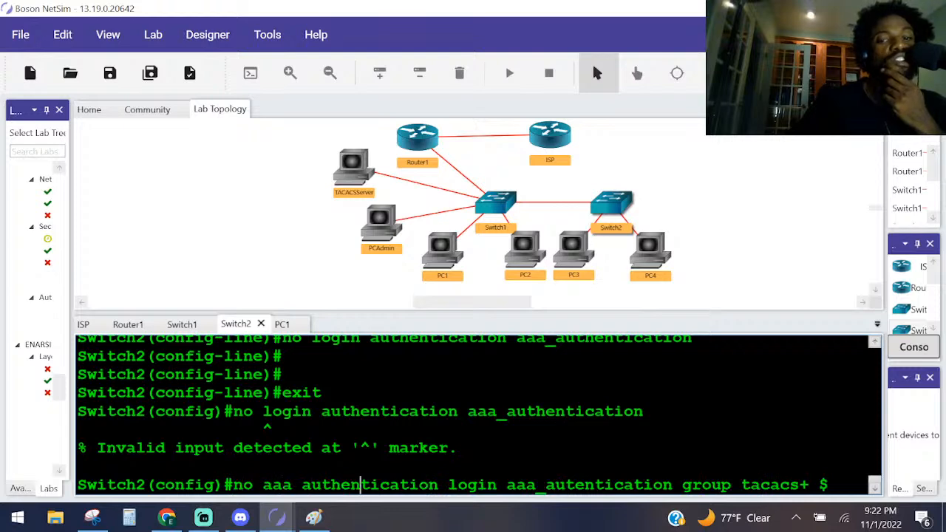
{"action": "key", "text": "Right"}
{"action": "key", "text": "Right"}
{"action": "key", "text": "Right"}
{"action": "key", "text": "Right"}
{"action": "key", "text": "Right"}
{"action": "key", "text": "Right"}
{"action": "key", "text": "Right"}
{"action": "key", "text": "Right"}
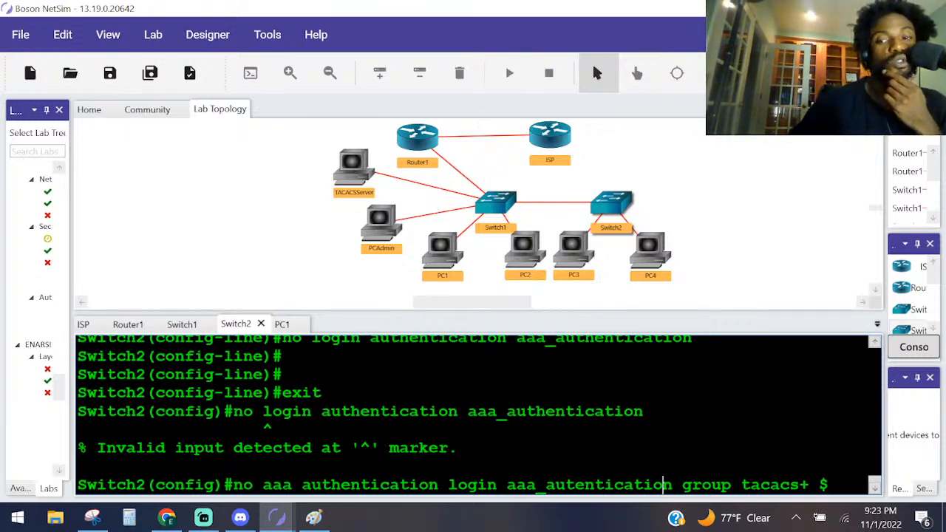
{"action": "key", "text": "Right"}
{"action": "key", "text": "Right"}
{"action": "key", "text": "Right"}
{"action": "key", "text": "Right"}
{"action": "key", "text": "Right"}
{"action": "key", "text": "Right"}
{"action": "key", "text": "Right"}
{"action": "key", "text": "Right"}
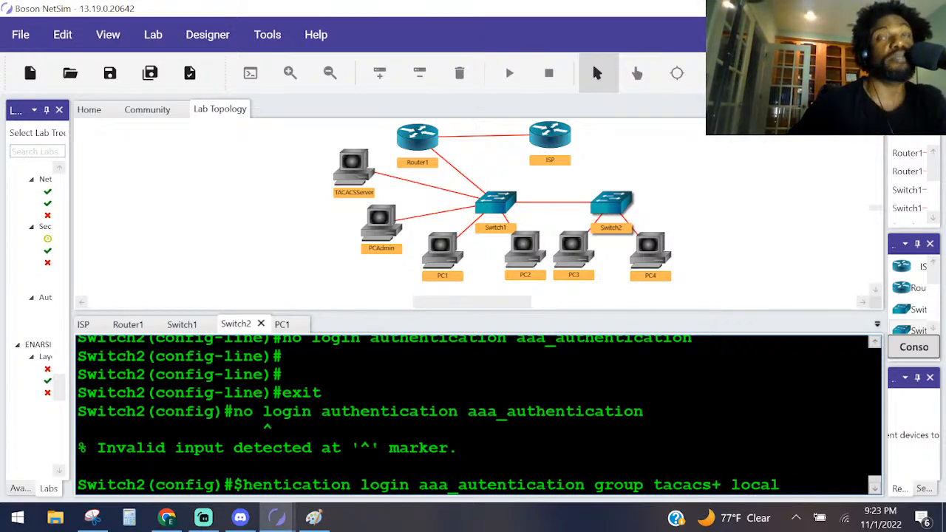
{"action": "key", "text": "Return"}
Step: Save Switch2's running config to startup with 'do copy run start'
{"action": "type", "text": "do w"}
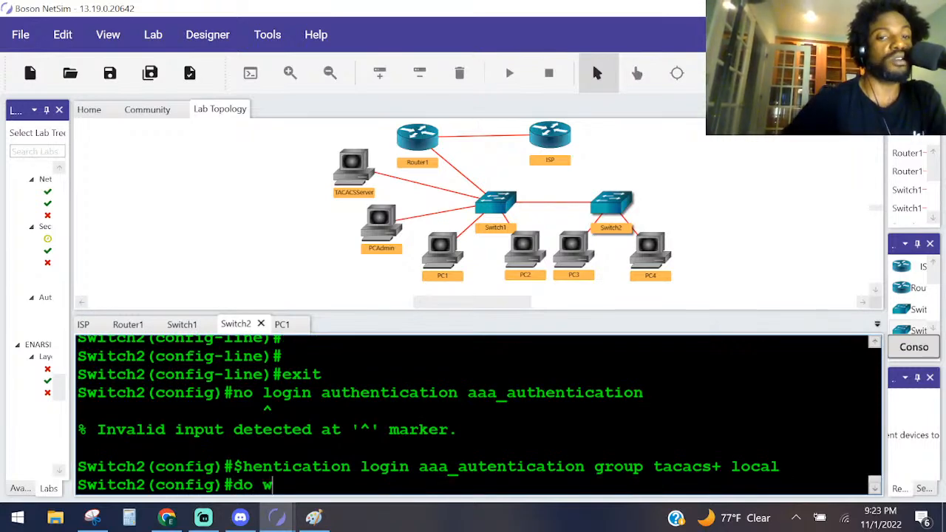
{"action": "key", "text": "BackSpace"}
{"action": "type", "text": "cop ru"}
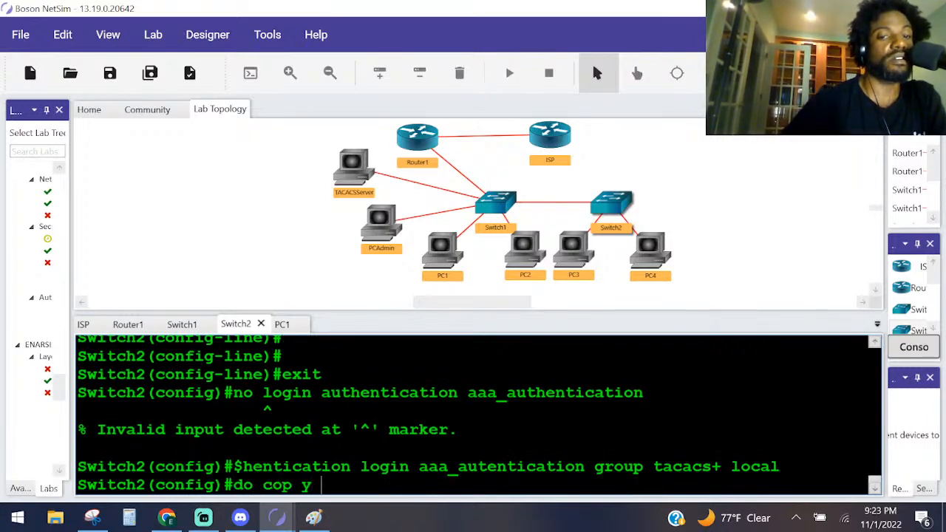
{"action": "type", "text": "n start"}
{"action": "key", "text": "Return"}
{"action": "key", "text": "Return"}
{"action": "key", "text": "Return"}
{"action": "key", "text": "Return"}
{"action": "key", "text": "Return"}
{"action": "key", "text": "Return"}
{"action": "key", "text": "Return"}
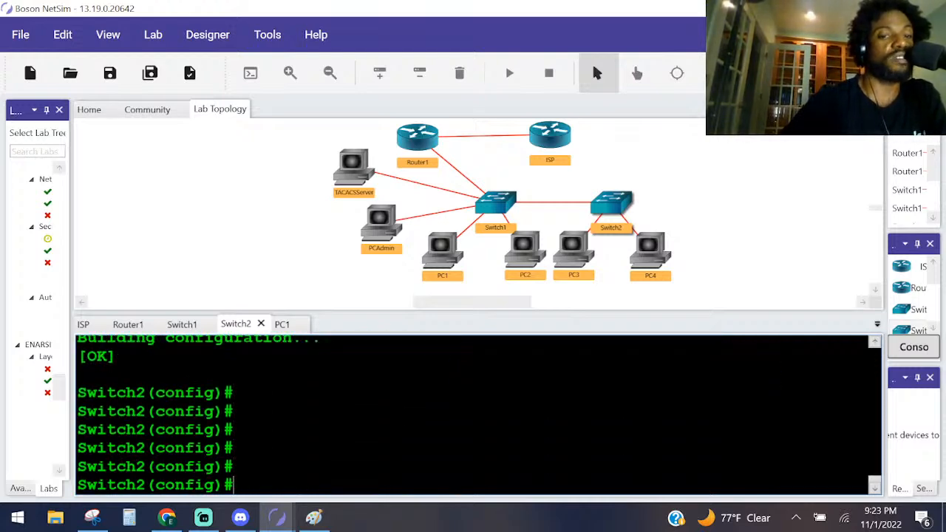
Step: Leave config mode and page through show run, which still lists the aaa_autentication login line
{"action": "key", "text": "ctrl+z"}
{"action": "type", "text": "sho run"}
{"action": "key", "text": "Return"}
{"action": "key", "text": "space"}
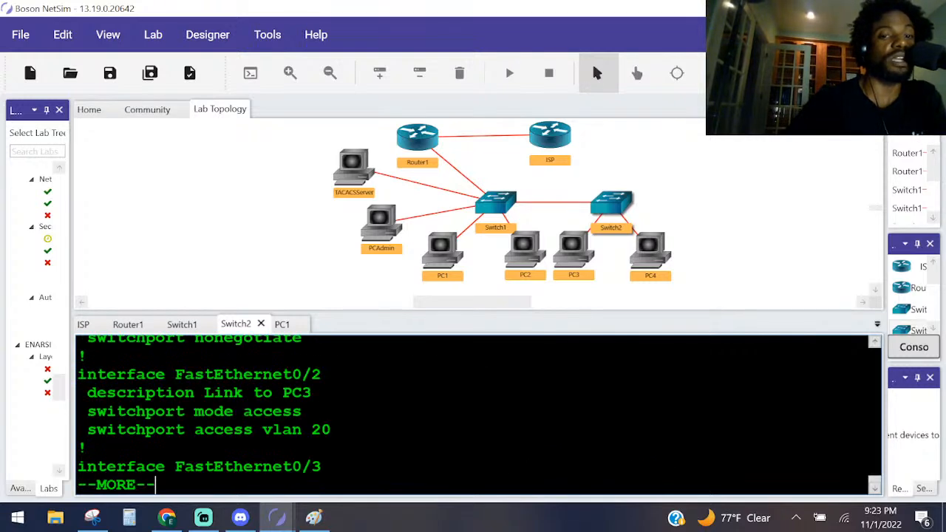
{"action": "scroll", "coordinate": [291, 392], "scroll_direction": "up", "scroll_amount": 5}
{"action": "scroll", "coordinate": [309, 391], "scroll_direction": "up", "scroll_amount": 10}
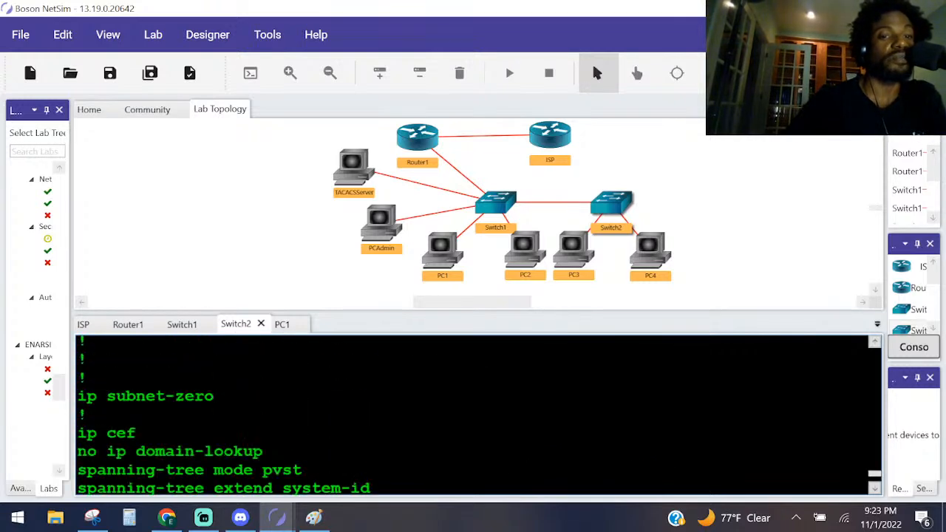
{"action": "left_click_drag", "start_coordinate": [428, 391], "coordinate": [340, 391]}
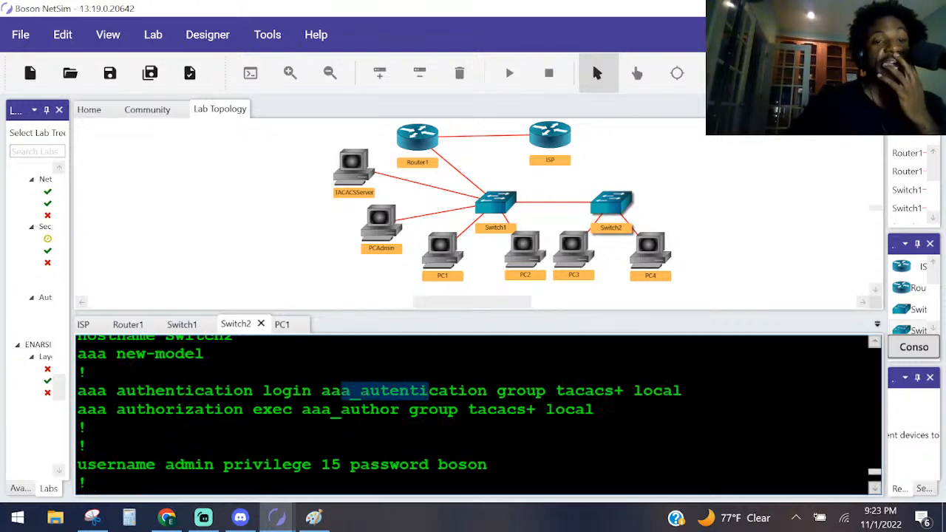
{"action": "scroll", "coordinate": [336, 392], "scroll_direction": "up", "scroll_amount": 1}
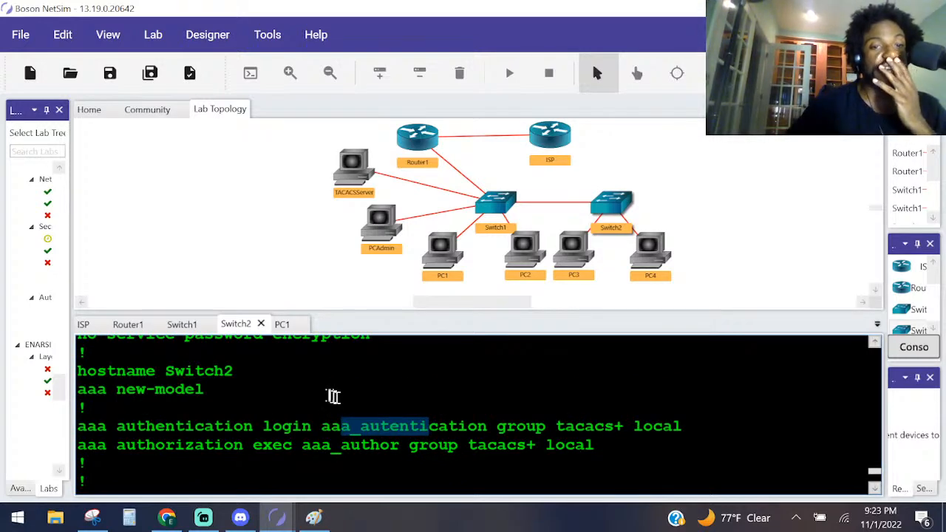
{"action": "left_click_drag", "start_coordinate": [205, 392], "coordinate": [76, 394]}
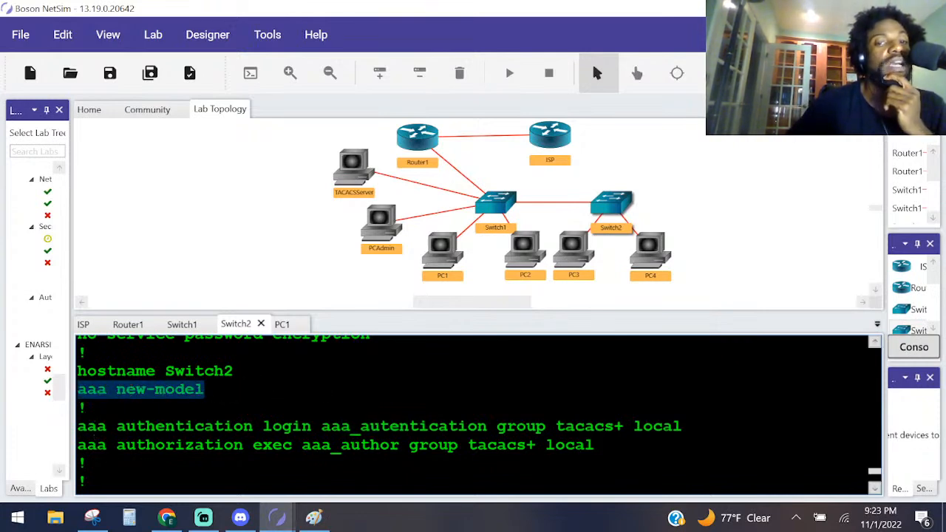
{"action": "left_click", "coordinate": [221, 439]}
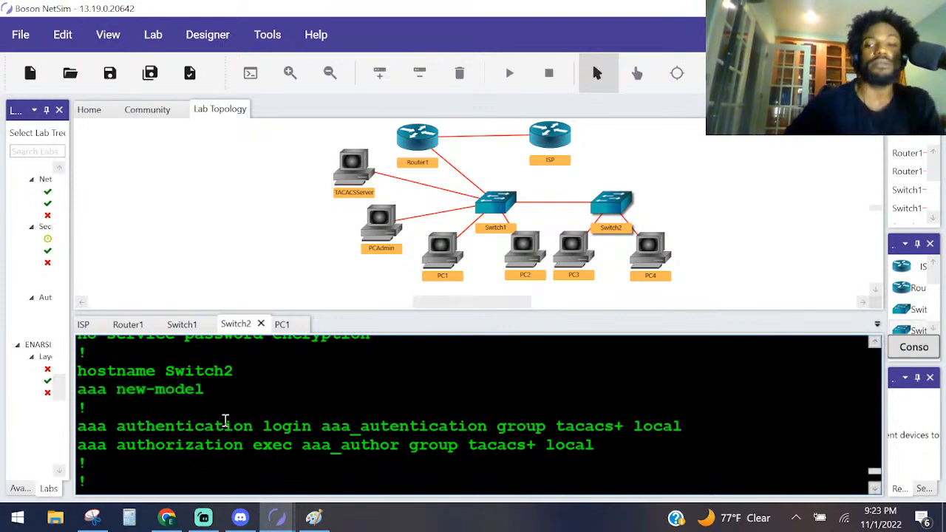
{"action": "key", "text": "space"}
{"action": "key", "text": "space"}
{"action": "key", "text": "space"}
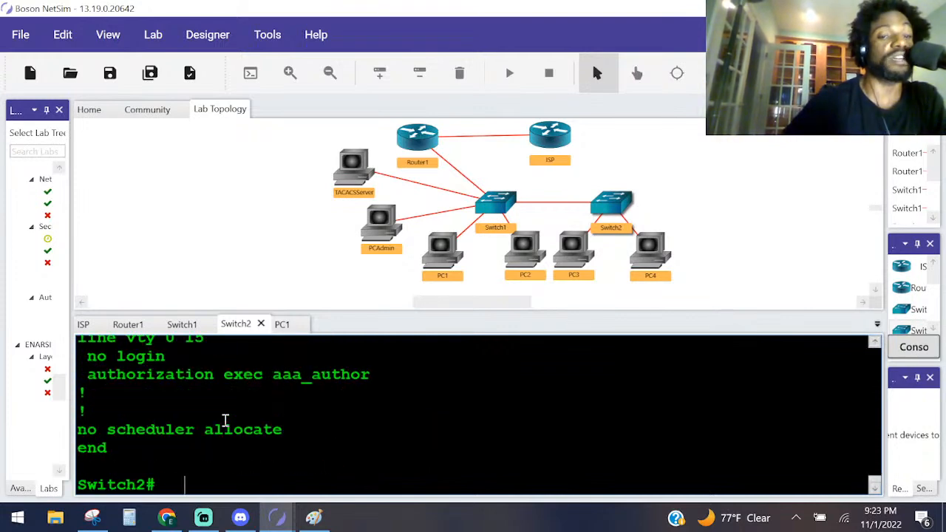
Step: Turn off AAA on Switch2 with 'no aaa new-model' and return to the Switch2# prompt
{"action": "type", "text": "conf"}
{"action": "key", "text": "Tab"}
{"action": "type", "text": "t"}
{"action": "key", "text": "Tab"}
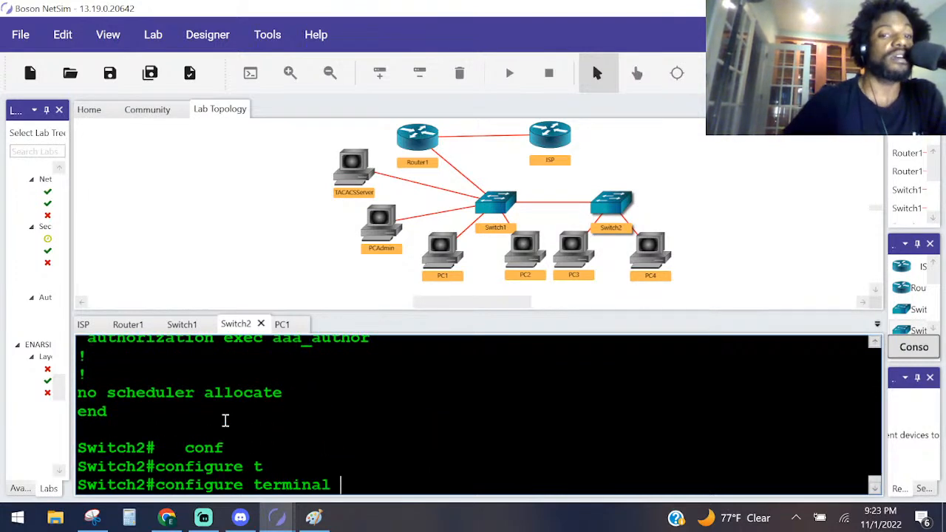
{"action": "key", "text": "Return"}
{"action": "type", "text": "no aaa"}
{"action": "key", "text": "Tab"}
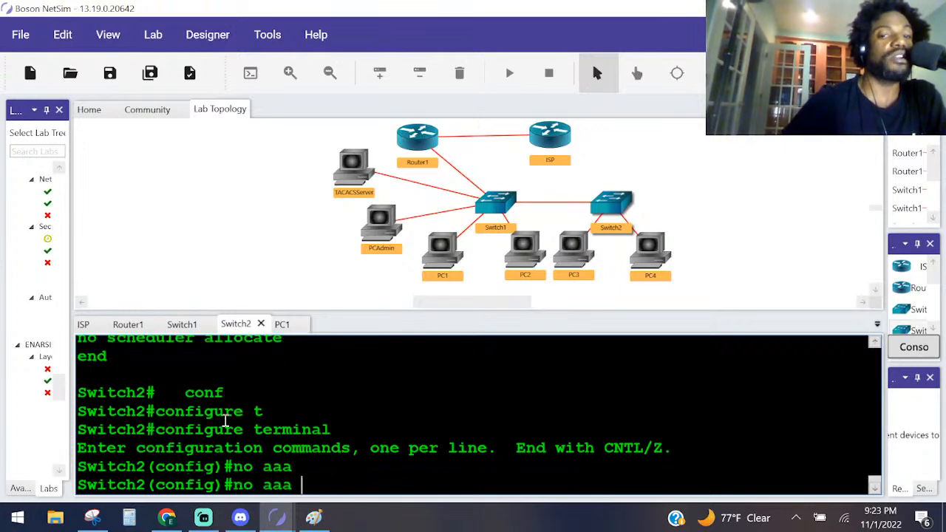
{"action": "type", "text": "ne"}
{"action": "key", "text": "Tab"}
{"action": "key", "text": "Return"}
{"action": "key", "text": "ctrl+z"}
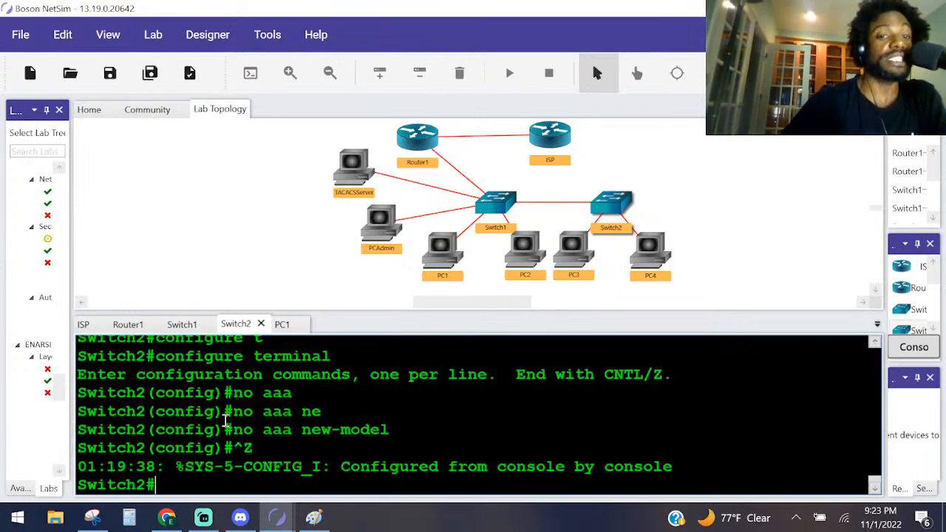
{"action": "key", "text": "Return"}
{"action": "key", "text": "Return"}
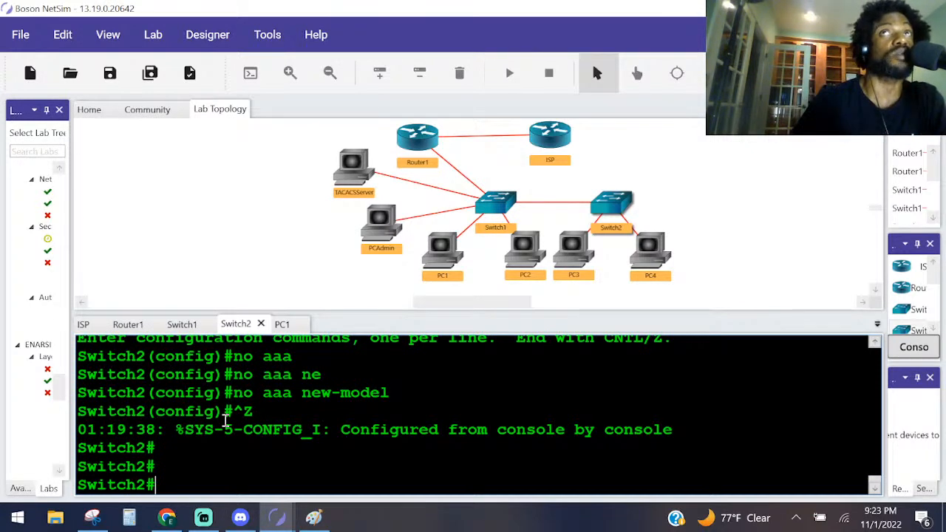
Step: List Switch2's running config again and review line vty 0 15: no login, authorization exec aaa_author
{"action": "type", "text": "sho rubn"}
{"action": "key", "text": "Return"}
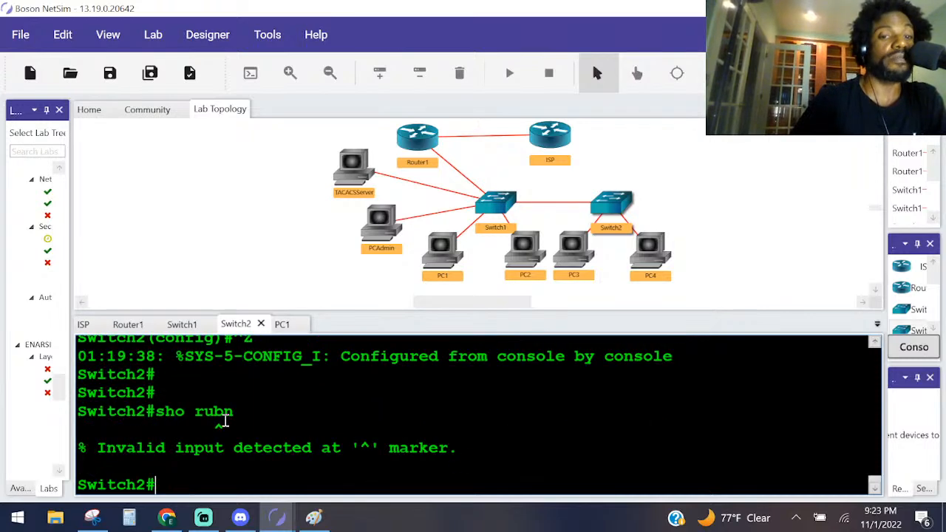
{"action": "type", "text": "sho ru"}
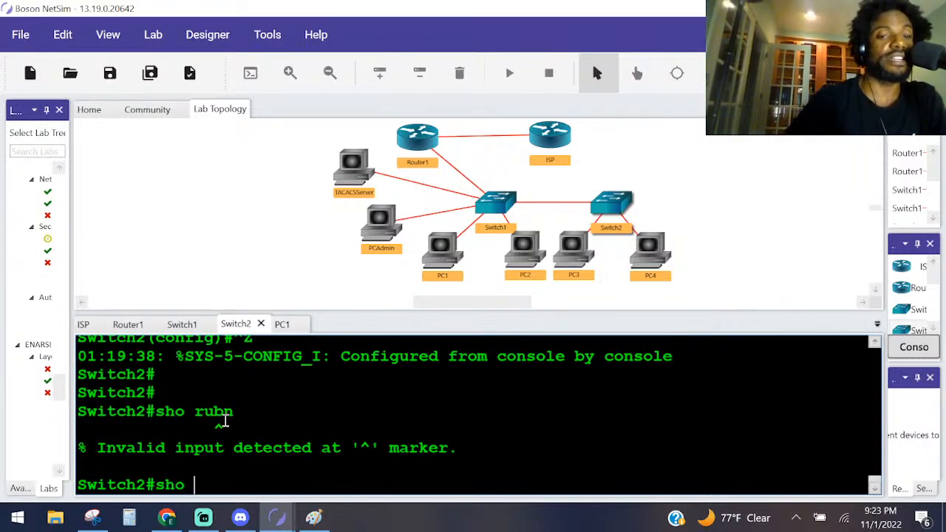
{"action": "key", "text": "Tab"}
{"action": "key", "text": "Tab"}
{"action": "key", "text": "Return"}
{"action": "key", "text": "space"}
{"action": "key", "text": "space"}
{"action": "scroll", "coordinate": [253, 419], "scroll_direction": "up", "scroll_amount": 3}
{"action": "scroll", "coordinate": [254, 419], "scroll_direction": "up", "scroll_amount": 10}
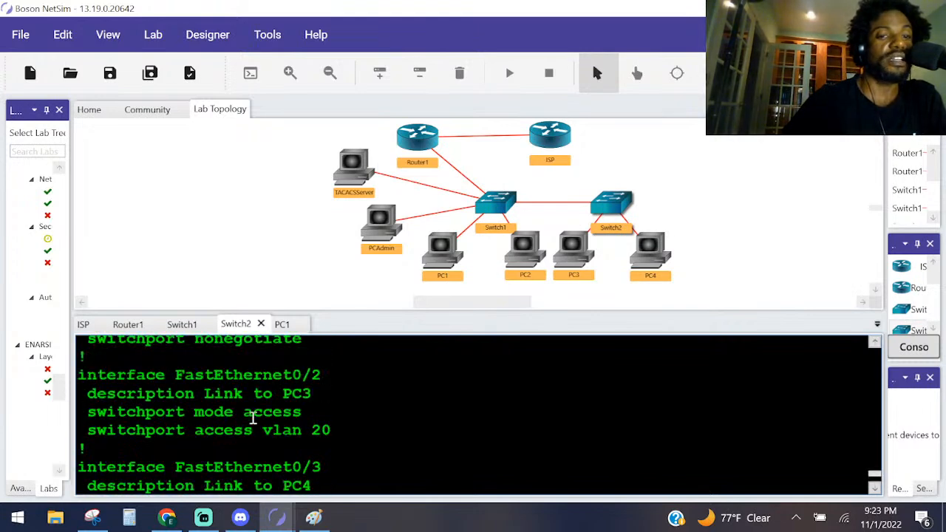
{"action": "scroll", "coordinate": [253, 419], "scroll_direction": "down", "scroll_amount": 8}
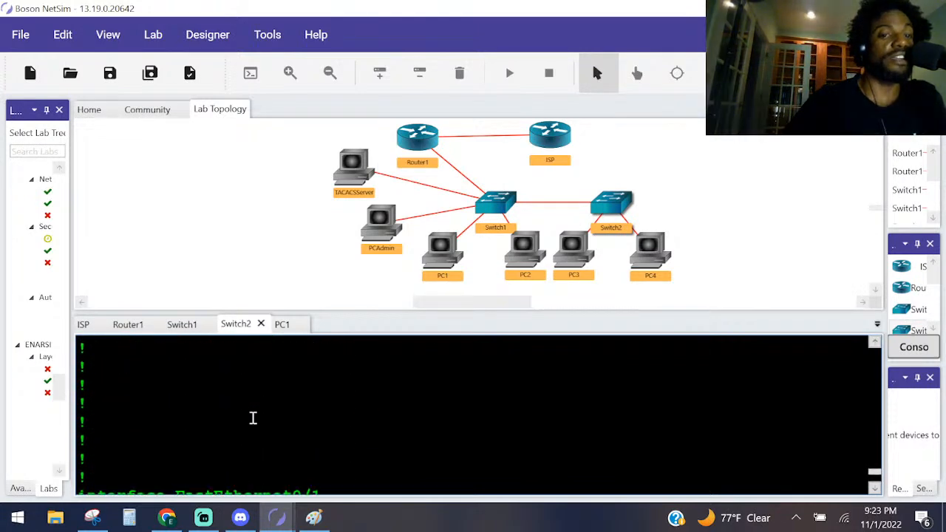
{"action": "scroll", "coordinate": [253, 419], "scroll_direction": "down", "scroll_amount": 10}
{"action": "scroll", "coordinate": [254, 419], "scroll_direction": "up", "scroll_amount": 2}
{"action": "scroll", "coordinate": [253, 419], "scroll_direction": "down", "scroll_amount": 2}
{"action": "scroll", "coordinate": [252, 419], "scroll_direction": "up", "scroll_amount": 4}
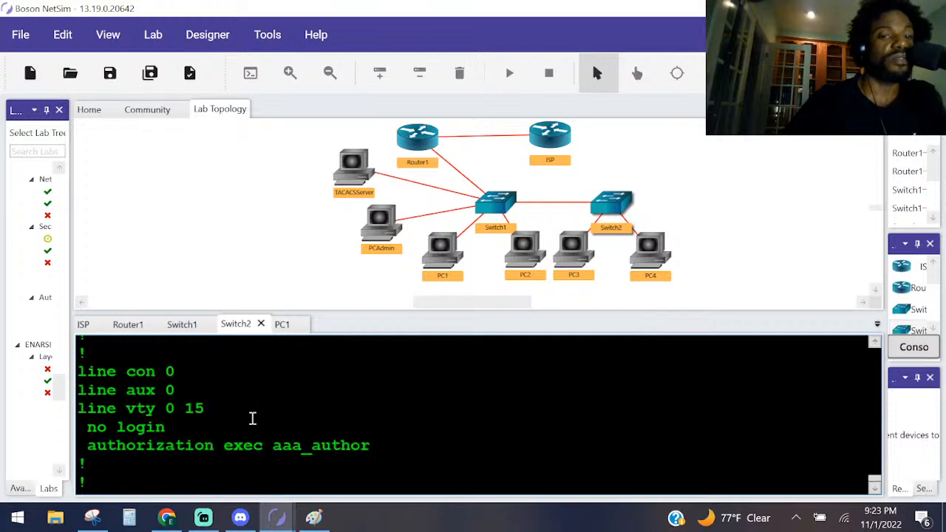
{"action": "left_click_drag", "start_coordinate": [167, 427], "coordinate": [94, 428]}
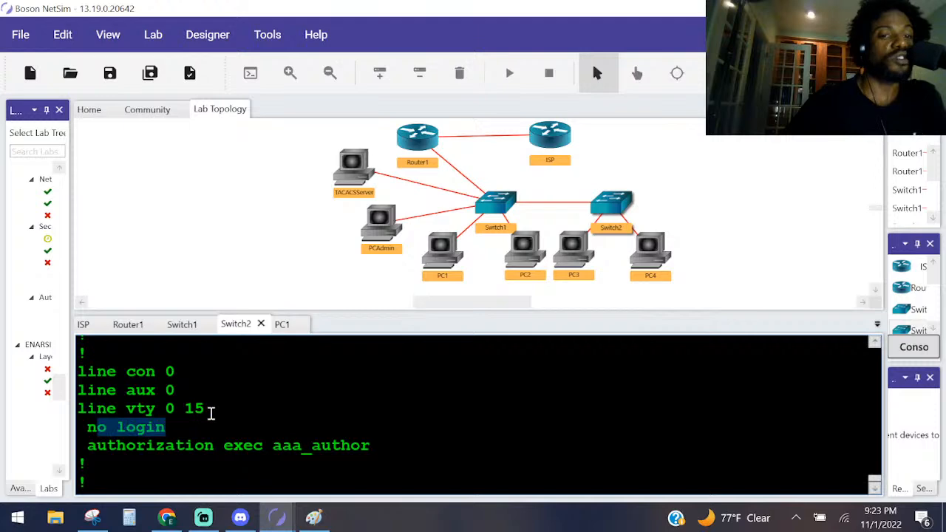
{"action": "scroll", "coordinate": [211, 414], "scroll_direction": "up", "scroll_amount": 3}
{"action": "scroll", "coordinate": [211, 414], "scroll_direction": "up", "scroll_amount": 12}
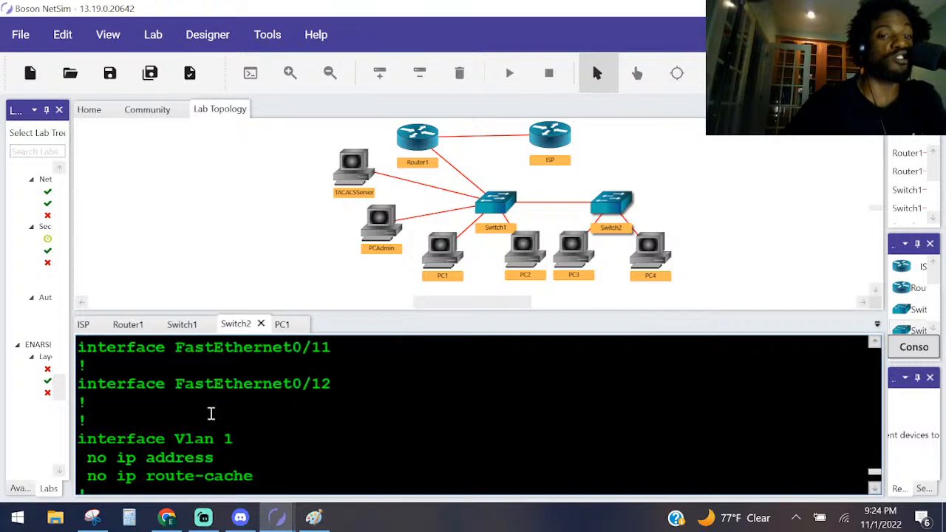
{"action": "scroll", "coordinate": [211, 413], "scroll_direction": "up", "scroll_amount": 12}
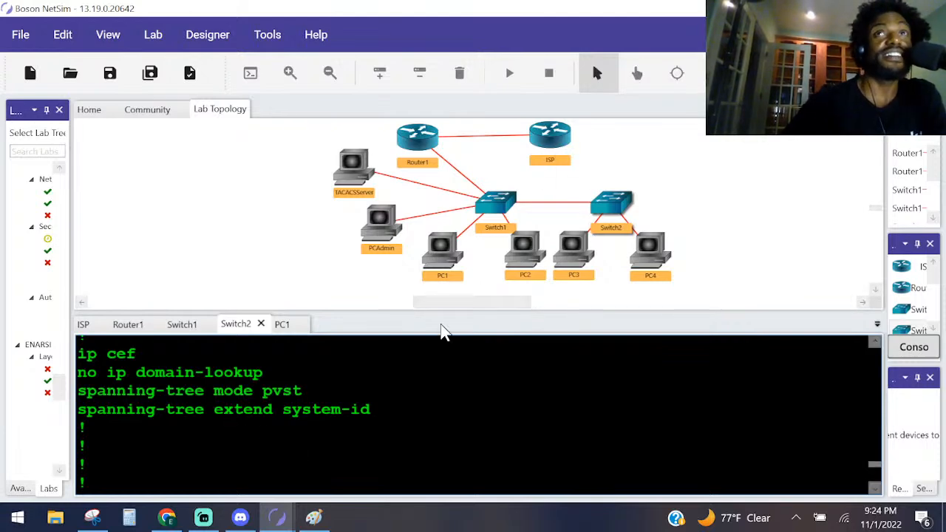
{"action": "scroll", "coordinate": [228, 426], "scroll_direction": "down", "scroll_amount": 10}
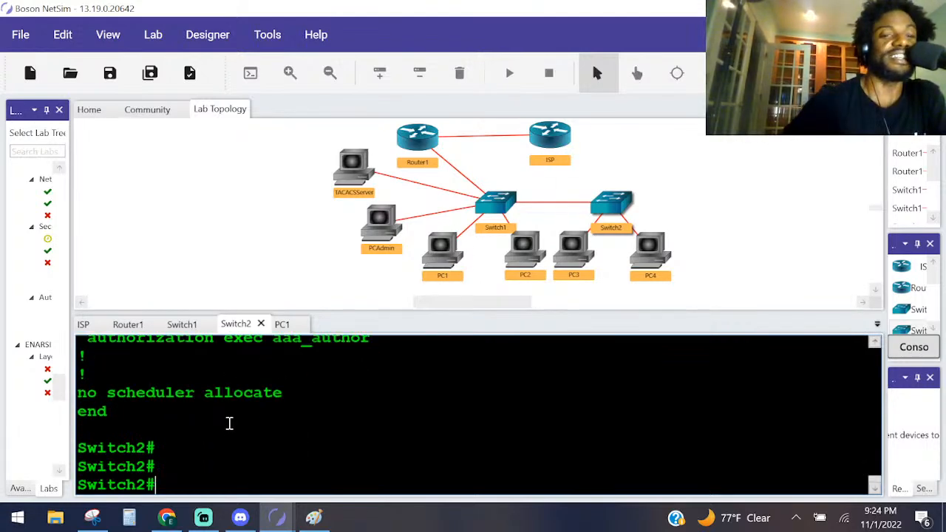
Step: Enter global configuration on Switch2 and re-enable aaa new-model
{"action": "type", "text": "conf"}
{"action": "key", "text": "Tab"}
{"action": "type", "text": "t"}
{"action": "key", "text": "Tab"}
{"action": "key", "text": "Return"}
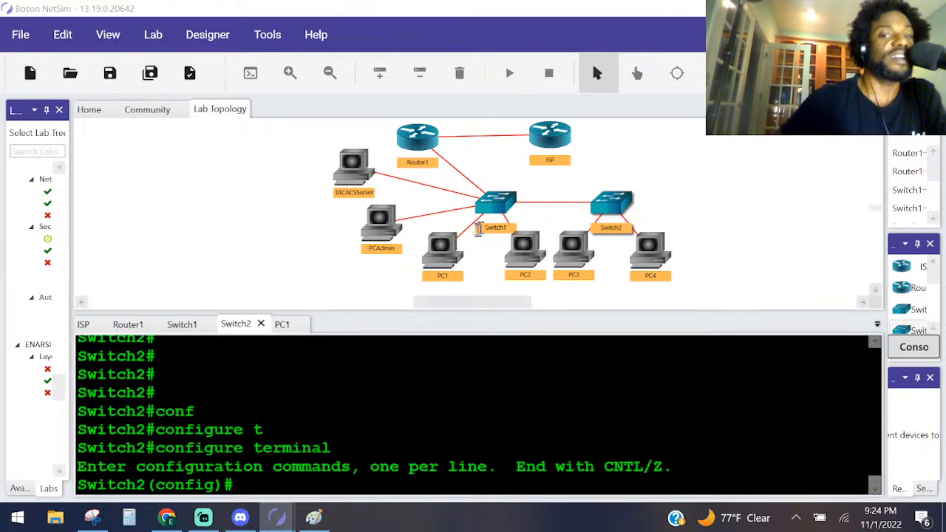
{"action": "type", "text": "aaa"}
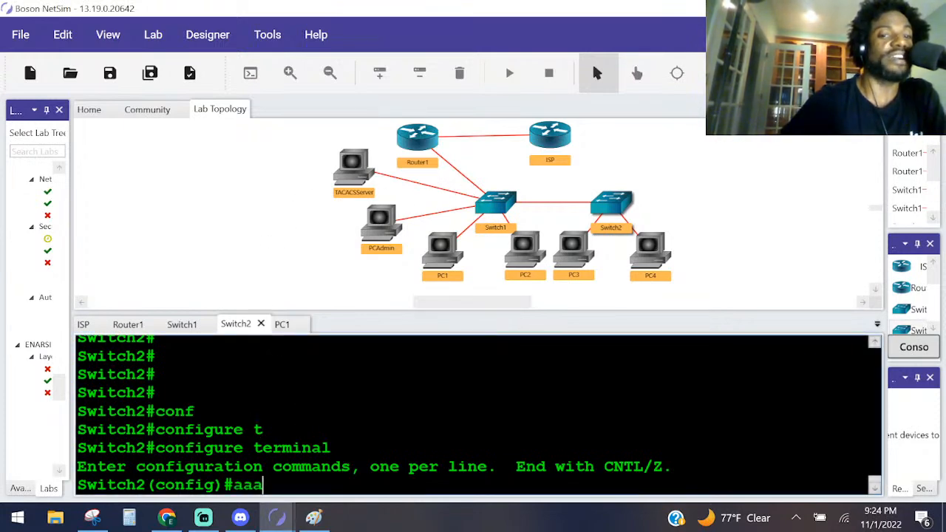
{"action": "key", "text": "Tab"}
{"action": "type", "text": "ne"}
{"action": "key", "text": "Tab"}
{"action": "key", "text": "Return"}
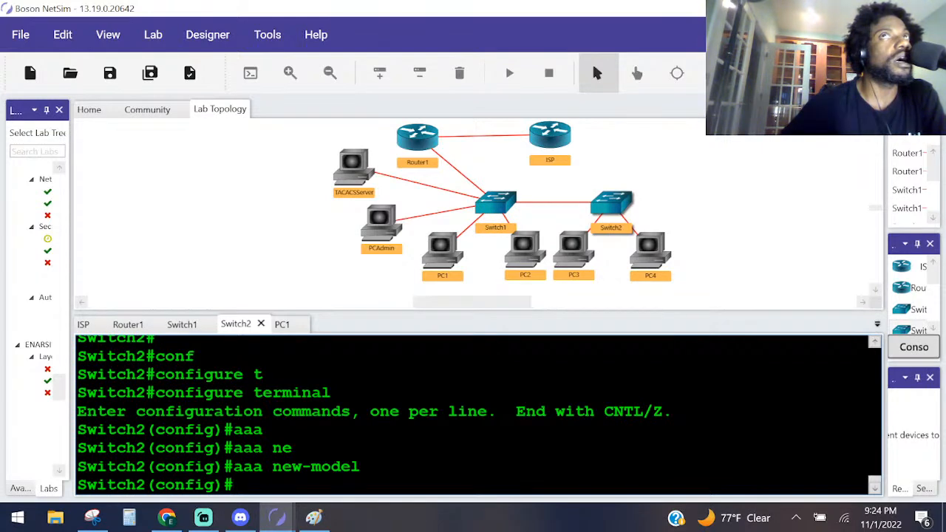
Step: Recall the earlier aaa authentication login command from the command history
{"action": "type", "text": "l"}
{"action": "key", "text": "Up"}
{"action": "key", "text": "Up"}
{"action": "key", "text": "Up"}
{"action": "key", "text": "Up"}
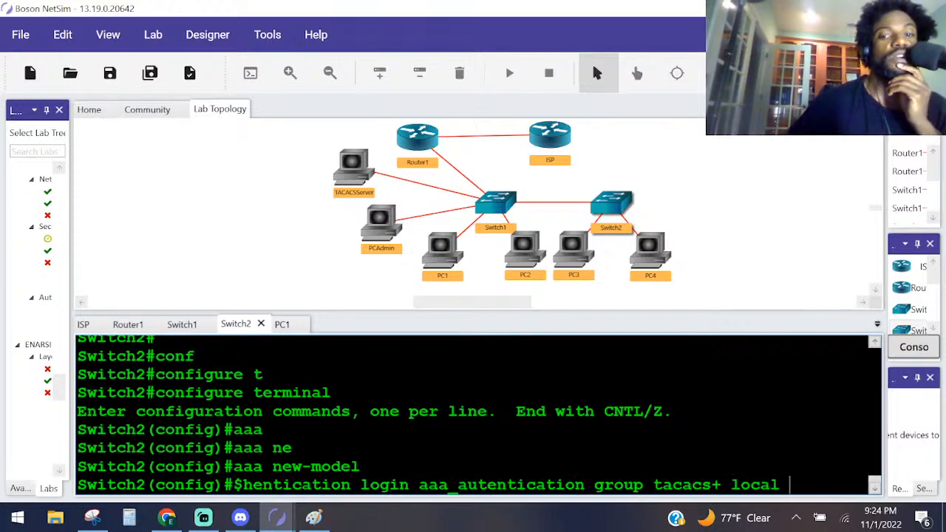
{"action": "key", "text": "Up"}
{"action": "key", "text": "Up"}
{"action": "key", "text": "Down"}
{"action": "key", "text": "Up"}
{"action": "key", "text": "Up"}
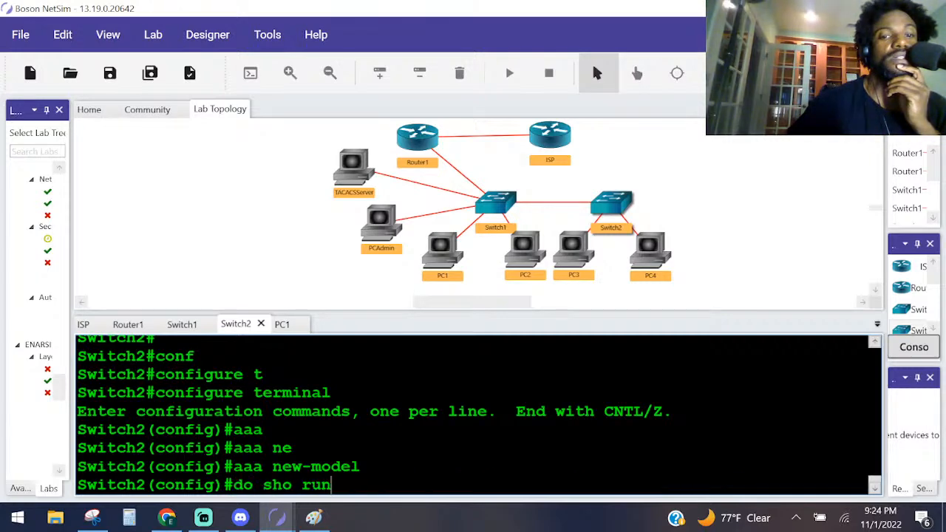
{"action": "key", "text": "Down"}
{"action": "key", "text": "Down"}
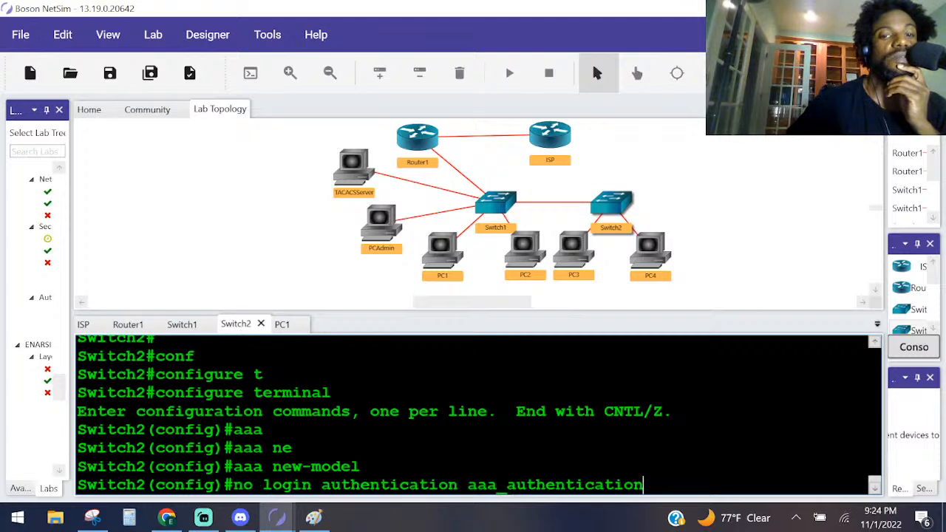
{"action": "key", "text": "Up"}
{"action": "key", "text": "Down"}
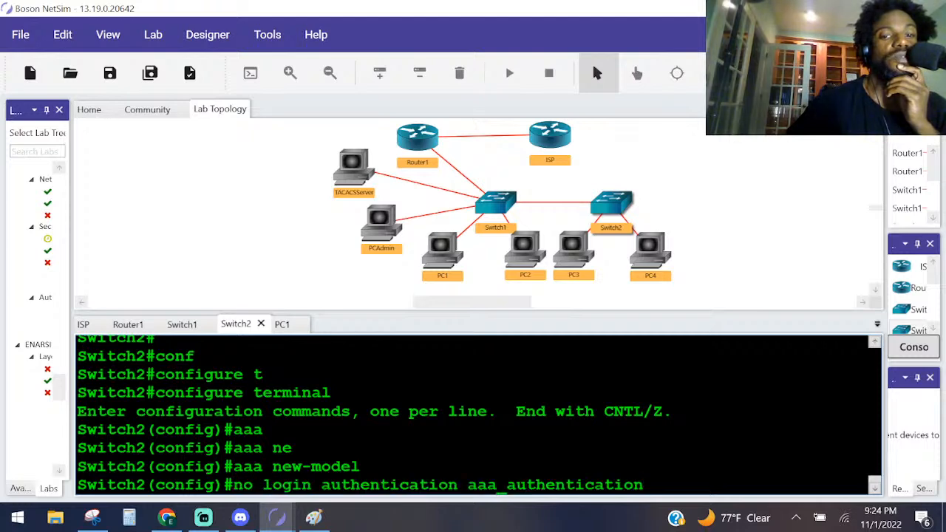
{"action": "key", "text": "Down"}
Step: Fix the list name typo and drop the leading no to apply aaa authentication login aaa_authentication group tacacs+ local
{"action": "key", "text": "Left"}
{"action": "key", "text": "Left"}
{"action": "key", "text": "Left"}
{"action": "key", "text": "Left"}
{"action": "key", "text": "Left"}
{"action": "key", "text": "Left"}
{"action": "key", "text": "Left"}
{"action": "key", "text": "Left"}
{"action": "key", "text": "Left"}
{"action": "key", "text": "Left"}
{"action": "key", "text": "Left"}
{"action": "key", "text": "Left"}
{"action": "key", "text": "Left"}
{"action": "key", "text": "Left"}
{"action": "key", "text": "Left"}
{"action": "key", "text": "Left"}
{"action": "key", "text": "Left"}
{"action": "key", "text": "Left"}
{"action": "key", "text": "Left"}
{"action": "key", "text": "Left"}
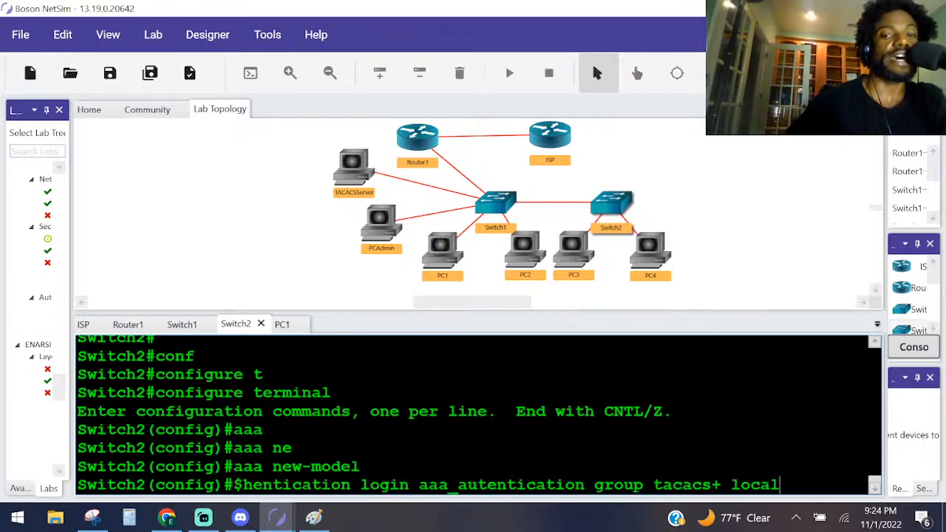
{"action": "key", "text": "Left"}
{"action": "key", "text": "Left"}
{"action": "key", "text": "Left"}
{"action": "key", "text": "Left"}
{"action": "key", "text": "Left"}
{"action": "key", "text": "Left"}
{"action": "key", "text": "Left"}
{"action": "key", "text": "Left"}
{"action": "key", "text": "Left"}
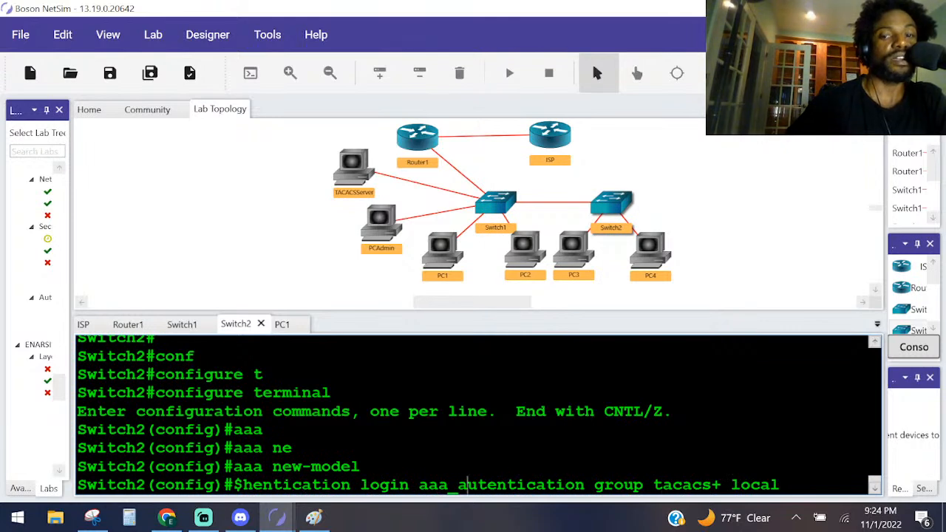
{"action": "type", "text": "h"}
{"action": "key", "text": "Left"}
{"action": "key", "text": "Left"}
{"action": "key", "text": "Left"}
{"action": "key", "text": "Left"}
{"action": "key", "text": "Left"}
{"action": "key", "text": "Left"}
{"action": "key", "text": "Left"}
{"action": "key", "text": "Left"}
{"action": "key", "text": "Left"}
{"action": "key", "text": "Left"}
{"action": "key", "text": "Left"}
{"action": "key", "text": "Left"}
{"action": "key", "text": "Left"}
{"action": "key", "text": "Left"}
{"action": "key", "text": "Left"}
{"action": "key", "text": "Left"}
{"action": "key", "text": "Left"}
{"action": "key", "text": "Left"}
{"action": "key", "text": "Left"}
{"action": "key", "text": "Left"}
{"action": "key", "text": "Left"}
{"action": "key", "text": "Left"}
{"action": "key", "text": "Left"}
{"action": "key", "text": "Left"}
{"action": "key", "text": "Left"}
{"action": "key", "text": "Left"}
{"action": "key", "text": "Right"}
{"action": "key", "text": "Right"}
{"action": "key", "text": "Right"}
{"action": "key", "text": "Left"}
{"action": "key", "text": "BackSpace"}
{"action": "key", "text": "BackSpace"}
{"action": "key", "text": "BackSpace"}
{"action": "key", "text": "Right"}
{"action": "key", "text": "Right"}
{"action": "key", "text": "Right"}
{"action": "key", "text": "Right"}
{"action": "key", "text": "Right"}
{"action": "key", "text": "Right"}
{"action": "key", "text": "Return"}
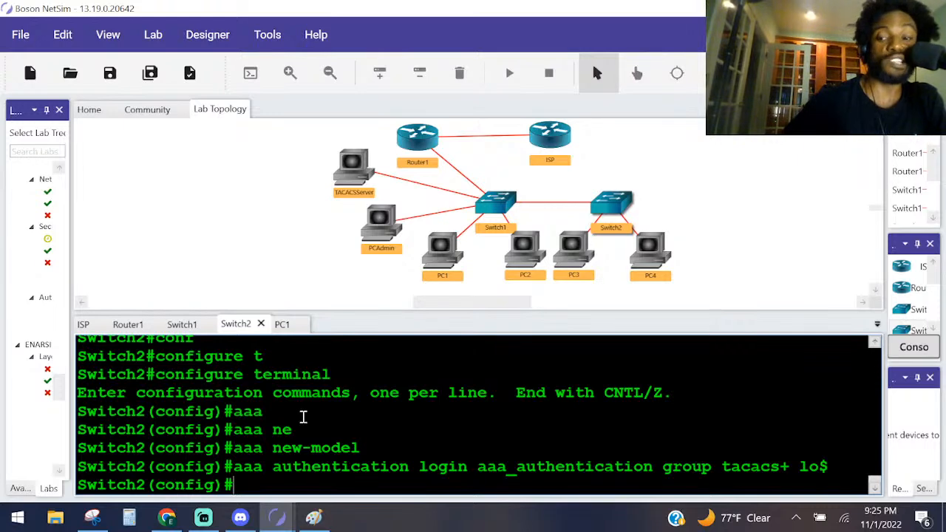
{"action": "scroll", "coordinate": [325, 413], "scroll_direction": "up", "scroll_amount": 4}
{"action": "scroll", "coordinate": [333, 407], "scroll_direction": "down", "scroll_amount": 2}
{"action": "scroll", "coordinate": [335, 401], "scroll_direction": "up", "scroll_amount": 5}
{"action": "scroll", "coordinate": [337, 401], "scroll_direction": "up", "scroll_amount": 12}
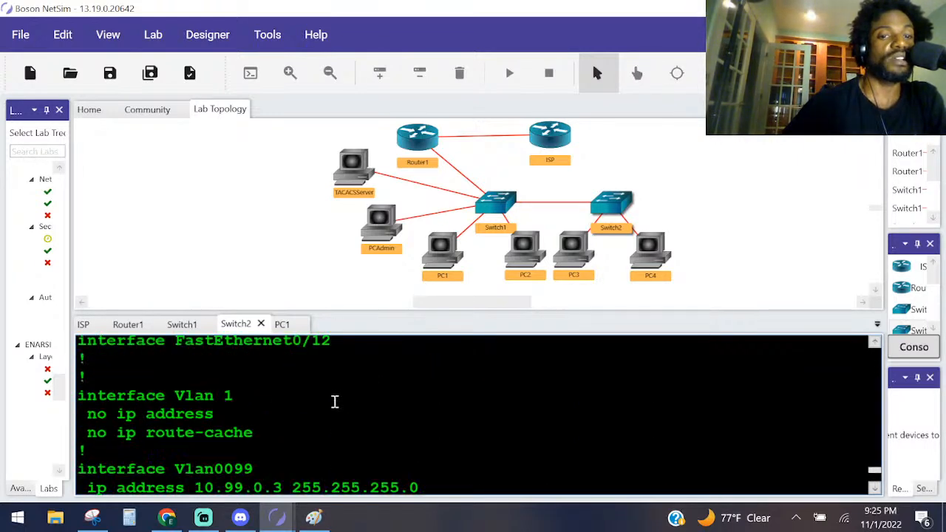
{"action": "scroll", "coordinate": [335, 402], "scroll_direction": "up", "scroll_amount": 12}
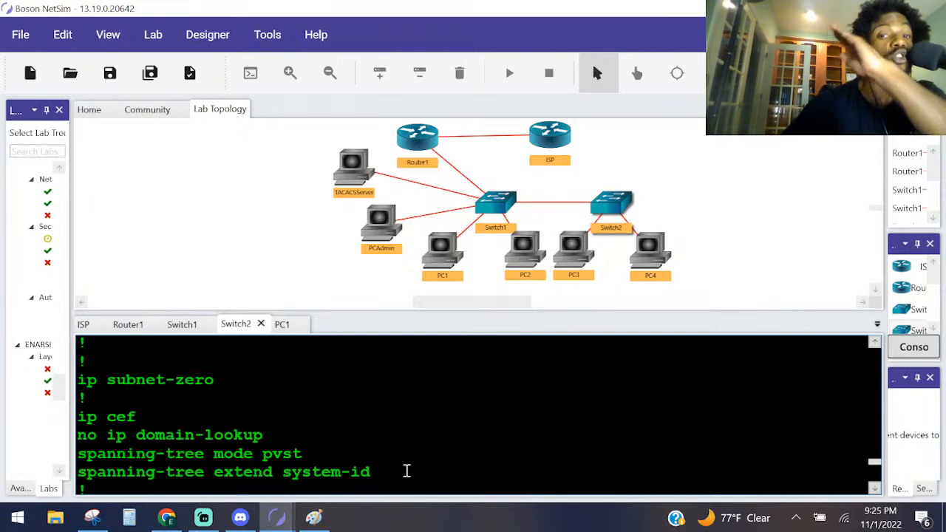
{"action": "scroll", "coordinate": [247, 433], "scroll_direction": "down", "scroll_amount": 12}
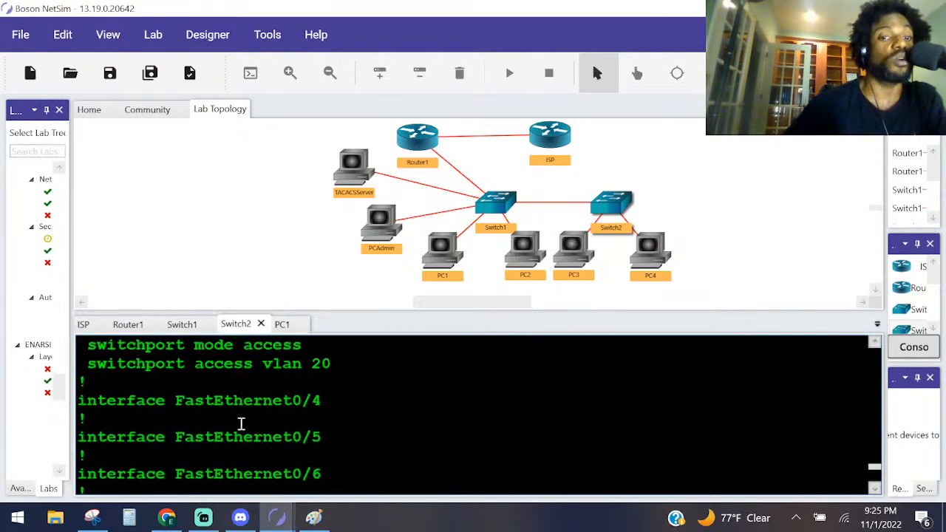
{"action": "scroll", "coordinate": [241, 423], "scroll_direction": "down", "scroll_amount": 20}
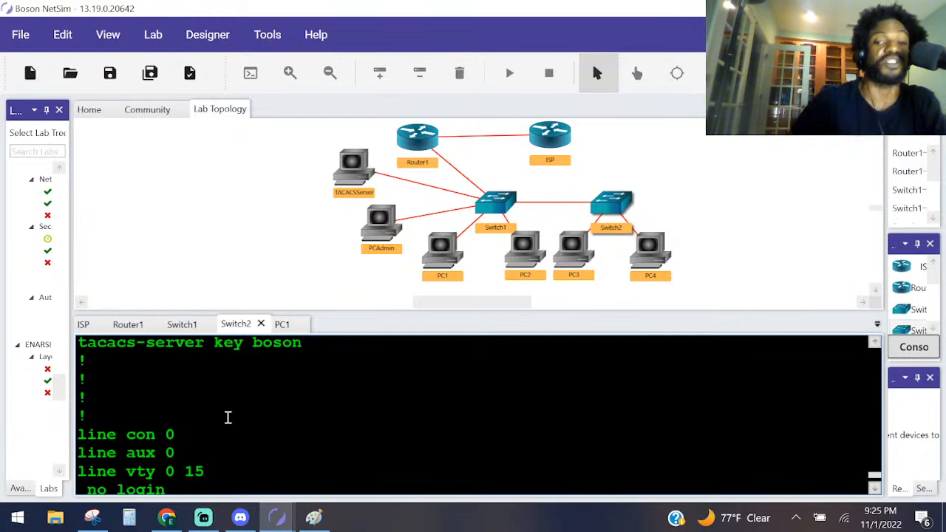
{"action": "scroll", "coordinate": [227, 417], "scroll_direction": "down", "scroll_amount": 10}
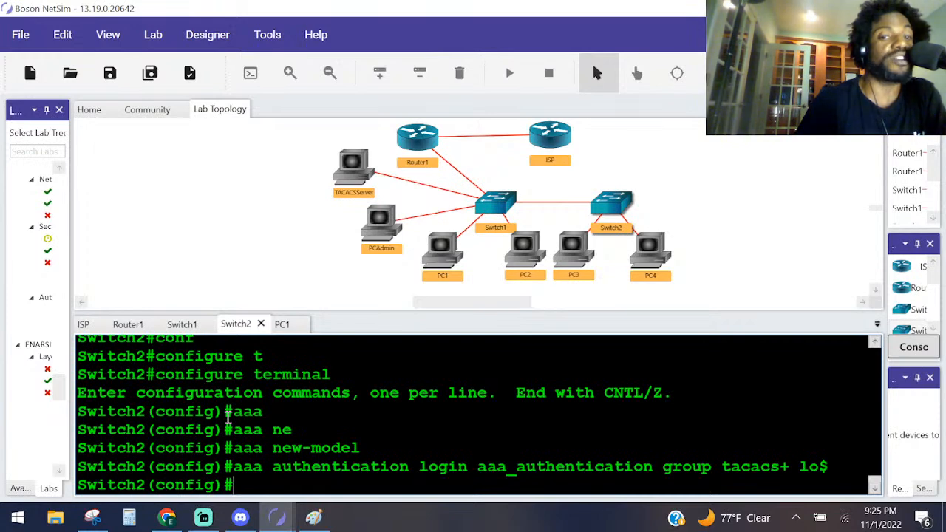
Step: Apply aaa authorization exec aaa_author group tacacs+ local on Switch2
{"action": "type", "text": "aaa"}
{"action": "key", "text": "Tab"}
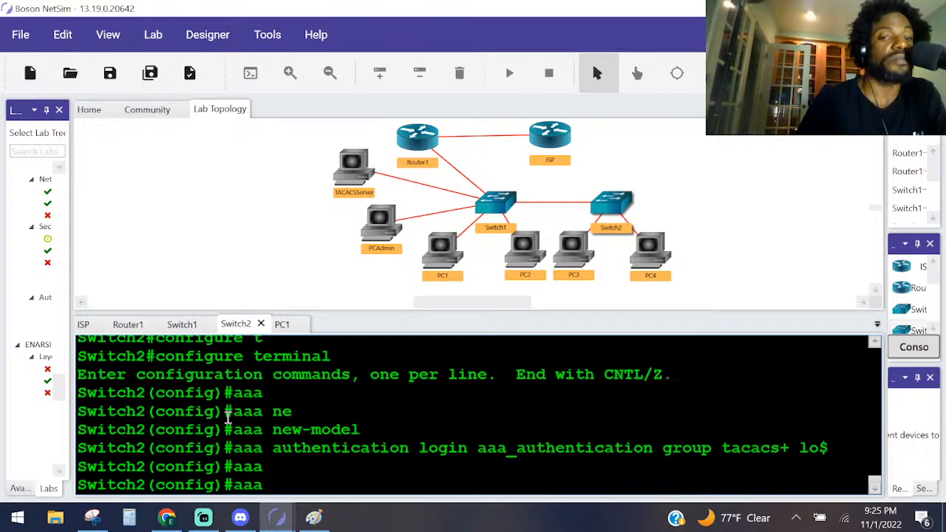
{"action": "type", "text": "author"}
{"action": "key", "text": "Tab"}
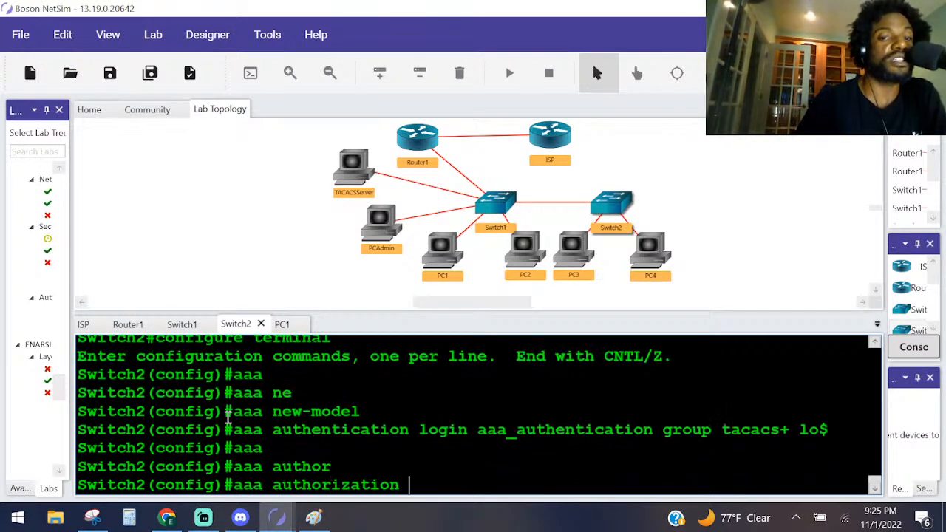
{"action": "type", "text": "?e"}
{"action": "key", "text": "Tab"}
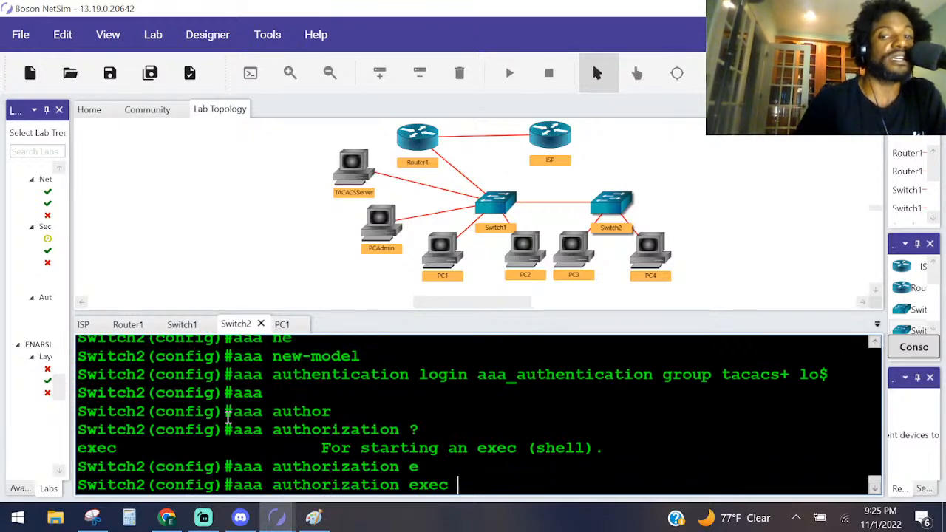
{"action": "type", "text": "?a"}
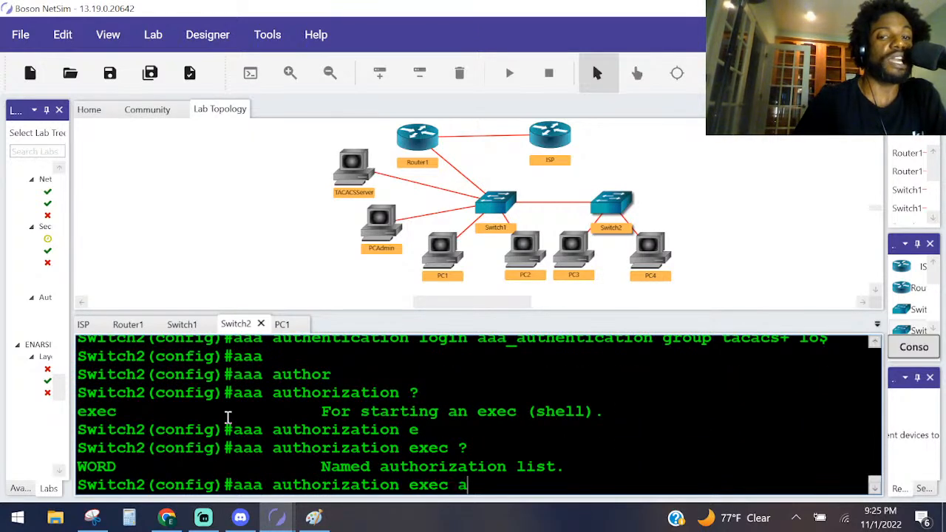
{"action": "type", "text": "aa_author ?"}
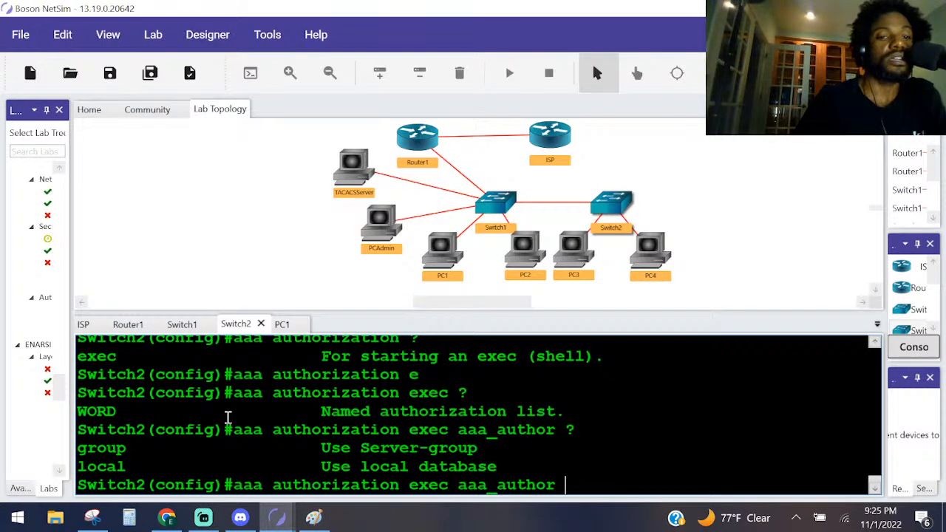
{"action": "type", "text": "g"}
{"action": "key", "text": "Tab"}
{"action": "type", "text": "ta"}
{"action": "key", "text": "Tab"}
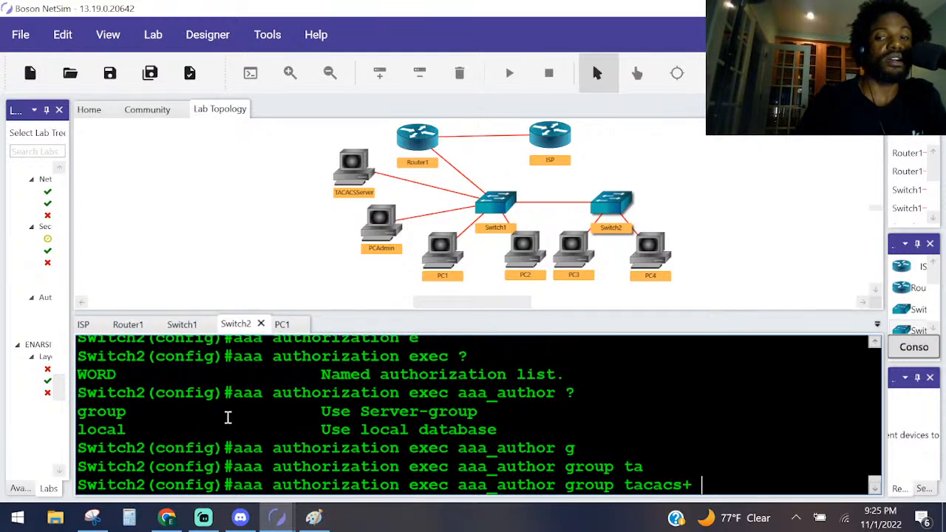
{"action": "type", "text": "?"}
{"action": "type", "text": "lo"}
{"action": "key", "text": "Tab"}
{"action": "type", "text": "?"}
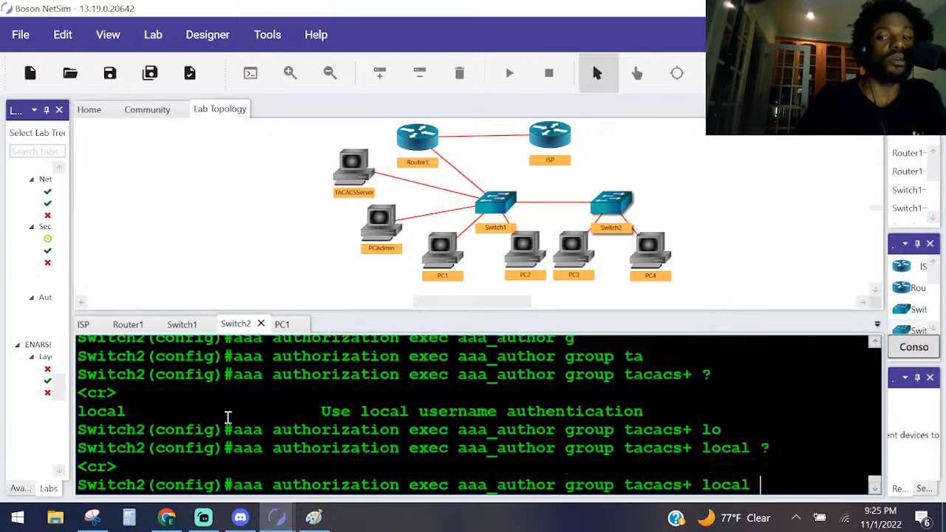
{"action": "key", "text": "Return"}
Step: Type line vty 0 15 at the global config prompt
{"action": "type", "text": "lin"}
{"action": "key", "text": "Tab"}
{"action": "type", "text": "v"}
{"action": "key", "text": "Tab"}
{"action": "type", "text": "0 15"}
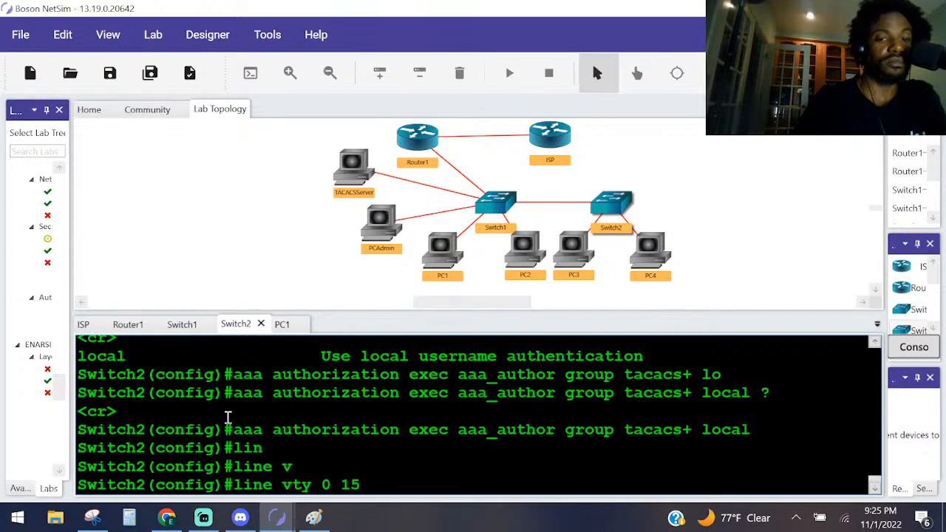
Step: Enter line vty 0 15 and set login authentication aaa_authentication
{"action": "key", "text": "Return"}
{"action": "type", "text": "aaa"}
{"action": "key", "text": "BackSpace"}
{"action": "key", "text": "BackSpace"}
{"action": "key", "text": "BackSpace"}
{"action": "type", "text": "logi"}
{"action": "key", "text": "Tab"}
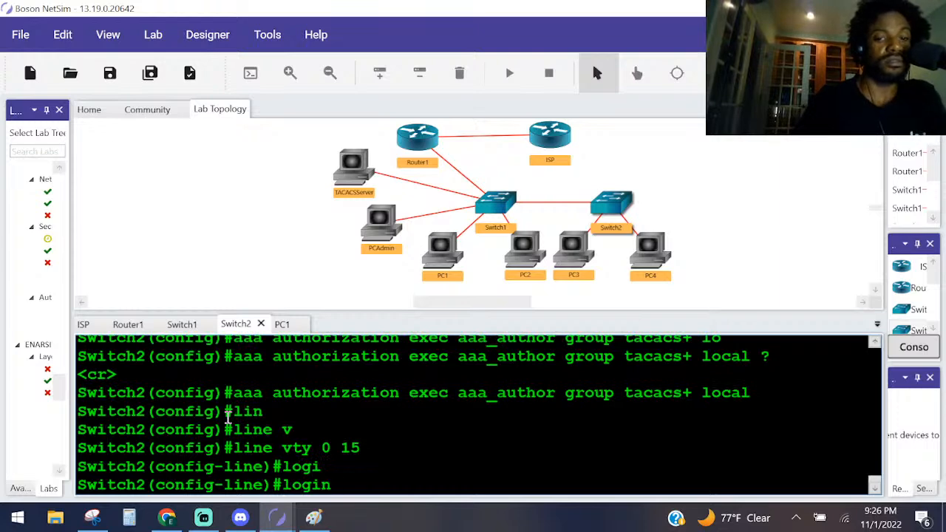
{"action": "type", "text": "?"}
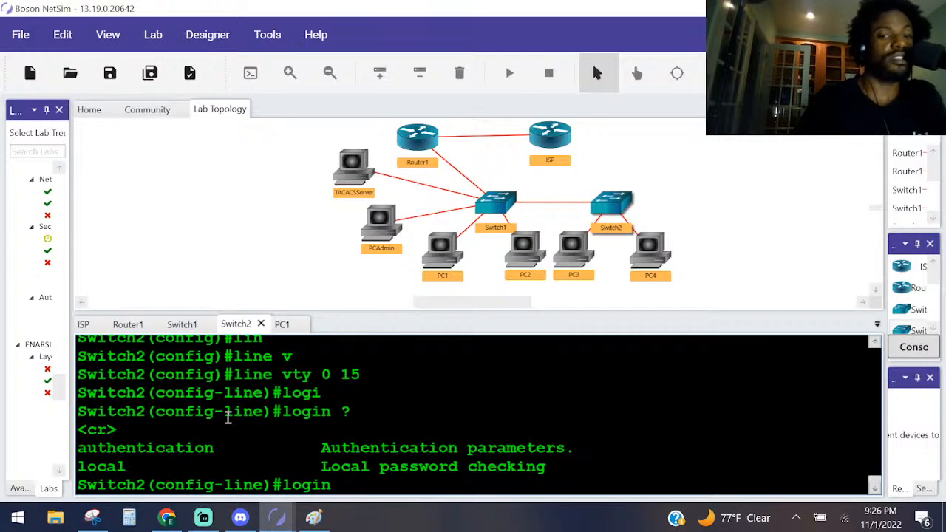
{"action": "type", "text": "au"}
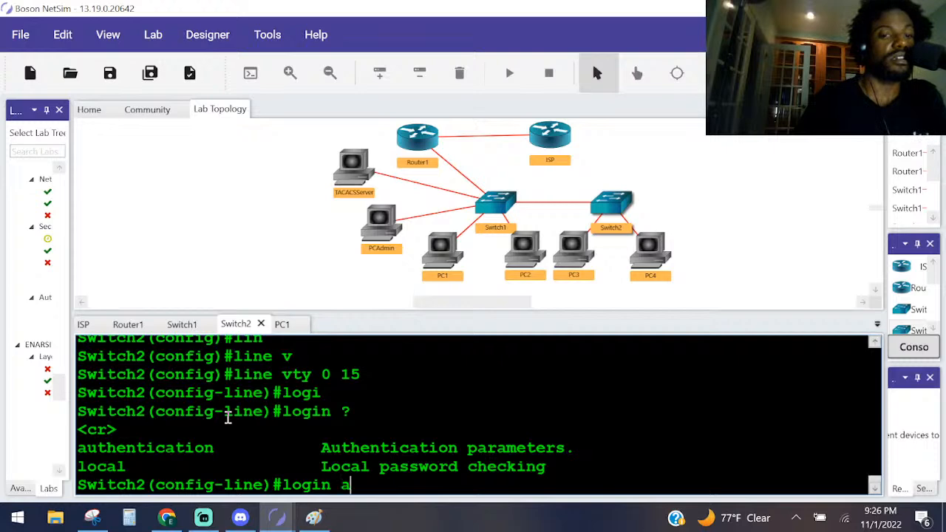
{"action": "key", "text": "Tab"}
{"action": "type", "text": "?"}
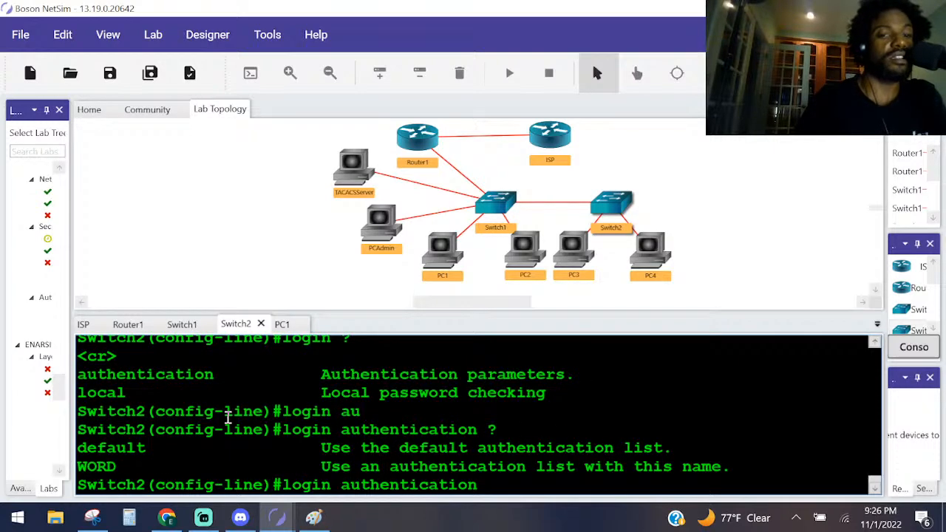
{"action": "type", "text": "aaa_authe"}
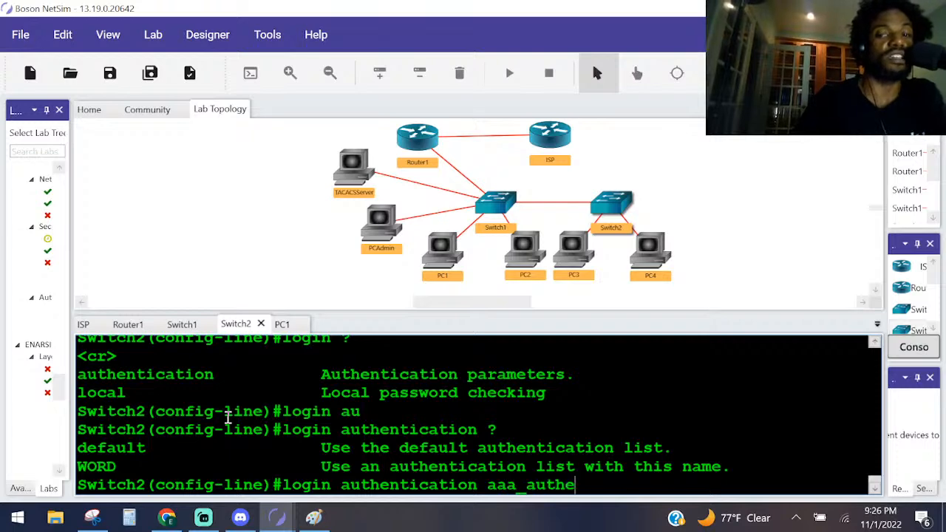
{"action": "type", "text": "ntication ?"}
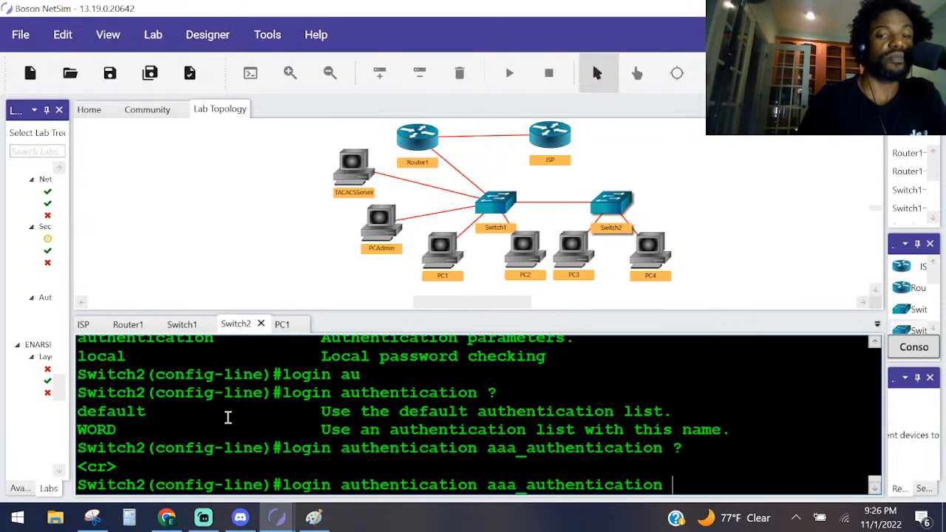
{"action": "key", "text": "Return"}
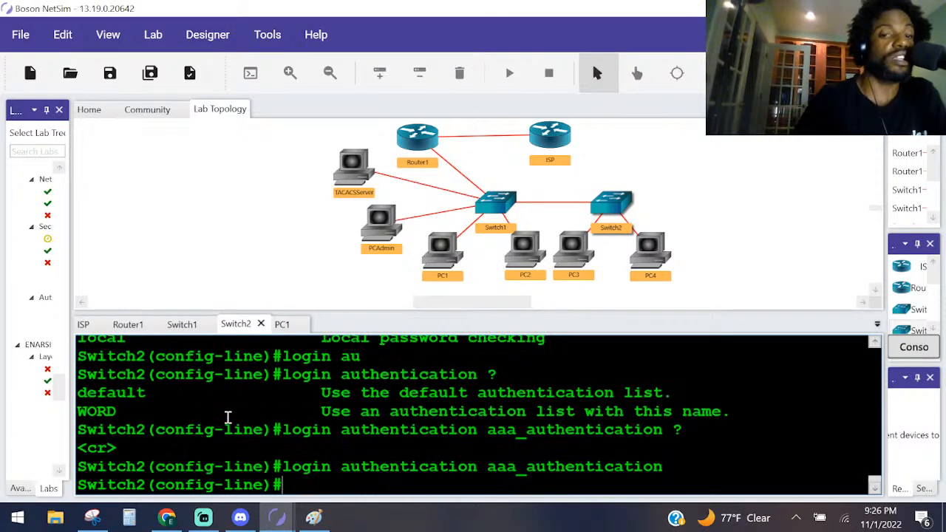
Step: Set authorization exec aaa_author on the VTY lines and exit configuration mode
{"action": "type", "text": "authori"}
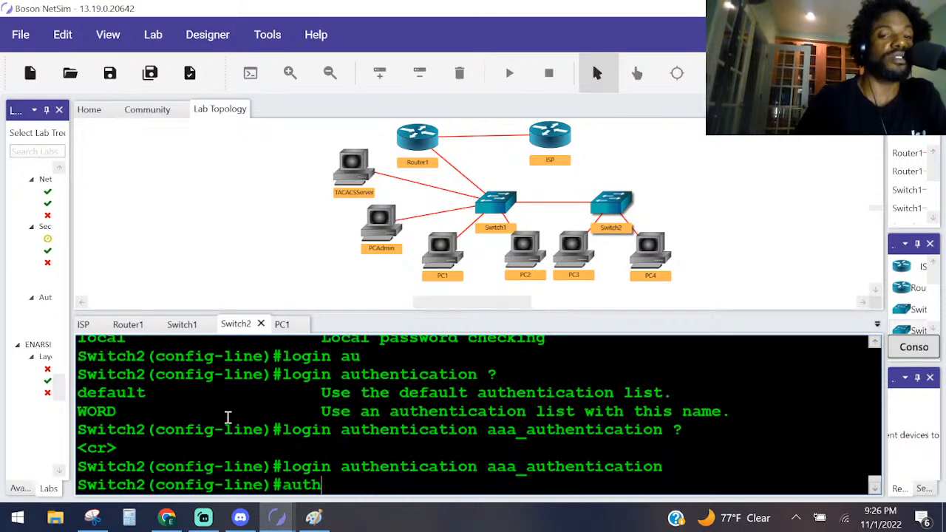
{"action": "key", "text": "Tab"}
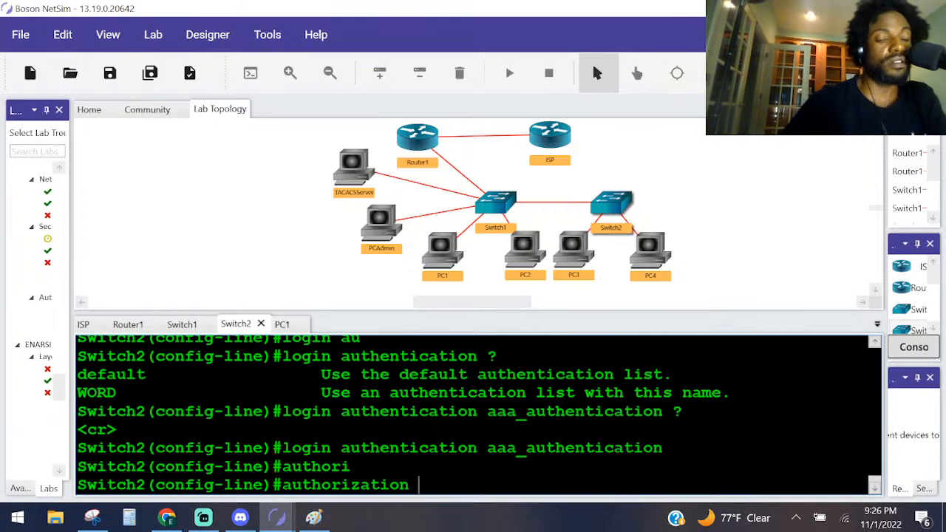
{"action": "type", "text": "?"}
{"action": "type", "text": "e"}
{"action": "key", "text": "Tab"}
{"action": "type", "text": "?"}
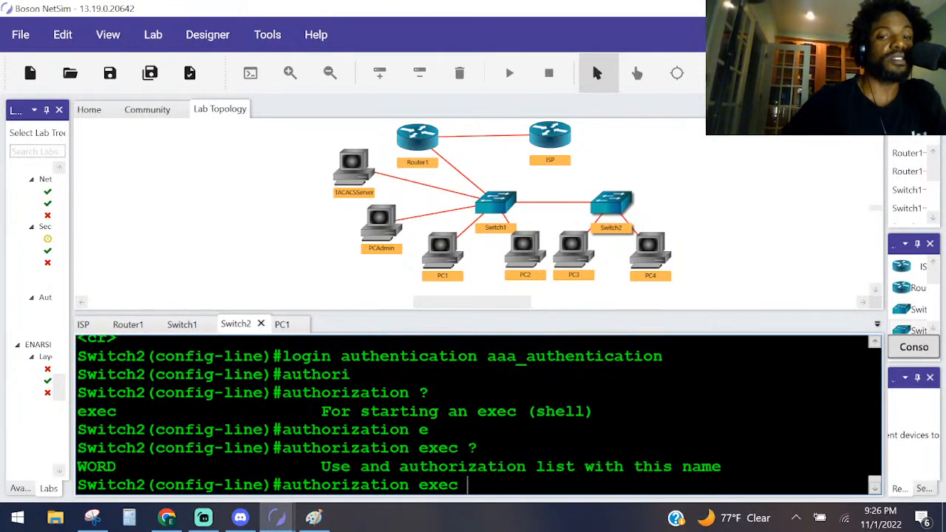
{"action": "type", "text": "aaa"}
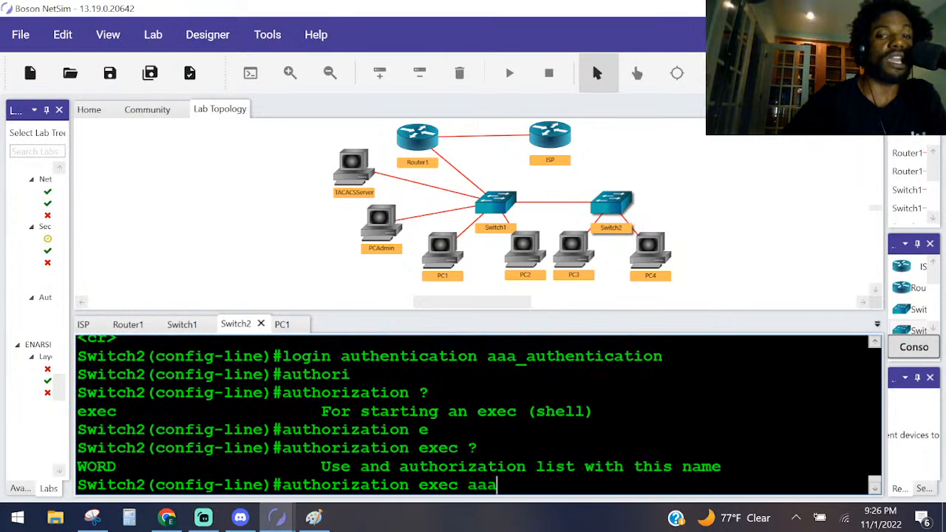
{"action": "type", "text": "_author ?"}
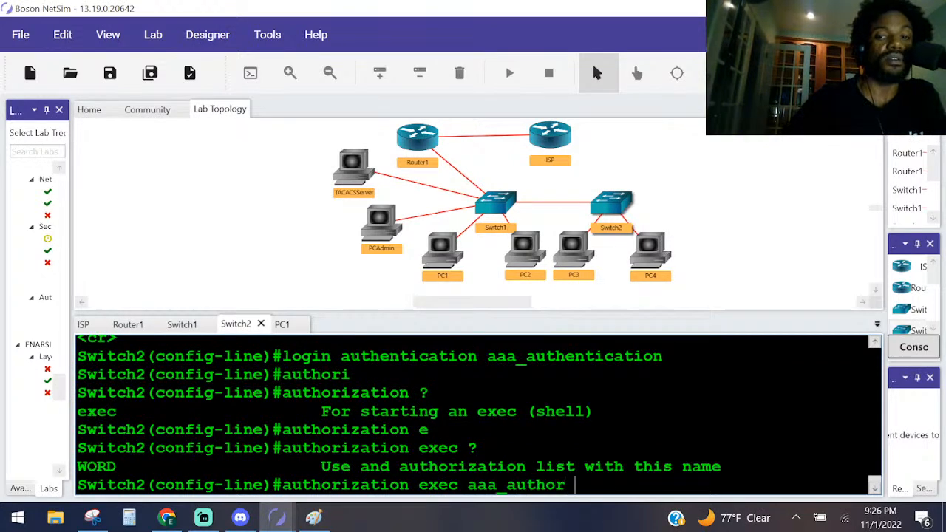
{"action": "key", "text": "Return"}
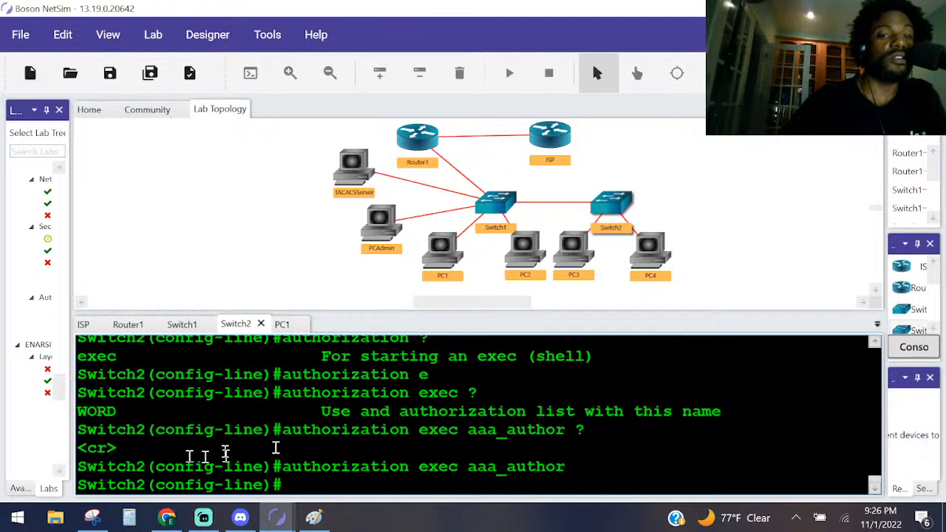
{"action": "key", "text": "ctrl+z"}
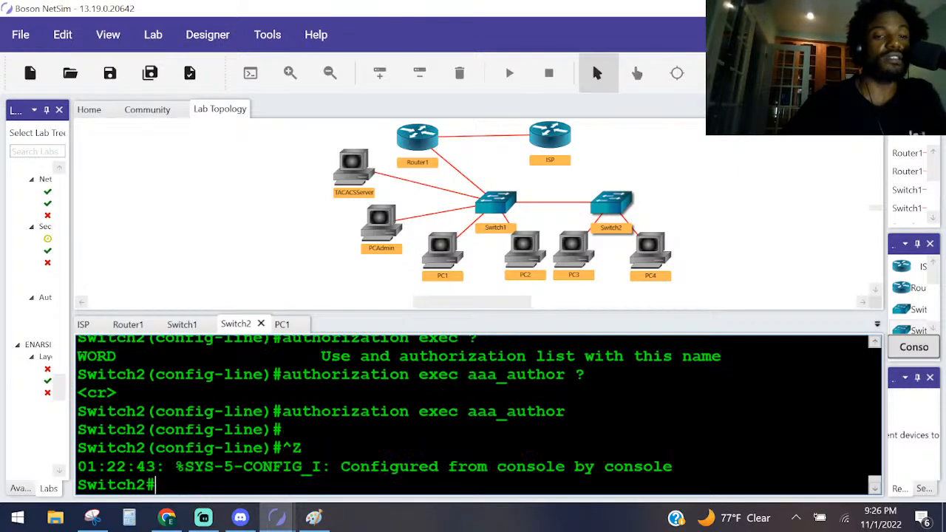
Step: Save Switch2's config with copy run start and show the running config up to its aaa lines
{"action": "type", "text": "copy run start"}
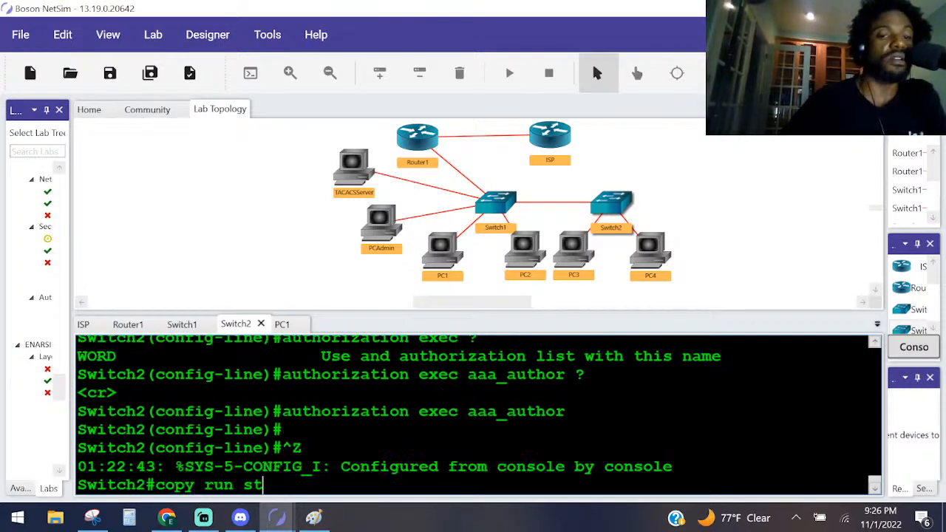
{"action": "key", "text": "Return"}
{"action": "key", "text": "Return"}
{"action": "type", "text": "sho run"}
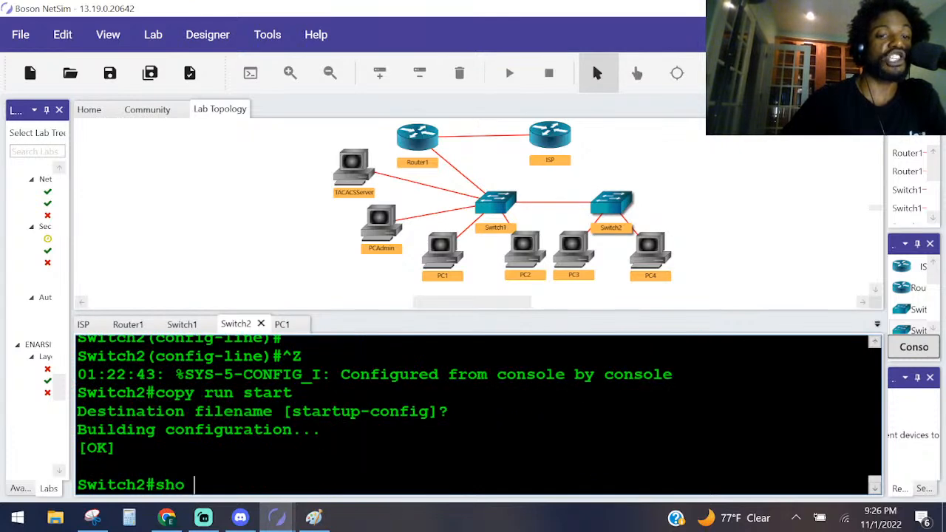
{"action": "key", "text": "Return"}
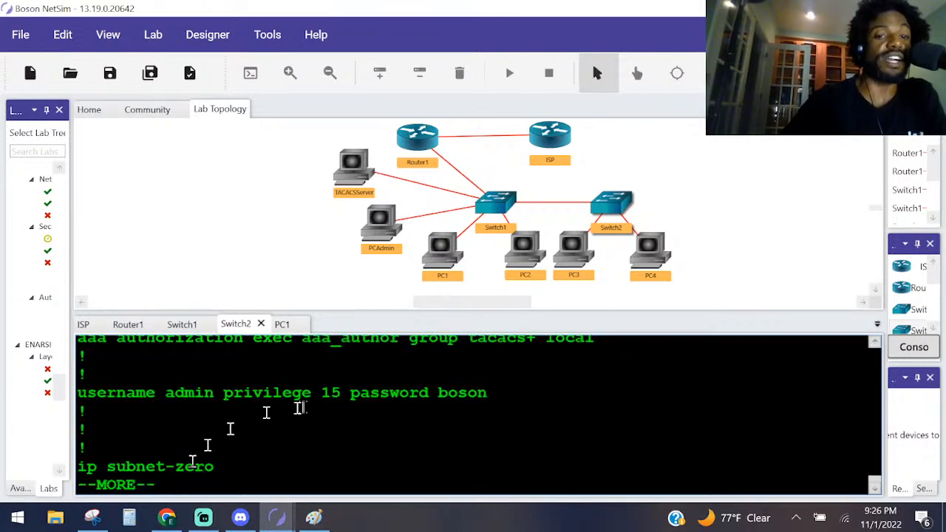
{"action": "scroll", "coordinate": [306, 398], "scroll_direction": "up", "scroll_amount": 1}
{"action": "scroll", "coordinate": [306, 397], "scroll_direction": "up", "scroll_amount": 1}
{"action": "scroll", "coordinate": [306, 401], "scroll_direction": "up", "scroll_amount": 1}
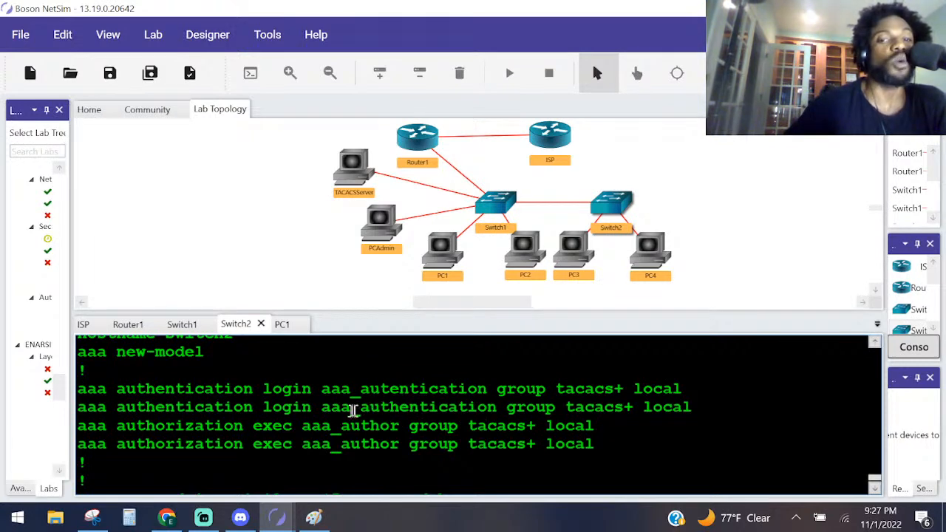
Step: Highlight aaa_authentication, the duplicate exec authorization lines and misspelled aaa_autentication, then page to the end
{"action": "left_click_drag", "start_coordinate": [340, 406], "coordinate": [575, 405]}
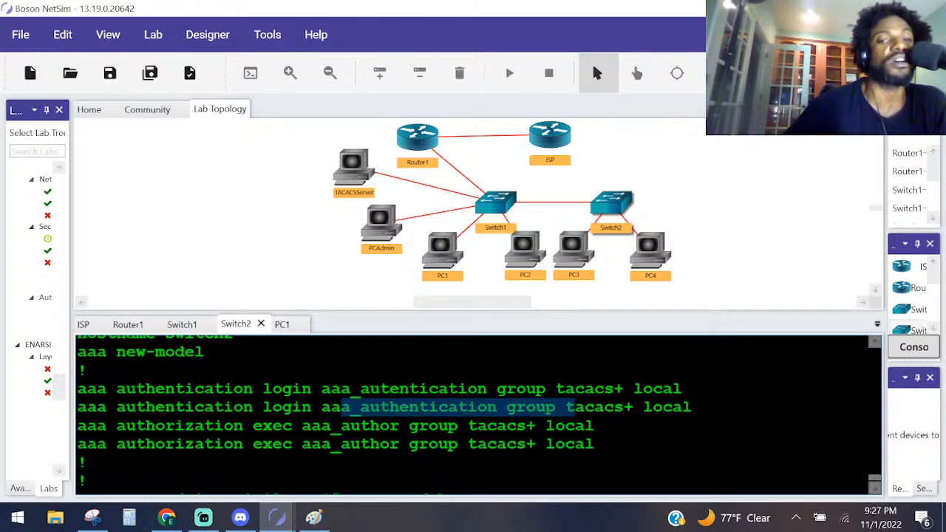
{"action": "left_click_drag", "start_coordinate": [545, 443], "coordinate": [70, 437]}
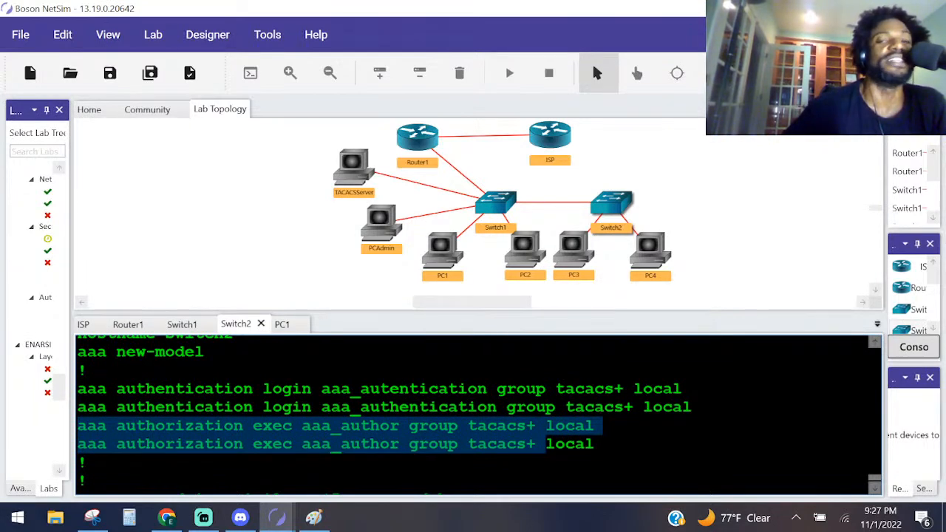
{"action": "left_click_drag", "start_coordinate": [323, 389], "coordinate": [708, 397]}
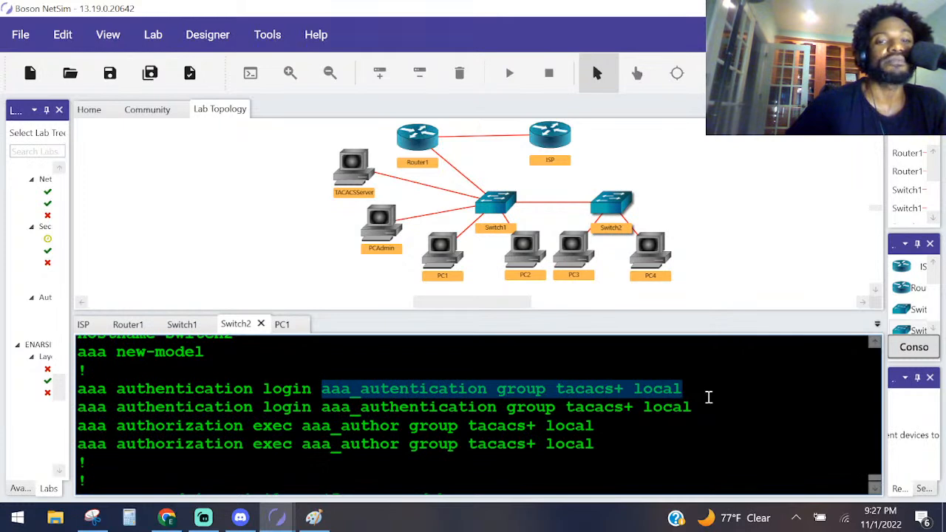
{"action": "scroll", "coordinate": [635, 370], "scroll_direction": "down", "scroll_amount": 1}
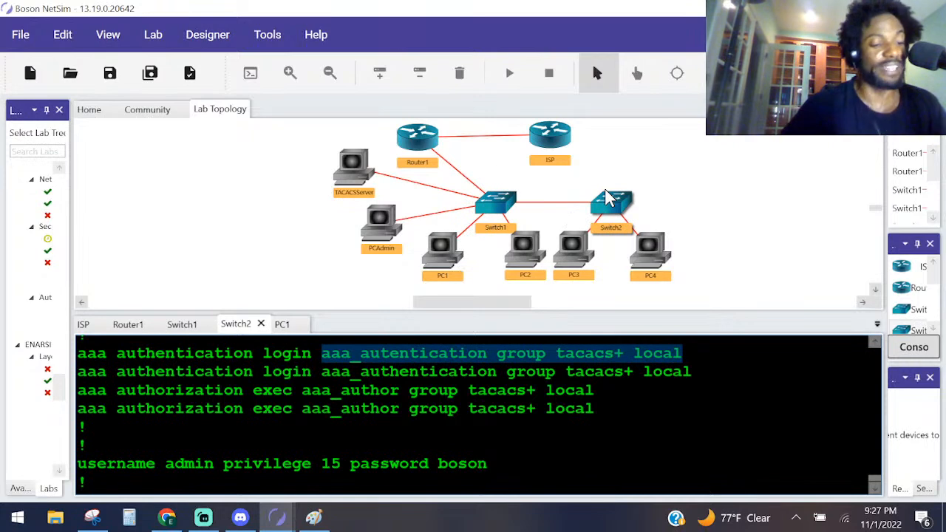
{"action": "scroll", "coordinate": [483, 439], "scroll_direction": "down", "scroll_amount": 2}
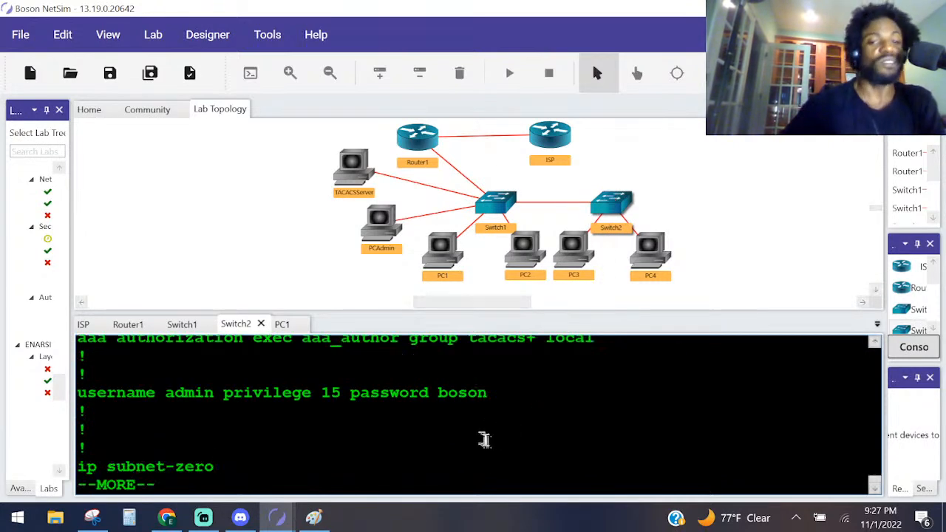
{"action": "key", "text": "Return"}
{"action": "key", "text": "Return"}
{"action": "key", "text": "Return"}
{"action": "key", "text": "Return"}
{"action": "key", "text": "Return"}
{"action": "key", "text": "space"}
{"action": "key", "text": "space"}
{"action": "key", "text": "space"}
{"action": "key", "text": "space"}
{"action": "key", "text": "space"}
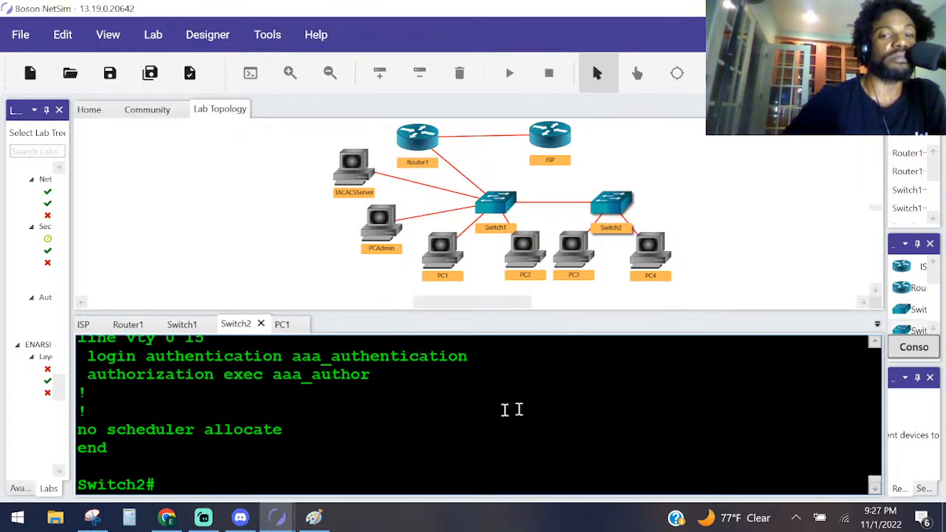
{"action": "scroll", "coordinate": [432, 399], "scroll_direction": "up", "scroll_amount": 1}
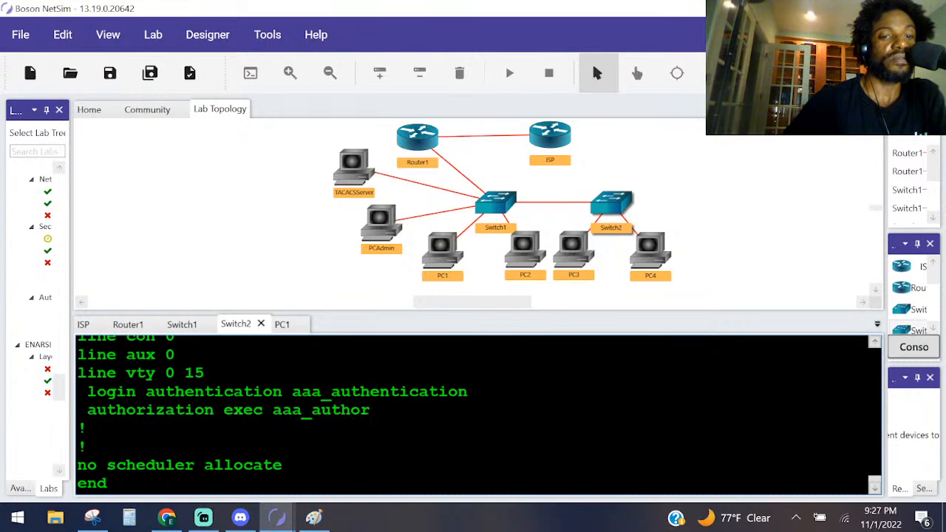
Step: On Switch1, leave config mode and run sho run to check its VTY aaa_authentication and aaa_author lines
{"action": "left_click", "coordinate": [183, 326]}
{"action": "key", "text": "Return"}
{"action": "key", "text": "Return"}
{"action": "key", "text": "Return"}
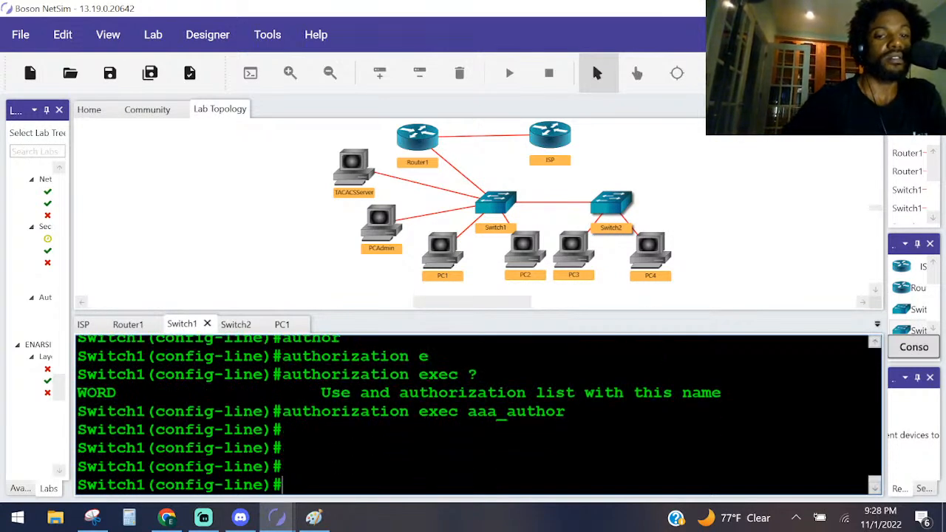
{"action": "key", "text": "ctrl+z"}
{"action": "key", "text": "Return"}
{"action": "key", "text": "Return"}
{"action": "key", "text": "Return"}
{"action": "key", "text": "Return"}
{"action": "type", "text": "sho run"}
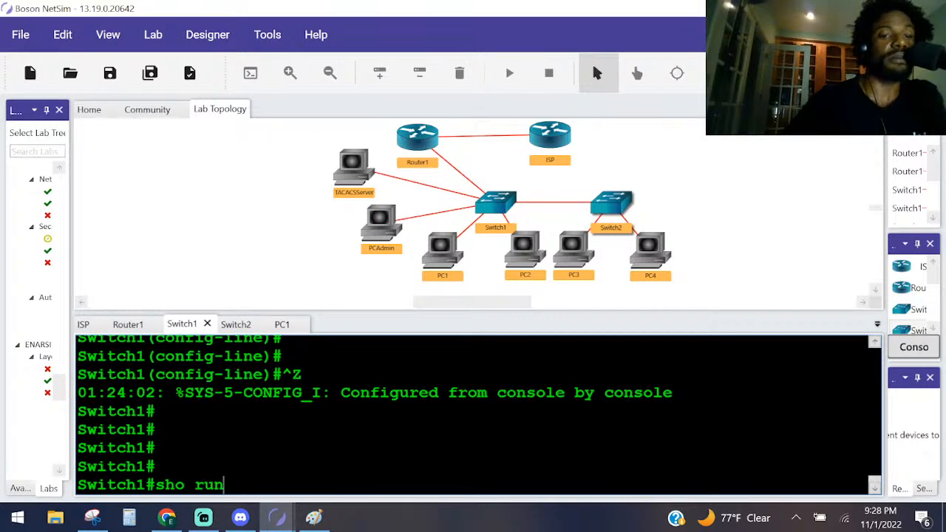
{"action": "key", "text": "Return"}
{"action": "key", "text": "space"}
{"action": "key", "text": "space"}
{"action": "scroll", "coordinate": [232, 396], "scroll_direction": "up", "scroll_amount": 1}
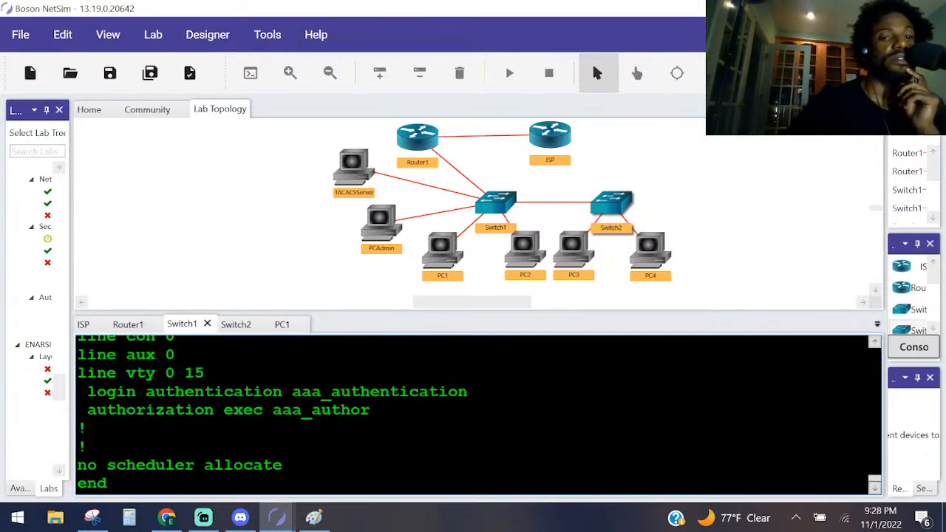
{"action": "left_click", "coordinate": [234, 326]}
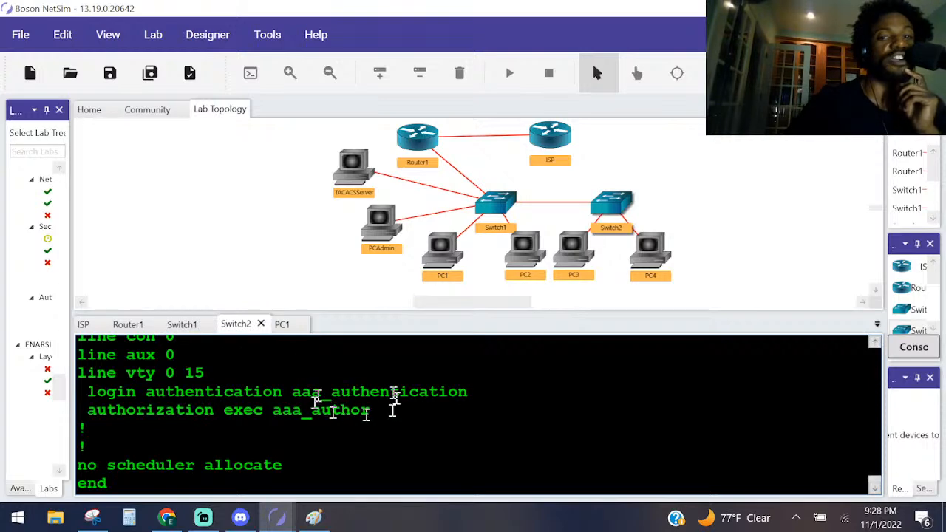
{"action": "left_click", "coordinate": [185, 327]}
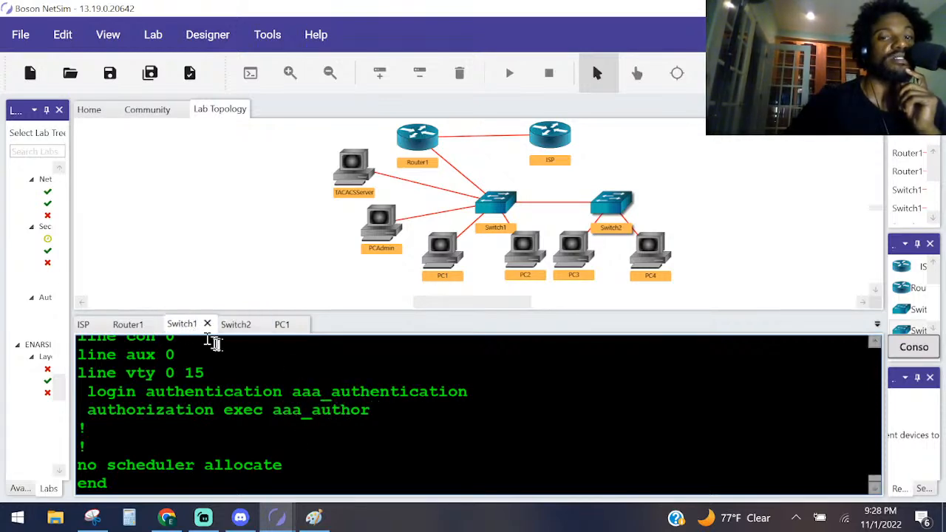
Step: On PC1, exit the Router1 telnet session to get back to the C:> prompt
{"action": "double_click", "coordinate": [453, 259]}
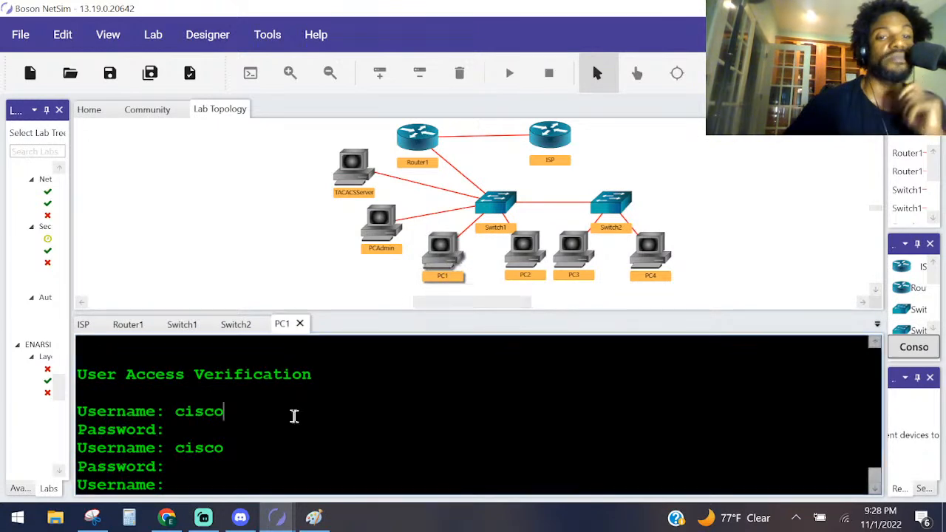
{"action": "scroll", "coordinate": [238, 406], "scroll_direction": "down", "scroll_amount": 5}
{"action": "key", "text": "Return"}
{"action": "key", "text": "Return"}
{"action": "key", "text": "Return"}
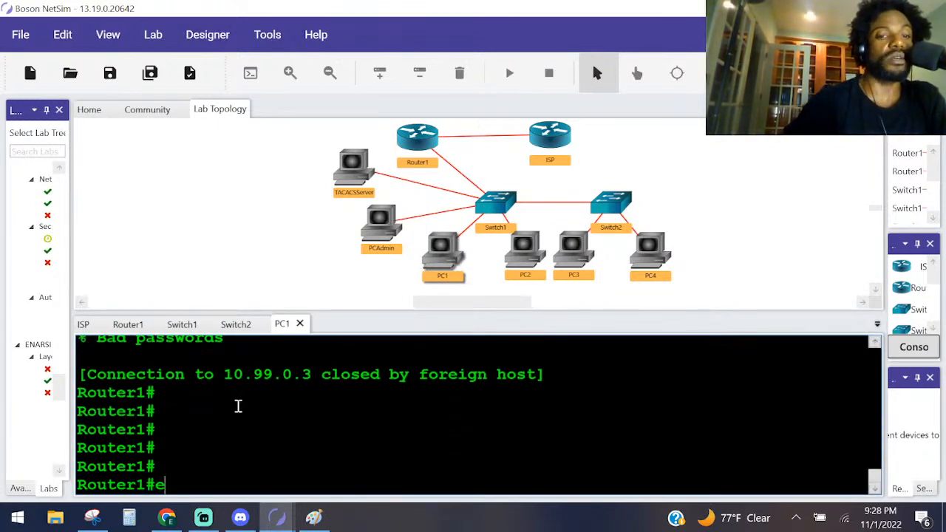
{"action": "type", "text": "exit"}
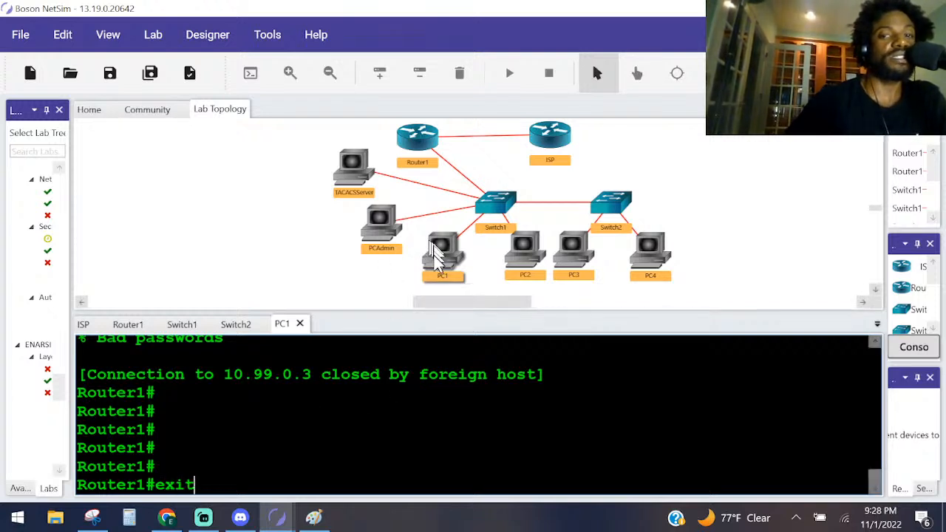
{"action": "left_click", "coordinate": [299, 405]}
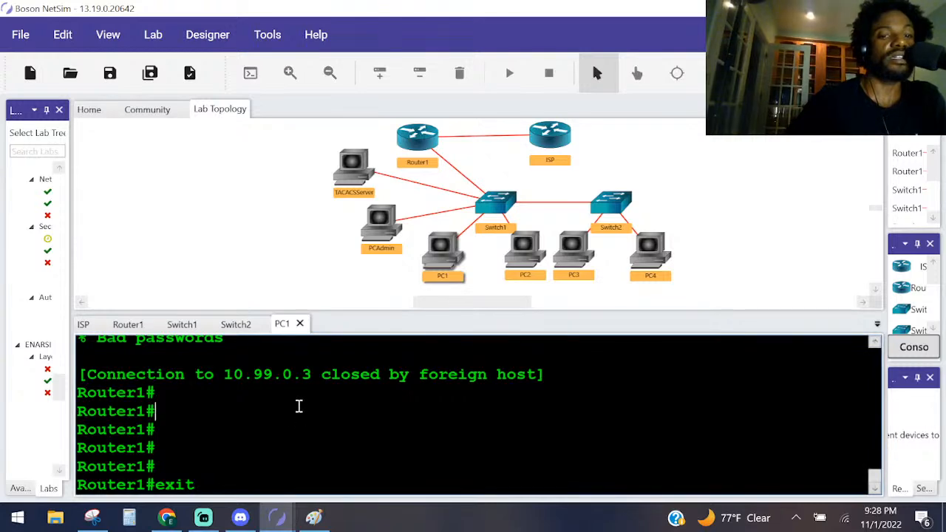
{"action": "key", "text": "Return"}
{"action": "key", "text": "Return"}
{"action": "key", "text": "Return"}
{"action": "key", "text": "Return"}
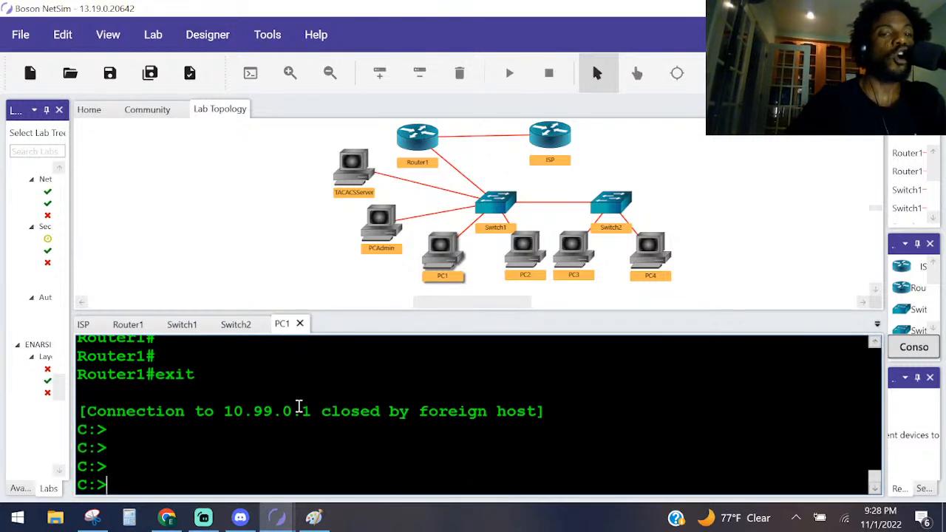
{"action": "scroll", "coordinate": [219, 362], "scroll_direction": "up", "scroll_amount": 4}
{"action": "scroll", "coordinate": [220, 375], "scroll_direction": "up", "scroll_amount": 10}
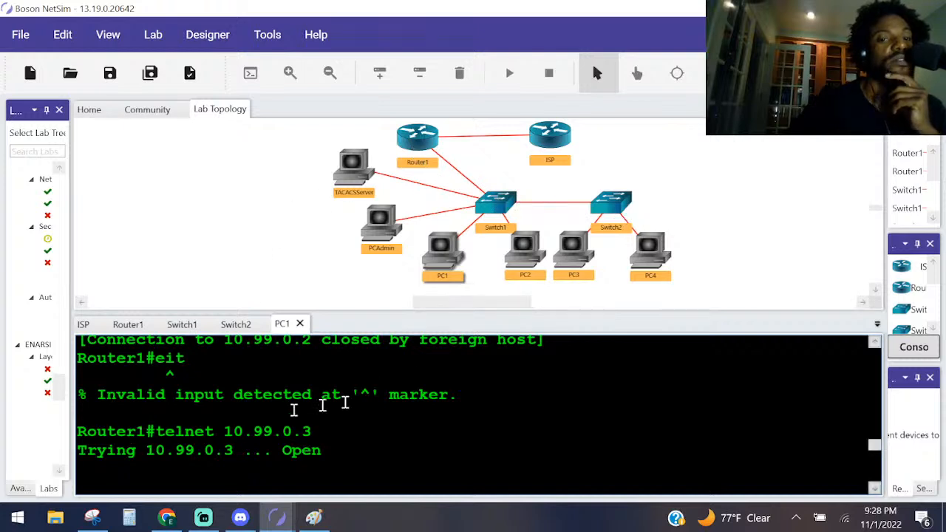
{"action": "key", "text": "Return"}
{"action": "key", "text": "Return"}
{"action": "key", "text": "Return"}
{"action": "key", "text": "Return"}
{"action": "key", "text": "Return"}
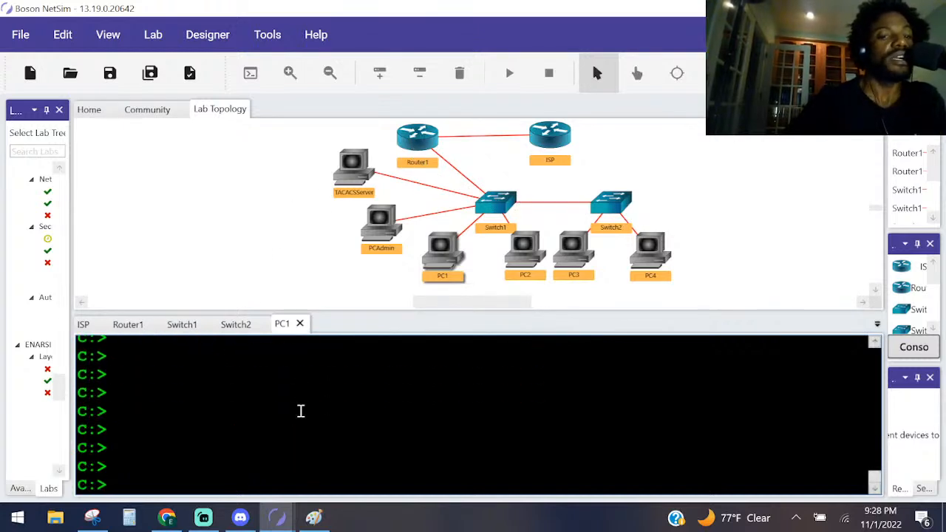
Step: From PC1, telnet to Switch2 at 10.99.0.3 and log in with the username and password
{"action": "type", "text": "telnet 10.99.0.1"}
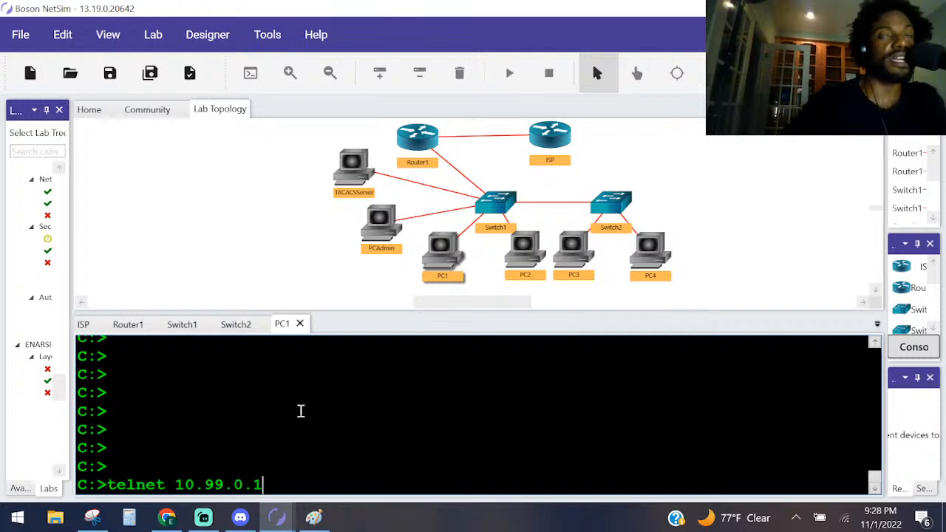
{"action": "key", "text": "BackSpace"}
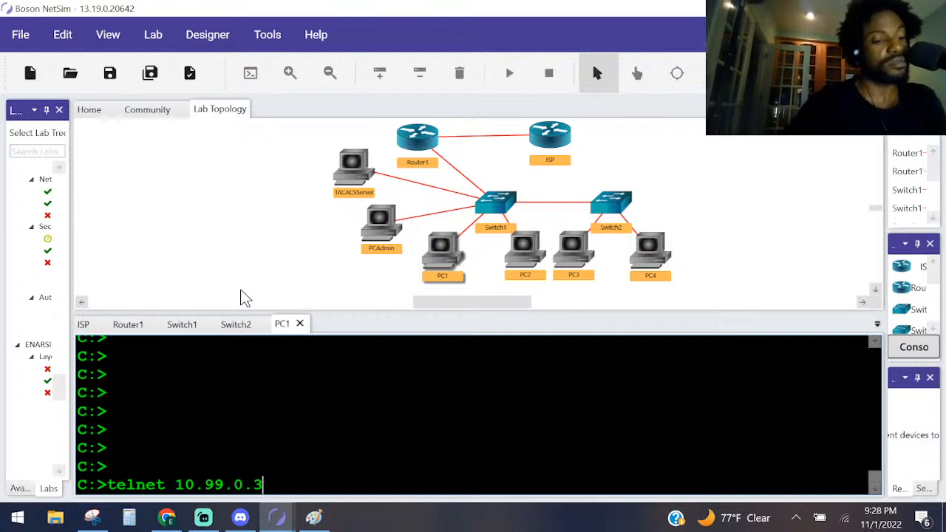
{"action": "key", "text": "Return"}
{"action": "type", "text": "cisco"}
{"action": "key", "text": "Return"}
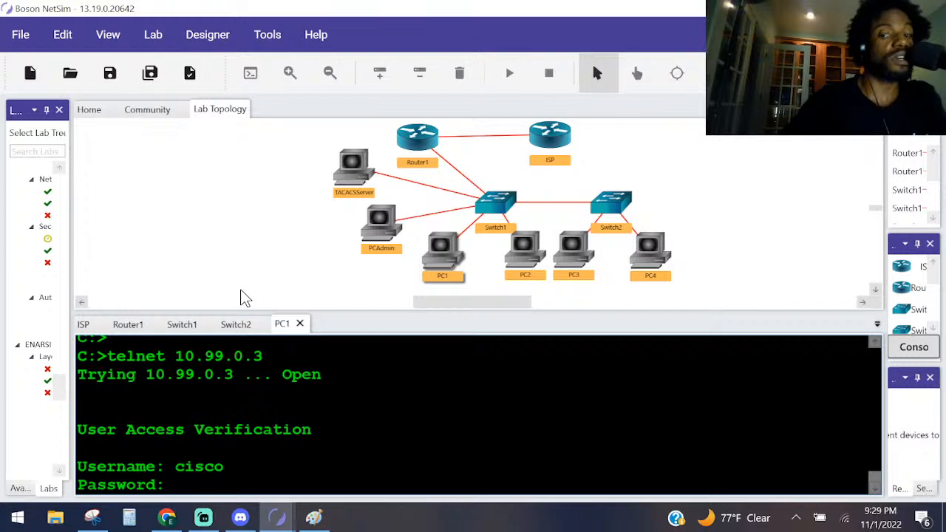
{"action": "key", "text": "Return"}
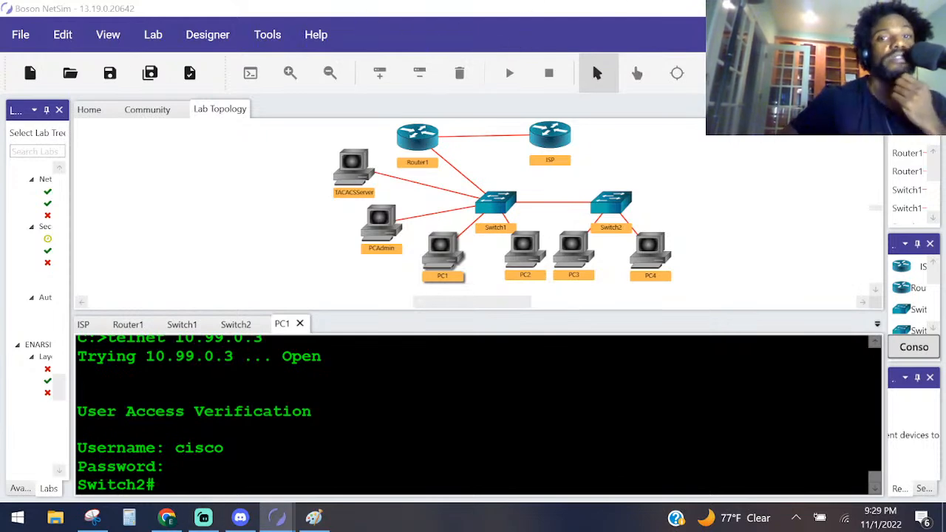
Step: Grade the lab and dismiss the missed-commands notice
{"action": "left_click", "coordinate": [160, 37]}
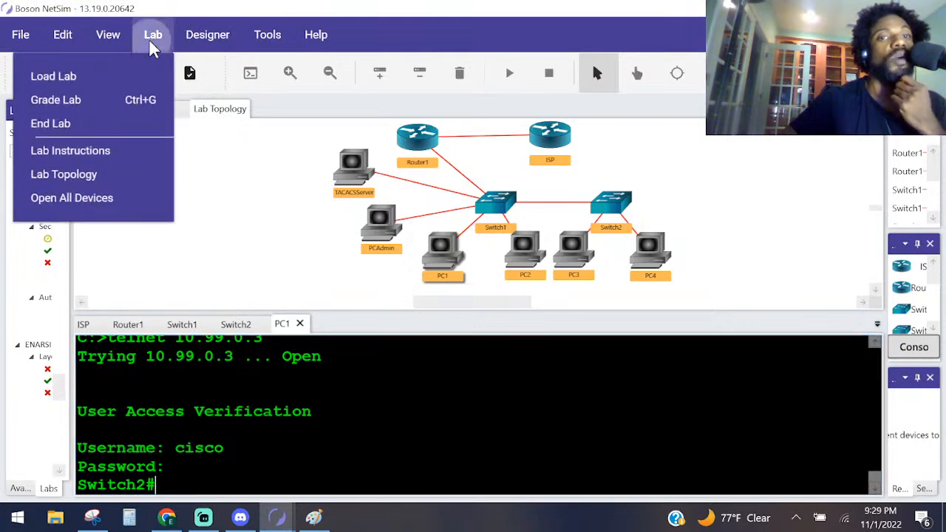
{"action": "left_click", "coordinate": [137, 97]}
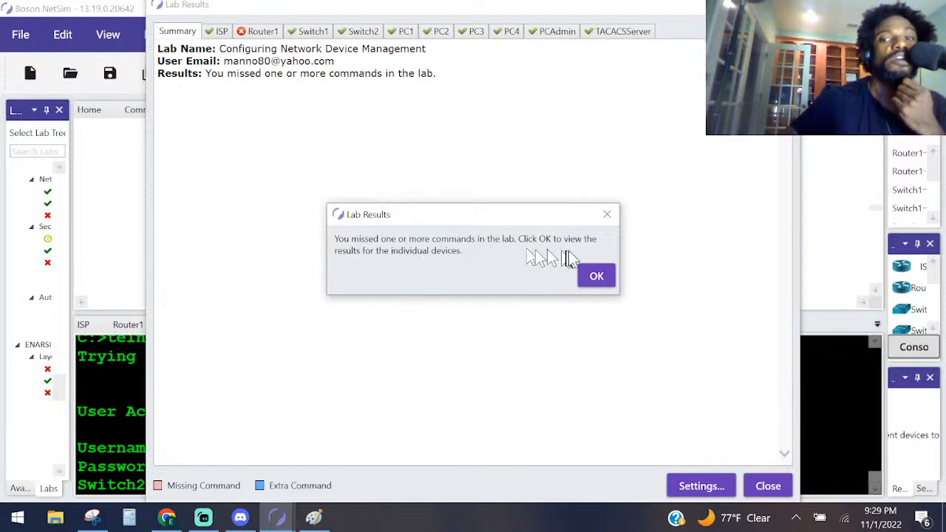
{"action": "left_click", "coordinate": [595, 279]}
Step: Review Router1's results, missing line vty 0 4 and extra line vty 0 15, then close them
{"action": "left_click", "coordinate": [260, 32]}
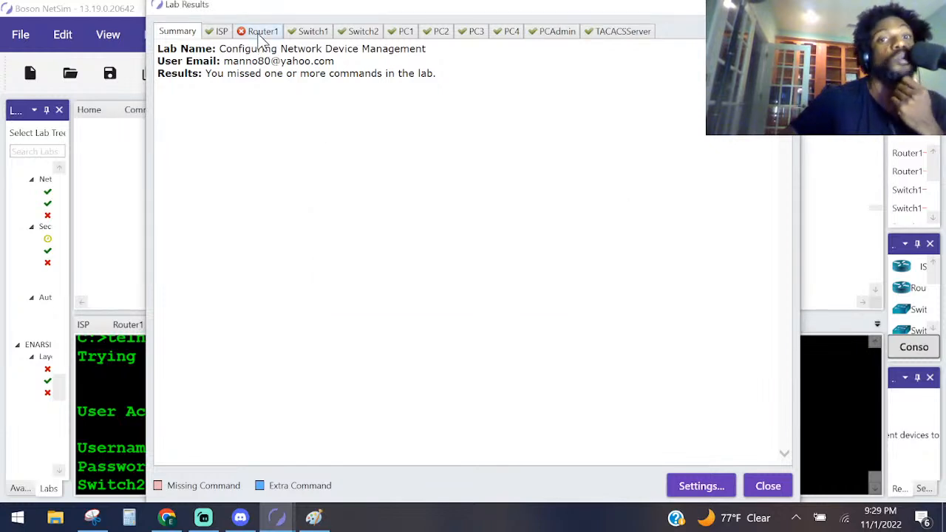
{"action": "scroll", "coordinate": [251, 180], "scroll_direction": "down", "scroll_amount": 6}
{"action": "scroll", "coordinate": [281, 179], "scroll_direction": "down", "scroll_amount": 12}
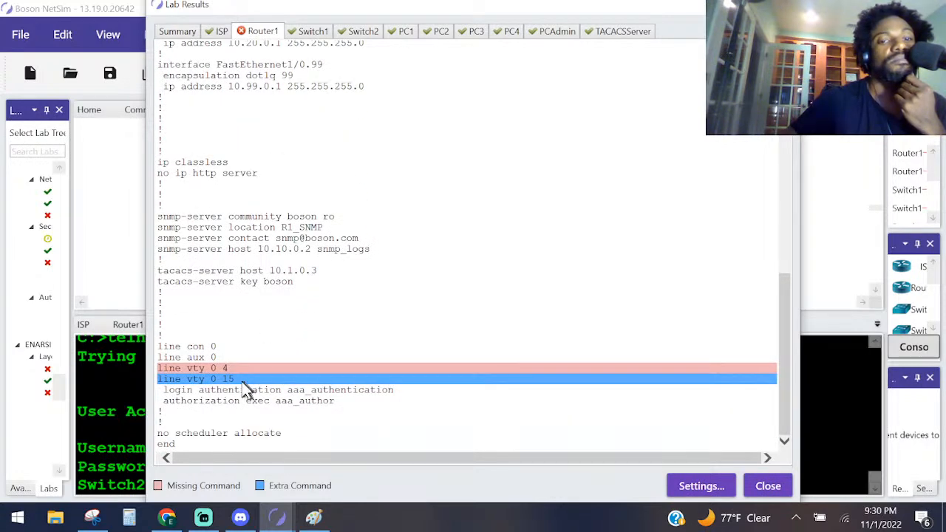
{"action": "left_click_drag", "start_coordinate": [231, 362], "coordinate": [252, 368]}
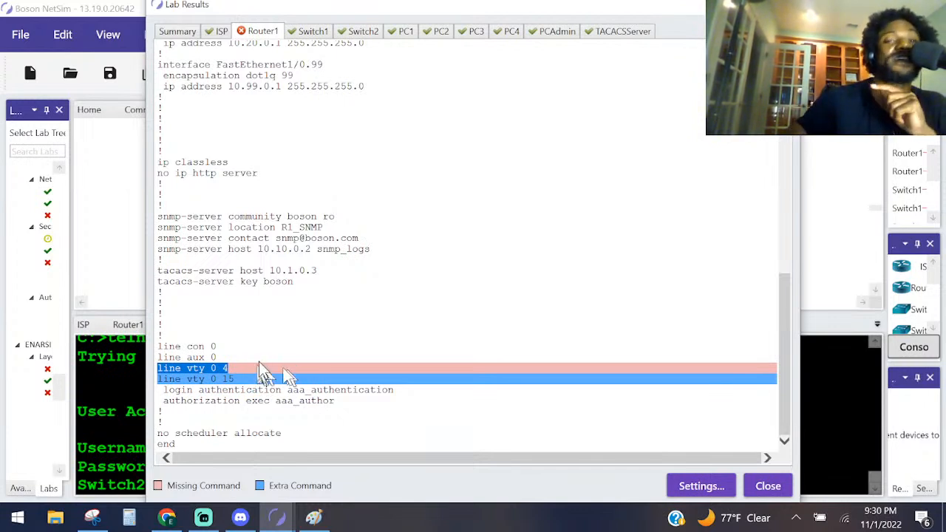
{"action": "left_click", "coordinate": [257, 383]}
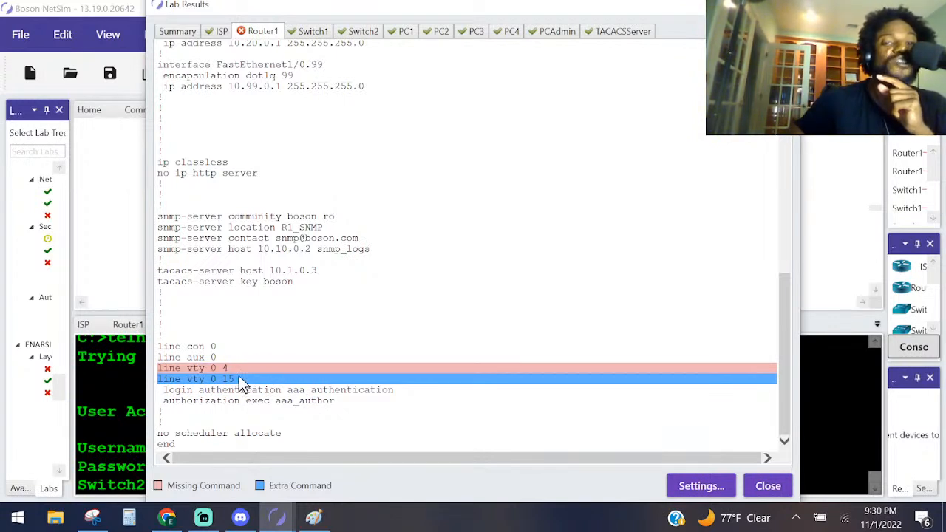
{"action": "left_click_drag", "start_coordinate": [158, 379], "coordinate": [233, 380]}
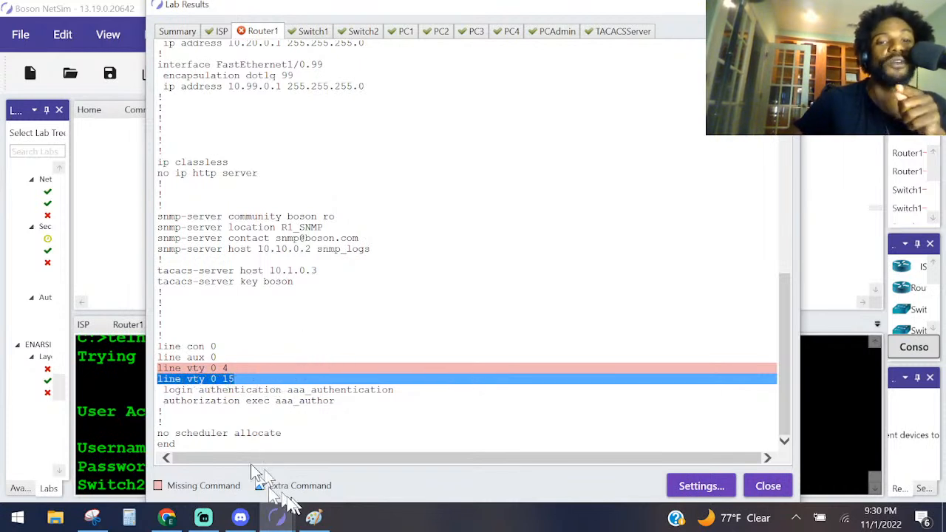
{"action": "left_click_drag", "start_coordinate": [247, 382], "coordinate": [165, 382]}
{"action": "left_click_drag", "start_coordinate": [229, 368], "coordinate": [157, 369]}
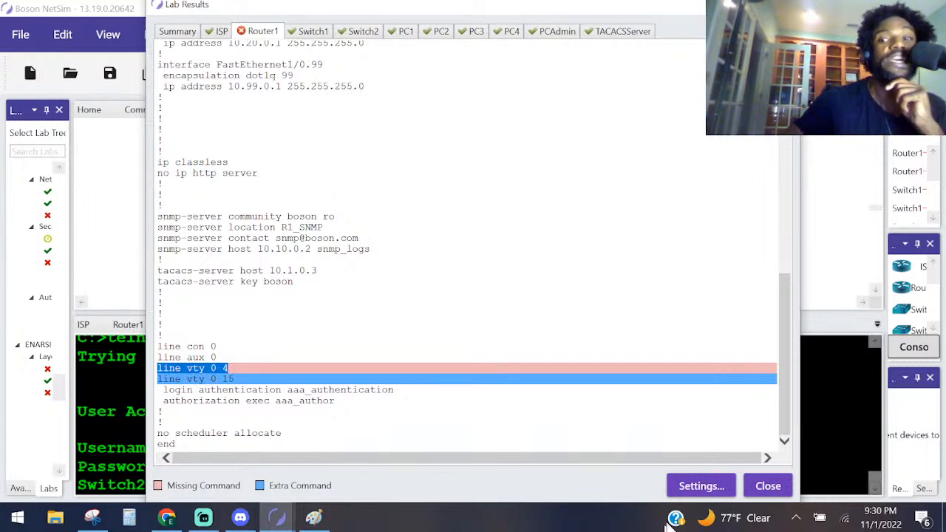
{"action": "left_click", "coordinate": [766, 485]}
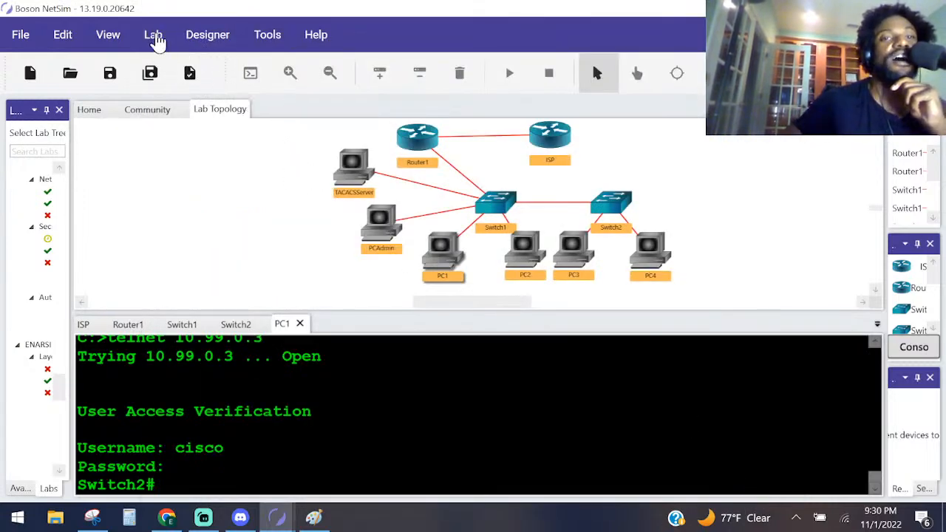
{"action": "left_click", "coordinate": [154, 36]}
{"action": "key", "text": "Escape"}
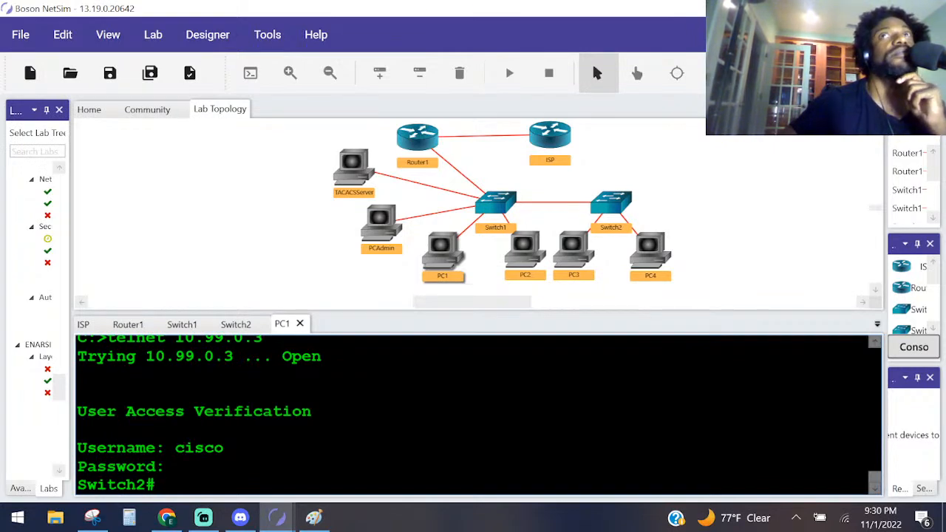
{"action": "left_click_drag", "start_coordinate": [362, 0], "coordinate": [364, 50]}
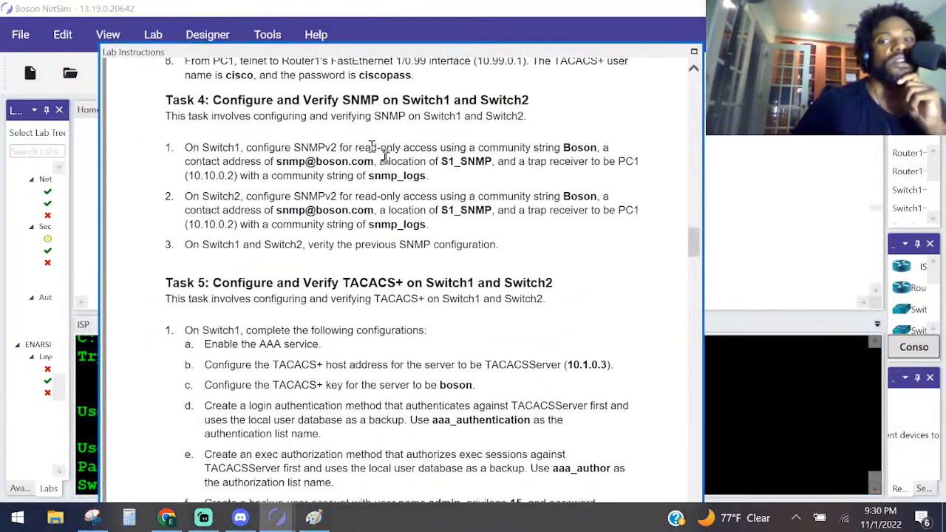
{"action": "scroll", "coordinate": [385, 159], "scroll_direction": "up", "scroll_amount": 3}
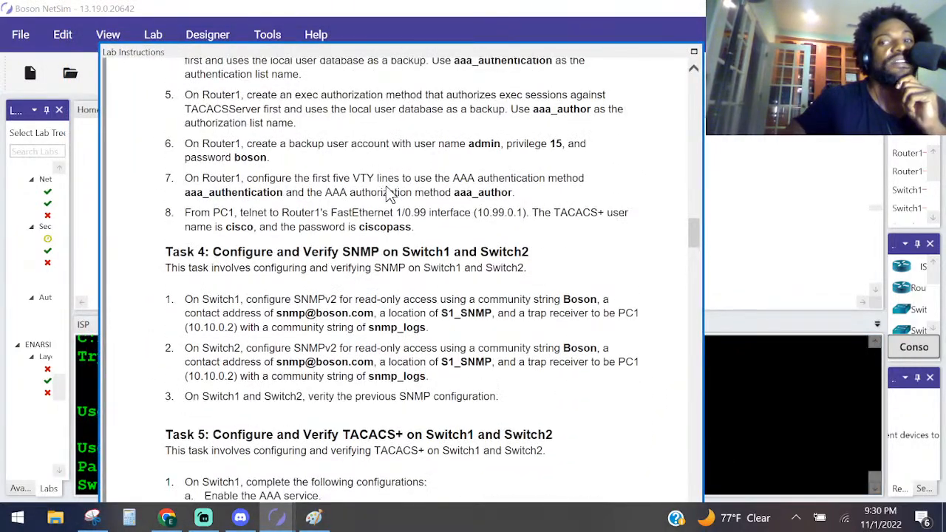
{"action": "scroll", "coordinate": [391, 196], "scroll_direction": "up", "scroll_amount": 3}
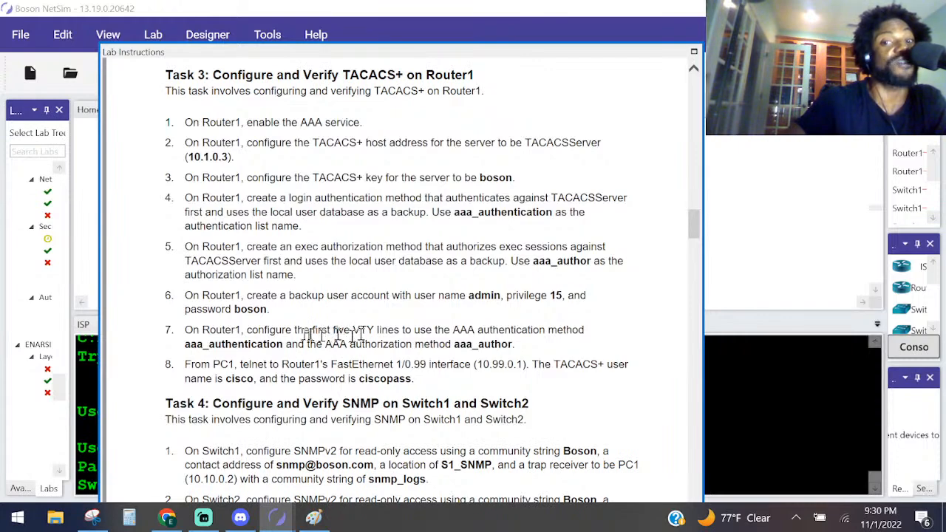
{"action": "scroll", "coordinate": [353, 334], "scroll_direction": "down", "scroll_amount": 3}
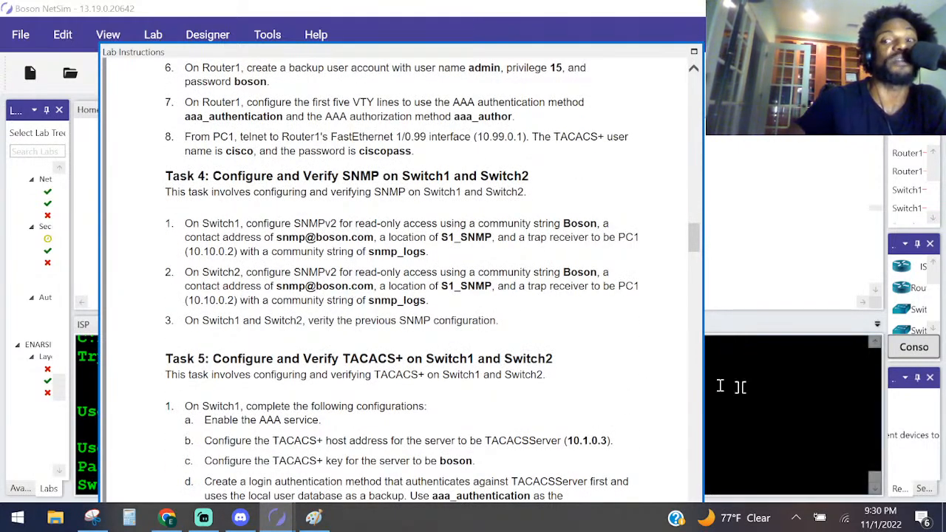
{"action": "left_click", "coordinate": [752, 391]}
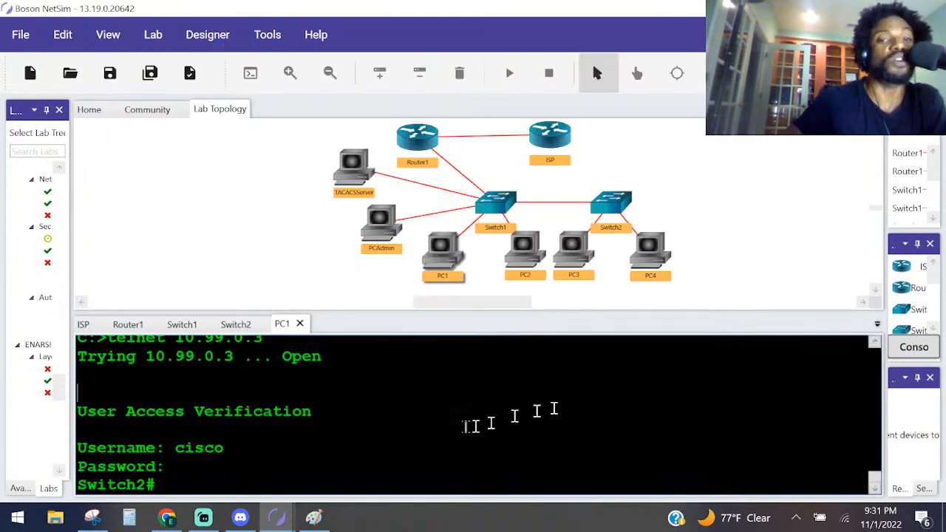
Step: On Router1, enter line vty 0 4 and save the configuration with do copy run st
{"action": "double_click", "coordinate": [418, 142]}
{"action": "key", "text": "Return"}
{"action": "key", "text": "Return"}
{"action": "key", "text": "Return"}
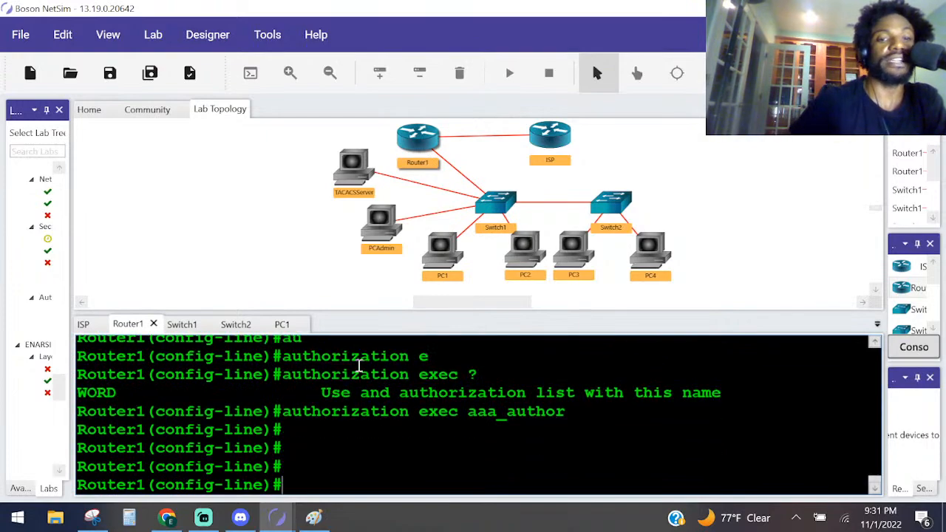
{"action": "scroll", "coordinate": [359, 377], "scroll_direction": "up", "scroll_amount": 3}
{"action": "scroll", "coordinate": [357, 385], "scroll_direction": "up", "scroll_amount": 6}
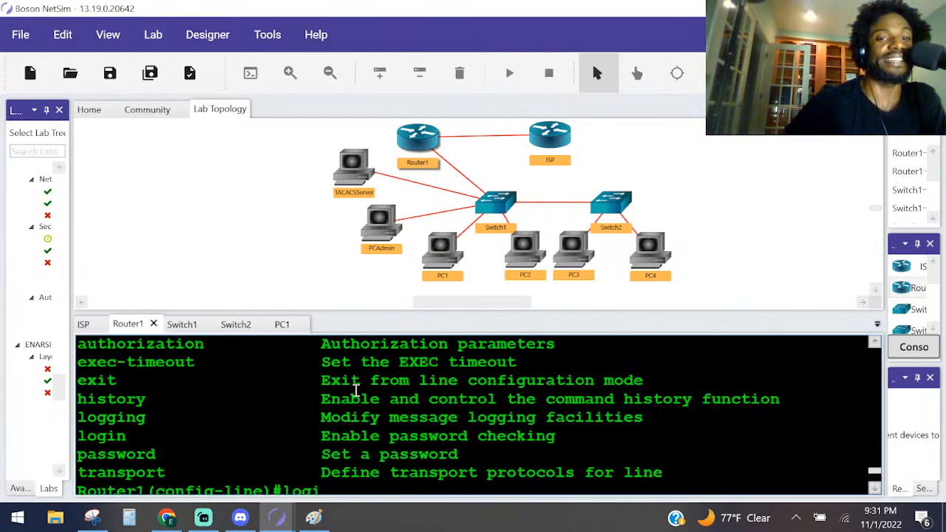
{"action": "scroll", "coordinate": [355, 384], "scroll_direction": "down", "scroll_amount": 2}
{"action": "left_click_drag", "start_coordinate": [359, 360], "coordinate": [278, 362]}
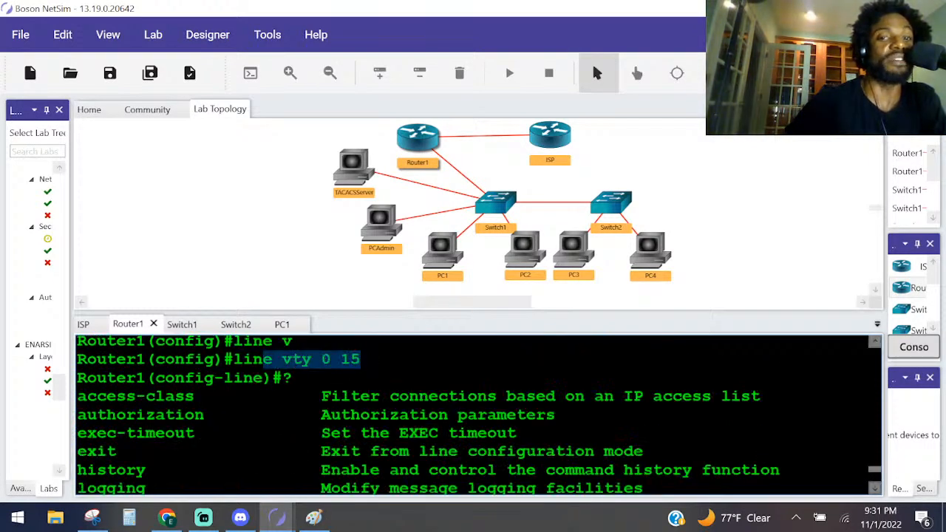
{"action": "scroll", "coordinate": [363, 380], "scroll_direction": "down", "scroll_amount": 7}
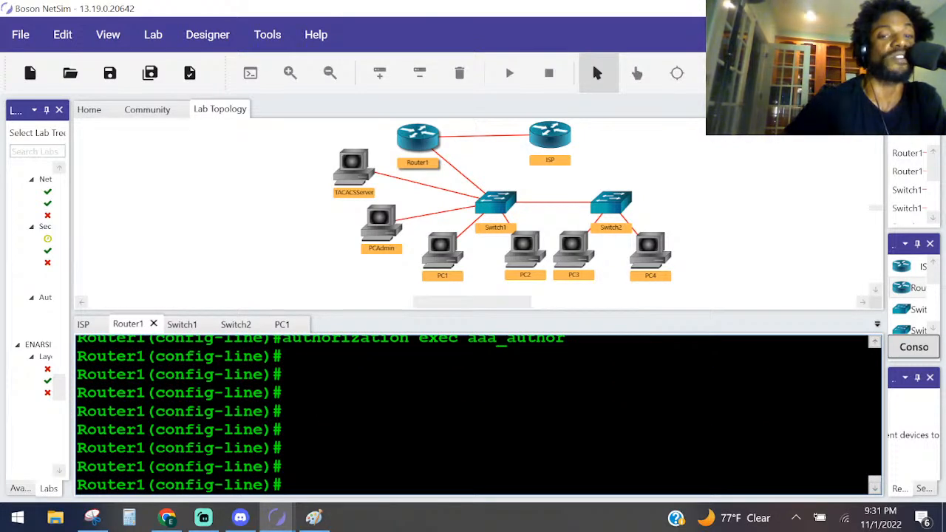
{"action": "key", "text": "Up"}
{"action": "key", "text": "Up"}
{"action": "key", "text": "Up"}
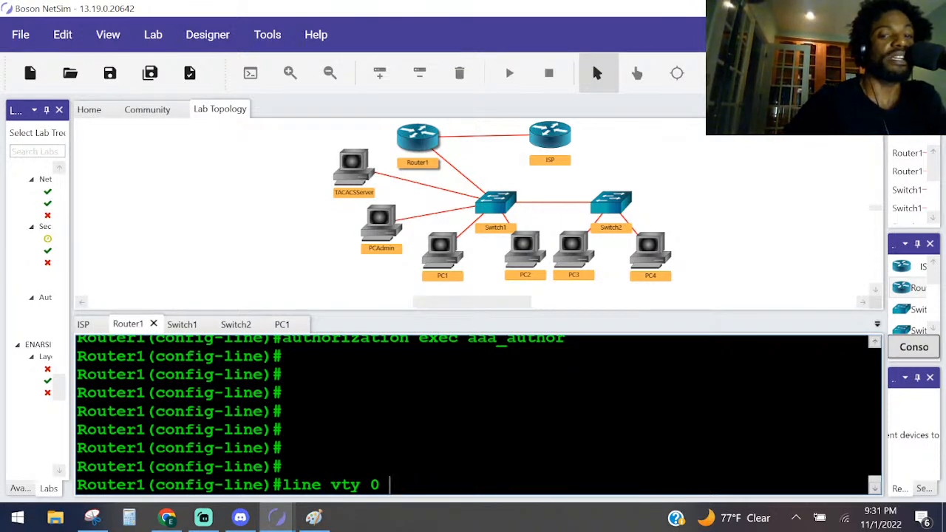
{"action": "key", "text": "Return"}
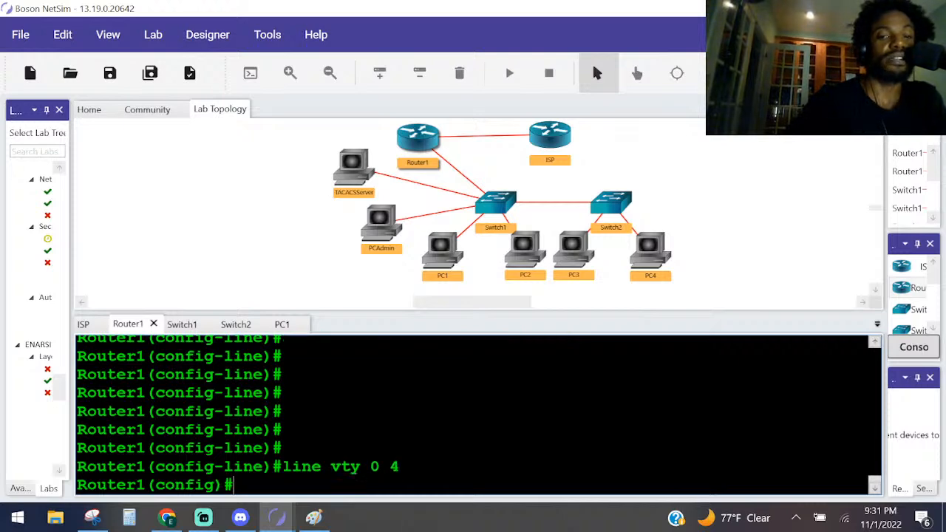
{"action": "type", "text": "do copy run s"}
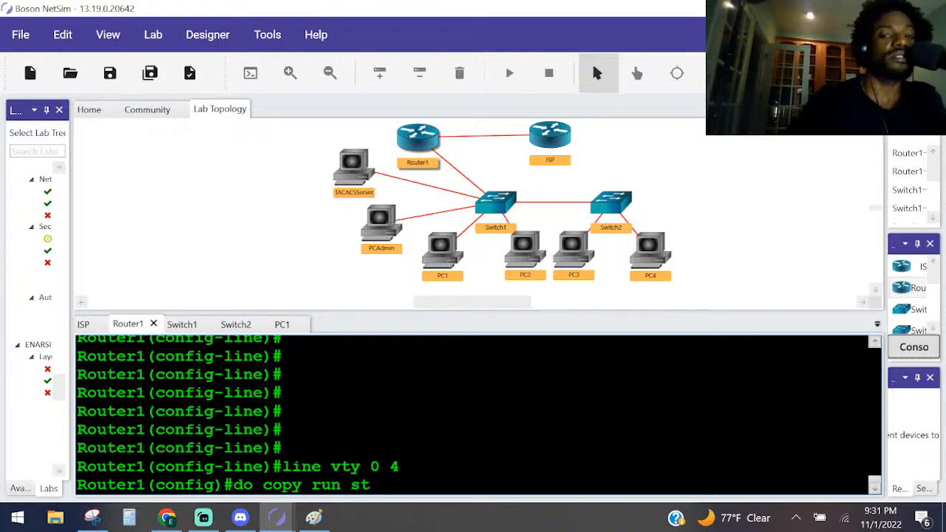
{"action": "type", "text": "t"}
{"action": "key", "text": "Return"}
{"action": "key", "text": "Return"}
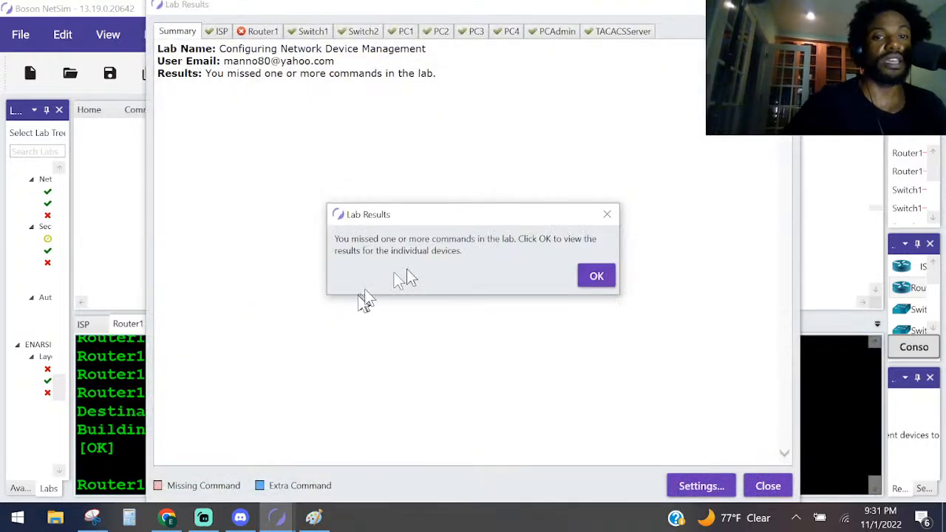
Step: Dismiss the missed-commands message, review Router1's graded results, and close the lab results
{"action": "left_click", "coordinate": [591, 274]}
{"action": "left_click", "coordinate": [261, 31]}
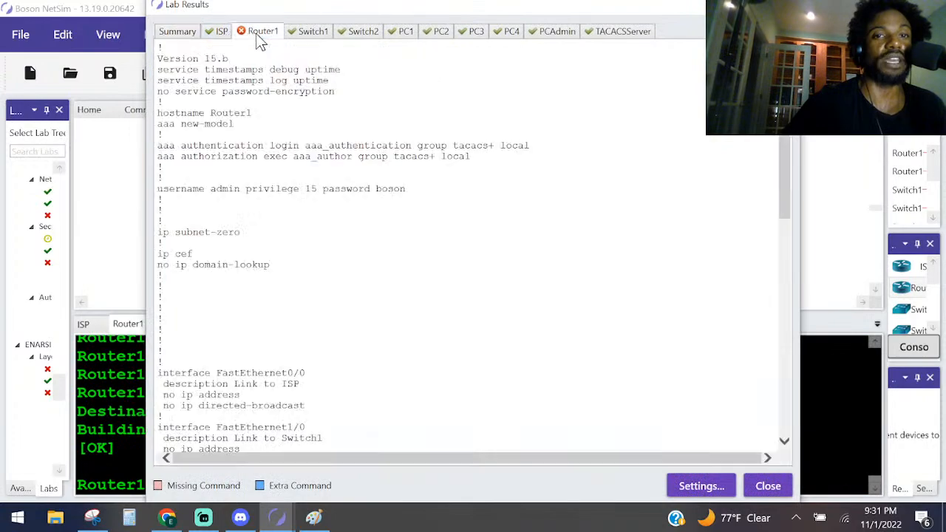
{"action": "scroll", "coordinate": [288, 222], "scroll_direction": "down", "scroll_amount": 15}
{"action": "scroll", "coordinate": [288, 221], "scroll_direction": "down", "scroll_amount": 2}
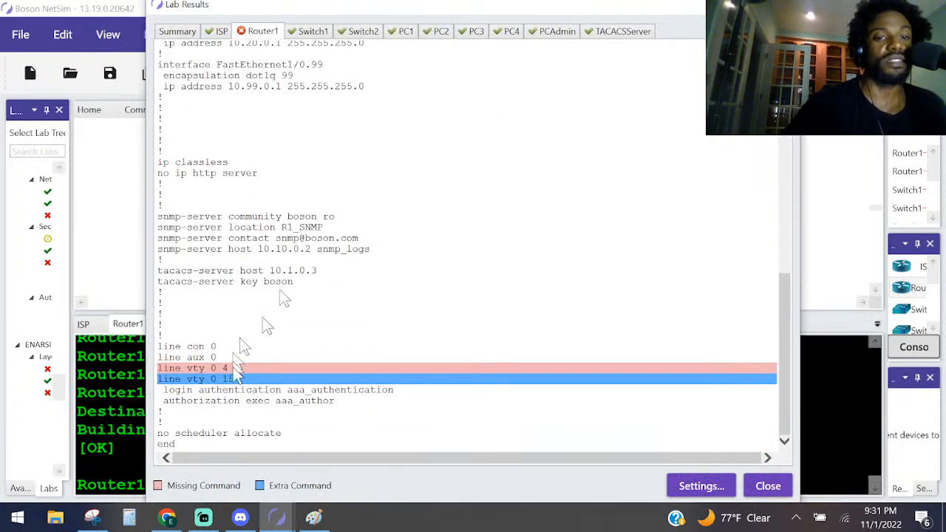
{"action": "left_click", "coordinate": [770, 489]}
Step: Return to Router1's privileged prompt and review the full running-config with show run
{"action": "key", "text": "ctrl+z"}
{"action": "type", "text": "sho run"}
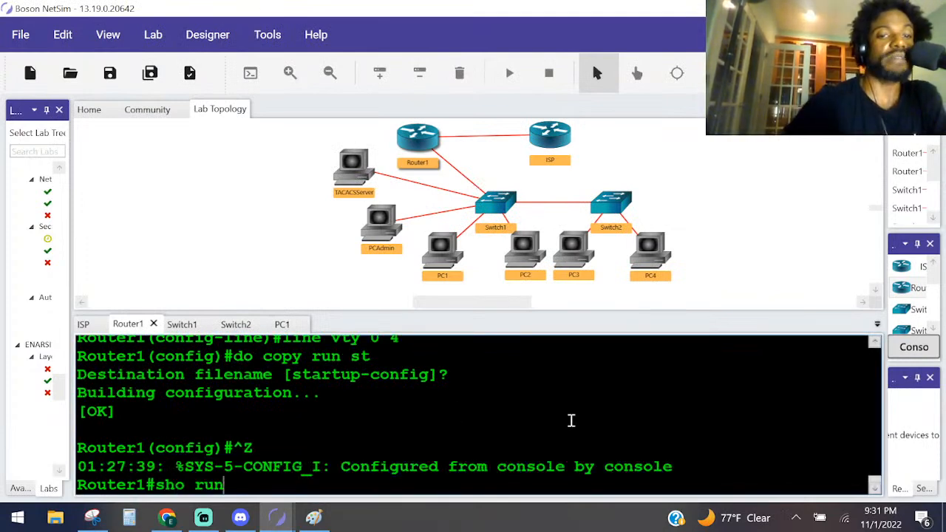
{"action": "key", "text": "Return"}
{"action": "key", "text": "space"}
{"action": "scroll", "coordinate": [380, 424], "scroll_direction": "up", "scroll_amount": 3}
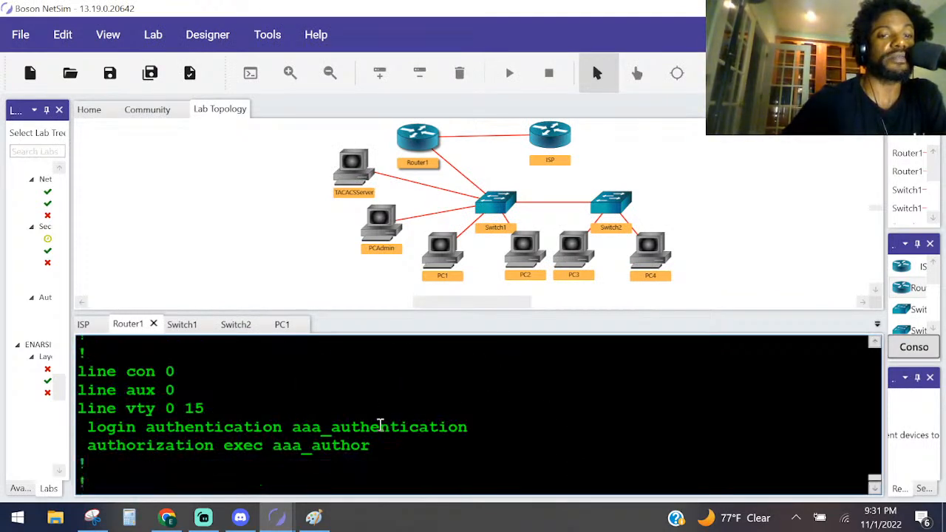
{"action": "scroll", "coordinate": [325, 414], "scroll_direction": "down", "scroll_amount": 1}
{"action": "scroll", "coordinate": [281, 413], "scroll_direction": "down", "scroll_amount": 1}
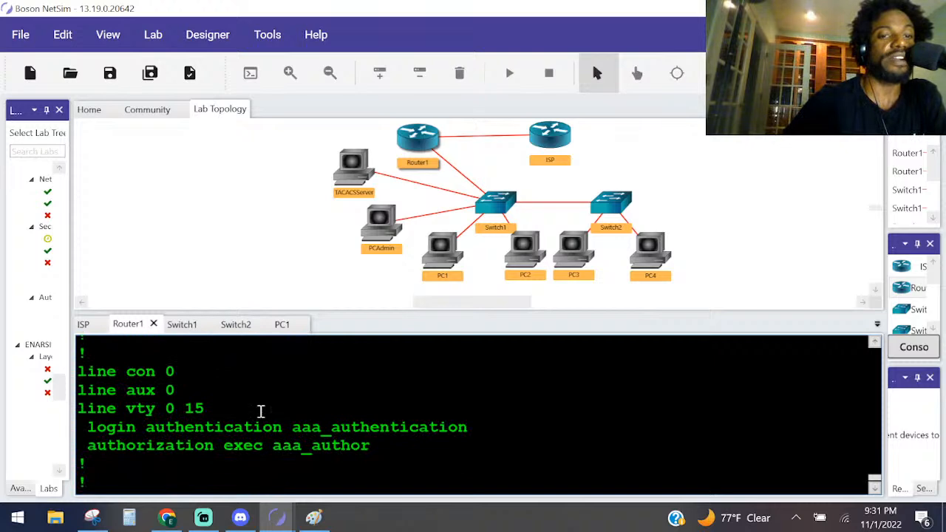
{"action": "scroll", "coordinate": [261, 411], "scroll_direction": "down", "scroll_amount": 2}
{"action": "scroll", "coordinate": [261, 411], "scroll_direction": "up", "scroll_amount": 5}
{"action": "scroll", "coordinate": [262, 412], "scroll_direction": "up", "scroll_amount": 3}
{"action": "scroll", "coordinate": [265, 408], "scroll_direction": "down", "scroll_amount": 5}
{"action": "scroll", "coordinate": [266, 405], "scroll_direction": "up", "scroll_amount": 2}
{"action": "scroll", "coordinate": [267, 407], "scroll_direction": "down", "scroll_amount": 2}
Step: Enter global configuration mode on Router1 with configure terminal
{"action": "key", "text": "Return"}
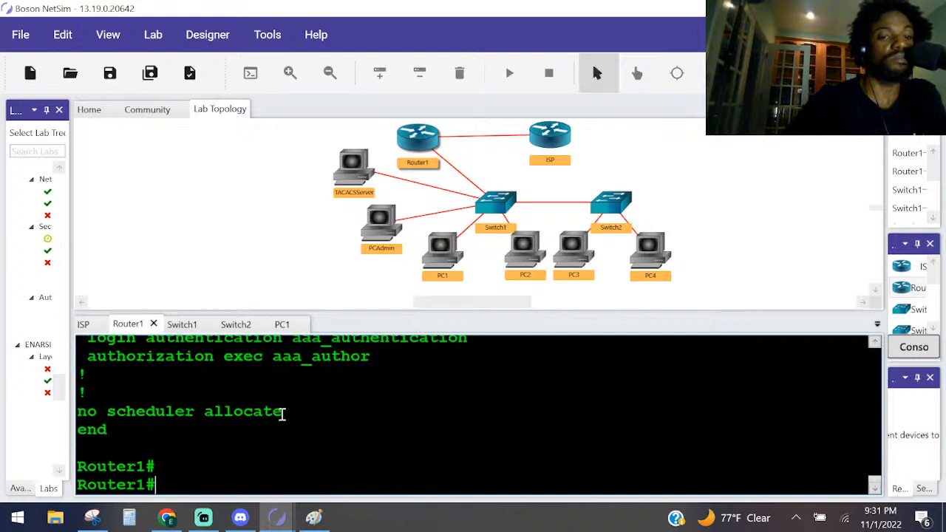
{"action": "key", "text": "Return"}
{"action": "type", "text": "conf"}
{"action": "key", "text": "Tab"}
{"action": "type", "text": "t"}
{"action": "key", "text": "Tab"}
{"action": "key", "text": "Return"}
Step: Remove the VTY line configuration with 'no line vty 0 4'
{"action": "type", "text": "no s"}
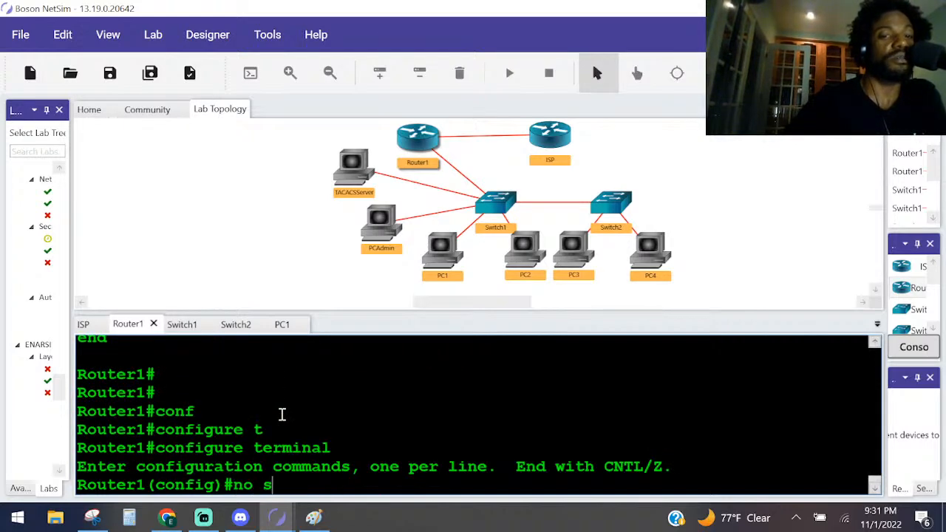
{"action": "type", "text": "in"}
{"action": "key", "text": "Tab"}
{"action": "type", "text": "v"}
{"action": "key", "text": "Tab"}
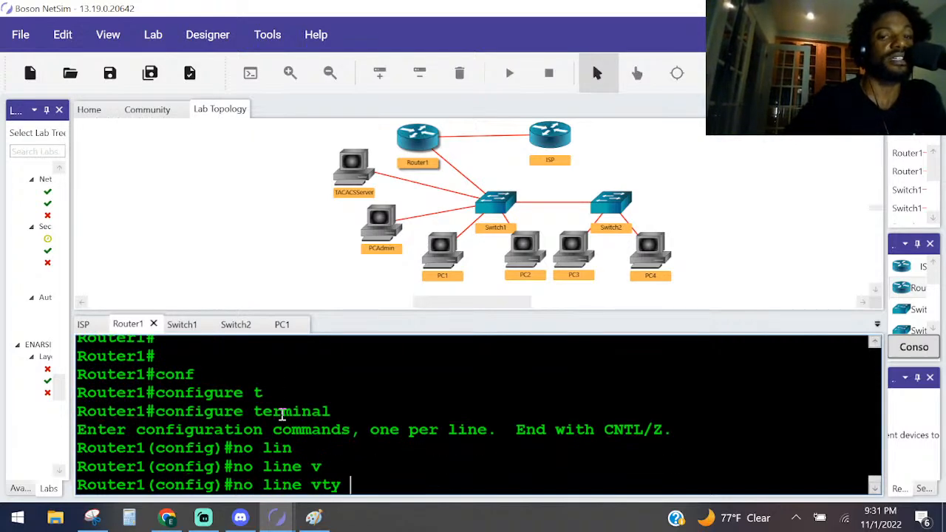
{"action": "type", "text": "0 4"}
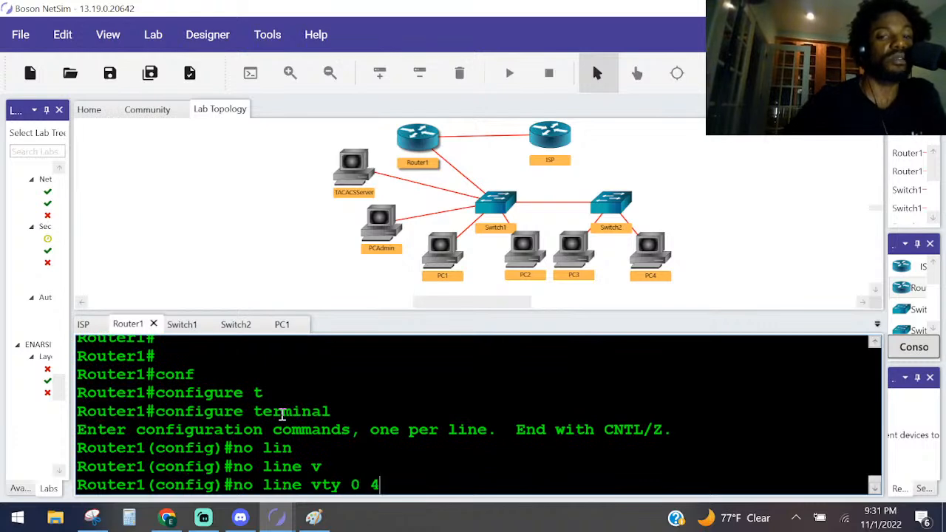
{"action": "key", "text": "Return"}
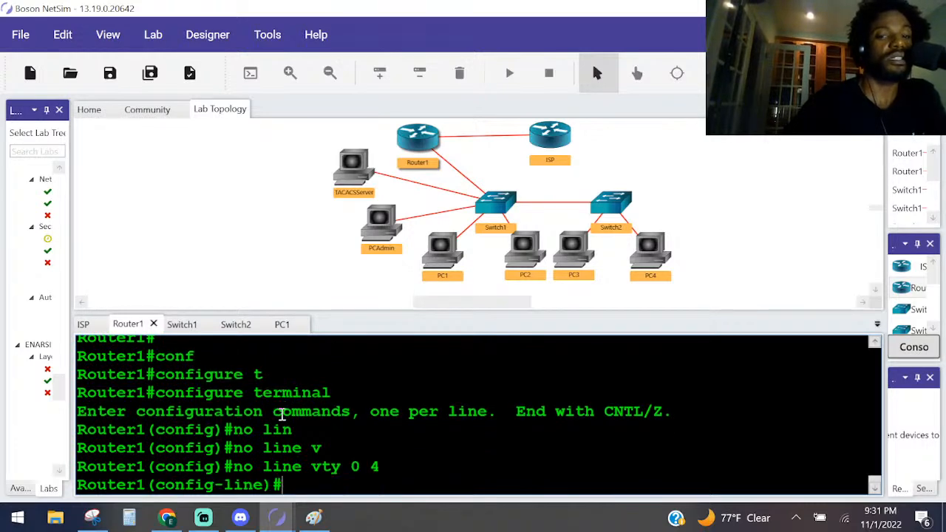
{"action": "key", "text": "Return"}
{"action": "key", "text": "Return"}
{"action": "key", "text": "Return"}
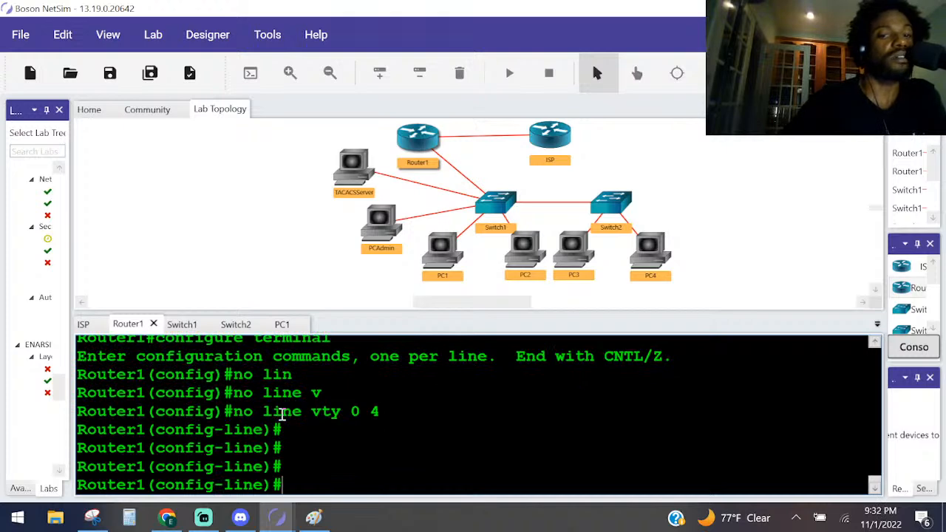